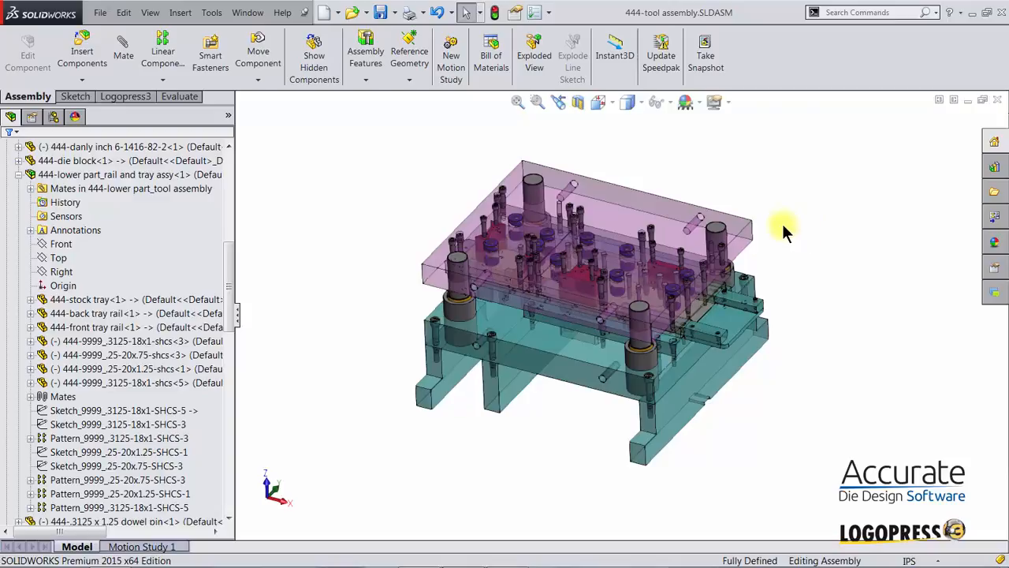
pyautogui.click(211, 13)
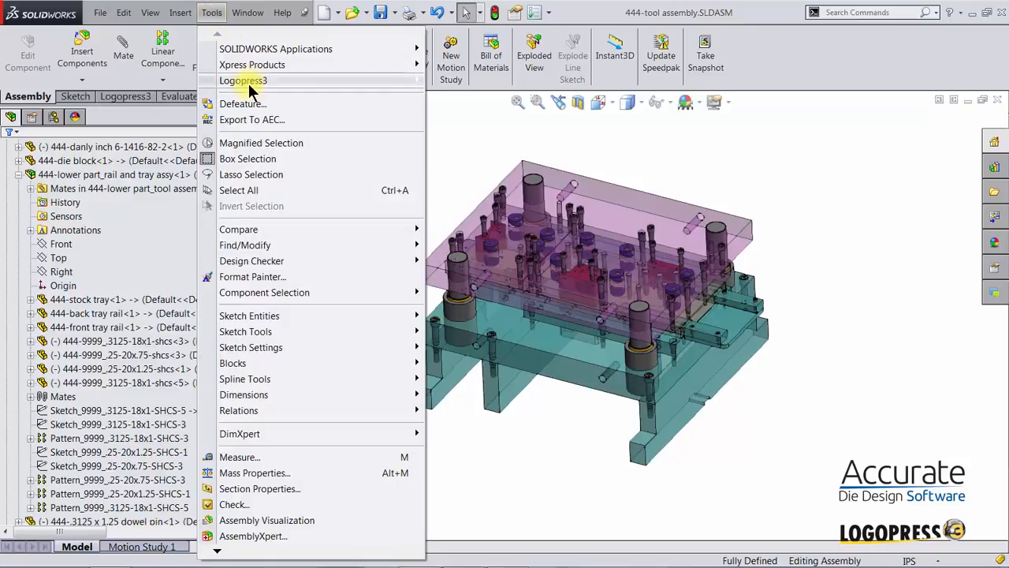
pyautogui.moveTo(249, 82)
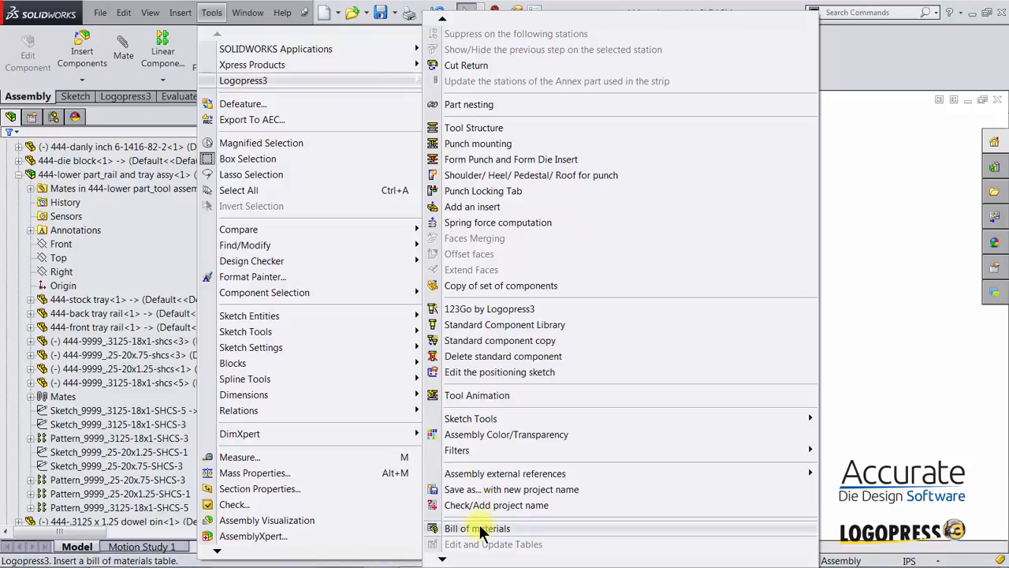
pyautogui.click(889, 197)
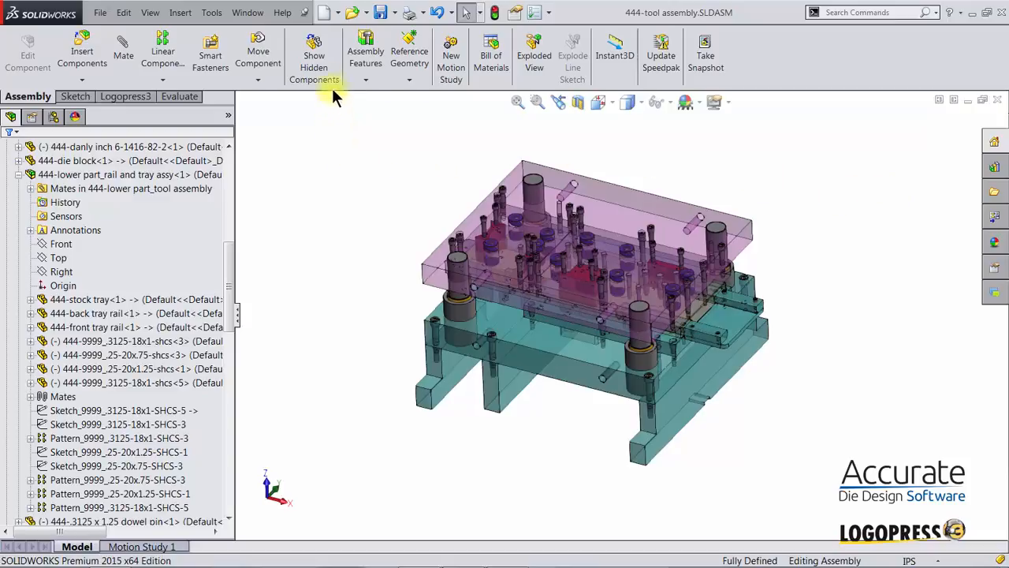
# Open the drawing 444-bill of materials.SLDDRW from the 444-tool assembly folder
pyautogui.click(353, 14)
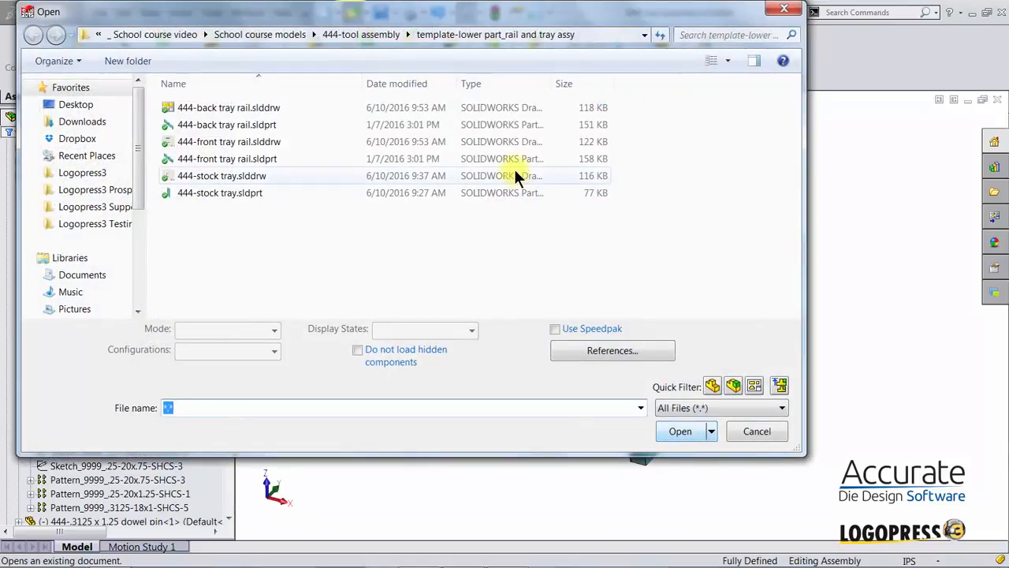
pyautogui.click(372, 34)
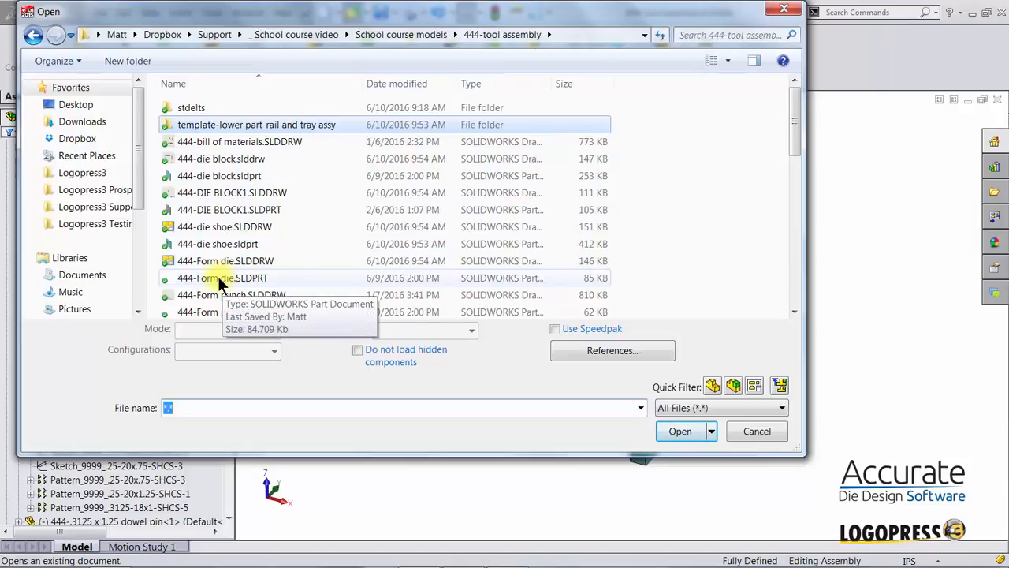
pyautogui.click(199, 142)
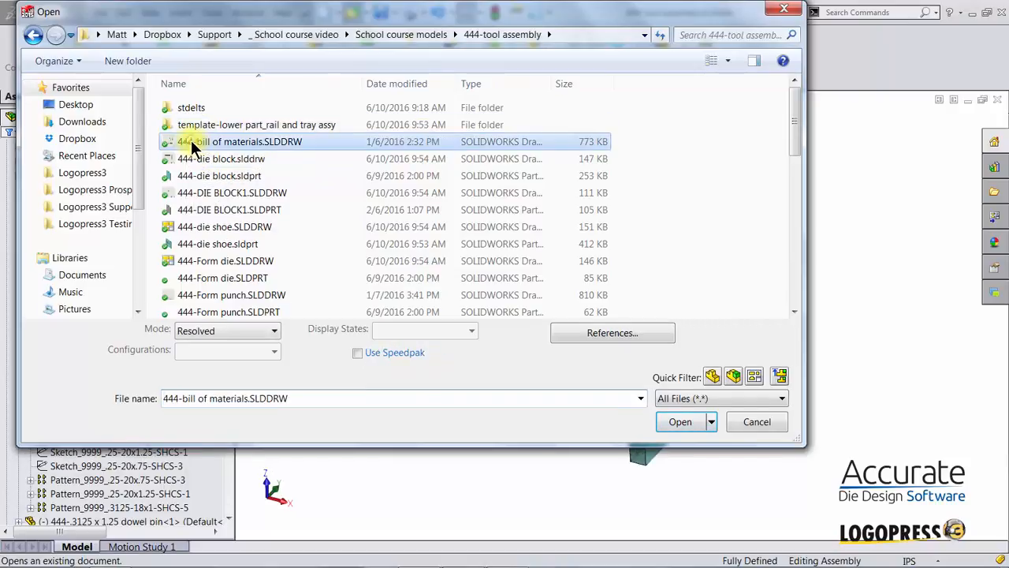
pyautogui.click(675, 421)
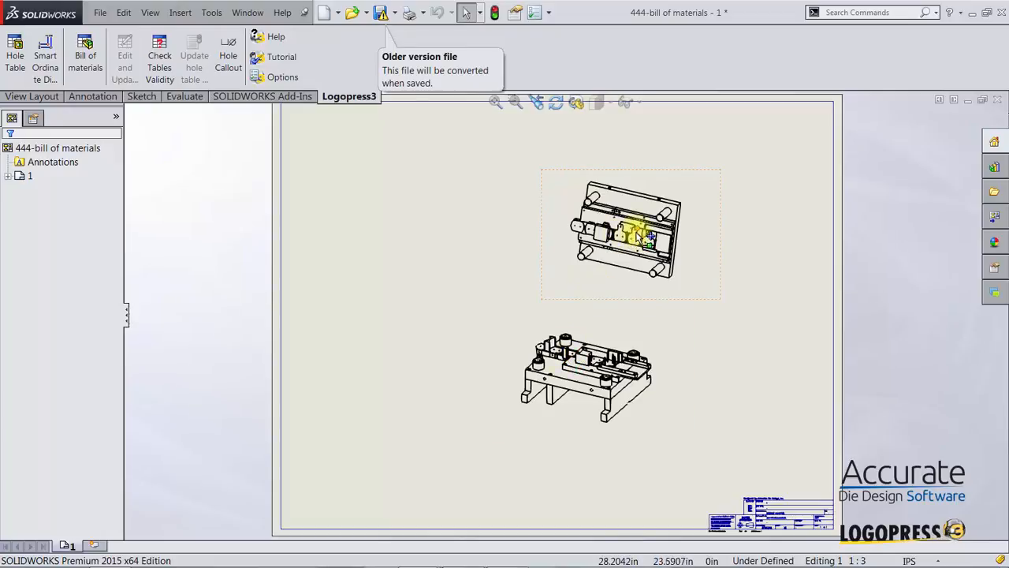
# Hide the 444-strip assembly component in Drawing View13, the view of the lower die half
pyautogui.click(8, 176)
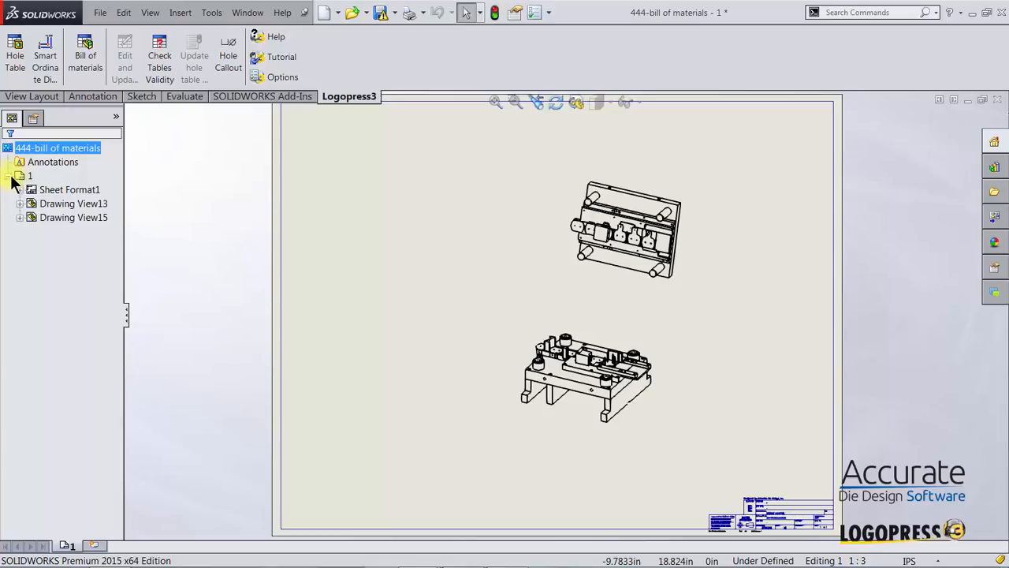
pyautogui.click(19, 203)
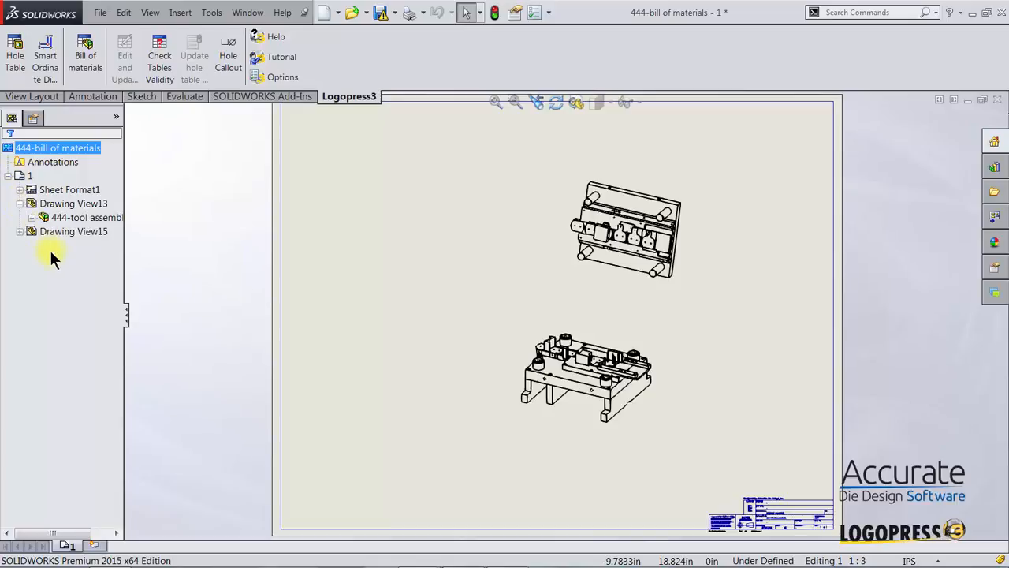
pyautogui.click(32, 217)
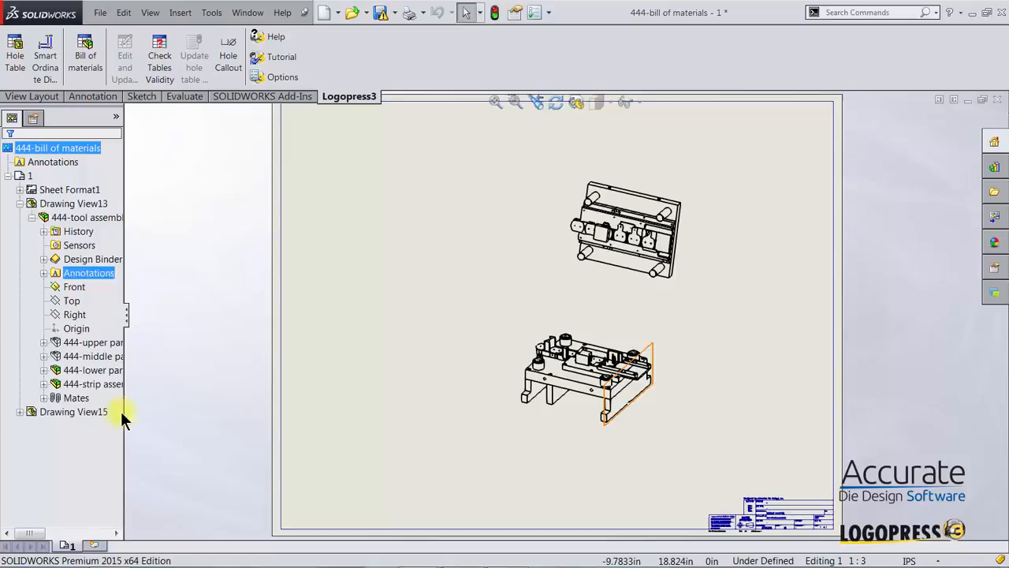
pyautogui.click(76, 383)
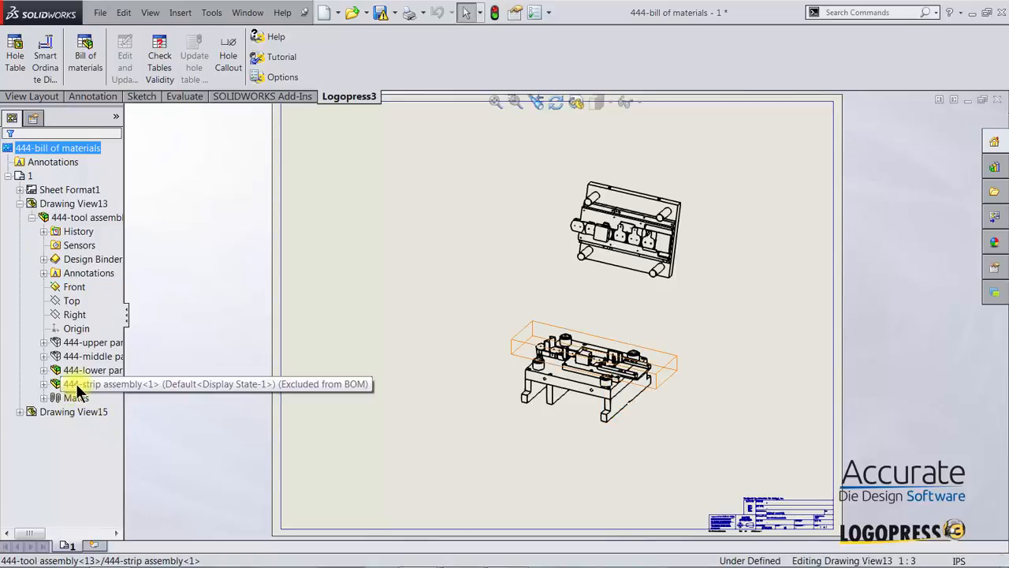
pyautogui.rightClick(76, 383)
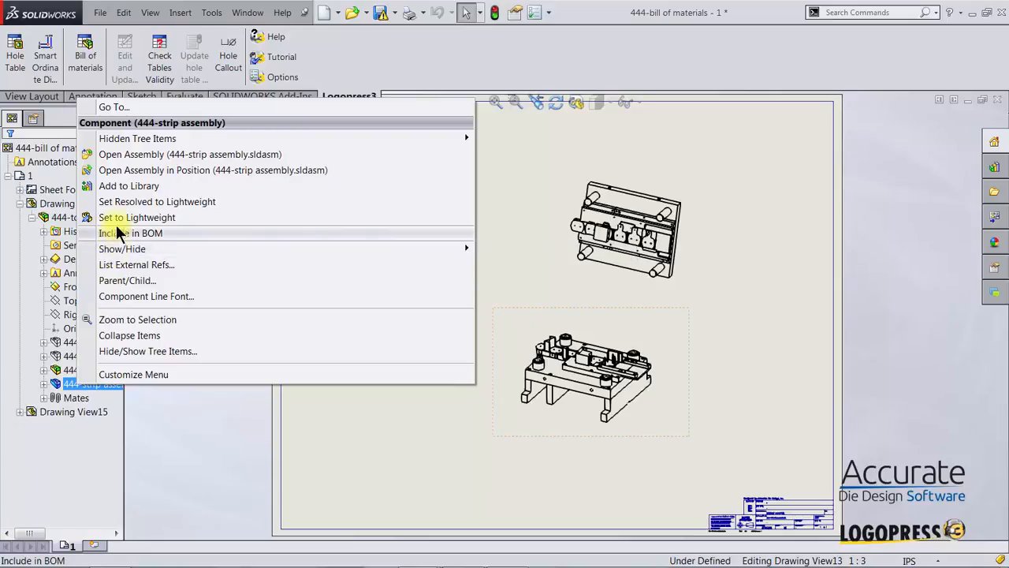
pyautogui.moveTo(117, 248)
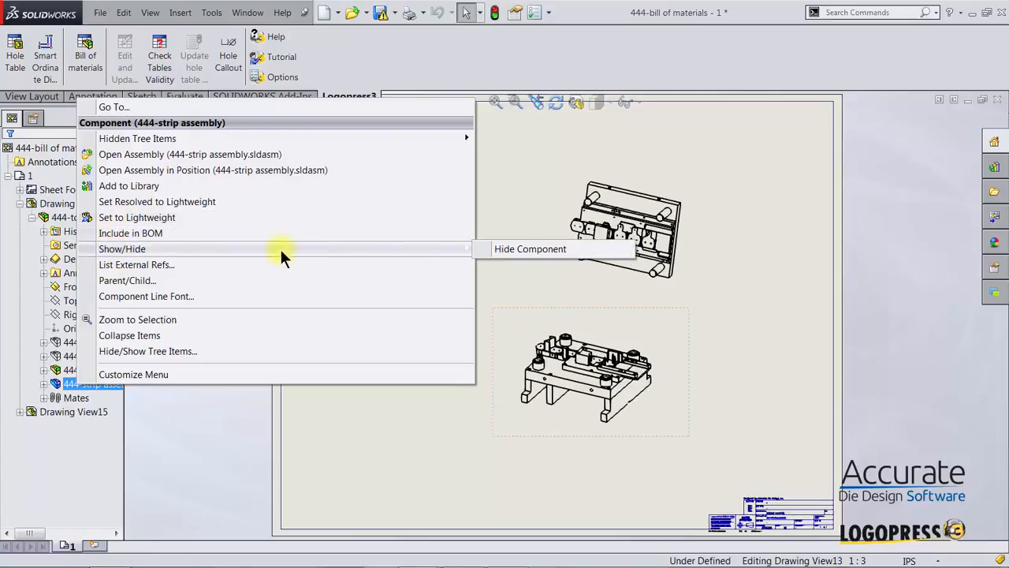
pyautogui.click(520, 249)
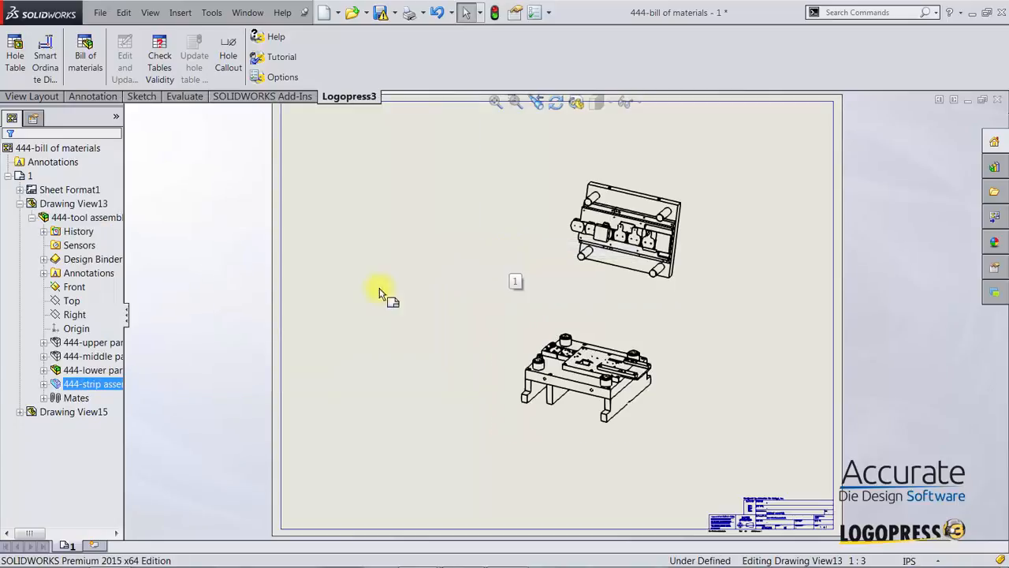
pyautogui.click(20, 203)
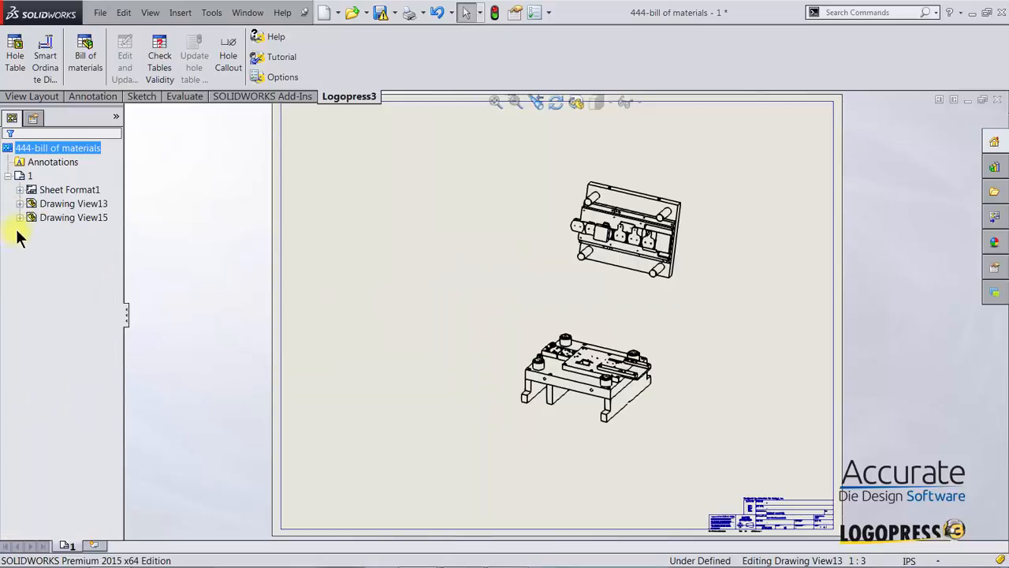
# Hide the 444-strip assembly component in Drawing View15, the view of the upper die half
pyautogui.click(20, 217)
pyautogui.click(32, 231)
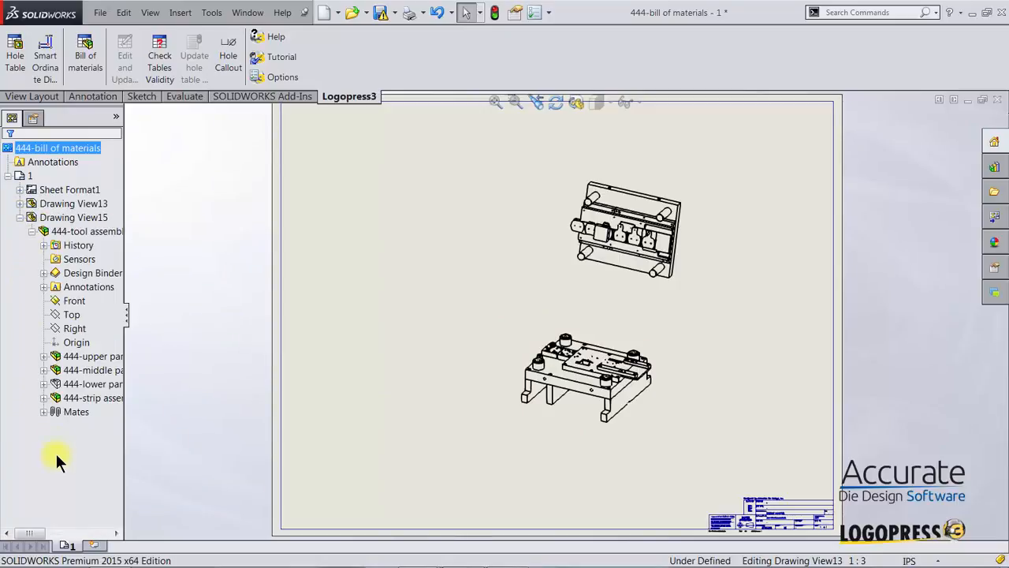
pyautogui.rightClick(69, 398)
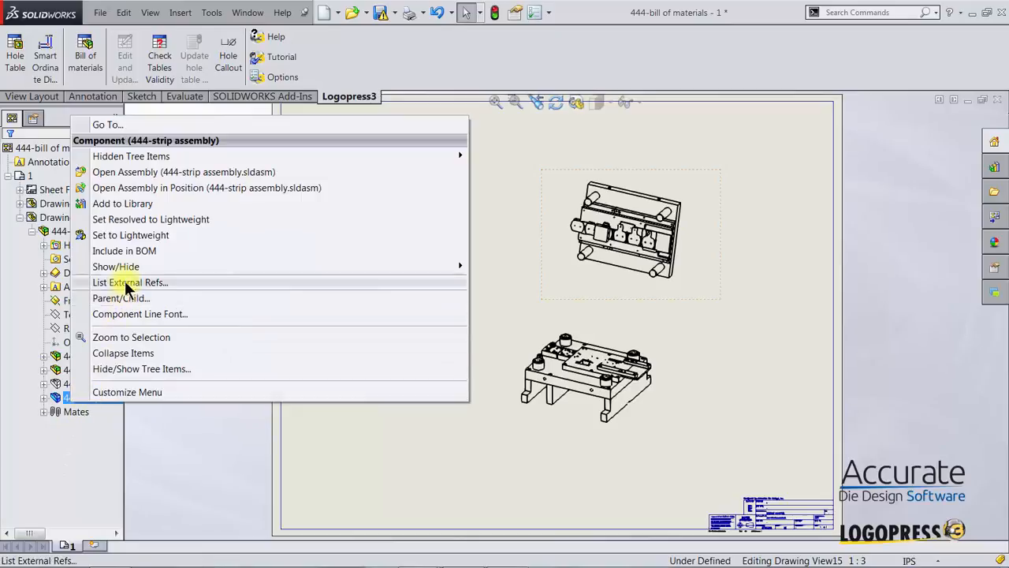
pyautogui.moveTo(138, 268)
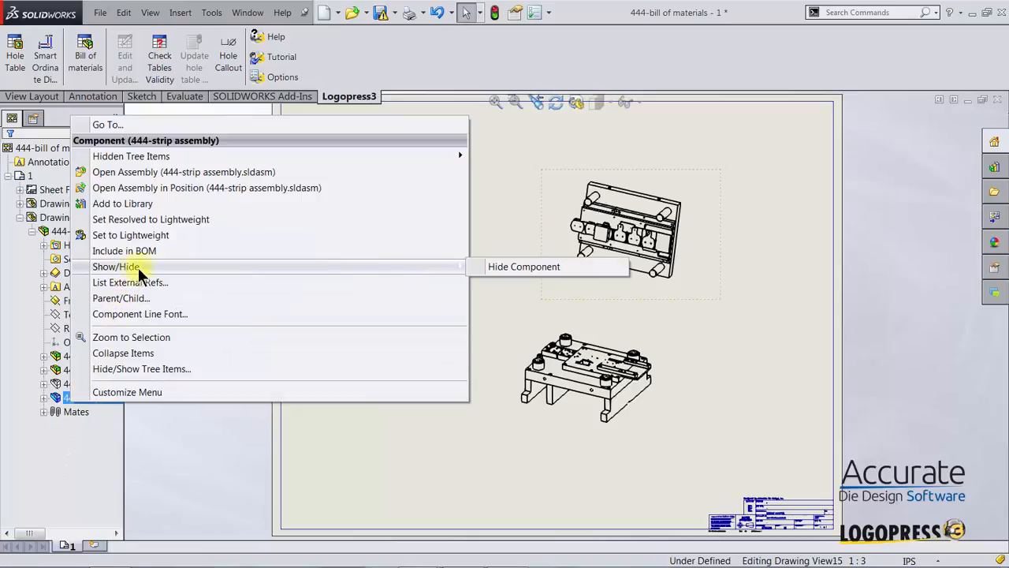
pyautogui.click(513, 265)
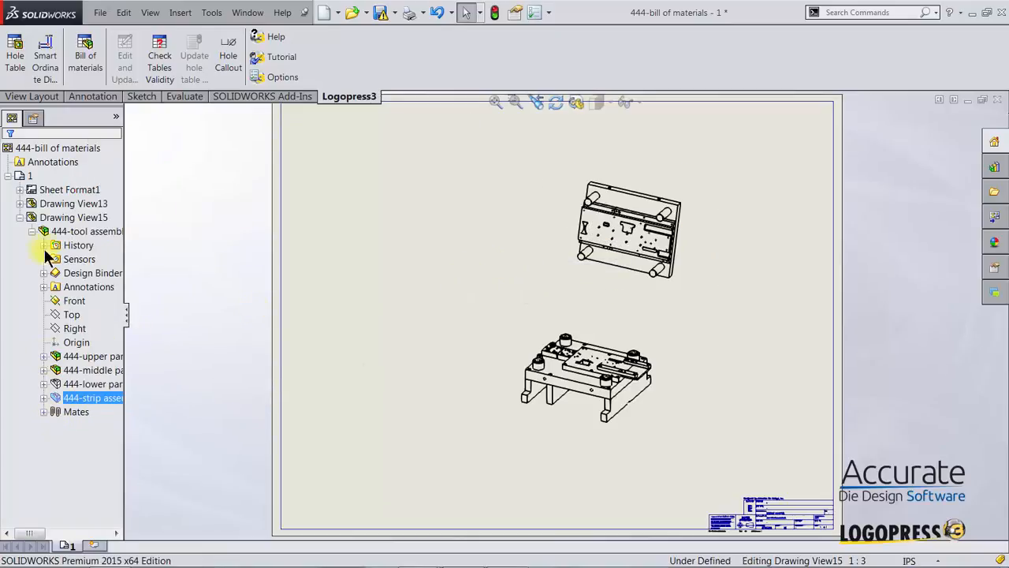
pyautogui.click(21, 216)
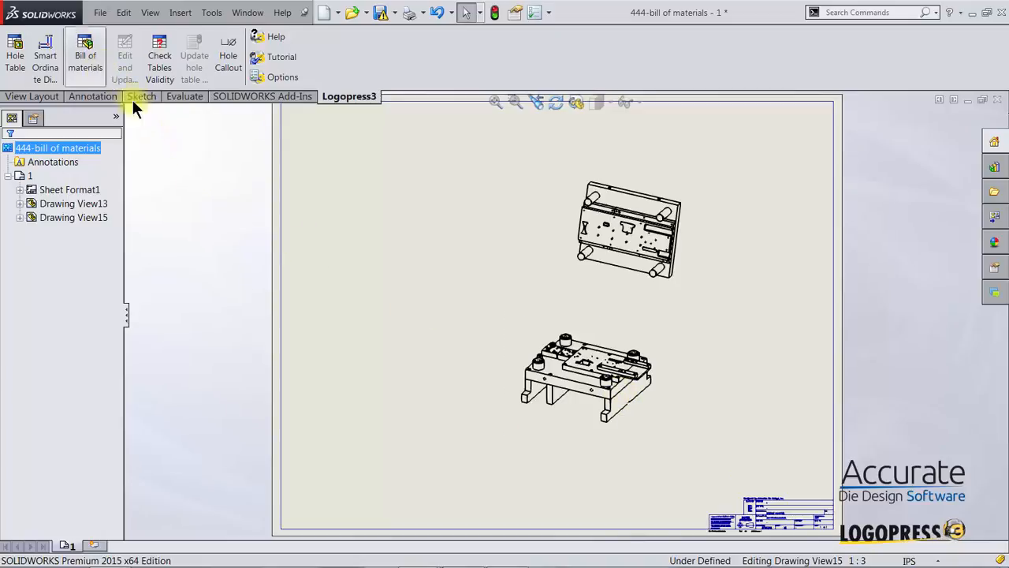
# Start a Logopress3 bill of materials from Drawing View13 with split numbering for standard components, starting those at 500
pyautogui.click(83, 61)
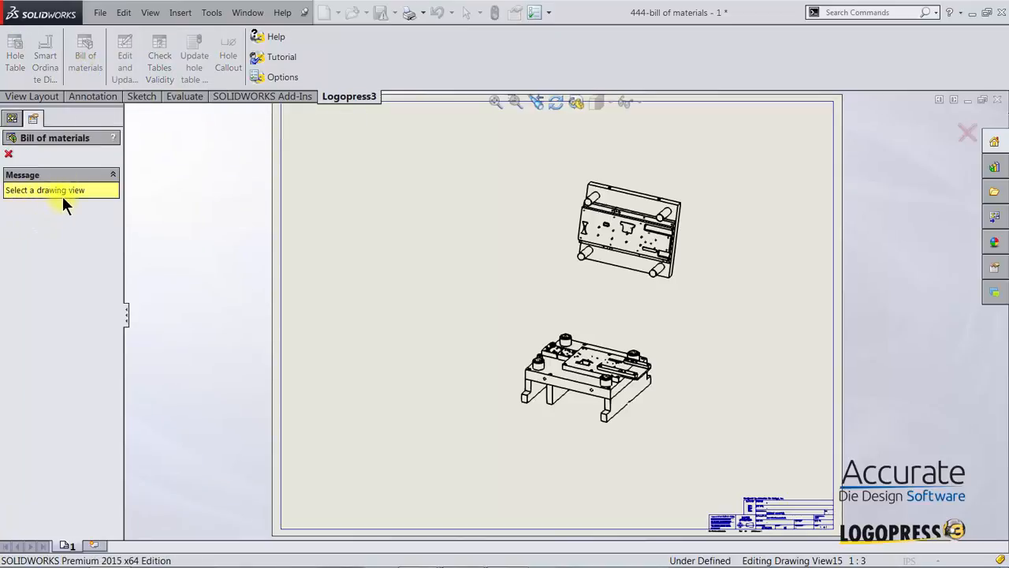
pyautogui.click(525, 327)
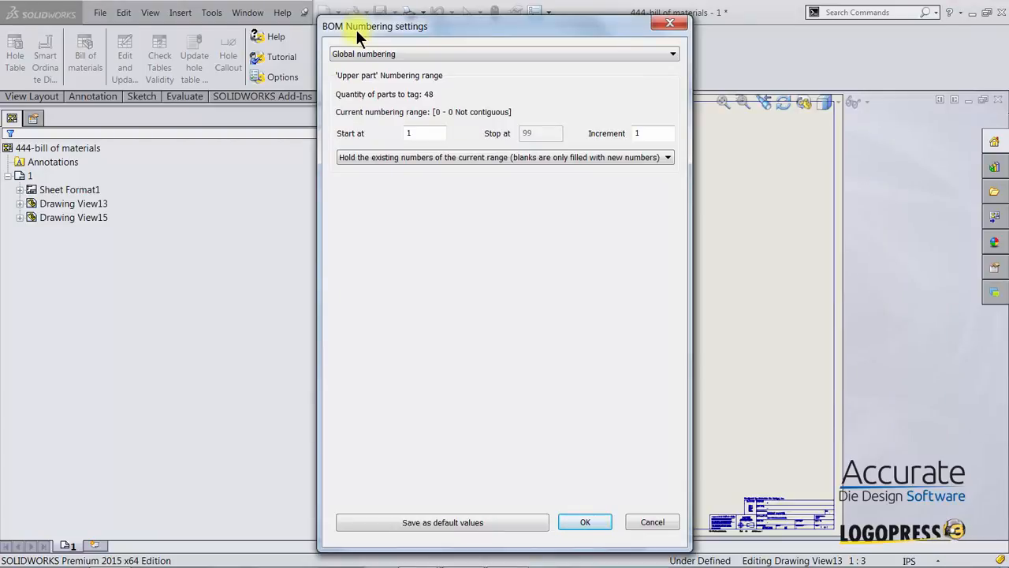
pyautogui.click(392, 54)
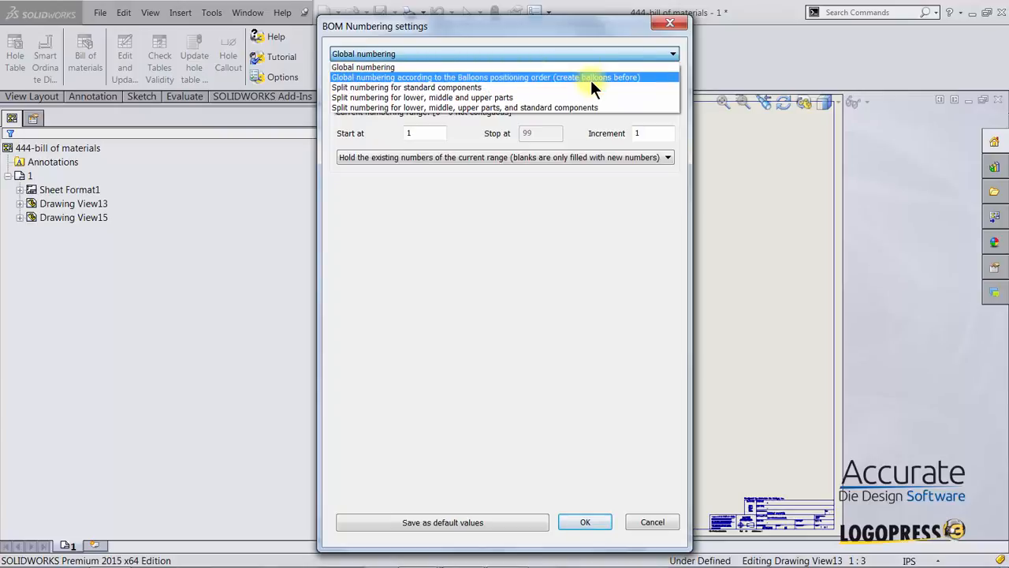
pyautogui.click(346, 87)
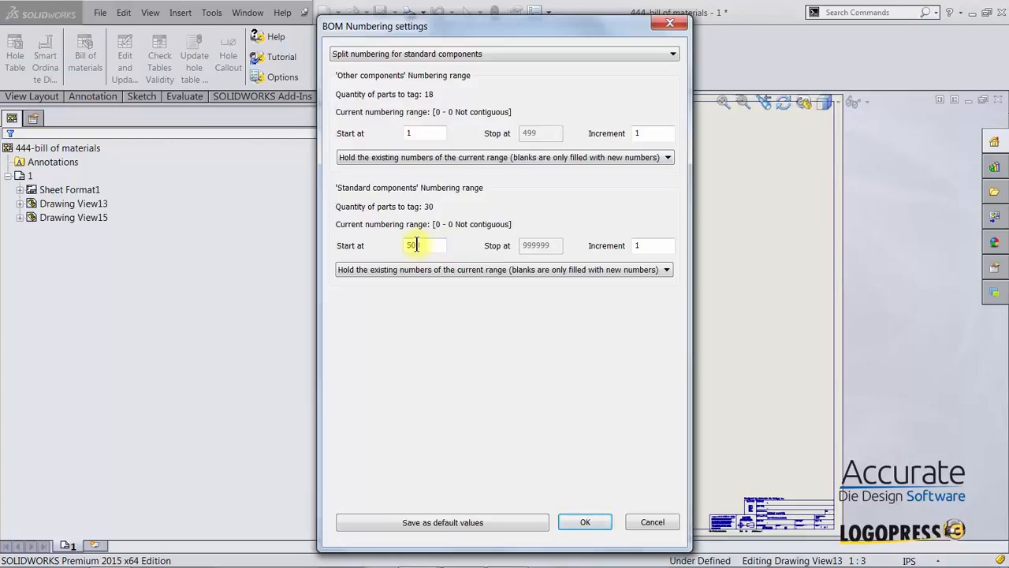
pyautogui.write('0')
pyautogui.click(584, 523)
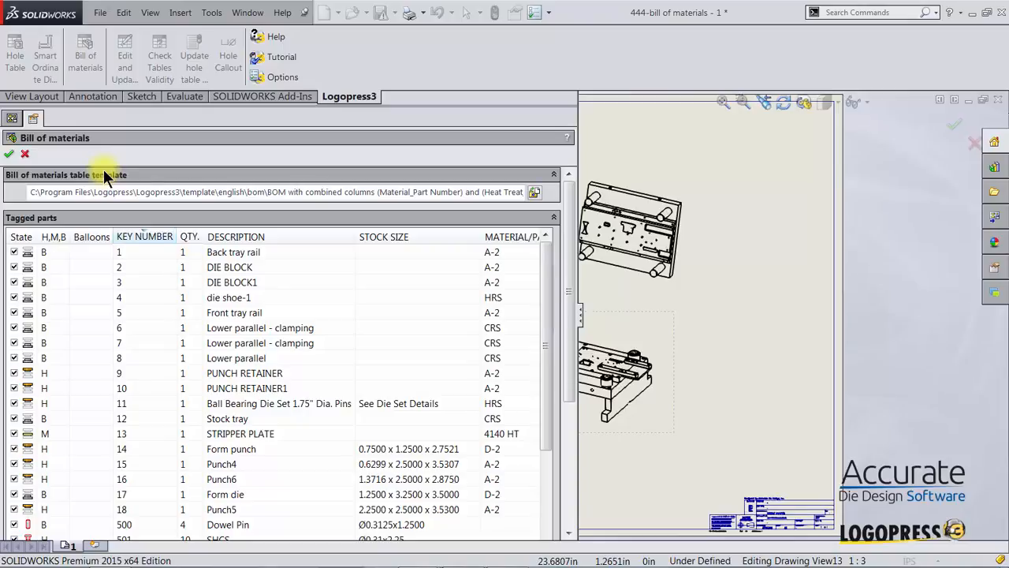
# Use template 2014 BOM with combined columns (Material_Part Number) and (Heat Treat_Supplier).sldbomtbt and place the table in the sheet's upper-left area
pyautogui.click(535, 192)
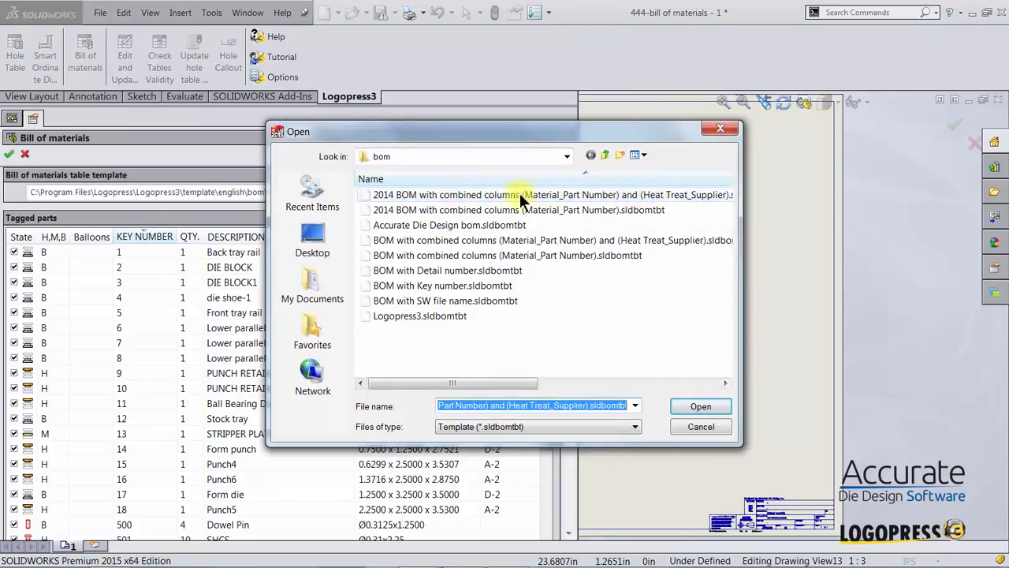
pyautogui.click(421, 197)
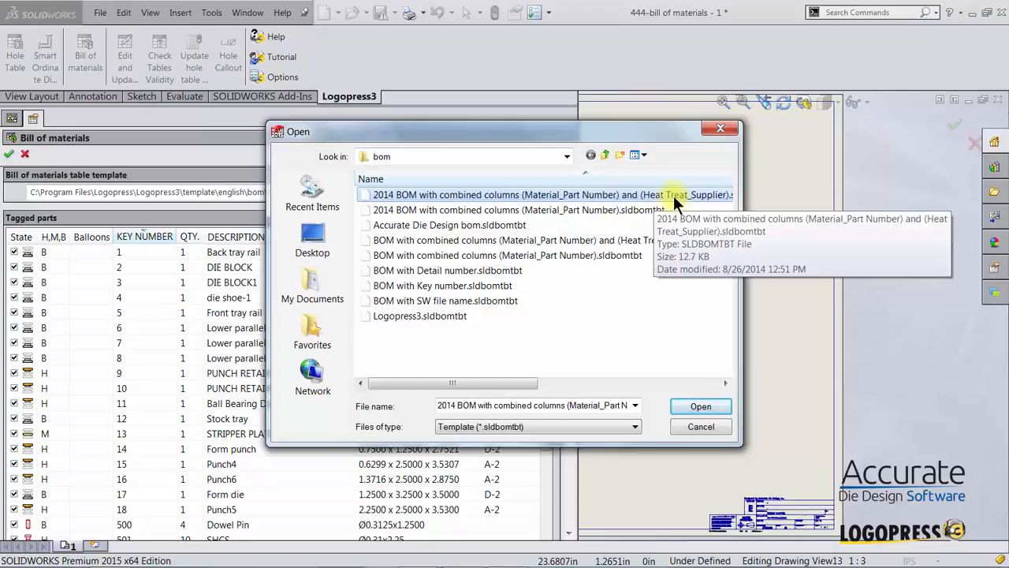
pyautogui.click(705, 408)
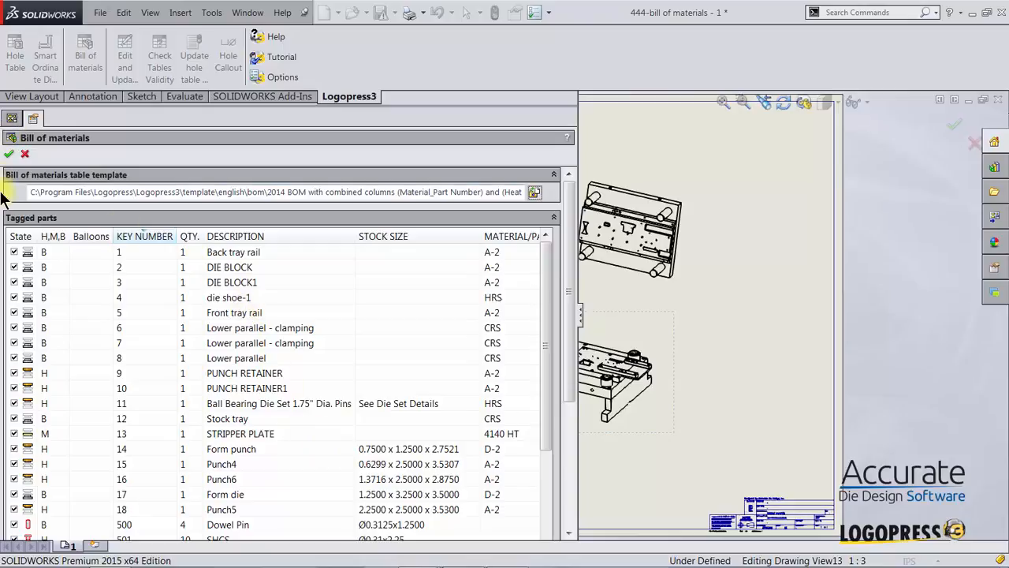
pyautogui.click(10, 154)
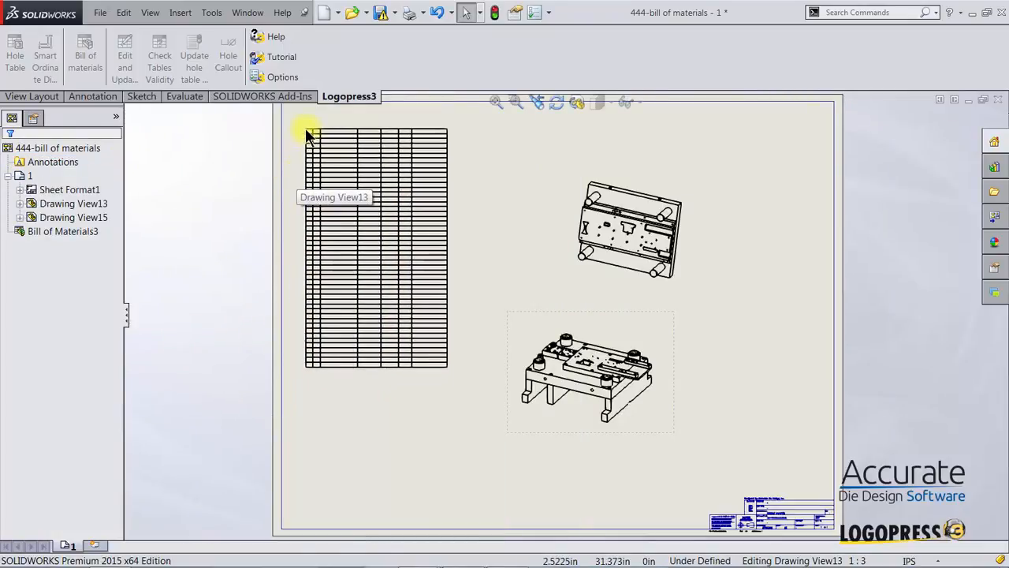
pyautogui.click(307, 136)
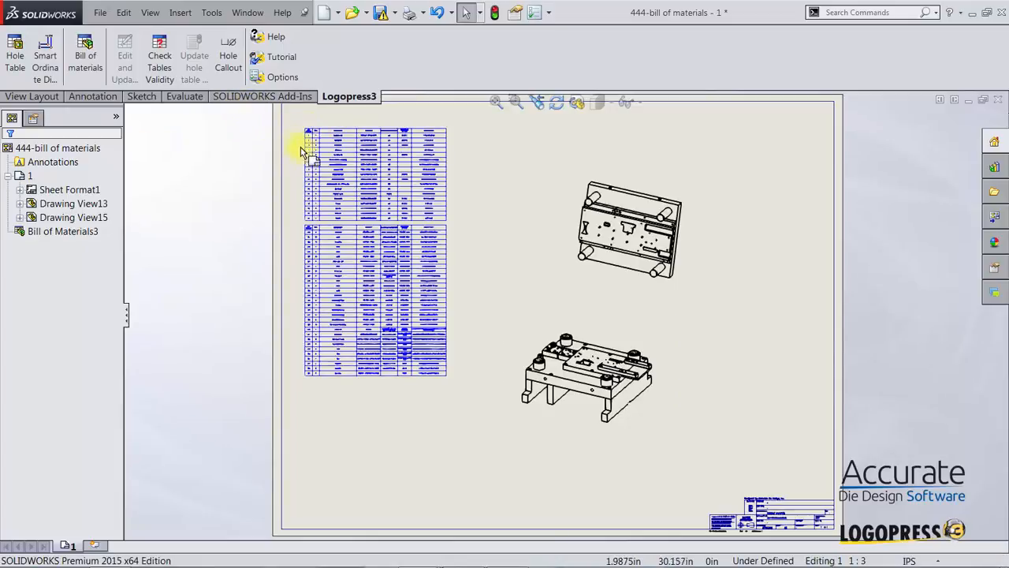
# Examine the key numbers, stock sizes, materials and file names in the placed bill of materials table
pyautogui.moveTo(305, 135); pyautogui.dragTo(303, 175, button='right')
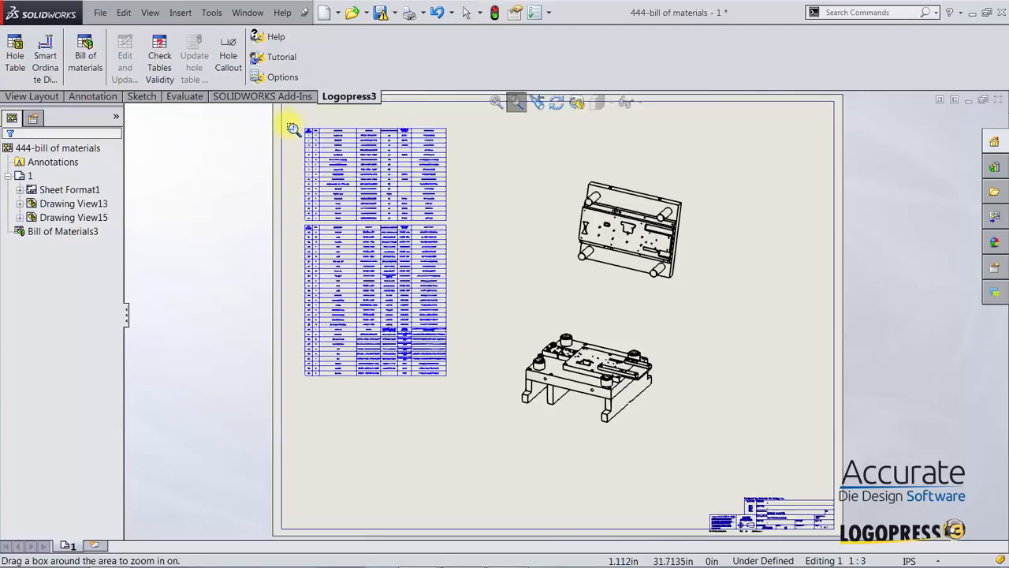
pyautogui.moveTo(287, 123); pyautogui.dragTo(467, 252)
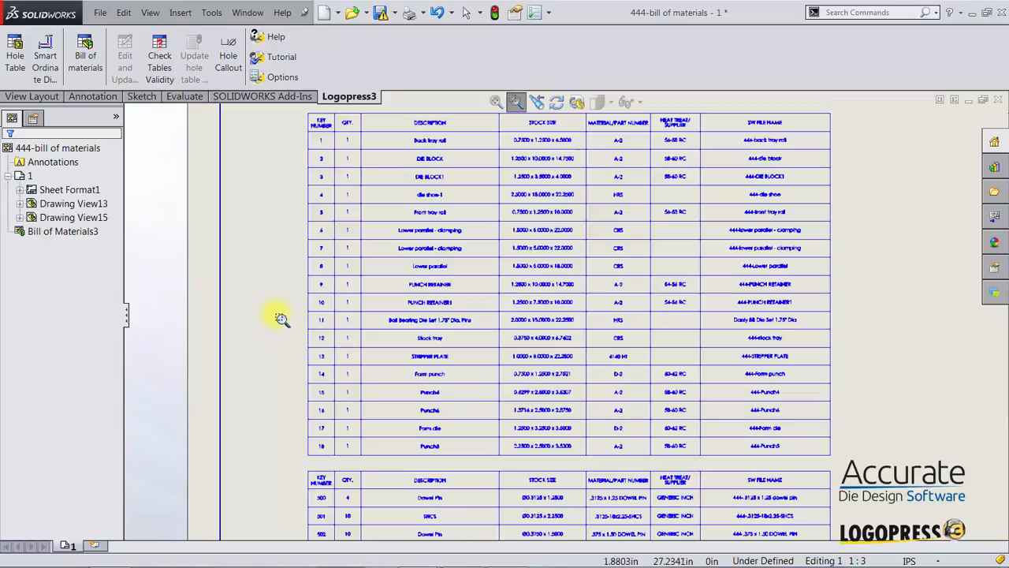
pyautogui.press('Escape')
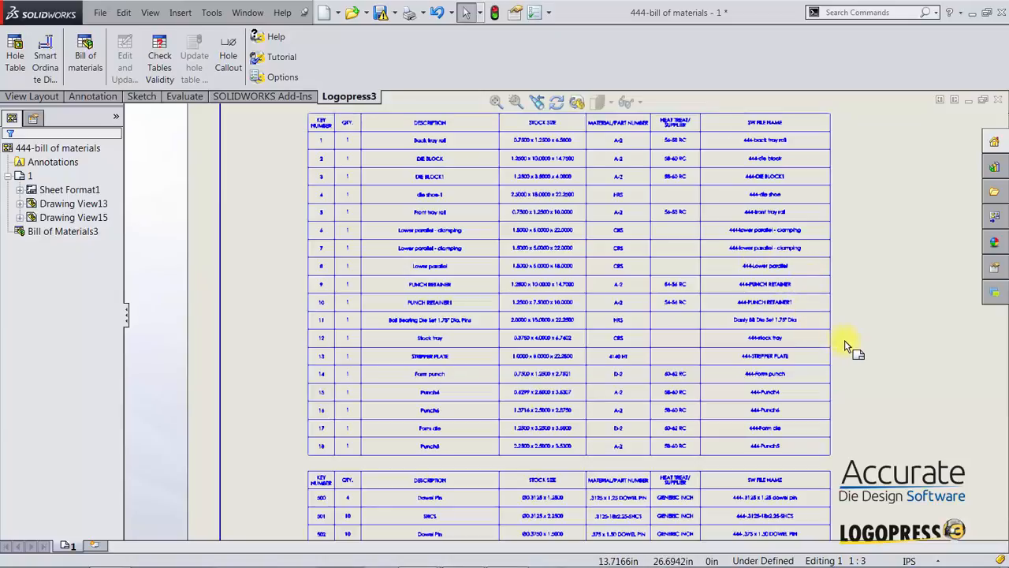
pyautogui.press('f')
pyautogui.click(416, 201)
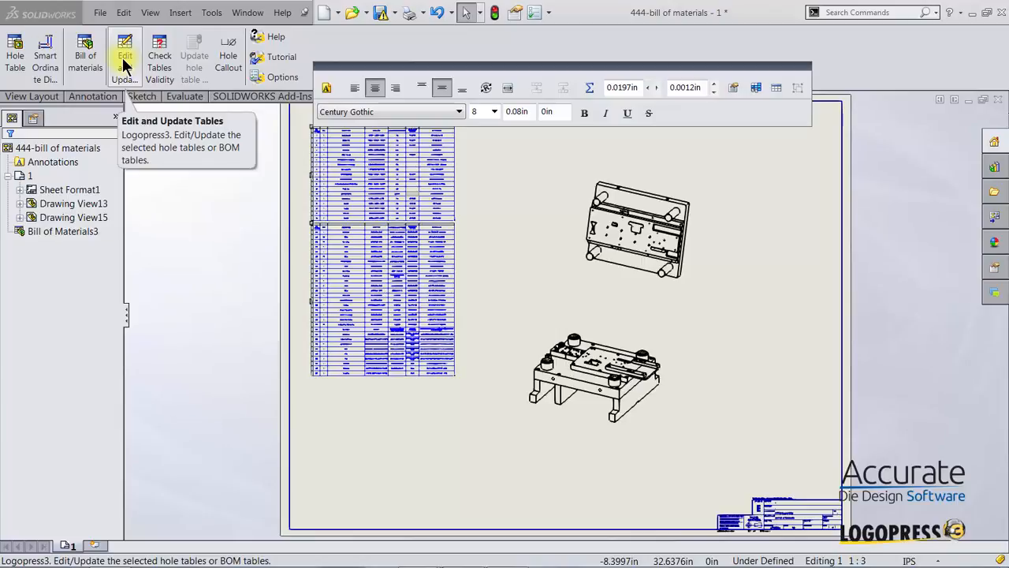
pyautogui.click(529, 257)
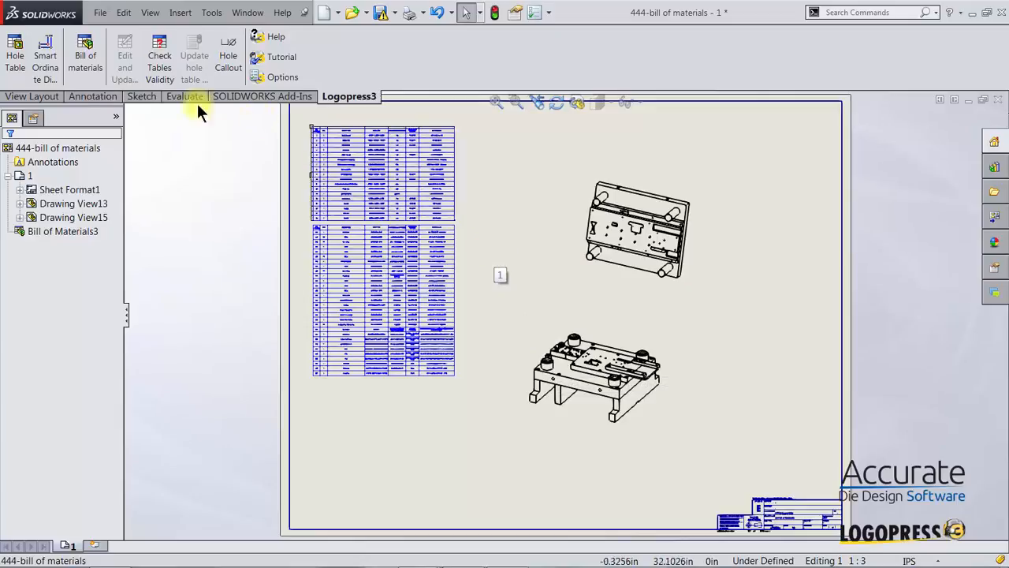
pyautogui.click(87, 96)
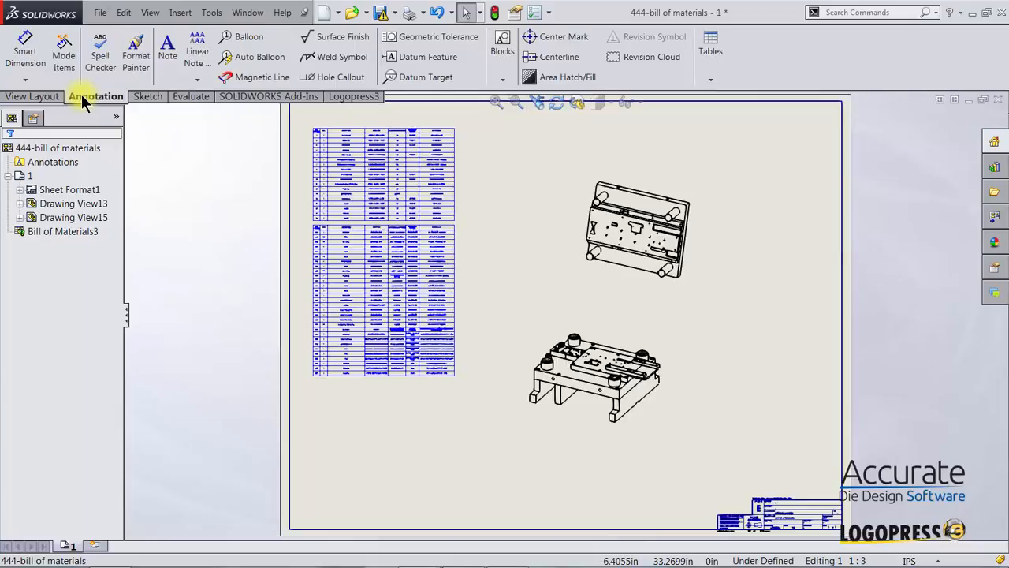
pyautogui.click(249, 57)
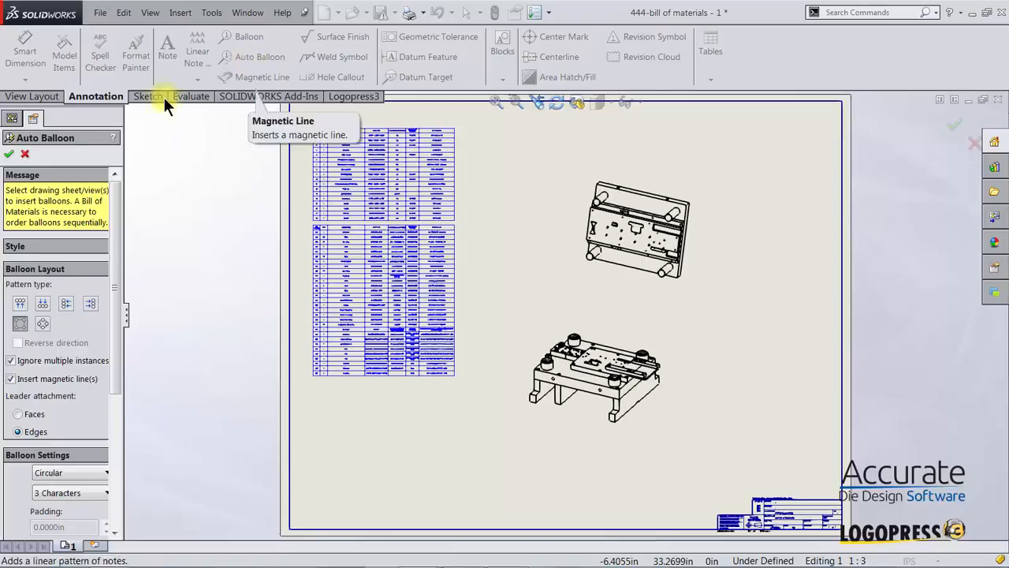
pyautogui.click(24, 153)
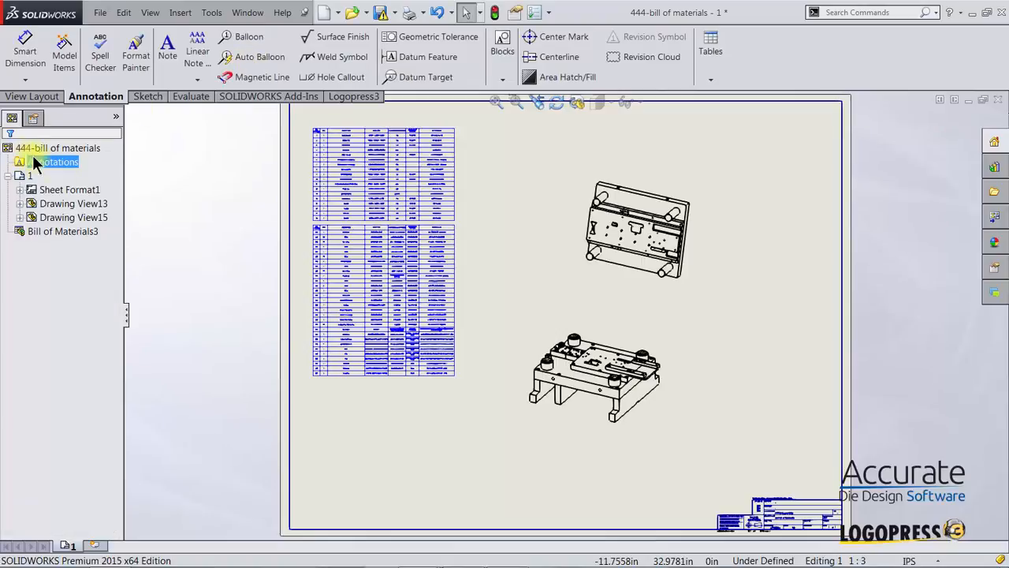
# Set the display style of Drawing View15 and Drawing View13 to Wireframe
pyautogui.click(604, 281)
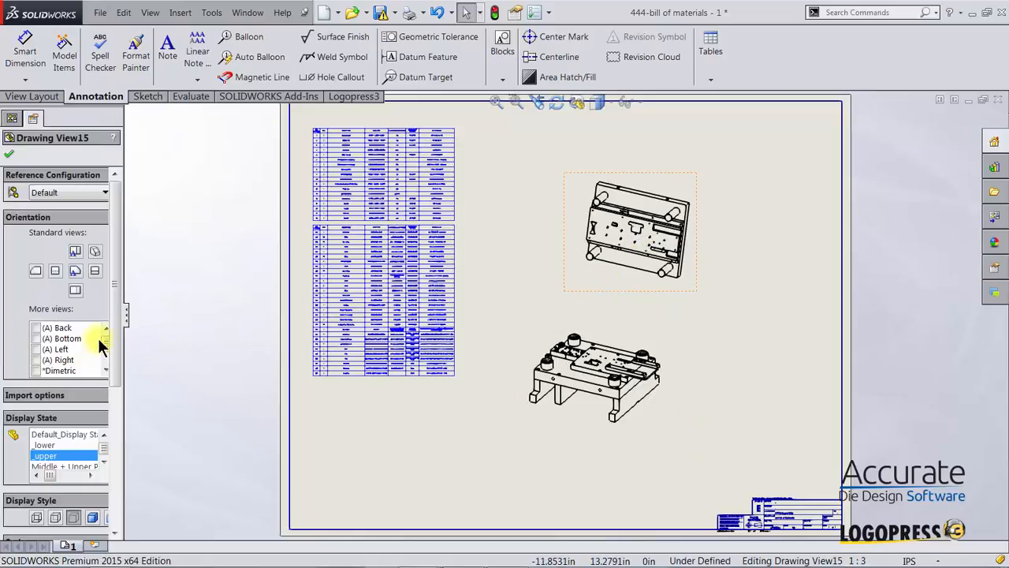
pyautogui.moveTo(127, 287); pyautogui.dragTo(164, 368)
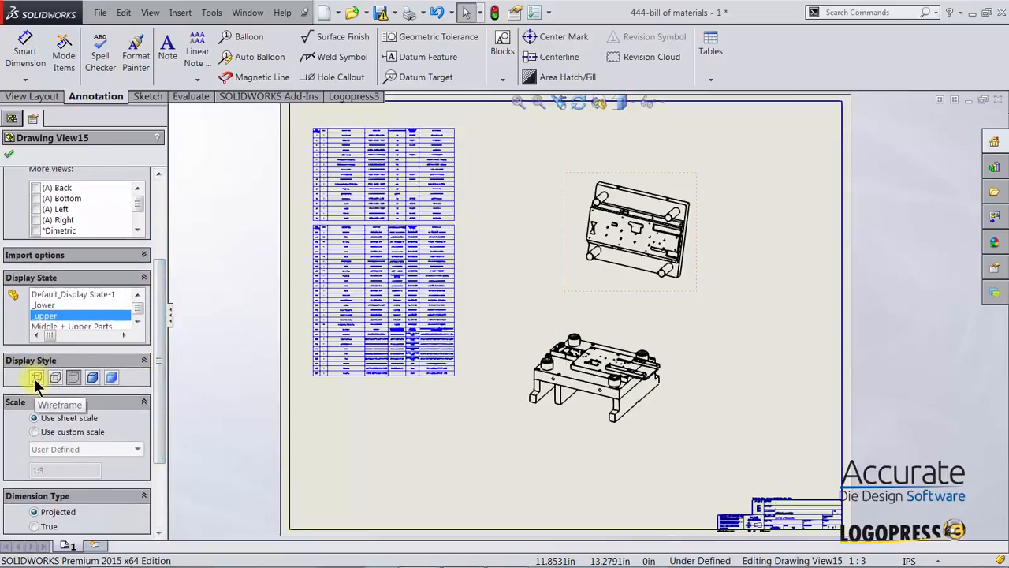
pyautogui.click(34, 377)
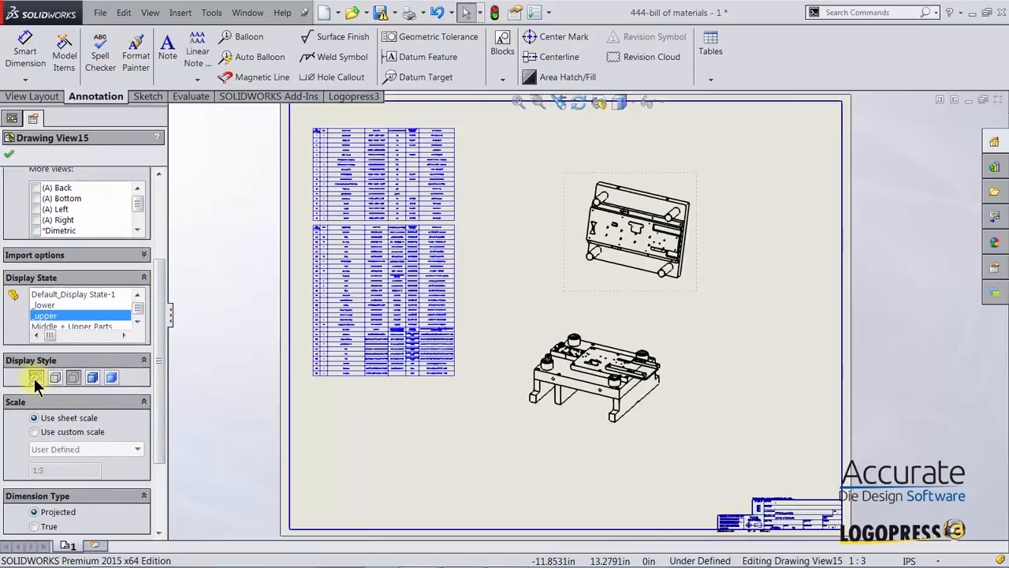
pyautogui.click(526, 334)
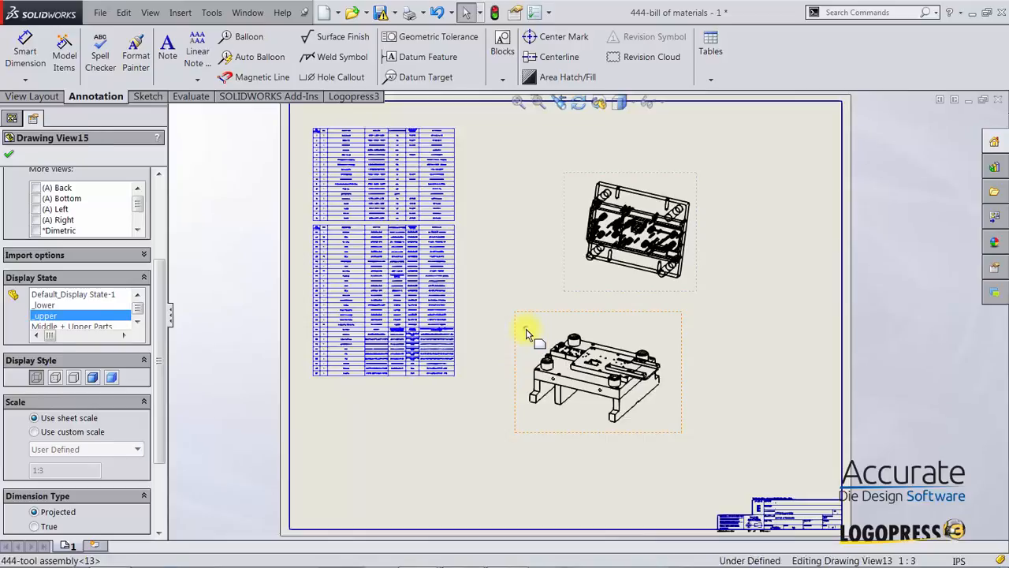
pyautogui.click(35, 379)
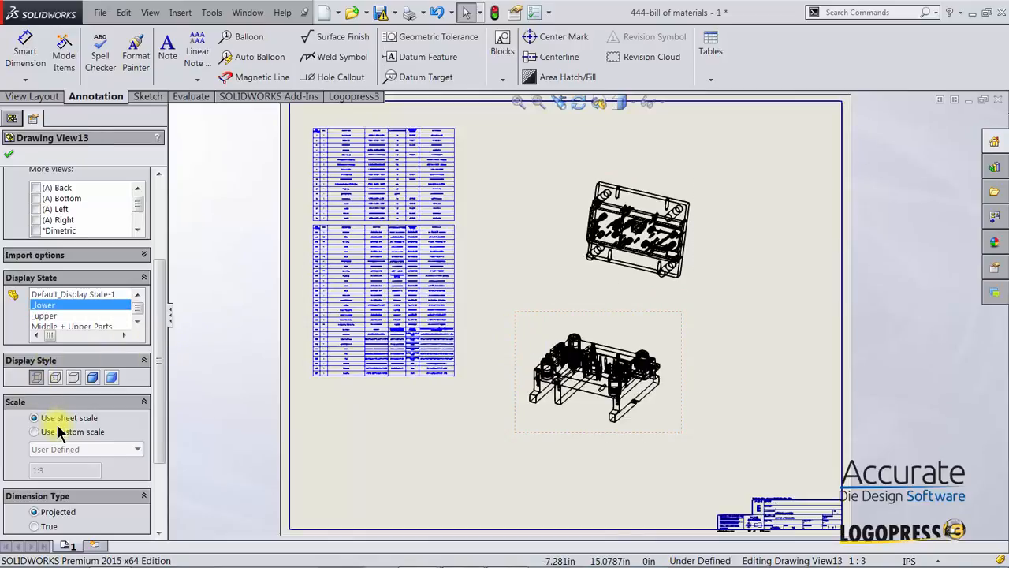
pyautogui.click(10, 155)
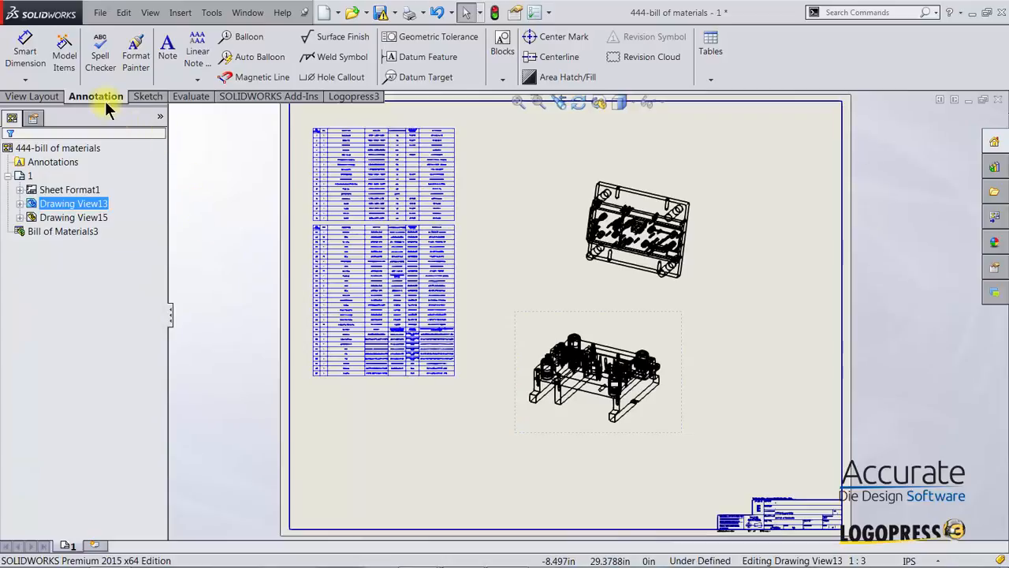
# Auto-balloon both drawing views with circular balloons lined up in a row above each view, attached to edges and ignoring multiple instances
pyautogui.click(231, 63)
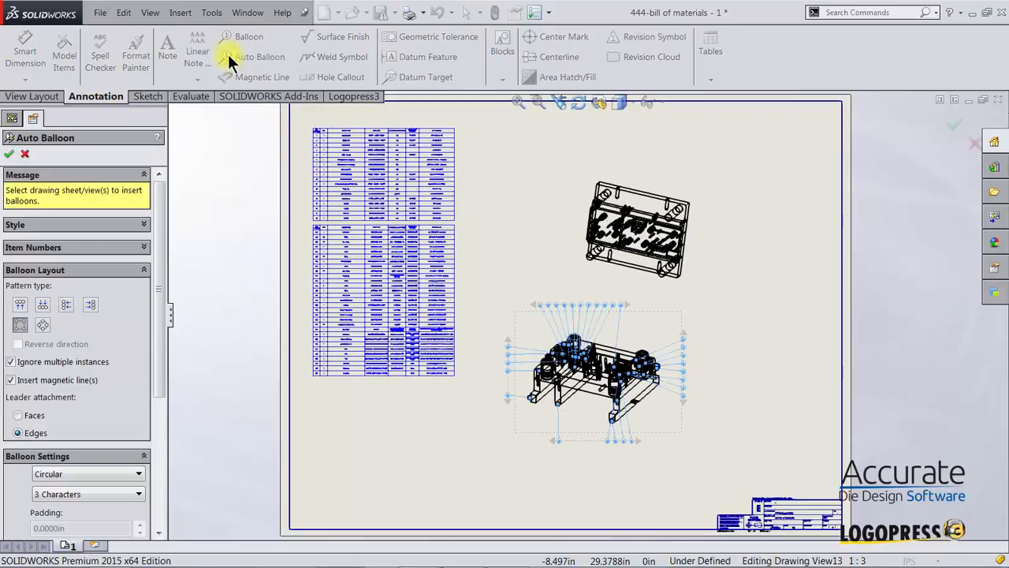
pyautogui.click(575, 222)
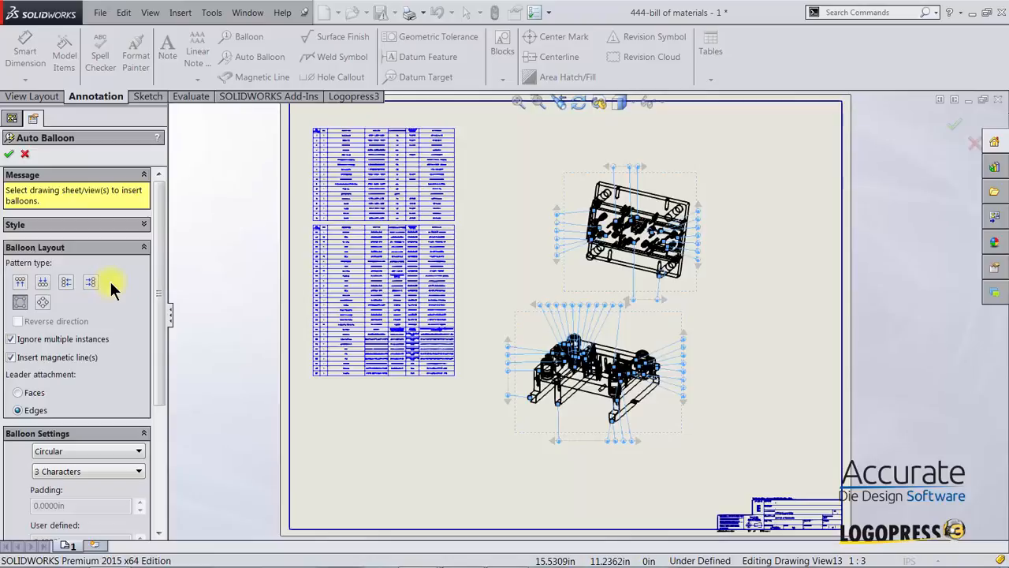
pyautogui.click(20, 285)
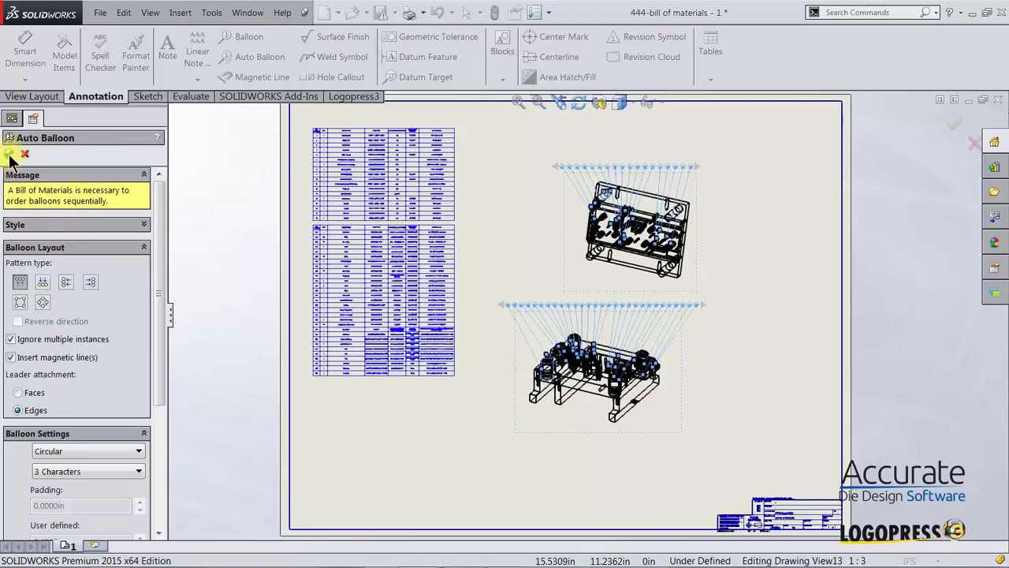
pyautogui.click(8, 154)
pyautogui.moveTo(44, 175)
pyautogui.mouseDown()
pyautogui.moveTo(590, 457)
pyautogui.moveTo(579, 447)
pyautogui.mouseUp()
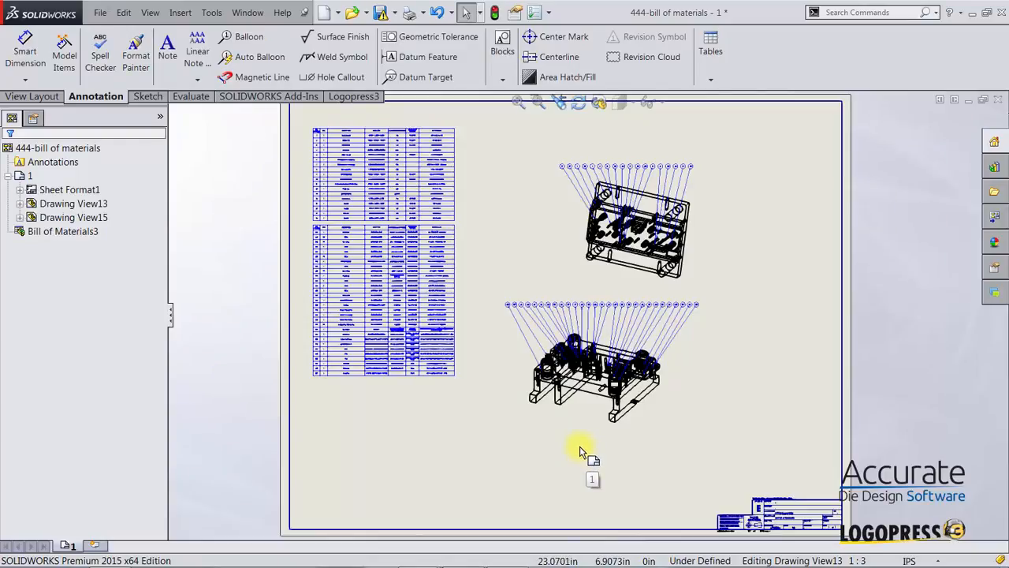
pyautogui.click(538, 282)
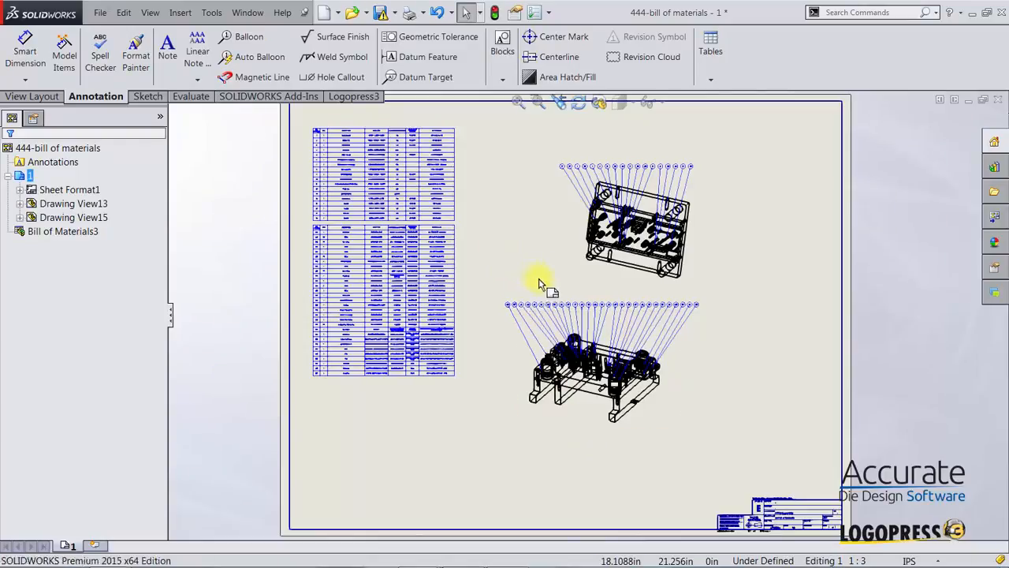
# Compare the balloon numbers on the upper die view with the key numbers in the bill of materials table
pyautogui.press('z')
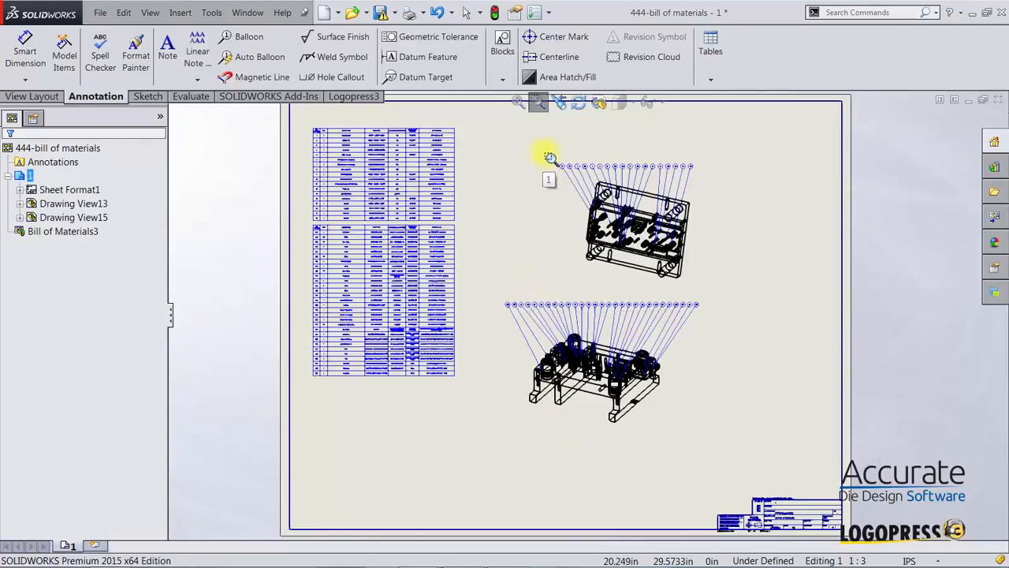
pyautogui.moveTo(544, 152)
pyautogui.mouseDown()
pyautogui.moveTo(654, 200)
pyautogui.moveTo(650, 217)
pyautogui.mouseUp()
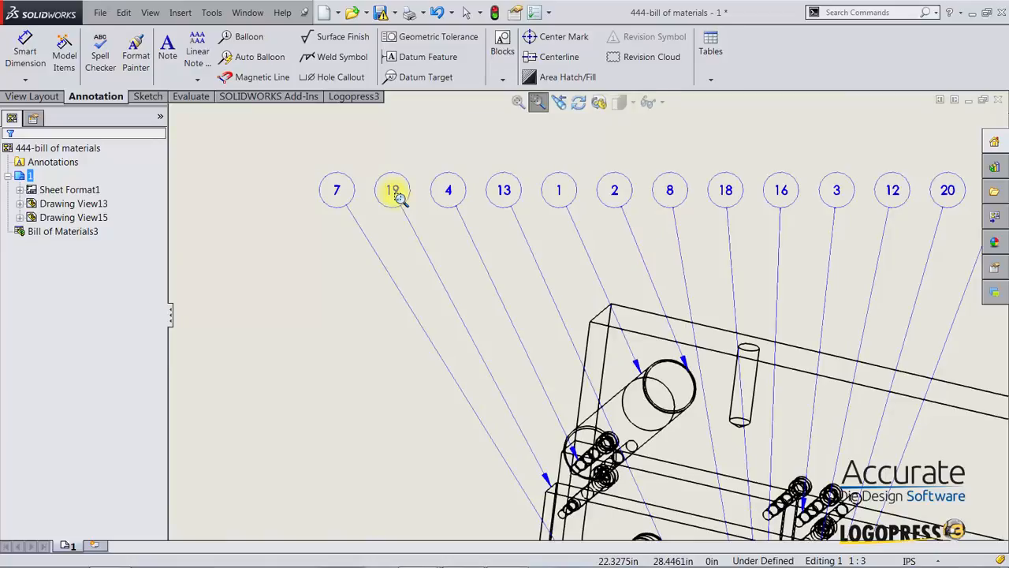
pyautogui.press('Escape')
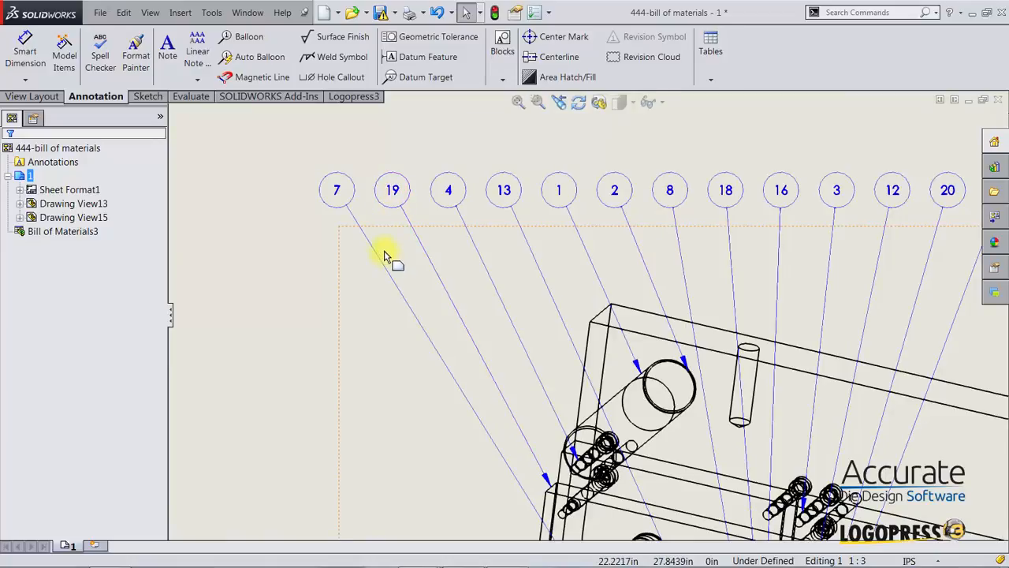
pyautogui.press('f')
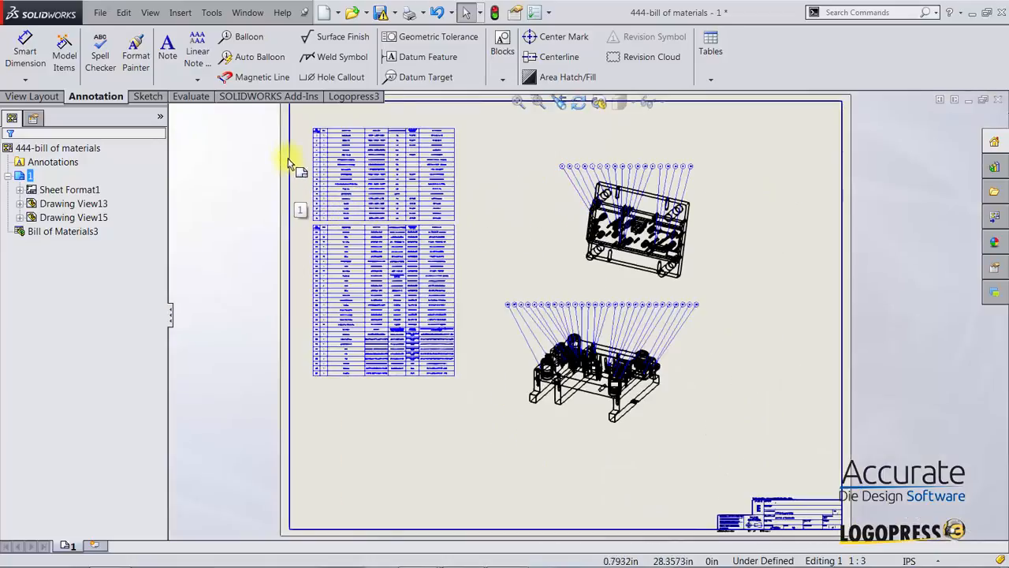
pyautogui.moveTo(269, 140); pyautogui.dragTo(302, 181, button='right')
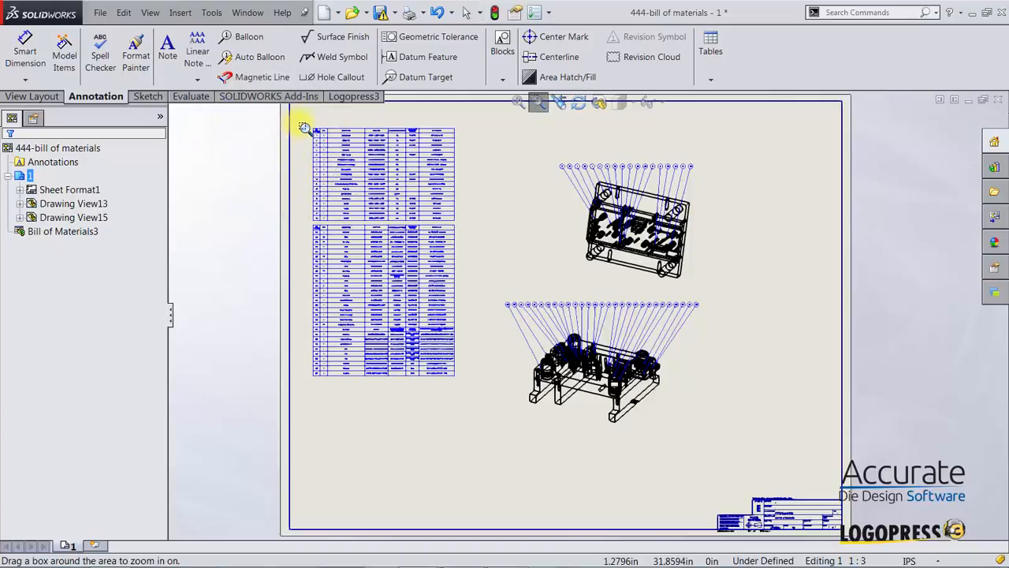
pyautogui.moveTo(299, 123); pyautogui.dragTo(424, 235)
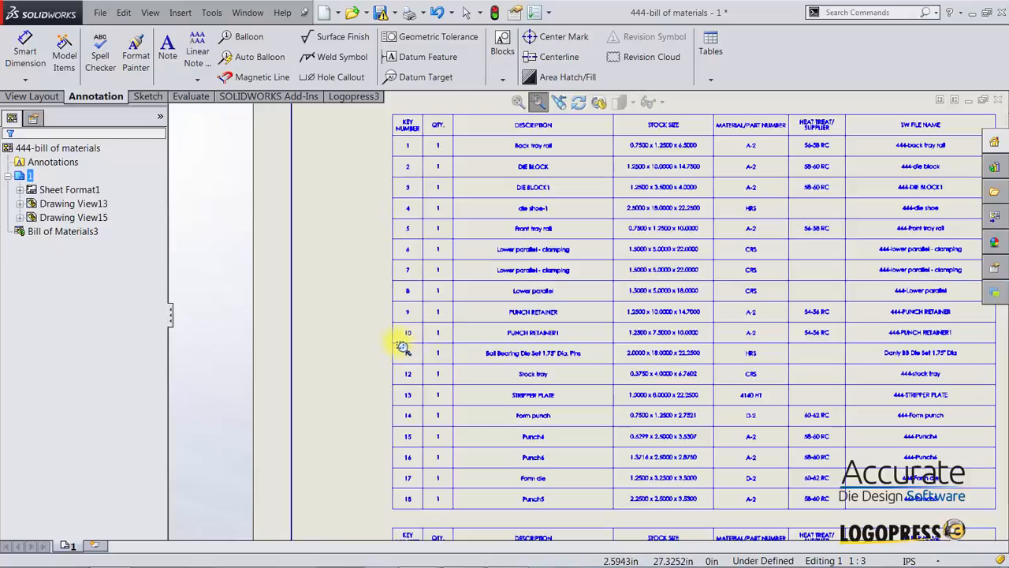
pyautogui.press('Escape')
pyautogui.press('f')
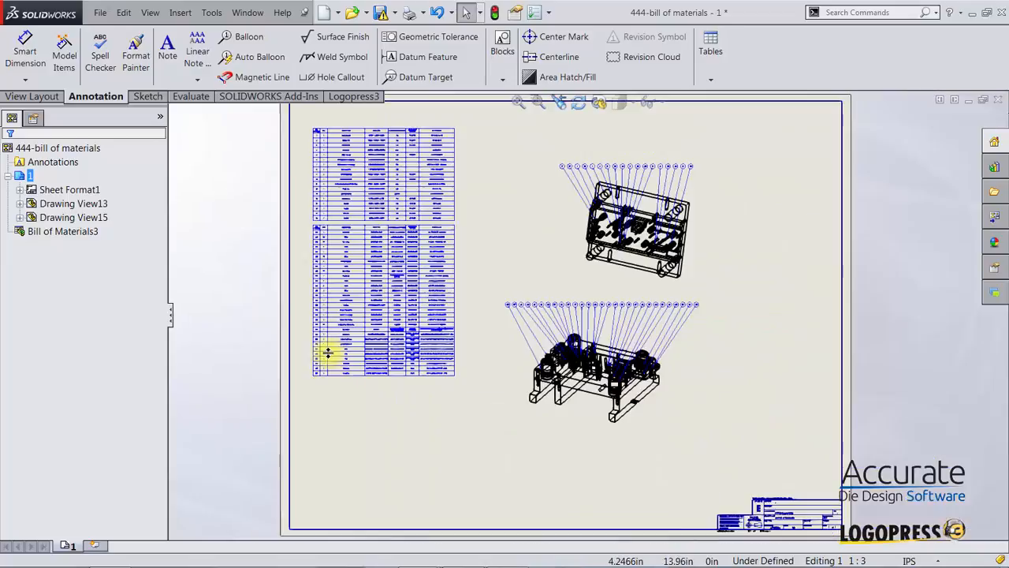
# Set the balloon text of all balloons in both views to the custom property NumberNomenc
pyautogui.moveTo(481, 142); pyautogui.dragTo(743, 416)
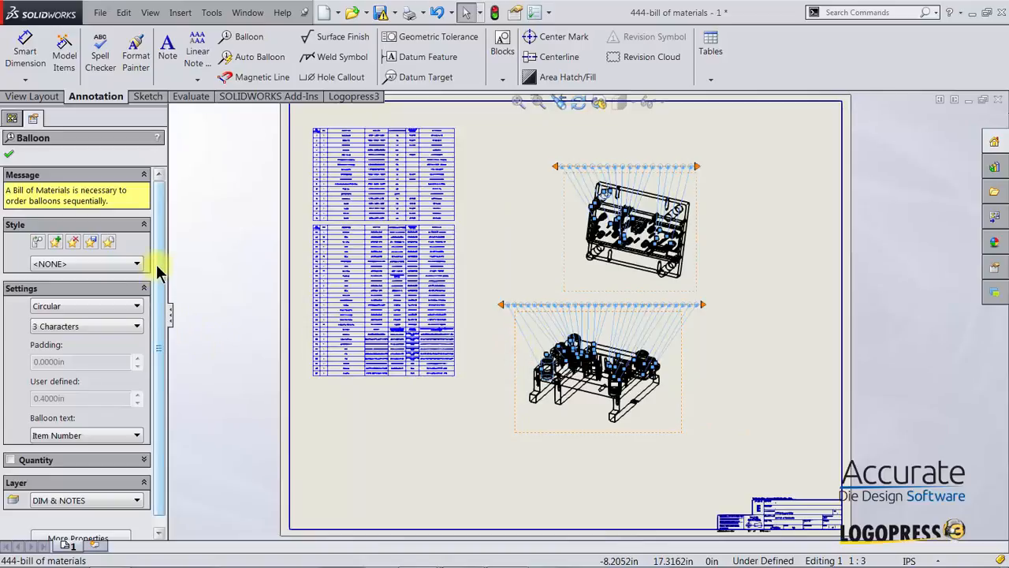
pyautogui.moveTo(159, 269); pyautogui.dragTo(164, 343)
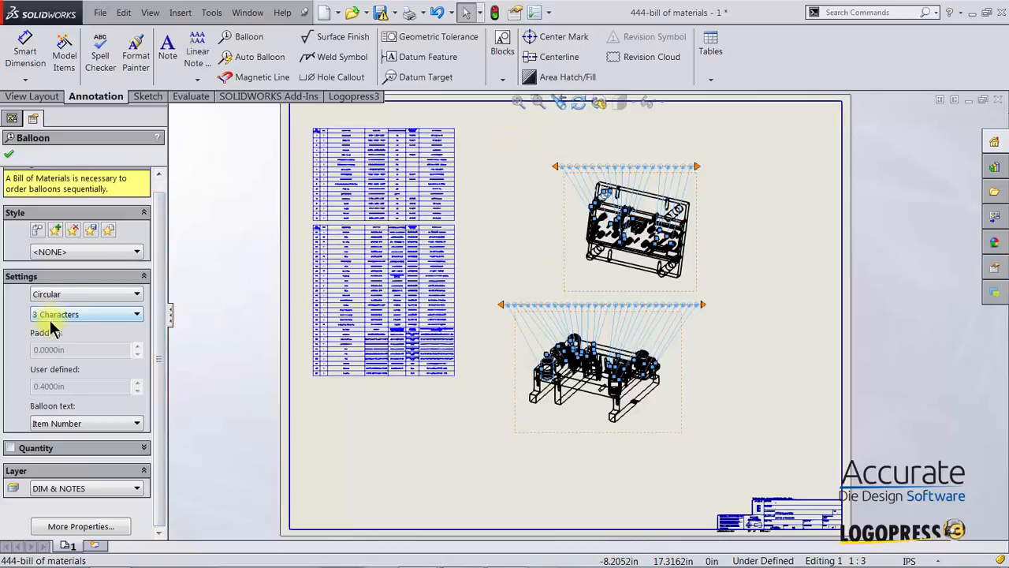
pyautogui.click(44, 426)
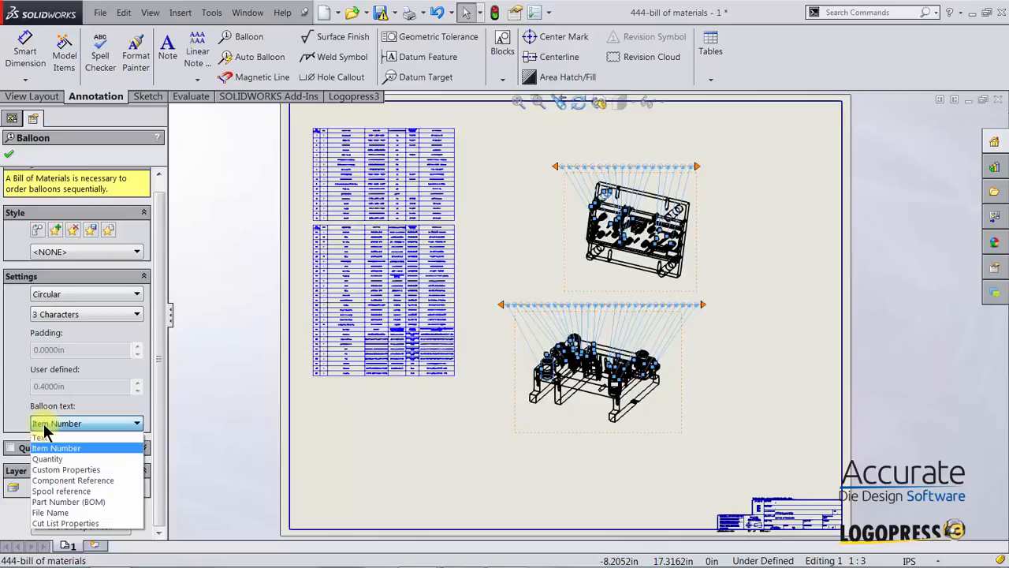
pyautogui.click(63, 469)
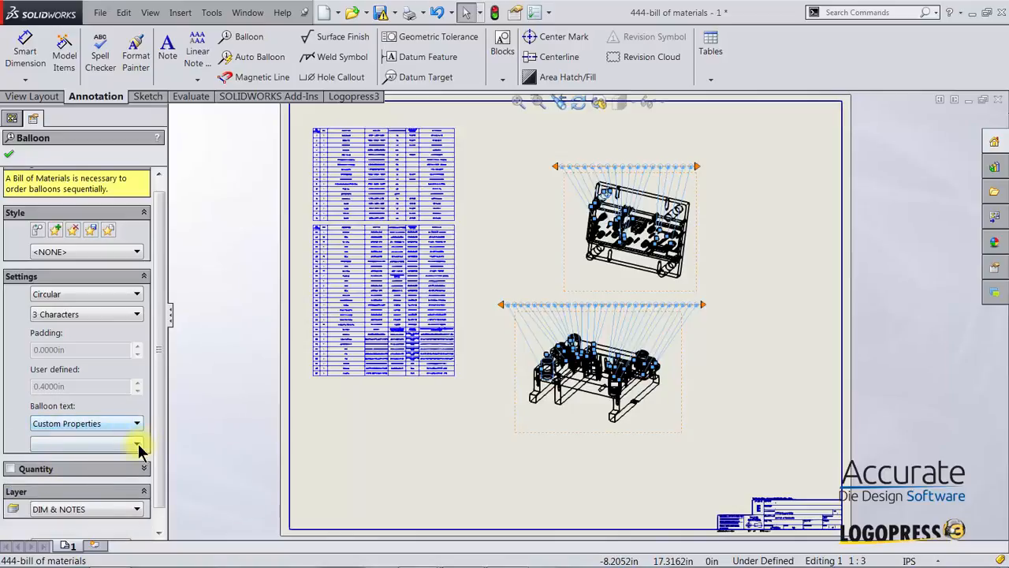
pyautogui.click(137, 444)
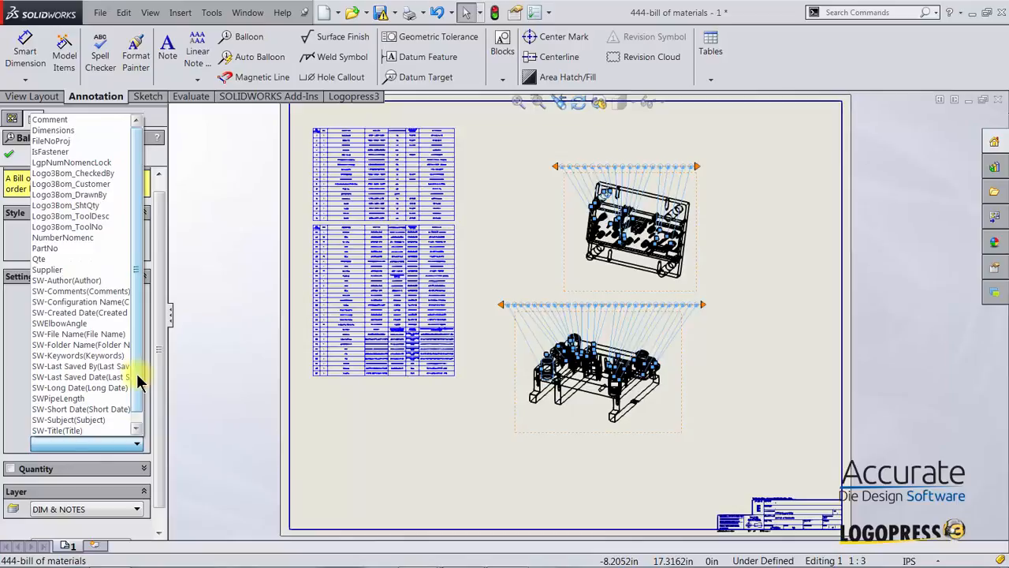
pyautogui.click(79, 238)
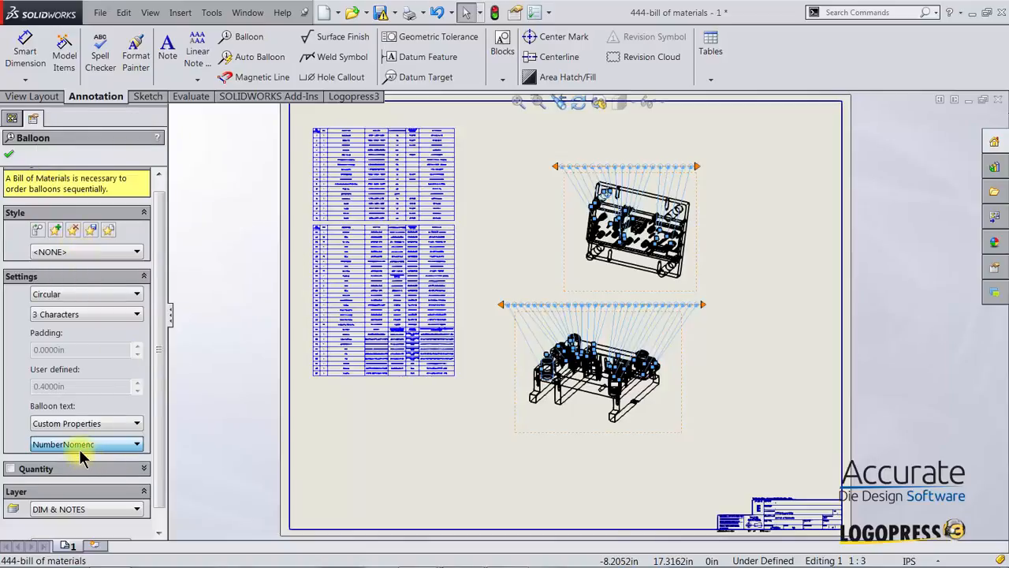
pyautogui.click(9, 154)
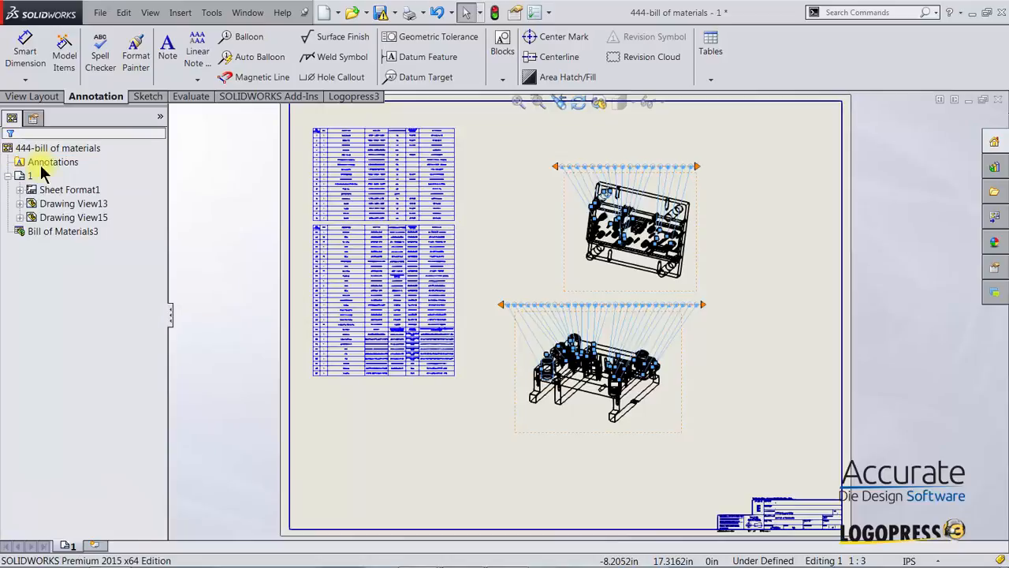
pyautogui.click(525, 162)
# Check the balloon numbers on the upper and lower die views against the key numbers in the bill of materials
pyautogui.moveTo(516, 146); pyautogui.dragTo(544, 181, button='right')
pyautogui.moveTo(551, 156); pyautogui.dragTo(631, 228)
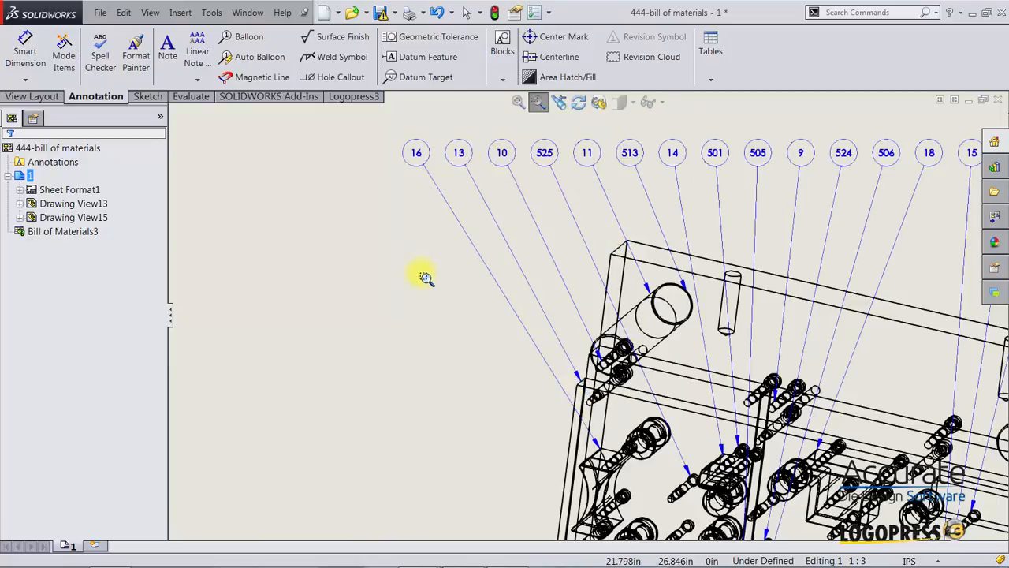
pyautogui.press('Escape')
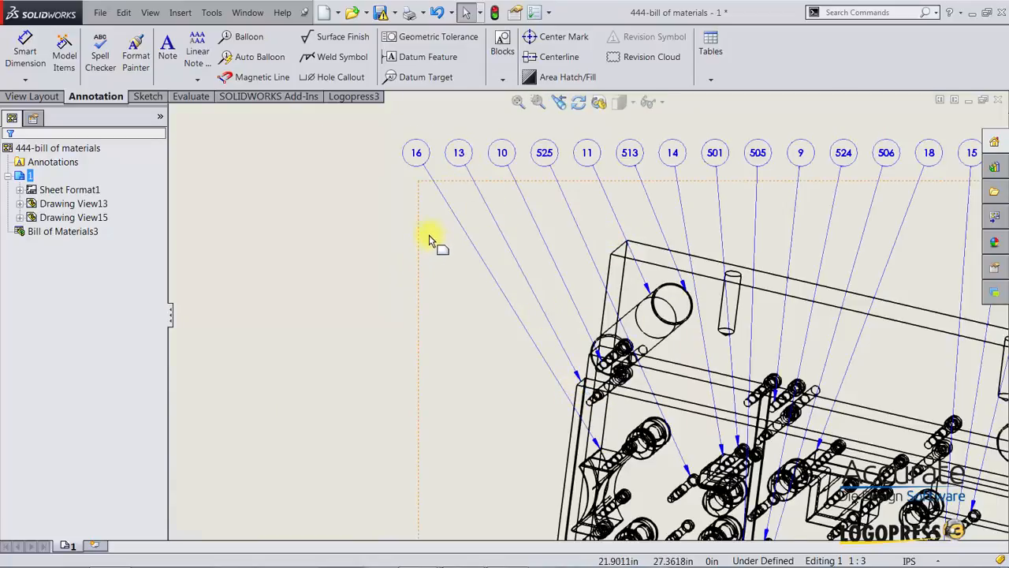
pyautogui.press('f')
pyautogui.moveTo(312, 163); pyautogui.dragTo(329, 180, button='right')
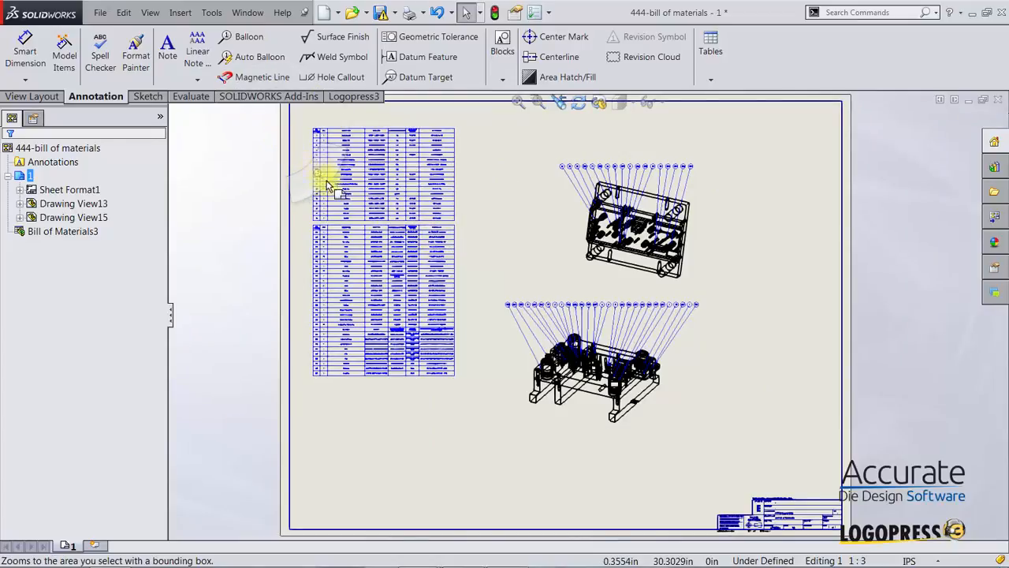
pyautogui.moveTo(298, 172); pyautogui.dragTo(394, 227)
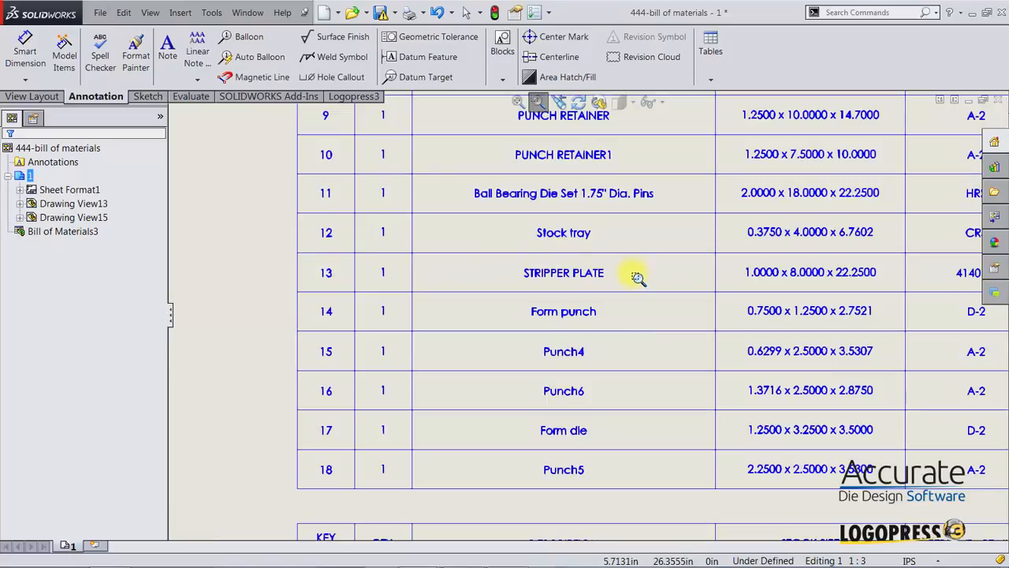
pyautogui.press('Escape')
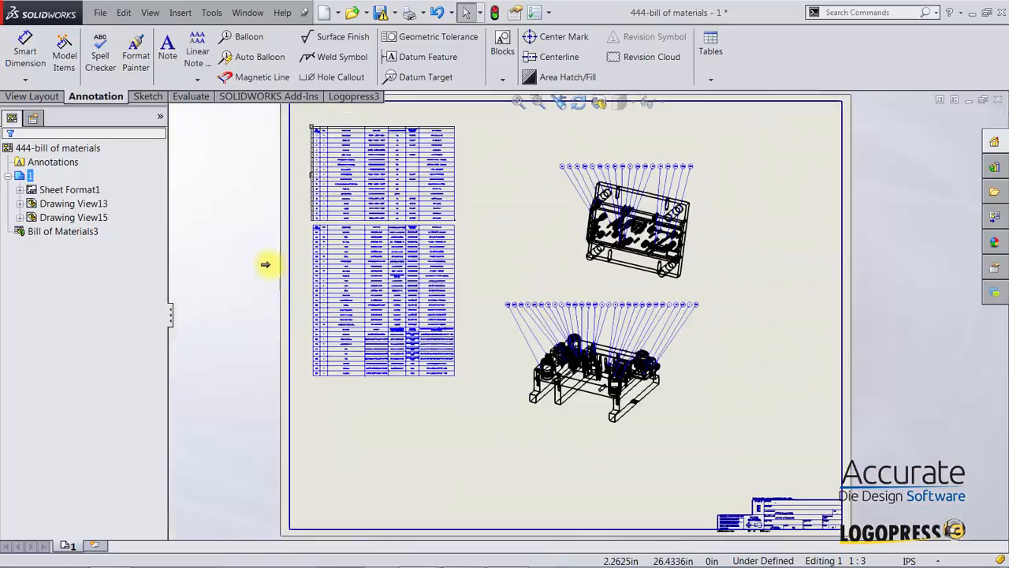
pyautogui.press('f')
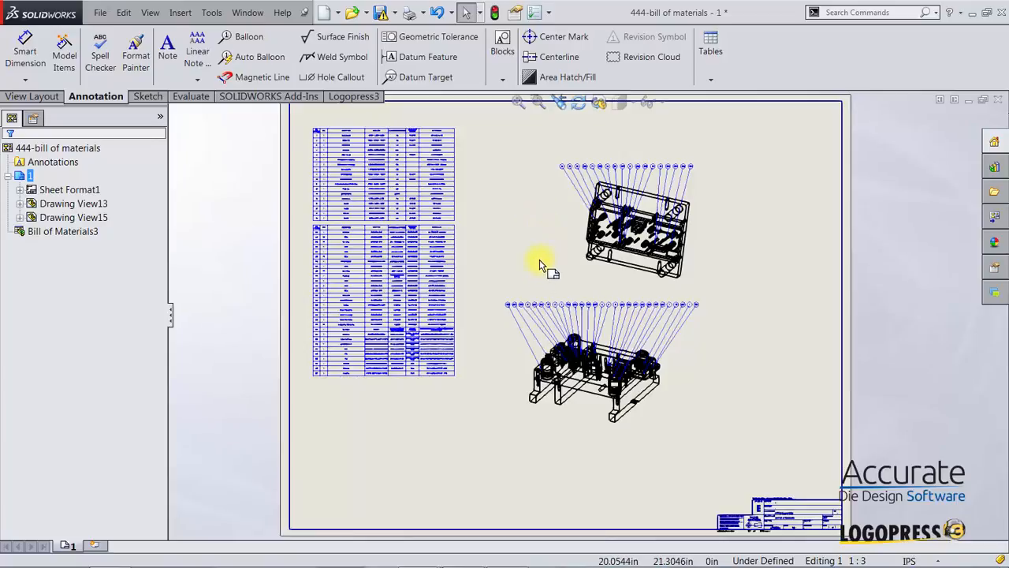
pyautogui.click(539, 102)
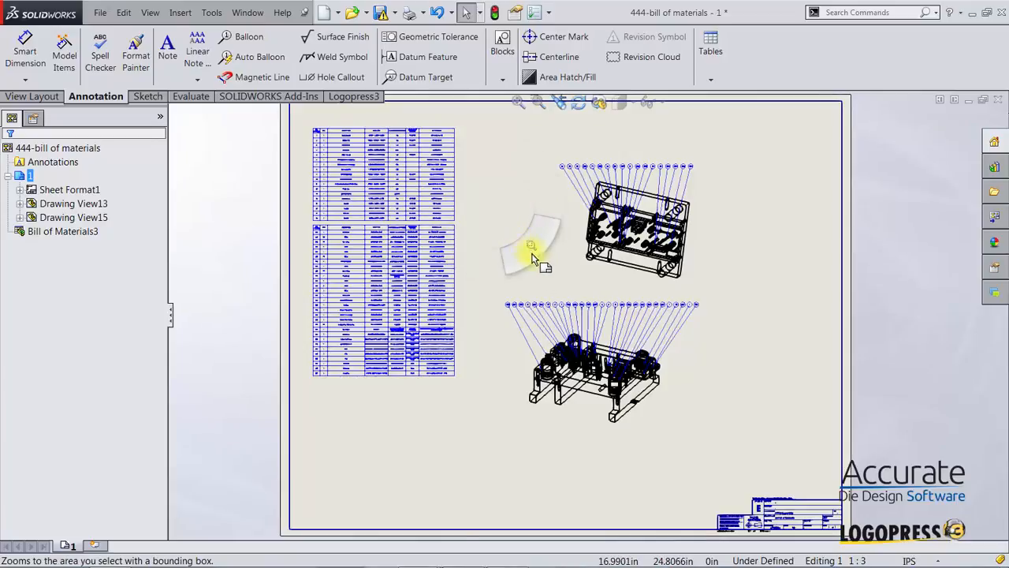
pyautogui.moveTo(488, 275); pyautogui.dragTo(732, 390)
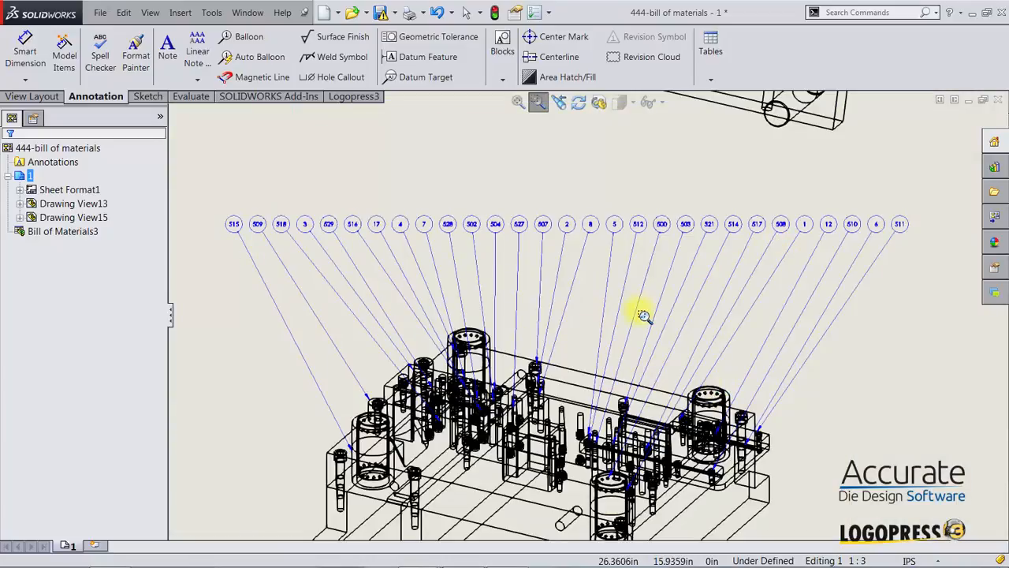
pyautogui.press('Escape')
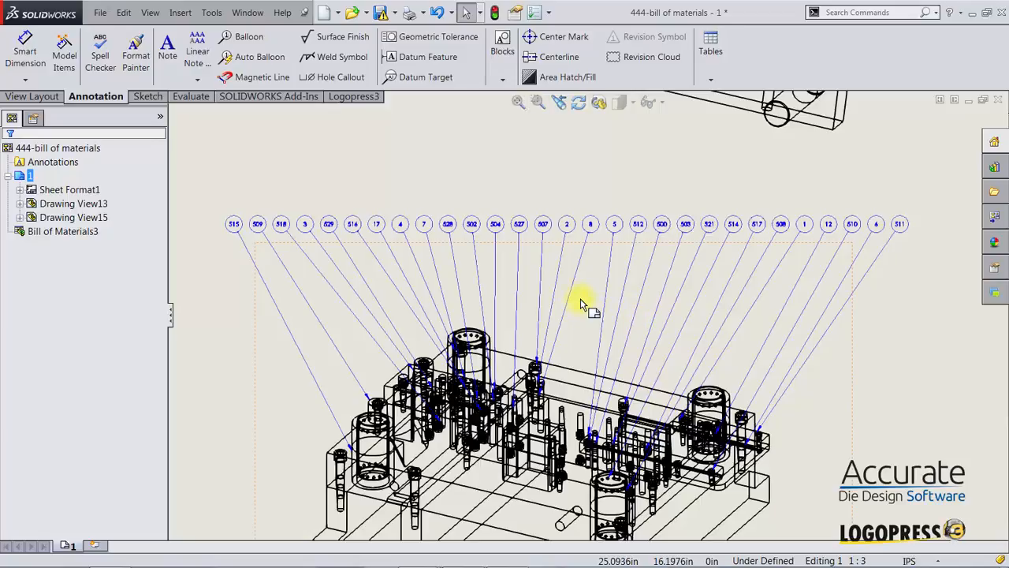
pyautogui.press('f')
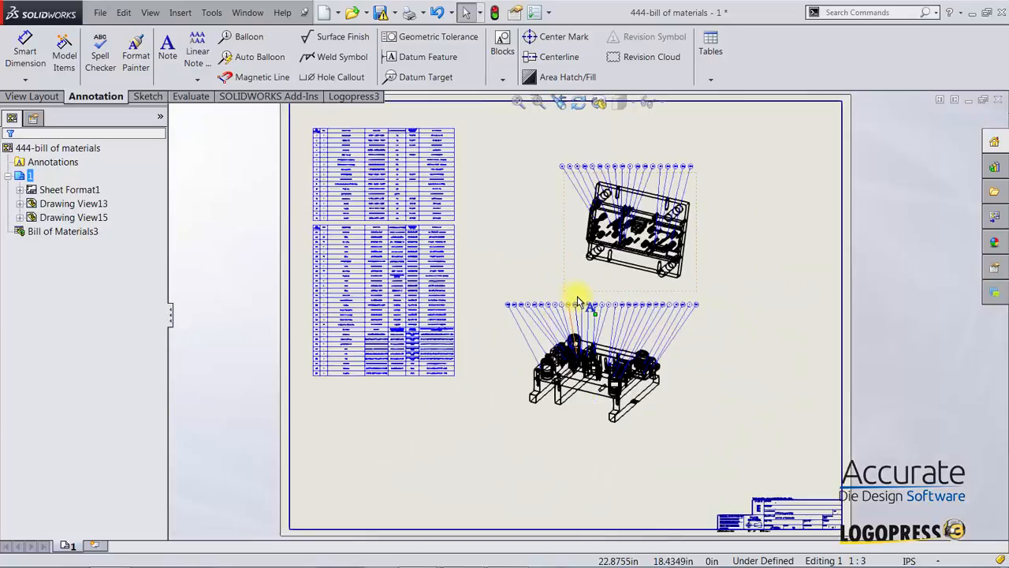
# Edit the Logopress3 bill of materials and set its numbering mode to global numbering according to the balloons positioning order
pyautogui.click(394, 199)
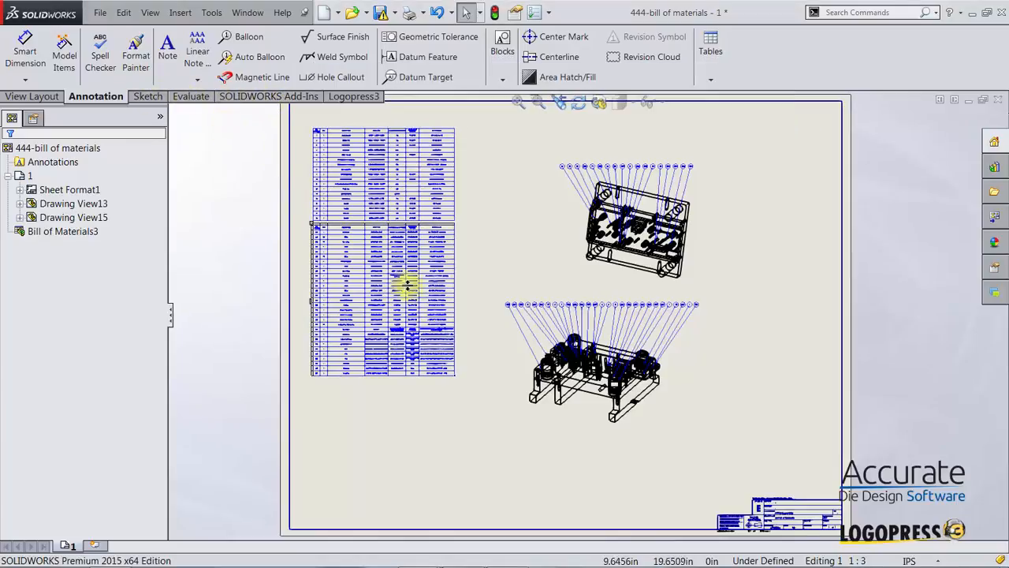
pyautogui.click(397, 260)
pyautogui.click(354, 96)
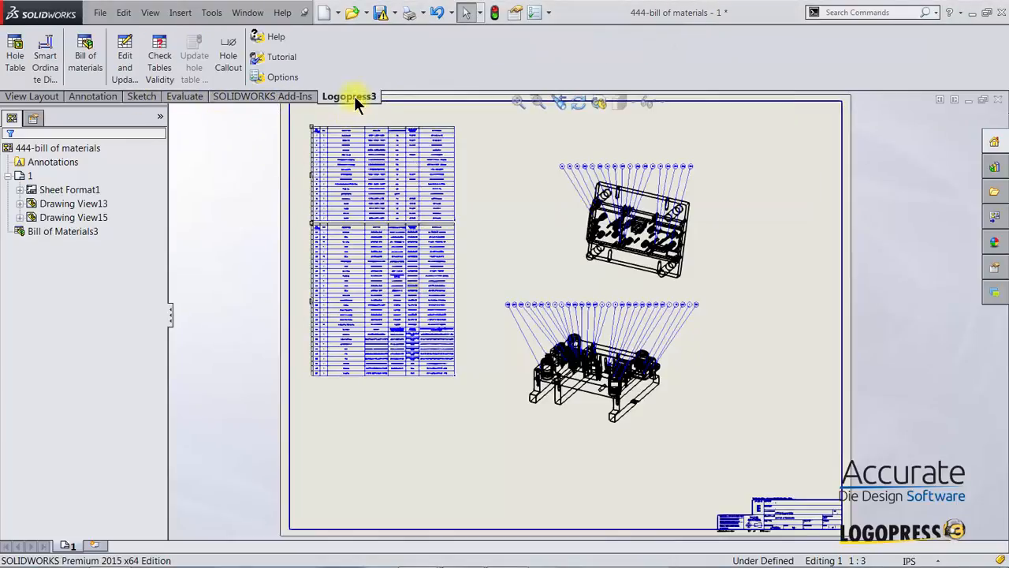
pyautogui.click(129, 46)
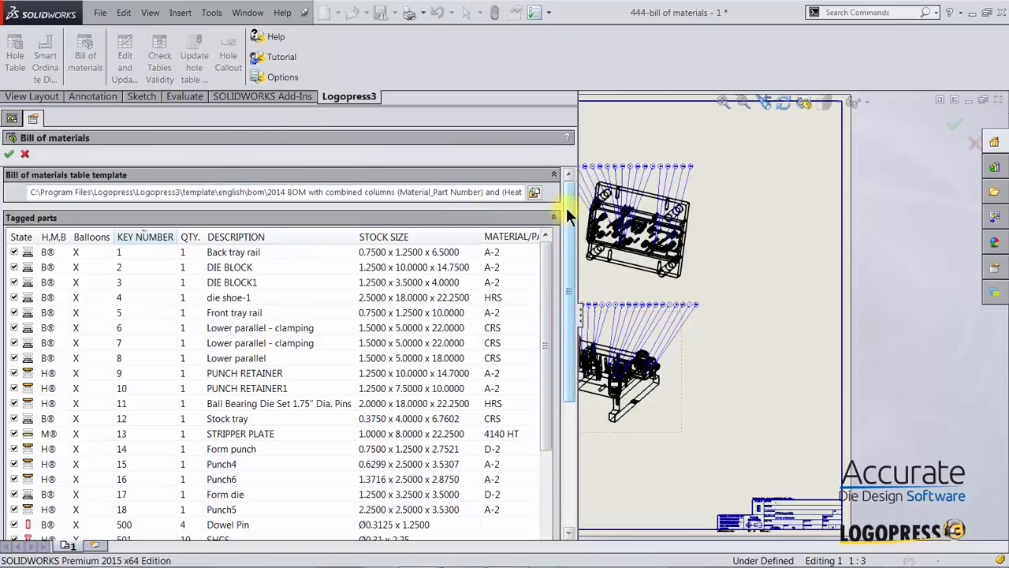
pyautogui.moveTo(571, 203); pyautogui.dragTo(575, 328)
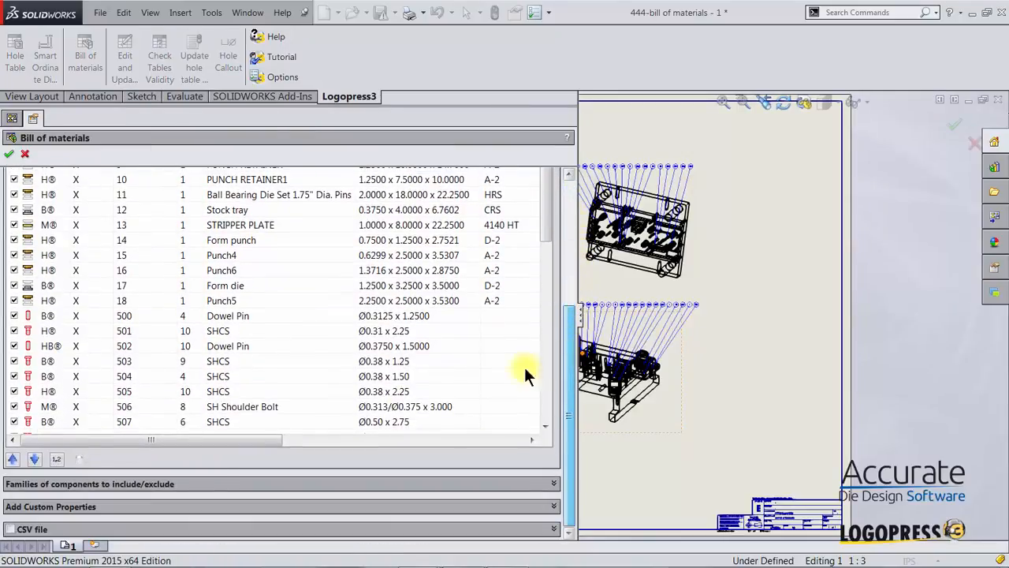
pyautogui.click(56, 459)
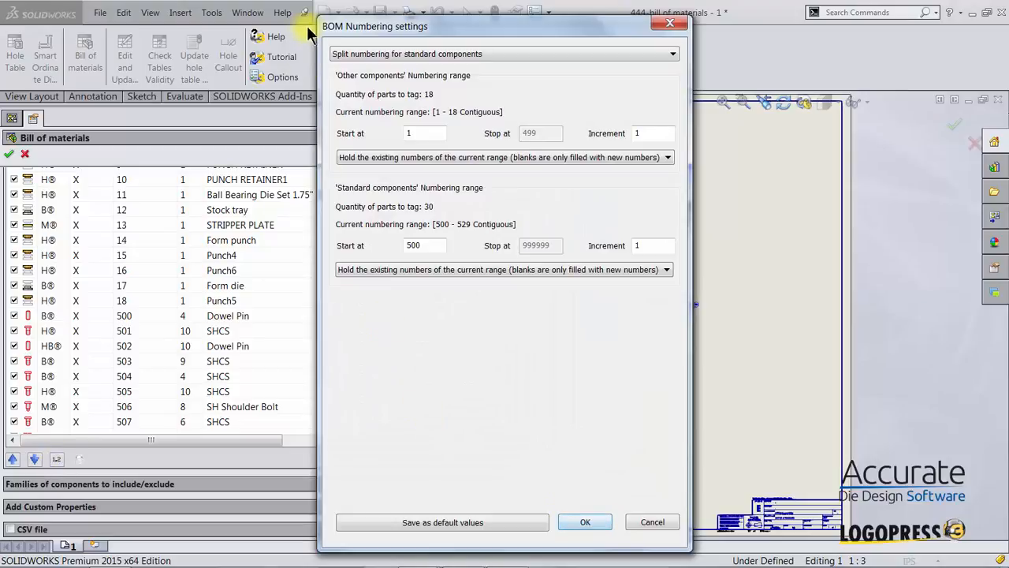
pyautogui.click(438, 54)
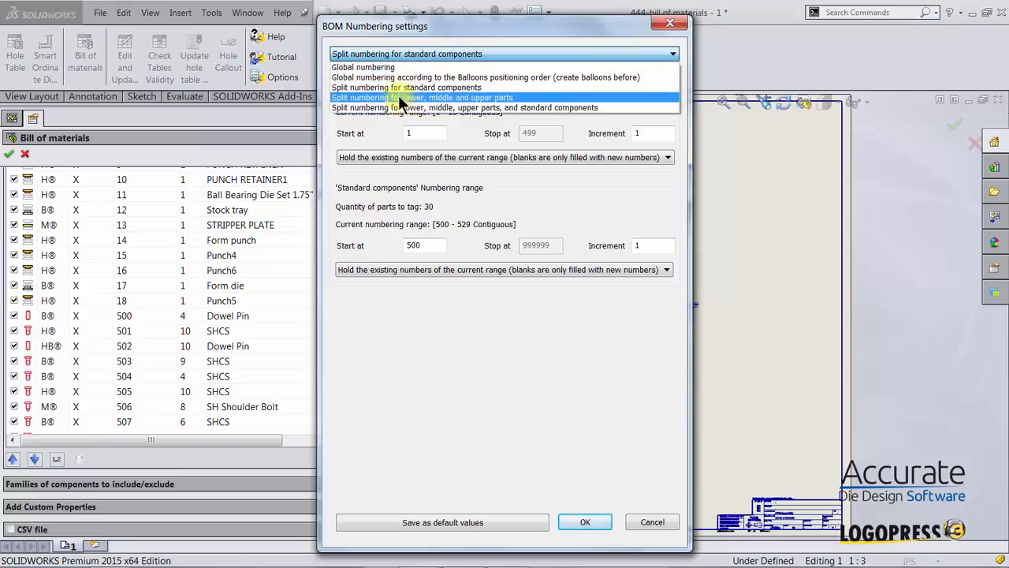
pyautogui.click(517, 78)
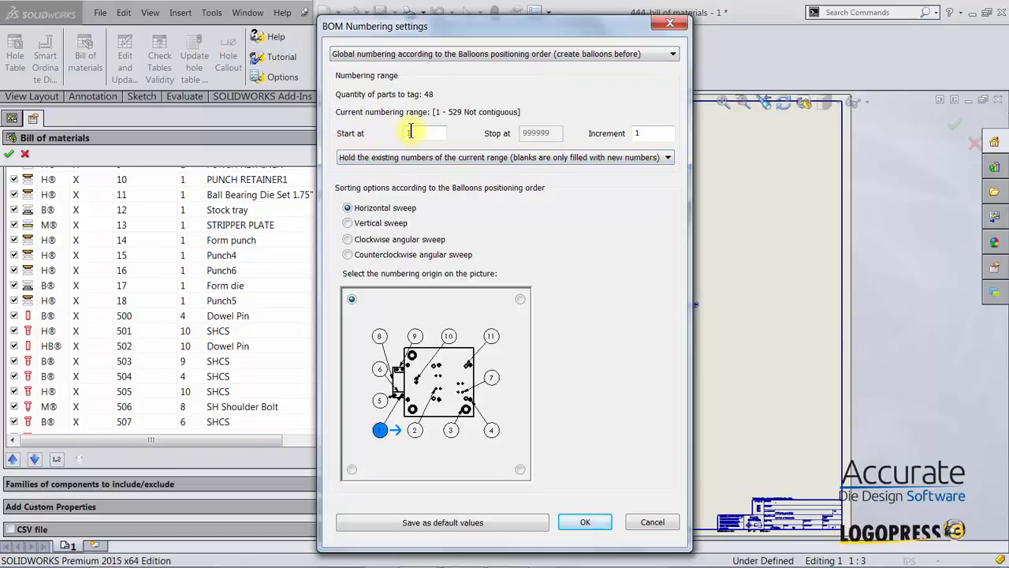
# Renumber by the current tagged parts sorting, overwriting current numbers, with a horizontal sweep from the lower-left origin, and update the bill of materials
pyautogui.click(461, 156)
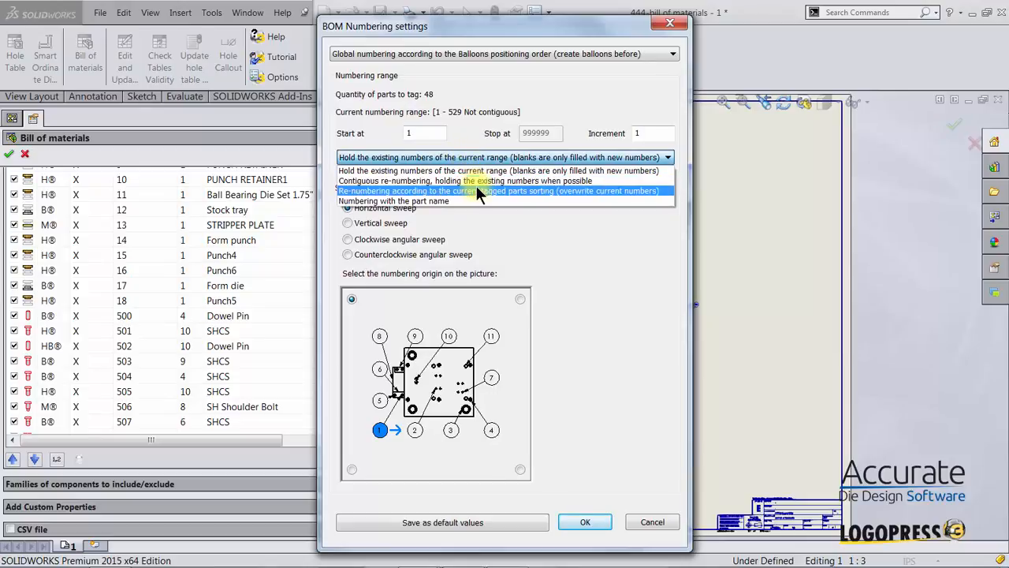
pyautogui.click(569, 190)
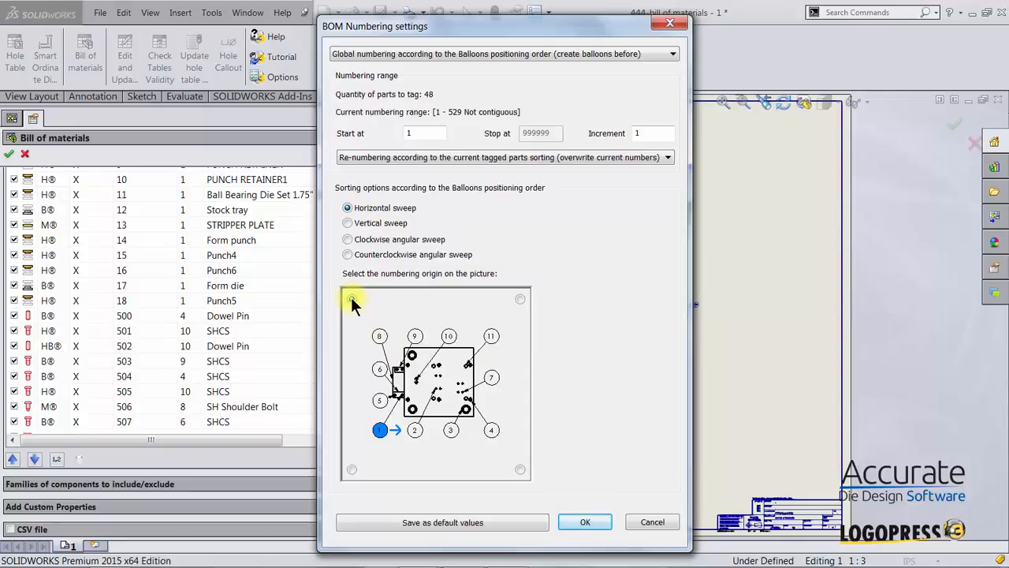
pyautogui.click(351, 469)
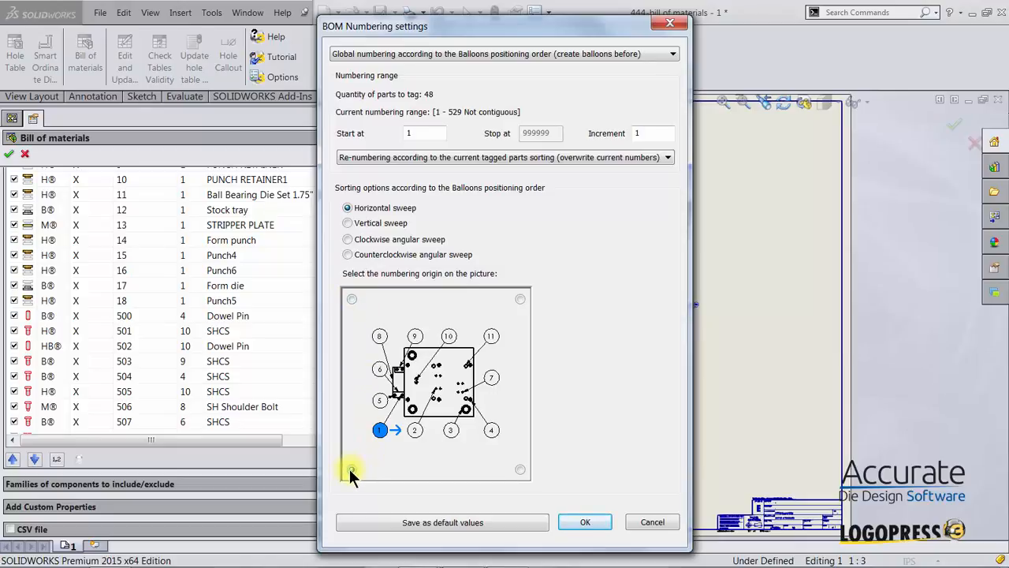
pyautogui.click(585, 521)
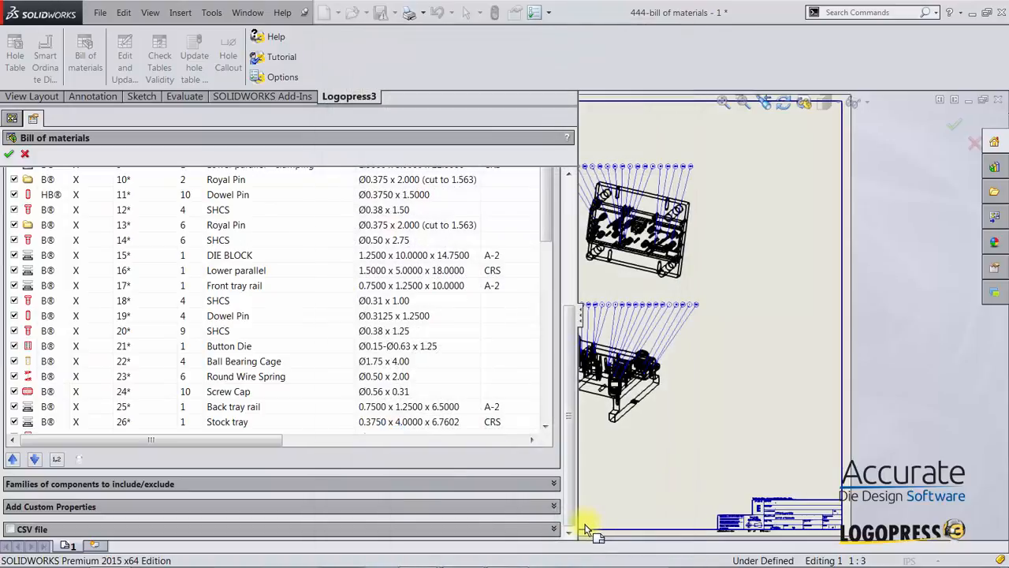
pyautogui.click(10, 154)
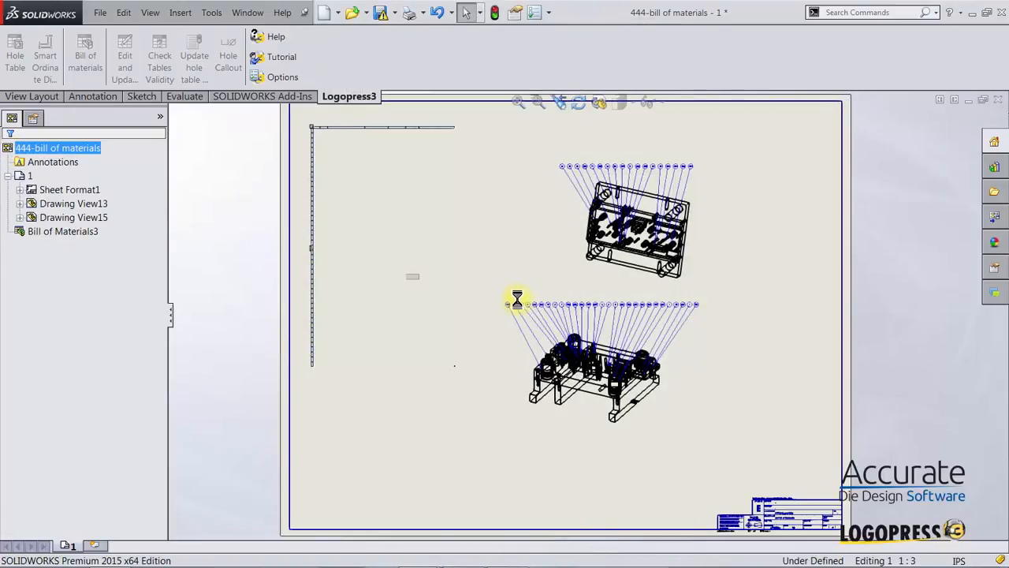
pyautogui.click(493, 233)
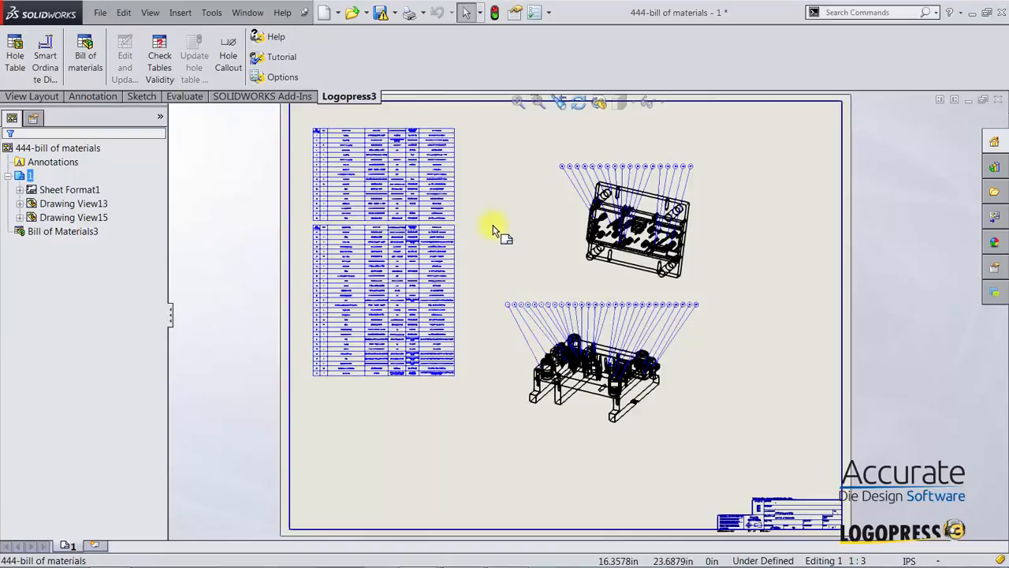
# Examine the order of the renumbered balloons above the lower and upper die views
pyautogui.moveTo(491, 220); pyautogui.dragTo(541, 264, button='right')
pyautogui.moveTo(489, 248)
pyautogui.mouseDown()
pyautogui.moveTo(716, 379)
pyautogui.moveTo(734, 412)
pyautogui.moveTo(725, 411)
pyautogui.mouseUp()
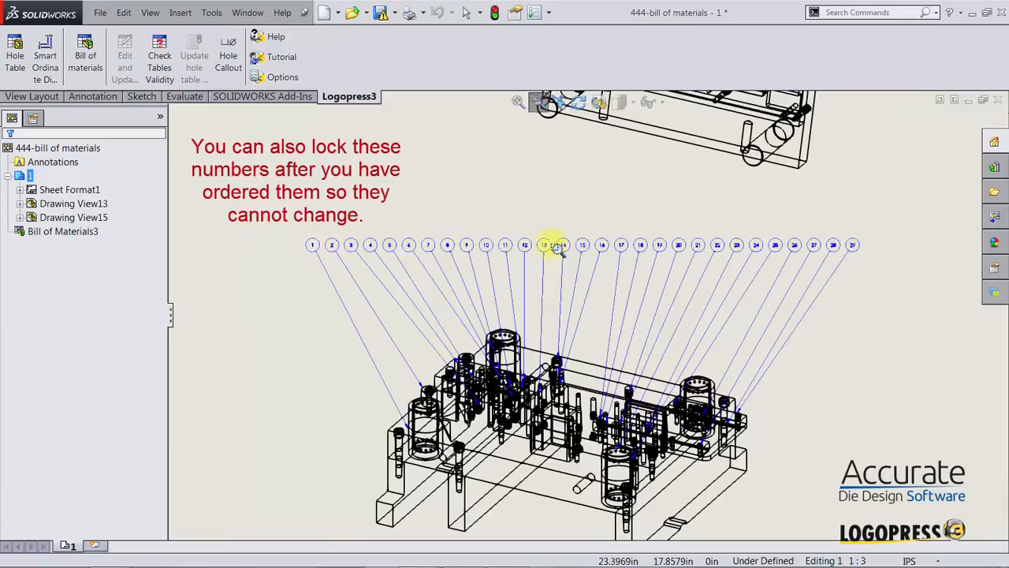
pyautogui.press('Escape')
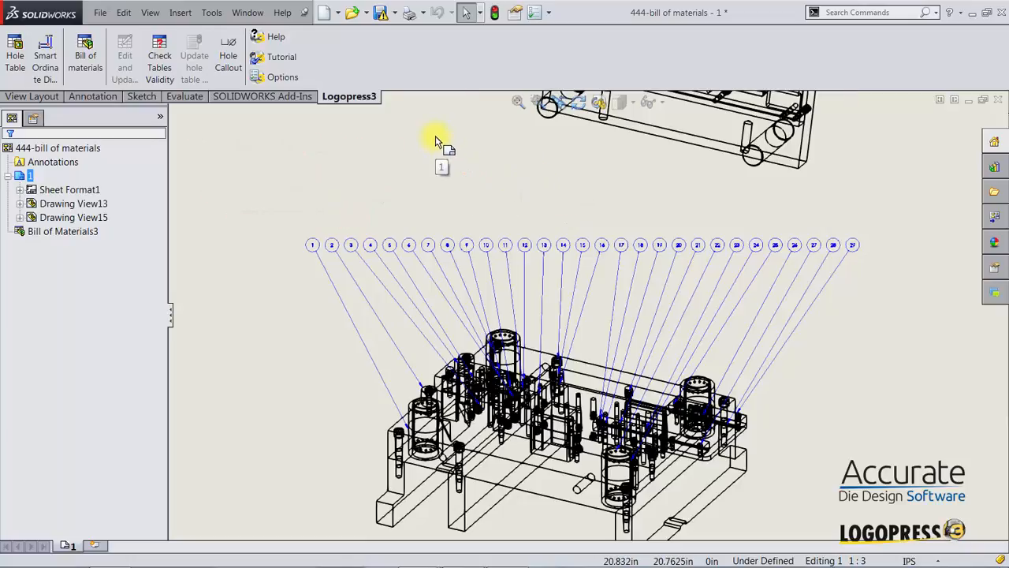
pyautogui.moveTo(439, 139)
pyautogui.mouseDown(button='middle')
pyautogui.moveTo(450, 279)
pyautogui.moveTo(444, 447)
pyautogui.mouseUp(button='middle')
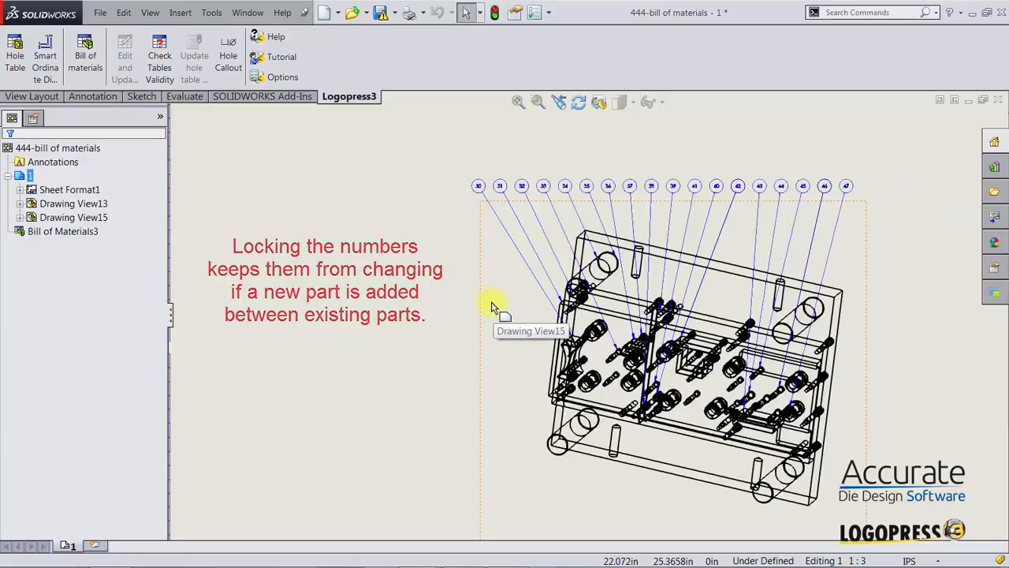
pyautogui.press('f')
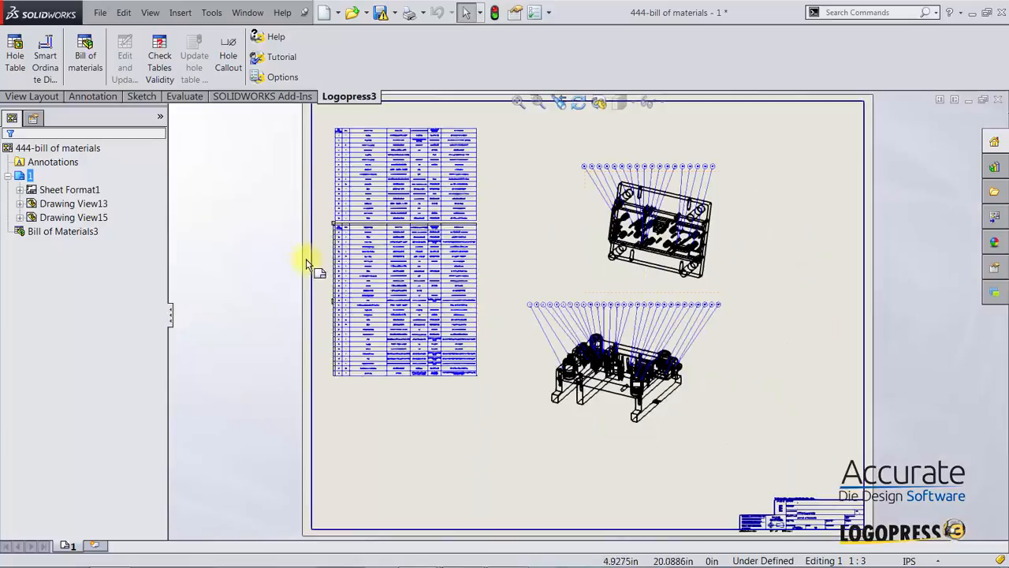
# Merge all split sections of the bill of materials into one table and save the drawing
pyautogui.click(377, 199)
pyautogui.rightClick(378, 198)
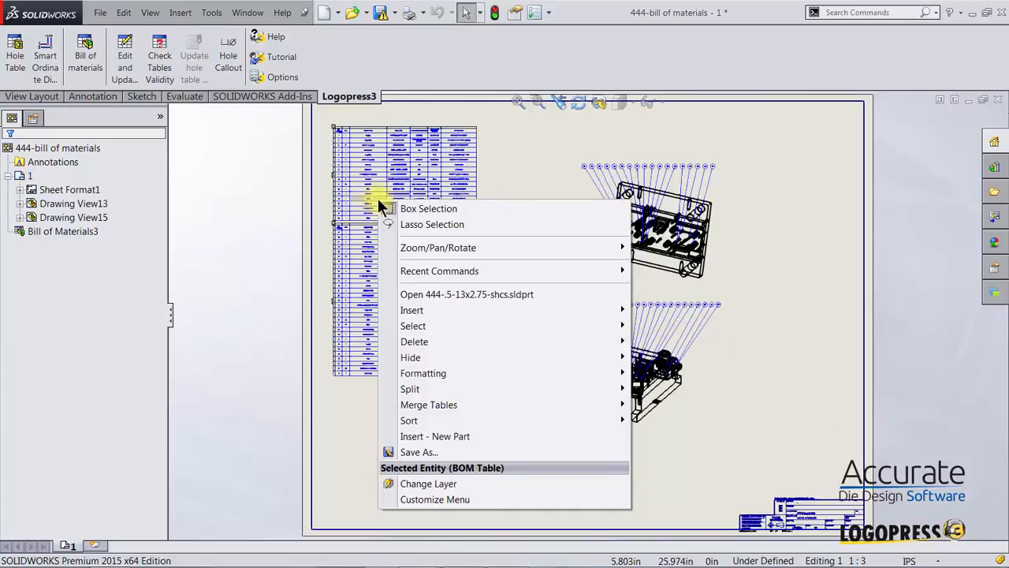
pyautogui.moveTo(431, 405)
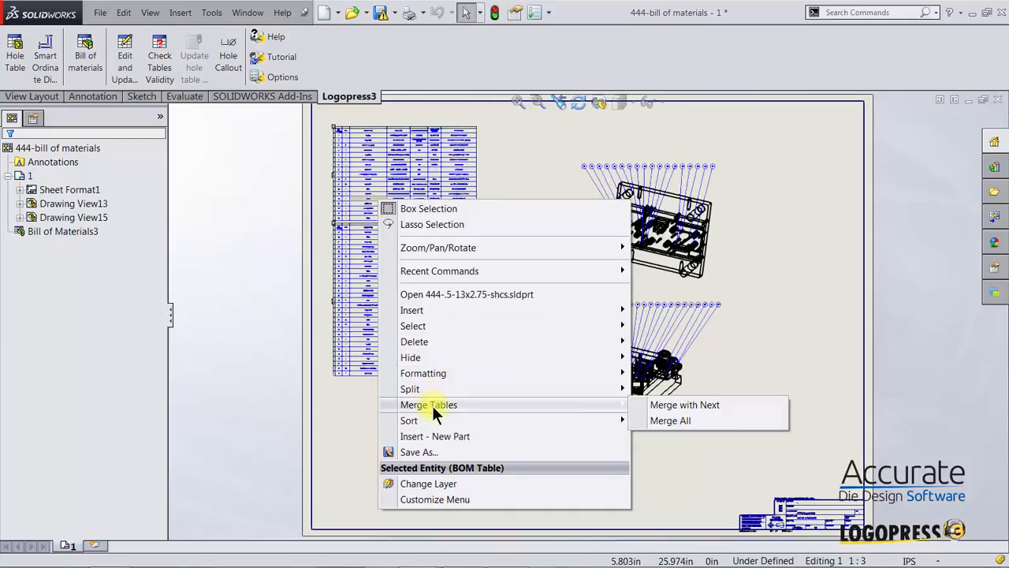
pyautogui.click(662, 419)
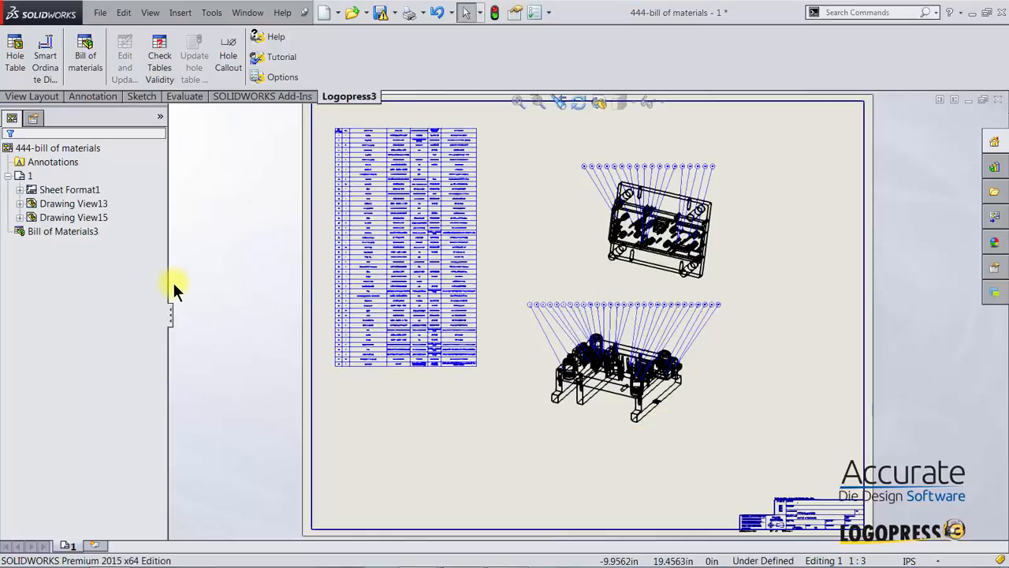
pyautogui.click(380, 14)
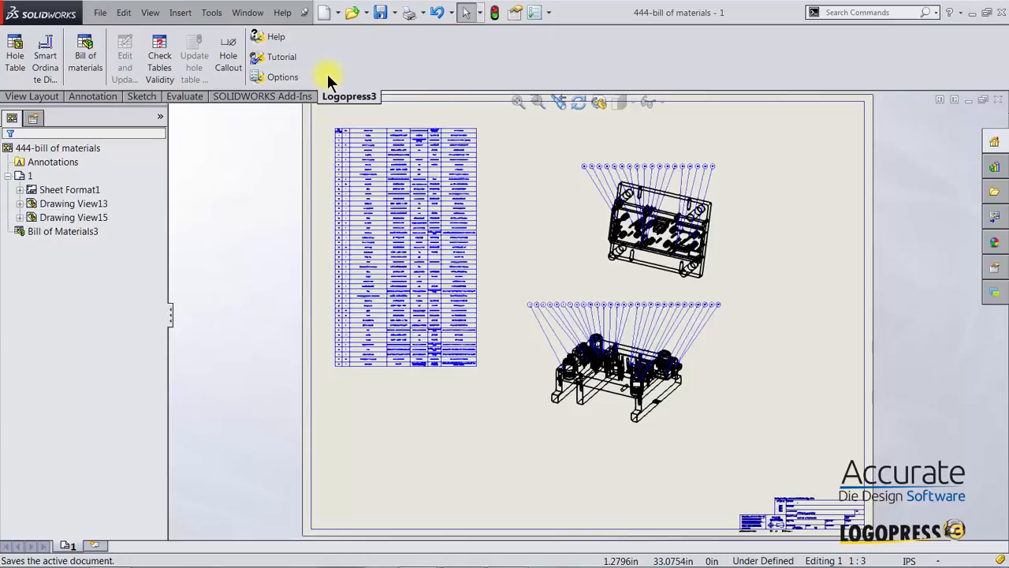
# Switch to the 444-tool assembly, display only the lower die components, and open the drawing of the 444-stock tray
pyautogui.hotkey('ctrl', 'Tab')
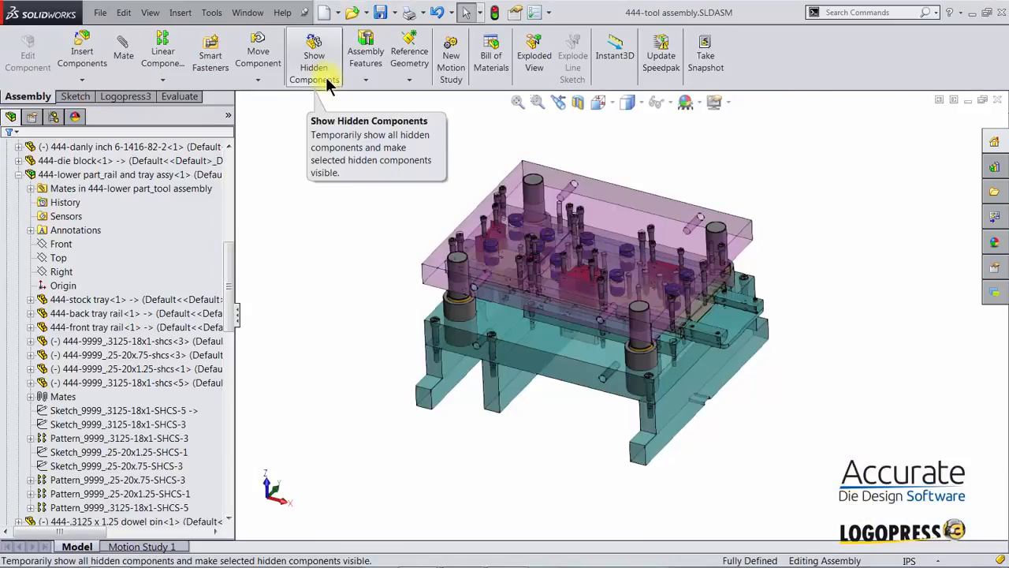
pyautogui.click(130, 96)
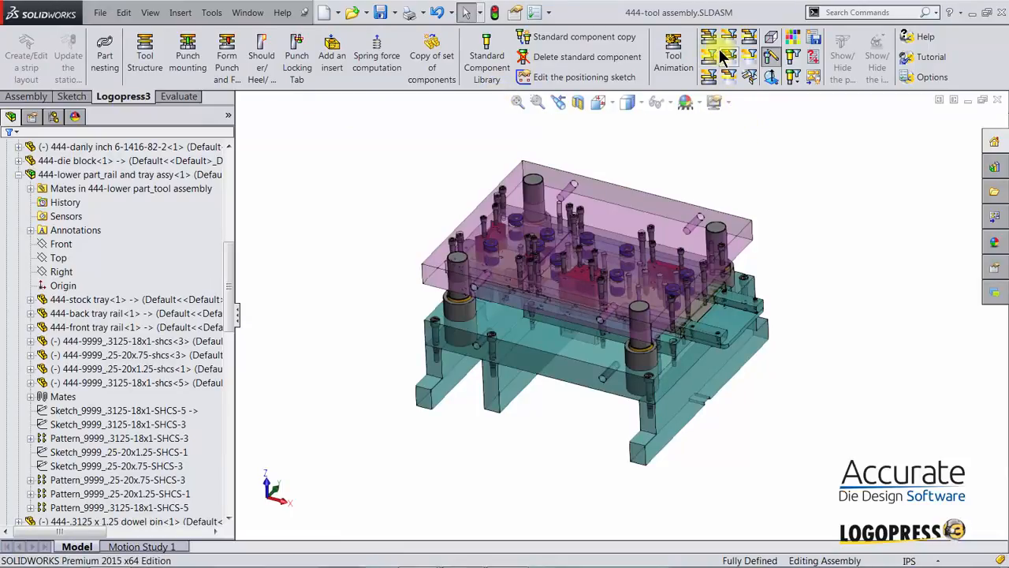
pyautogui.click(750, 78)
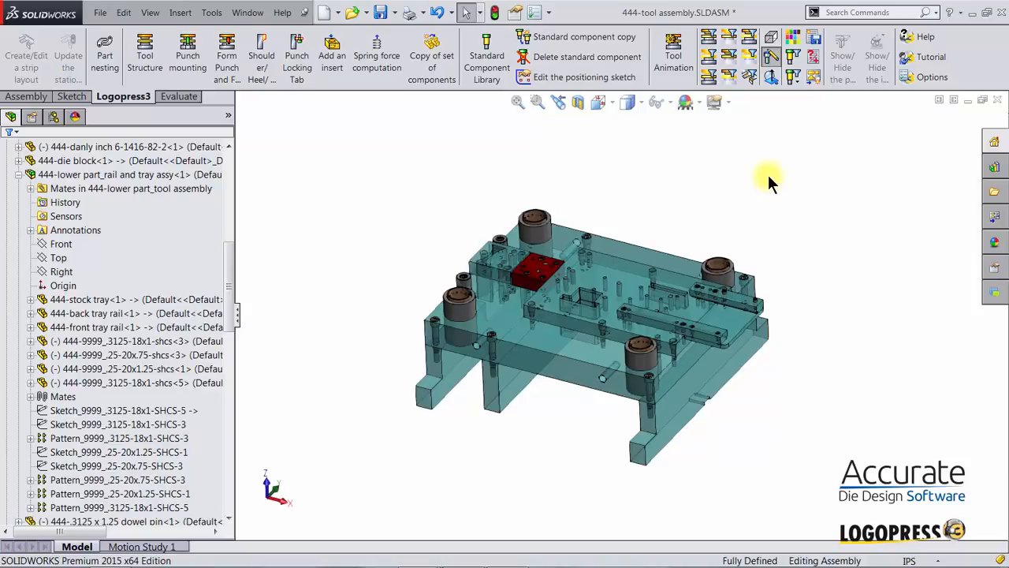
pyautogui.click(731, 330)
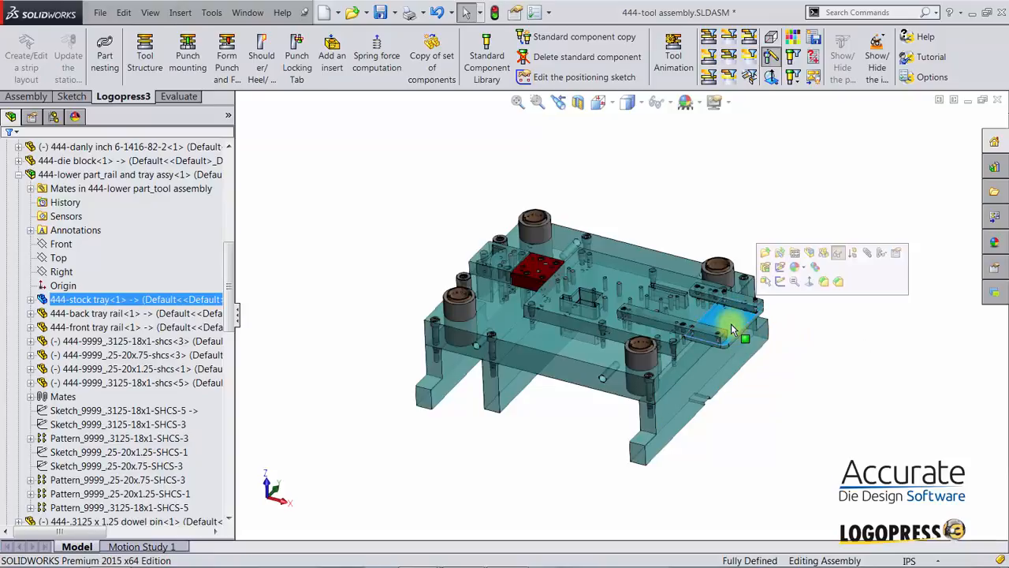
pyautogui.click(794, 254)
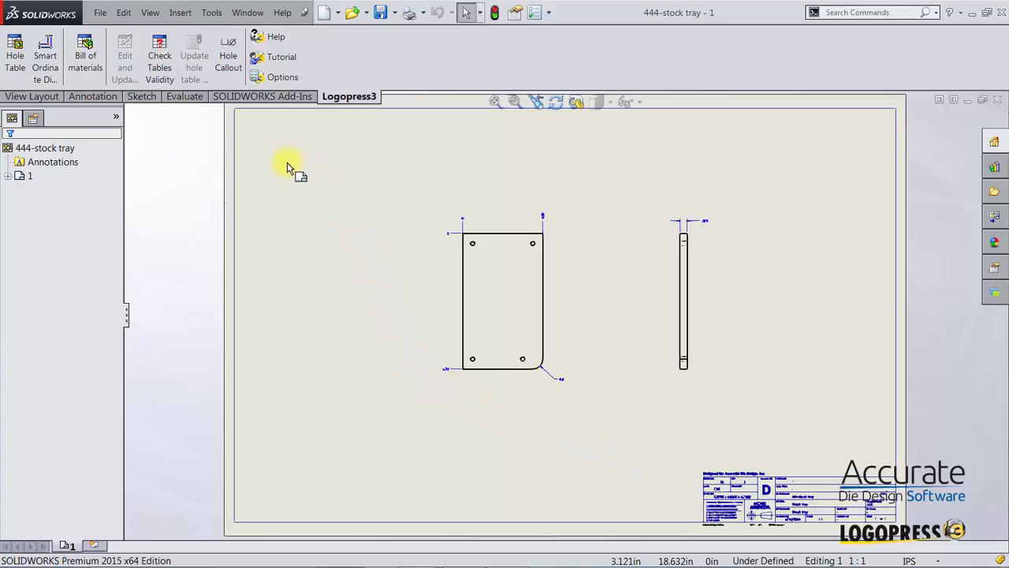
# Sketch a point on the upper-left corner of the stock tray's front view
pyautogui.click(21, 57)
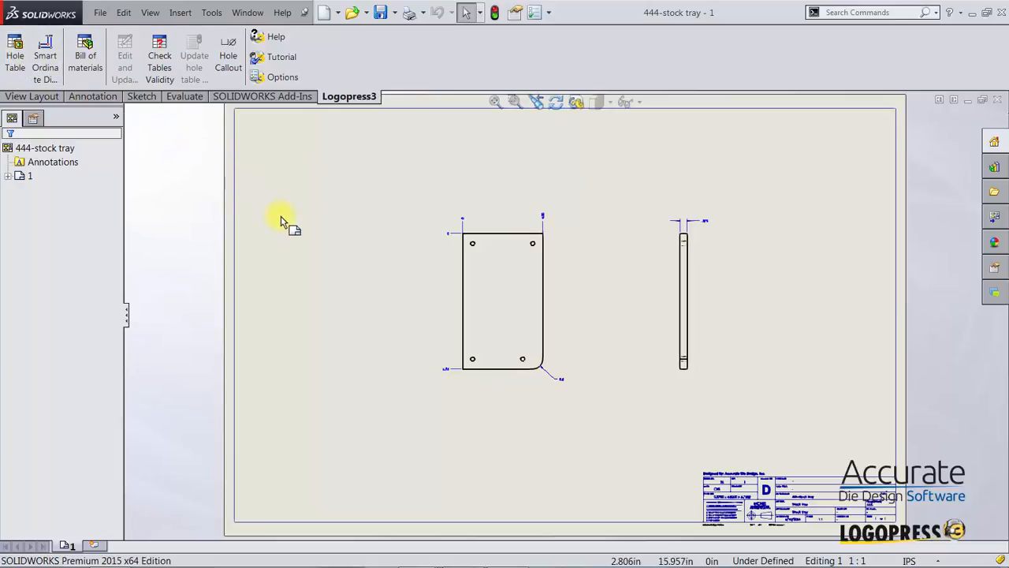
pyautogui.press('s')
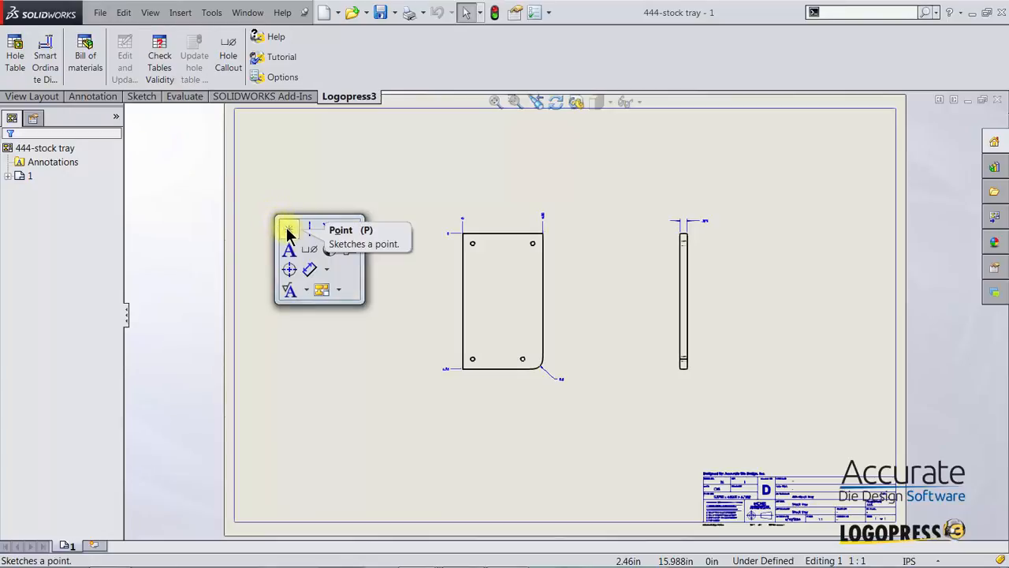
pyautogui.click(288, 230)
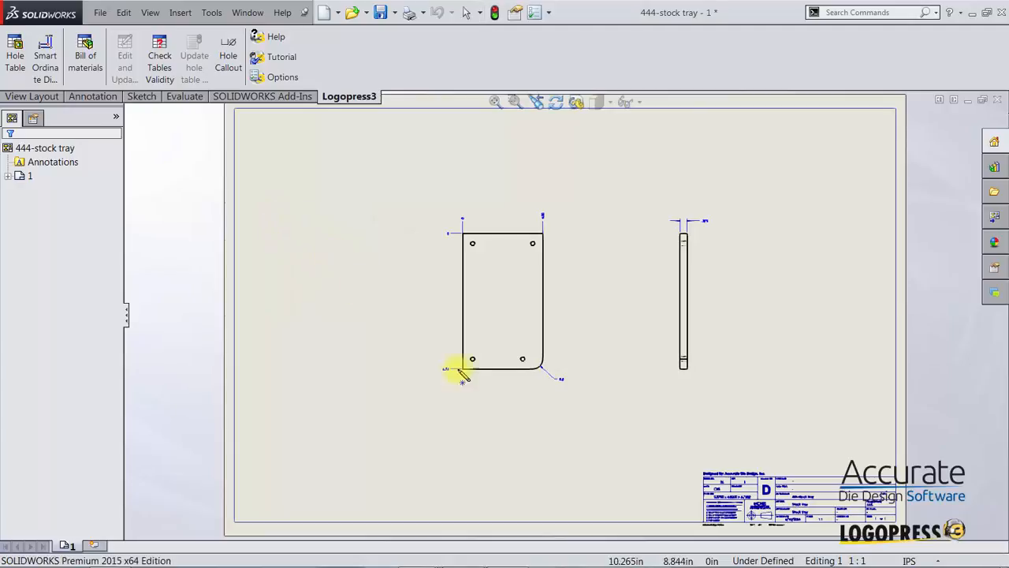
pyautogui.click(463, 233)
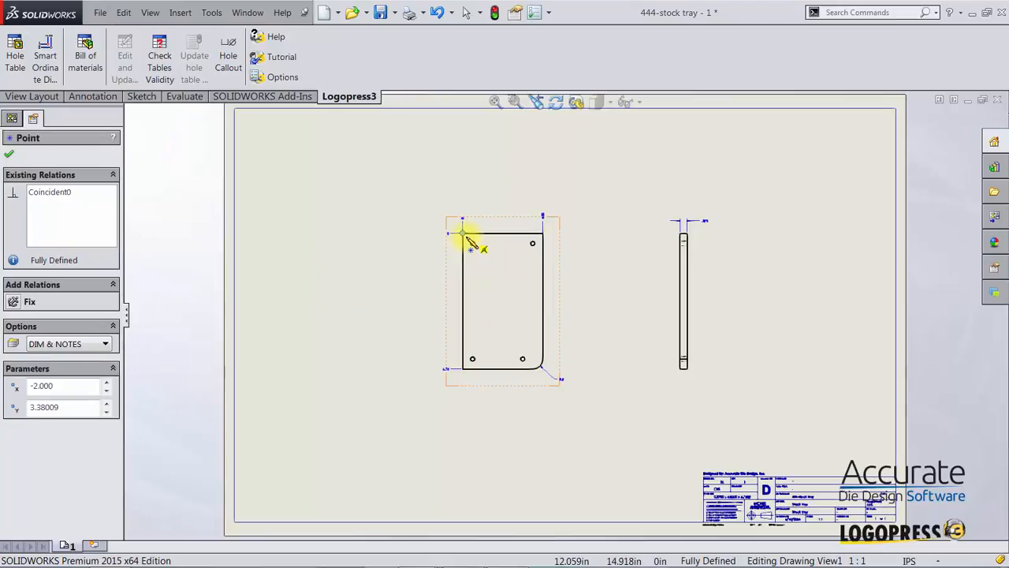
pyautogui.click(10, 154)
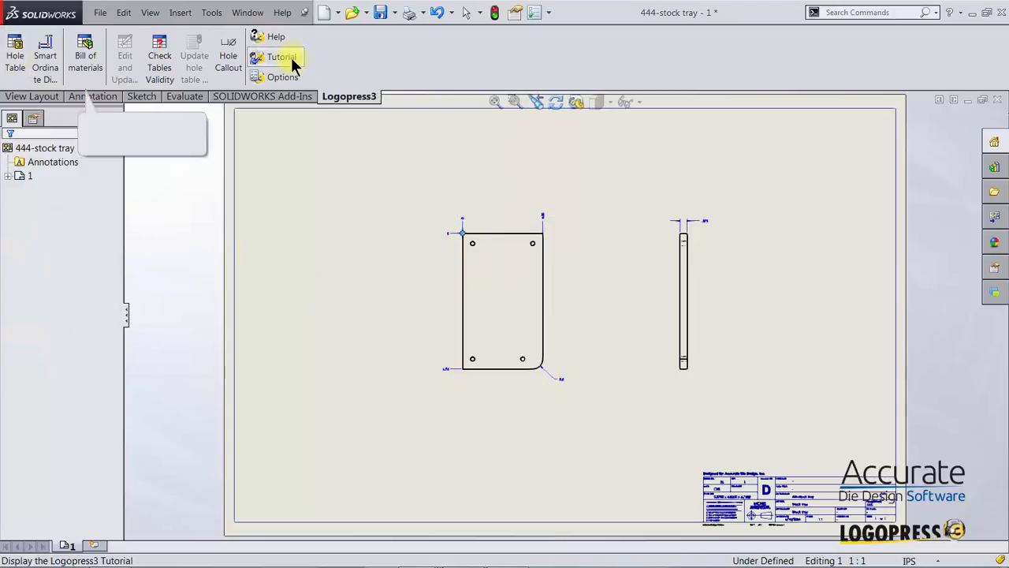
# Start a Logopress3 hole table as a full table and check the available hole table templates, keeping the current one
pyautogui.click(17, 61)
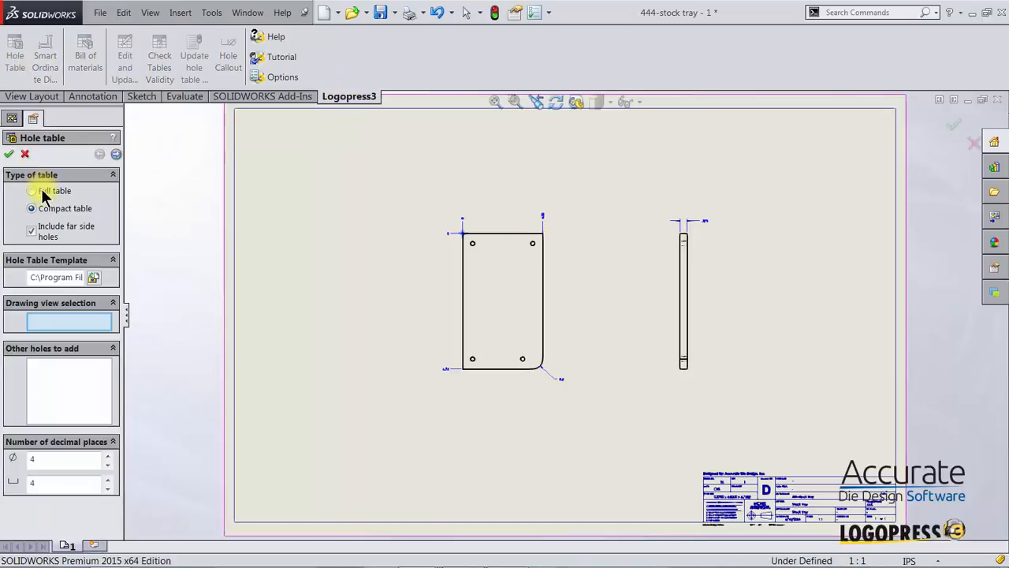
pyautogui.click(39, 192)
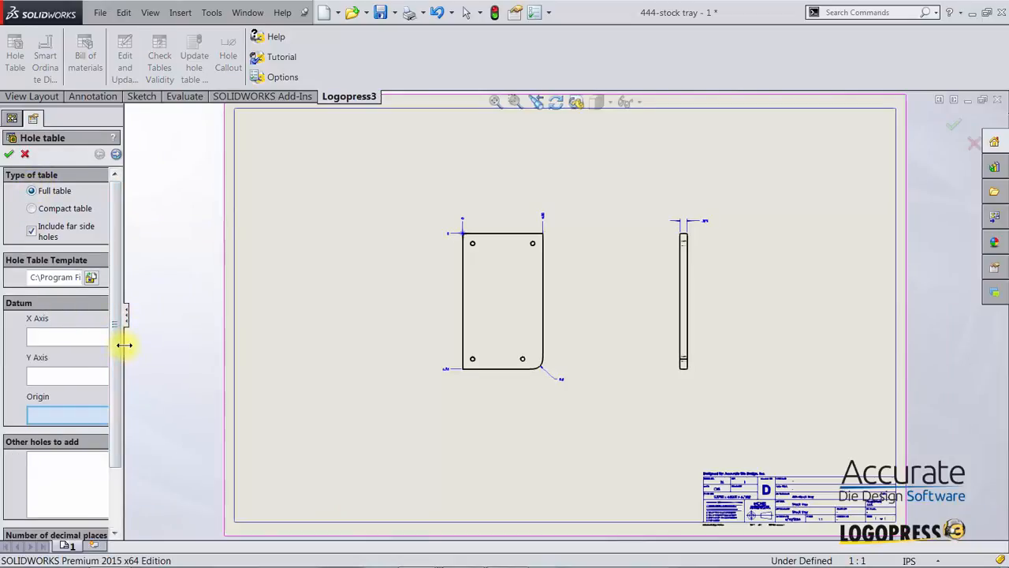
pyautogui.moveTo(123, 344); pyautogui.dragTo(180, 345)
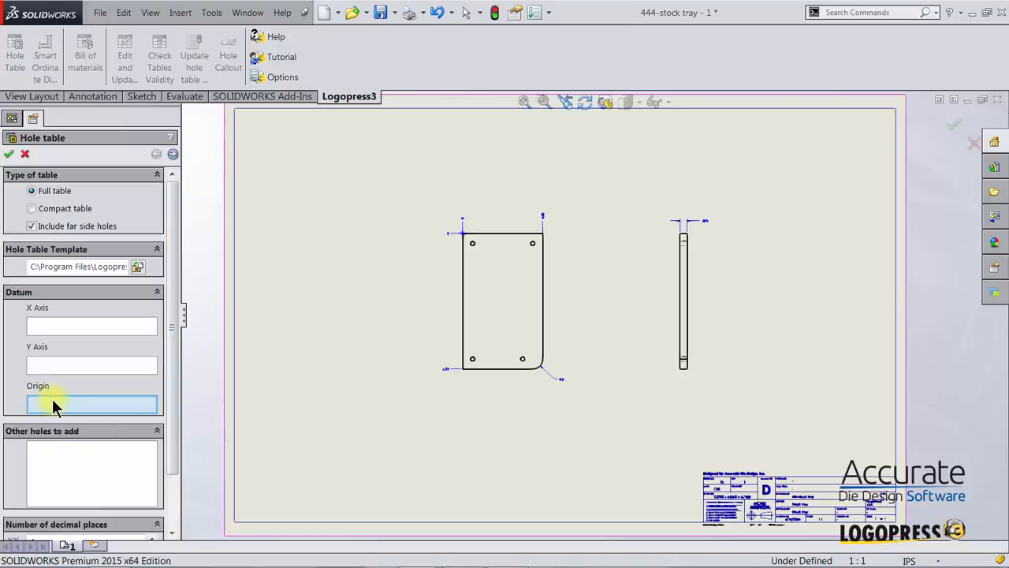
pyautogui.click(138, 267)
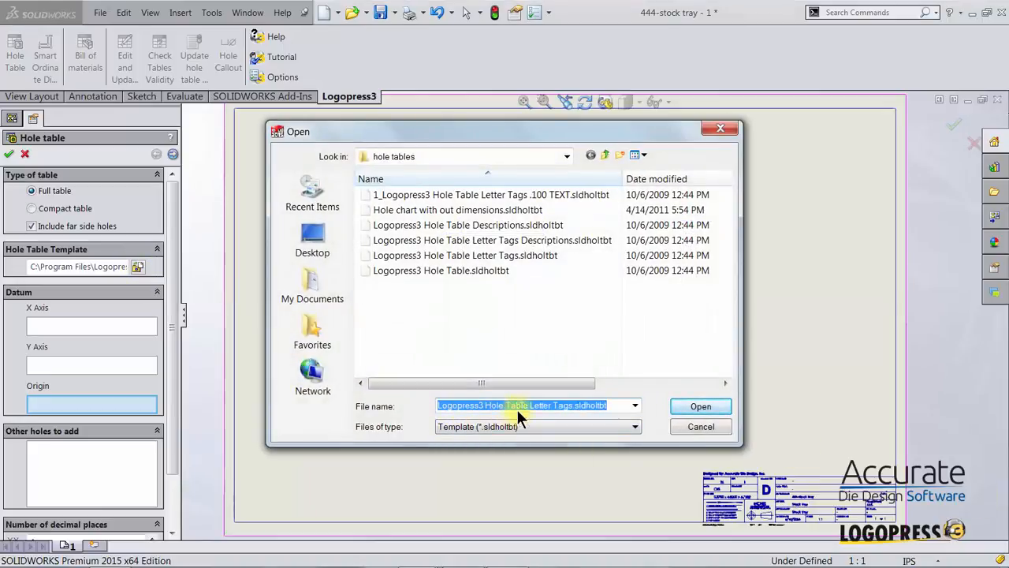
pyautogui.click(697, 424)
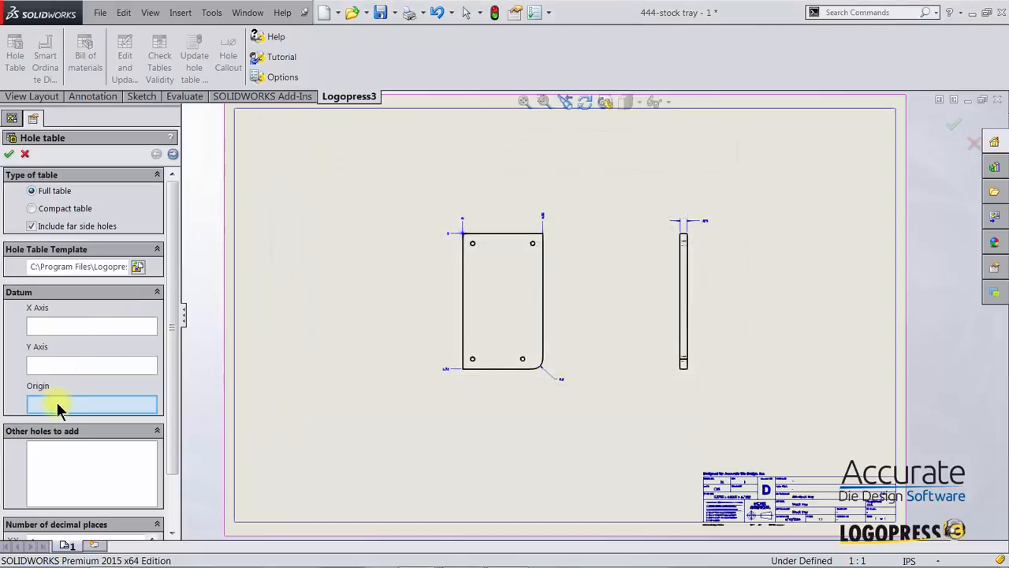
# Use the sketched corner point as the hole table's origin and place the table near the sheet's upper-left corner
pyautogui.click(465, 236)
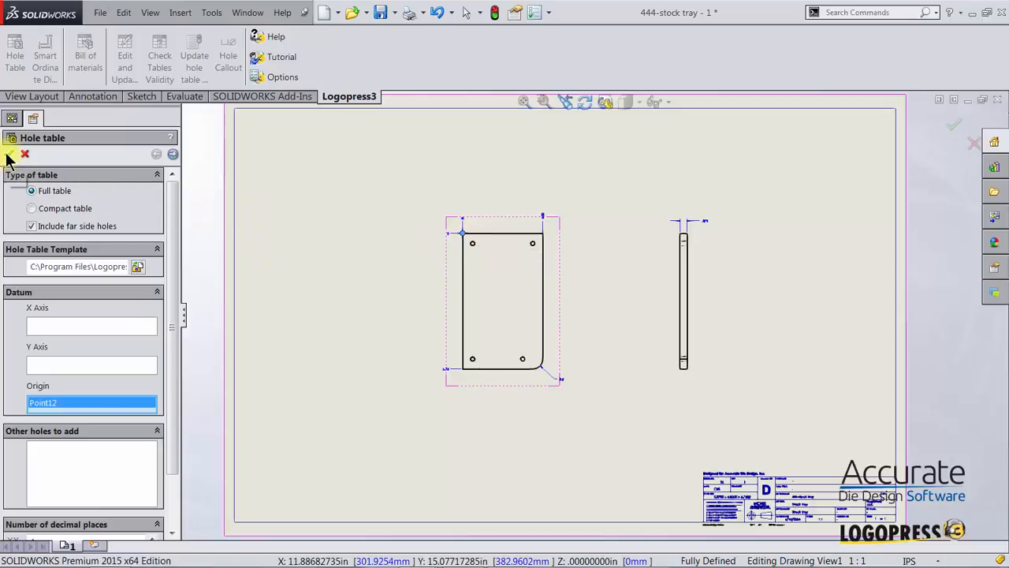
pyautogui.moveTo(172, 232); pyautogui.dragTo(171, 338)
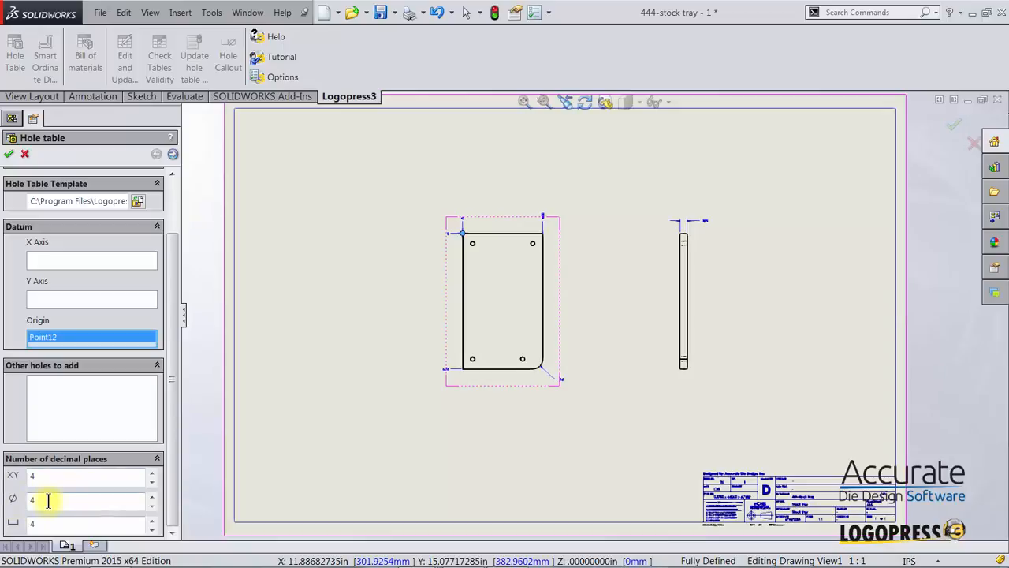
pyautogui.click(10, 154)
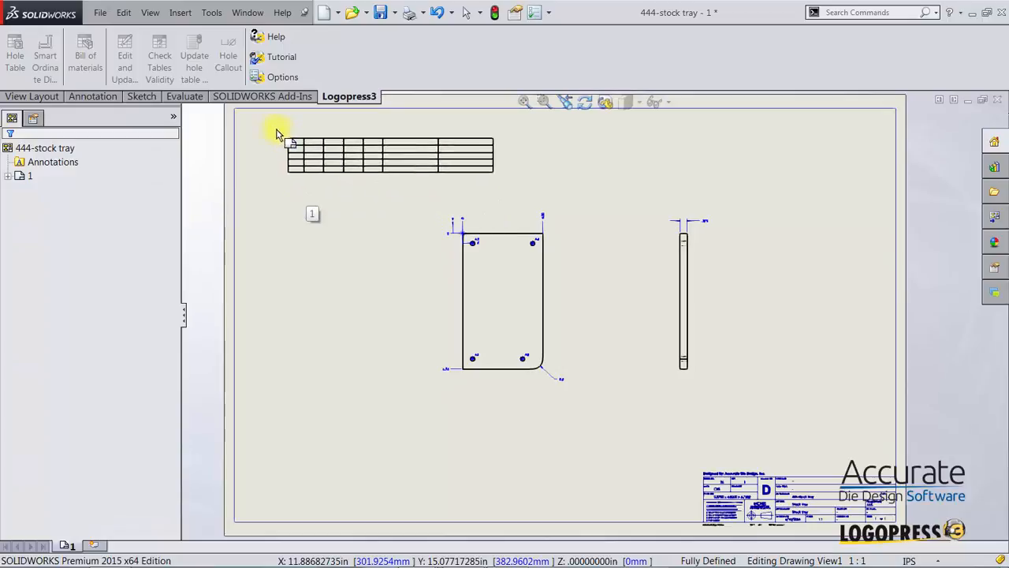
pyautogui.click(253, 127)
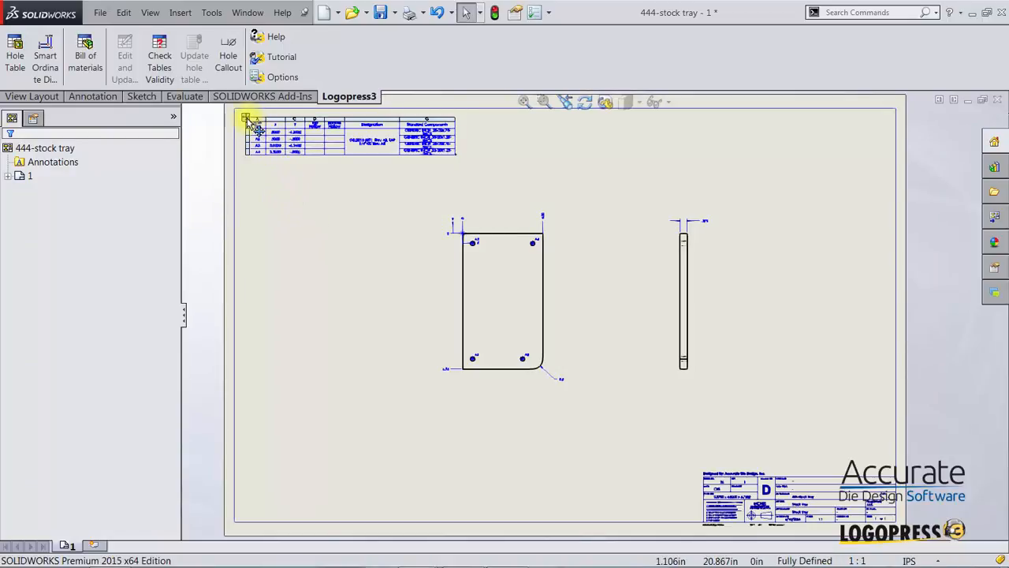
# Align the hole table's upper-left corner with the upper-left corner of the sheet border
pyautogui.click(240, 115)
pyautogui.moveTo(239, 112); pyautogui.dragTo(234, 107)
pyautogui.click(279, 227)
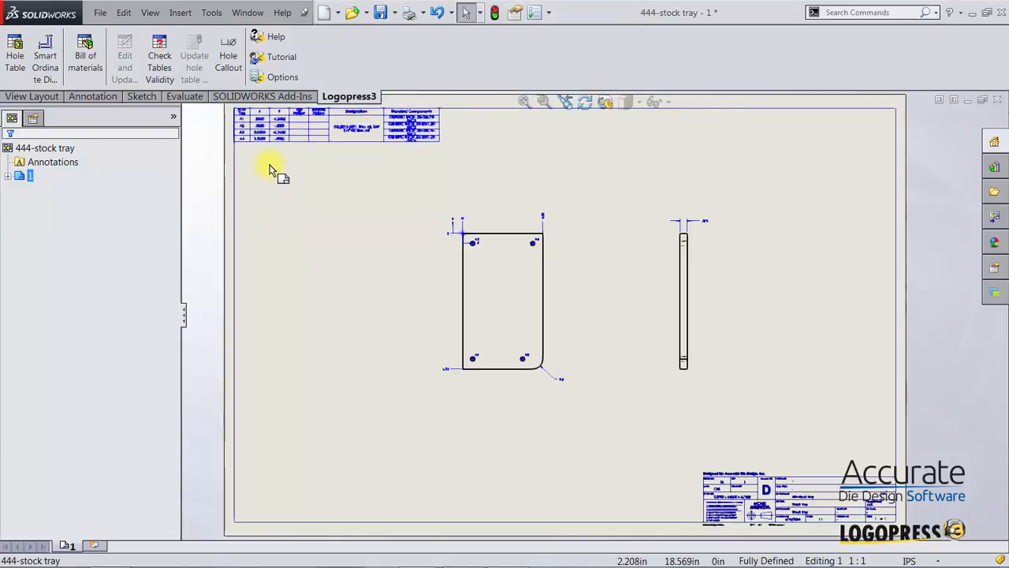
pyautogui.moveTo(272, 168); pyautogui.dragTo(320, 209, button='right')
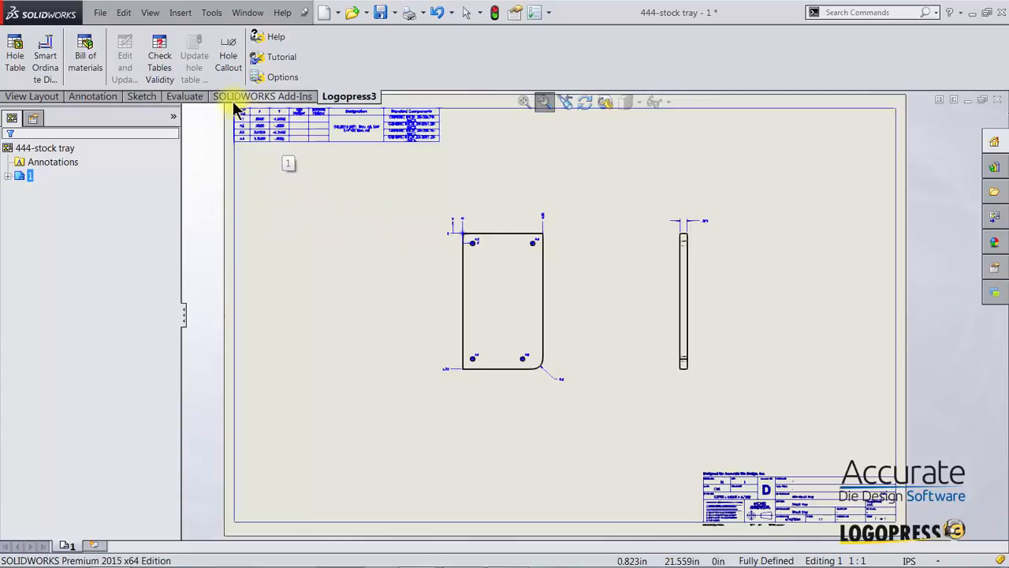
pyautogui.moveTo(225, 106); pyautogui.dragTo(467, 158)
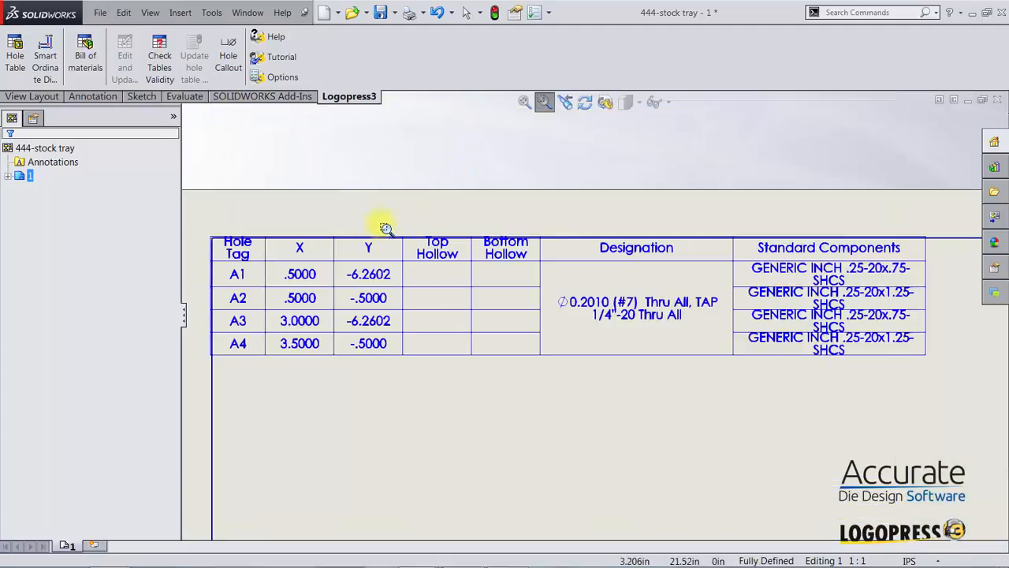
pyautogui.press('Escape')
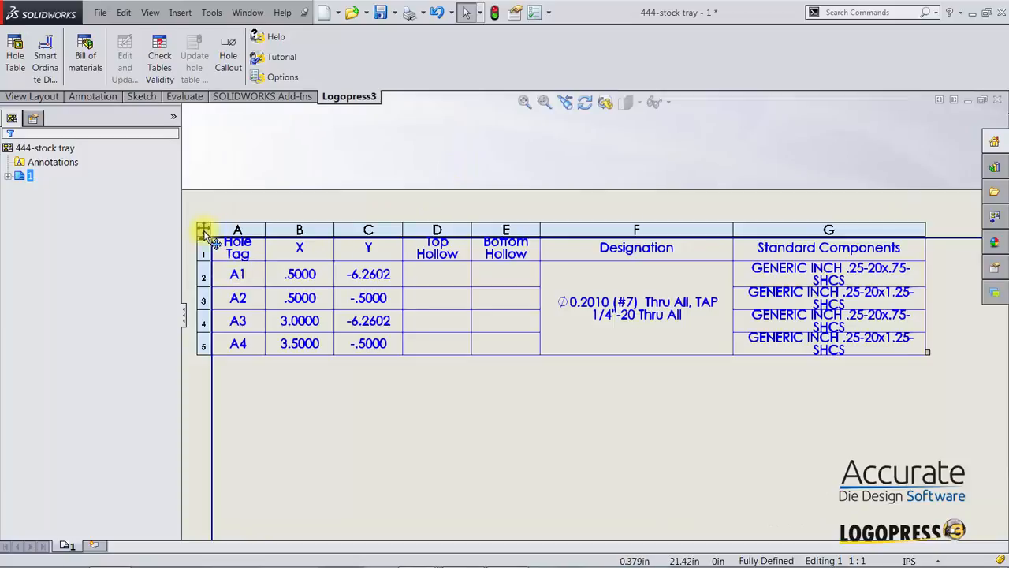
pyautogui.moveTo(204, 228)
pyautogui.mouseDown()
pyautogui.moveTo(213, 235)
pyautogui.moveTo(213, 222)
pyautogui.mouseUp()
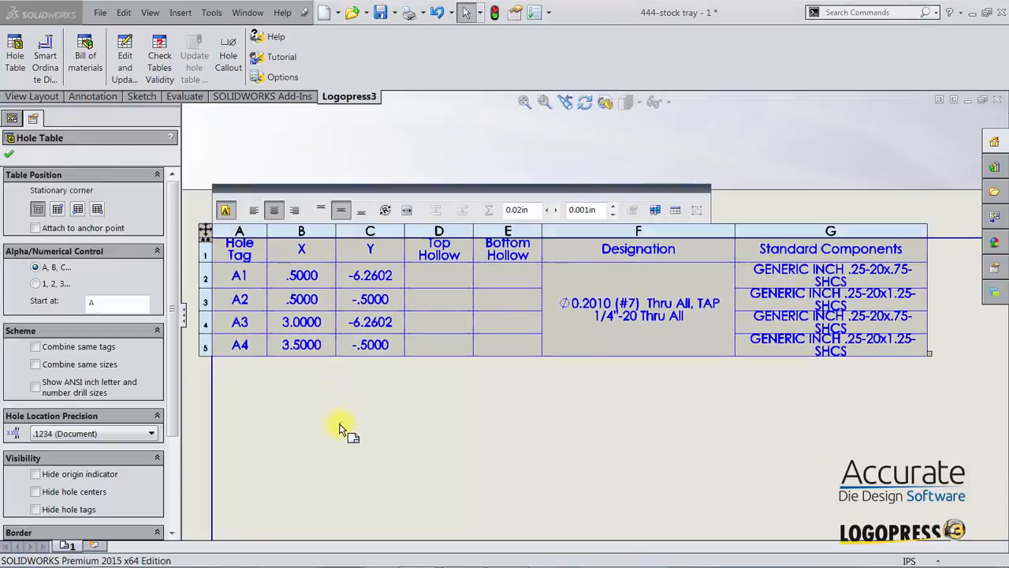
pyautogui.click(353, 452)
# Examine the hole coordinates, the hole designation and the standard components listed in the hole table
pyautogui.click(660, 339)
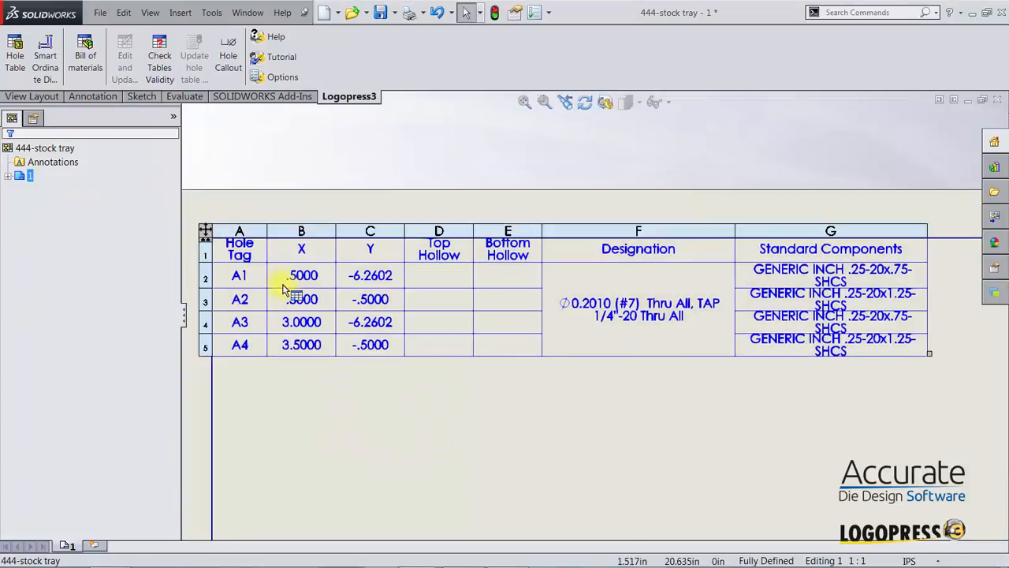
pyautogui.click(352, 443)
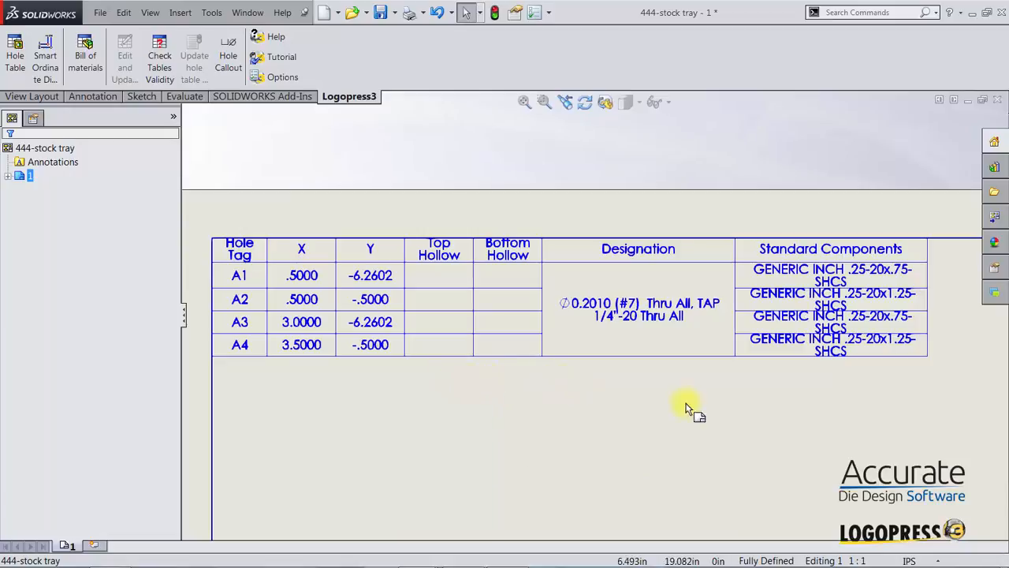
pyautogui.click(626, 338)
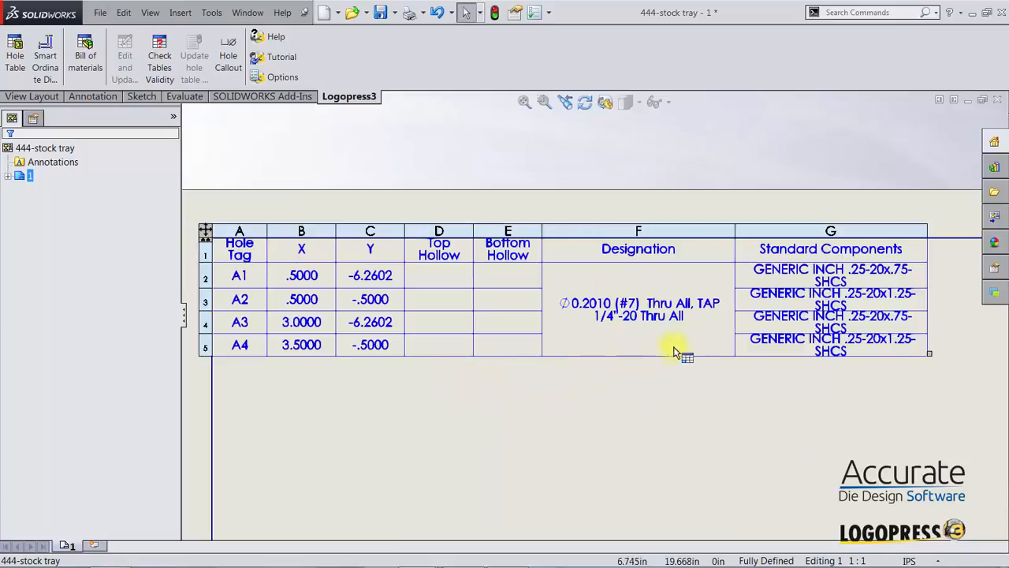
pyautogui.click(668, 386)
pyautogui.click(829, 268)
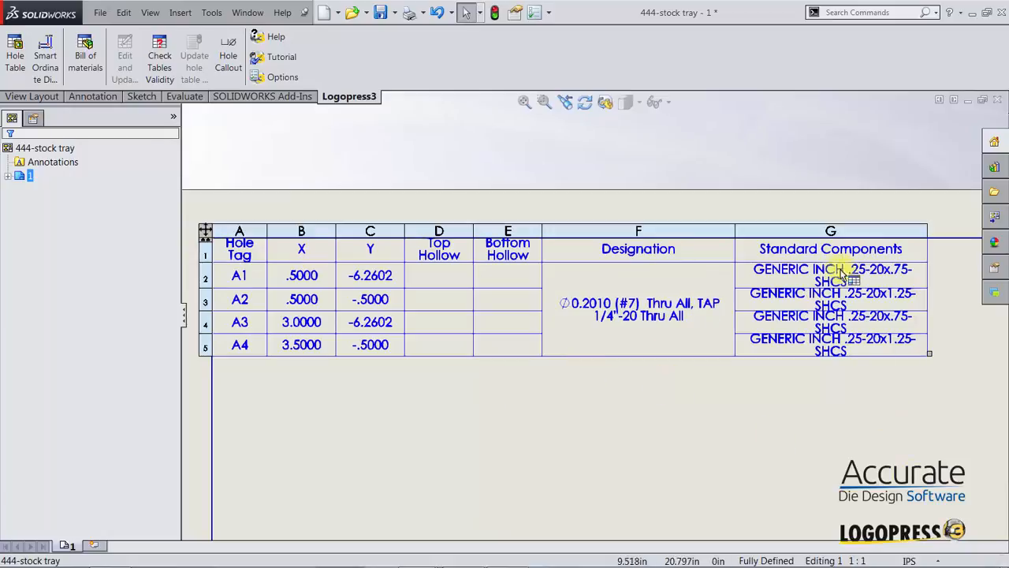
pyautogui.click(837, 418)
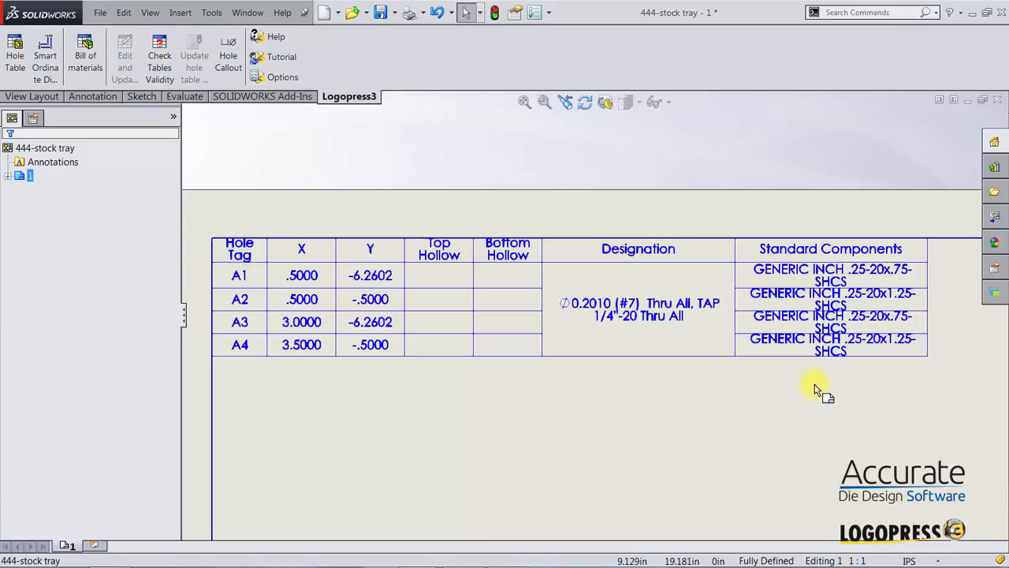
# Examine the hole tags on the stock tray's front view and the part details in the title block
pyautogui.press('f')
pyautogui.moveTo(425, 233); pyautogui.dragTo(436, 247, button='right')
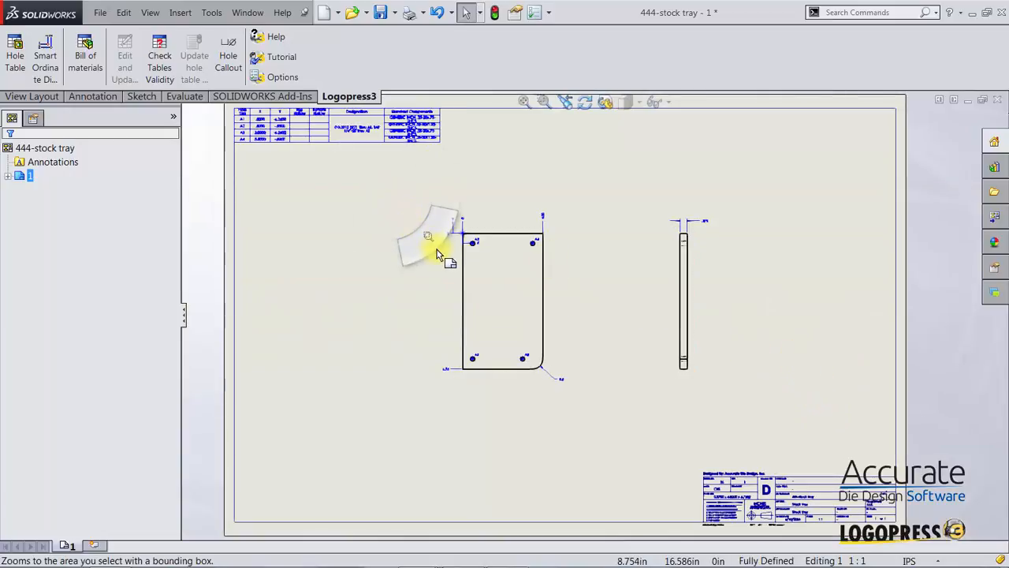
pyautogui.moveTo(421, 213)
pyautogui.mouseDown()
pyautogui.moveTo(582, 400)
pyautogui.moveTo(587, 394)
pyautogui.mouseUp()
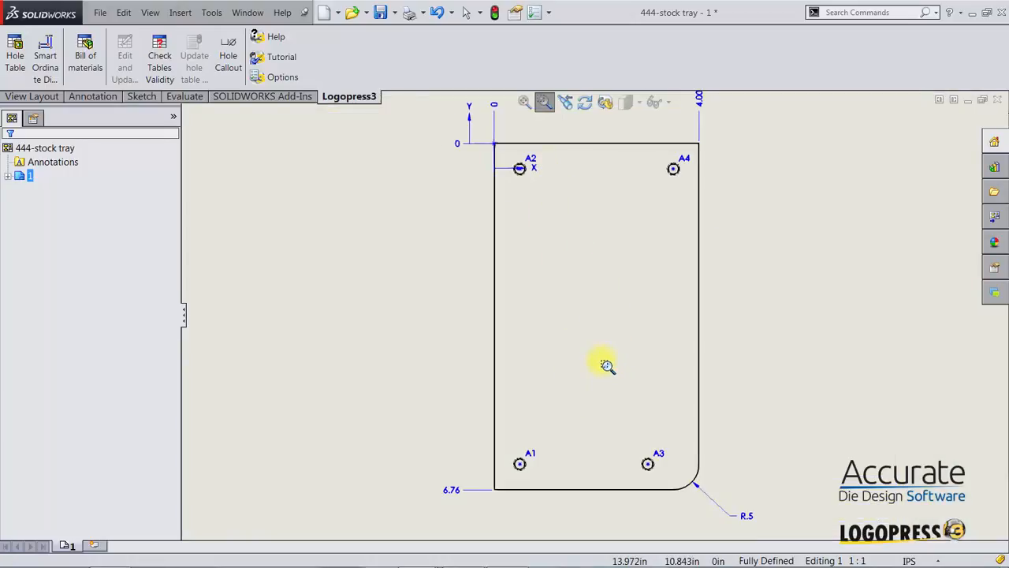
pyautogui.press('Escape')
pyautogui.press('f')
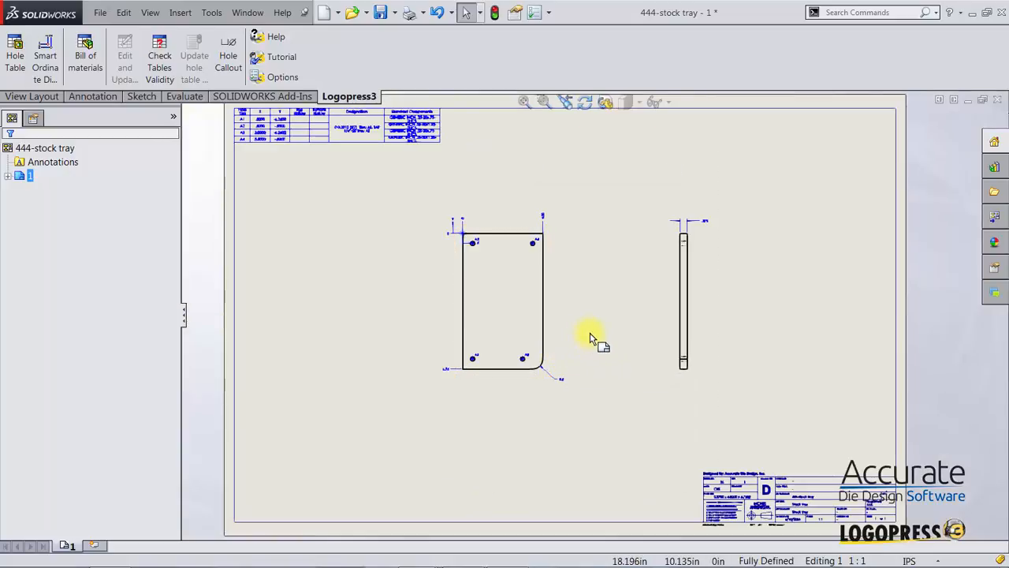
pyautogui.moveTo(590, 334); pyautogui.dragTo(616, 379, button='right')
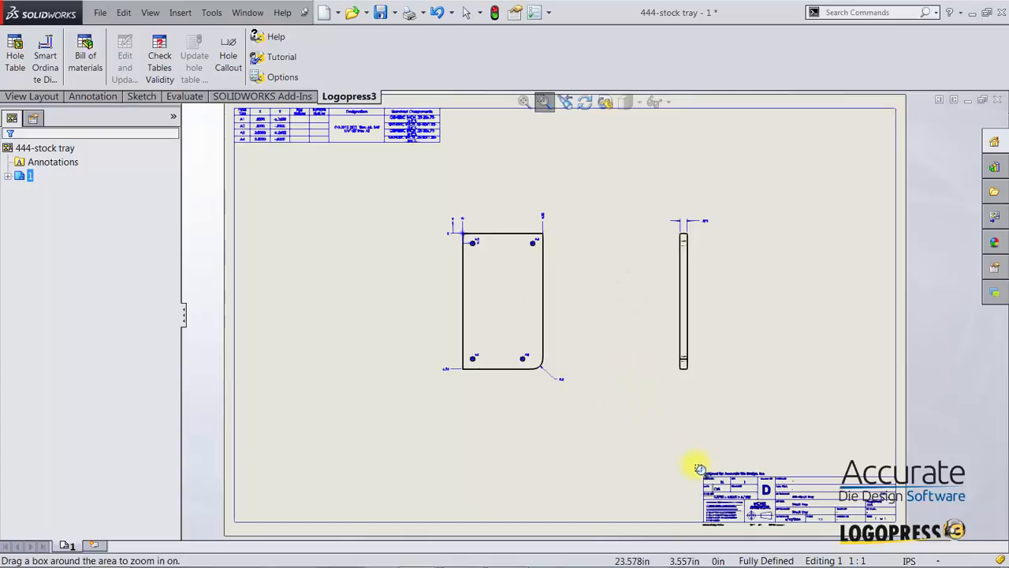
pyautogui.moveTo(693, 463)
pyautogui.mouseDown()
pyautogui.moveTo(713, 482)
pyautogui.moveTo(917, 536)
pyautogui.mouseUp()
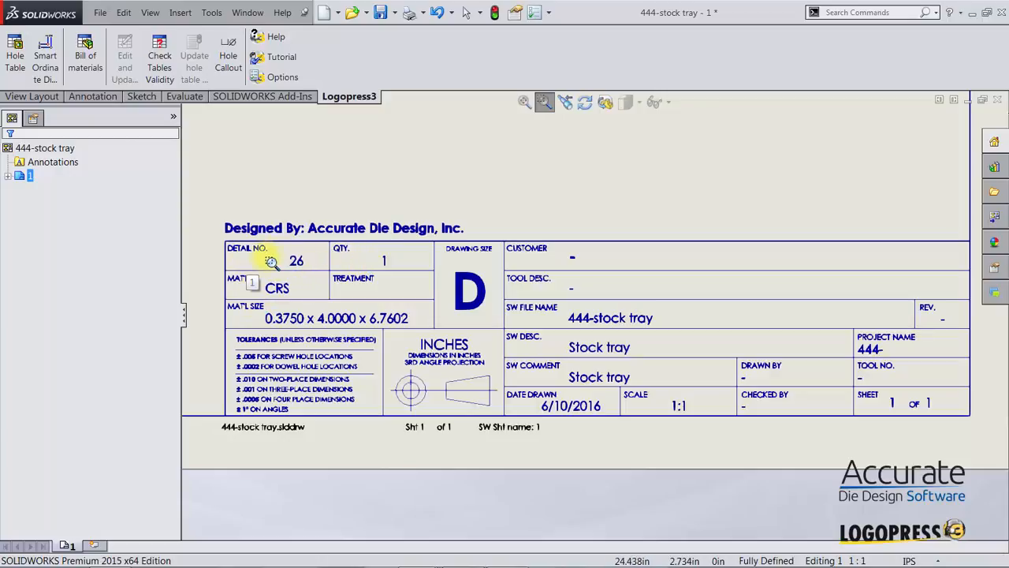
pyautogui.press('Escape')
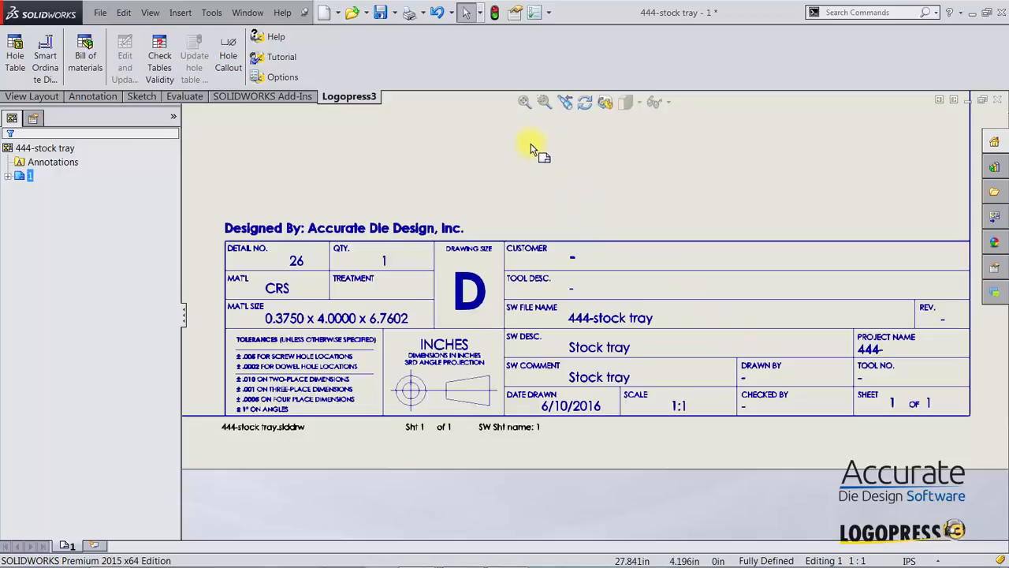
# Switch to the 444-bill of materials drawing without updating its tables, and open the bill of materials' custom properties for editing
pyautogui.hotkey('ctrl', 'Tab')
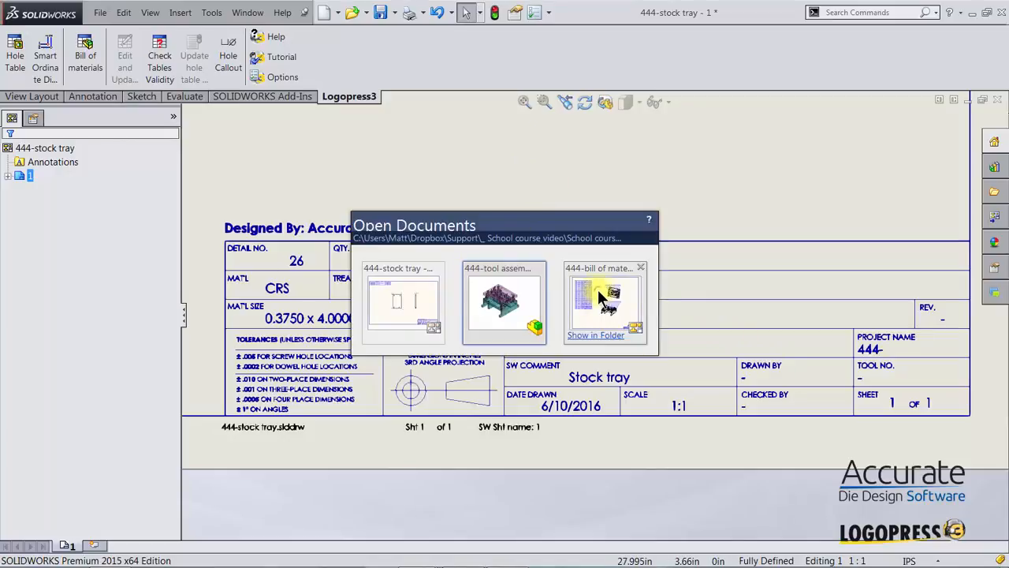
pyautogui.click(599, 292)
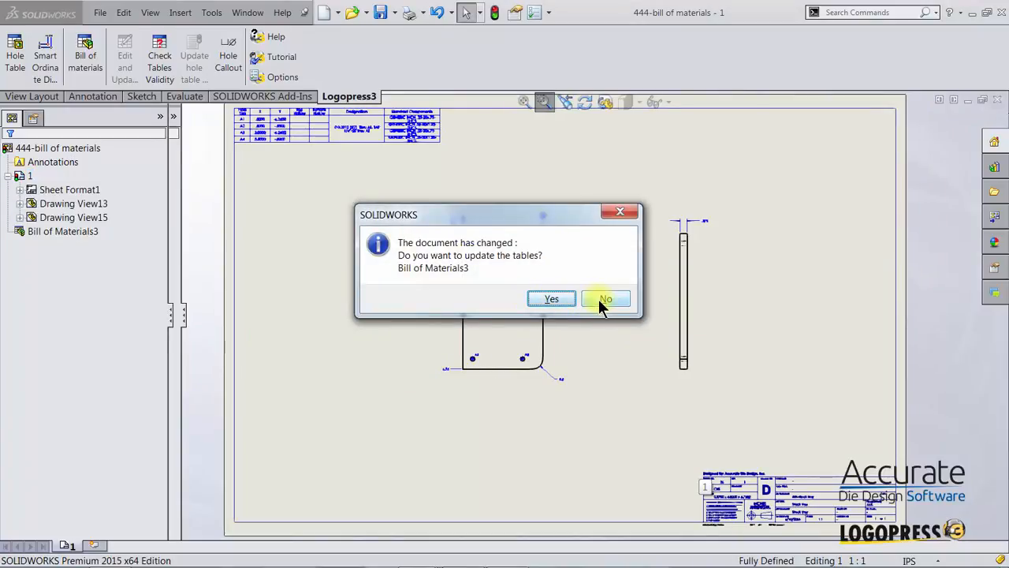
pyautogui.click(597, 299)
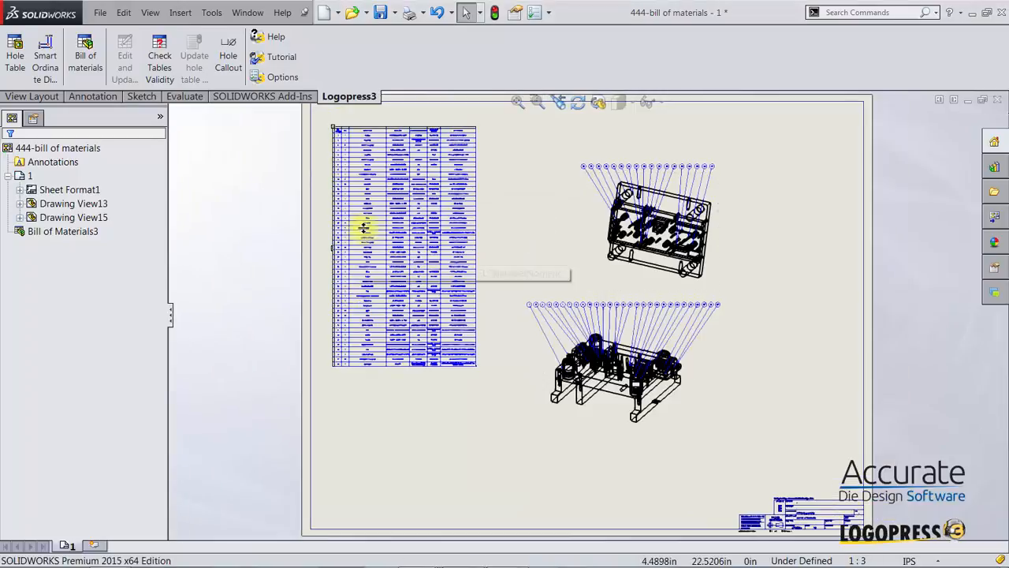
pyautogui.click(366, 215)
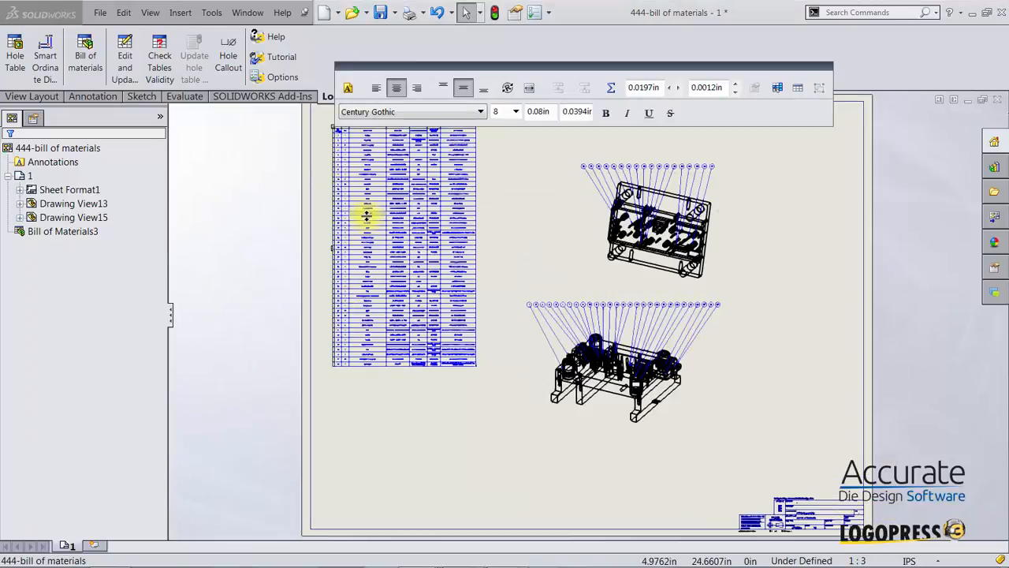
pyautogui.click(119, 54)
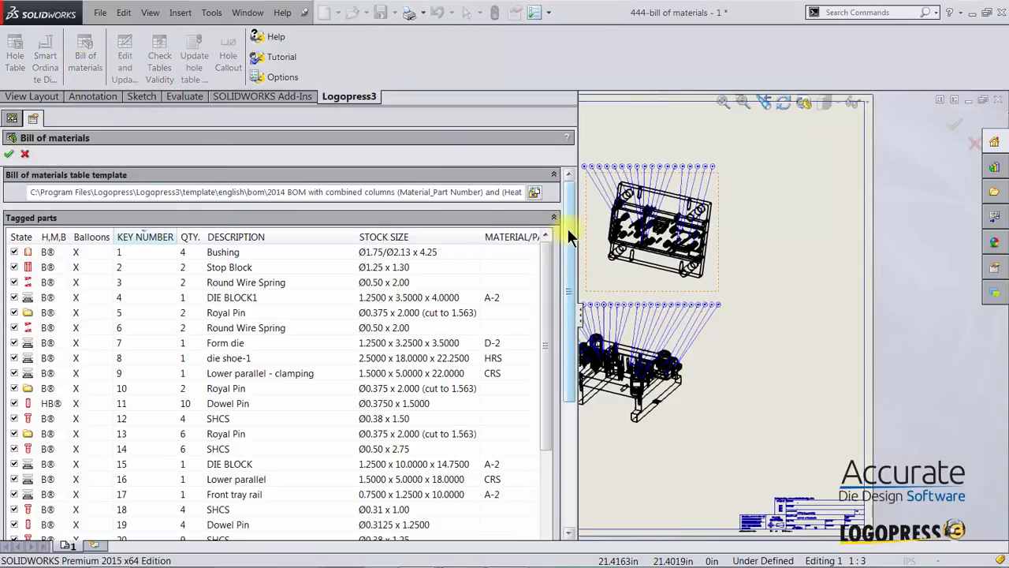
pyautogui.moveTo(566, 228); pyautogui.dragTo(579, 356)
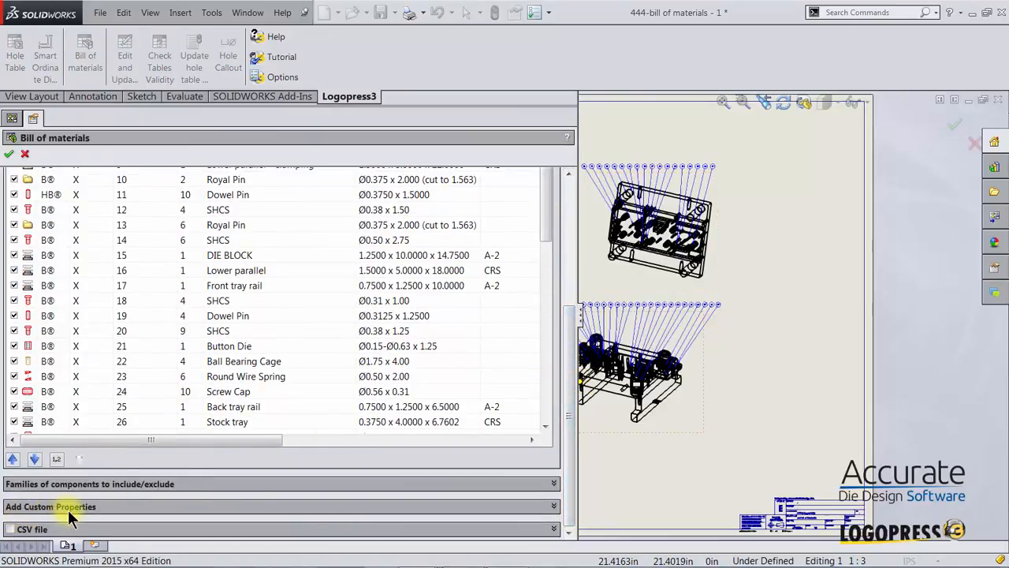
pyautogui.click(552, 506)
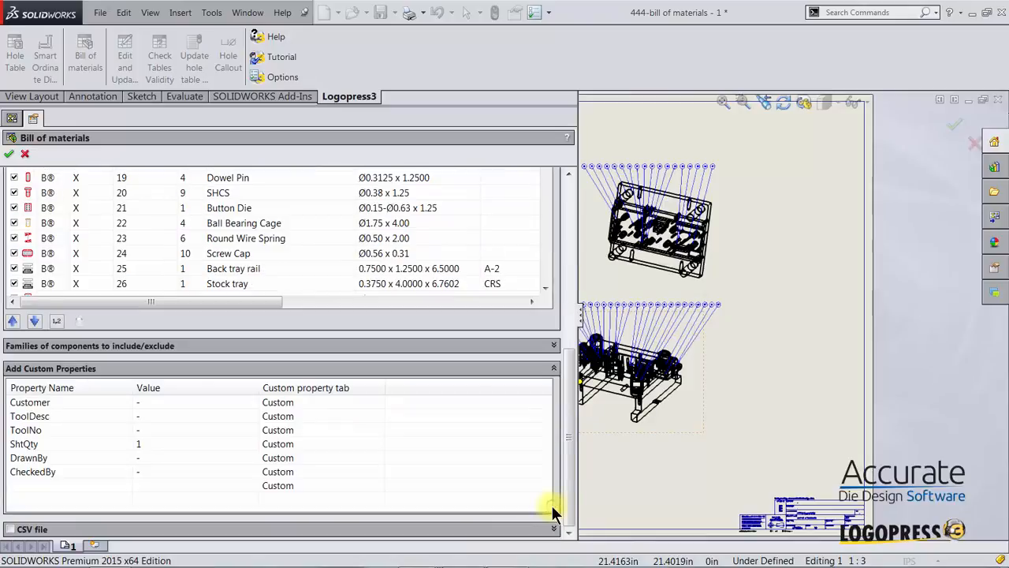
# Set the Customer property to ADDS and the ToolDesc property to Prog die in the custom properties
pyautogui.click(26, 404)
pyautogui.click(26, 404)
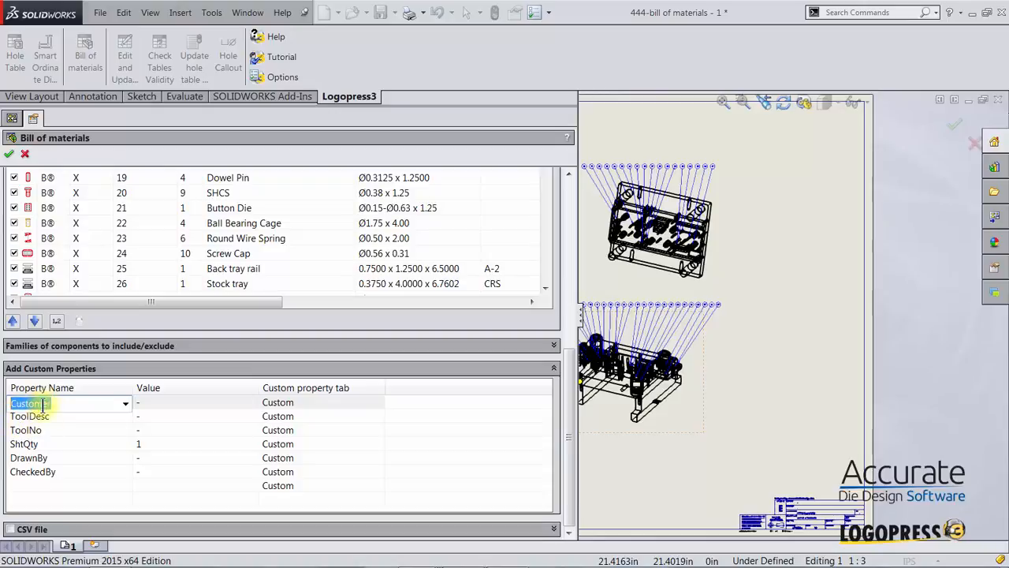
pyautogui.click(124, 403)
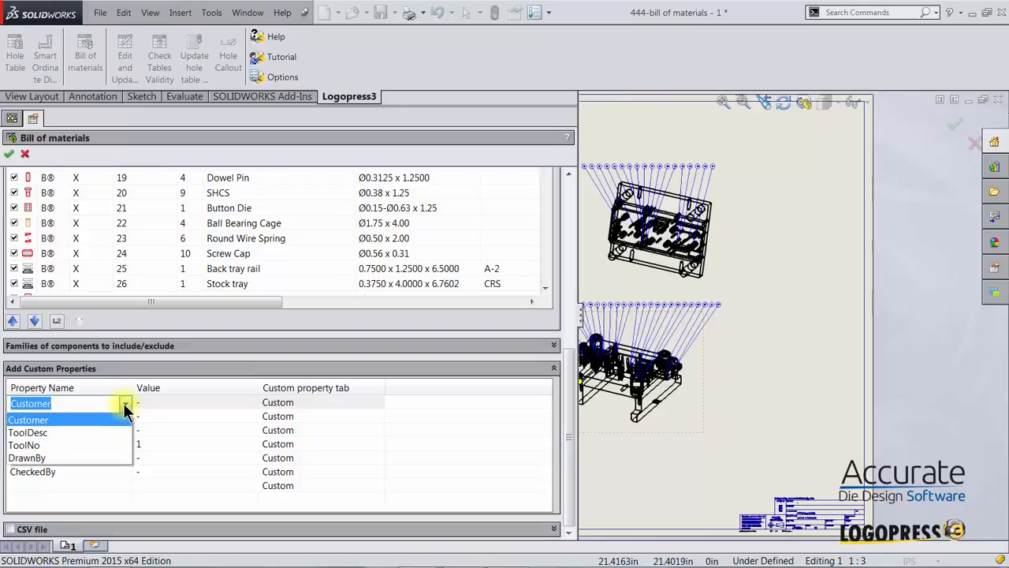
pyautogui.click(125, 405)
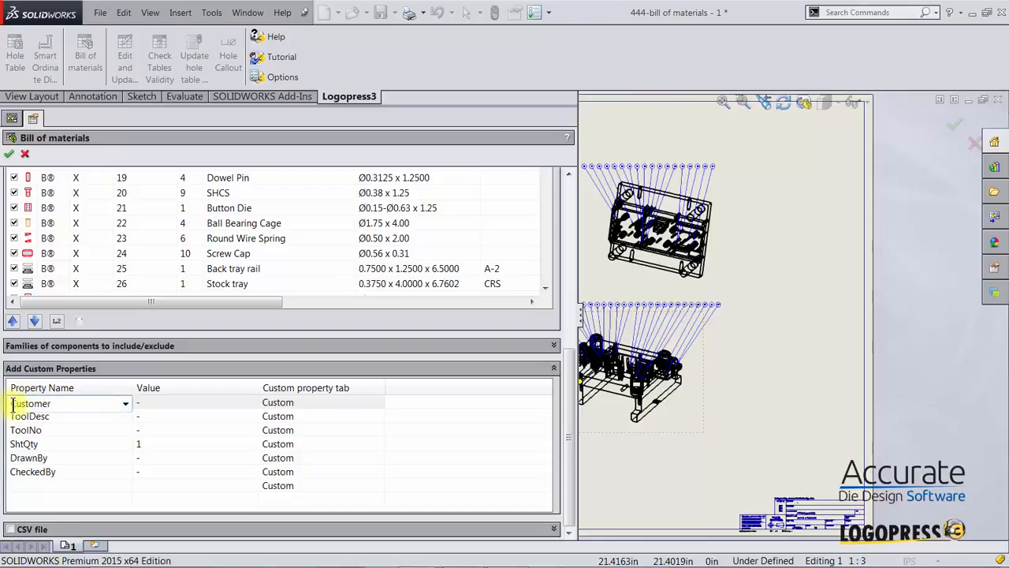
pyautogui.click(156, 402)
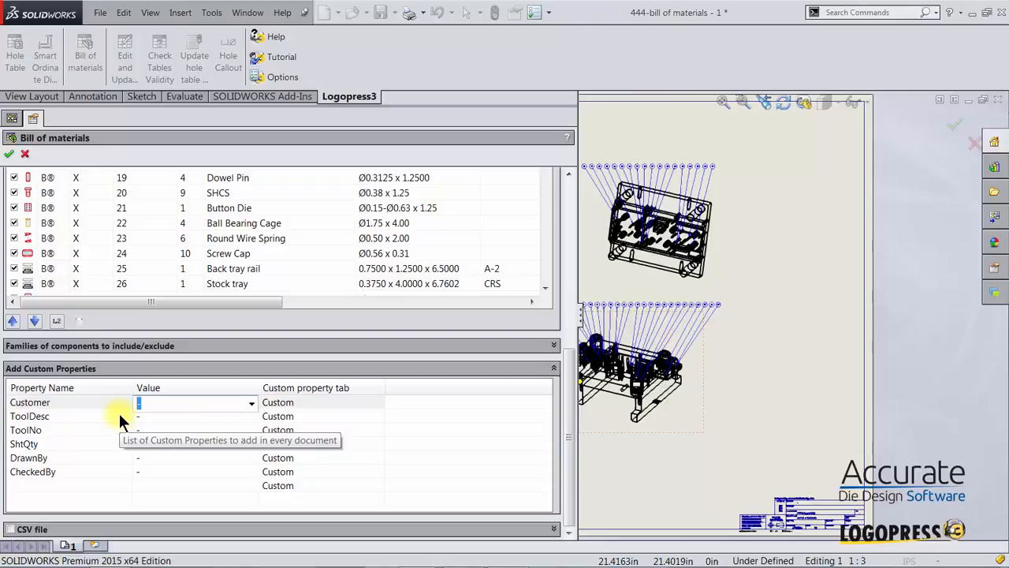
pyautogui.write('ADDS')
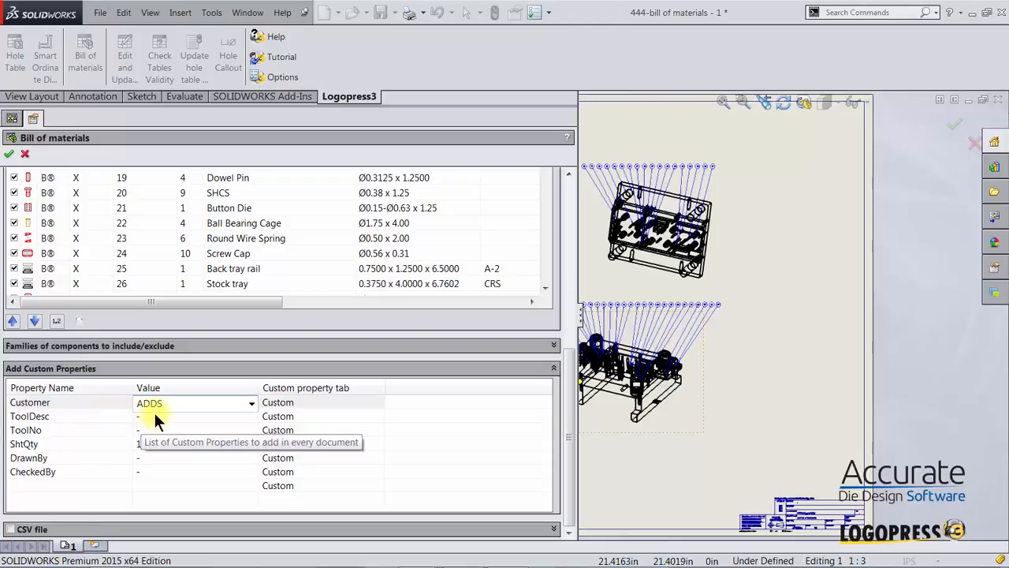
pyautogui.click(154, 414)
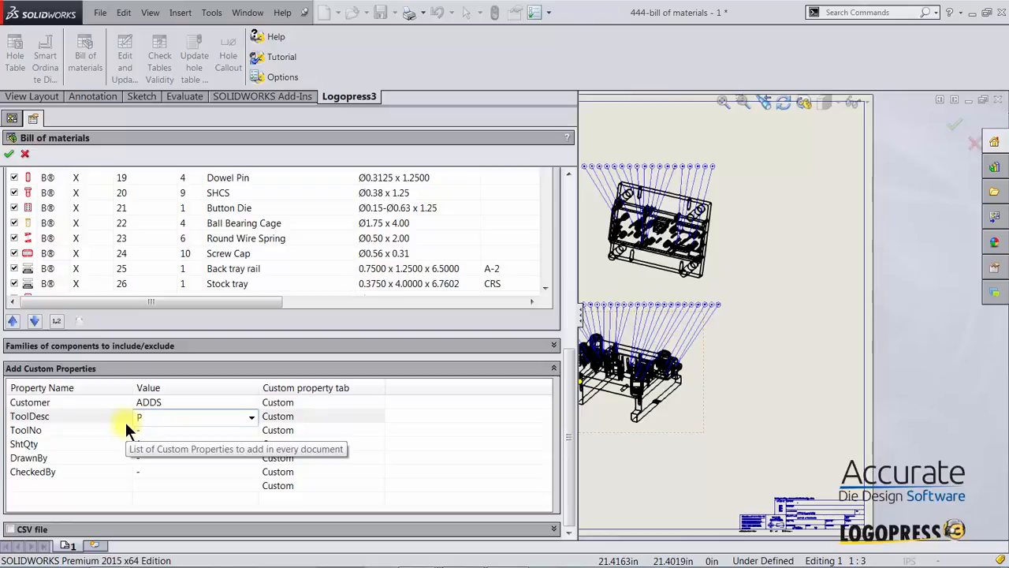
pyautogui.write('Prog die')
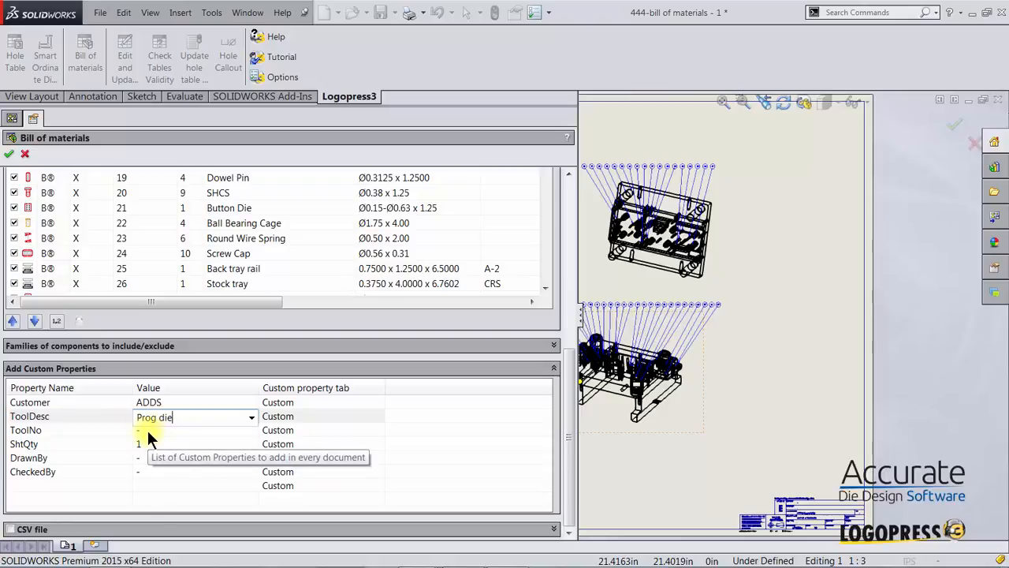
# Set ToolNo to T1234, enter the designer's initials for DrawnBy, and apply the bill of materials changes
pyautogui.click(146, 429)
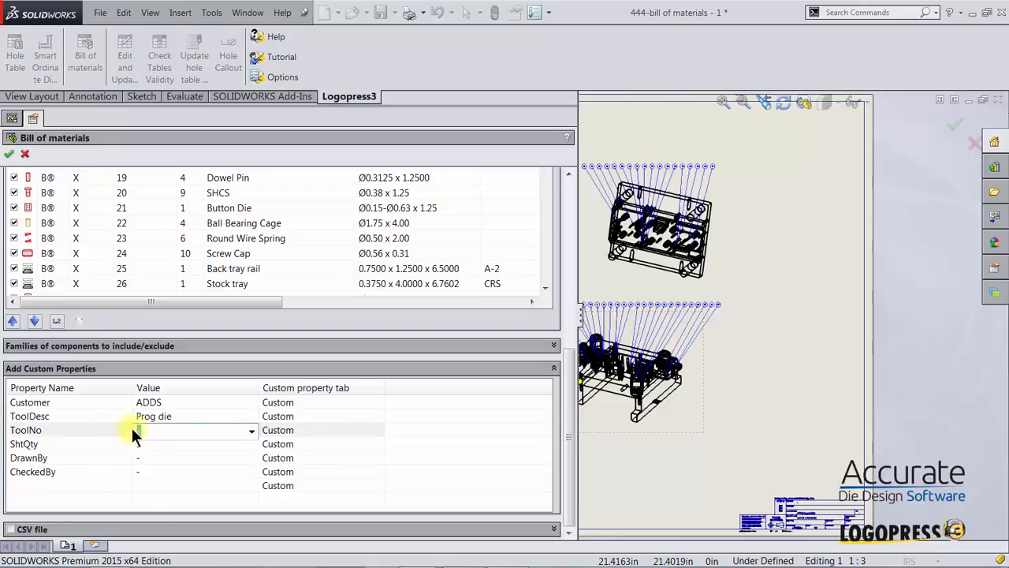
pyautogui.write('T1234')
pyautogui.click(152, 457)
pyautogui.moveTo(152, 457); pyautogui.dragTo(105, 473)
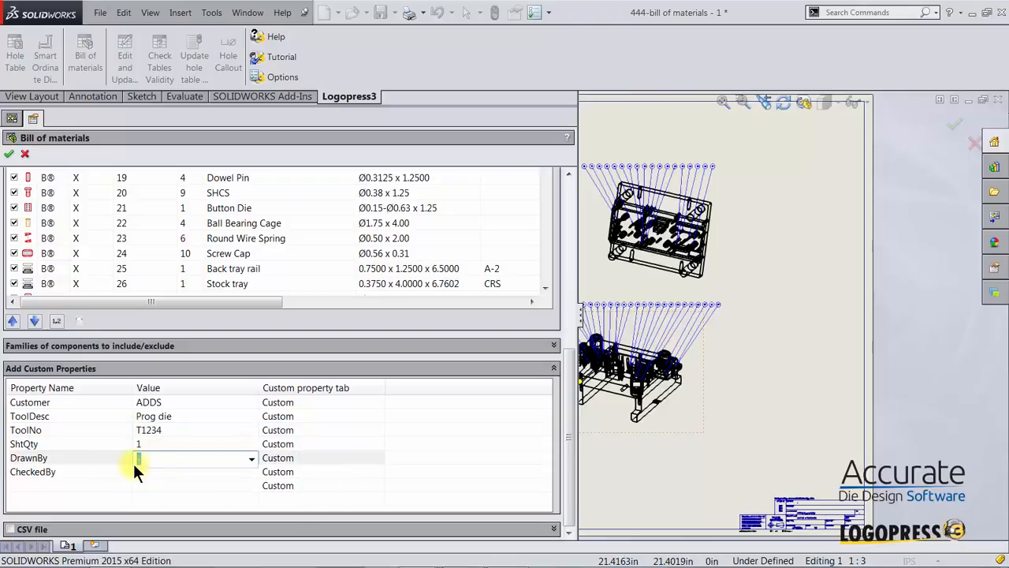
pyautogui.write('MKG')
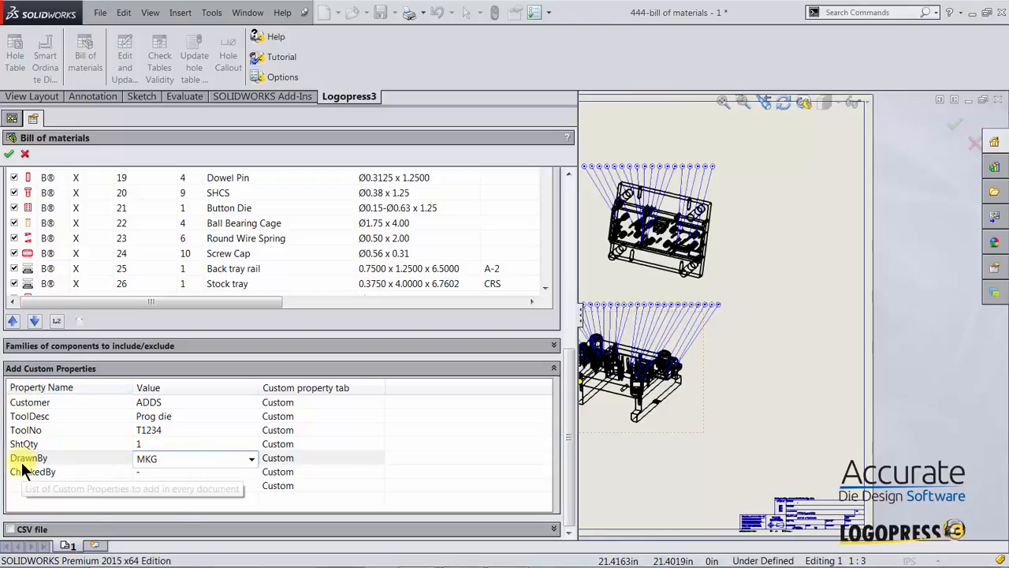
pyautogui.click(10, 154)
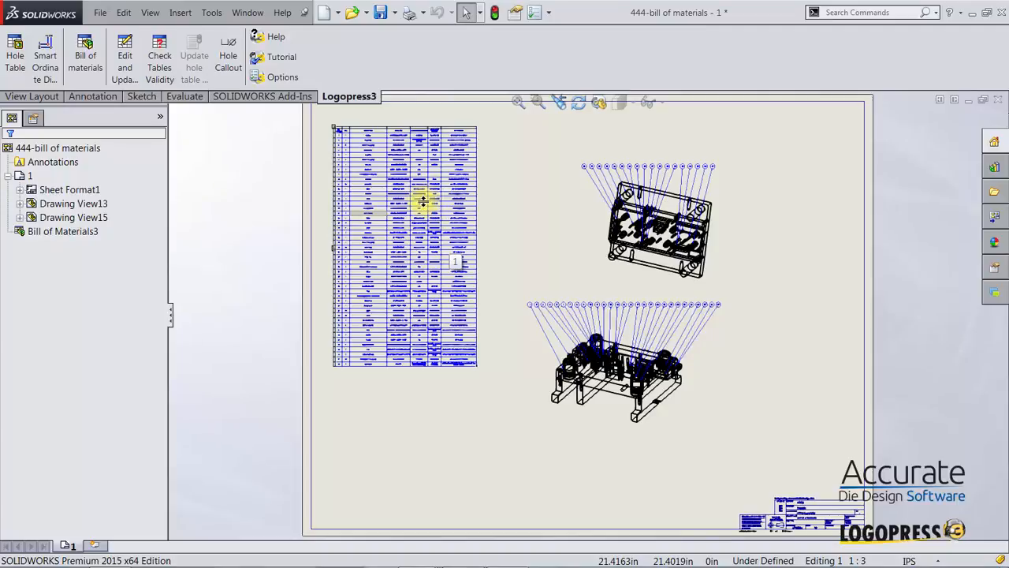
# Rebuild the 444-stock tray drawing to refresh its title block, and save and close the drawing
pyautogui.hotkey('ctrl', 'Tab')
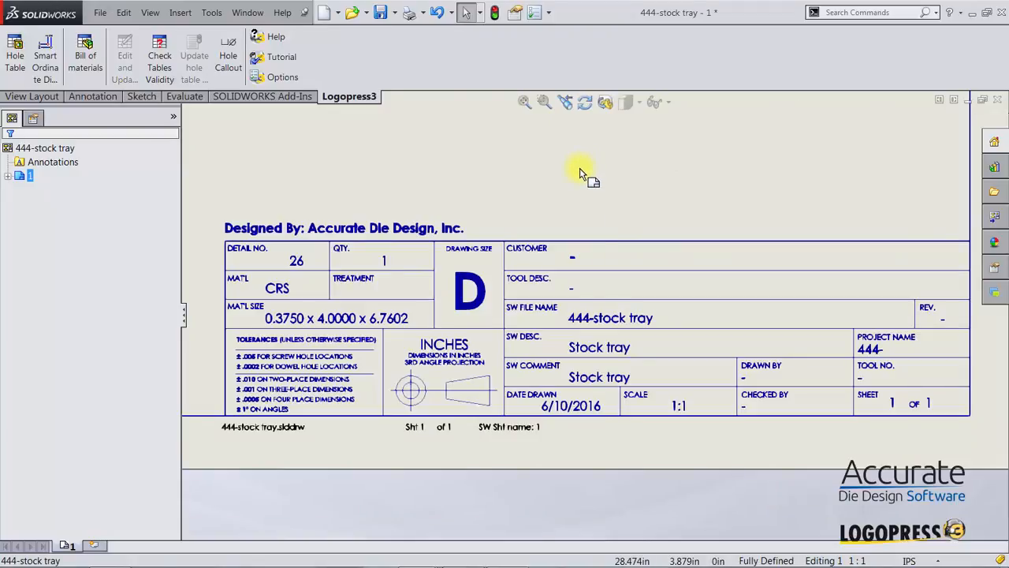
pyautogui.hotkey('ctrl', 'q')
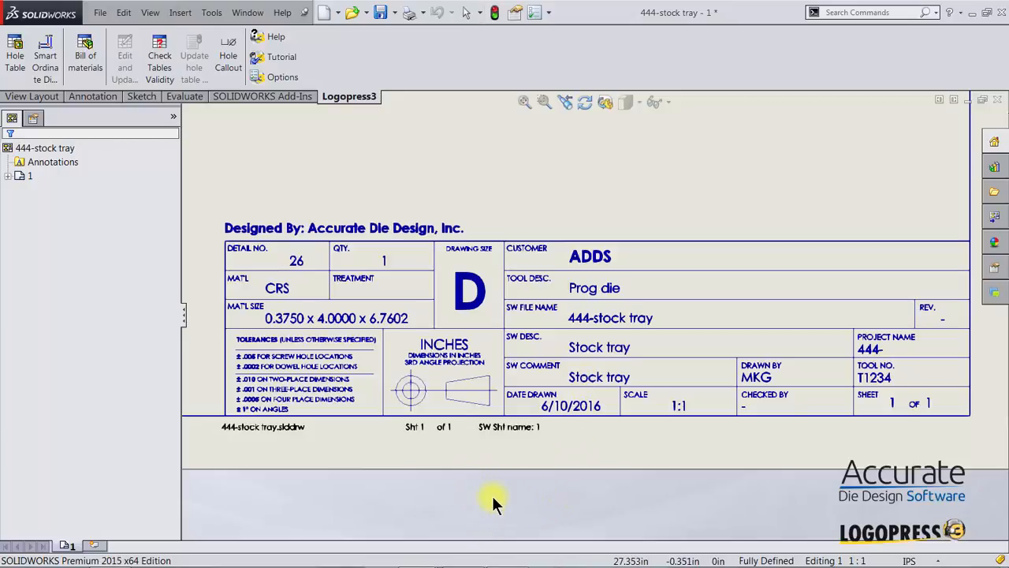
pyautogui.press('f')
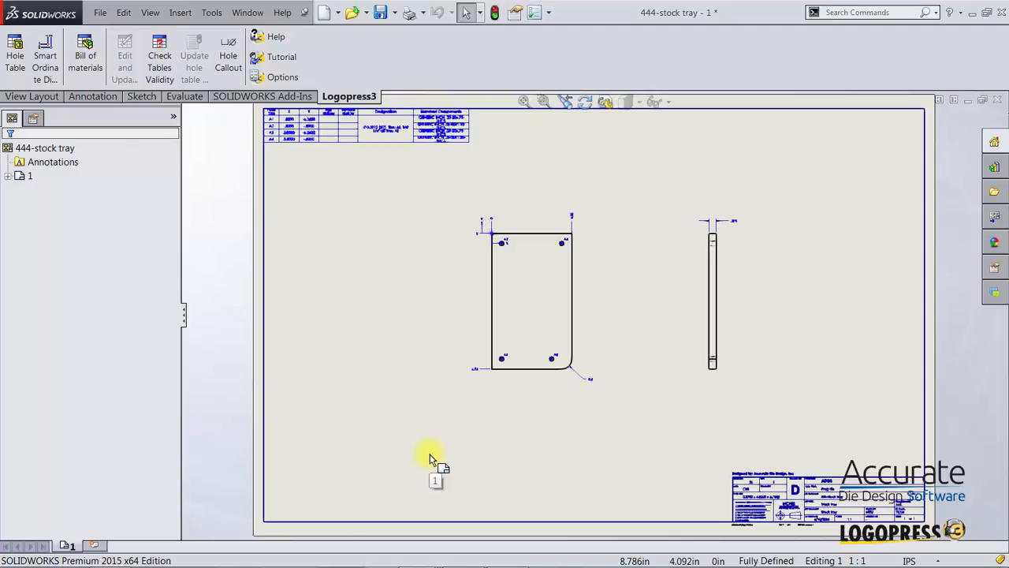
pyautogui.click(380, 15)
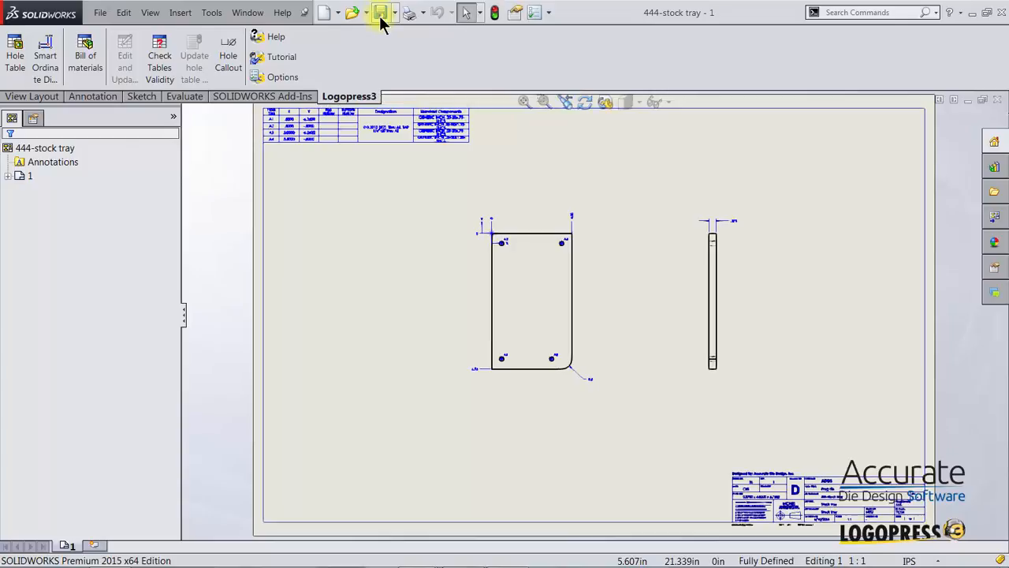
pyautogui.click(997, 100)
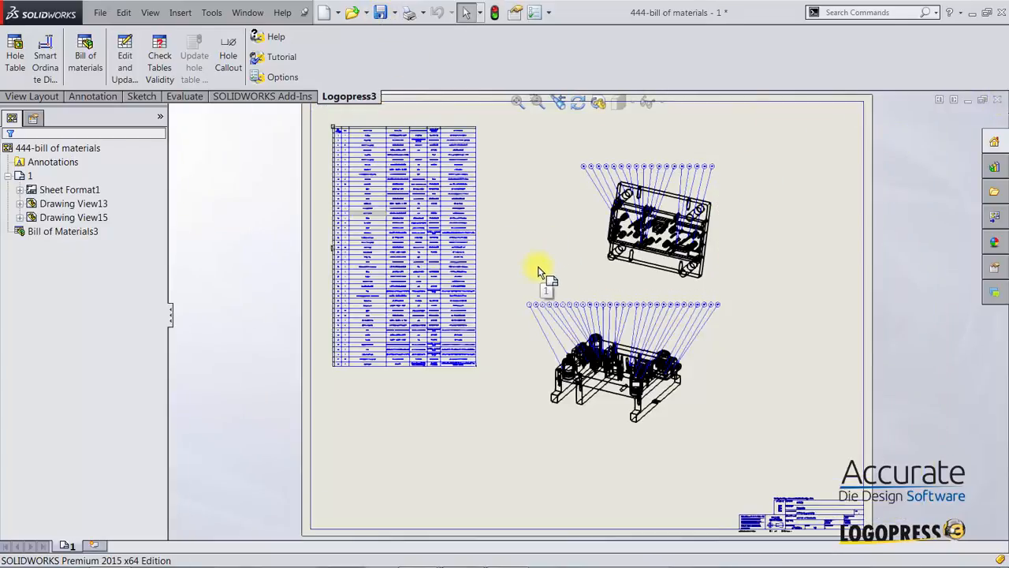
# Switch to the 444-tool assembly and open the drawing of the back tray rail
pyautogui.hotkey('ctrl', 'Tab')
pyautogui.click(581, 323)
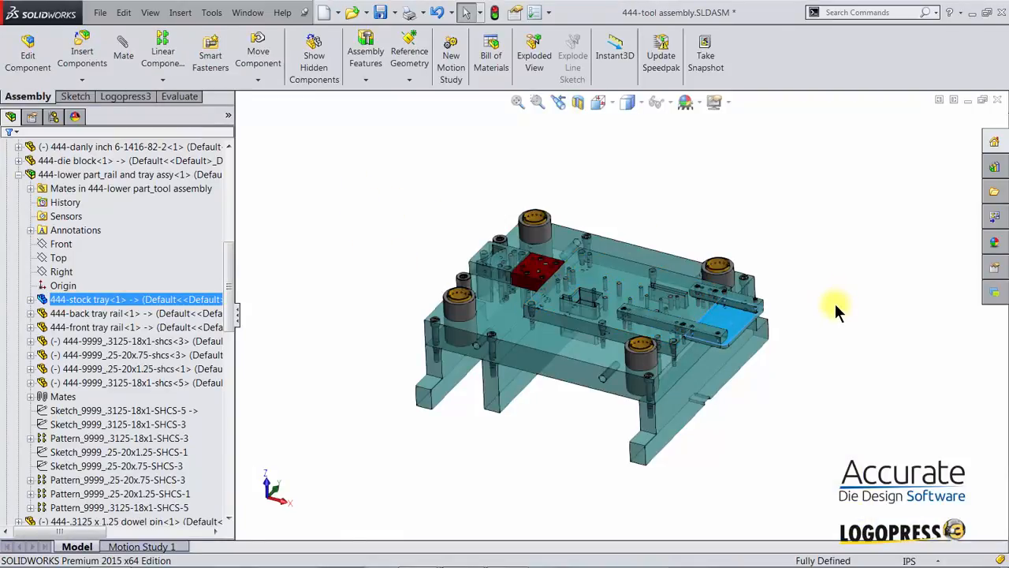
pyautogui.click(739, 301)
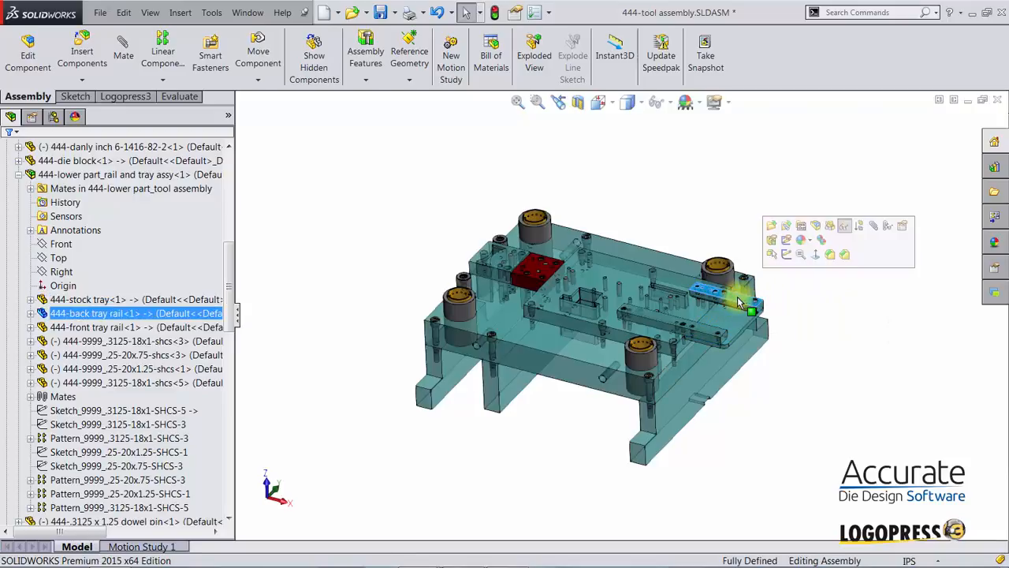
pyautogui.click(801, 228)
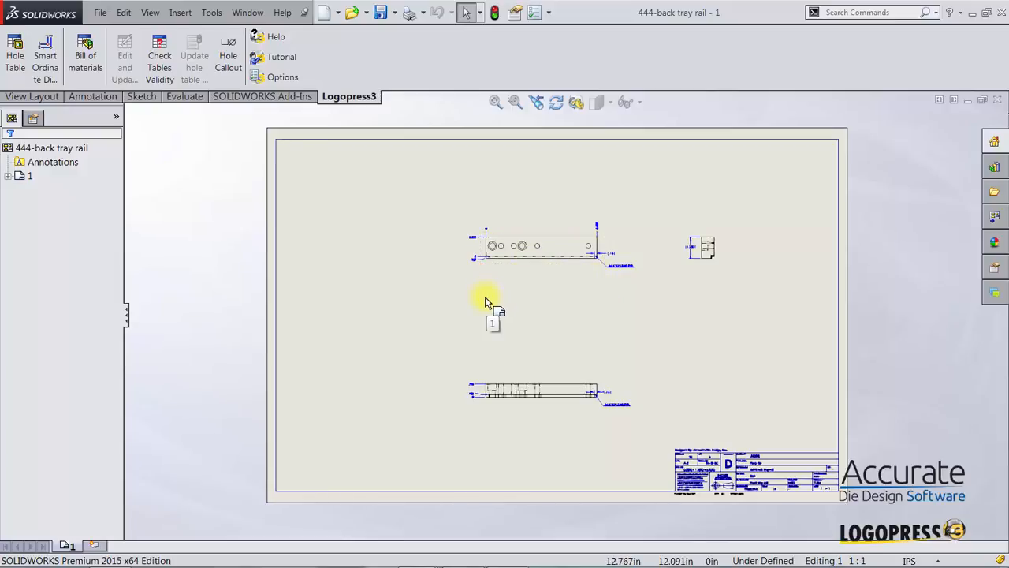
# Examine the dimensioned view with the holes and the title block of the back tray rail drawing
pyautogui.click(431, 203)
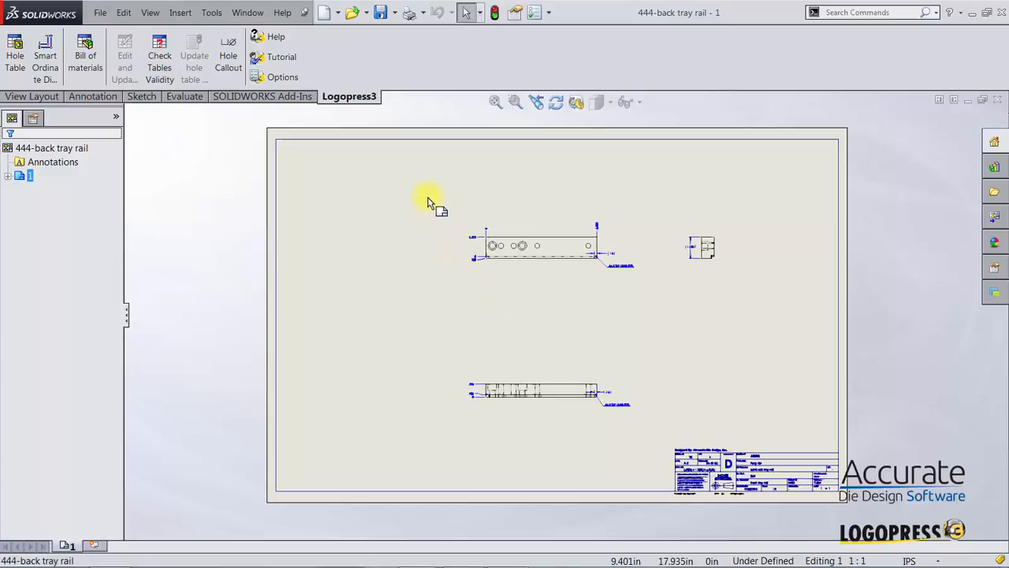
pyautogui.moveTo(439, 212); pyautogui.dragTo(465, 221, button='right')
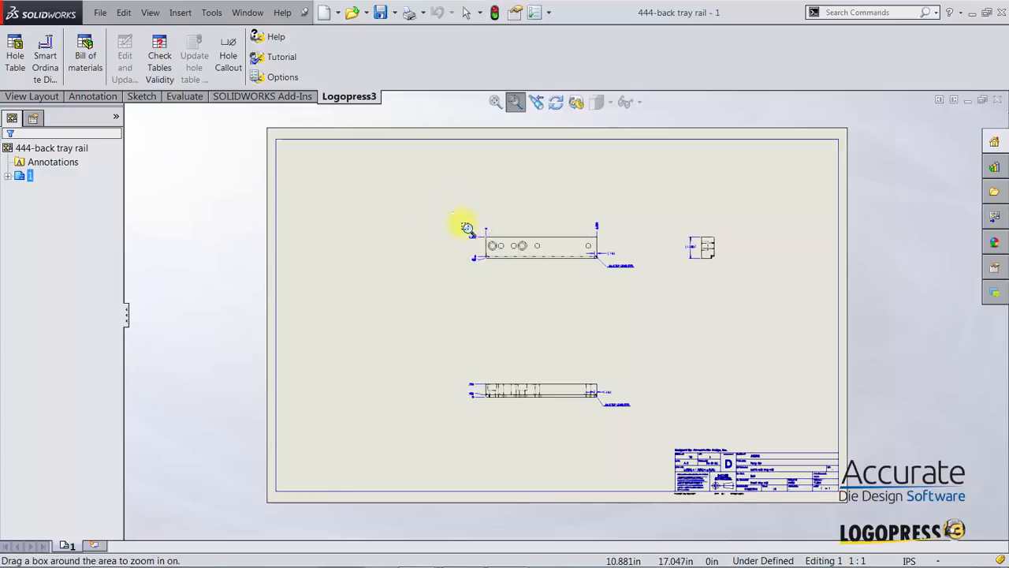
pyautogui.moveTo(453, 212); pyautogui.dragTo(655, 294)
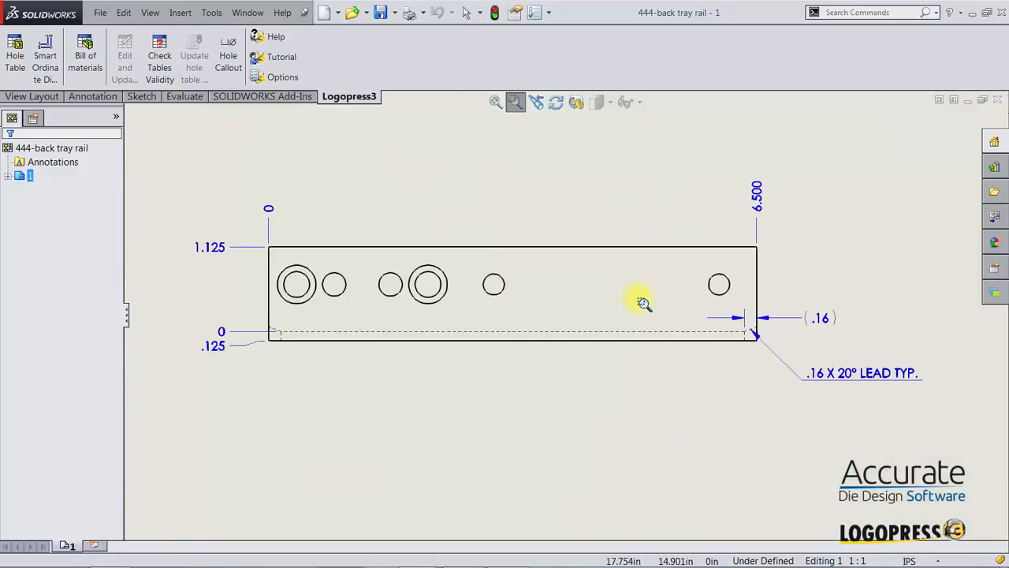
pyautogui.press('Escape')
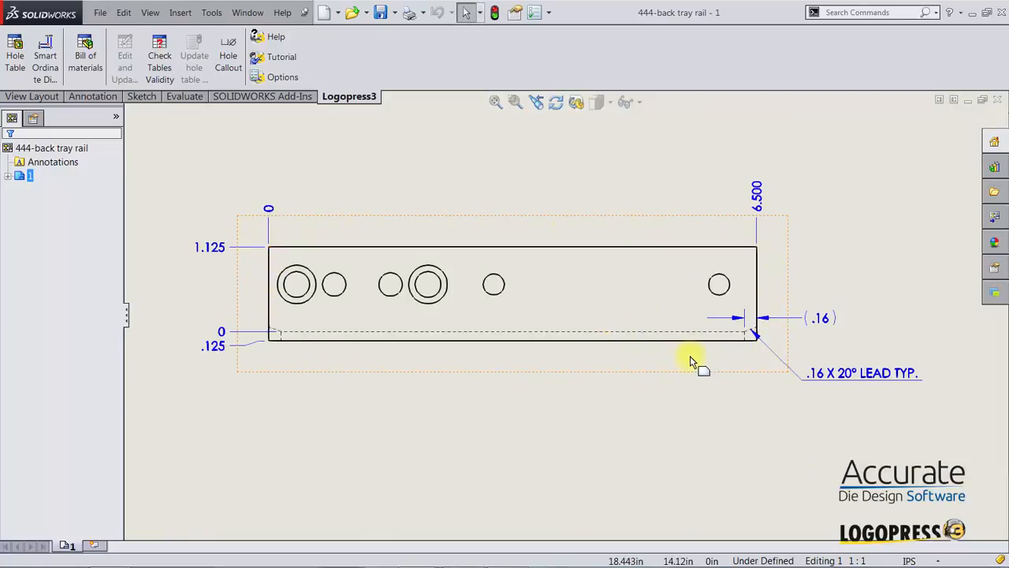
pyautogui.press('f')
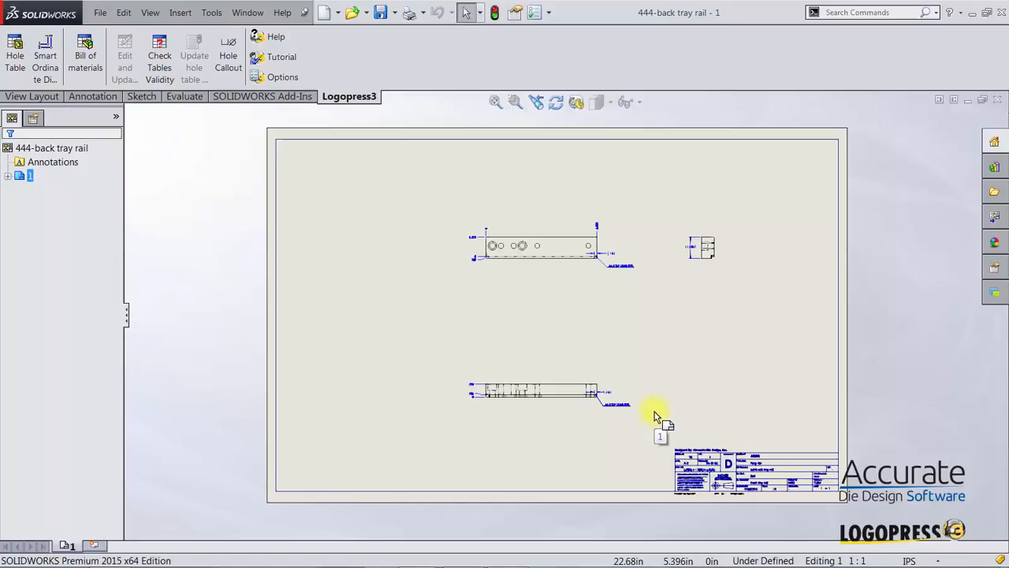
pyautogui.moveTo(641, 399); pyautogui.dragTo(675, 428, button='right')
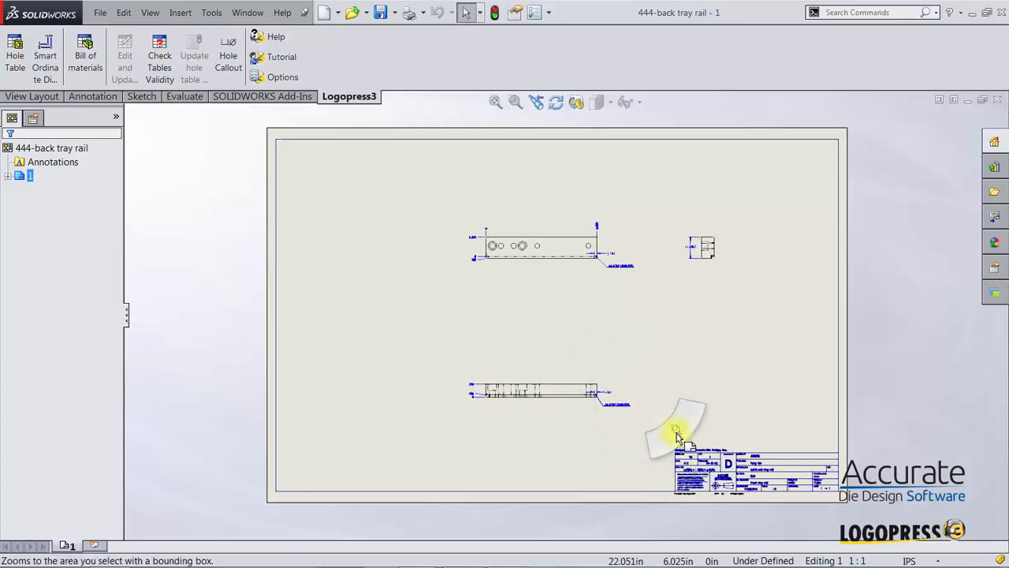
pyautogui.moveTo(654, 428); pyautogui.dragTo(850, 520)
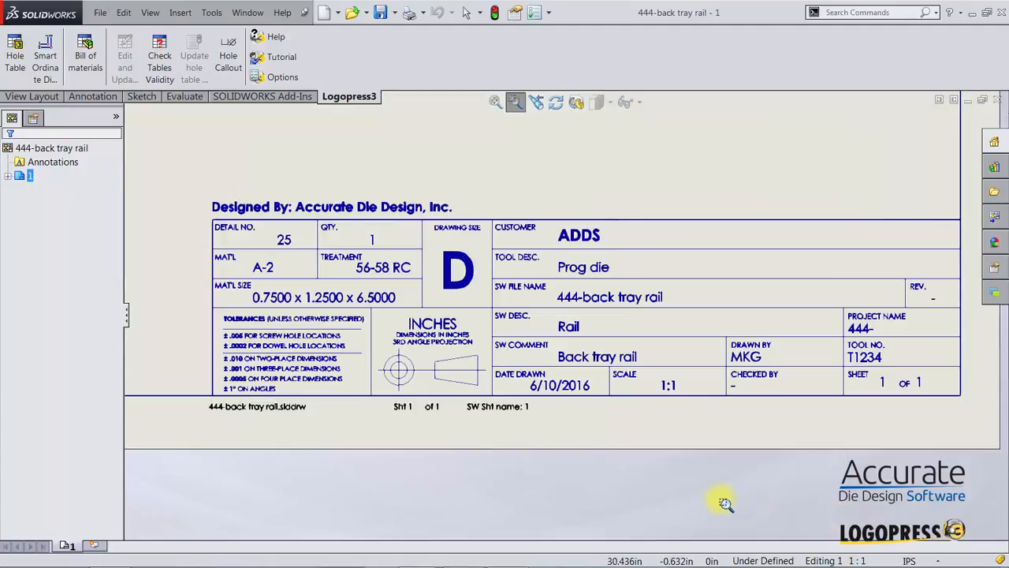
pyautogui.press('Escape')
pyautogui.press('f')
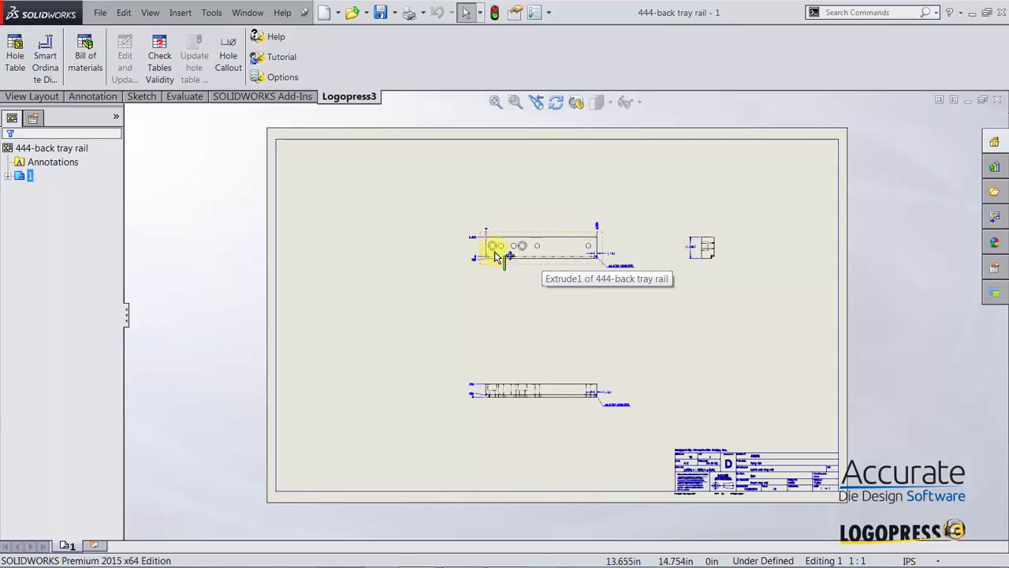
# Add a sketch point where the hidden ledge line meets the rail's left end edge in the hole view
pyautogui.moveTo(416, 223); pyautogui.dragTo(447, 251, button='right')
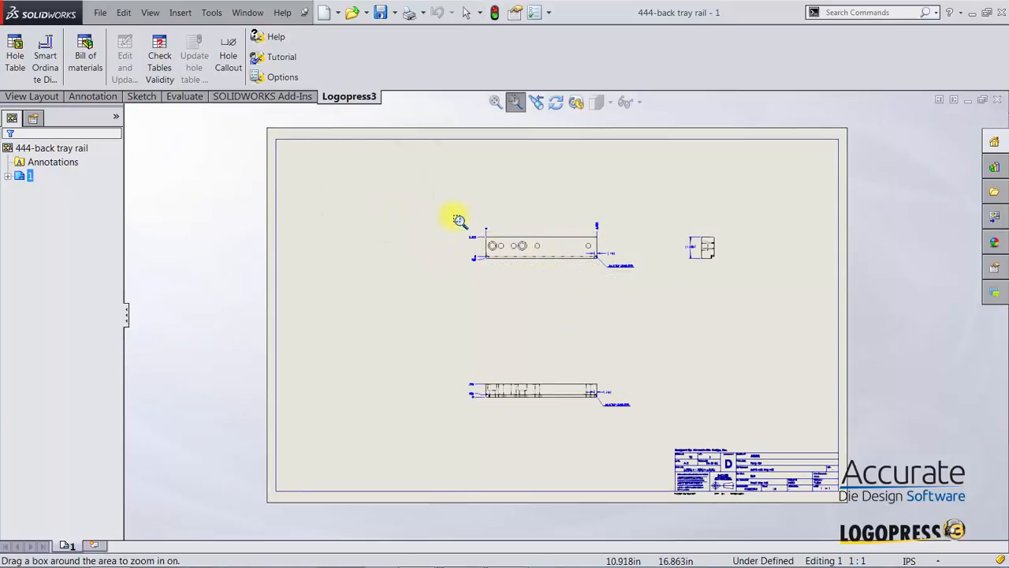
pyautogui.moveTo(459, 221)
pyautogui.mouseDown()
pyautogui.moveTo(570, 276)
pyautogui.moveTo(618, 287)
pyautogui.mouseUp()
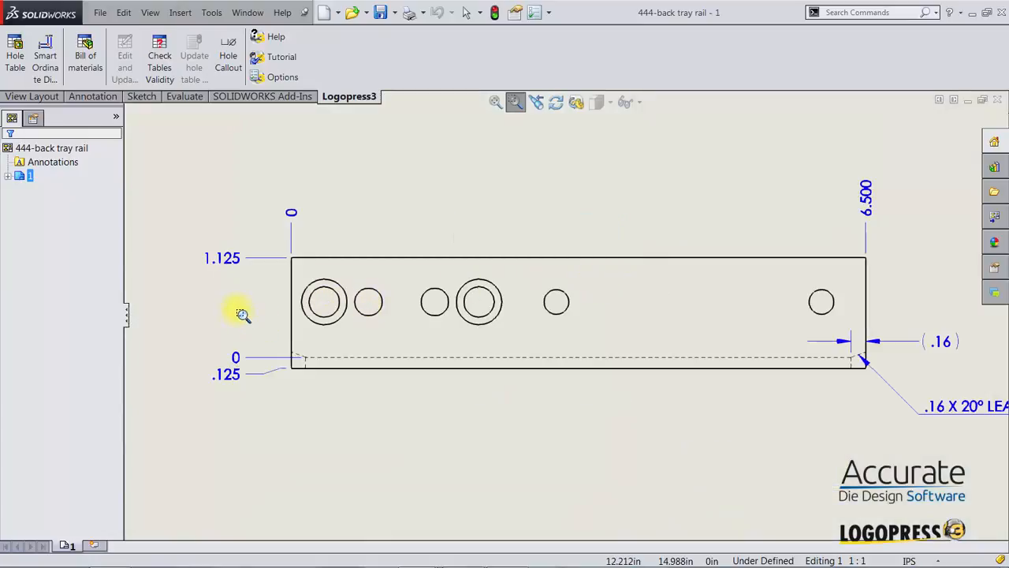
pyautogui.press('Escape')
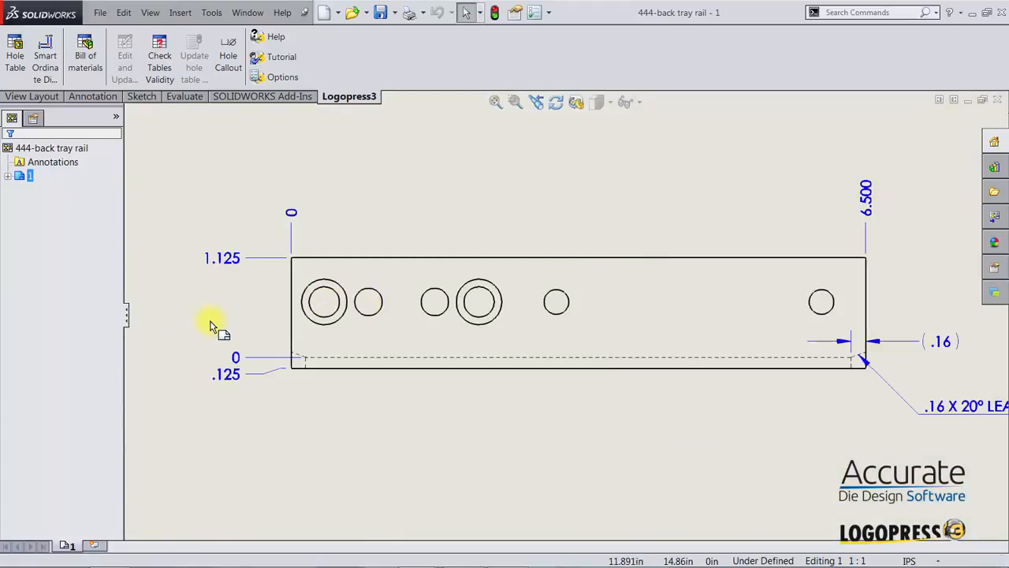
pyautogui.press('s')
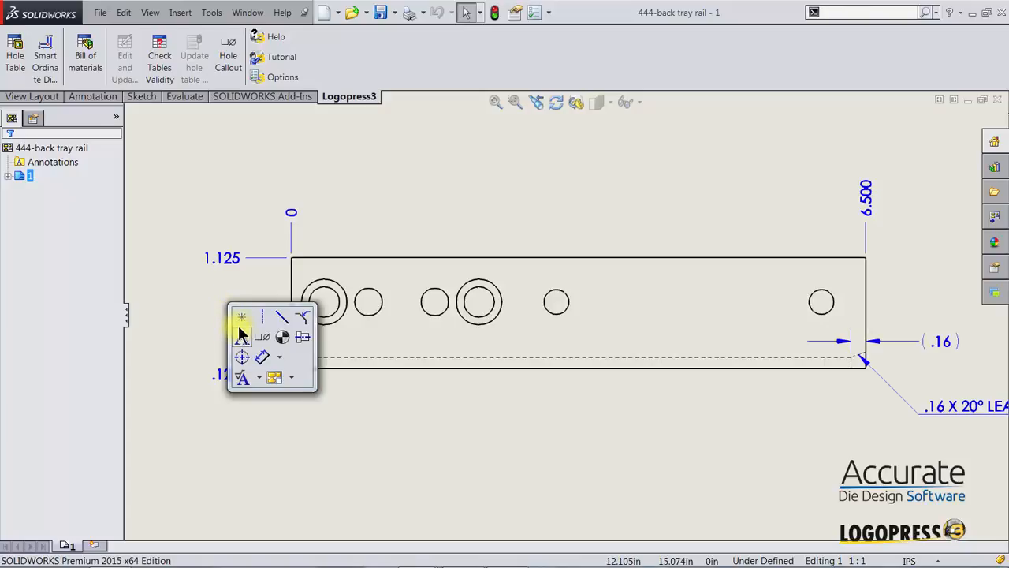
pyautogui.click(327, 362)
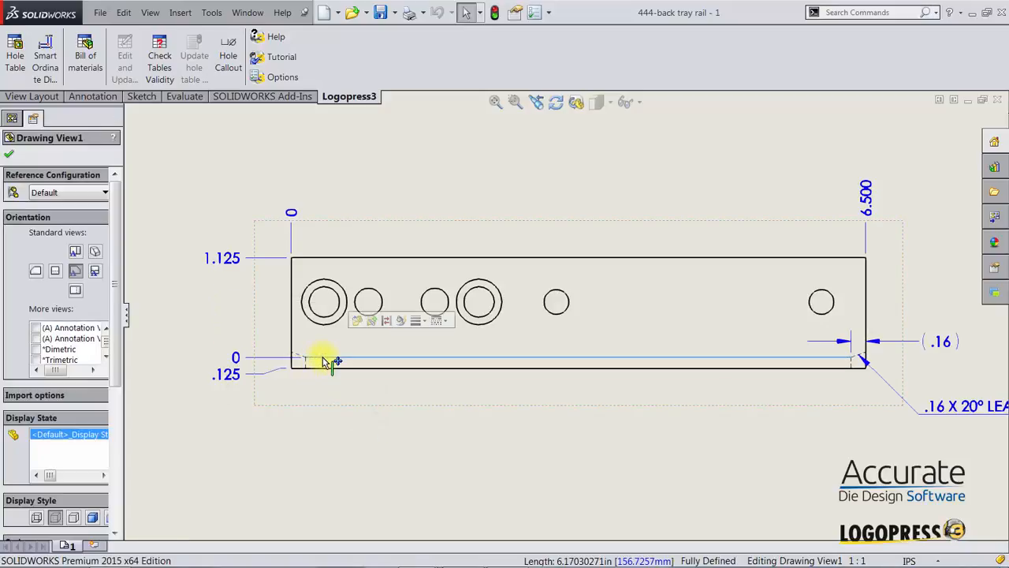
pyautogui.keyDown('ctrl'); pyautogui.click(293, 309); pyautogui.keyUp('ctrl')
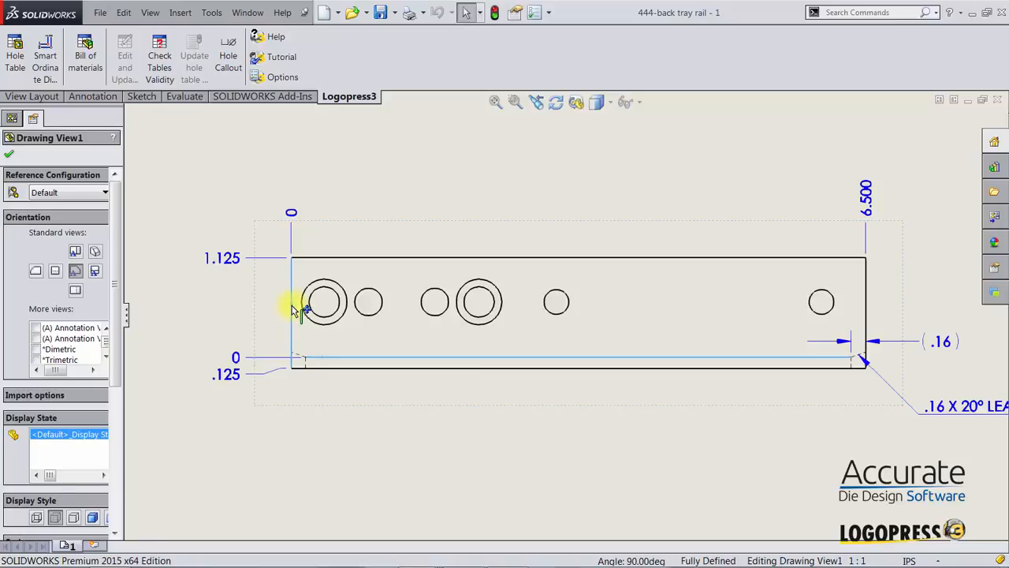
pyautogui.click(304, 323)
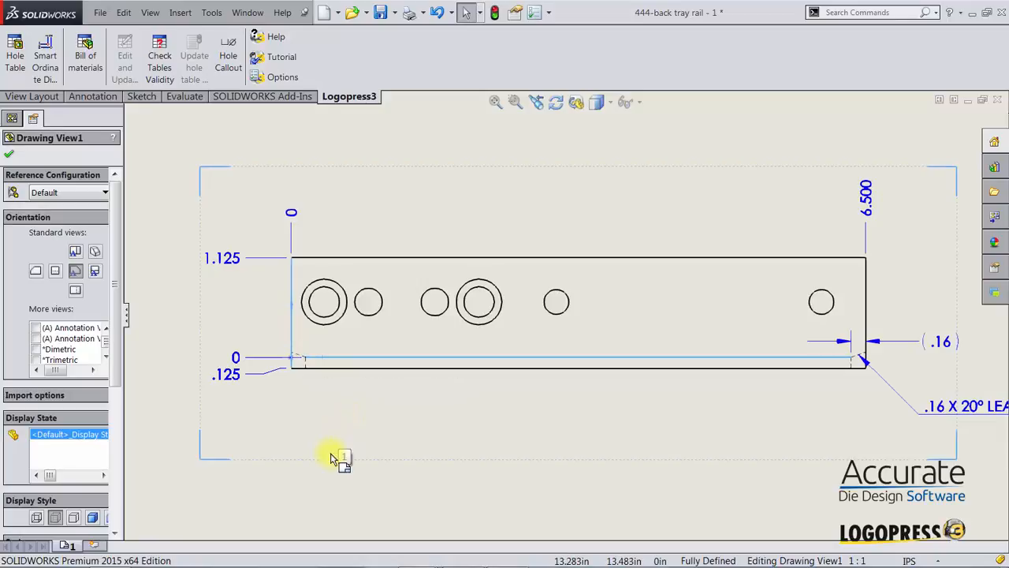
pyautogui.click(335, 477)
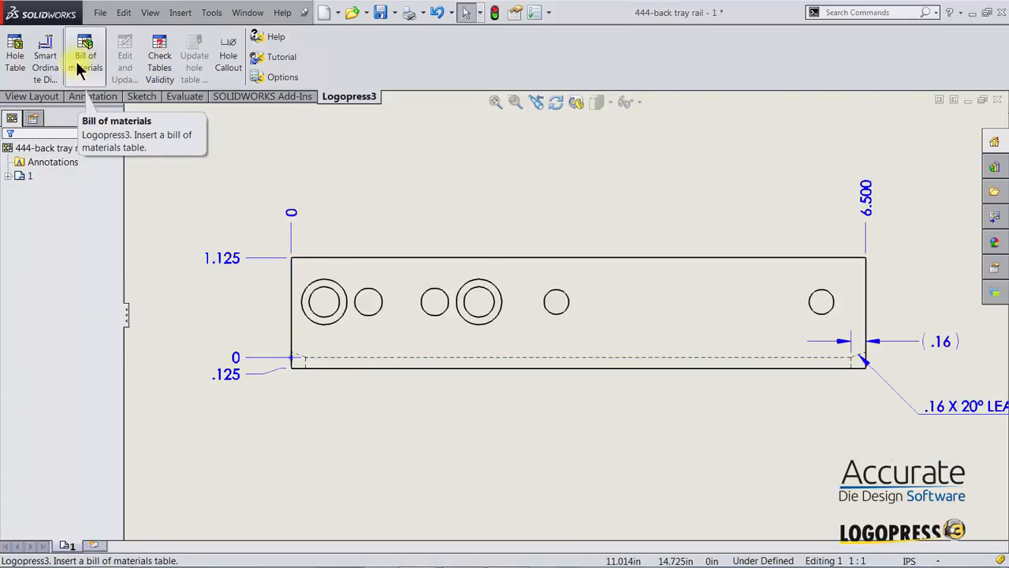
# Insert a full Logopress3 hole table using the sketch point as origin, and place it near the sheet's upper-left corner
pyautogui.click(16, 57)
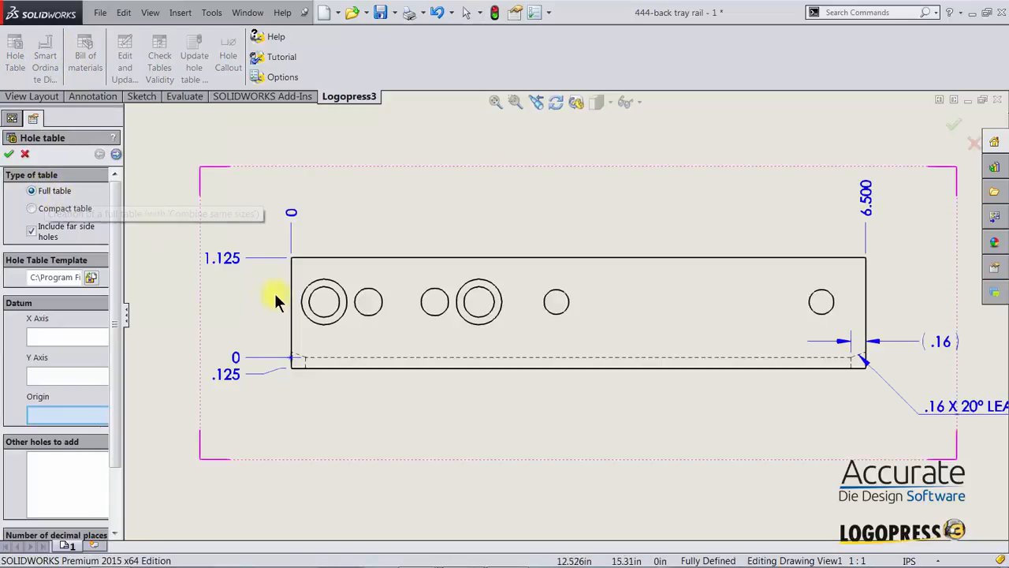
pyautogui.click(292, 359)
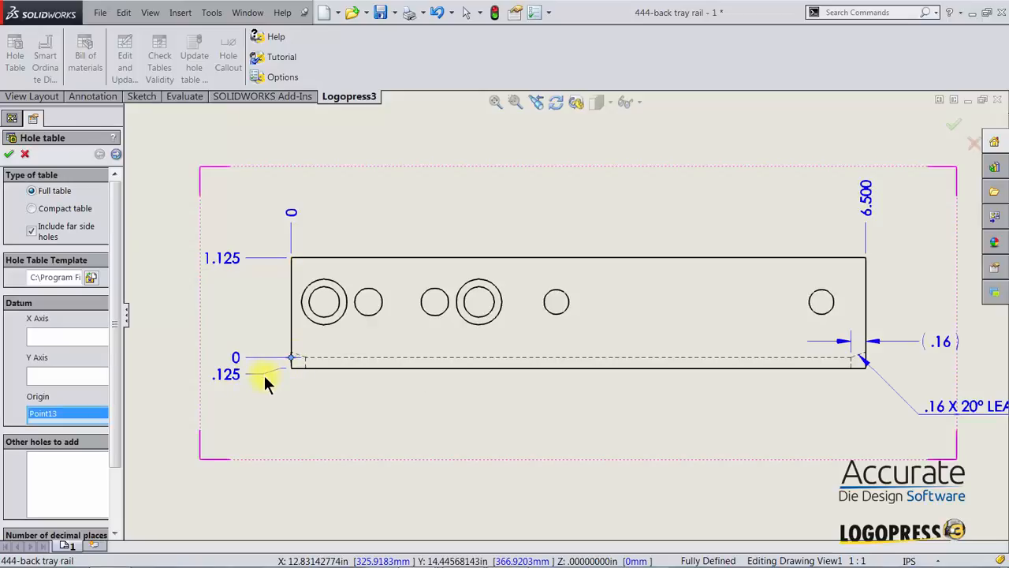
pyautogui.press('f')
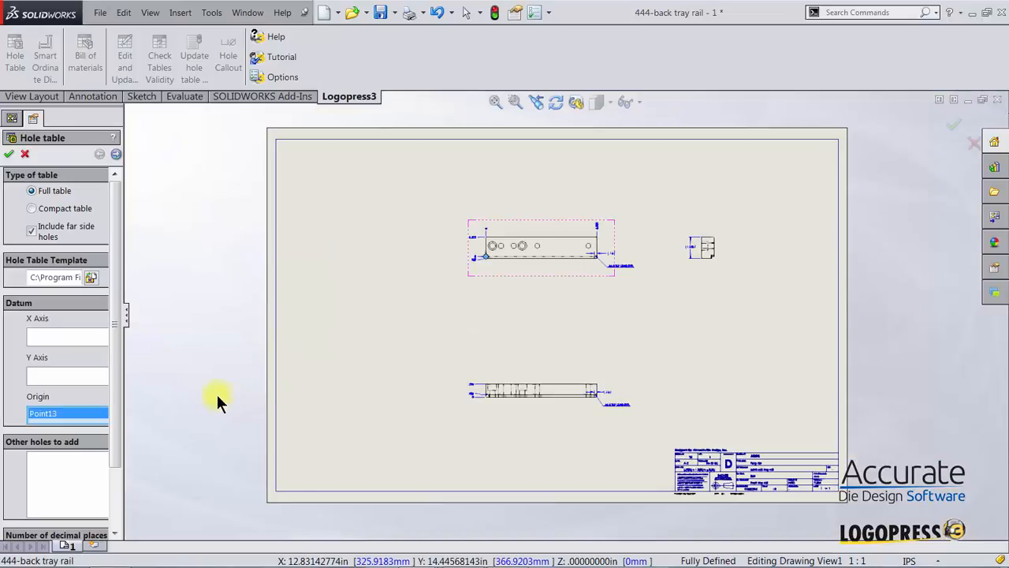
pyautogui.click(10, 155)
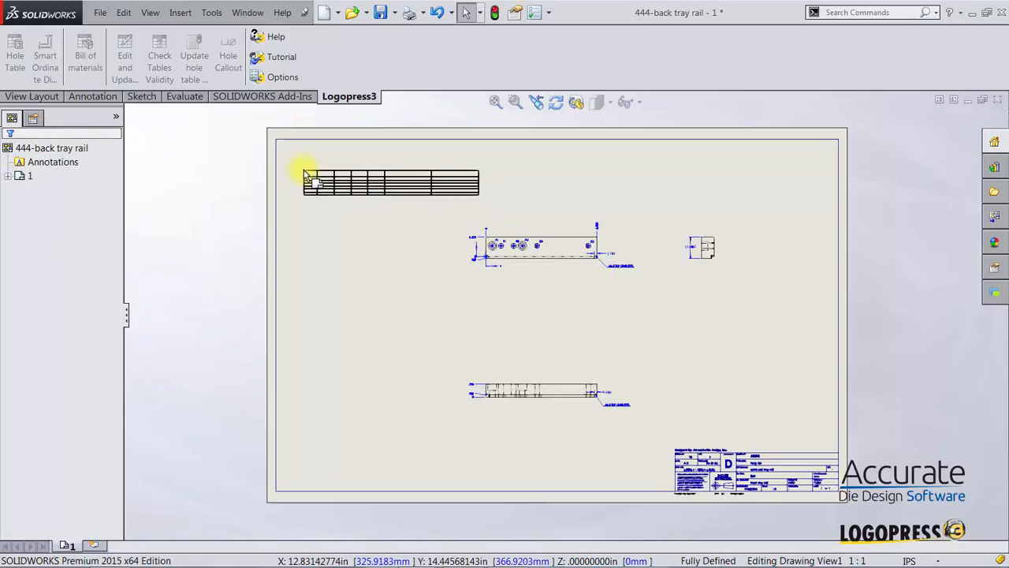
pyautogui.click(289, 155)
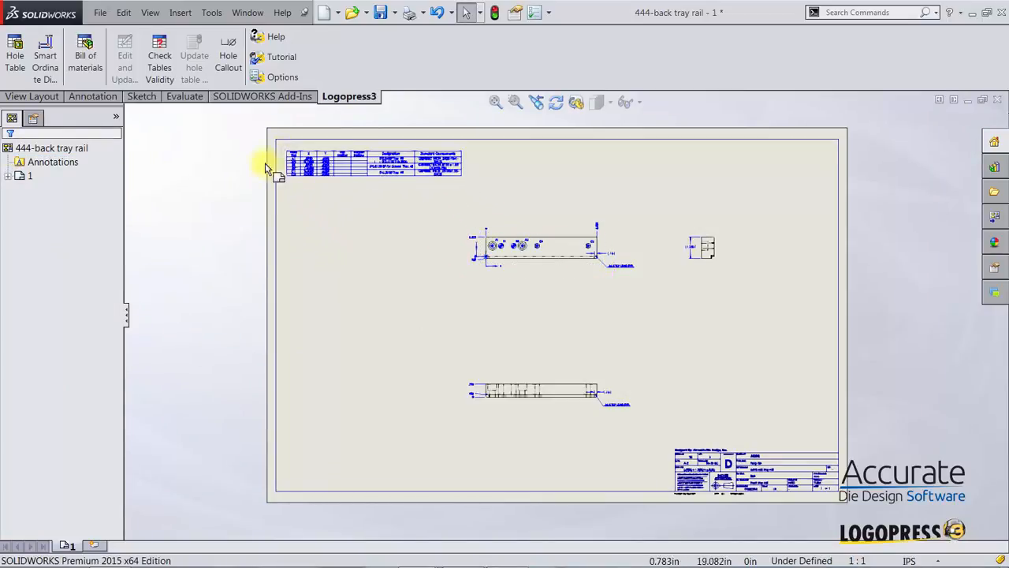
# Move the hole table so its upper-left corner meets the corner of the sheet border
pyautogui.moveTo(236, 113); pyautogui.dragTo(281, 150, button='right')
pyautogui.moveTo(264, 125)
pyautogui.mouseDown()
pyautogui.moveTo(360, 176)
pyautogui.moveTo(517, 210)
pyautogui.mouseUp()
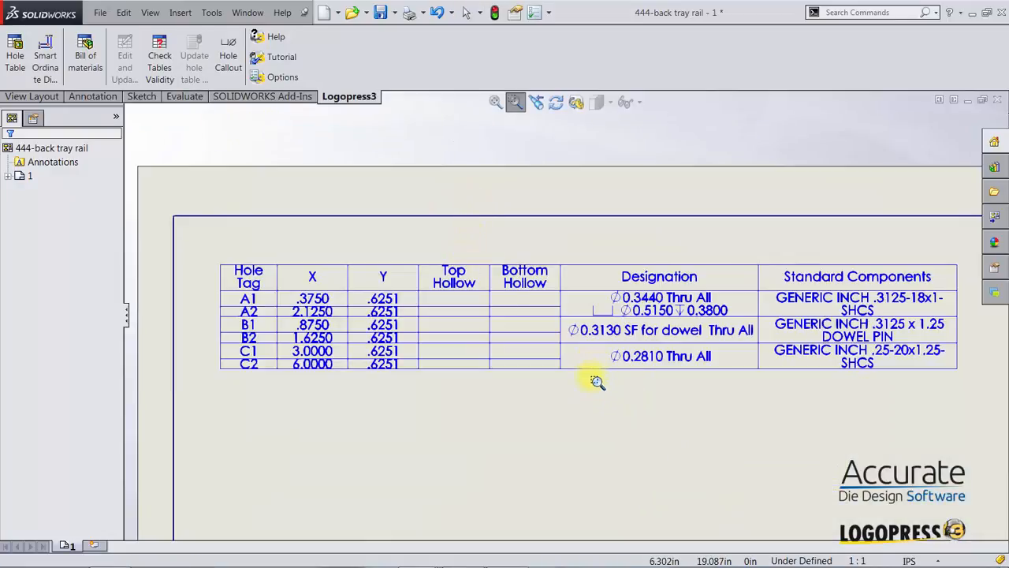
pyautogui.press('Escape')
pyautogui.click(576, 359)
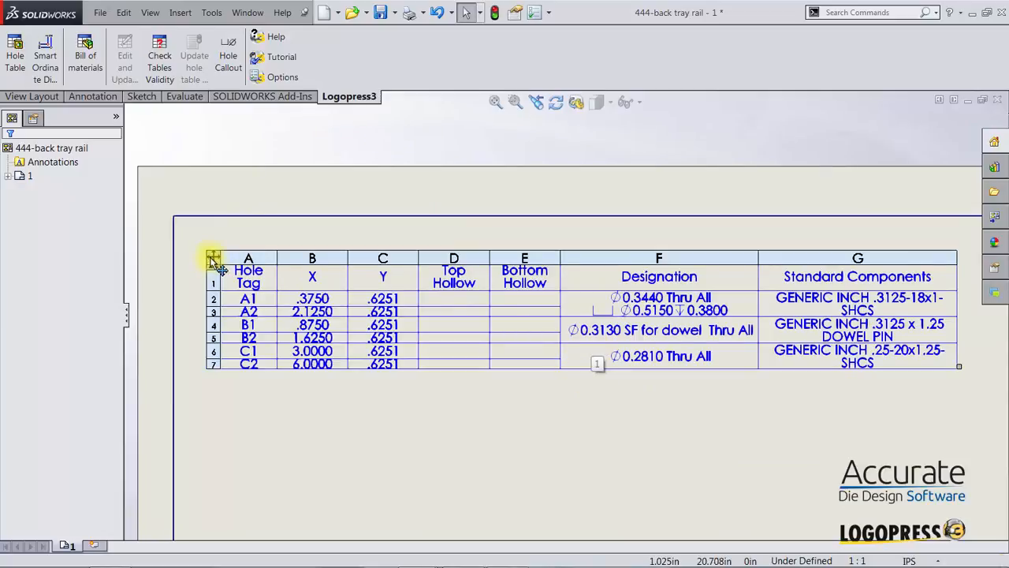
pyautogui.moveTo(212, 260); pyautogui.dragTo(167, 211)
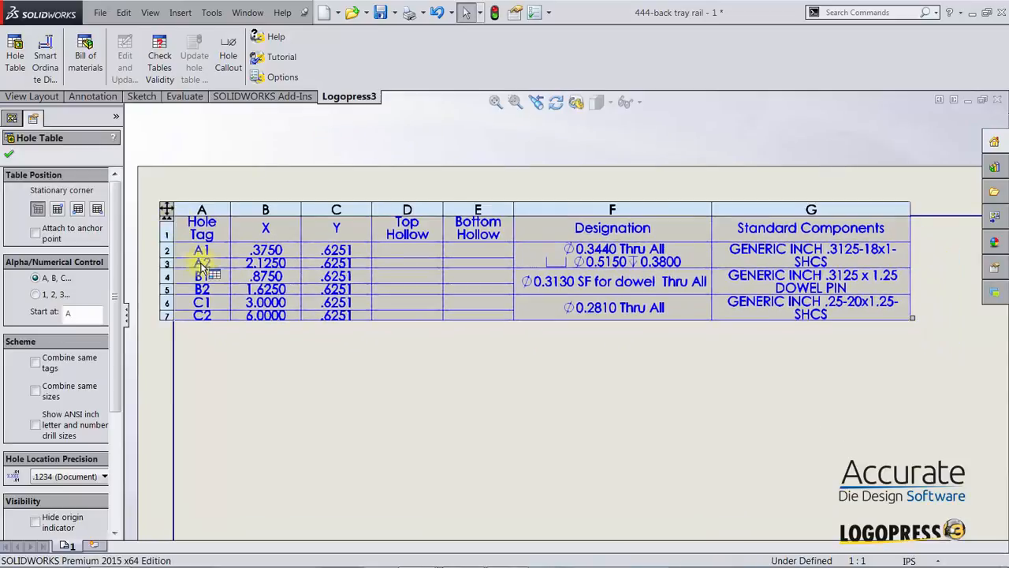
pyautogui.click(270, 367)
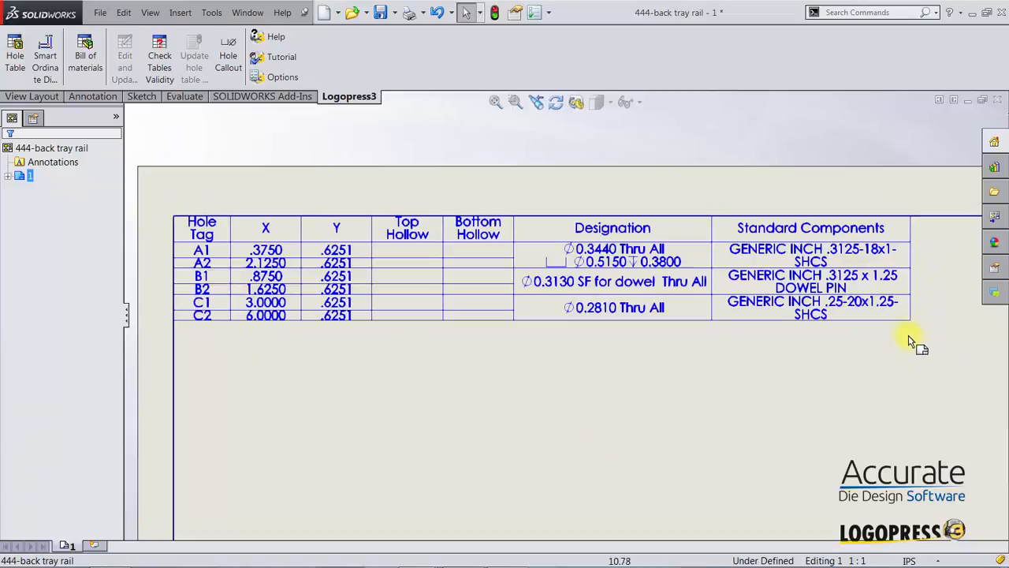
# Stretch the hole table downward to make its rows taller, keeping its width
pyautogui.moveTo(909, 315)
pyautogui.moveTo(909, 319); pyautogui.dragTo(910, 388)
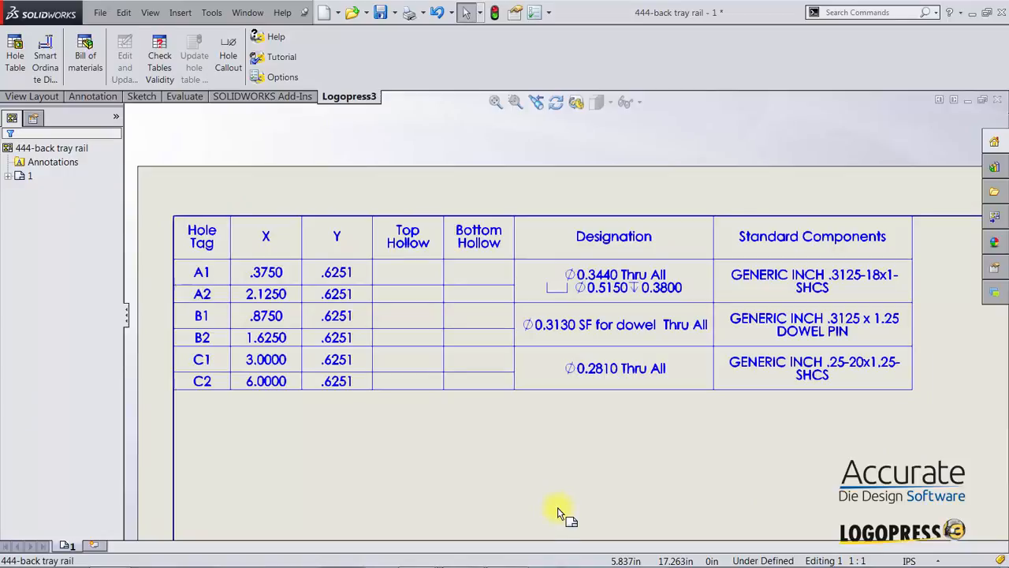
pyautogui.press('f')
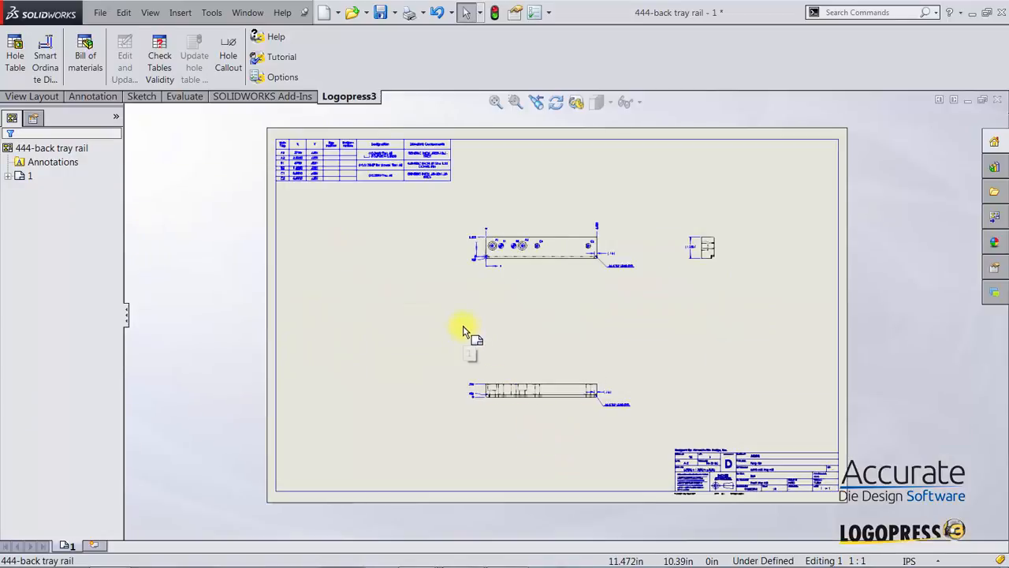
# Save and close the back tray rail drawing, and open the front tray rail's drawing from the tool assembly
pyautogui.click(382, 12)
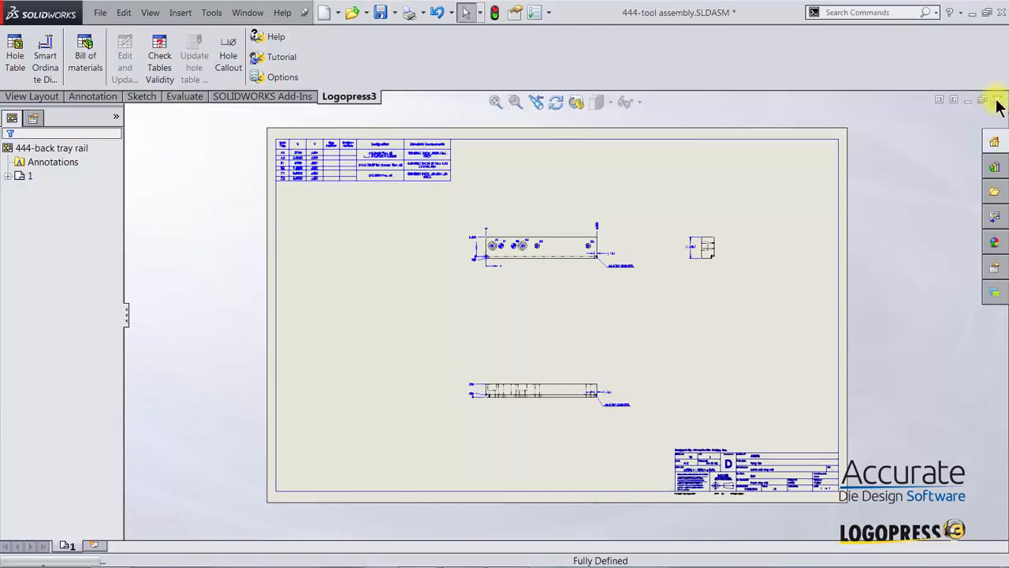
pyautogui.click(997, 100)
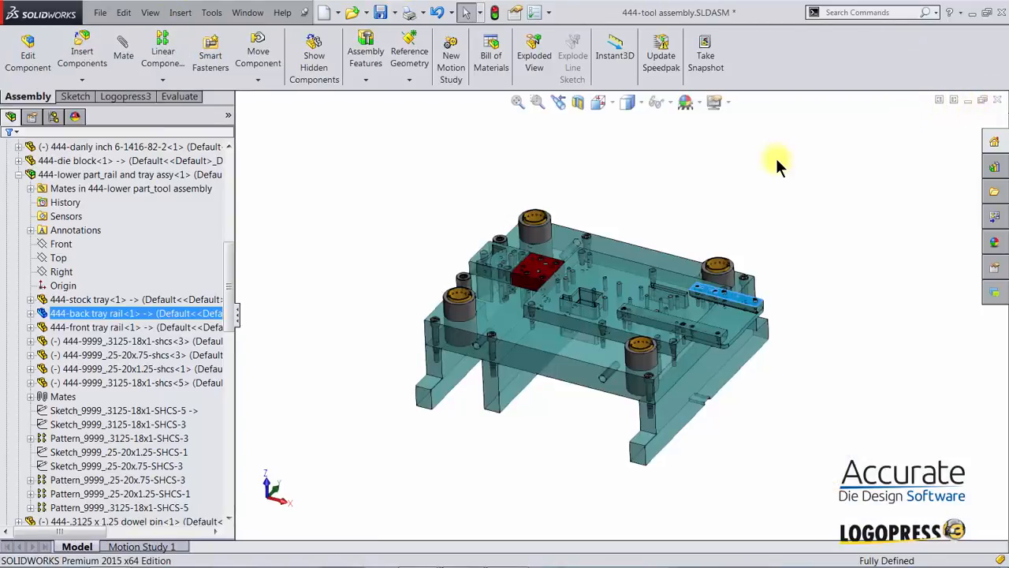
pyautogui.click(657, 323)
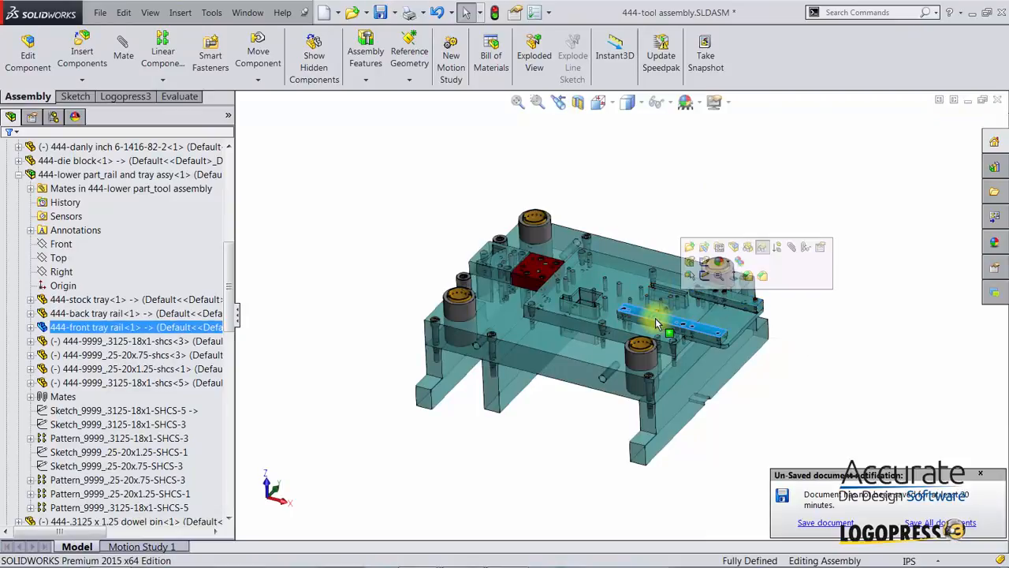
pyautogui.click(719, 248)
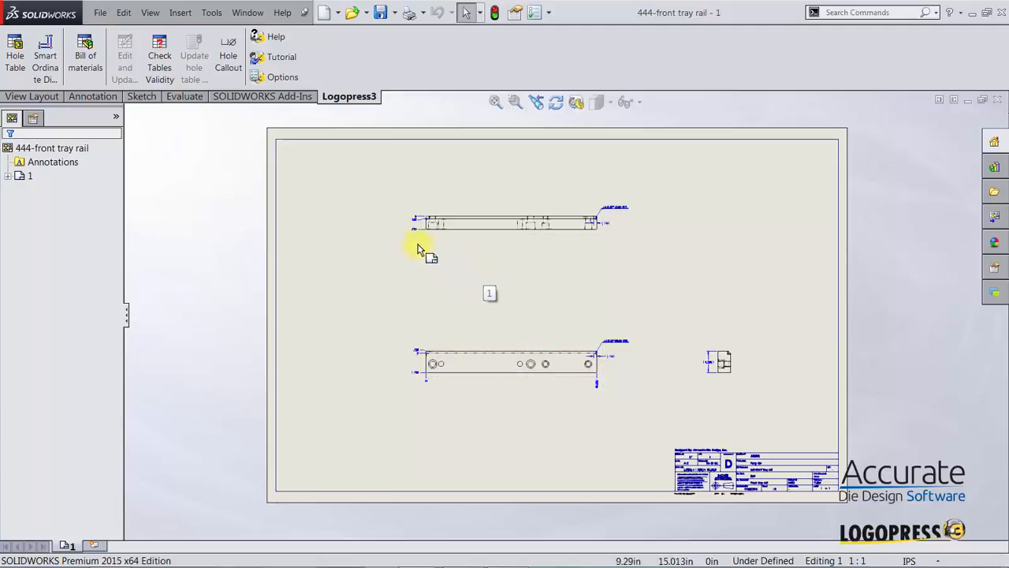
# Create a sketch point where the front tray rail's left edge meets the extended dashed horizontal line at the 0 ordinate in the lower view
pyautogui.moveTo(383, 291); pyautogui.dragTo(422, 349, button='right')
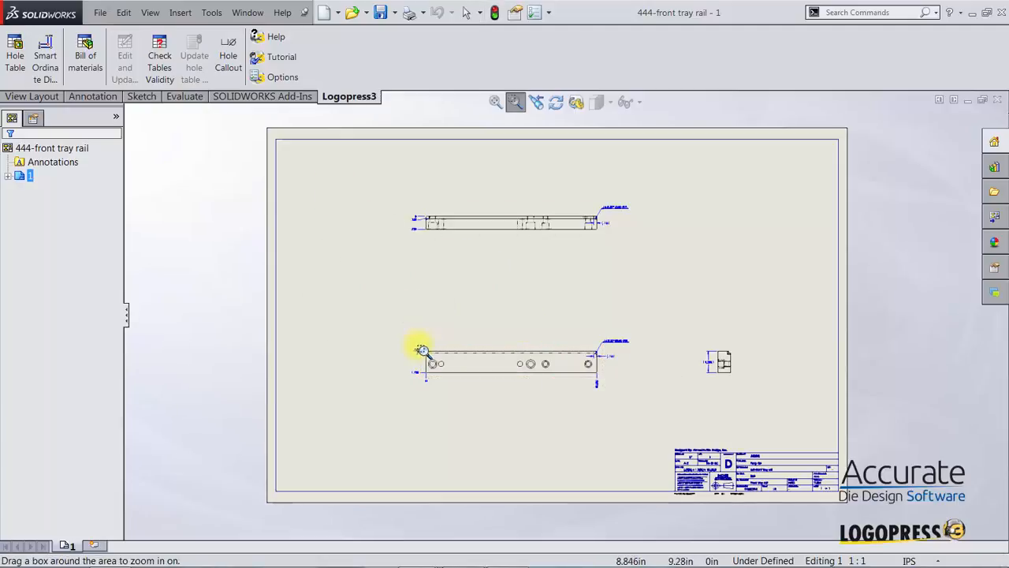
pyautogui.moveTo(408, 331)
pyautogui.mouseDown()
pyautogui.moveTo(480, 394)
pyautogui.moveTo(457, 394)
pyautogui.moveTo(467, 396)
pyautogui.mouseUp()
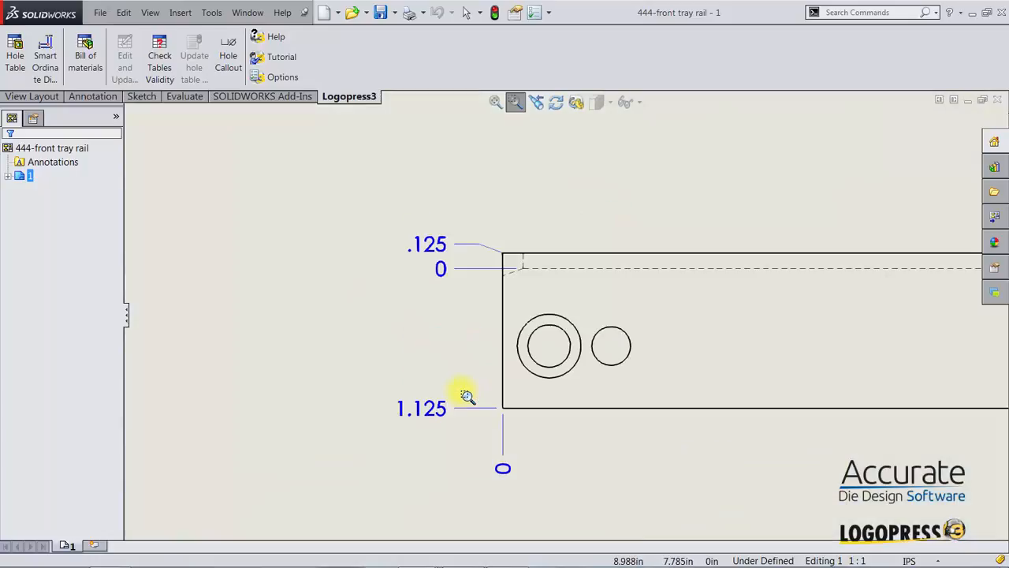
pyautogui.press('Escape')
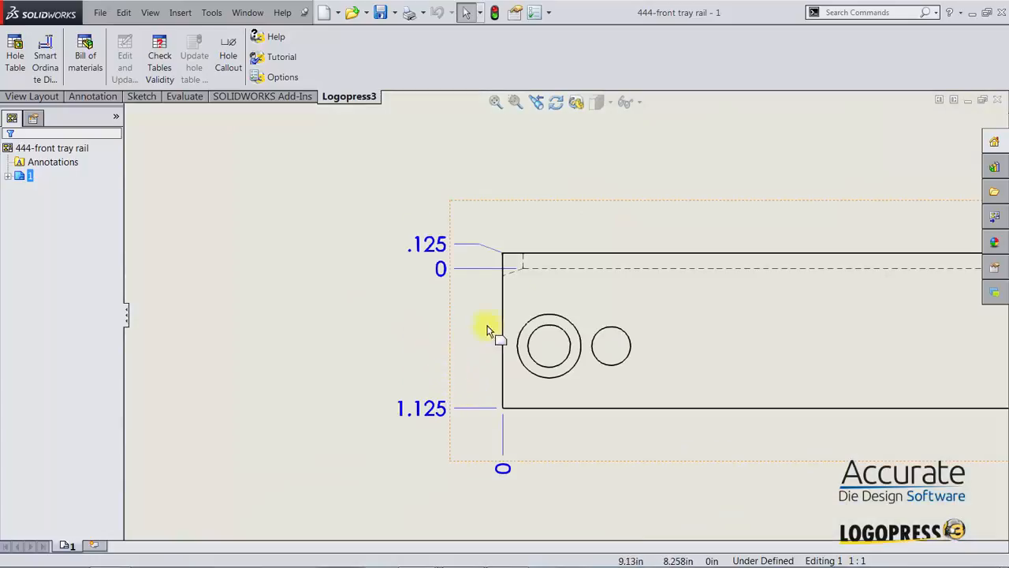
pyautogui.click(555, 273)
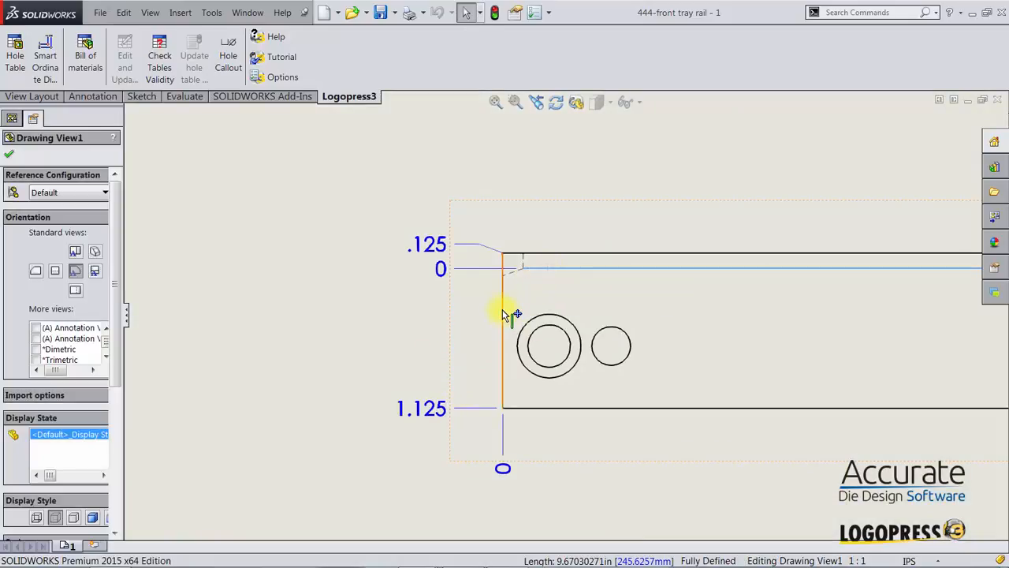
pyautogui.keyDown('ctrl'); pyautogui.click(503, 312); pyautogui.keyUp('ctrl')
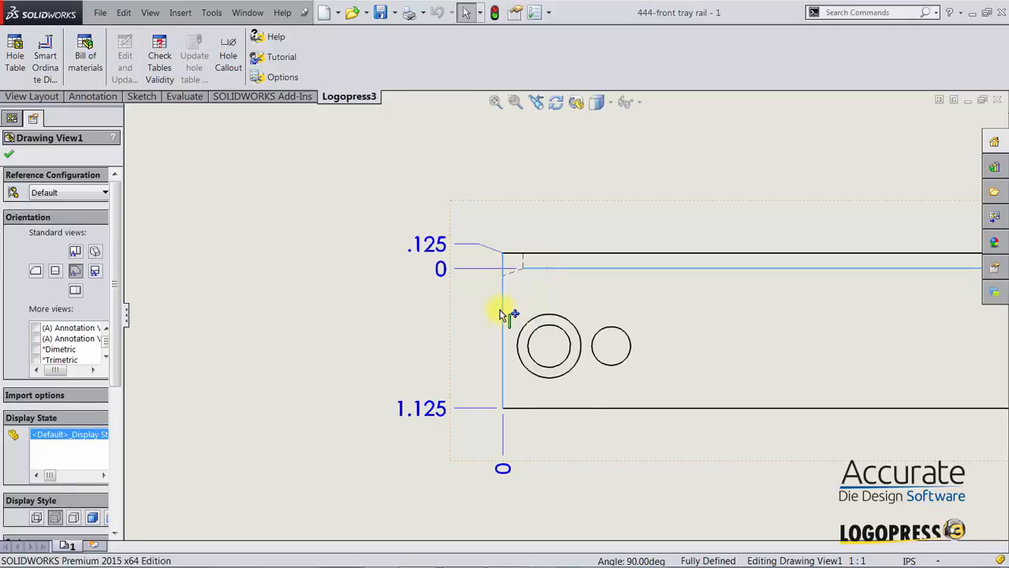
pyautogui.click(506, 327)
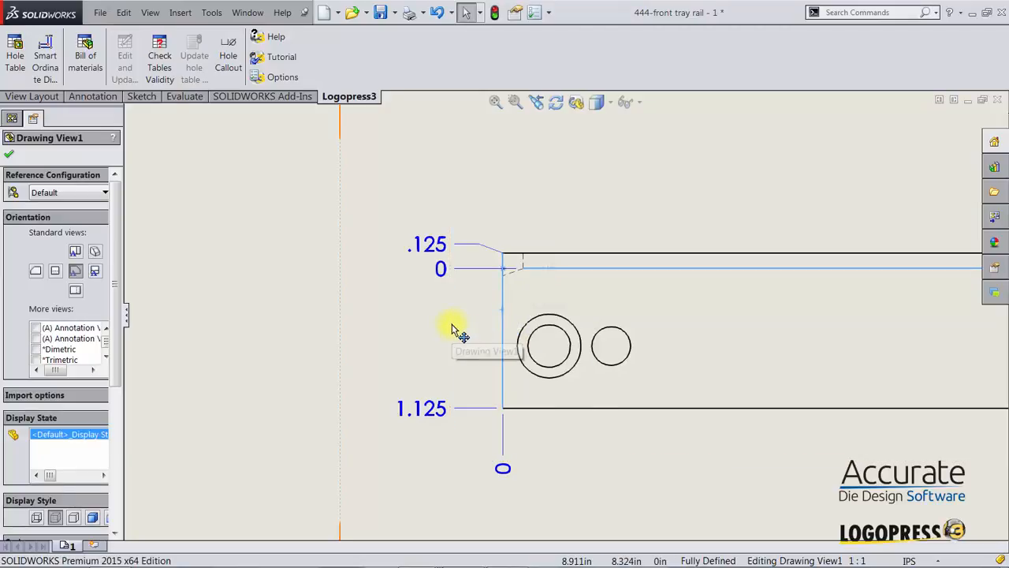
# Insert a full Logopress3 hole table including far side holes, using the sketch point as origin, and place it near the sheet's lower-left corner
pyautogui.click(19, 52)
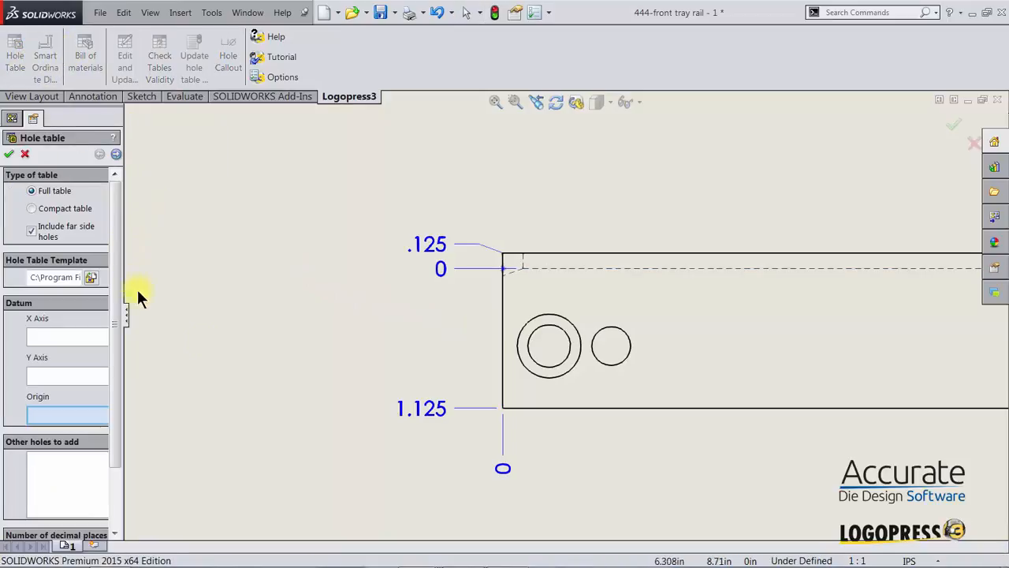
pyautogui.click(505, 268)
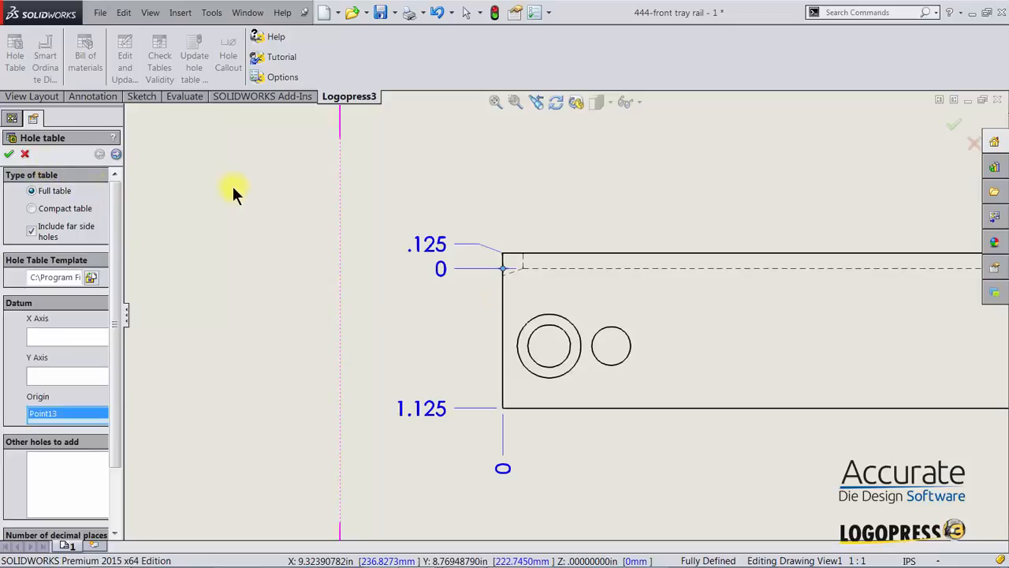
pyautogui.press('f')
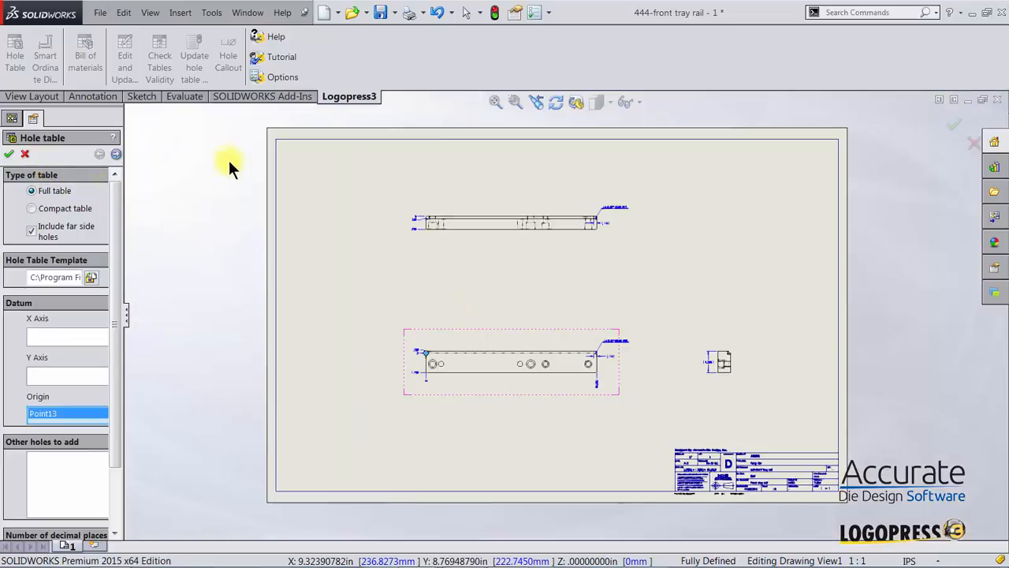
pyautogui.click(11, 156)
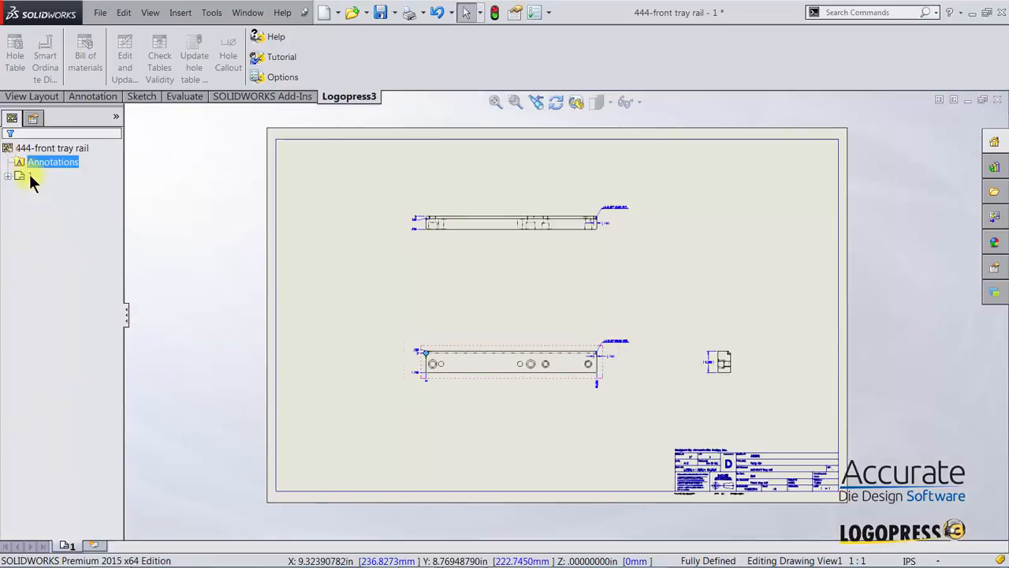
pyautogui.click(290, 450)
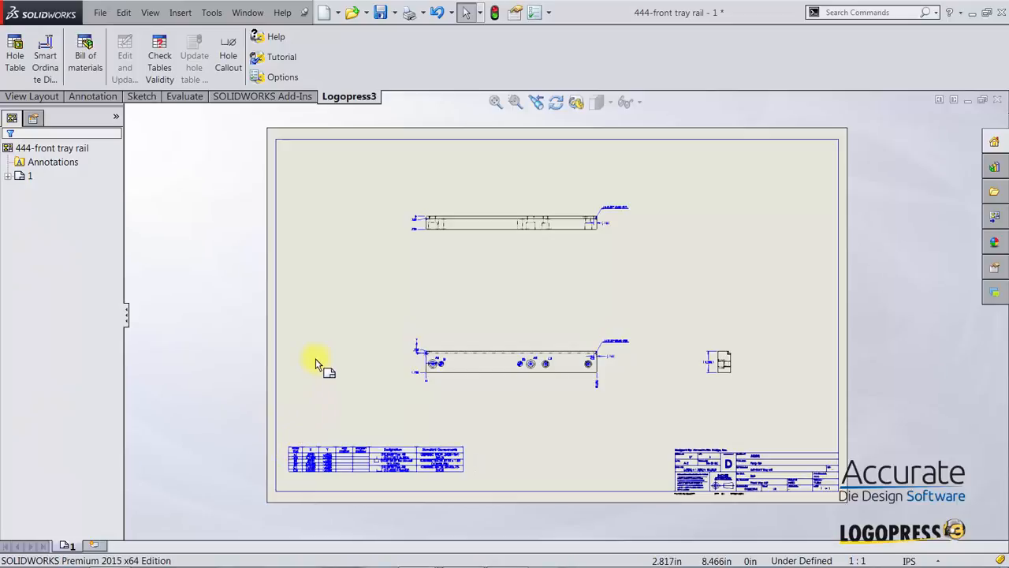
# Move the hole table so its lower-left corner meets the lower-left corner of the sheet border
pyautogui.moveTo(225, 357); pyautogui.dragTo(259, 393, button='right')
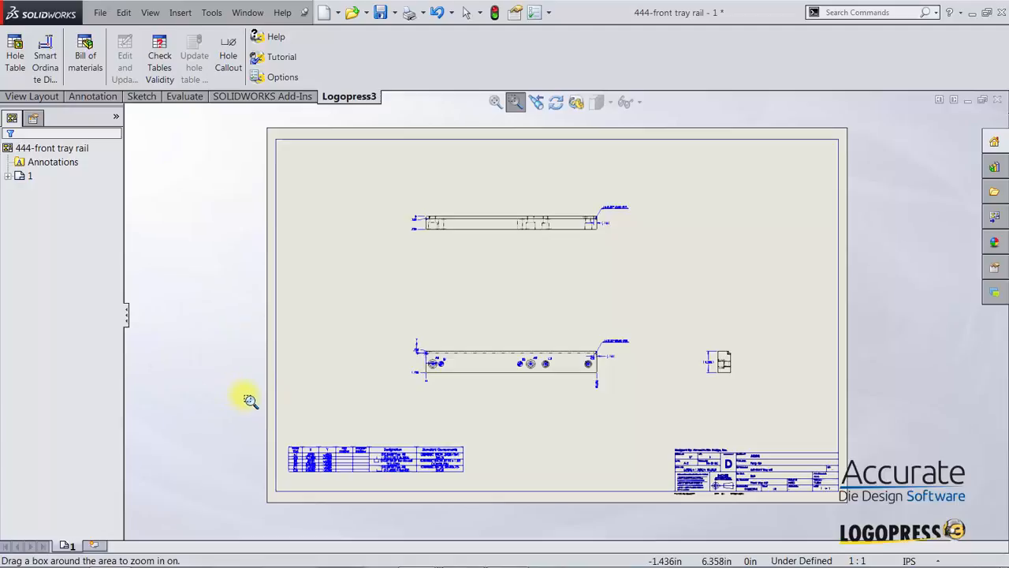
pyautogui.moveTo(249, 399)
pyautogui.mouseDown()
pyautogui.moveTo(349, 465)
pyautogui.moveTo(513, 511)
pyautogui.mouseUp()
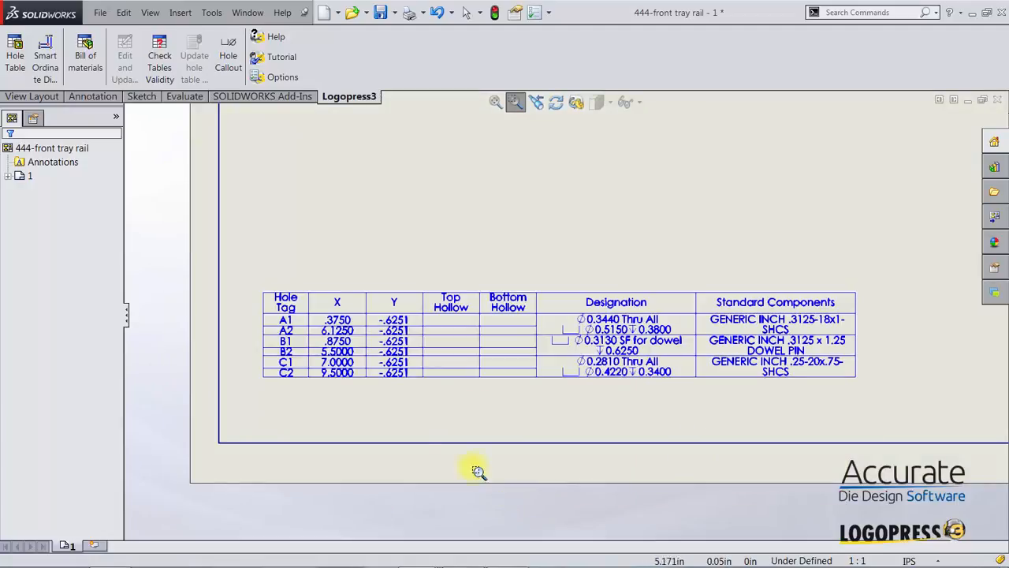
pyautogui.press('Escape')
pyautogui.moveTo(259, 314)
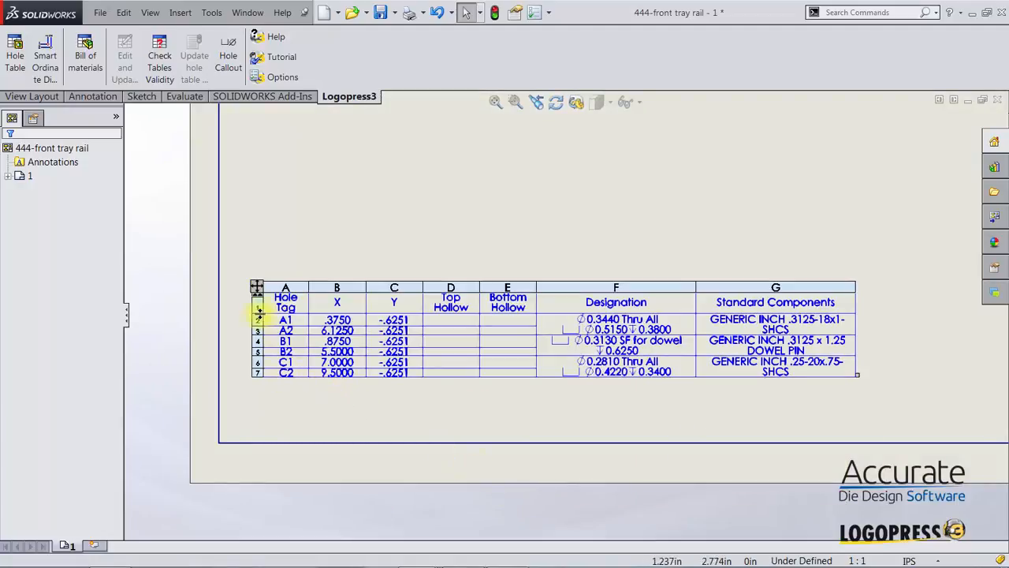
pyautogui.moveTo(260, 292); pyautogui.dragTo(216, 356)
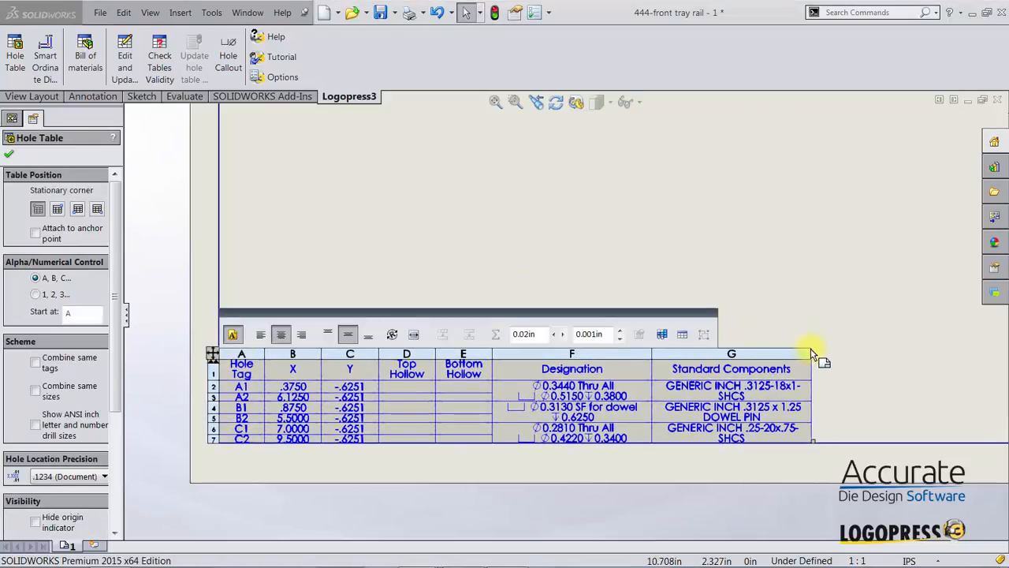
# Stretch the hole table upward to make its rows taller, keeping its width
pyautogui.moveTo(810, 350); pyautogui.dragTo(820, 307)
pyautogui.click(822, 254)
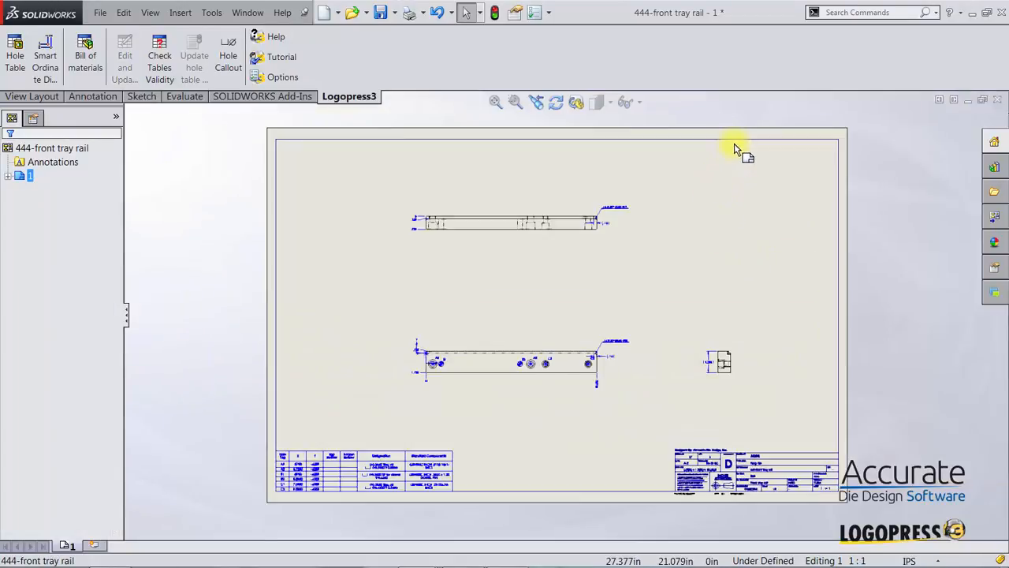
pyautogui.press('f')
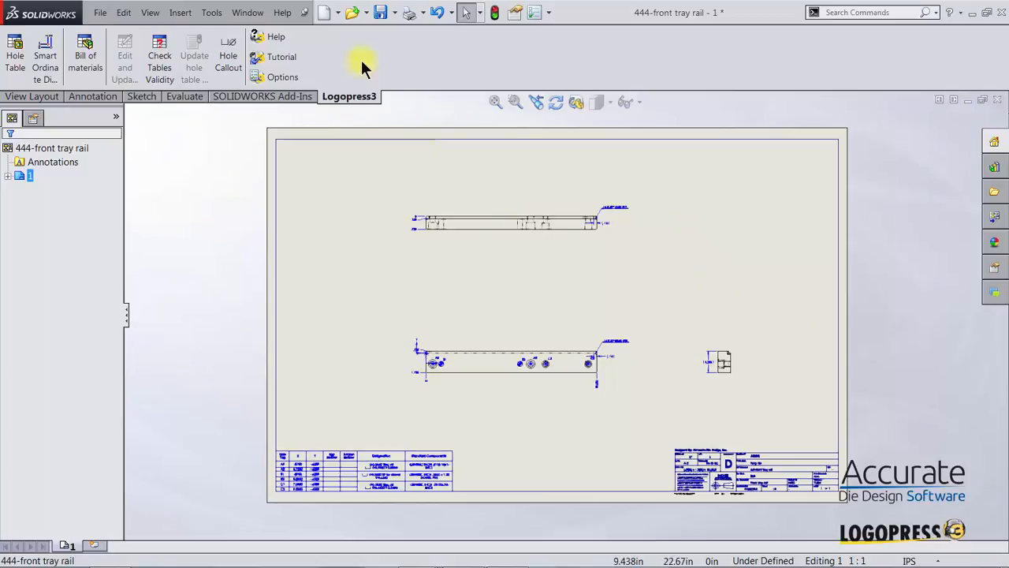
# Save and close the front tray rail drawing, and open the die block's drawing from the tool assembly
pyautogui.click(379, 12)
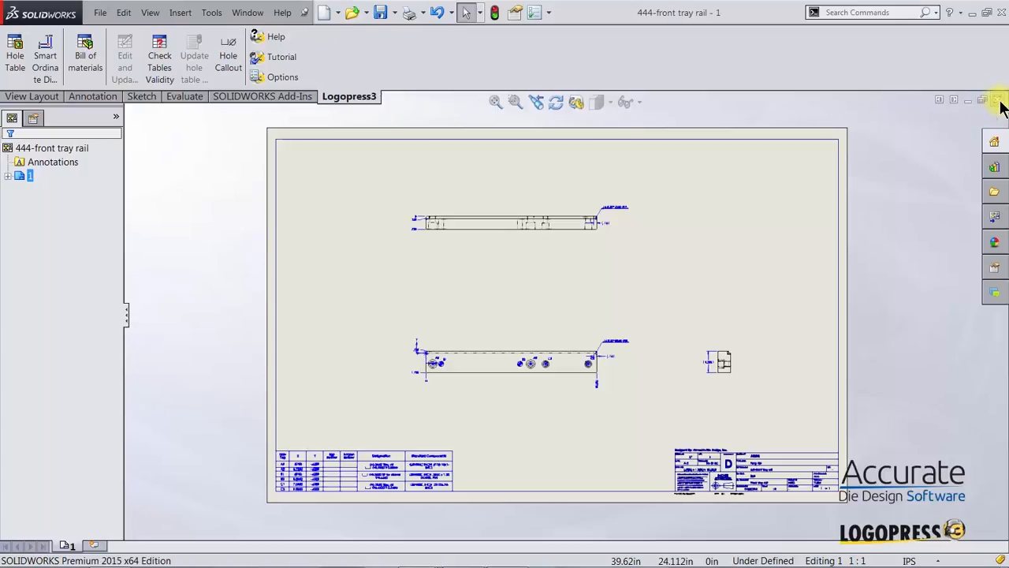
pyautogui.click(997, 101)
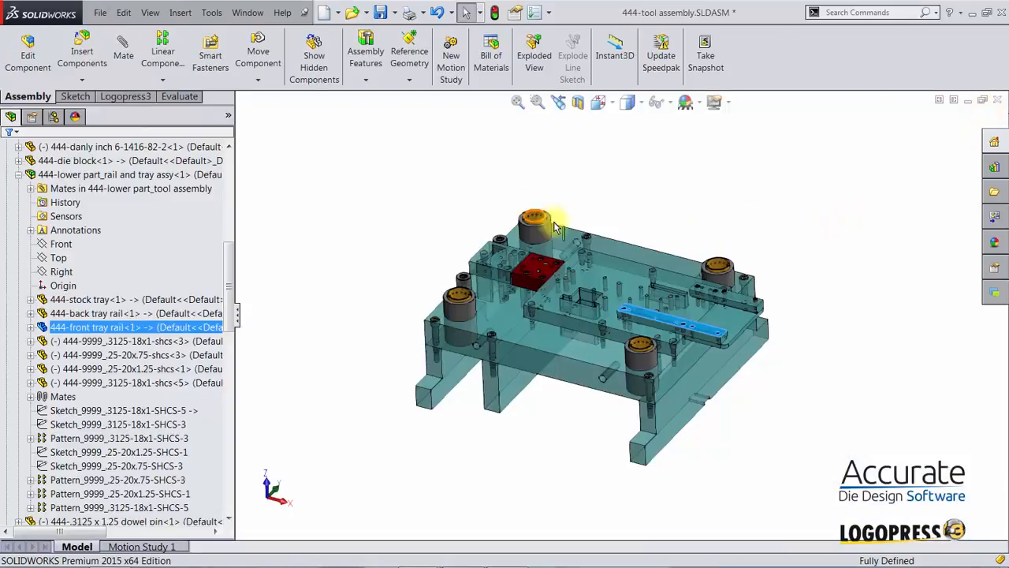
pyautogui.click(599, 272)
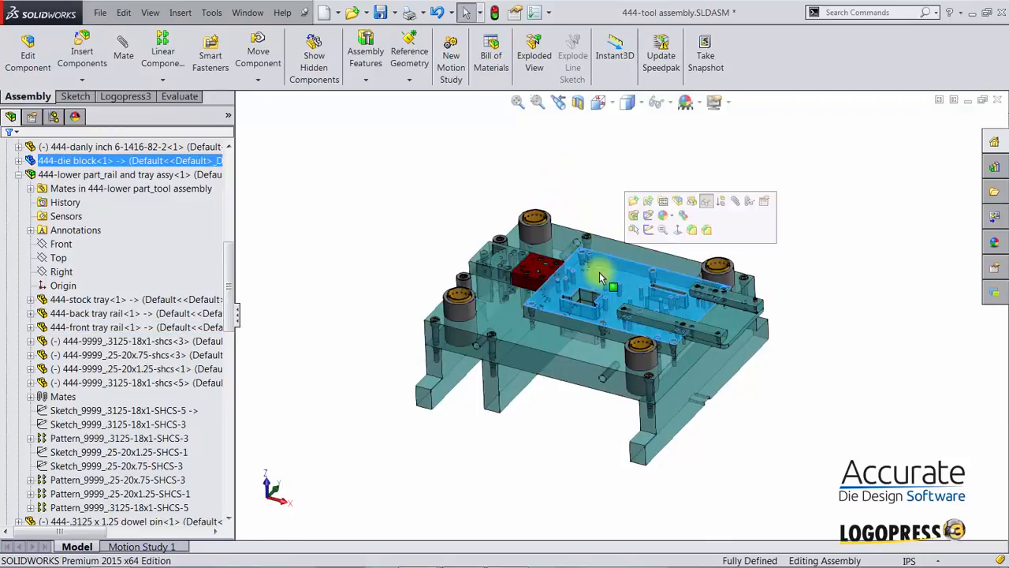
pyautogui.click(665, 202)
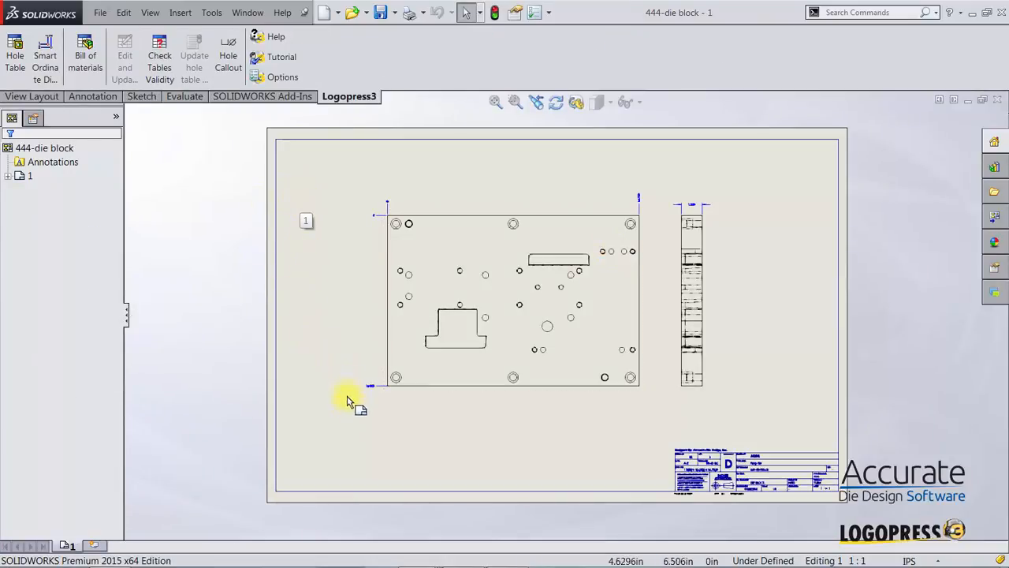
# Shift the die block's main view to the right by about one third of its width, making room beside it
pyautogui.click(394, 385)
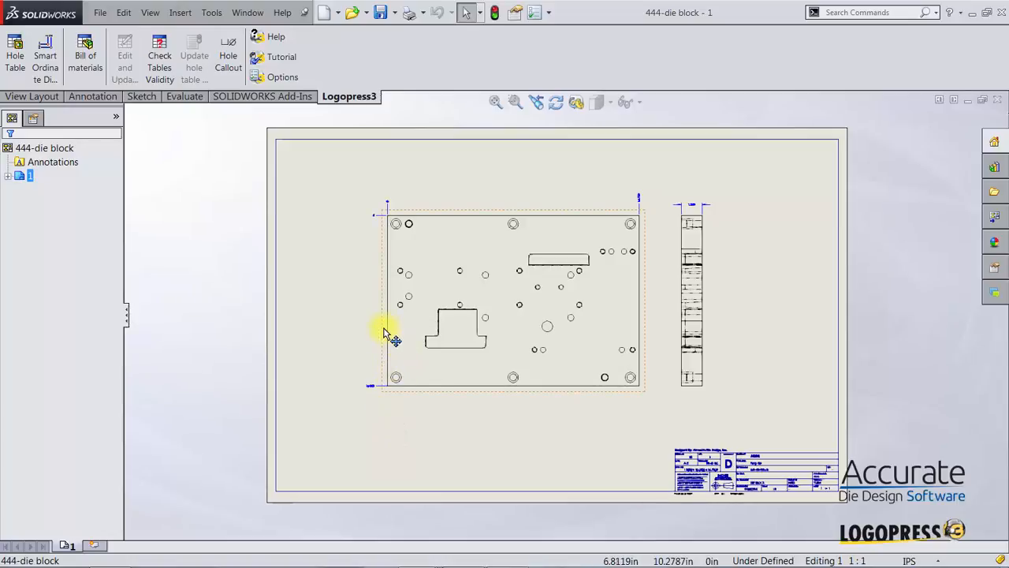
pyautogui.moveTo(384, 323); pyautogui.dragTo(484, 333)
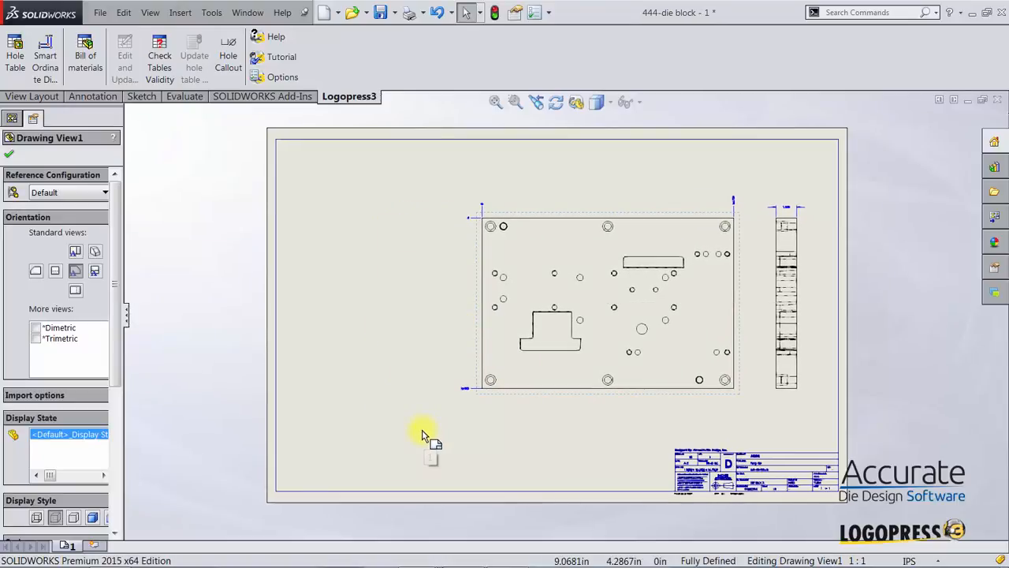
pyautogui.click(418, 431)
# Place a sketch point on the upper-left corner of the die block in the main view
pyautogui.moveTo(410, 187); pyautogui.dragTo(449, 227, button='right')
pyautogui.moveTo(446, 195)
pyautogui.mouseDown()
pyautogui.moveTo(796, 400)
pyautogui.moveTo(760, 408)
pyautogui.mouseUp()
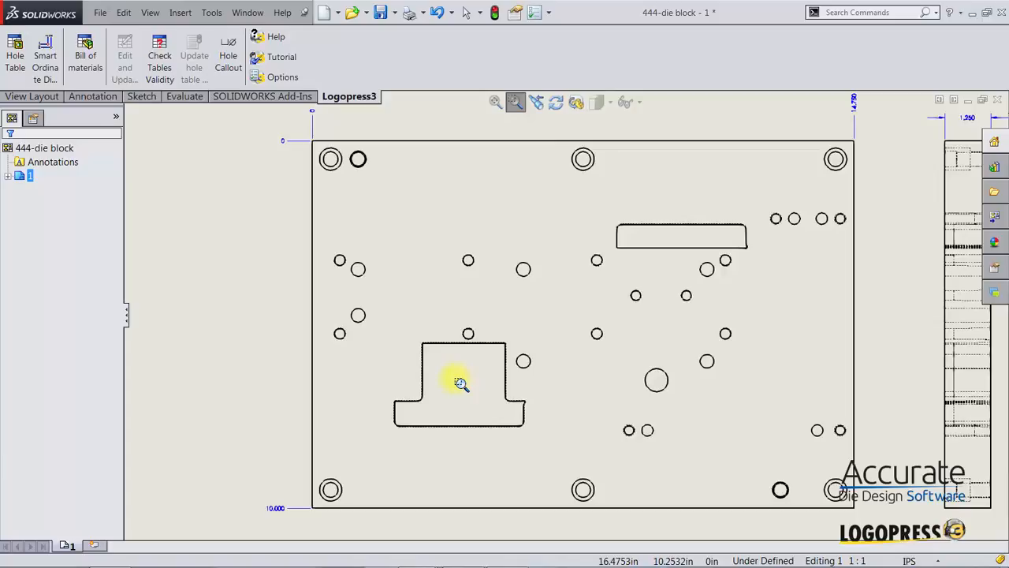
pyautogui.press('Escape')
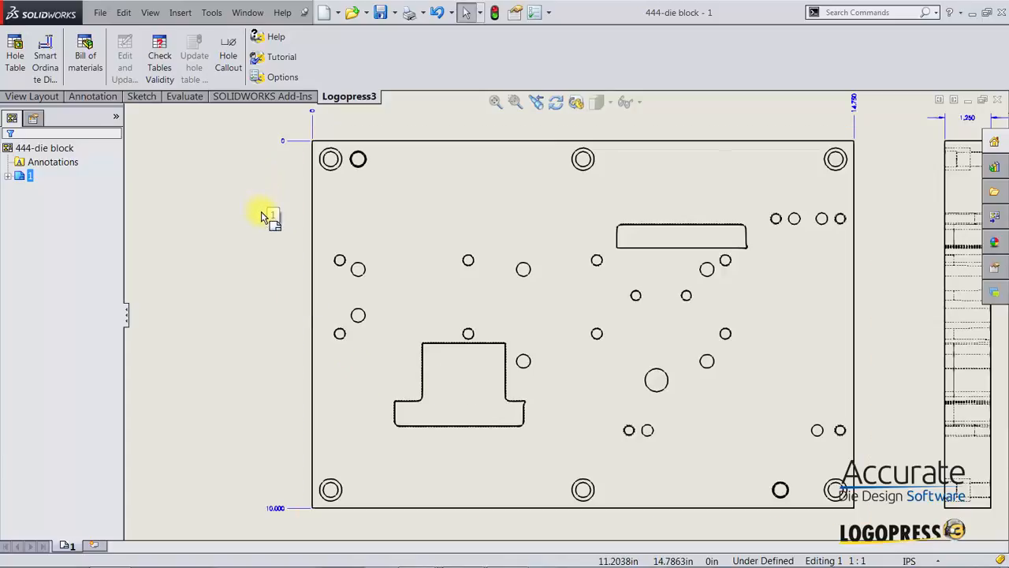
pyautogui.press('s')
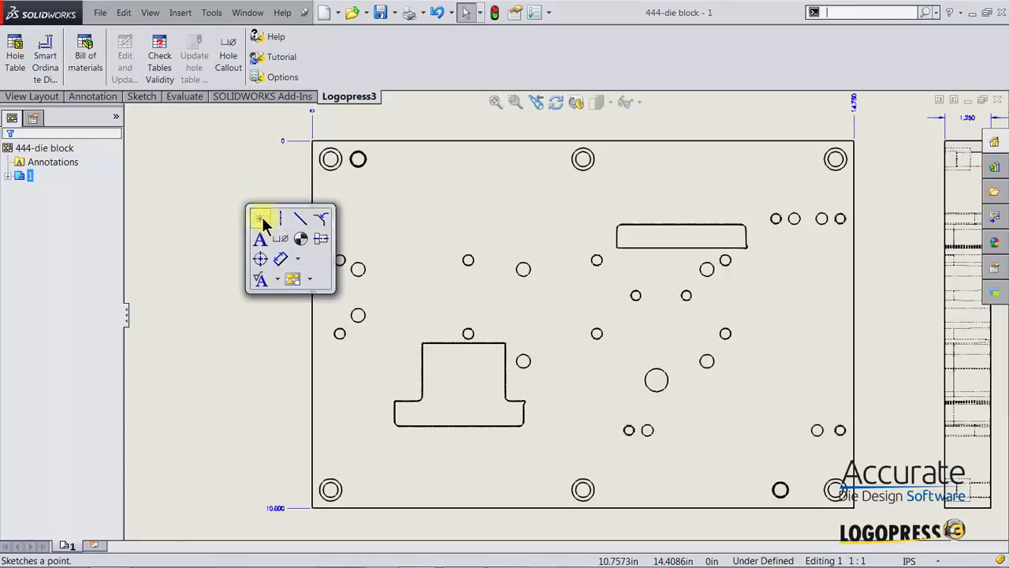
pyautogui.click(262, 223)
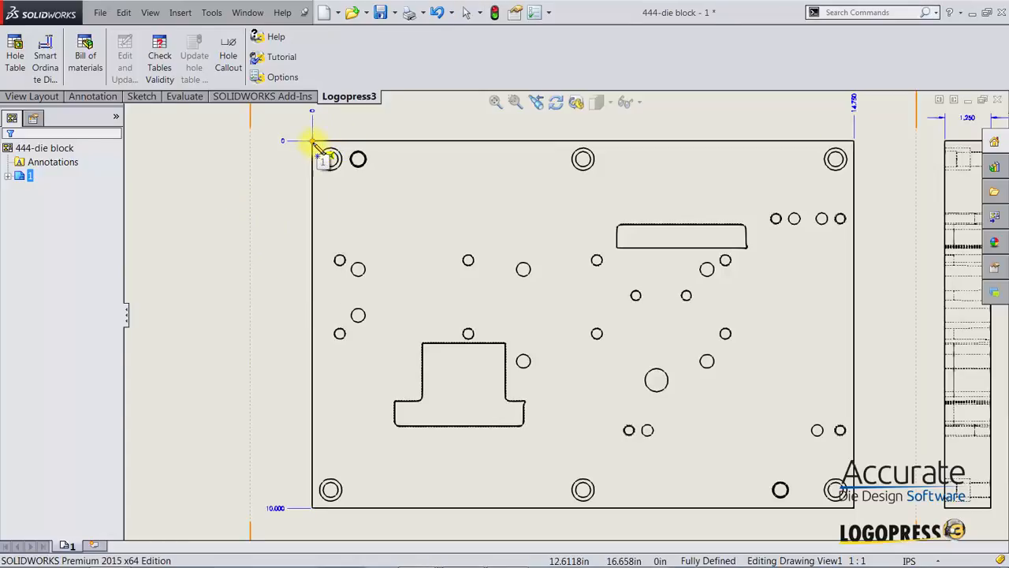
pyautogui.click(312, 141)
pyautogui.press('Escape')
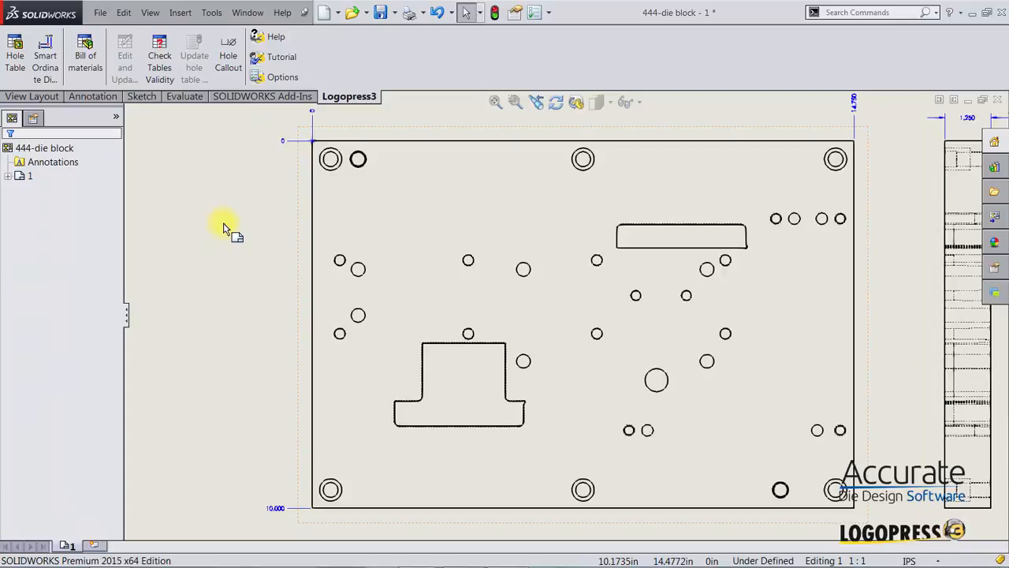
# Insert a full Logopress3 hole table with the die block's corner point as origin, and place it near the sheet's upper-left corner
pyautogui.click(16, 49)
pyautogui.click(312, 142)
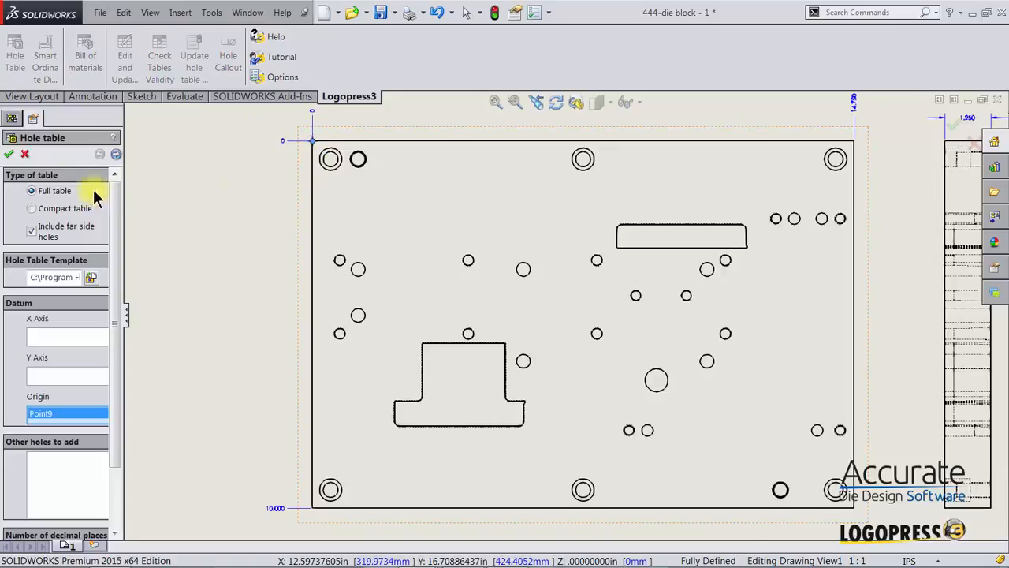
pyautogui.click(10, 155)
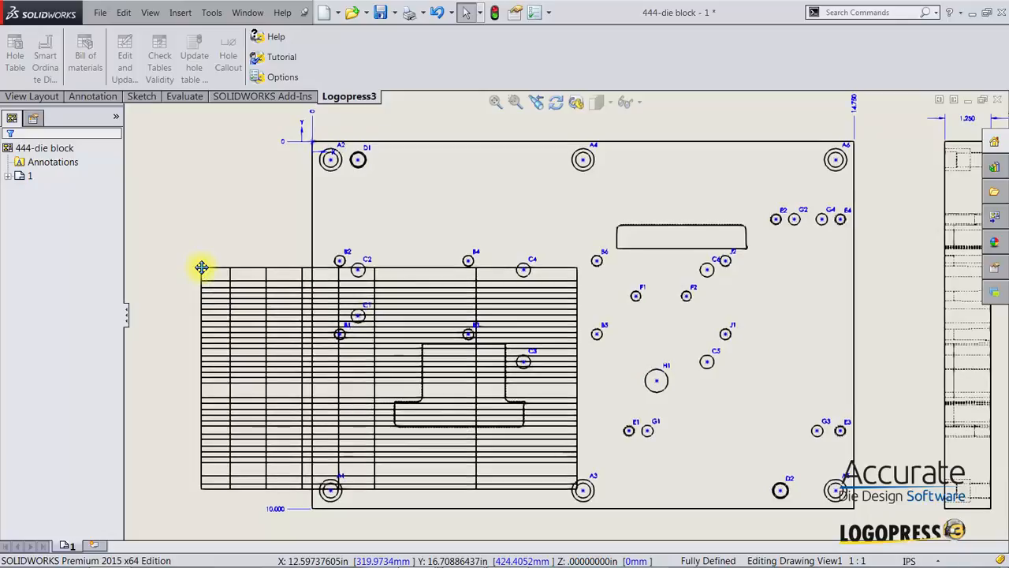
pyautogui.click(190, 261)
pyautogui.press('f')
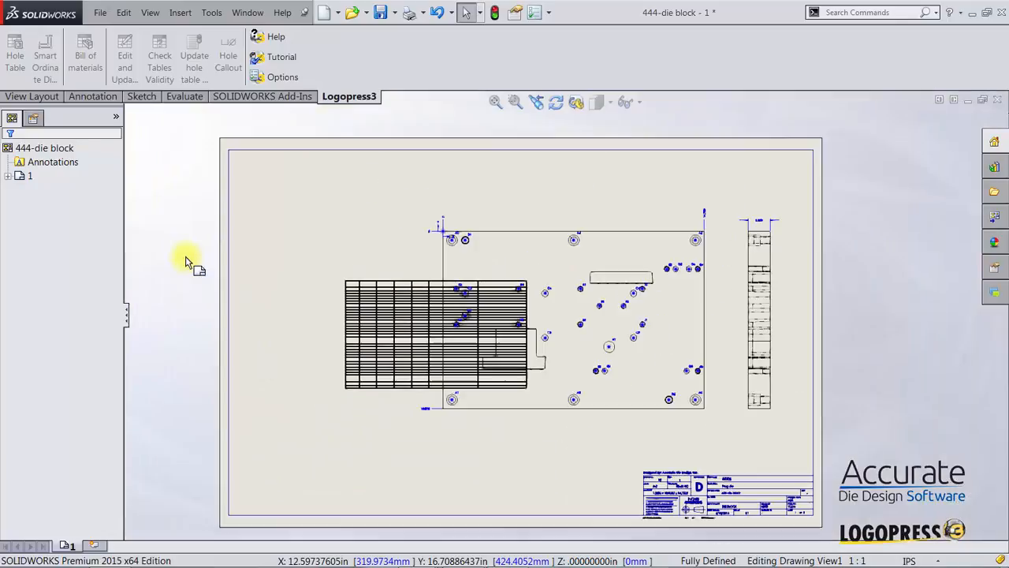
pyautogui.click(239, 164)
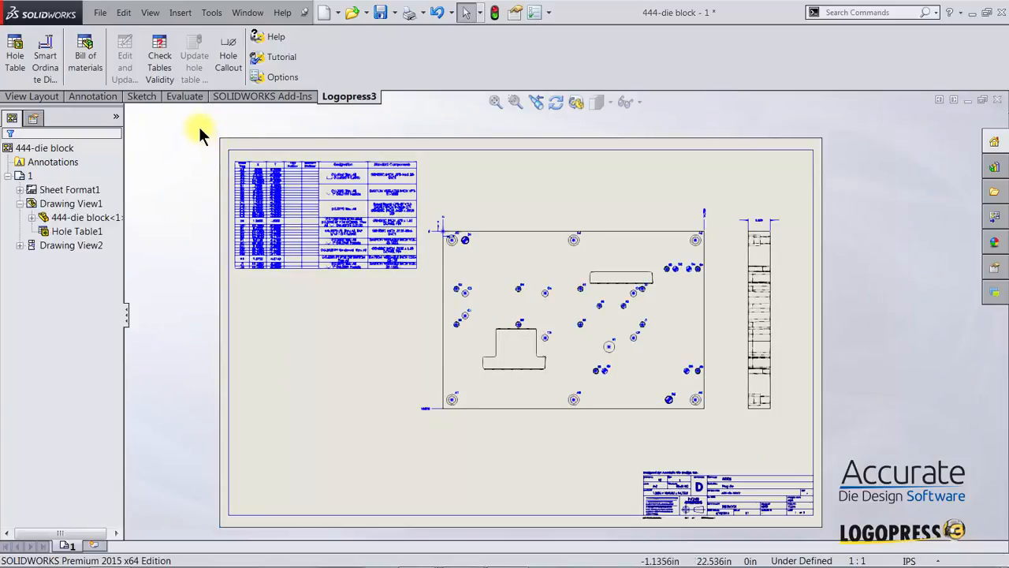
# Move the die block's hole table so its upper-left corner meets the corner of the sheet border
pyautogui.moveTo(199, 134); pyautogui.dragTo(227, 151, button='right')
pyautogui.moveTo(216, 135); pyautogui.dragTo(450, 308)
pyautogui.press('Escape')
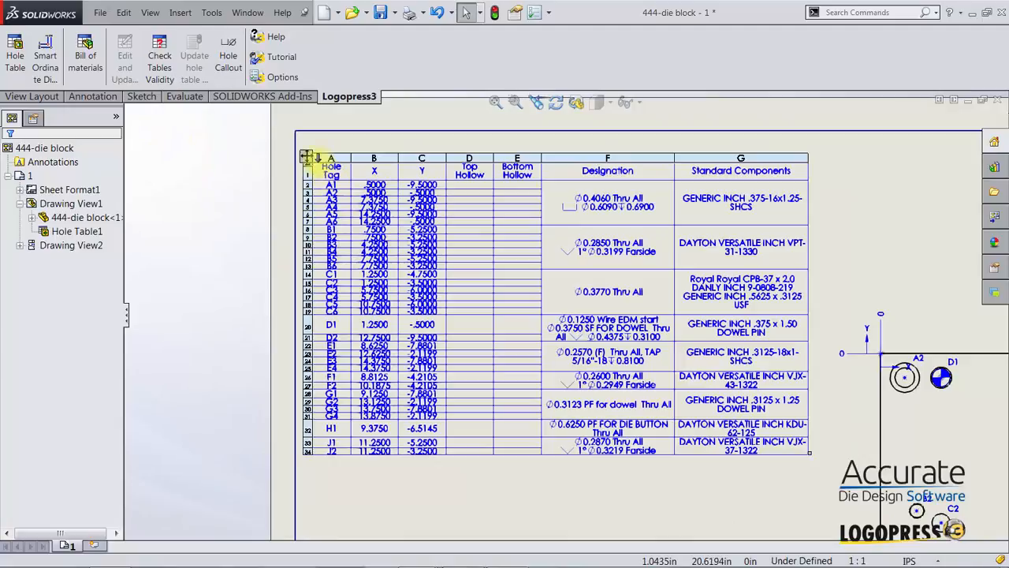
pyautogui.moveTo(306, 156); pyautogui.dragTo(288, 124)
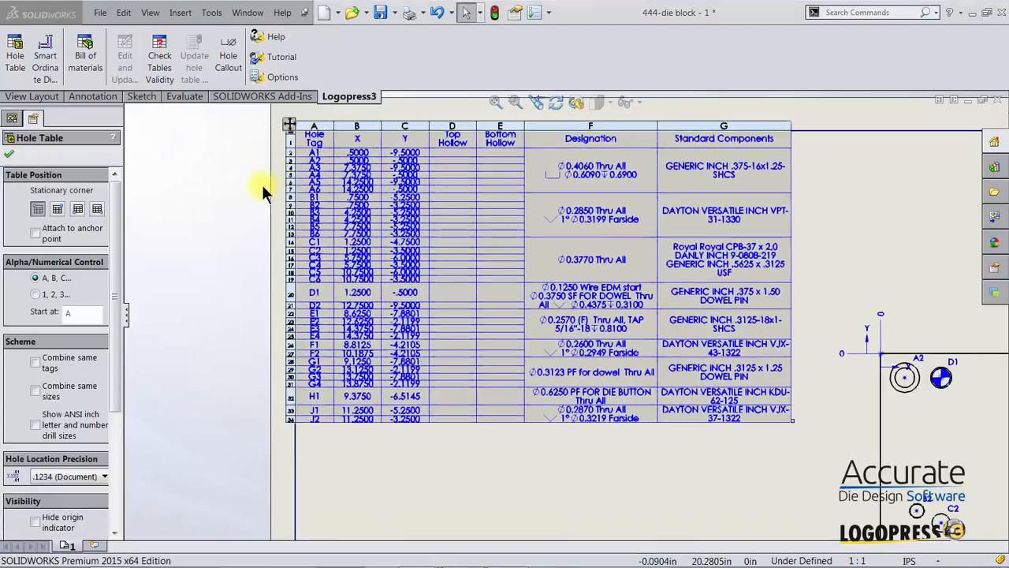
pyautogui.click(261, 263)
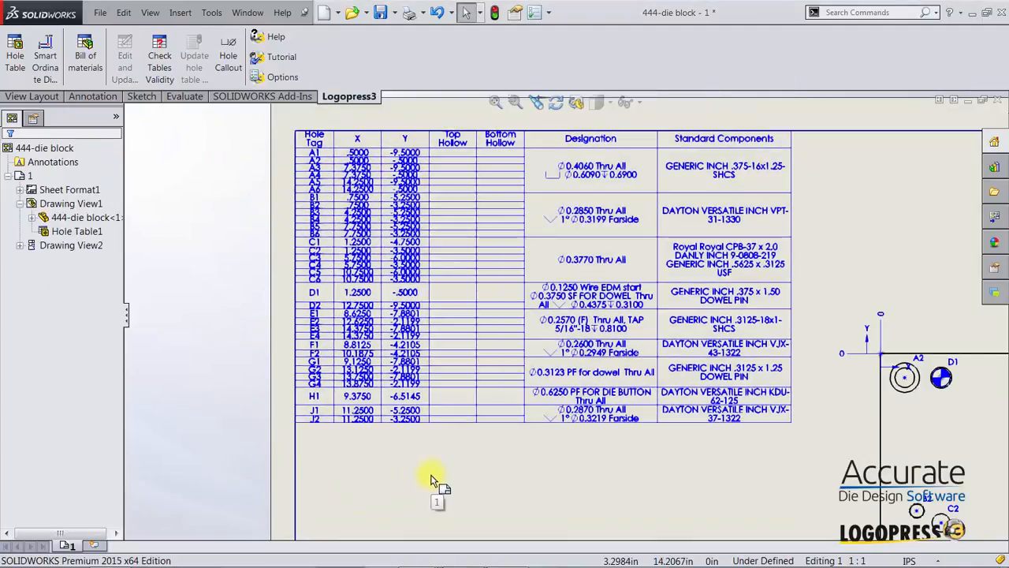
# Switch to the 444-tool assembly and show the complete tool, including its upper and middle parts
pyautogui.keyDown('ctrl'); pyautogui.moveTo(428, 476); pyautogui.dragTo(424, 474, button='middle'); pyautogui.keyUp('ctrl')
pyautogui.press('f')
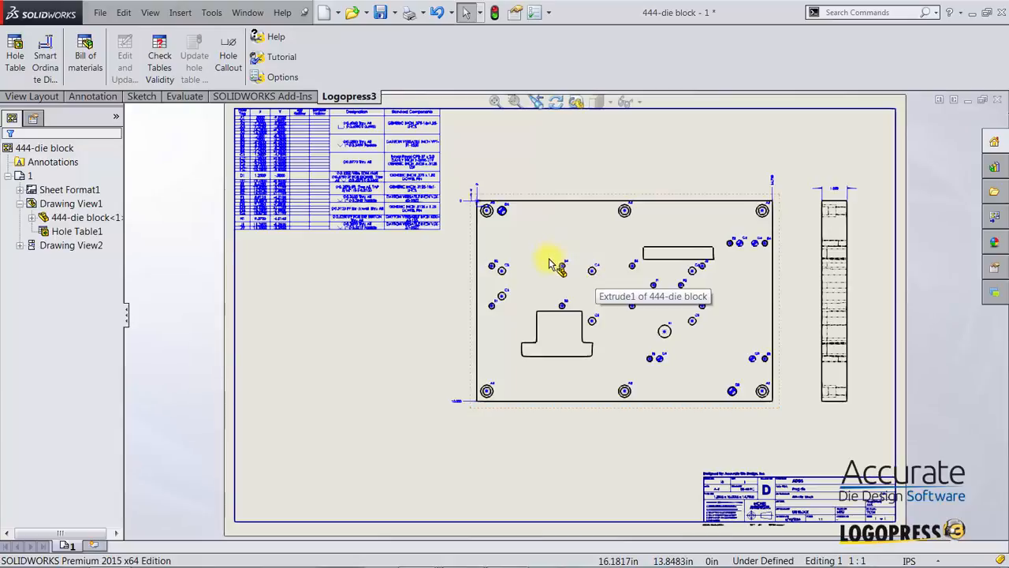
pyautogui.hotkey('ctrl', 'Tab')
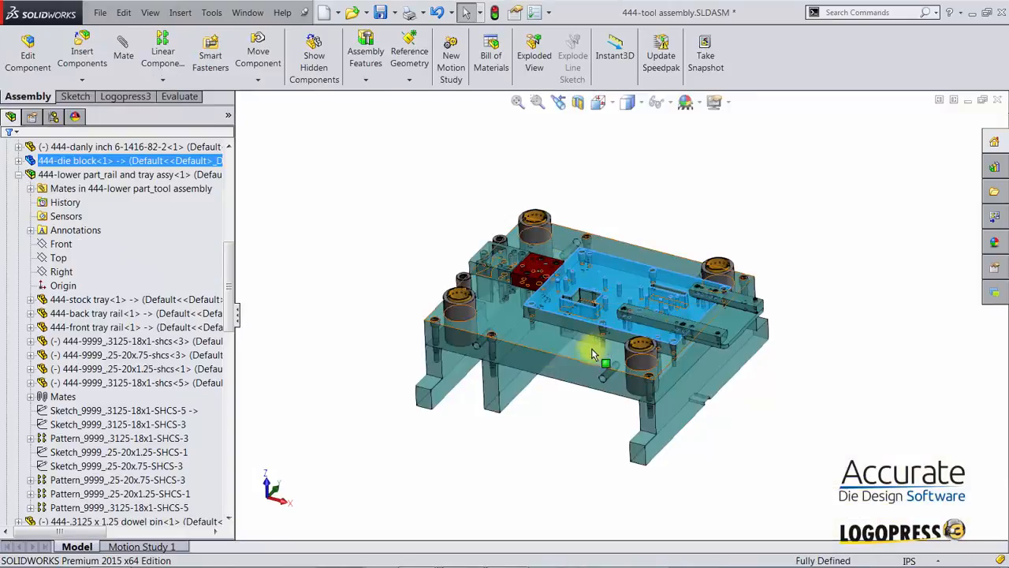
pyautogui.click(312, 262)
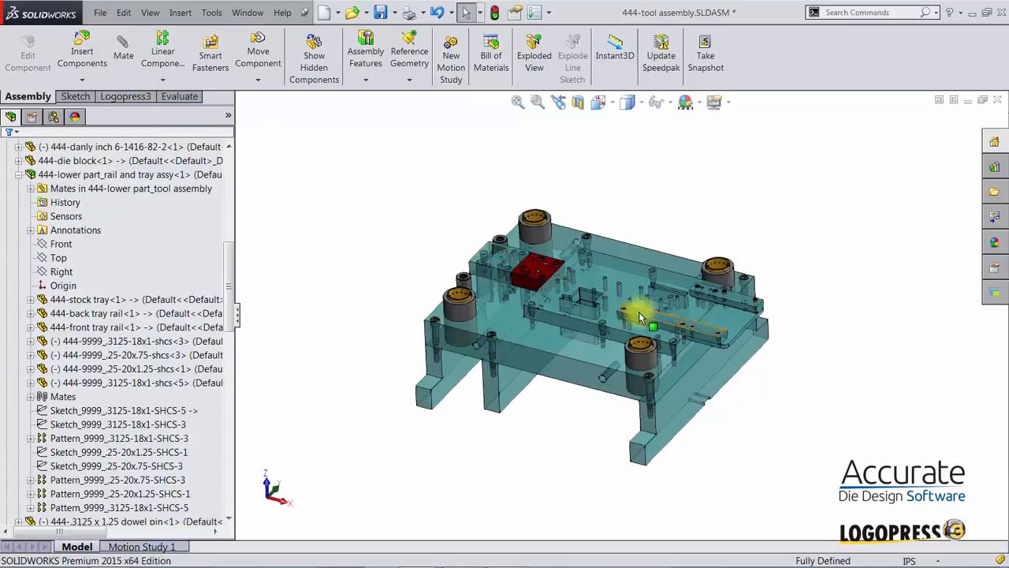
pyautogui.click(144, 99)
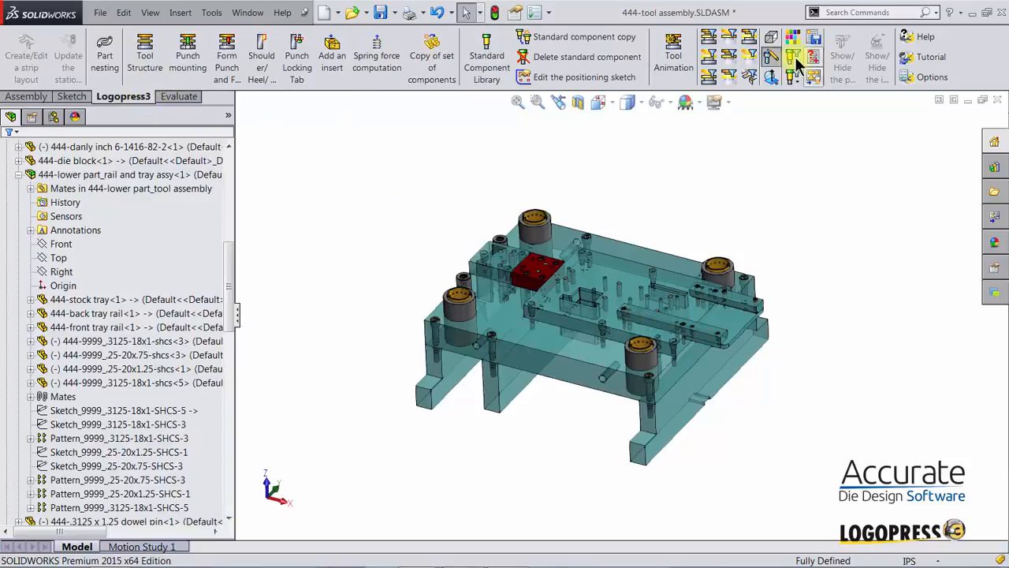
pyautogui.click(710, 39)
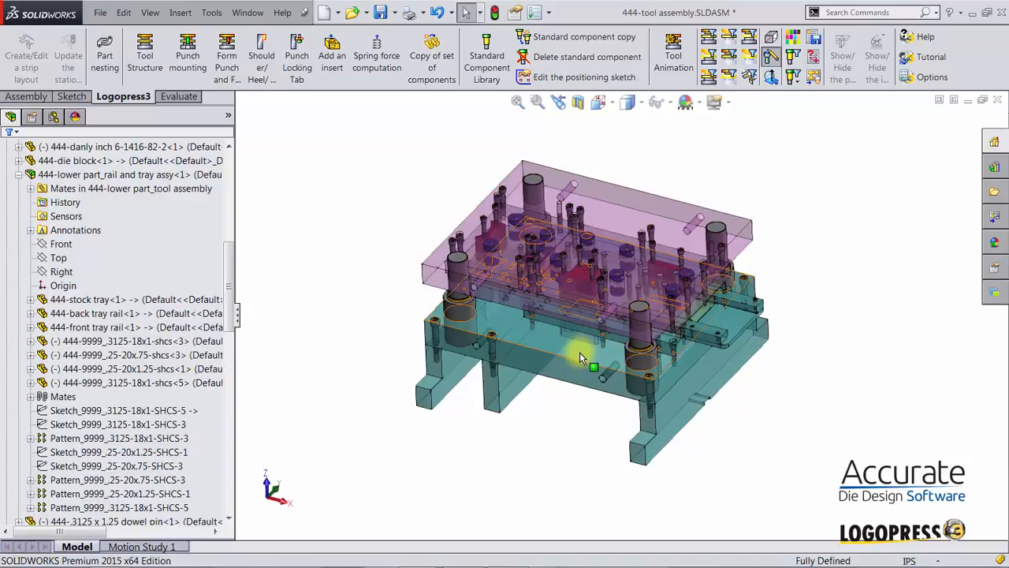
# Start a Logopress3 wire EDM start hole with the die block's top face as the reference face
pyautogui.moveTo(581, 339); pyautogui.dragTo(581, 289, button='middle')
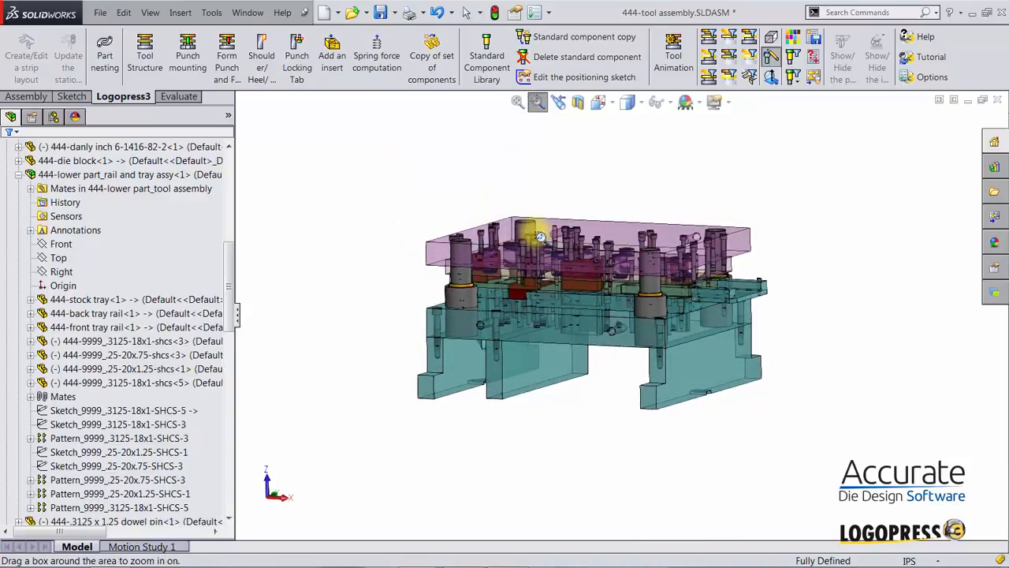
pyautogui.moveTo(531, 229); pyautogui.dragTo(594, 316)
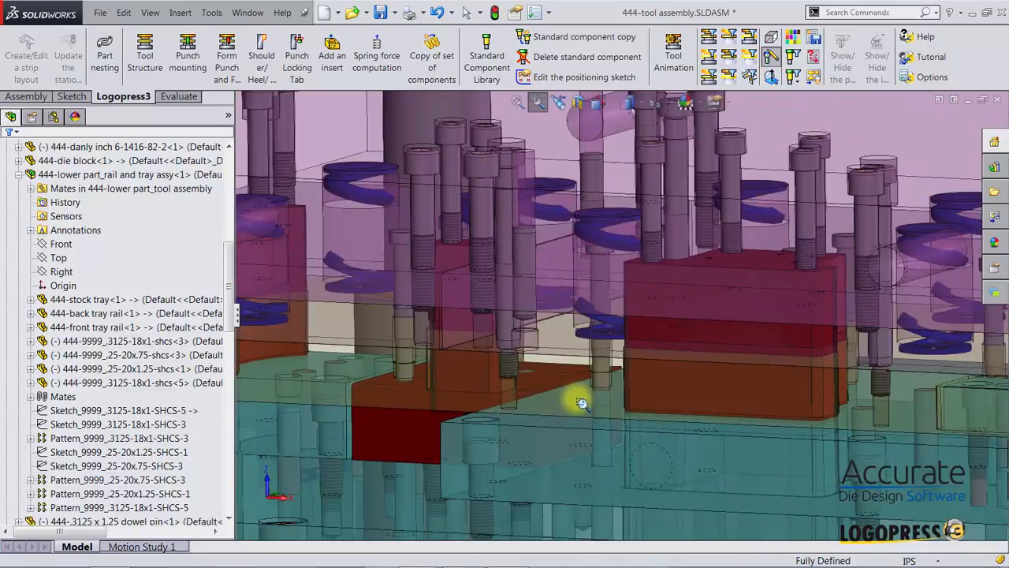
pyautogui.press('Escape')
pyautogui.moveTo(568, 440)
pyautogui.mouseDown(button='middle')
pyautogui.moveTo(556, 423)
pyautogui.moveTo(555, 435)
pyautogui.moveTo(562, 424)
pyautogui.mouseUp(button='middle')
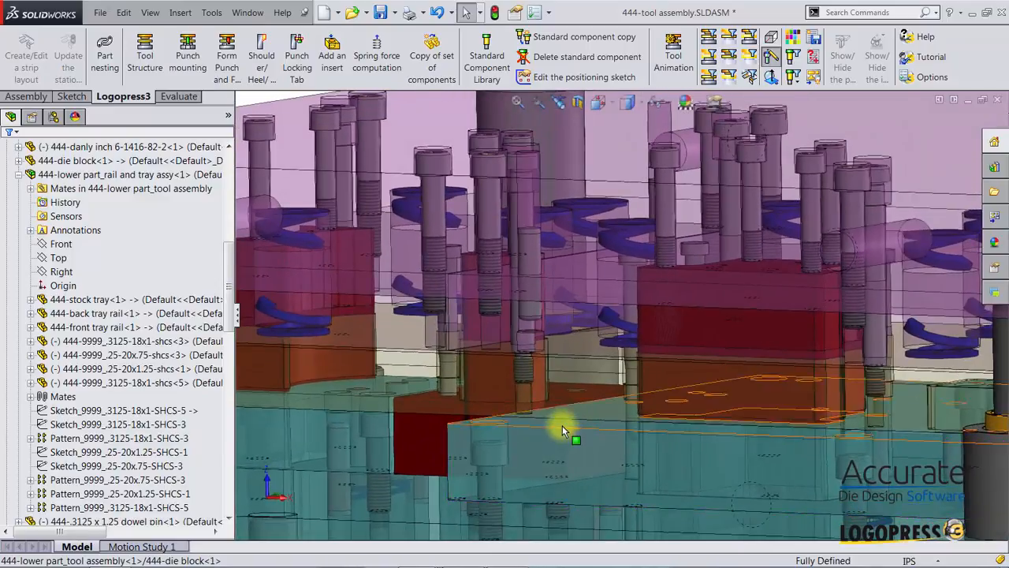
pyautogui.scroll(-3, 562, 424)
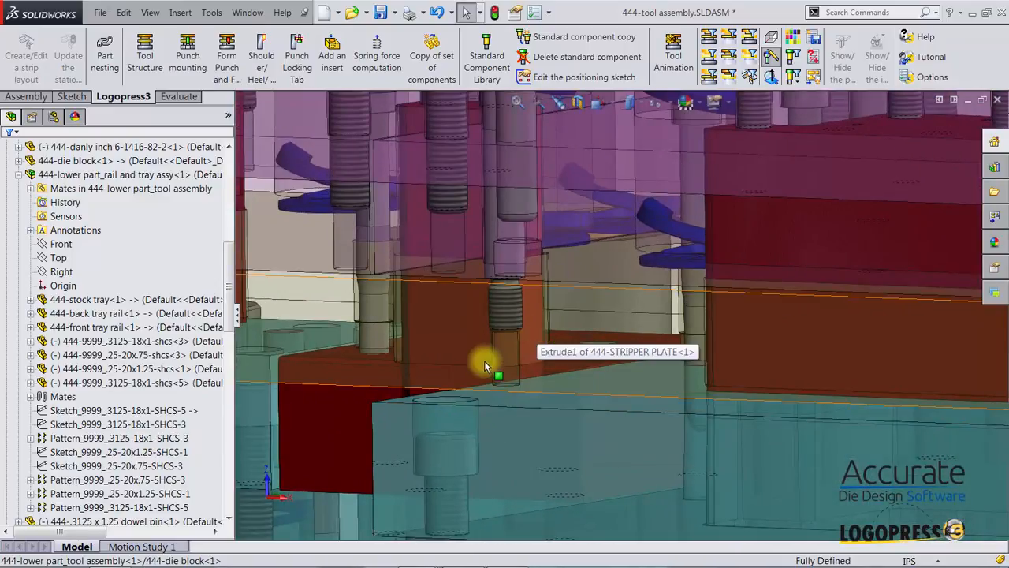
pyautogui.click(488, 57)
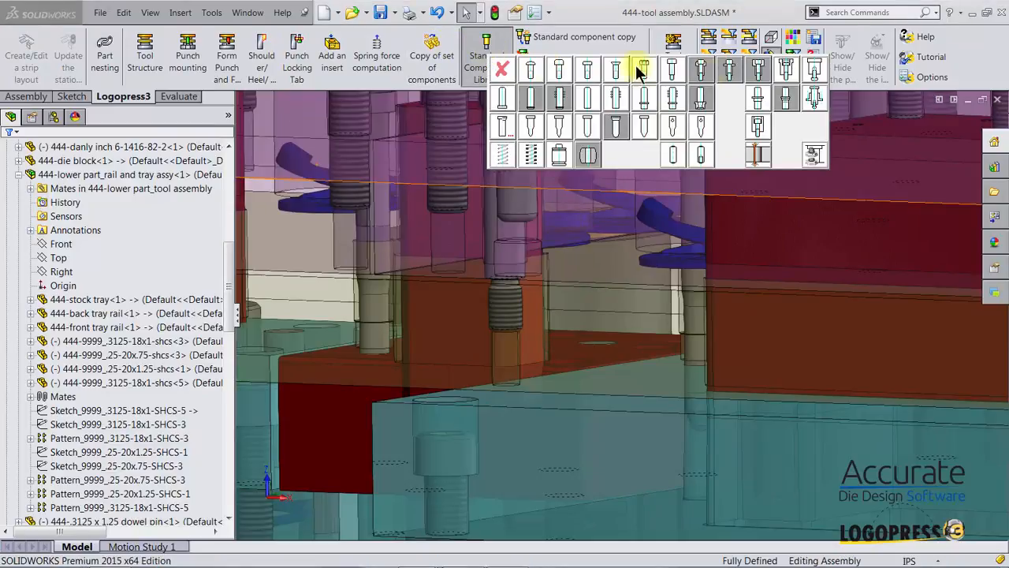
pyautogui.click(757, 155)
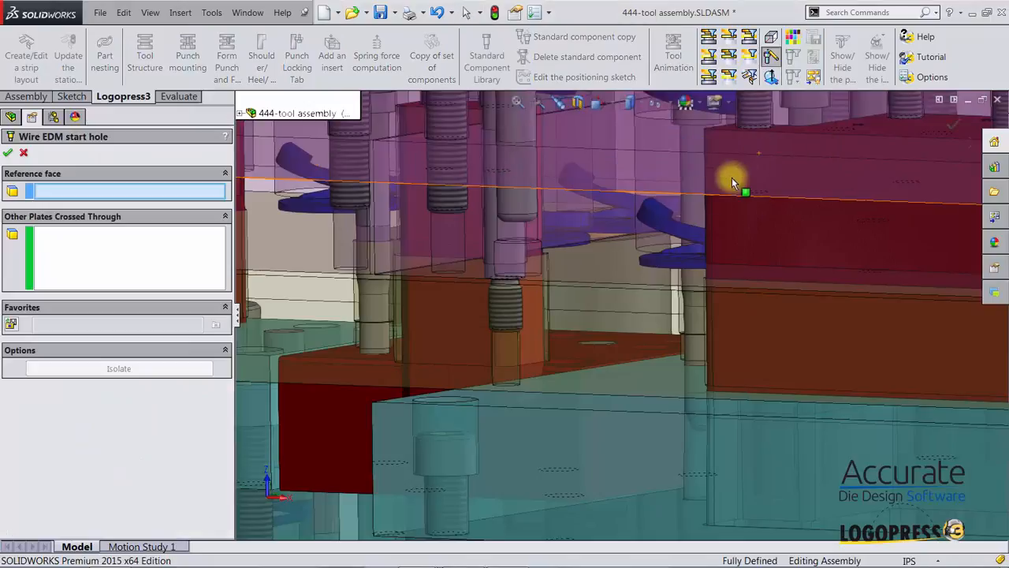
pyautogui.click(497, 397)
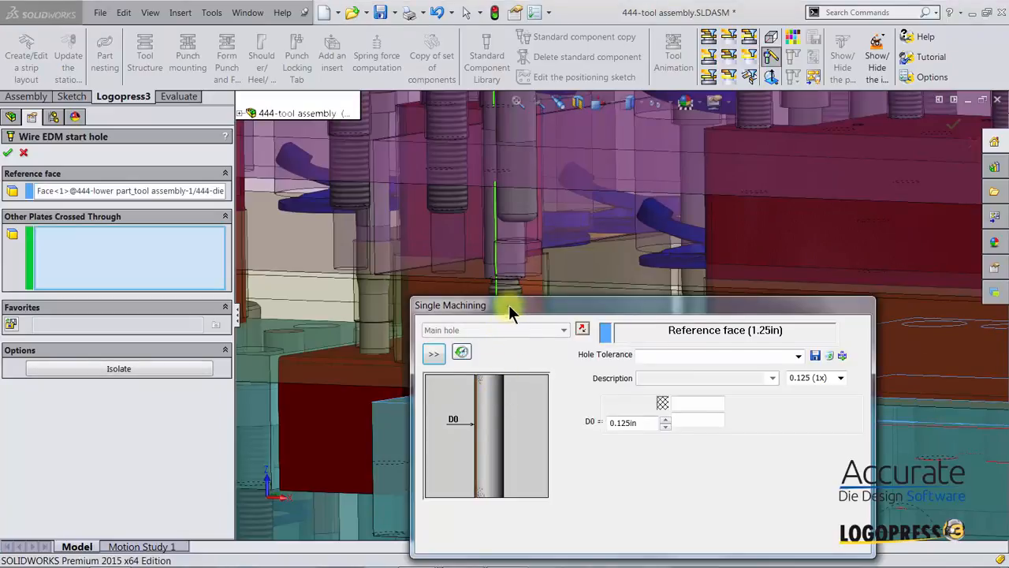
pyautogui.moveTo(509, 304); pyautogui.dragTo(646, 102)
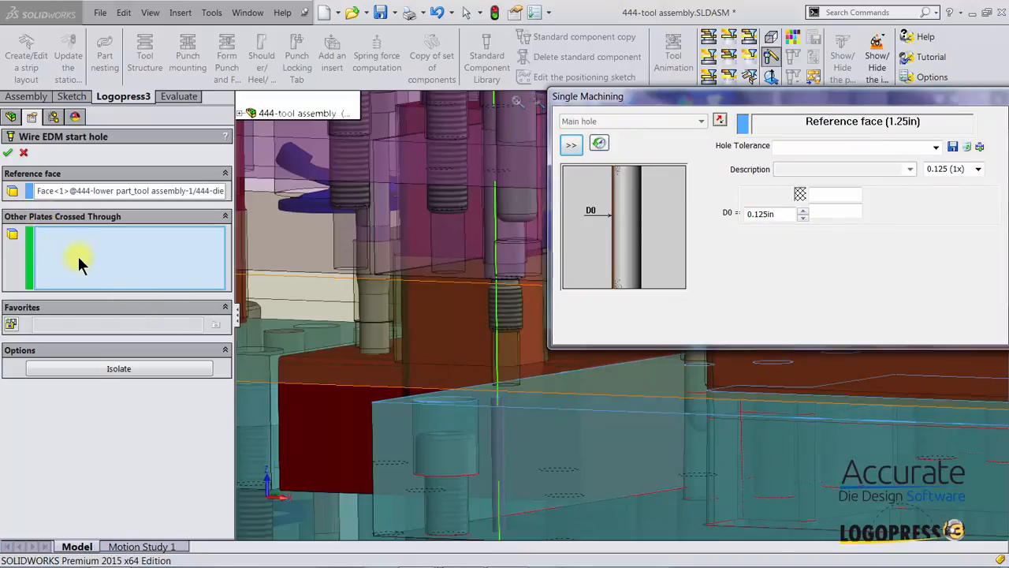
# Add the stripper plate and punch retainer as other plates crossed through, and accept the 0.125 in wire EDM start hole
pyautogui.click(463, 348)
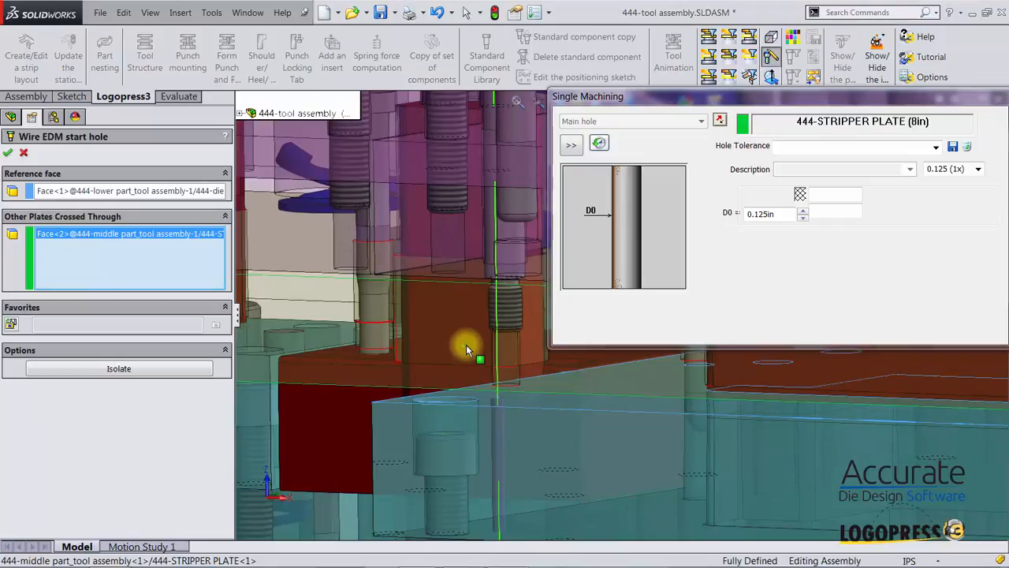
pyautogui.moveTo(534, 382); pyautogui.dragTo(535, 373, button='middle')
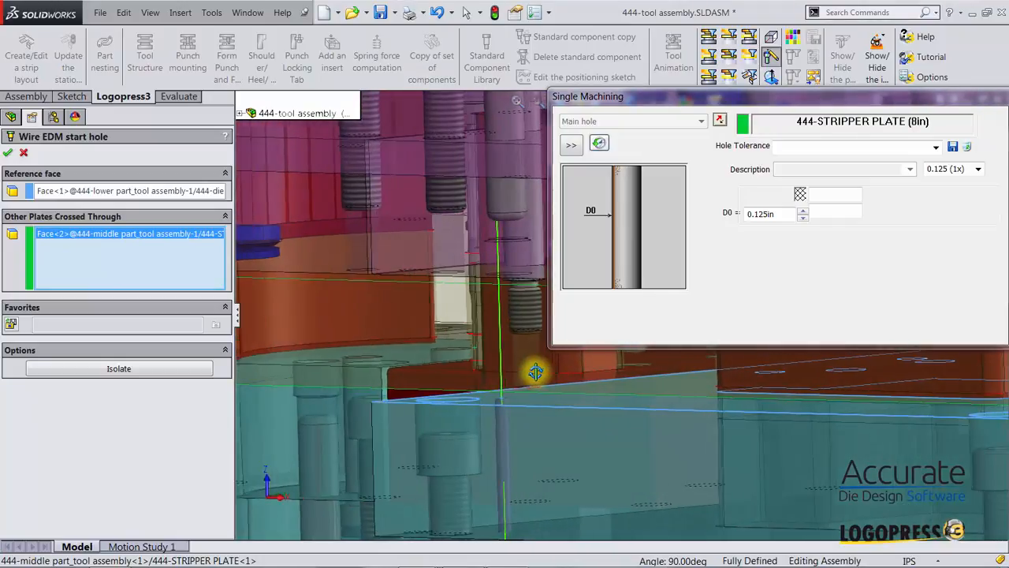
pyautogui.click(476, 251)
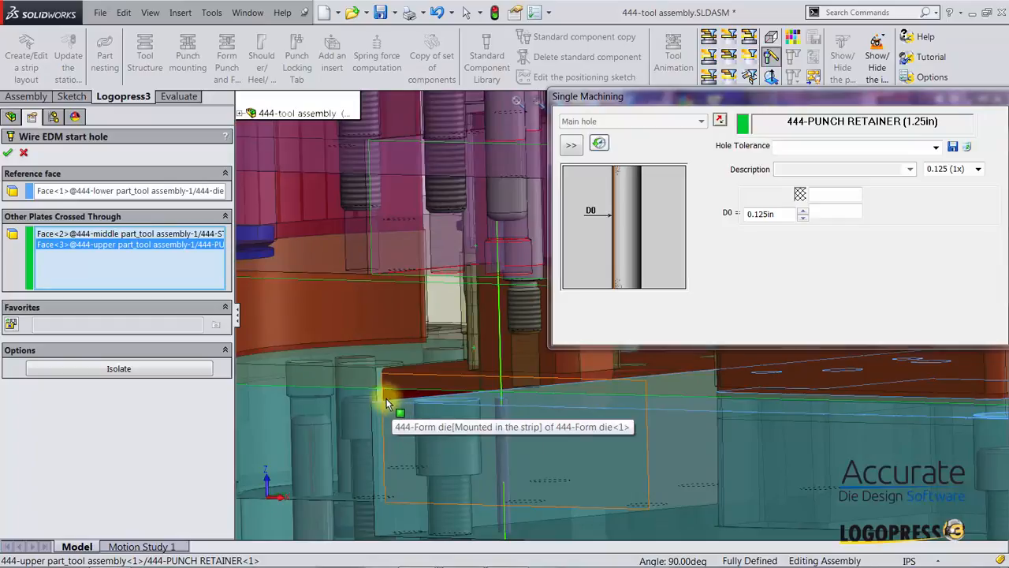
pyautogui.click(146, 234)
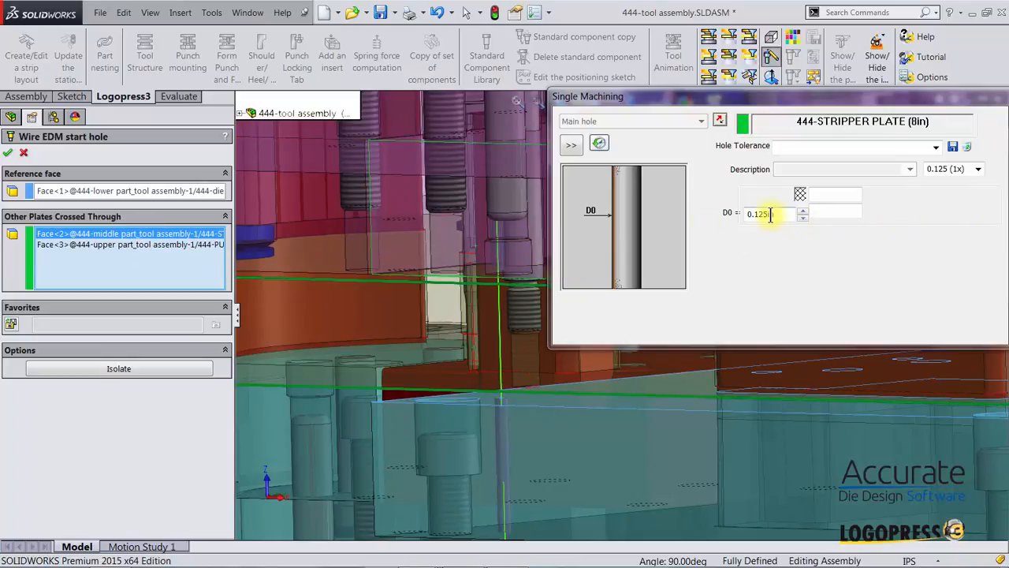
pyautogui.click(87, 192)
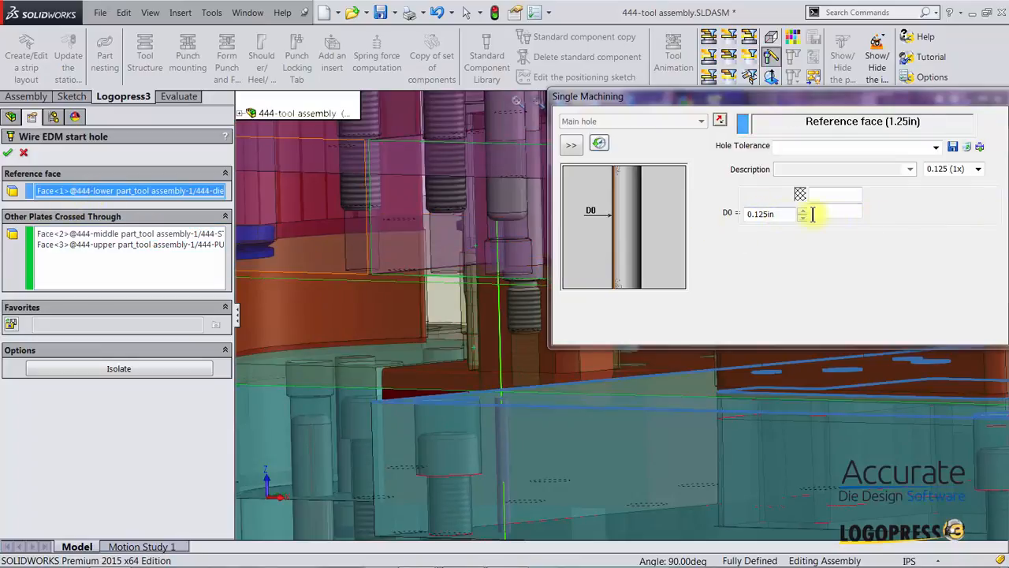
pyautogui.click(10, 154)
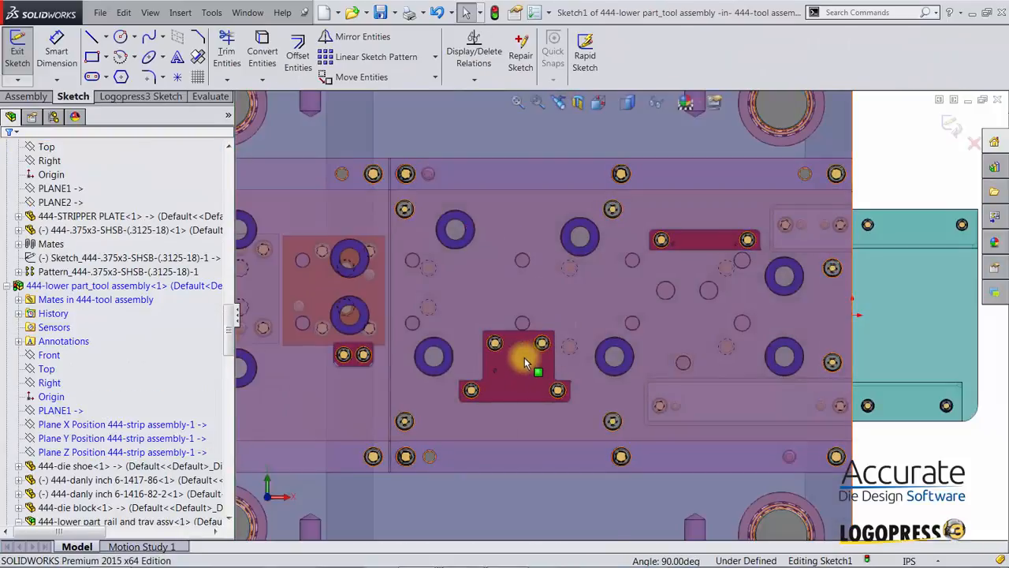
# Place one sketch point in the lower part of the T-shaped punch and one near the middle of the narrow rectangular punch
pyautogui.press('s')
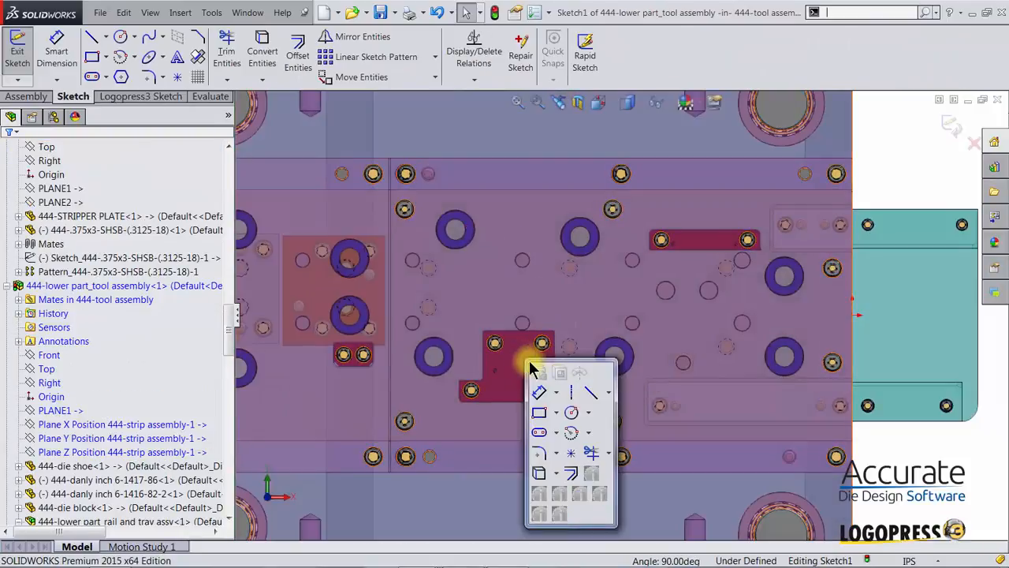
pyautogui.click(570, 455)
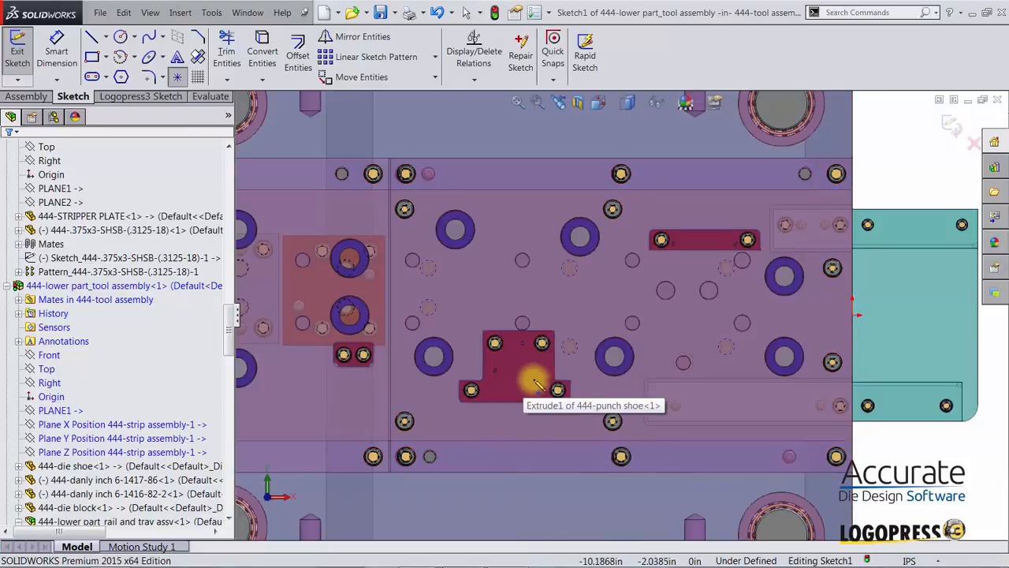
pyautogui.click(513, 393)
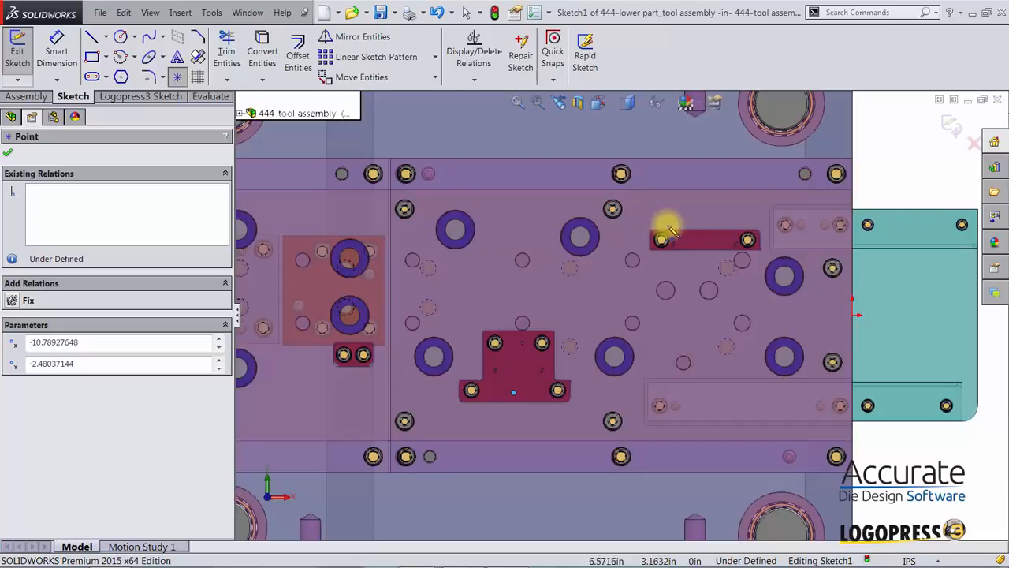
pyautogui.click(705, 237)
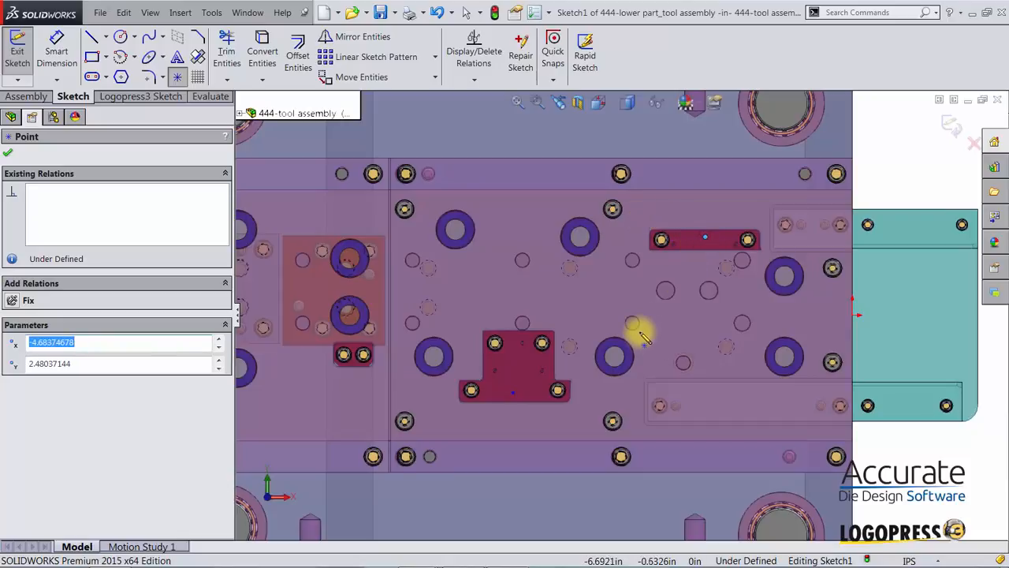
pyautogui.press('Escape')
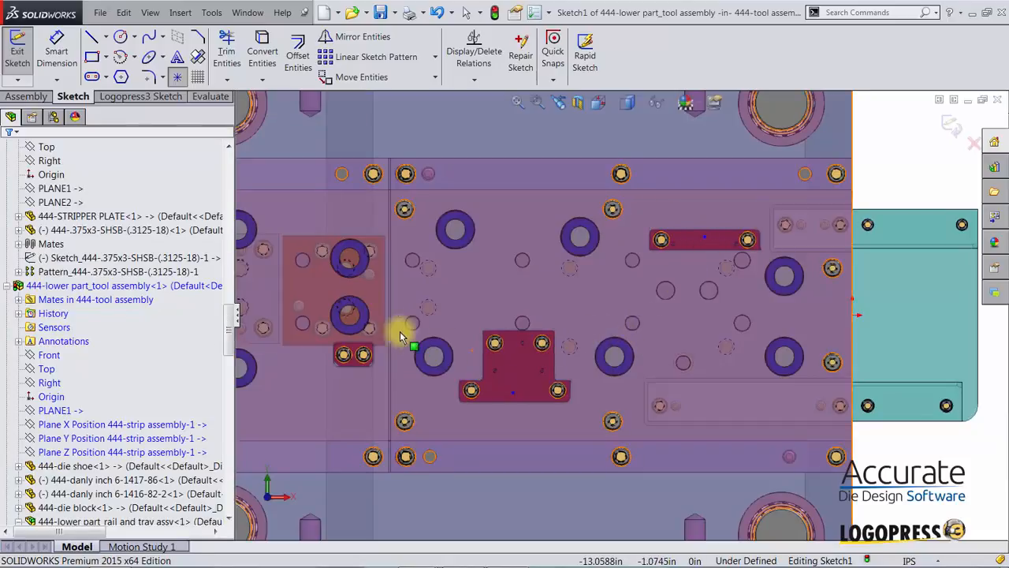
# Show the model with hidden lines visible and align the T-shaped punch's sketch point vertically with the midpoint of its lower edge
pyautogui.moveTo(387, 313); pyautogui.dragTo(437, 353, button='right')
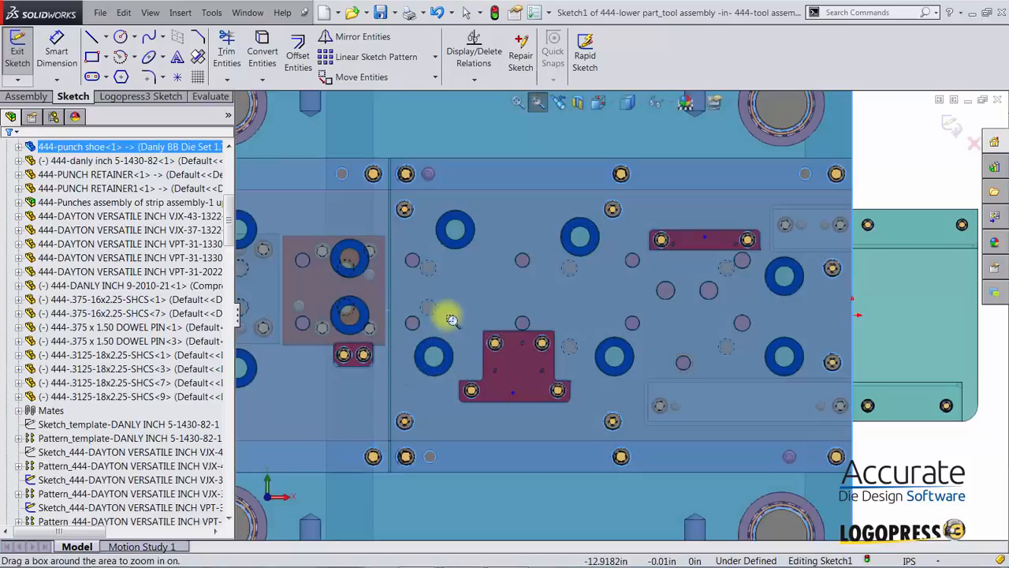
pyautogui.moveTo(447, 315); pyautogui.dragTo(593, 426)
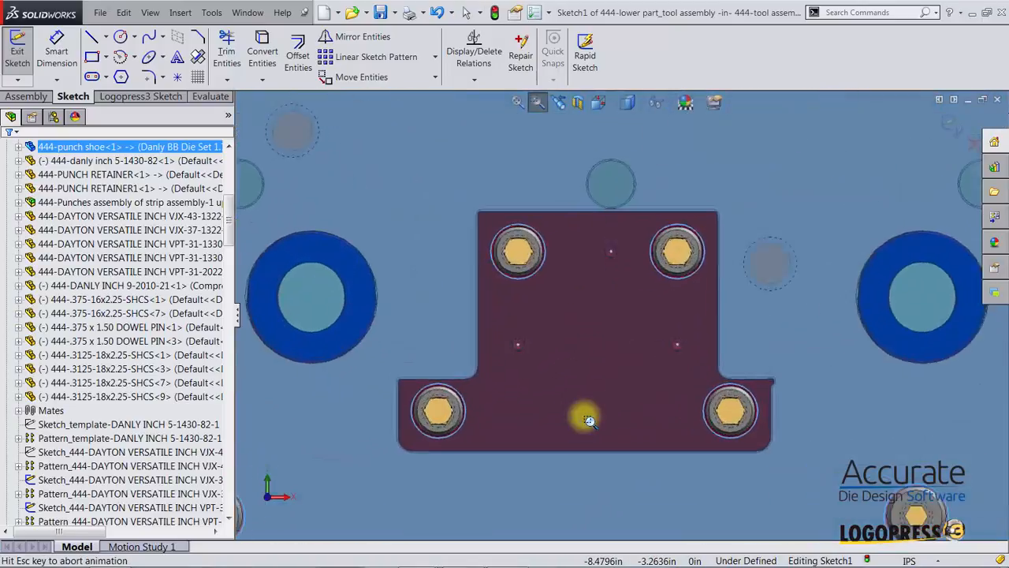
pyautogui.press('Escape')
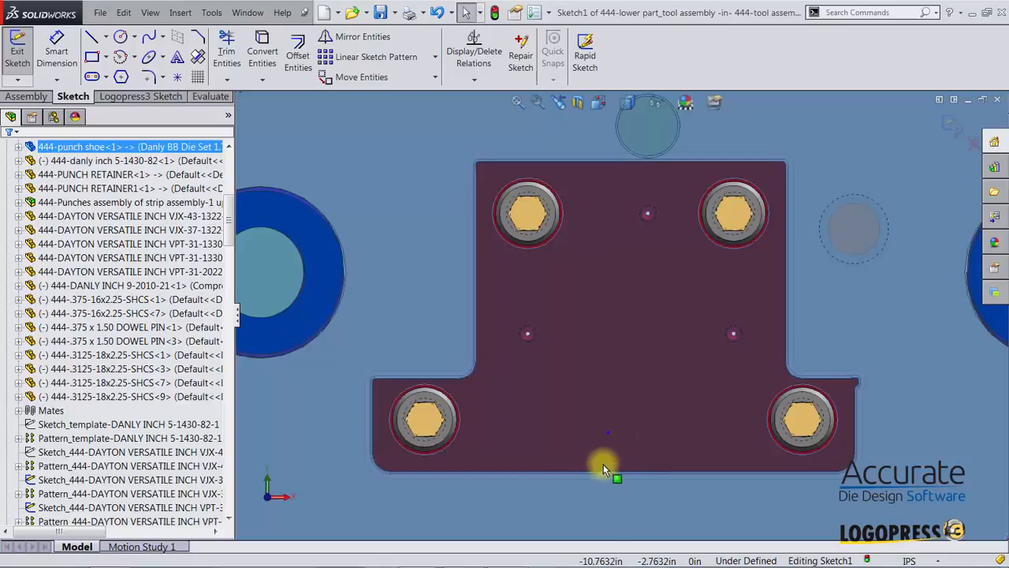
pyautogui.click(606, 435)
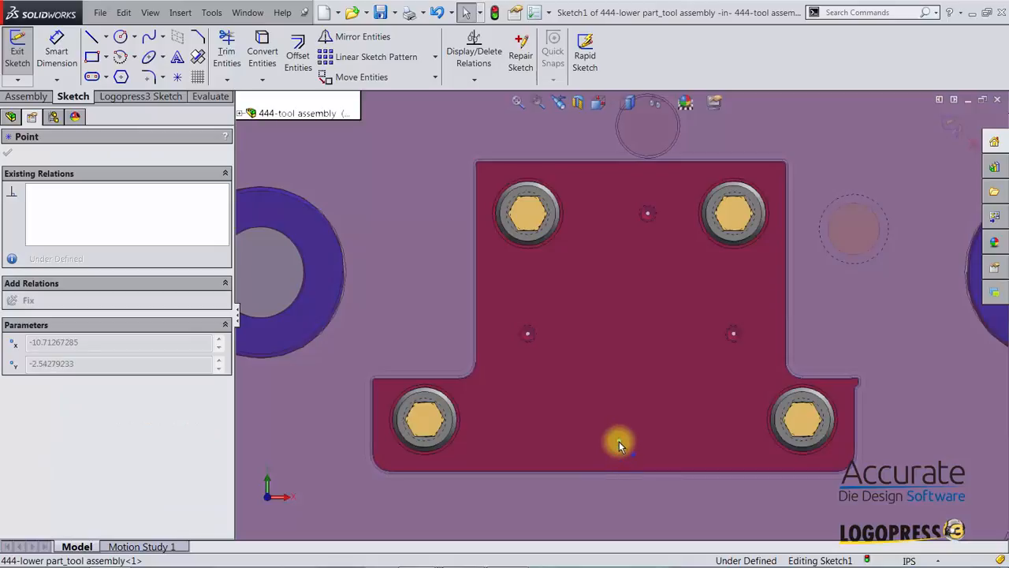
pyautogui.click(612, 436)
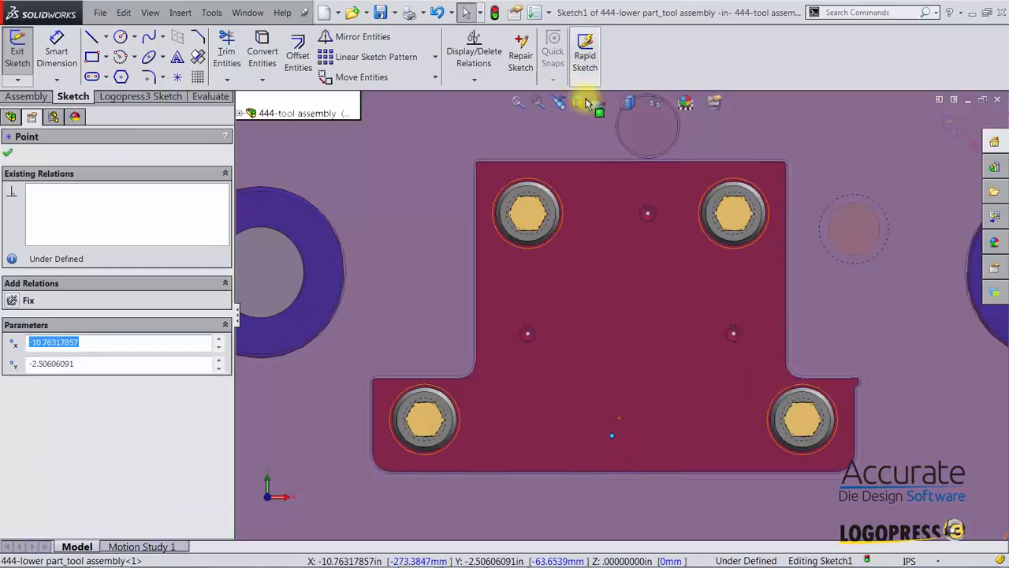
pyautogui.click(628, 105)
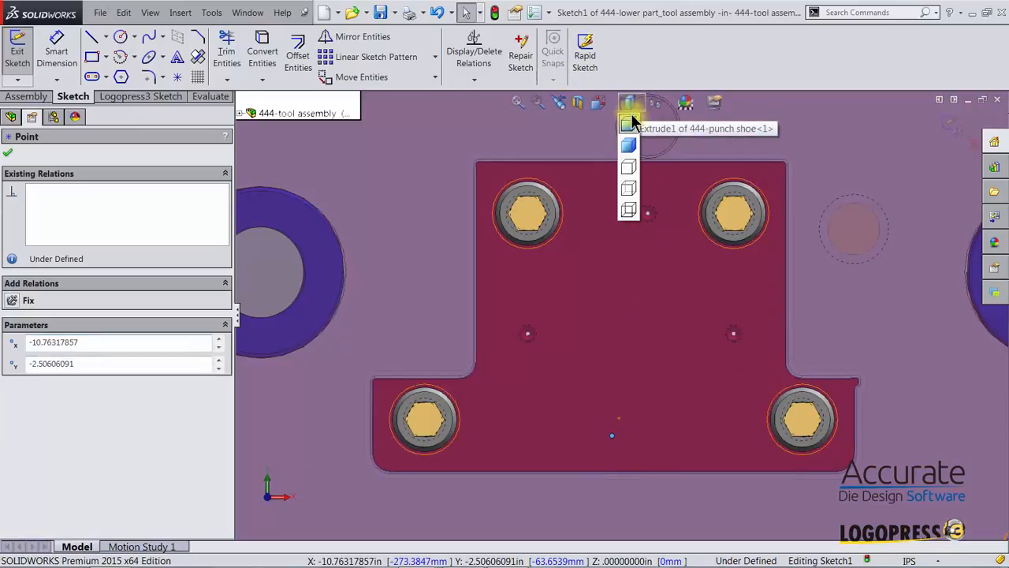
pyautogui.click(627, 189)
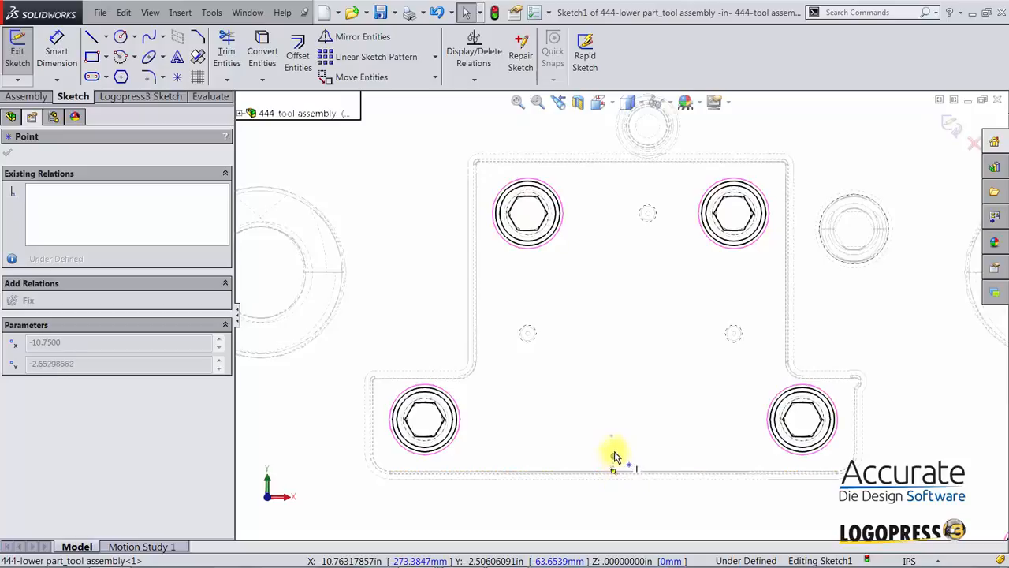
pyautogui.moveTo(614, 438); pyautogui.dragTo(613, 437)
# Dimension the T-shaped punch's sketch point 0.25 in from the lower edge
pyautogui.click(665, 402)
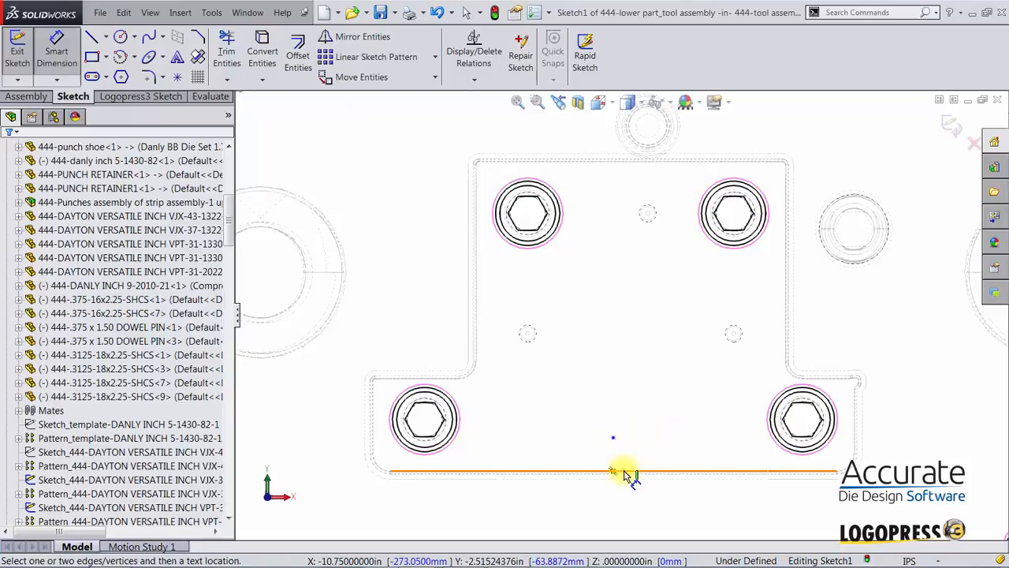
pyautogui.click(623, 472)
pyautogui.click(613, 438)
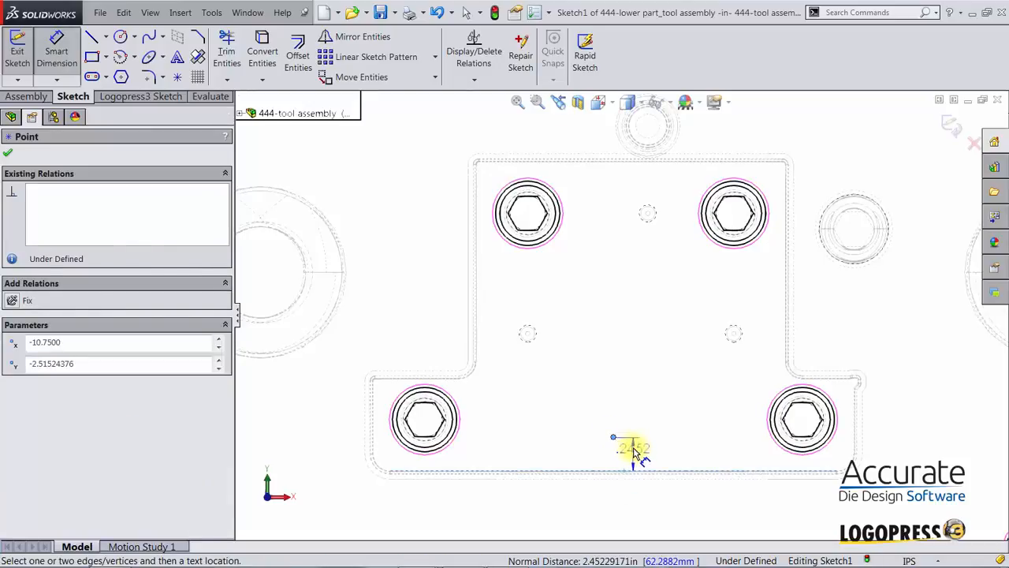
pyautogui.click(638, 449)
pyautogui.write('.25')
pyautogui.press('Return')
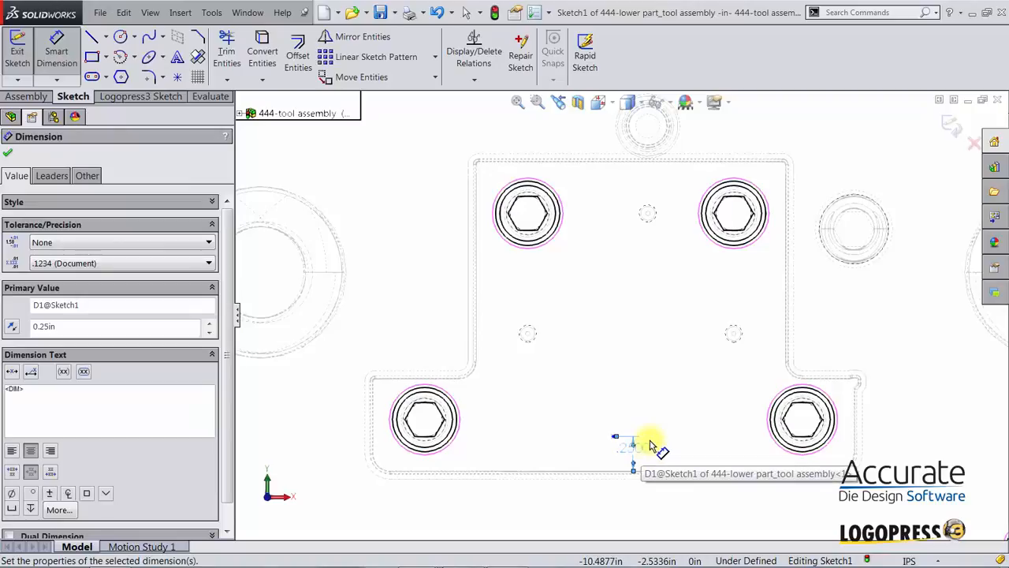
pyautogui.press('Escape')
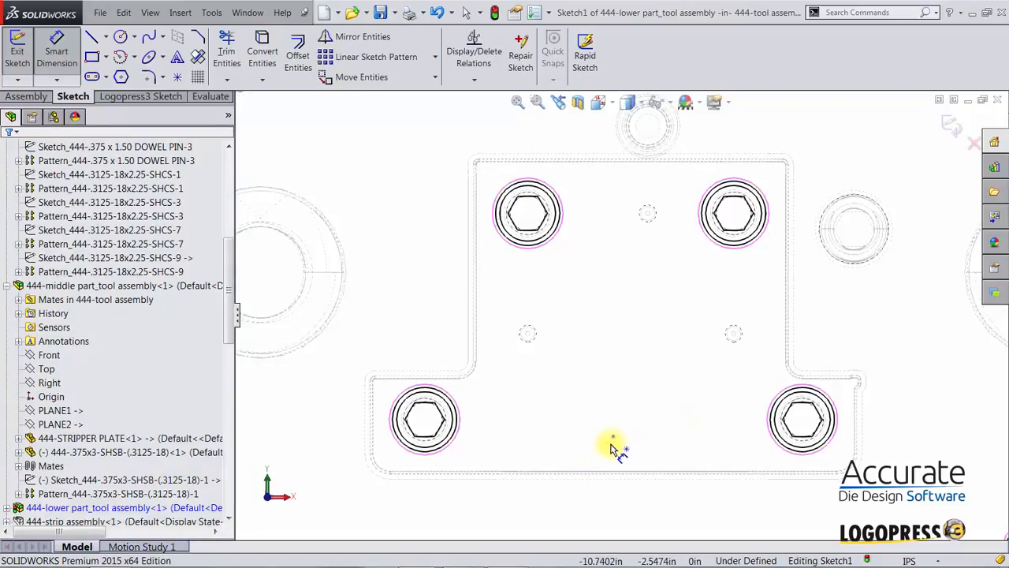
# Move the narrow rectangular punch's sketch point into vertical alignment with the midpoint of the punch's upper edge
pyautogui.scroll(4, 656, 441)
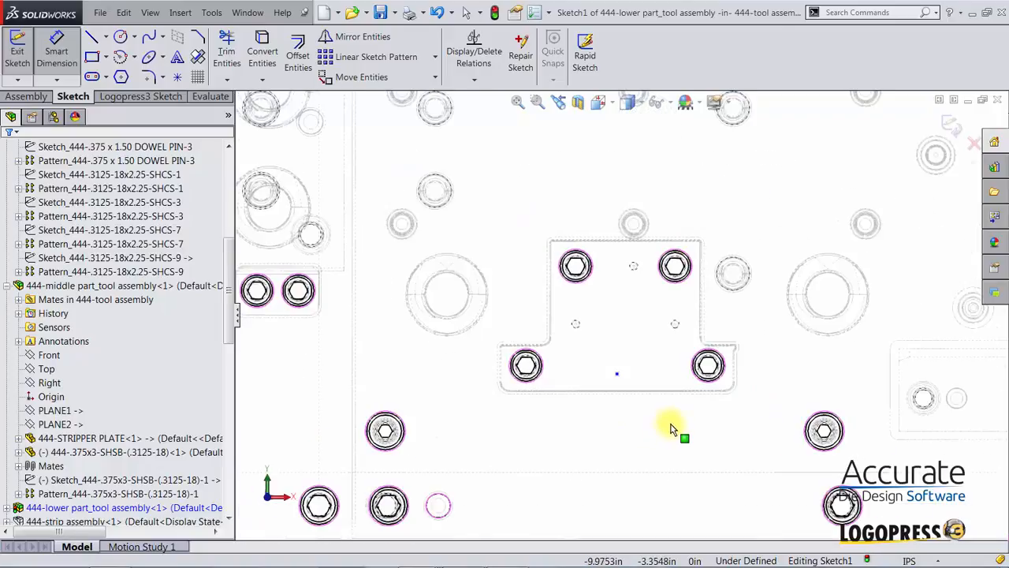
pyautogui.press('Escape')
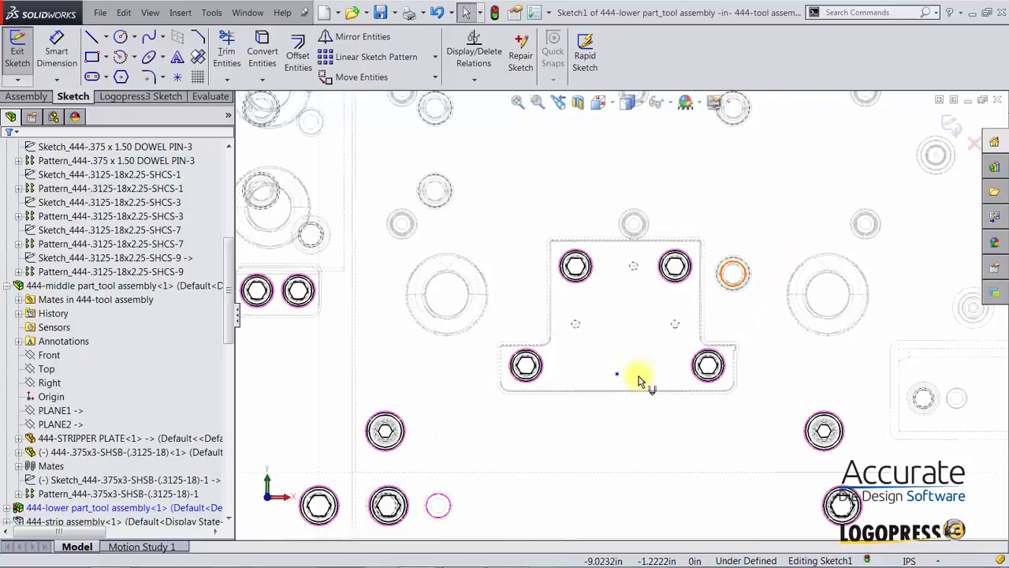
pyautogui.scroll(4, 637, 375)
pyautogui.scroll(-4, 752, 239)
pyautogui.scroll(2, 721, 289)
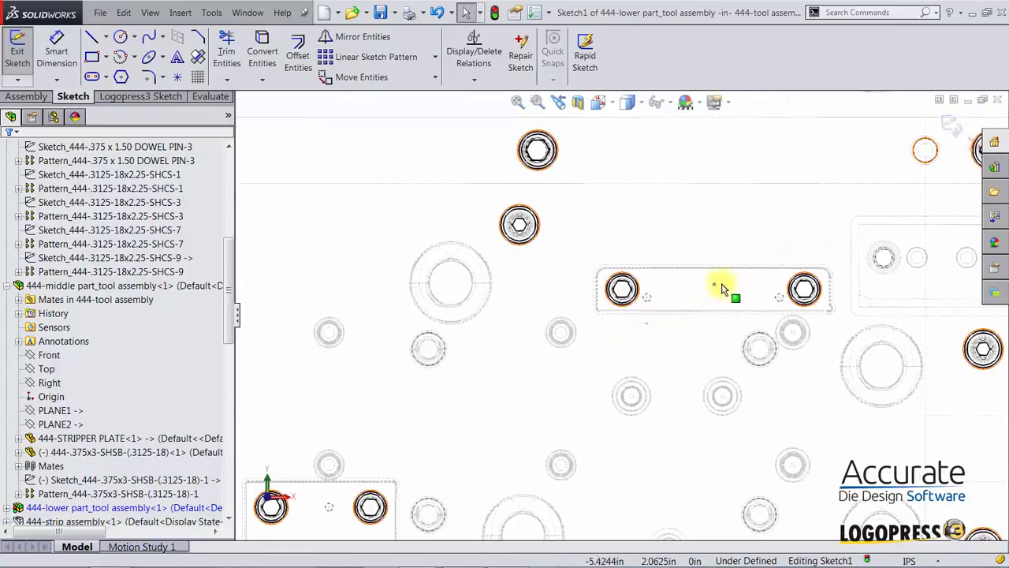
pyautogui.scroll(-8, 721, 283)
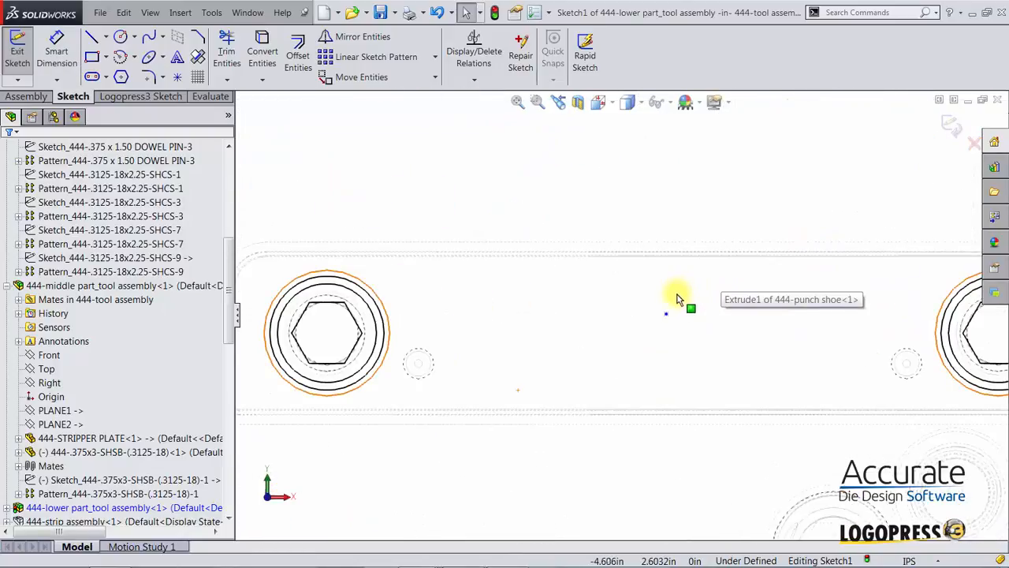
pyautogui.click(668, 315)
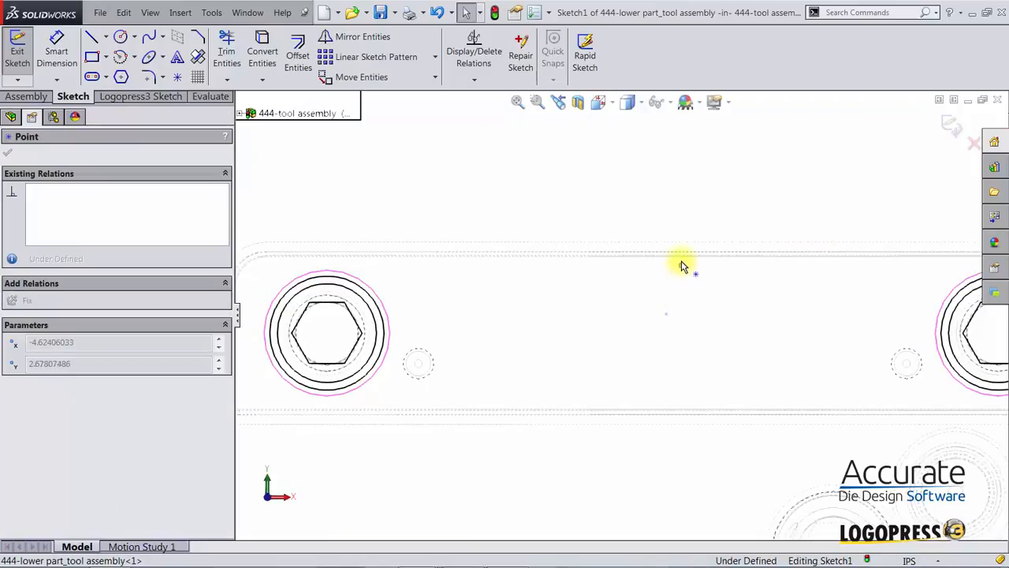
pyautogui.moveTo(663, 267); pyautogui.dragTo(666, 319)
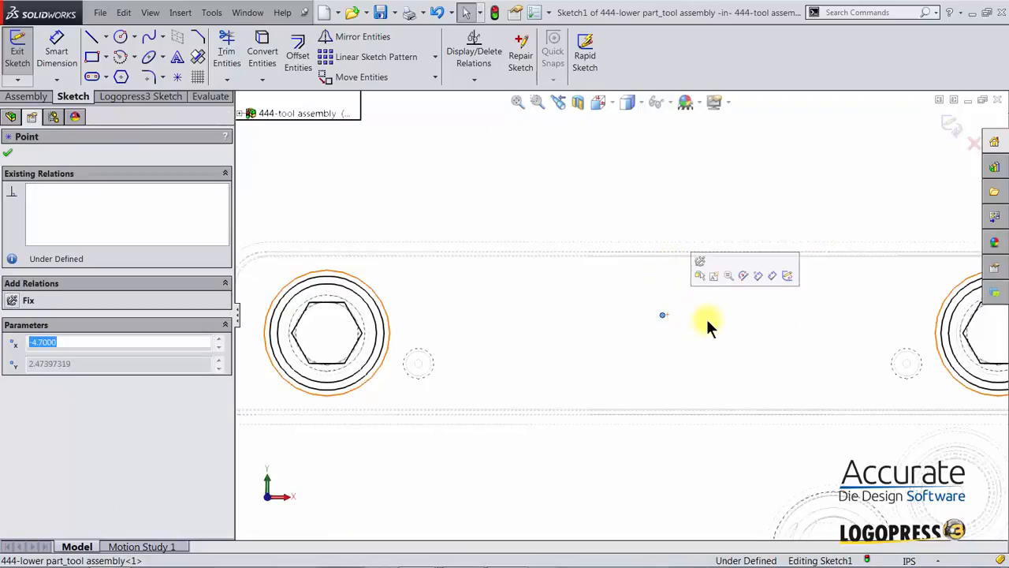
# Dimension the narrow rectangular punch's sketch point 0.25 in from the punch's upper edge
pyautogui.press('d')
pyautogui.click(675, 260)
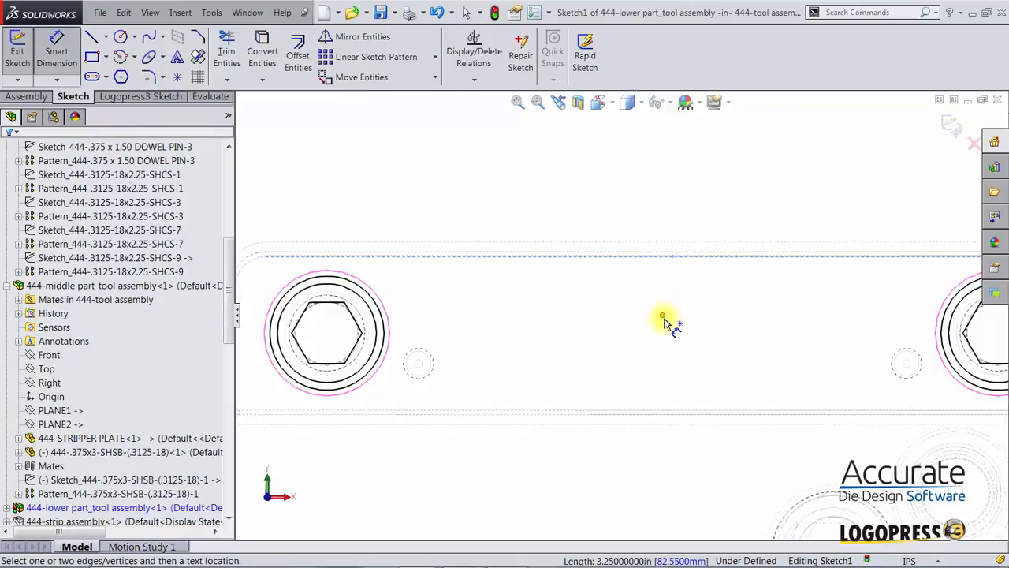
pyautogui.click(666, 319)
pyautogui.click(689, 292)
pyautogui.write('.25')
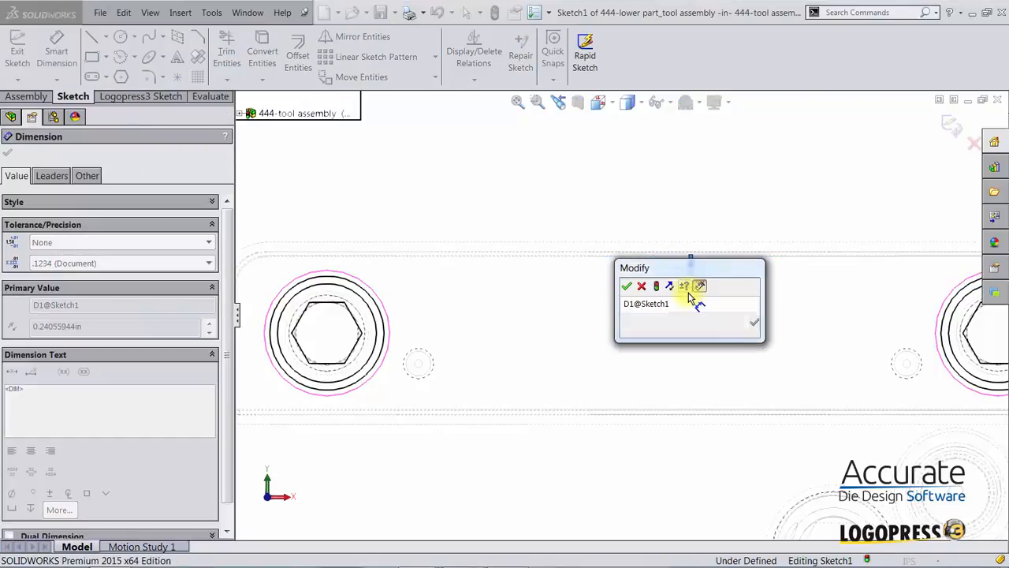
pyautogui.press('Return')
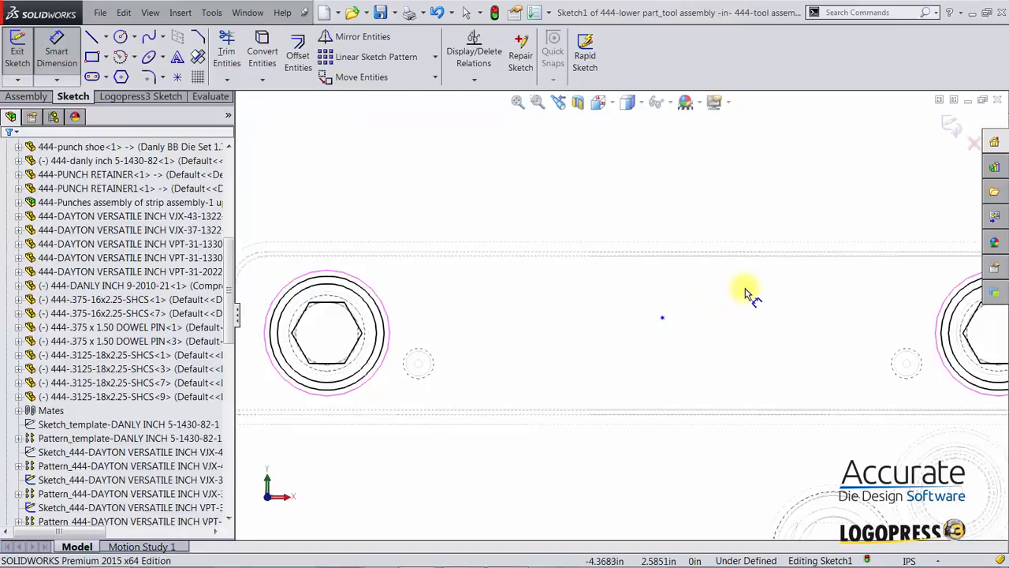
# Return the model display to shaded with edges and exit the start hole sketch
pyautogui.scroll(1, 745, 289)
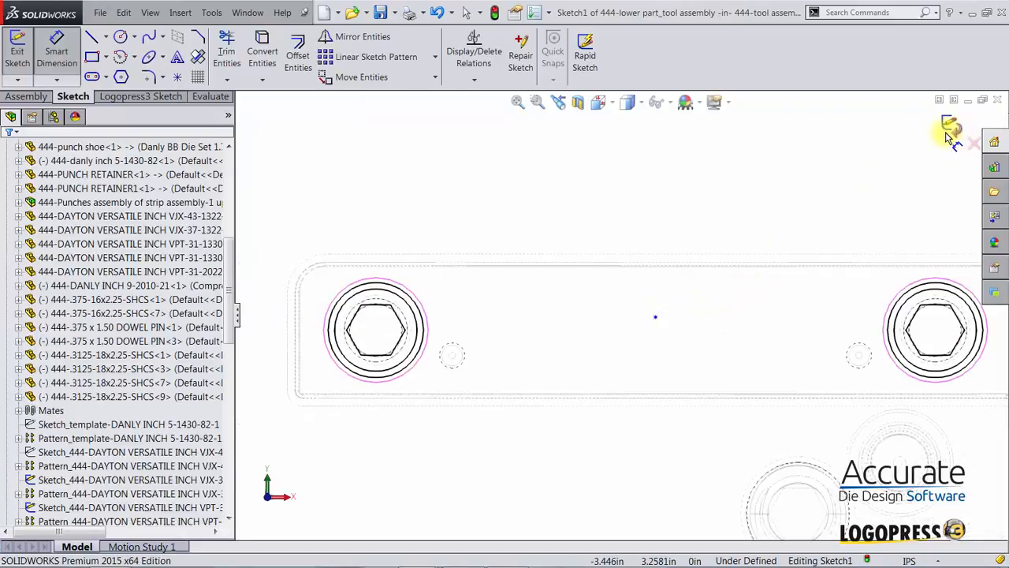
pyautogui.click(630, 102)
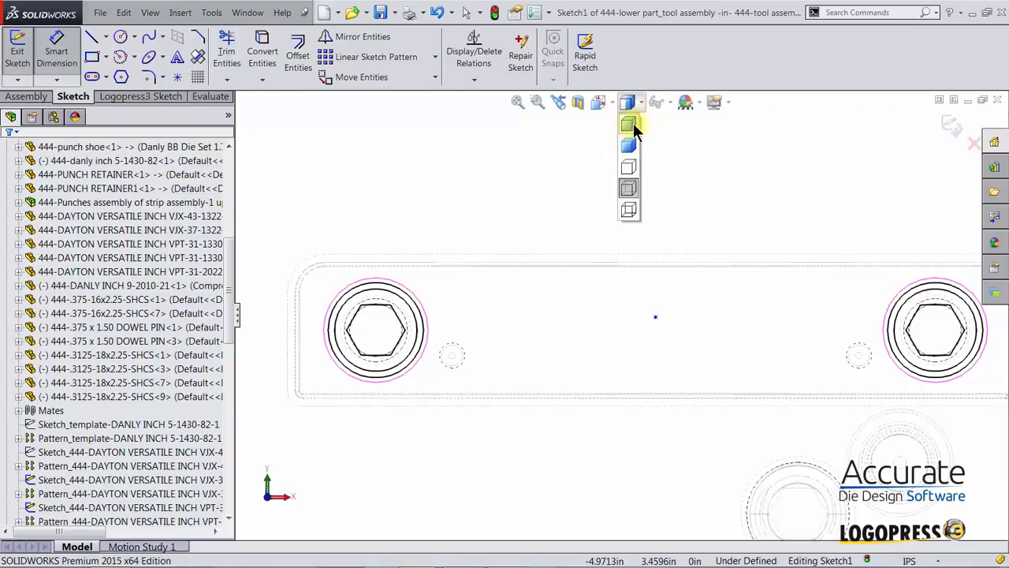
pyautogui.click(631, 126)
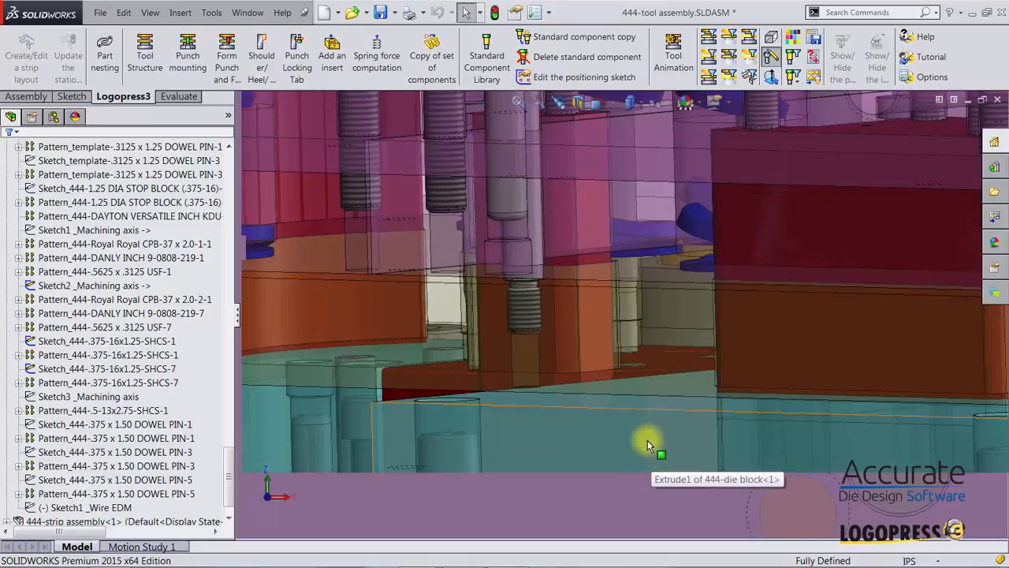
# Start another wire EDM start hole from the standard components, using the top face of 444-DIE BLOCK1 below the hourglass-shaped punch as reference face
pyautogui.scroll(-2, 640, 394)
pyautogui.scroll(3, 639, 390)
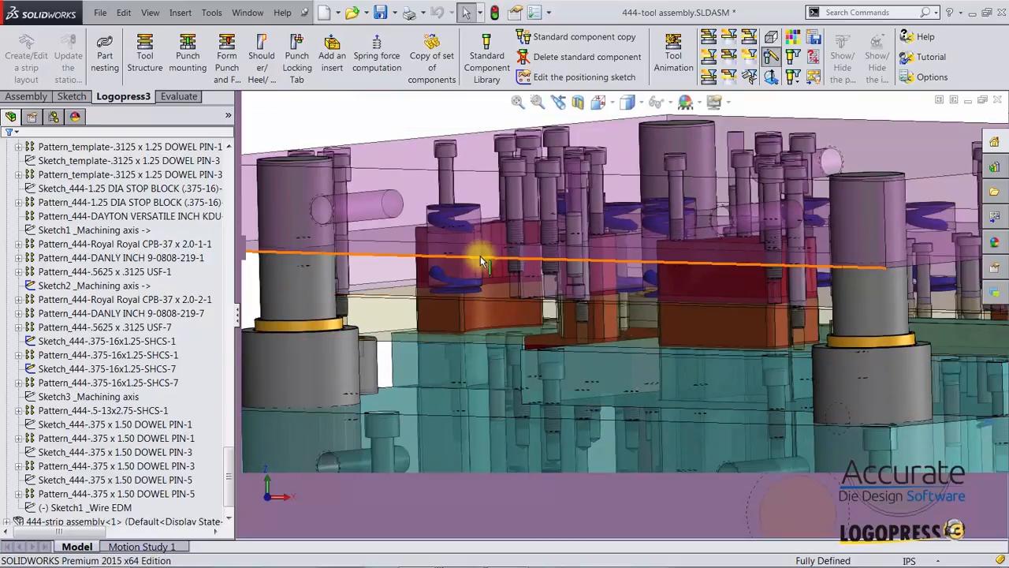
pyautogui.scroll(-2, 498, 276)
pyautogui.scroll(4, 498, 276)
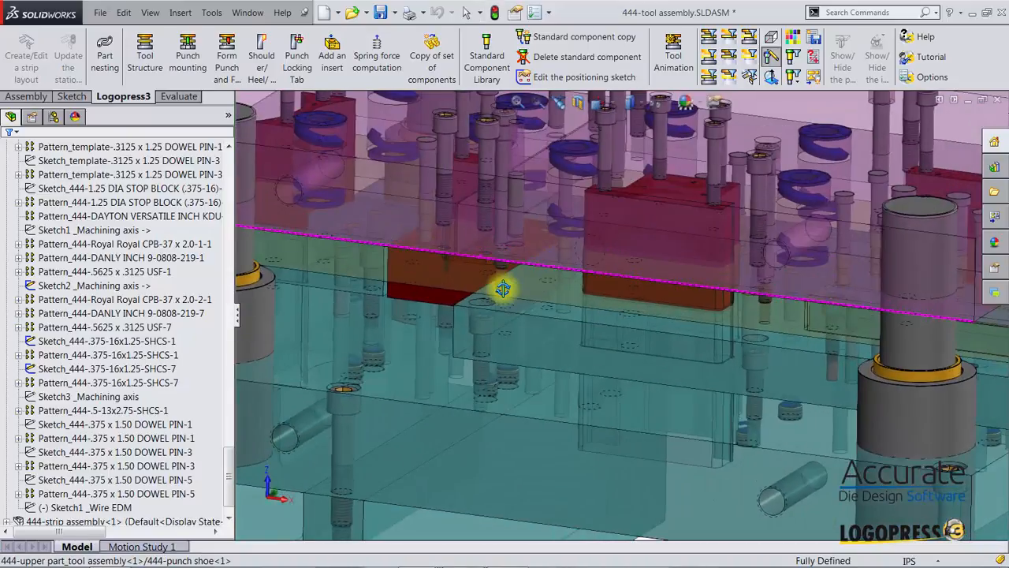
pyautogui.scroll(-3, 448, 198)
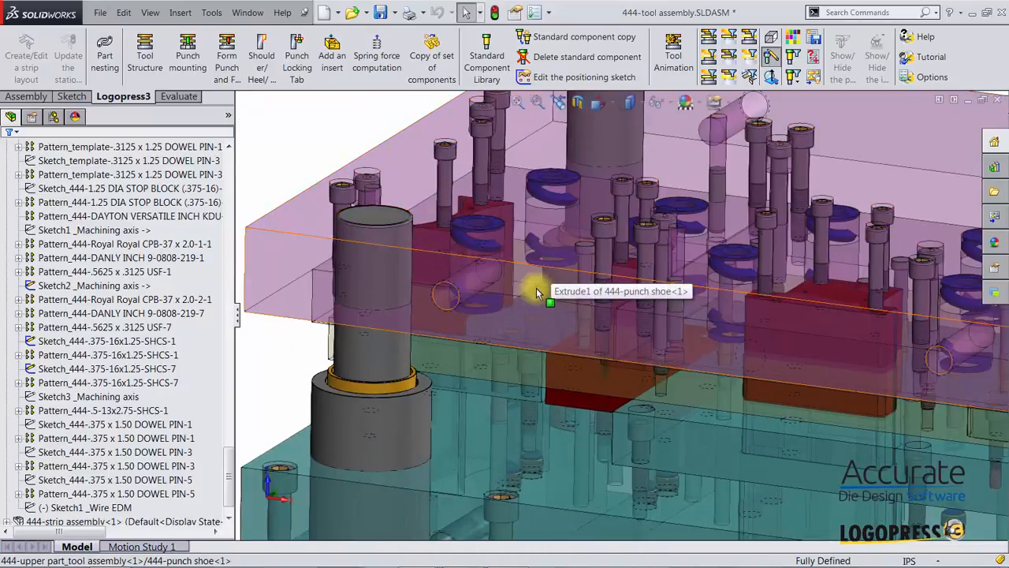
pyautogui.scroll(-4, 542, 298)
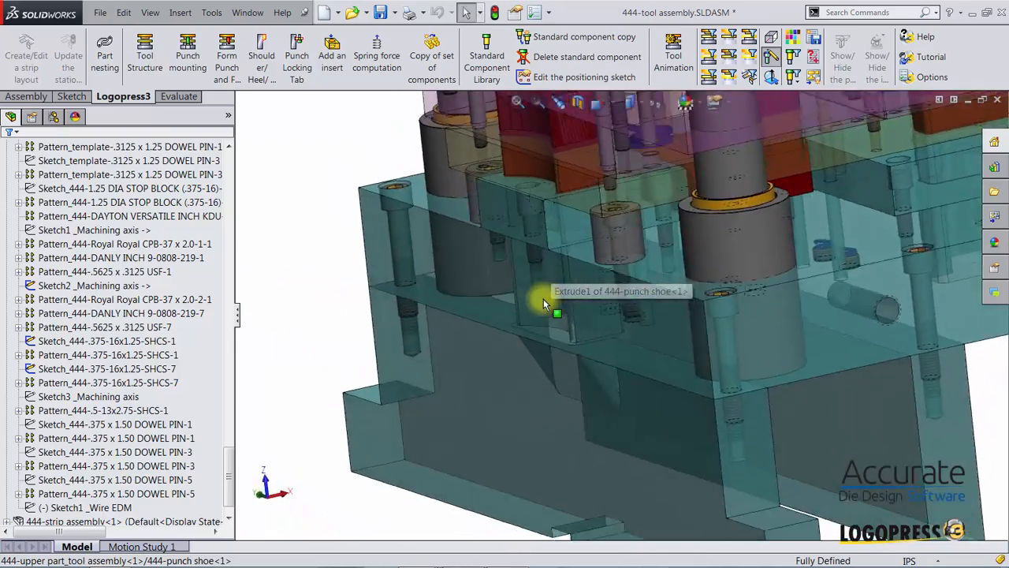
pyautogui.scroll(4, 545, 298)
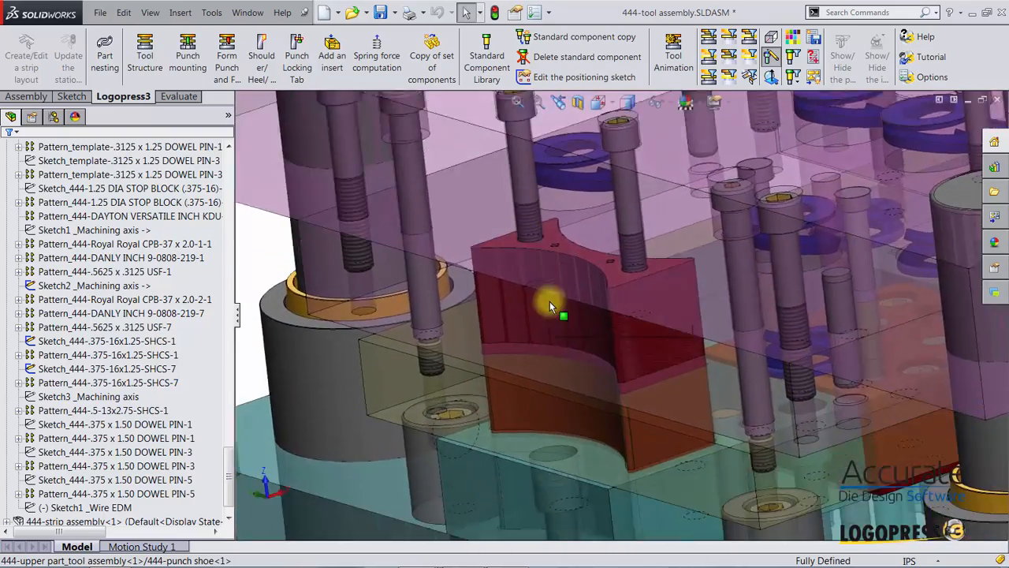
pyautogui.scroll(-3, 549, 301)
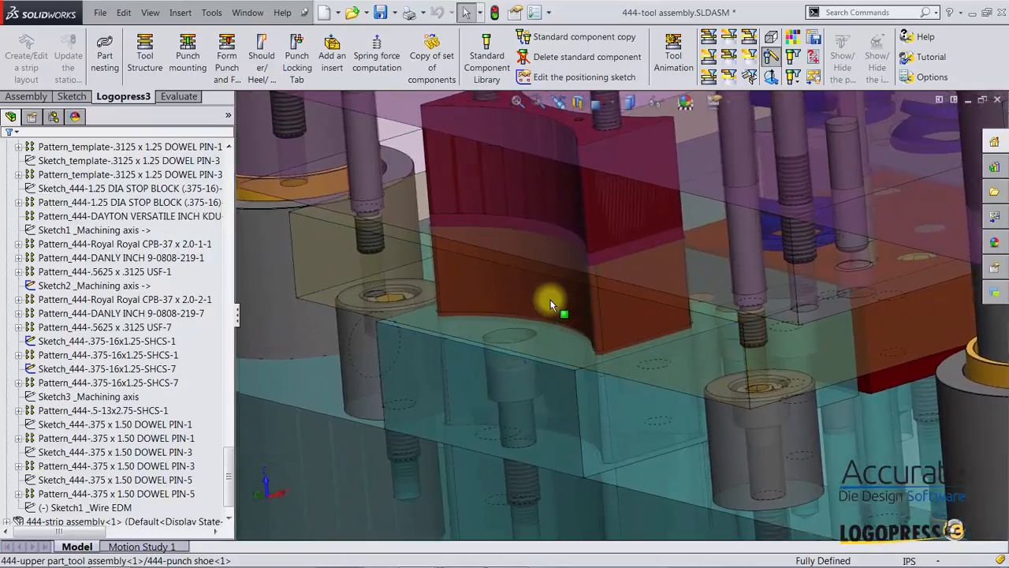
pyautogui.scroll(-1, 551, 298)
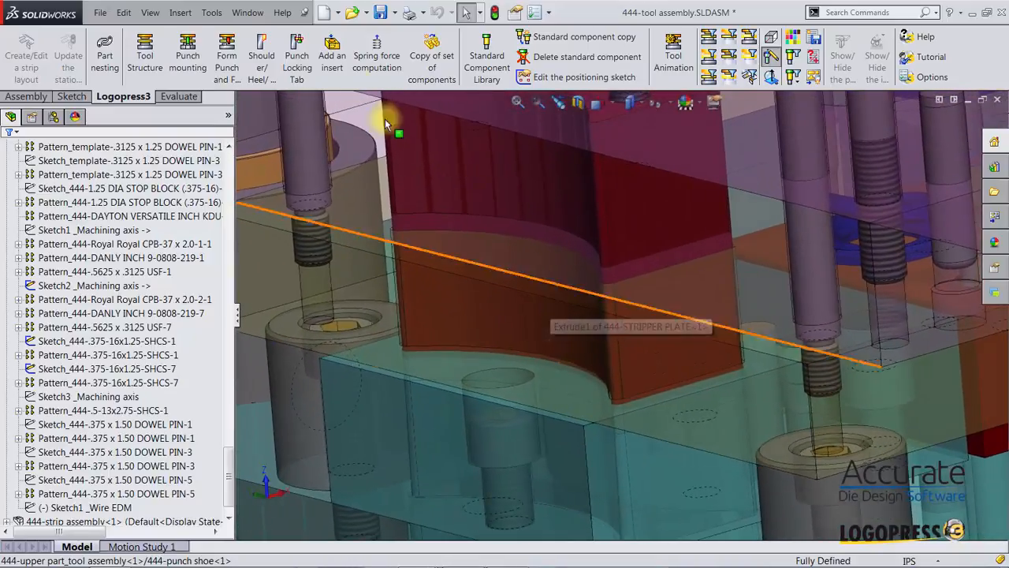
pyautogui.click(487, 60)
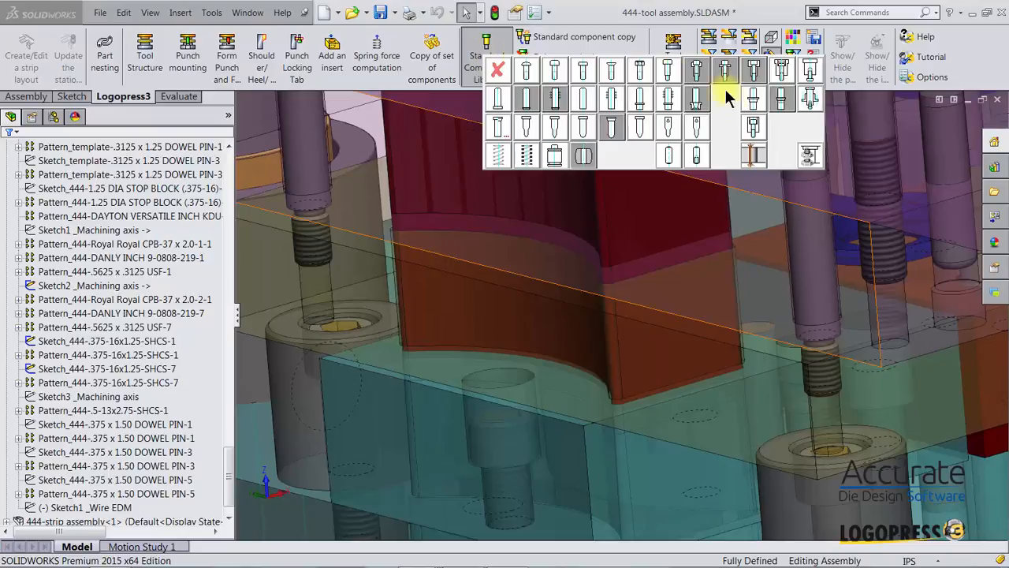
pyautogui.click(751, 158)
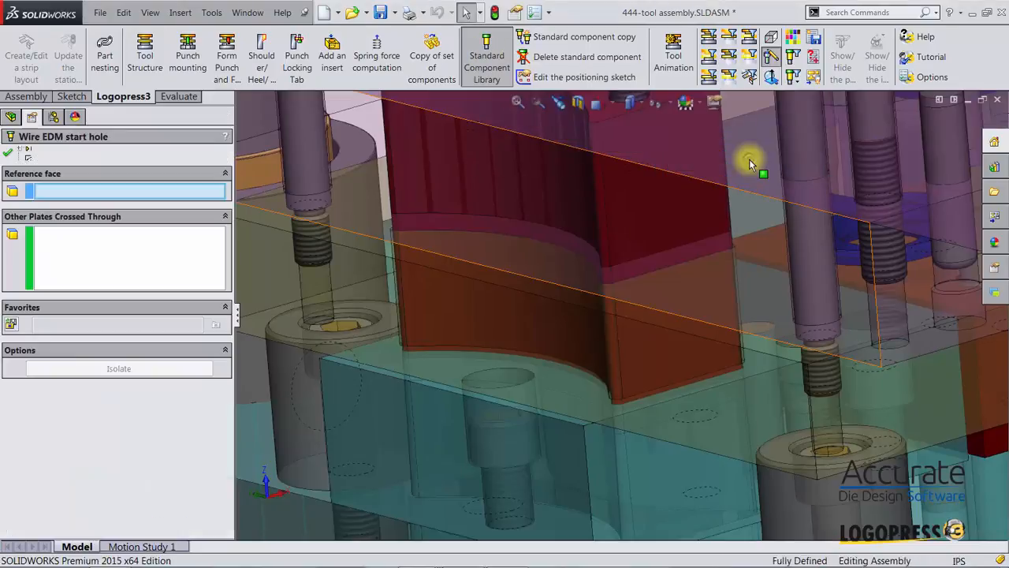
pyautogui.click(556, 414)
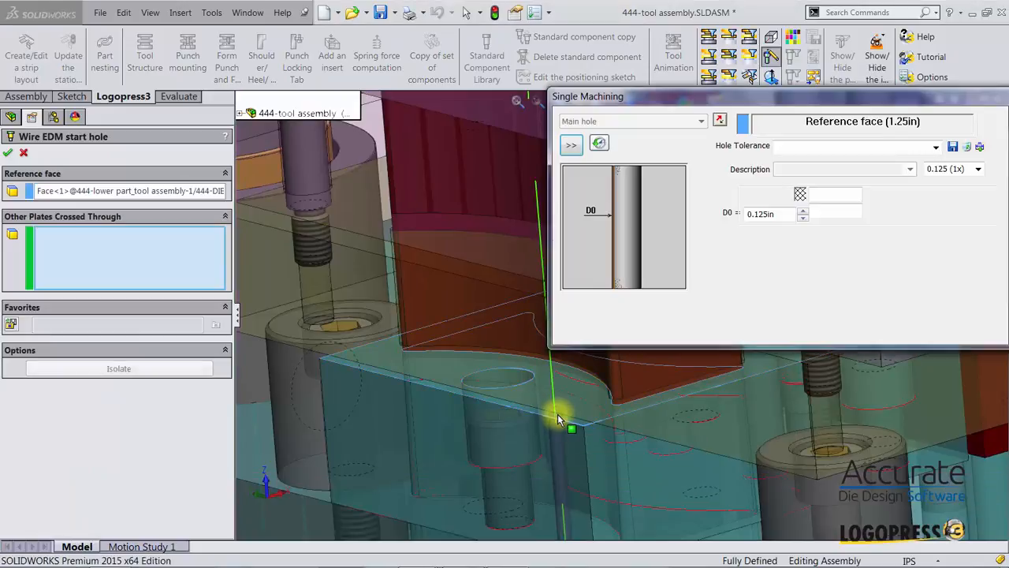
# Add 444-STRIPPER PLATE and 444-PUNCH RETAINER1 as other plates crossed through and accept the 0.125 in start hole
pyautogui.click(533, 368)
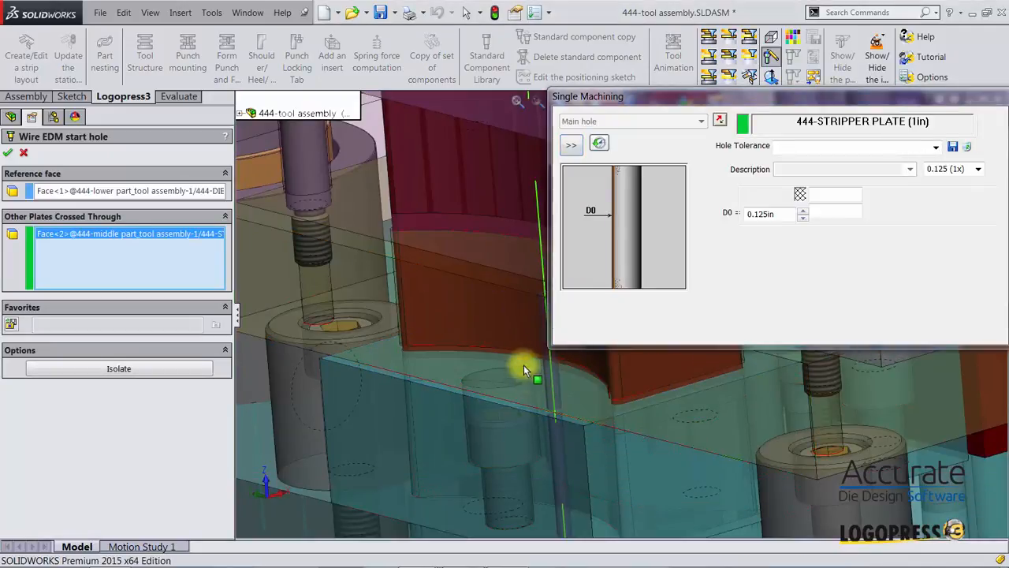
pyautogui.click(484, 237)
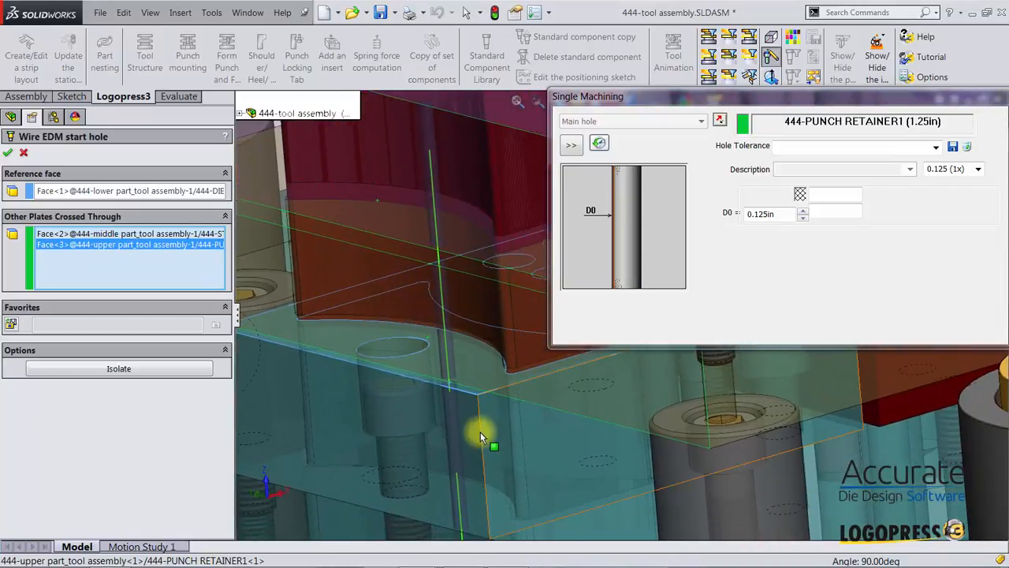
pyautogui.click(10, 153)
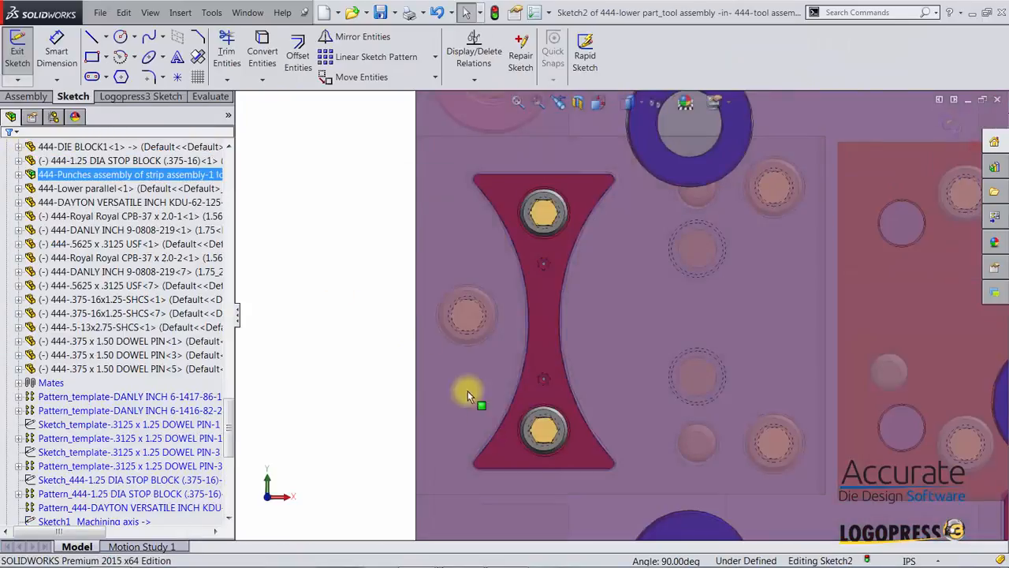
# Place a sketch point in the lower part of the hourglass-shaped punch, vertically aligned with the midpoint of its lower edge
pyautogui.scroll(-3, 547, 478)
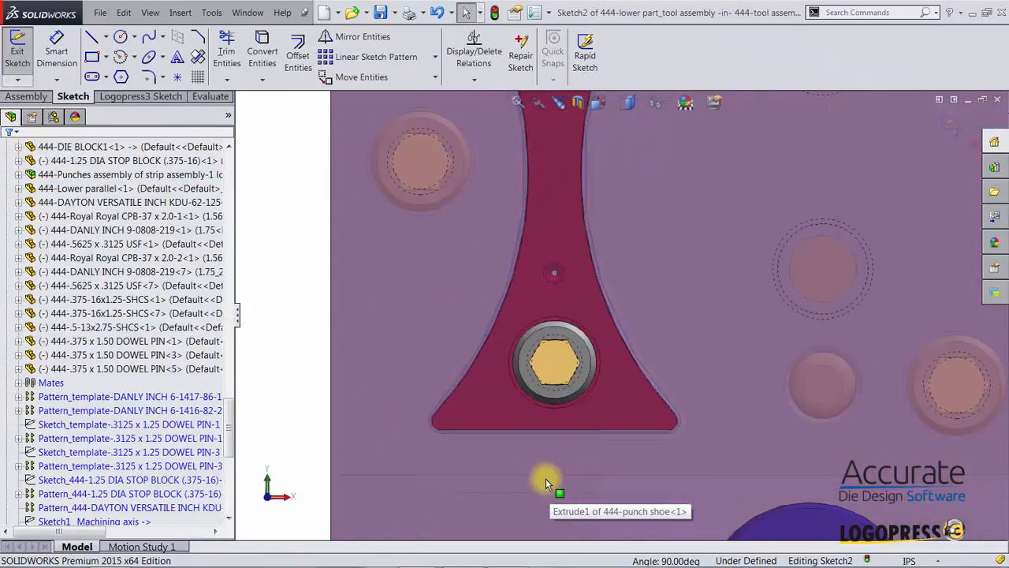
pyautogui.press('s')
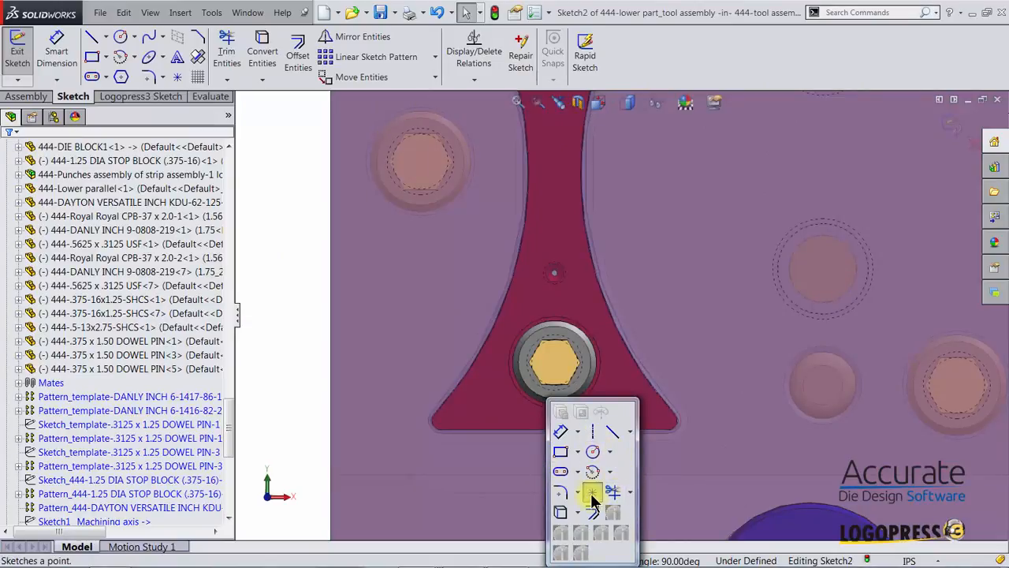
pyautogui.click(592, 493)
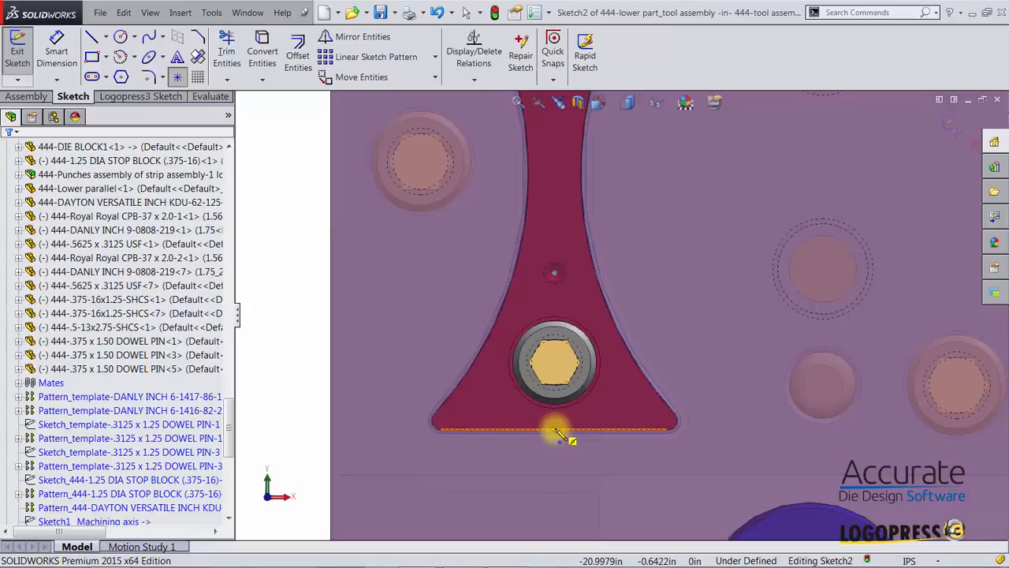
pyautogui.click(555, 430)
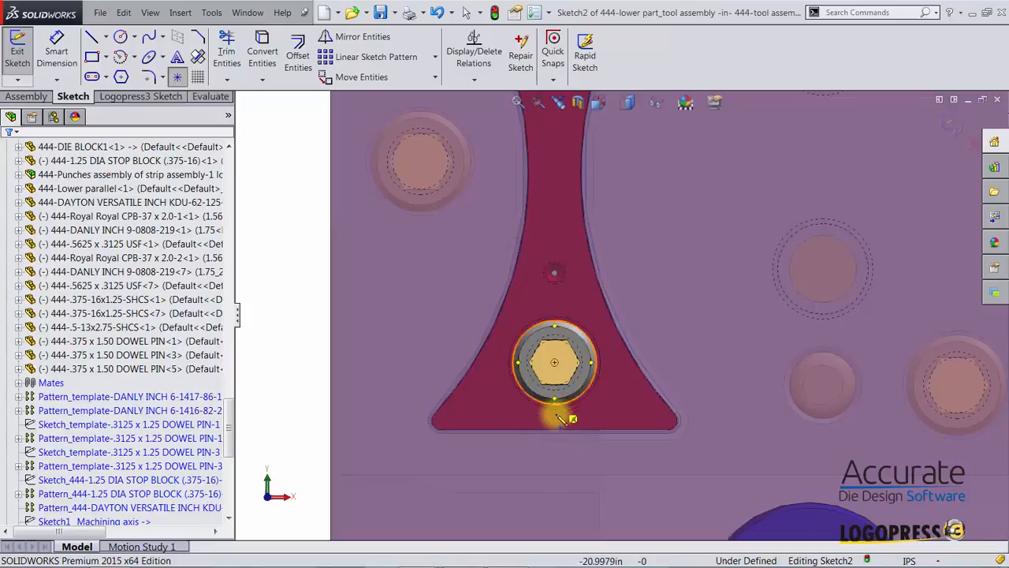
pyautogui.click(555, 417)
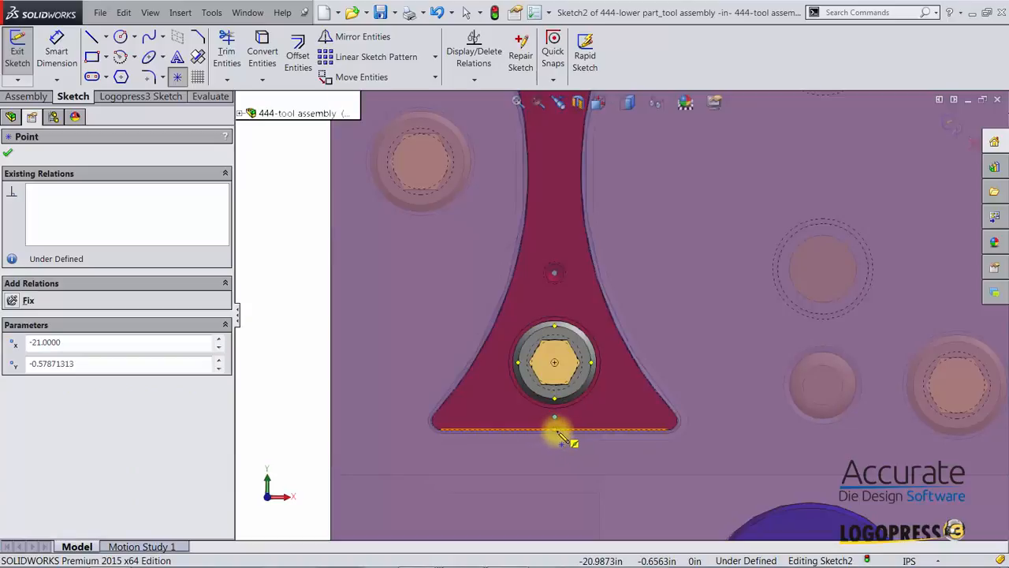
pyautogui.press('Escape')
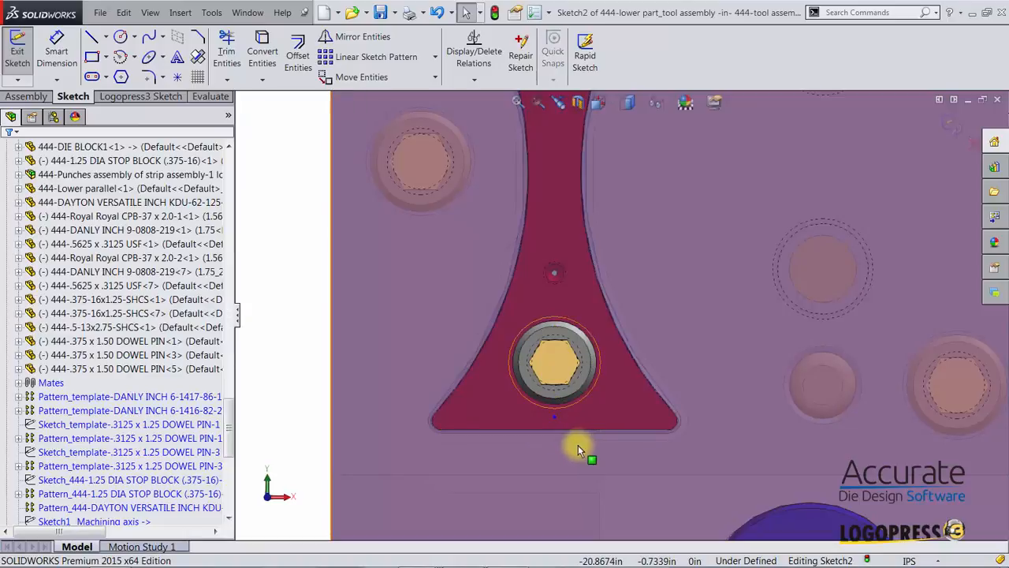
# Dimension the hourglass-shaped punch's sketch point 0.25 in from the punch's lower edge
pyautogui.moveTo(579, 444); pyautogui.dragTo(579, 415, button='right')
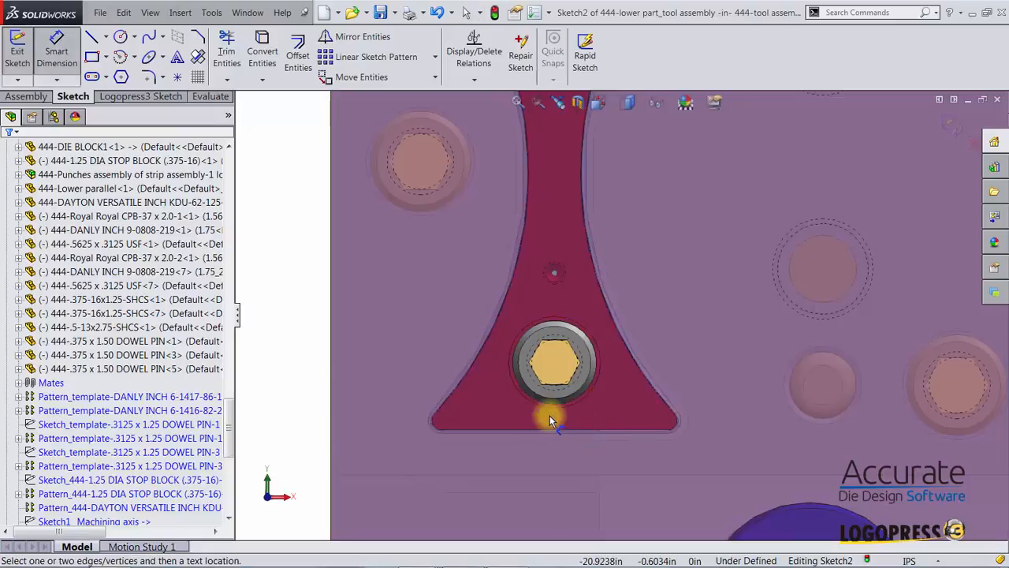
pyautogui.click(565, 429)
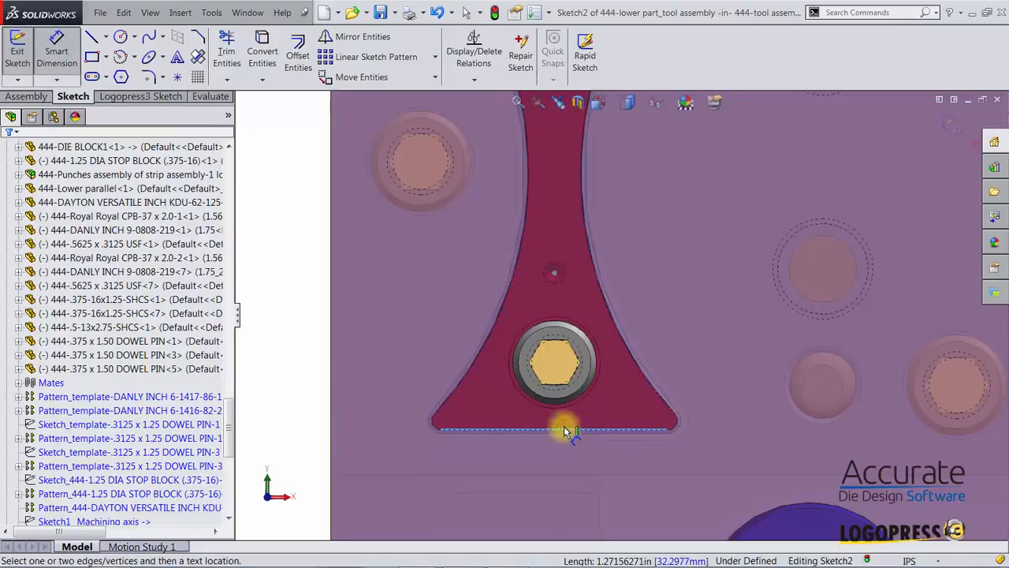
pyautogui.click(554, 417)
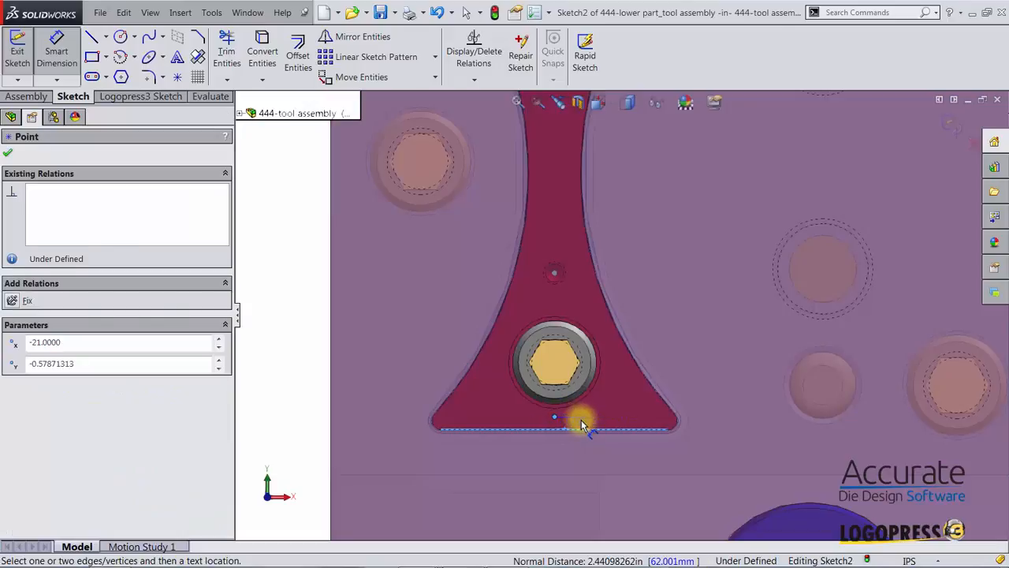
pyautogui.click(581, 419)
pyautogui.write('.25')
pyautogui.press('Return')
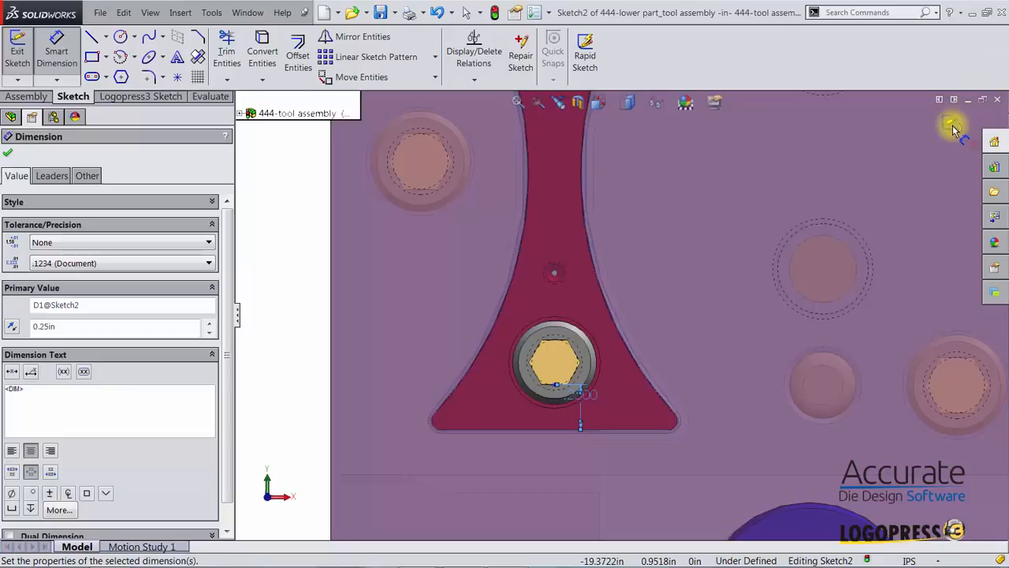
# Close the hourglass-shaped punch's sketch and define another wire EDM start hole with 444-STRIPPER PLATE as reference face, crossing through 444-PUNCH RETAINER1
pyautogui.click(954, 130)
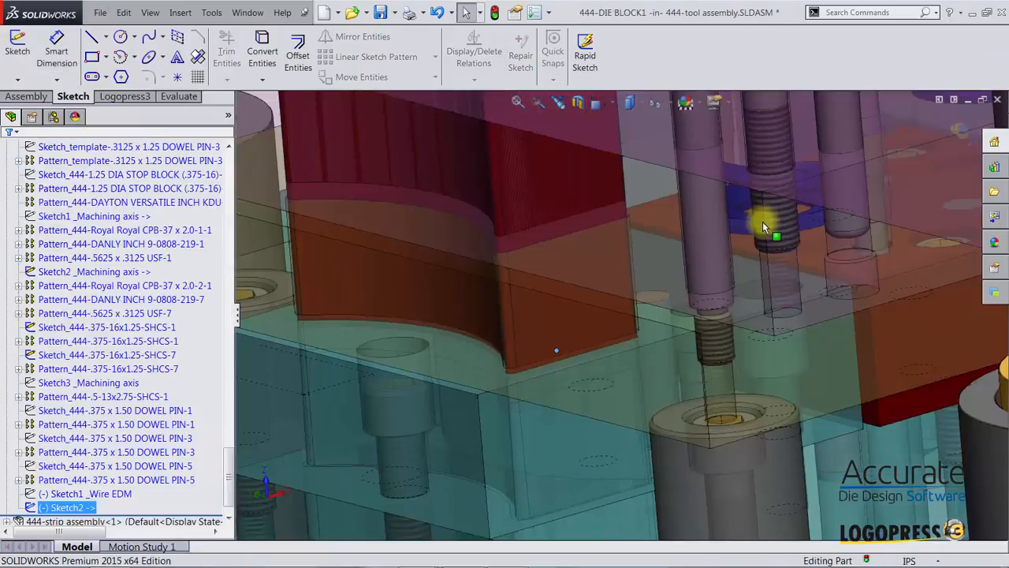
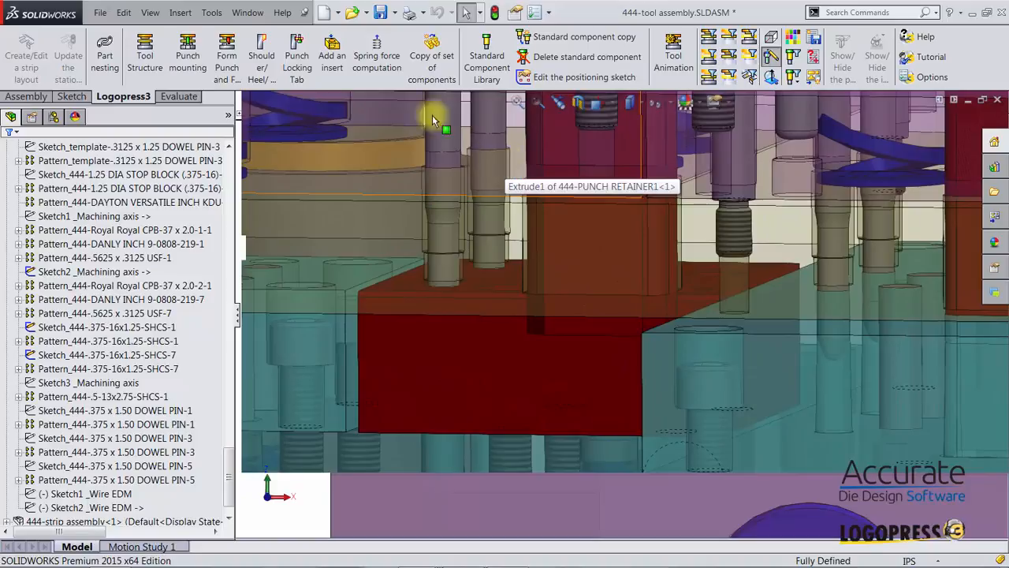
pyautogui.click(486, 49)
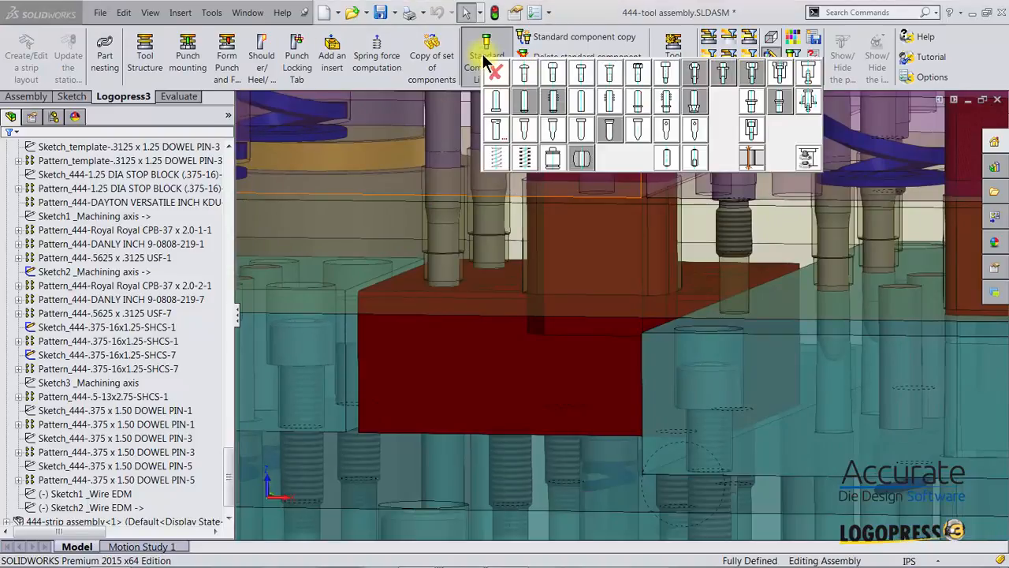
pyautogui.click(748, 160)
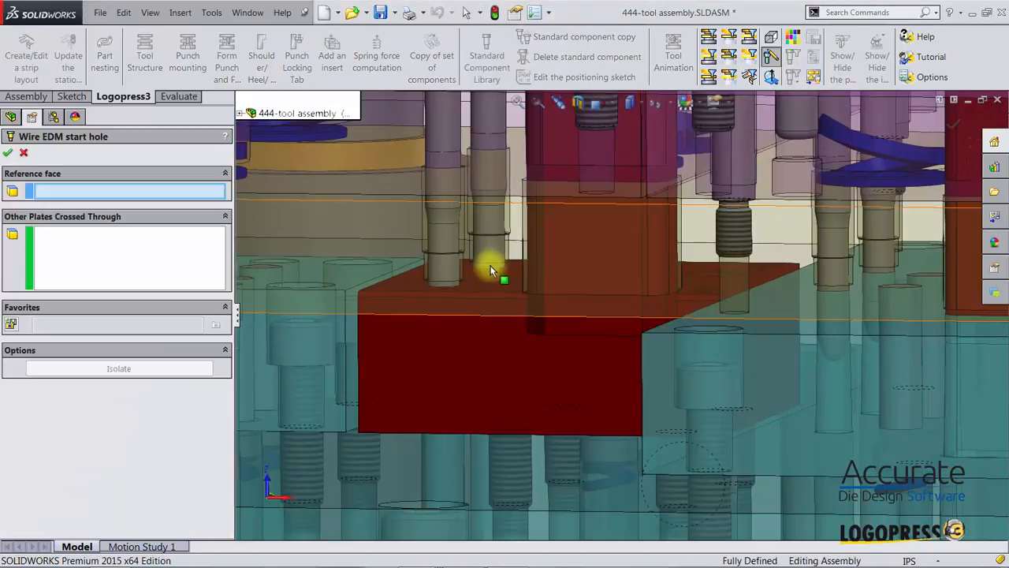
pyautogui.click(514, 202)
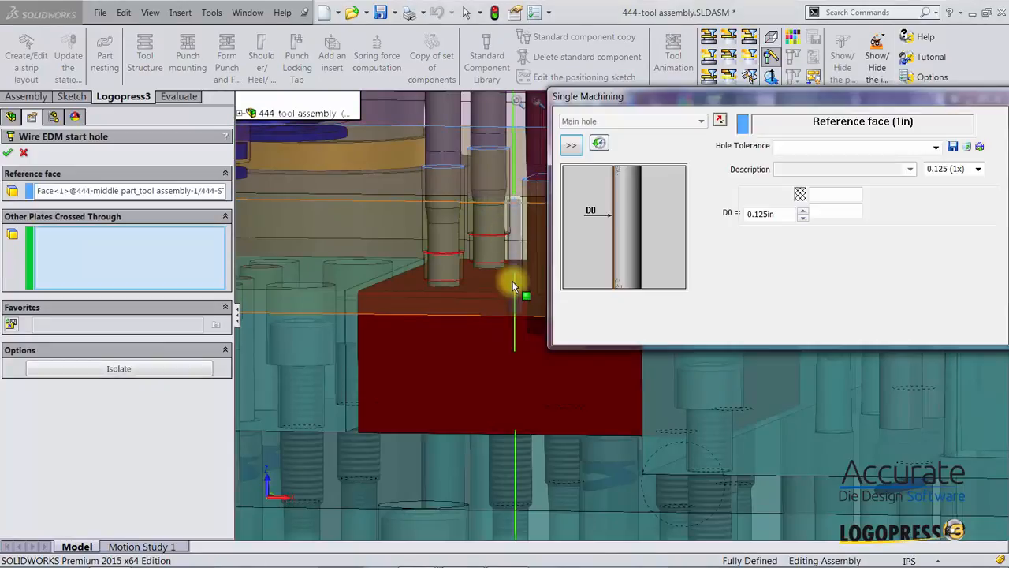
pyautogui.click(505, 175)
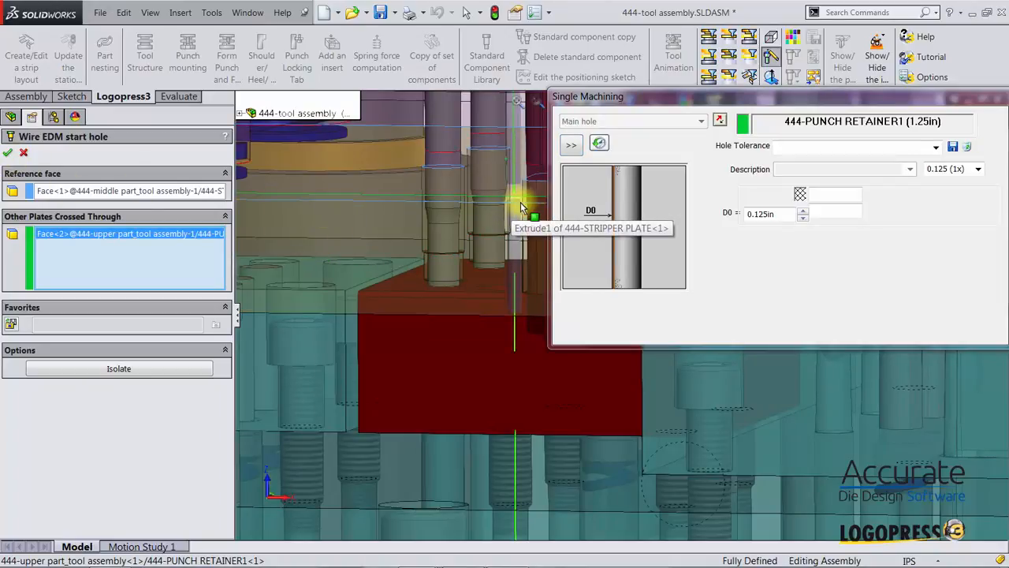
pyautogui.click(9, 152)
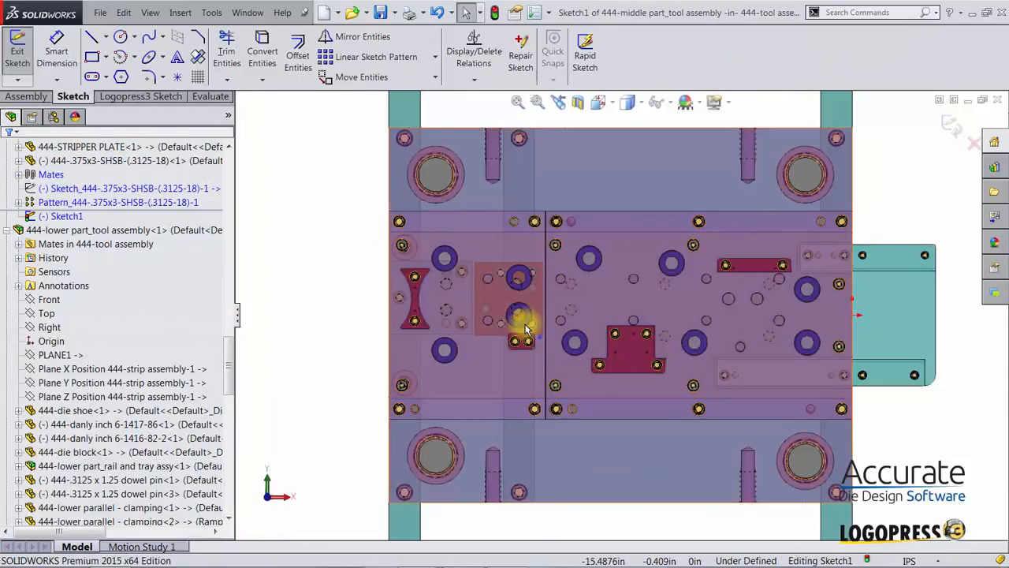
# Place a sketch point between the two screws in the small chamfered punch's lower part, vertically aligned with the midpoint of its lower edge
pyautogui.moveTo(323, 204); pyautogui.dragTo(364, 244, button='right')
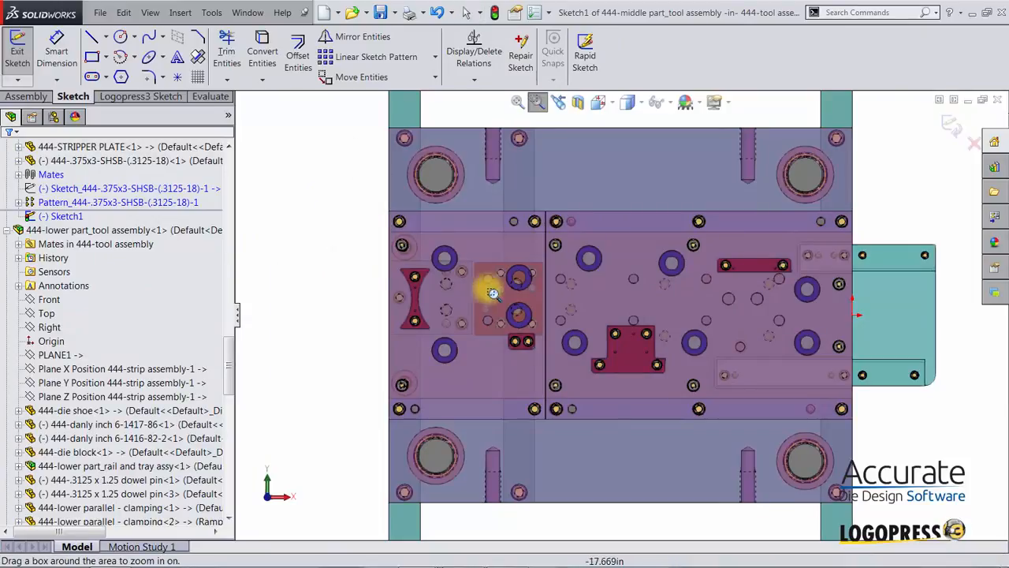
pyautogui.moveTo(477, 311); pyautogui.dragTo(561, 368)
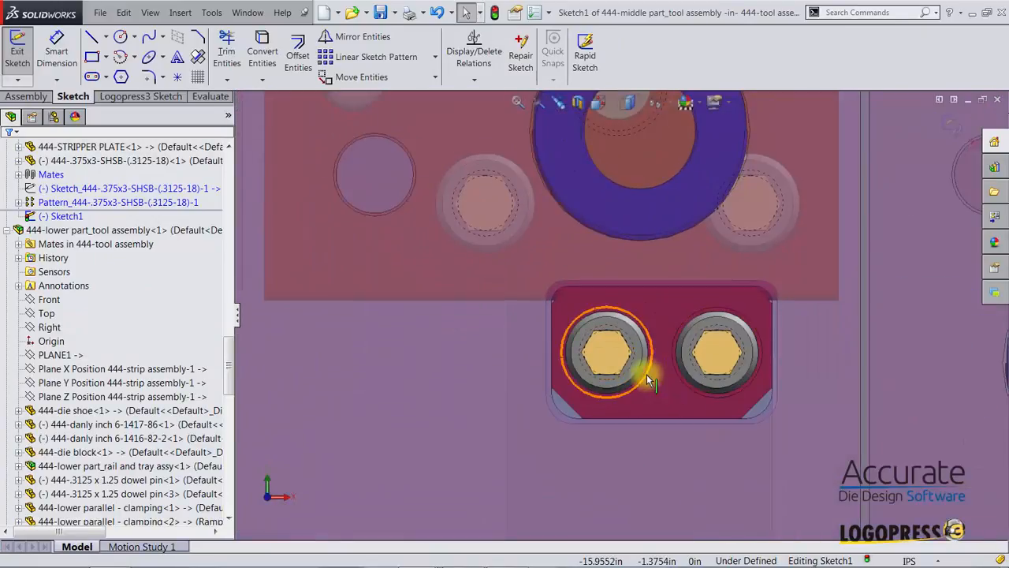
pyautogui.press('s')
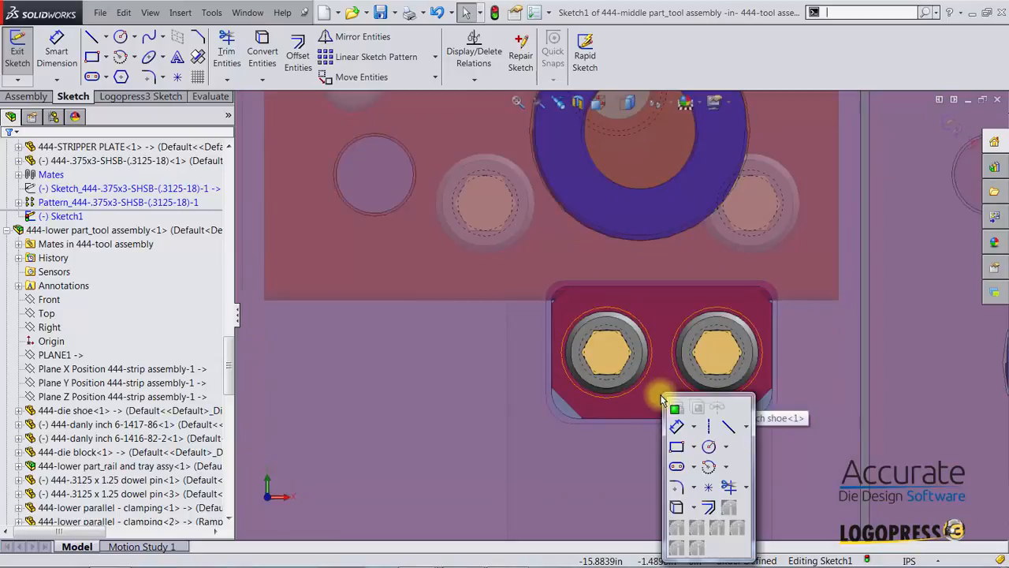
pyautogui.click(709, 489)
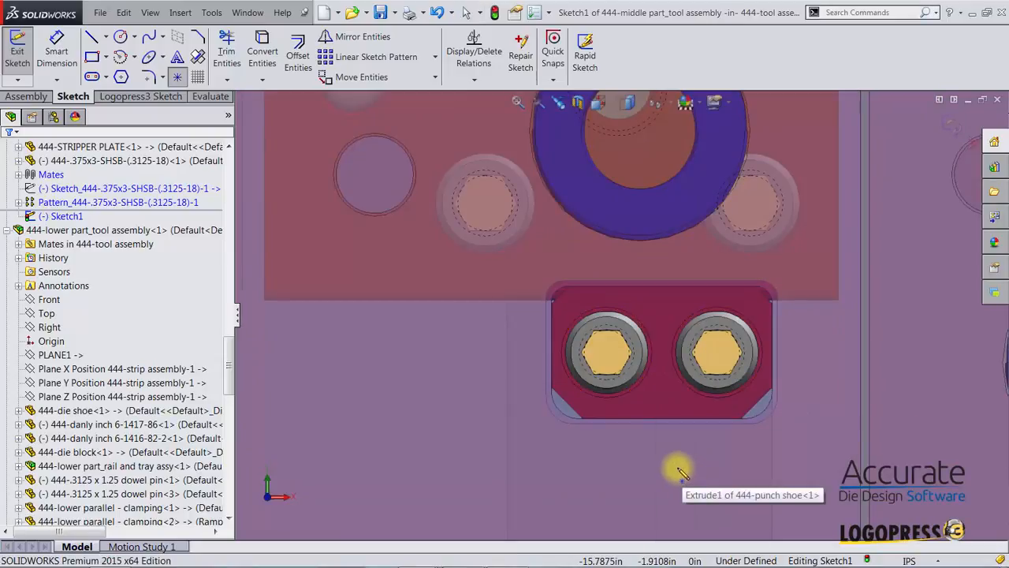
pyautogui.click(662, 418)
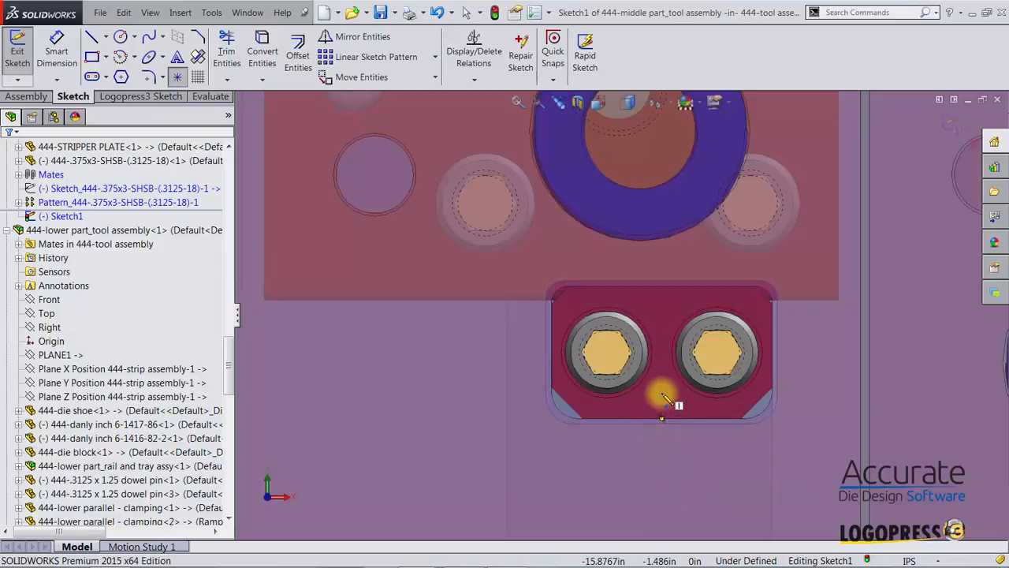
pyautogui.click(662, 392)
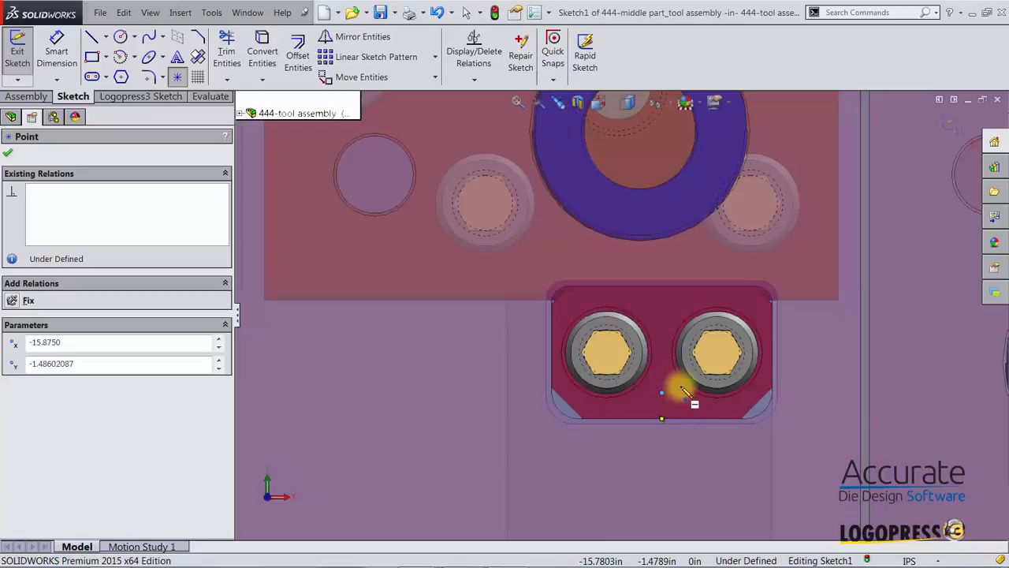
# Dimension the small chamfered punch's sketch point 0.25 in from the punch's lower edge and exit the sketch
pyautogui.moveTo(682, 387); pyautogui.dragTo(685, 374, button='right')
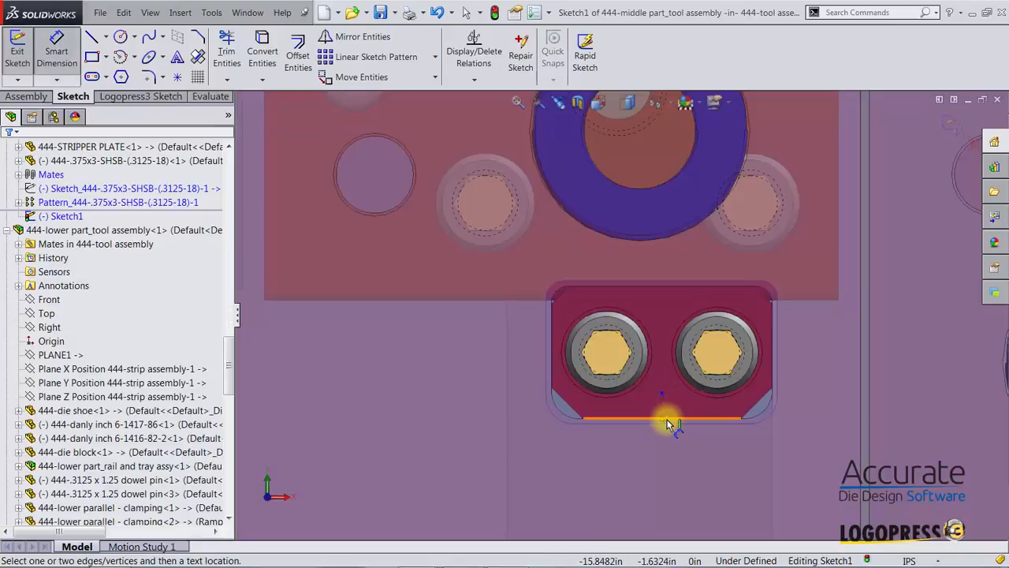
pyautogui.click(666, 418)
pyautogui.click(662, 394)
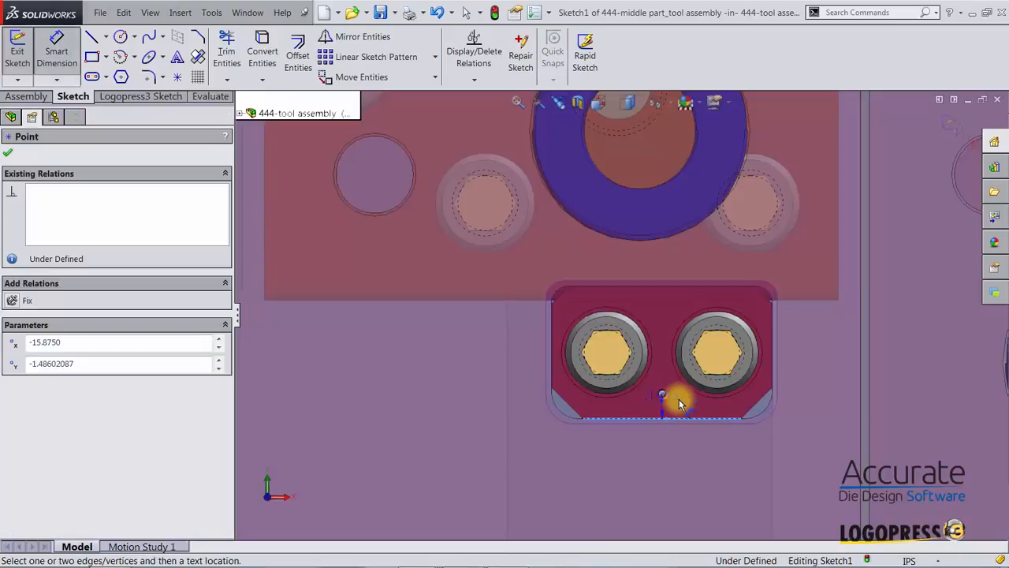
pyautogui.click(699, 397)
pyautogui.write('.25')
pyautogui.press('Return')
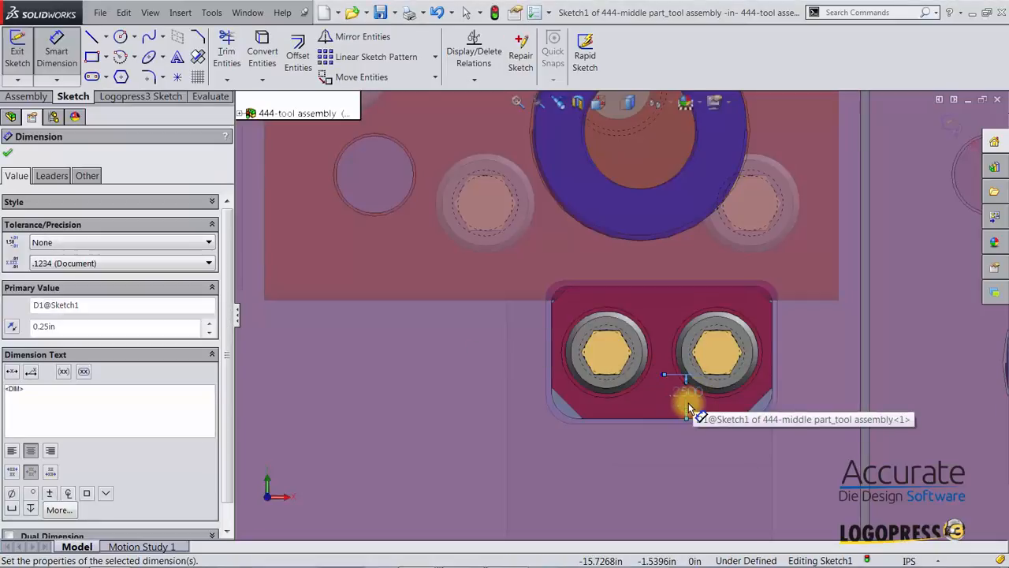
pyautogui.press('Escape')
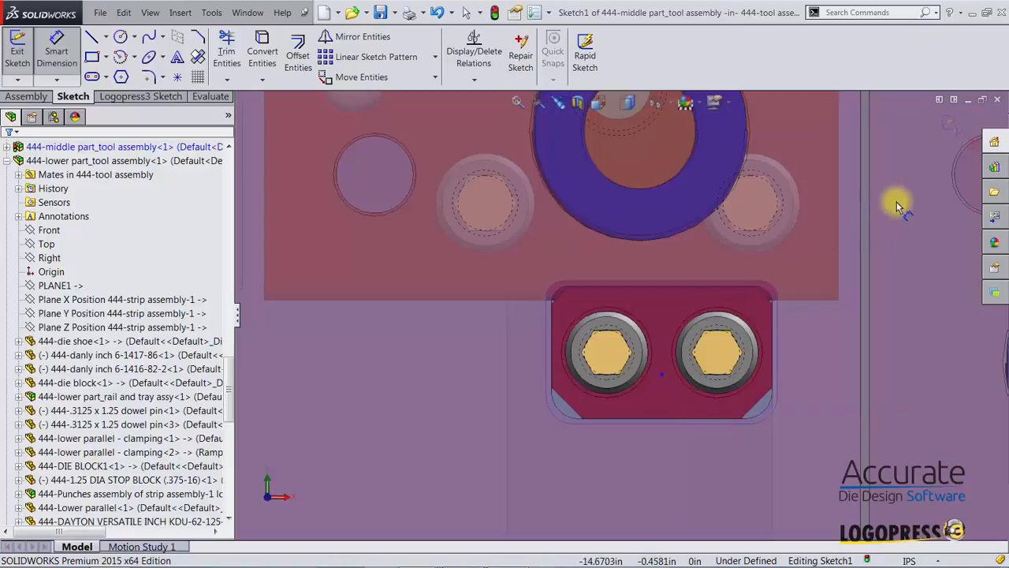
pyautogui.click(952, 126)
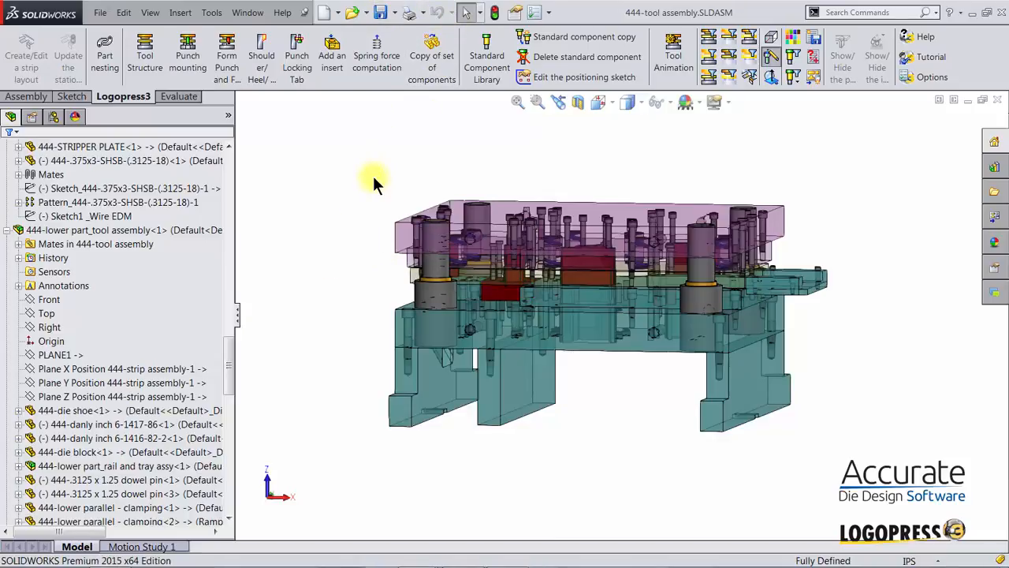
# Switch to the 444-die block drawing and accept the update of Hole Table1
pyautogui.hotkey('ctrl', 'Tab')
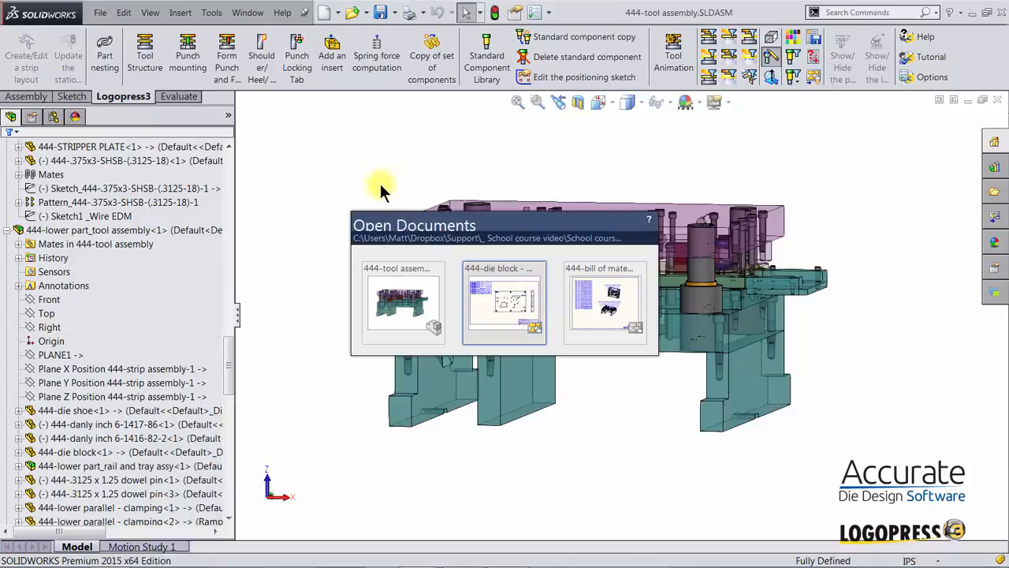
pyautogui.click(491, 296)
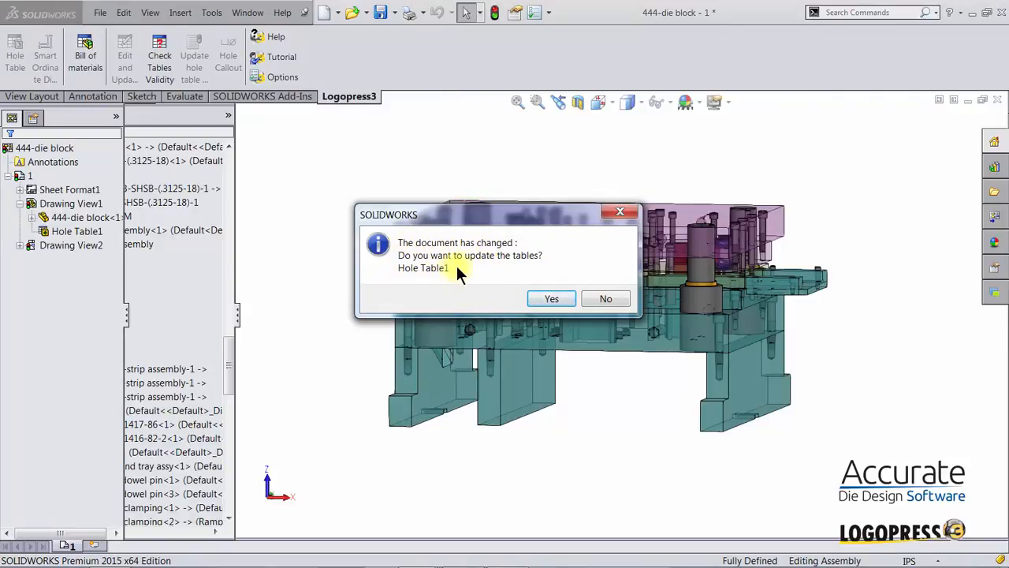
pyautogui.click(552, 299)
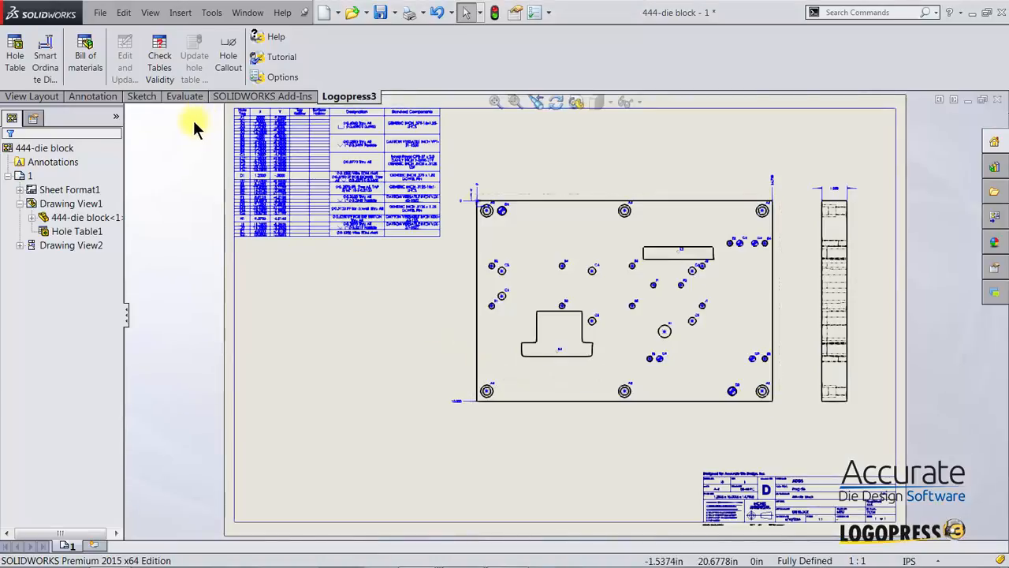
# Examine the wire EDM start entries in the hole table and the matching hole tags in the die block's plan view
pyautogui.moveTo(185, 120); pyautogui.dragTo(224, 156, button='right')
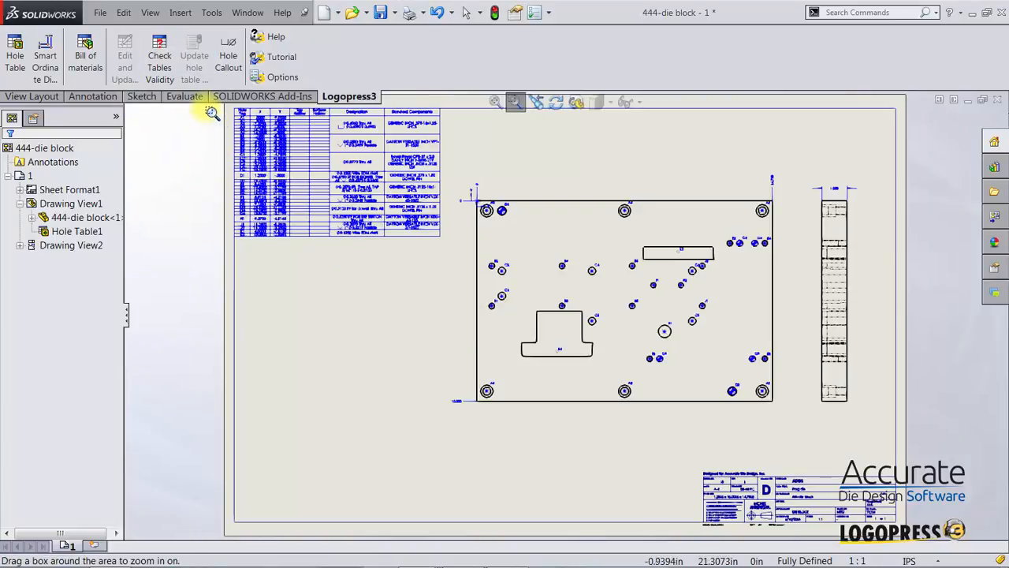
pyautogui.moveTo(226, 117); pyautogui.dragTo(462, 260)
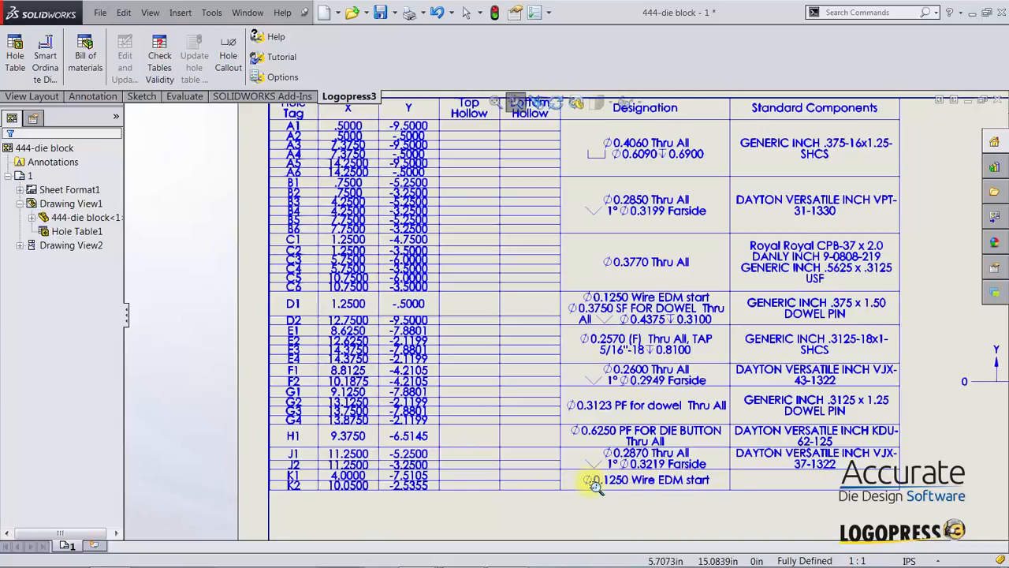
pyautogui.press('Escape')
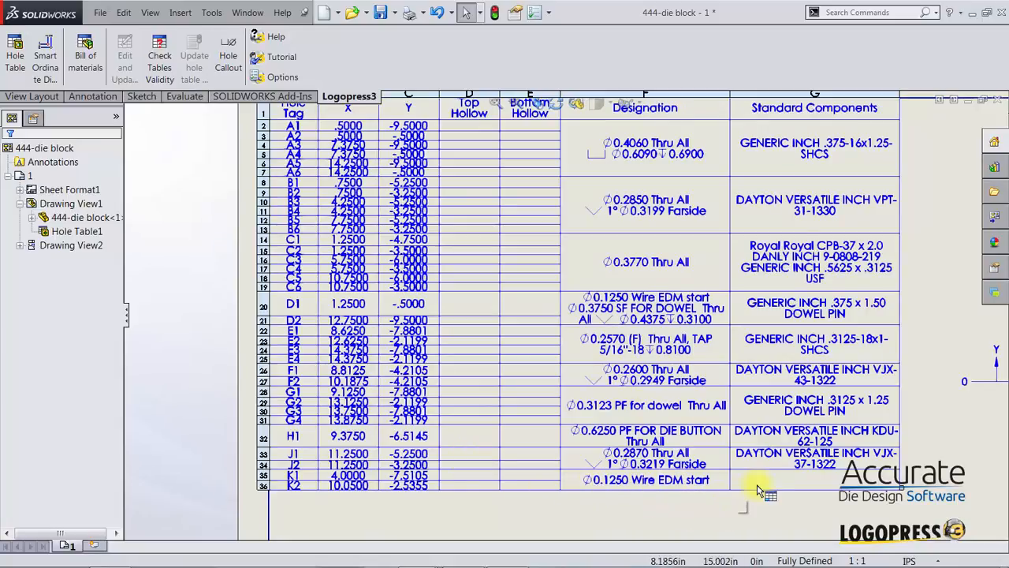
pyautogui.moveTo(737, 443); pyautogui.dragTo(94, 91, button='middle')
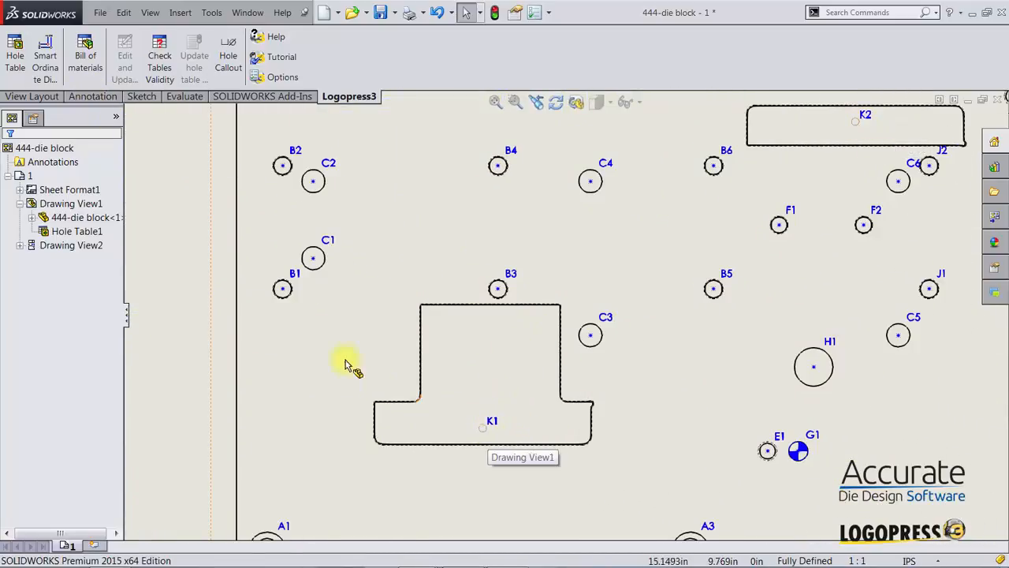
pyautogui.moveTo(321, 303)
pyautogui.mouseDown(button='middle')
pyautogui.moveTo(838, 402)
pyautogui.moveTo(907, 544)
pyautogui.mouseUp(button='middle')
# Stretch the hole table downward to increase its row heights so the entries no longer crowd together
pyautogui.moveTo(759, 409)
pyautogui.mouseDown(button='middle')
pyautogui.moveTo(770, 465)
pyautogui.moveTo(804, 432)
pyautogui.mouseUp(button='middle')
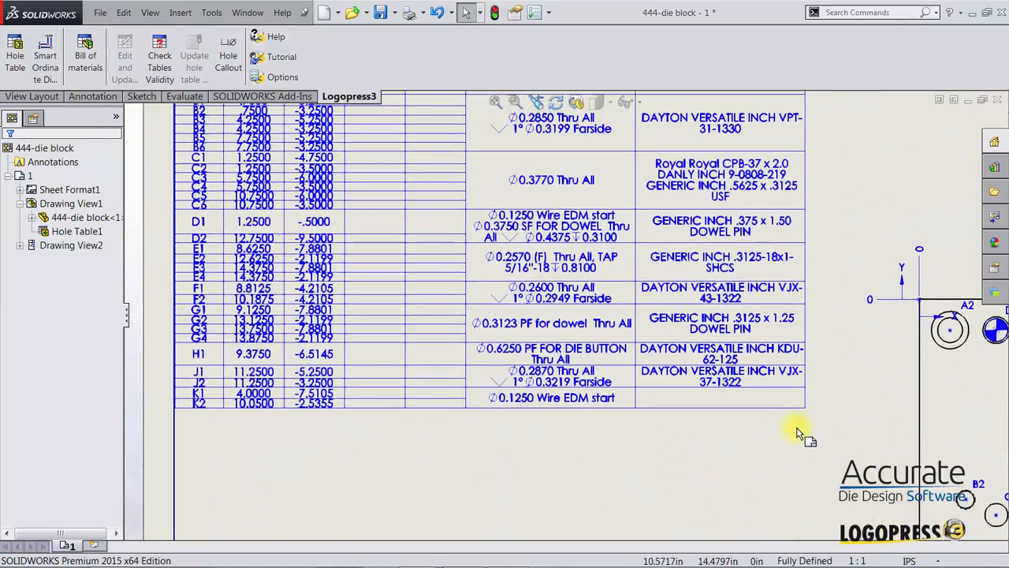
pyautogui.moveTo(804, 407); pyautogui.dragTo(808, 541)
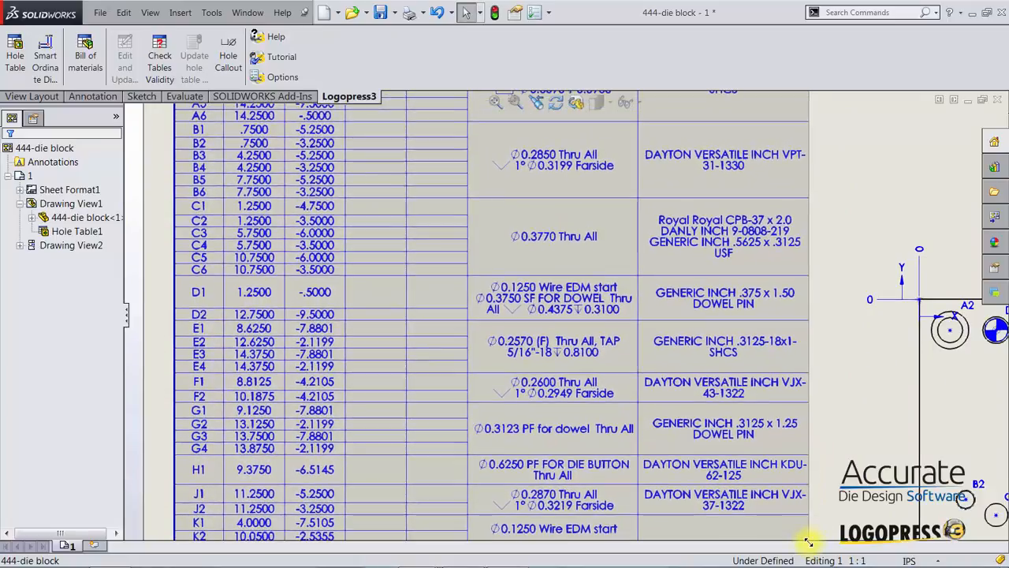
pyautogui.click(866, 419)
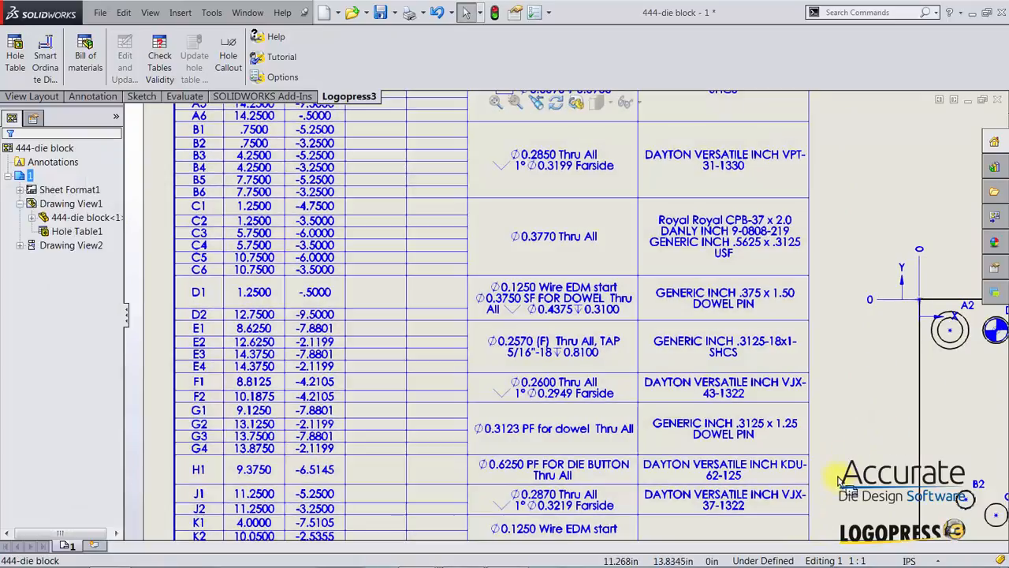
pyautogui.scroll(3, 838, 470)
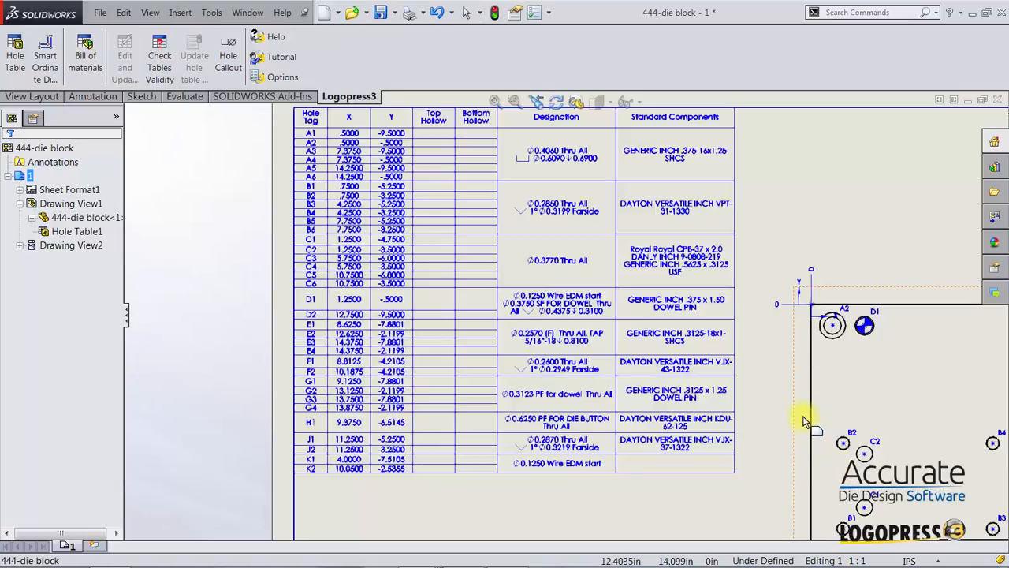
pyautogui.press('f')
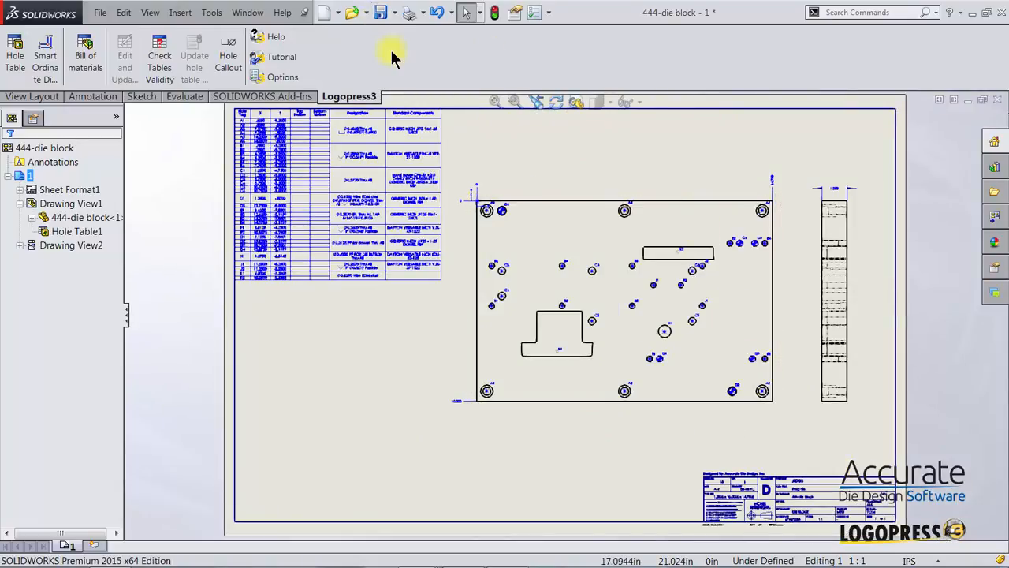
# Save the 444-die block drawing and close it
pyautogui.click(380, 12)
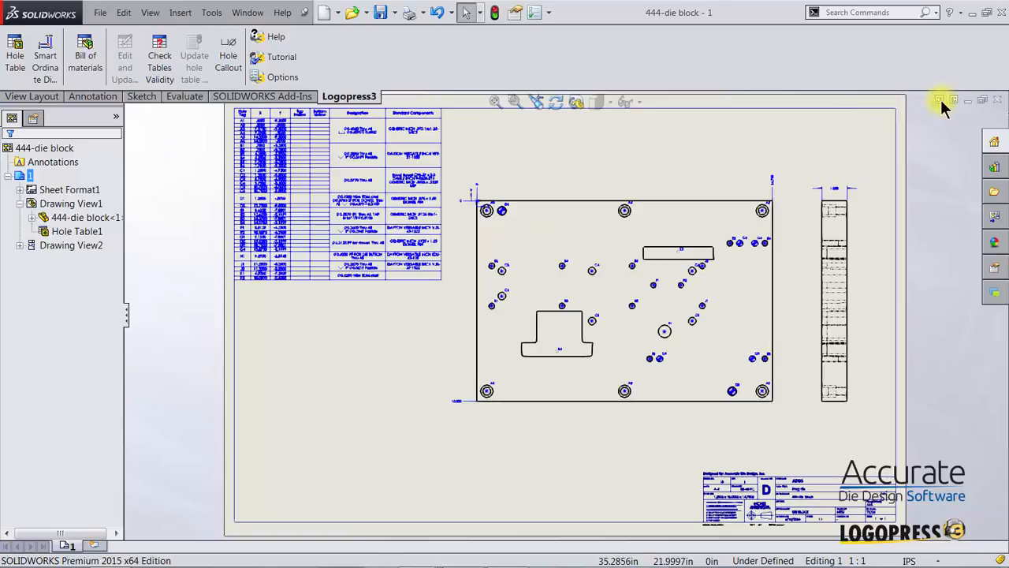
pyautogui.click(998, 100)
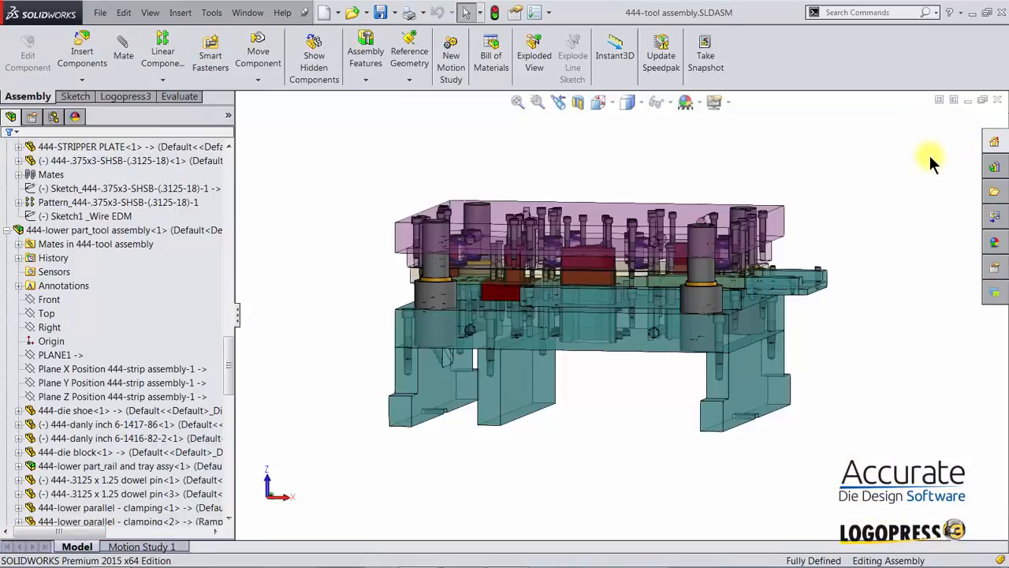
# Show only the lower part of the tool assembly and open the associated drawing of 444-Form die
pyautogui.moveTo(642, 229); pyautogui.dragTo(628, 271, button='middle')
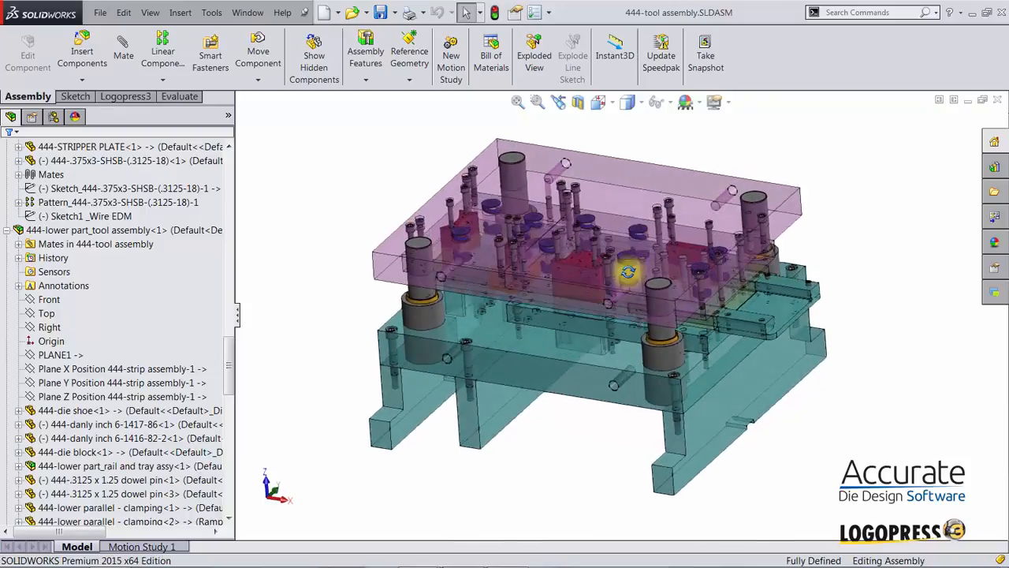
pyautogui.click(123, 97)
pyautogui.click(708, 59)
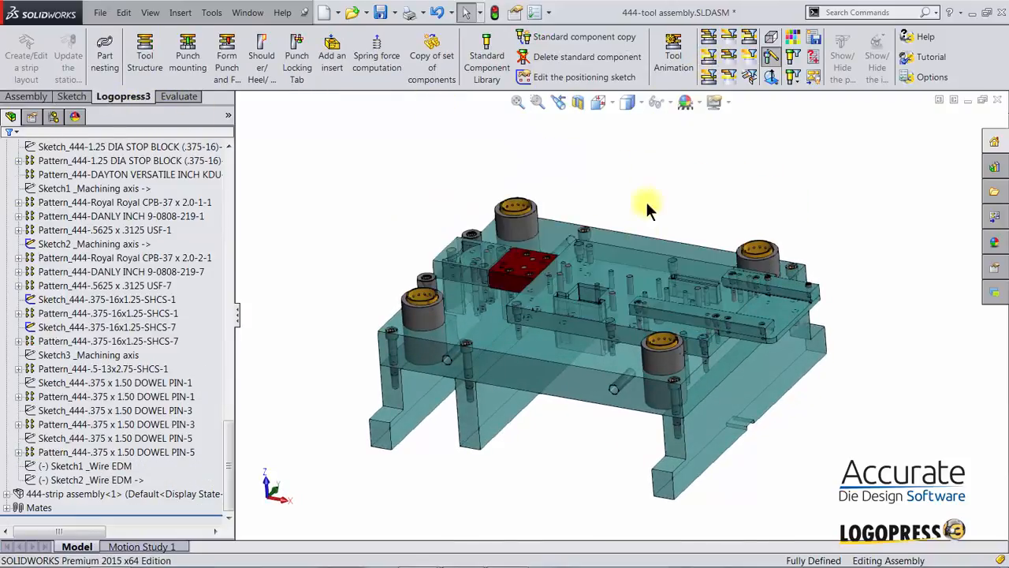
pyautogui.click(519, 269)
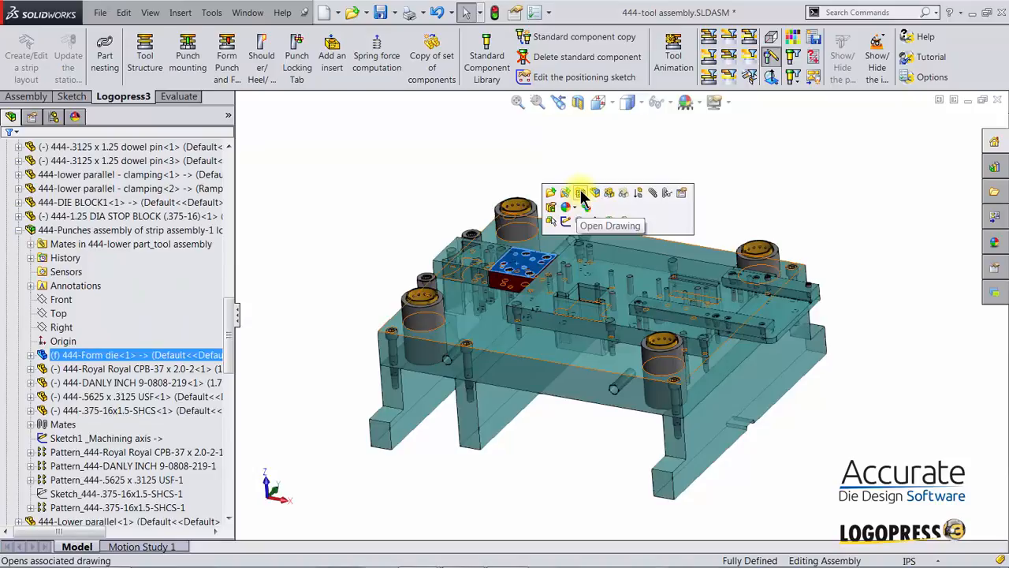
pyautogui.click(582, 195)
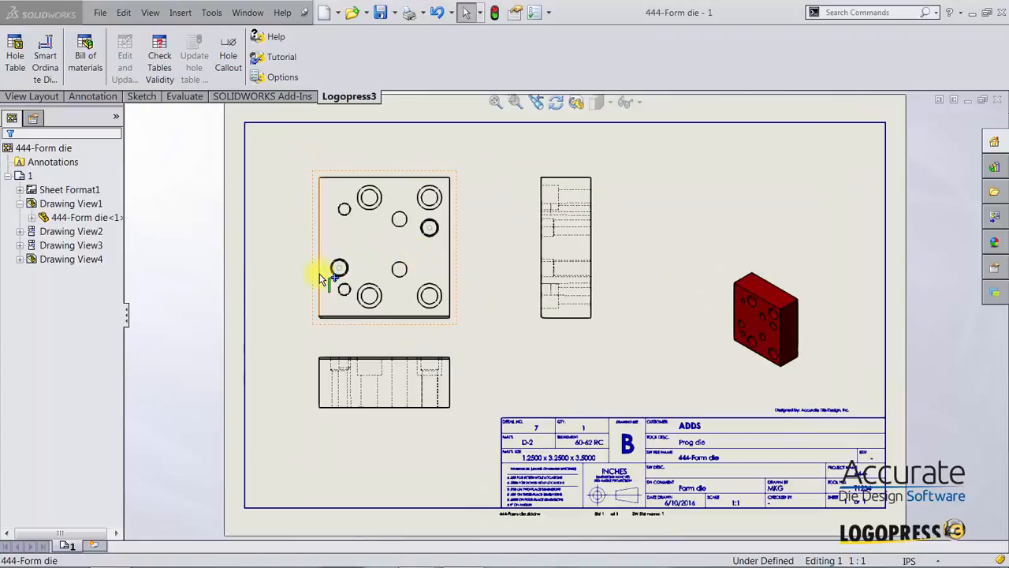
# Move the form die's plan view with its aligned projections lower on the drawing sheet, leaving free space above
pyautogui.moveTo(313, 276); pyautogui.dragTo(313, 364)
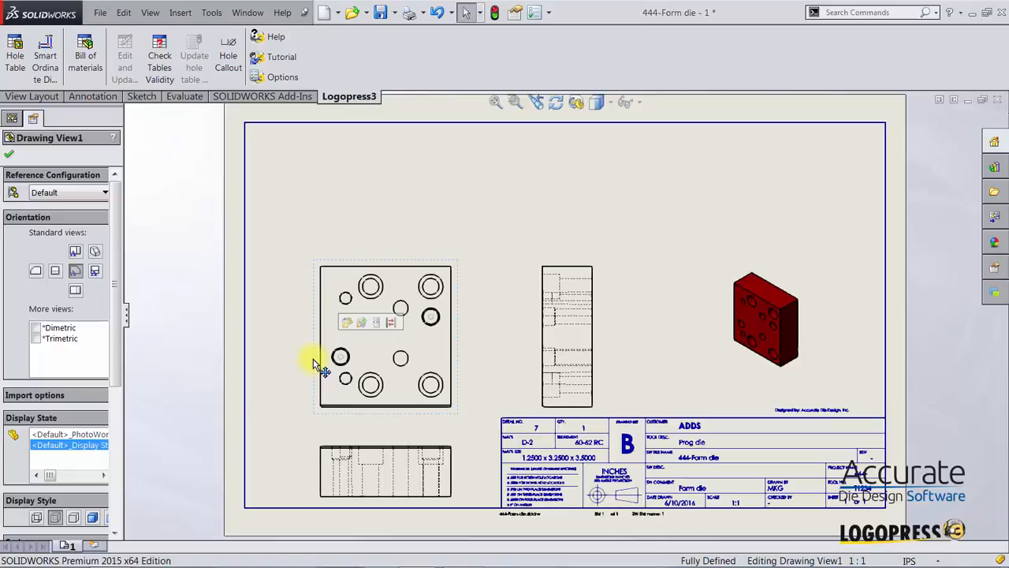
pyautogui.click(266, 315)
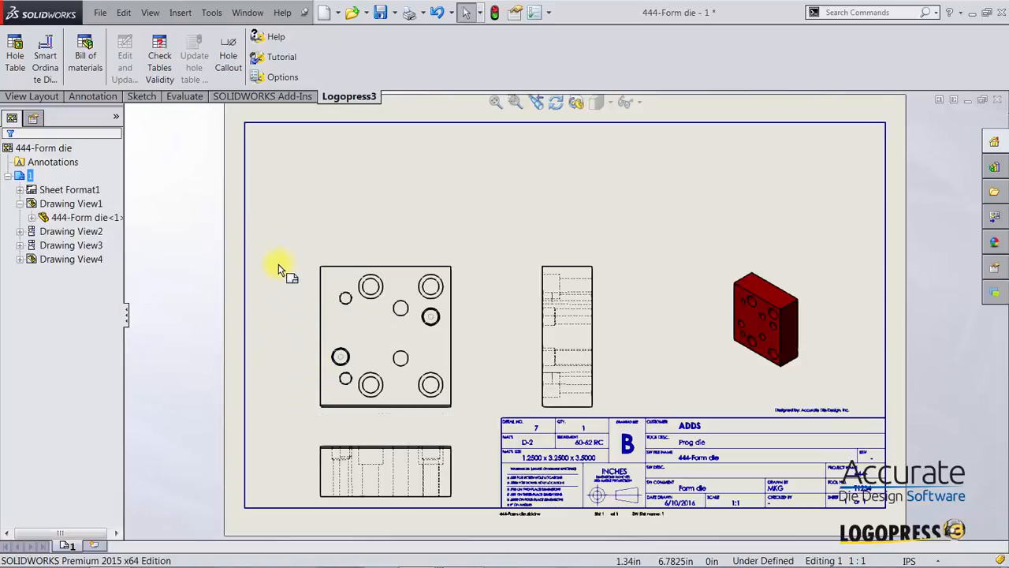
pyautogui.moveTo(294, 271); pyautogui.dragTo(315, 296, button='right')
pyautogui.moveTo(273, 247); pyautogui.dragTo(492, 438)
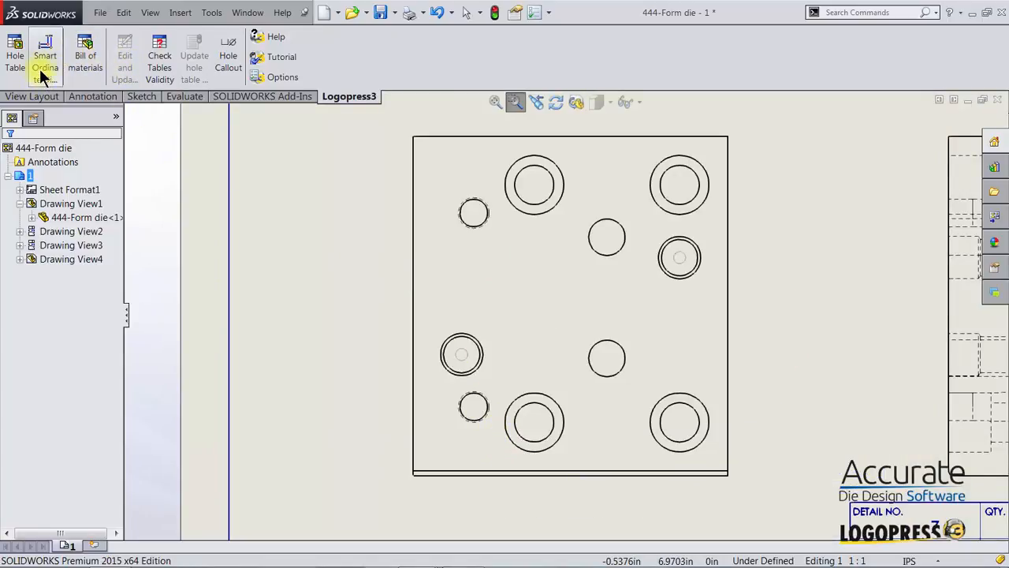
# Add horizontal ordinate dimensions to the plate's plan view, from its left edge as zero to its right edge
pyautogui.click(93, 95)
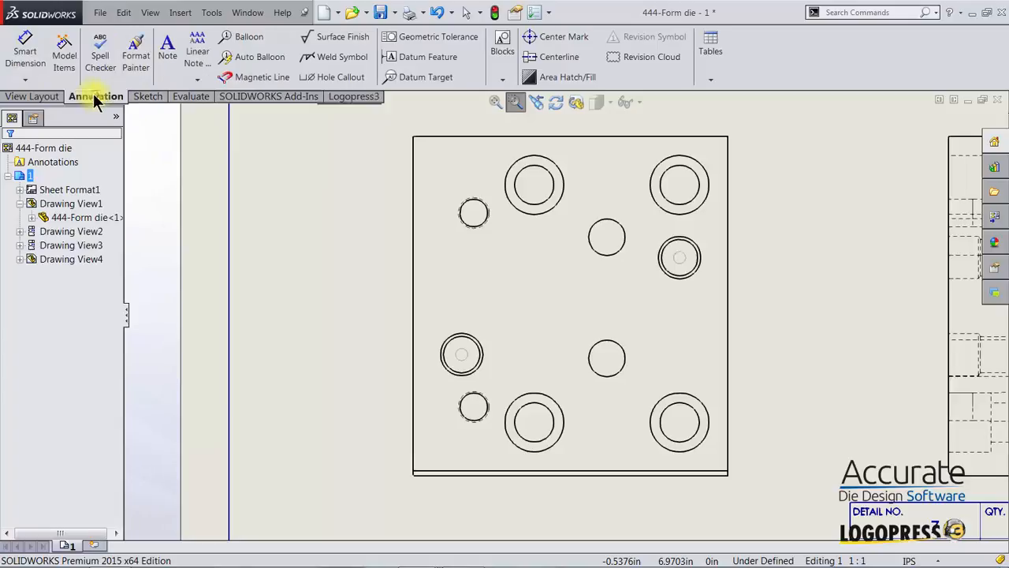
pyautogui.click(26, 79)
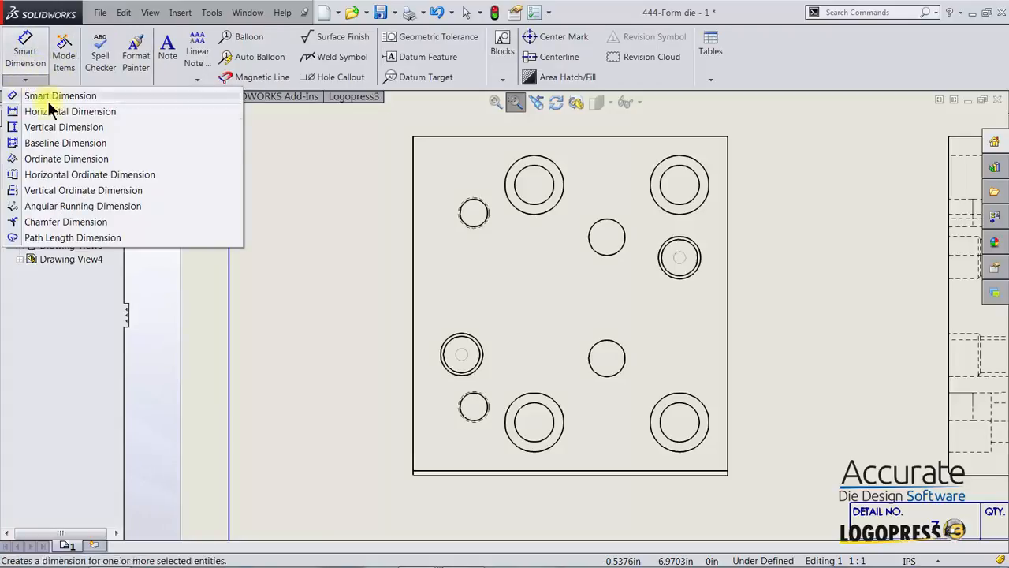
pyautogui.click(15, 177)
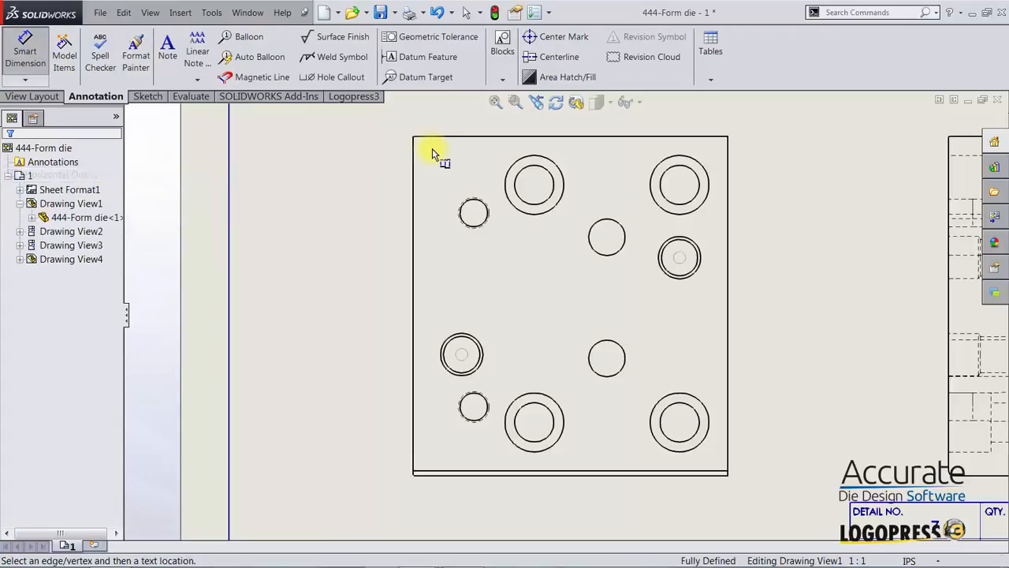
pyautogui.click(413, 112)
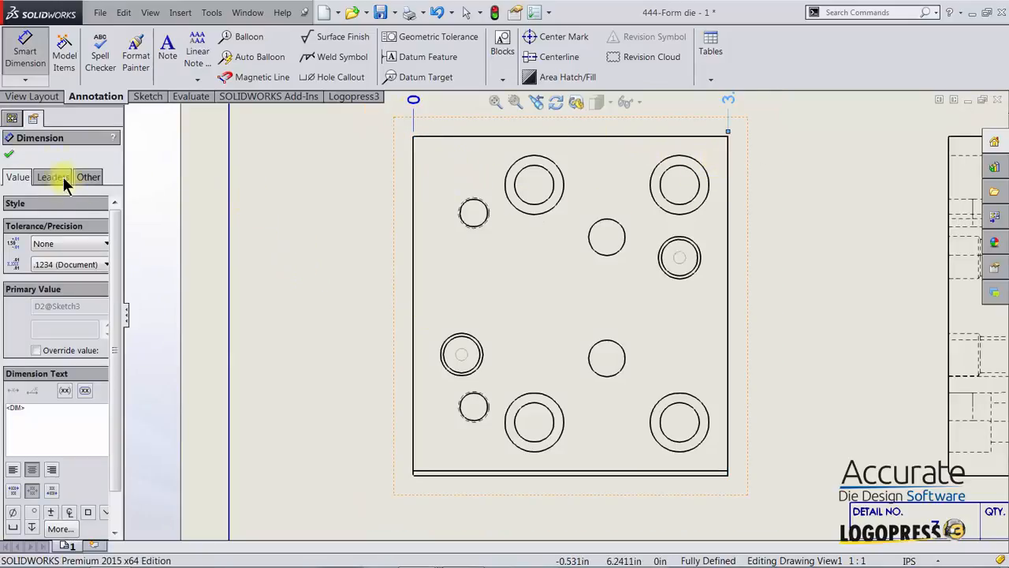
# Add vertical ordinate dimensions to the plan view, from the plate's top edge as zero to its bottom edge
pyautogui.click(26, 79)
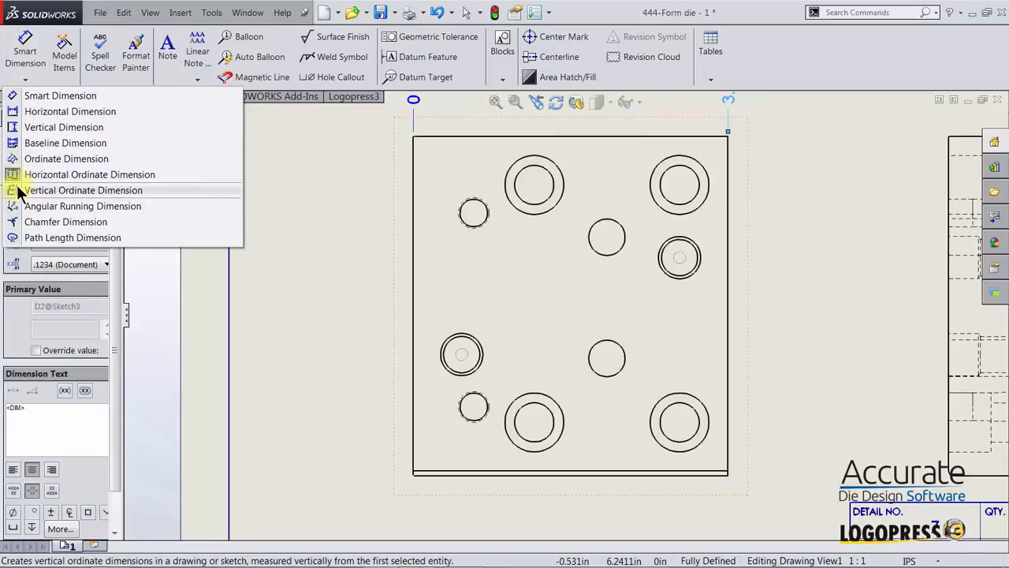
pyautogui.click(83, 190)
pyautogui.click(416, 139)
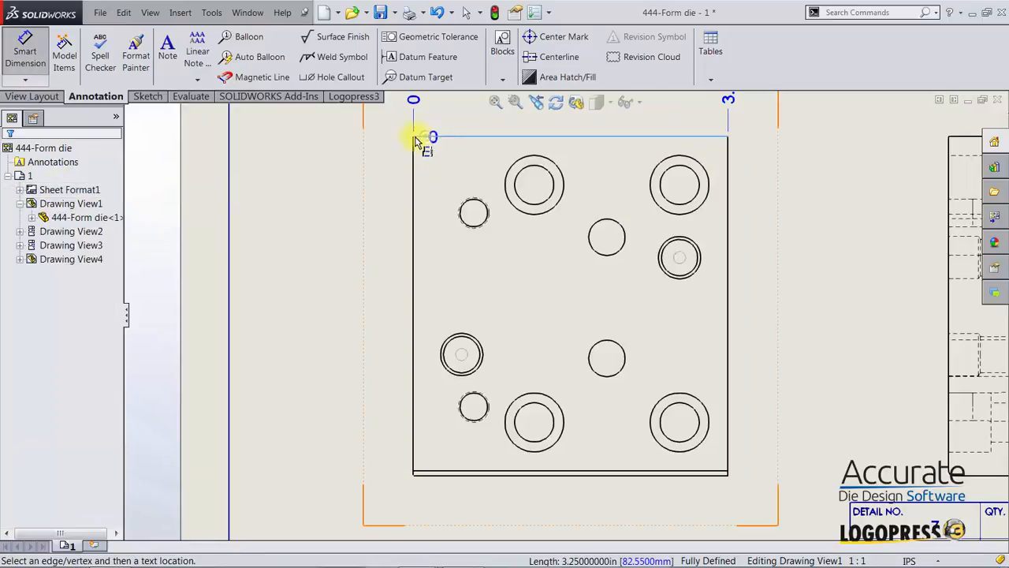
pyautogui.click(384, 141)
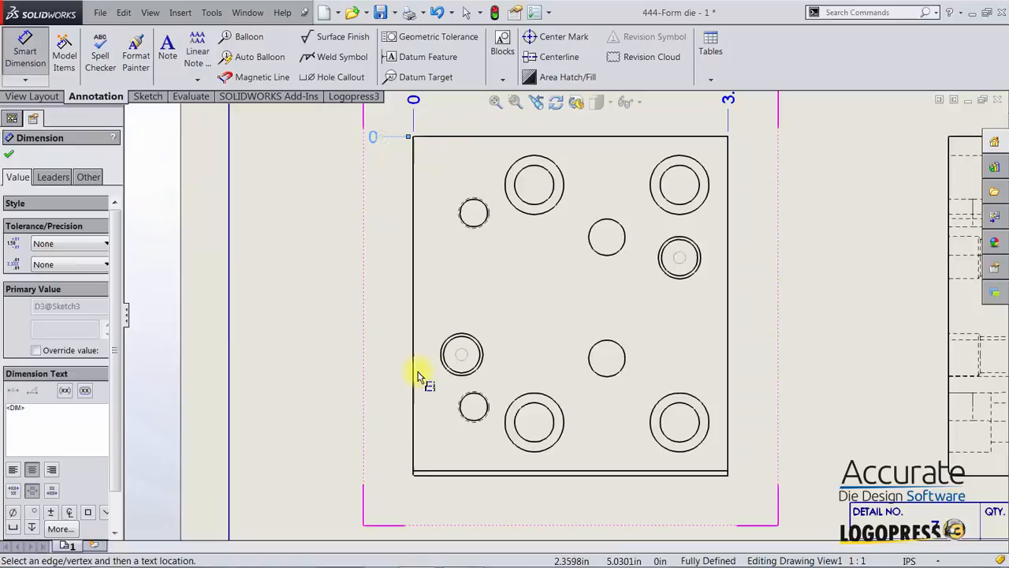
pyautogui.click(422, 477)
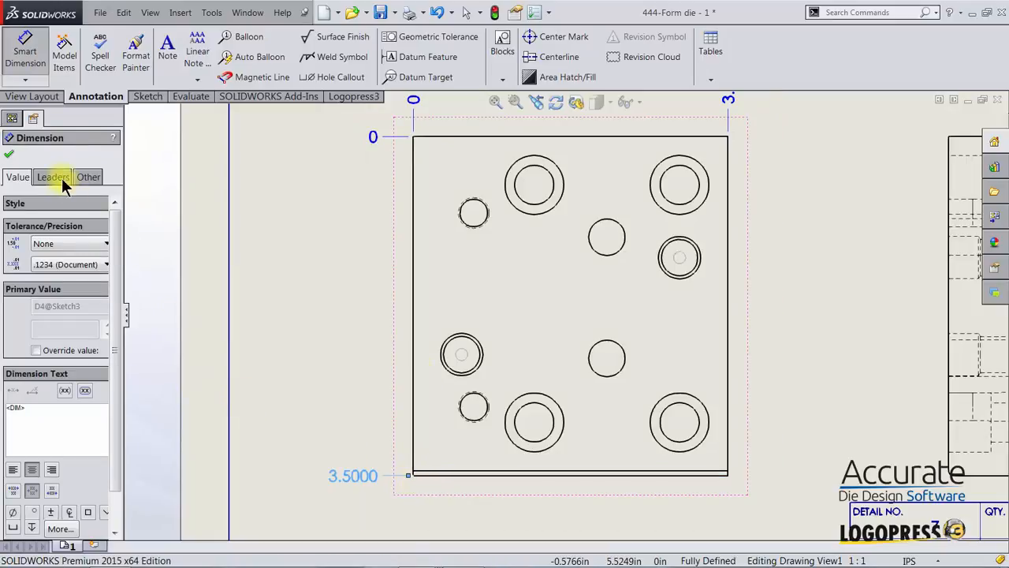
pyautogui.press('Escape')
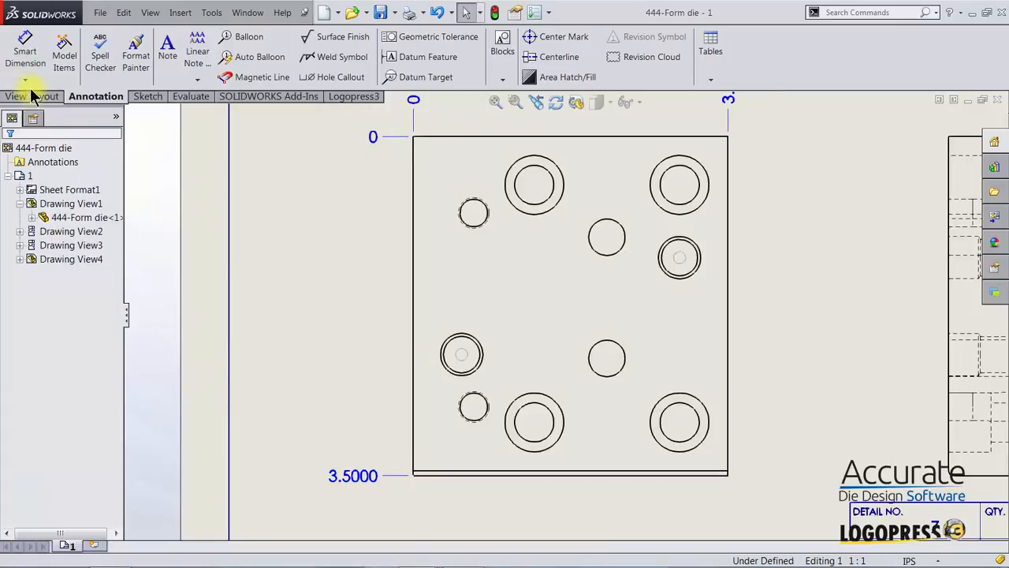
# Add vertical ordinate dimensions to the view below the plan view, from its bottom edge as zero to its top edge
pyautogui.click(26, 79)
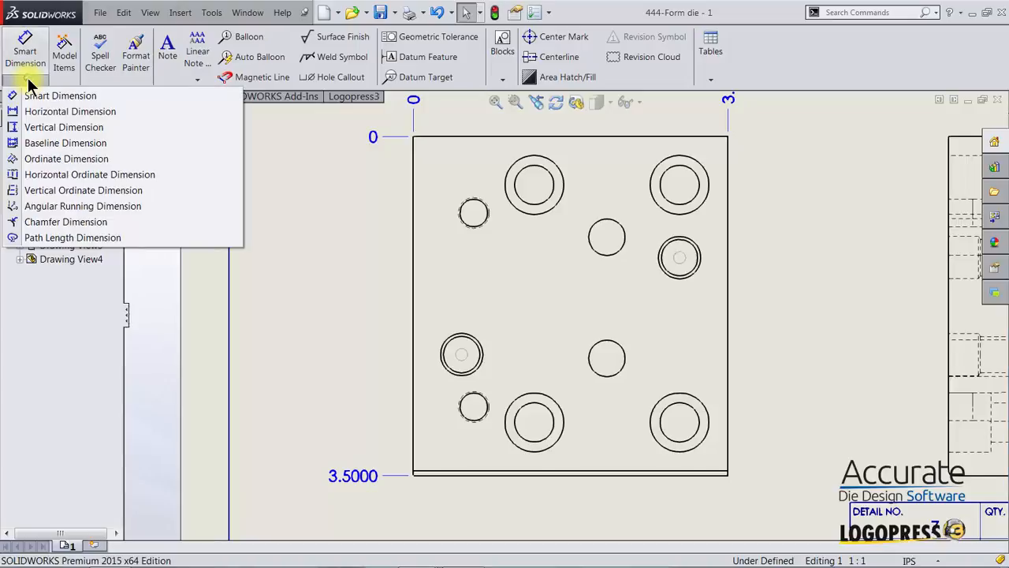
pyautogui.click(19, 190)
pyautogui.moveTo(339, 361); pyautogui.dragTo(322, 137, button='middle')
pyautogui.click(392, 436)
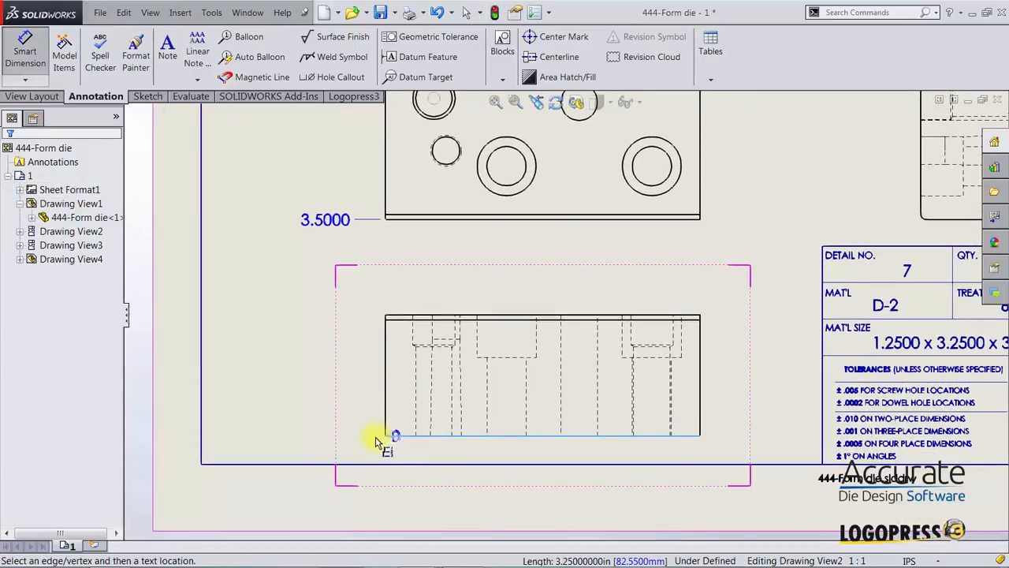
pyautogui.click(356, 441)
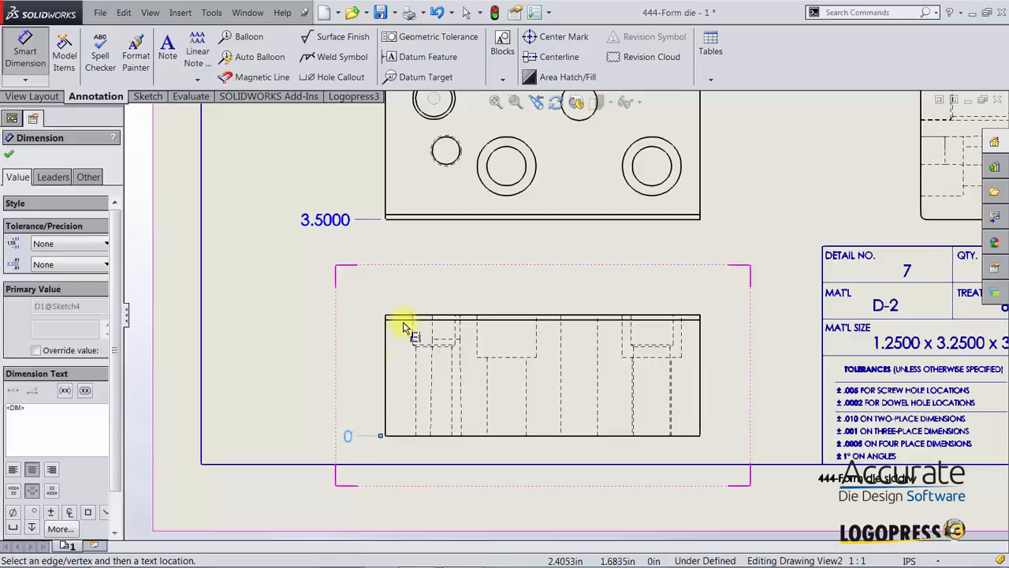
pyautogui.click(400, 318)
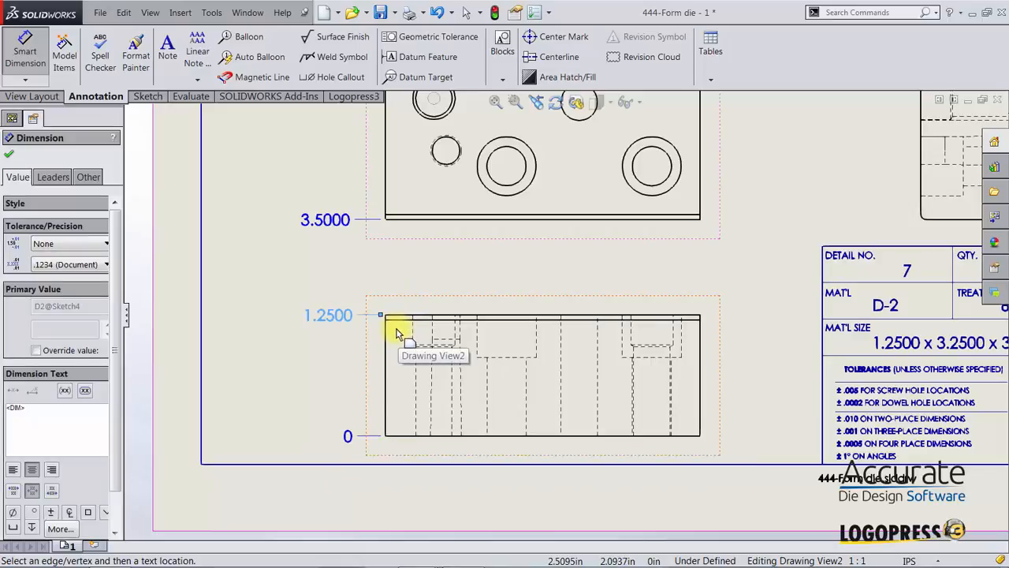
pyautogui.press('Escape')
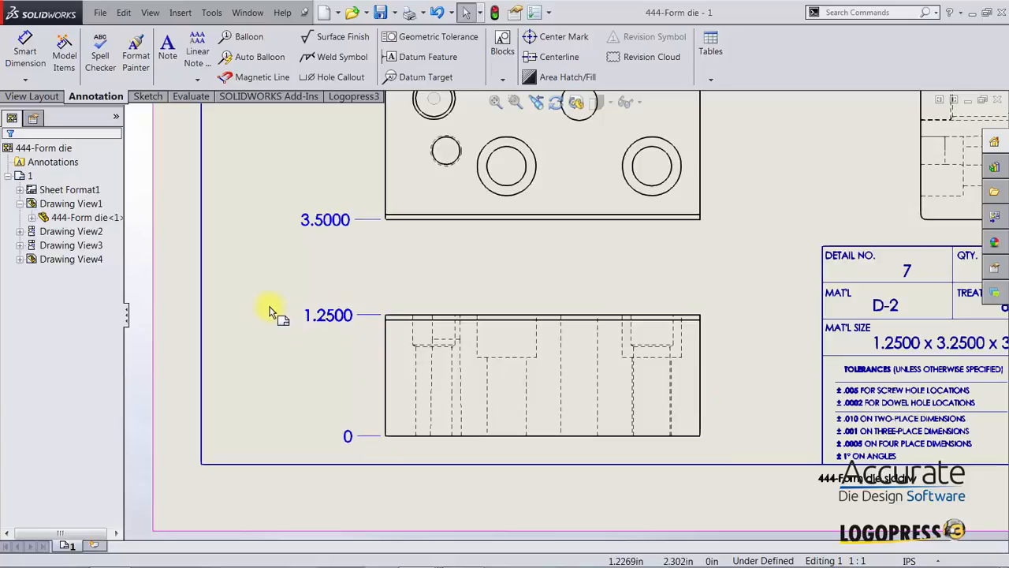
# Dimension the radius of the lower-left rounded corner in the side view, placing the text below and left of the corner
pyautogui.press('f')
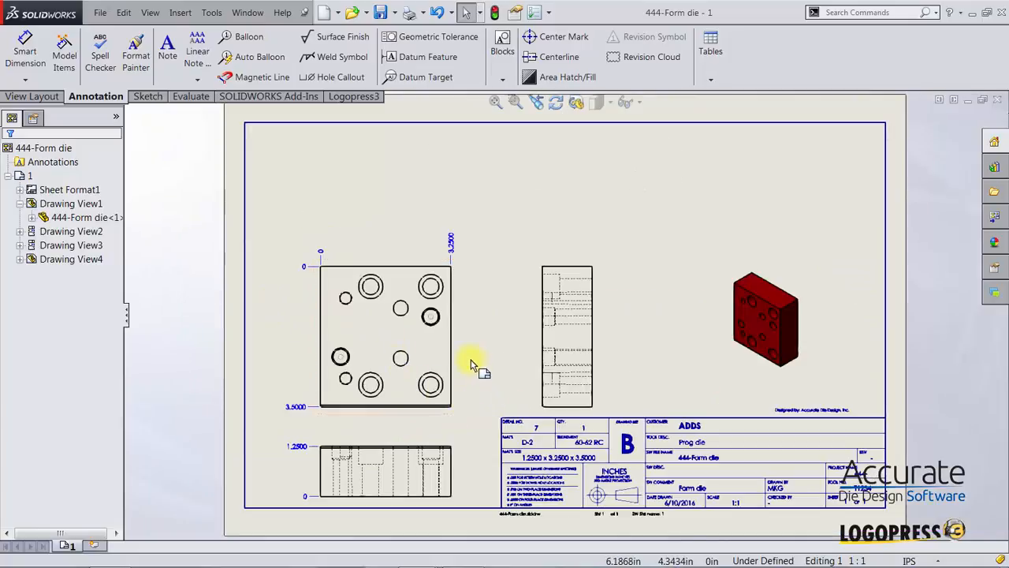
pyautogui.moveTo(473, 360)
pyautogui.mouseDown(button='right')
pyautogui.moveTo(501, 398)
pyautogui.moveTo(530, 405)
pyautogui.mouseUp(button='right')
pyautogui.moveTo(520, 394); pyautogui.dragTo(569, 430)
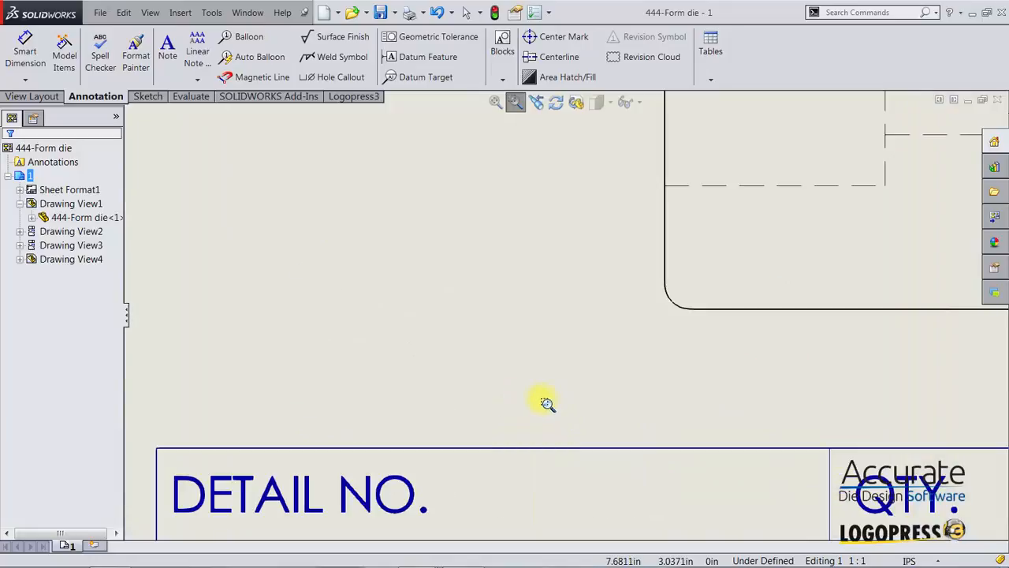
pyautogui.press('Escape')
pyautogui.press('s')
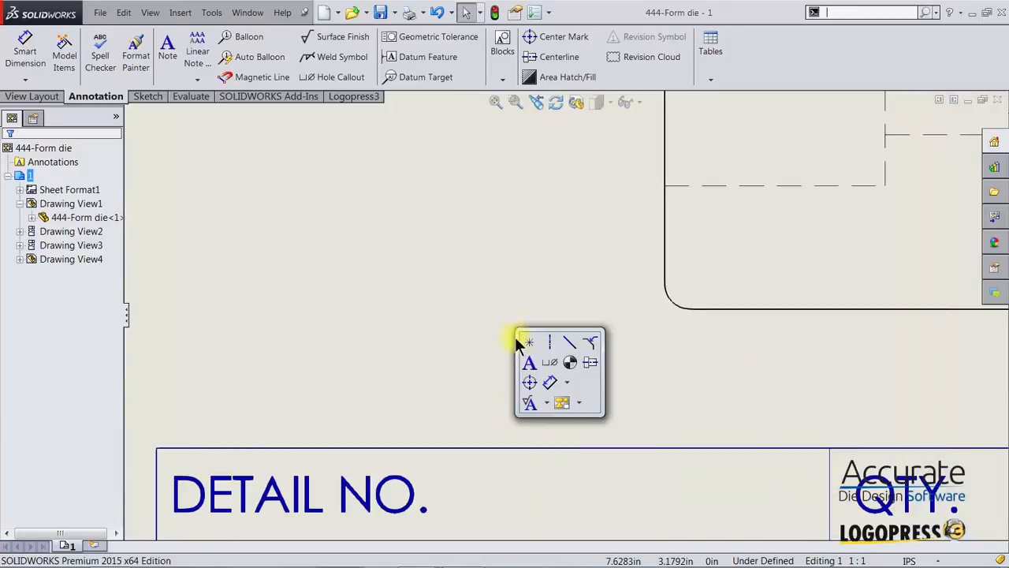
pyautogui.click(550, 382)
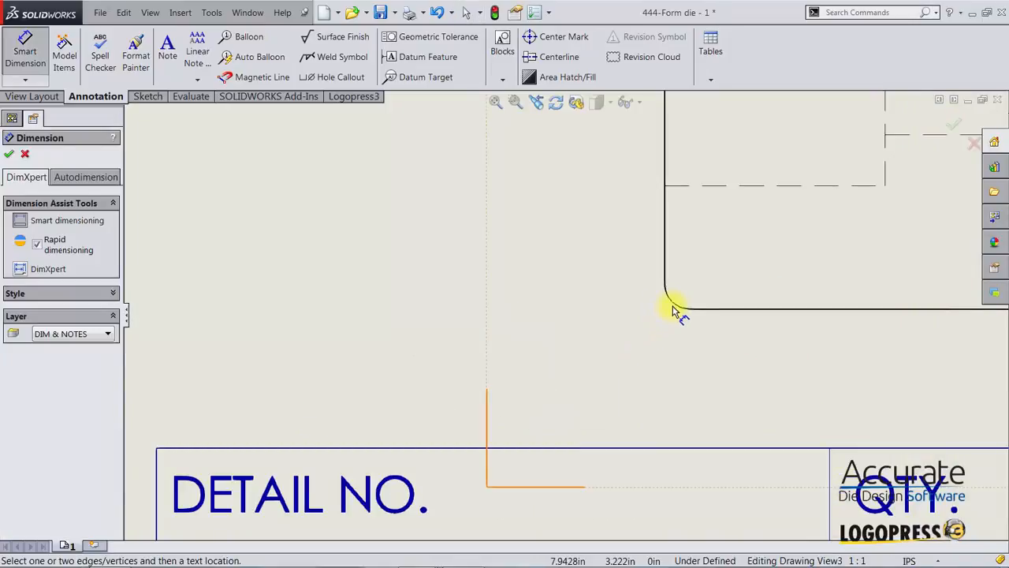
pyautogui.click(674, 309)
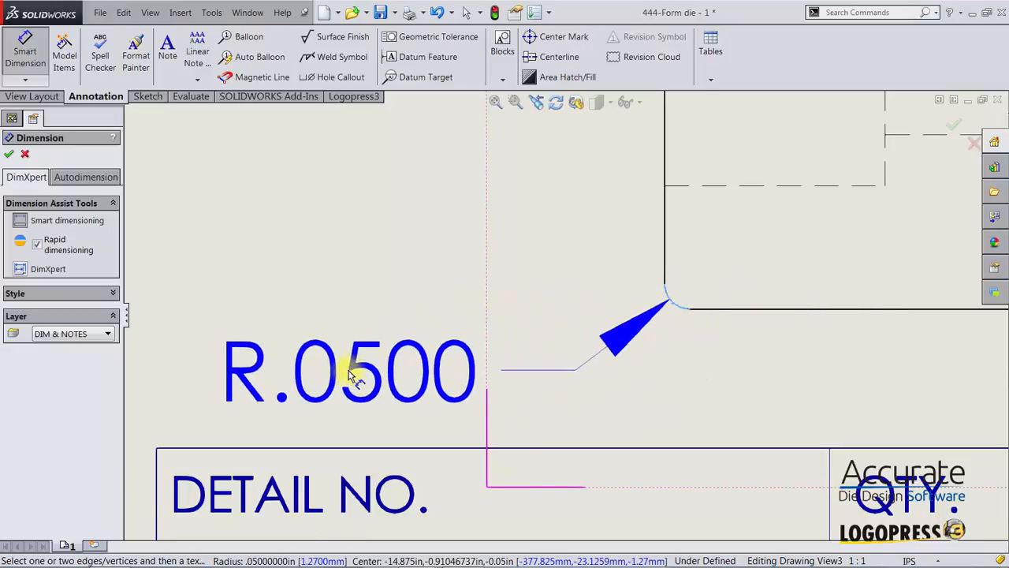
pyautogui.click(349, 376)
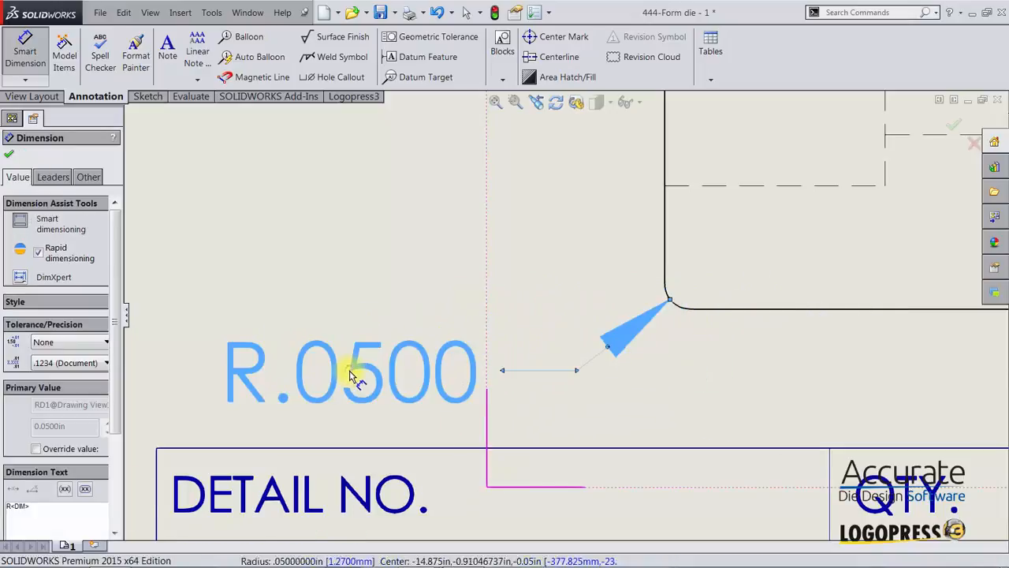
# Set the corner radius dimension's precision to three decimal places (.123)
pyautogui.click(49, 364)
pyautogui.click(40, 409)
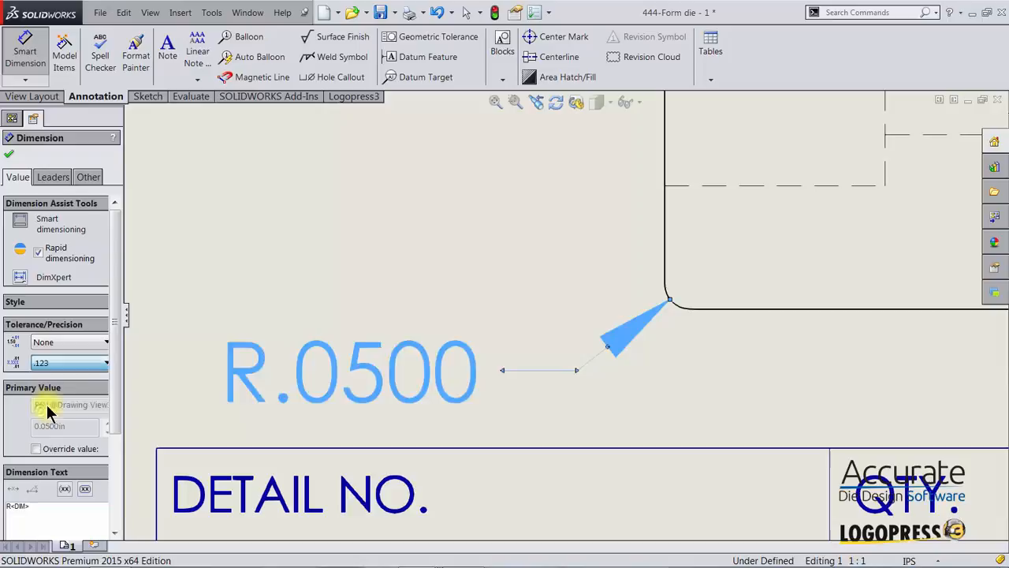
pyautogui.click(254, 283)
pyautogui.press('Escape')
pyautogui.press('m')
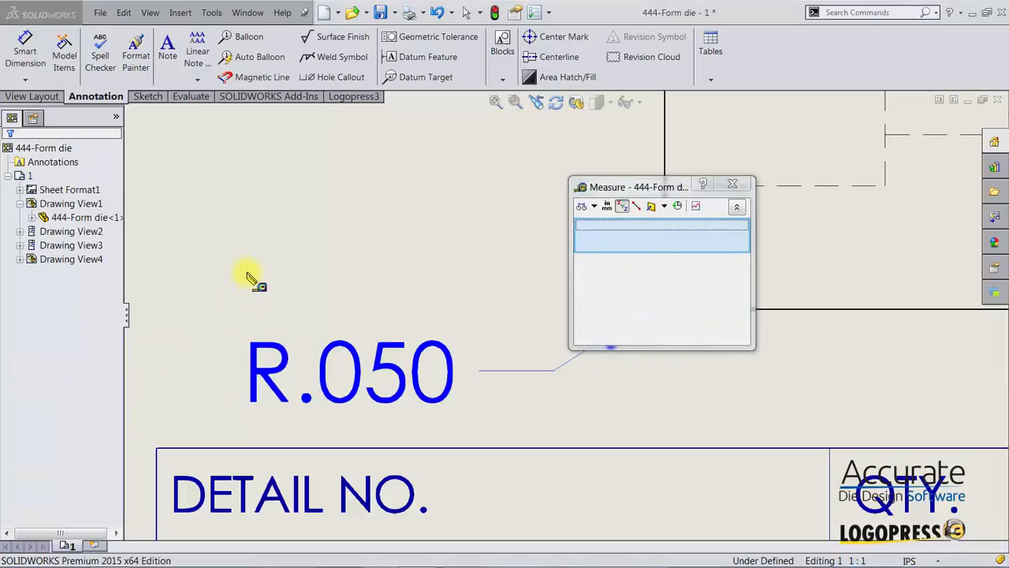
pyautogui.press('Escape')
pyautogui.press('f')
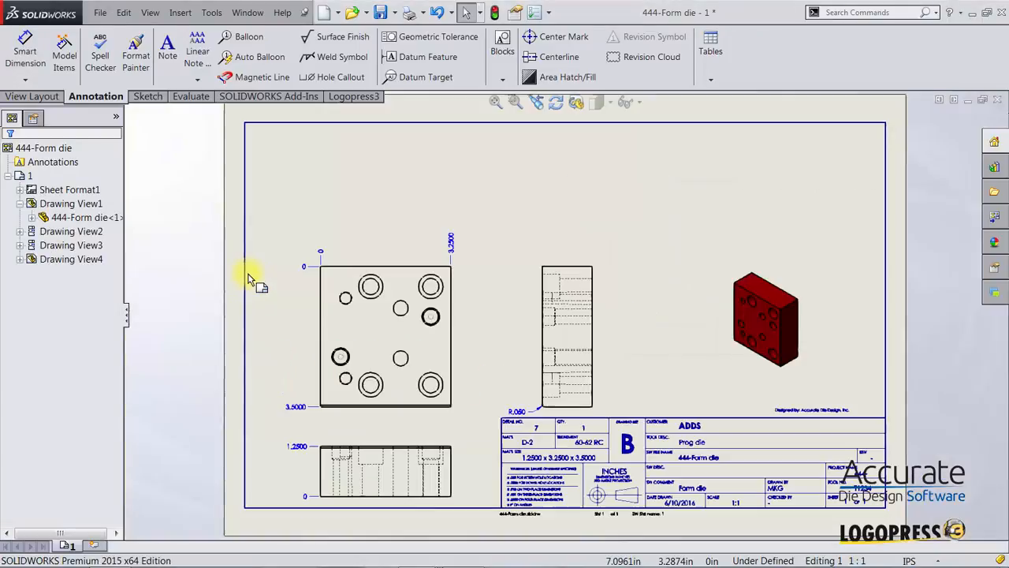
# Place a sketch point on the upper-left corner of the plate in the plan view
pyautogui.press('s')
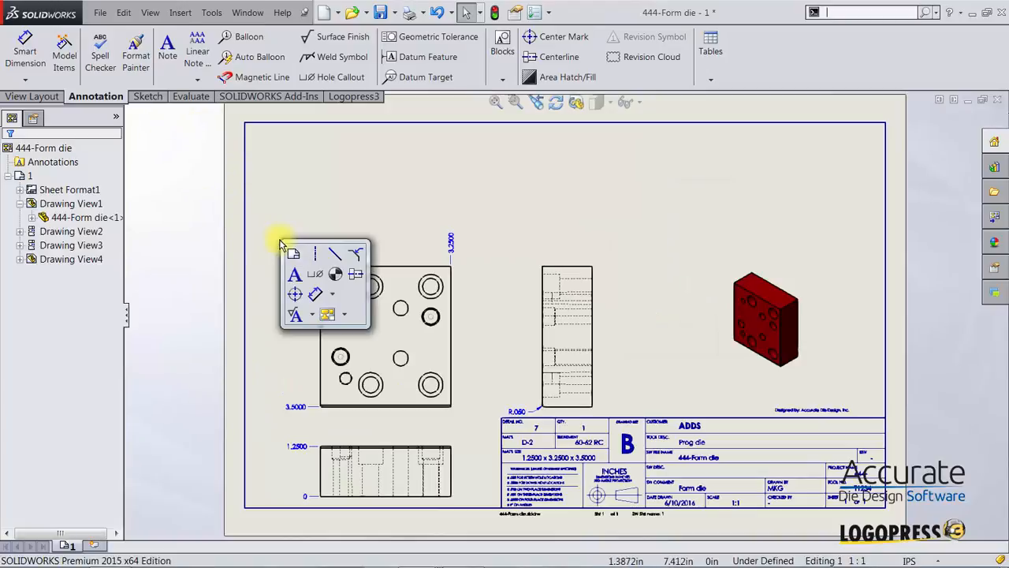
pyautogui.click(294, 253)
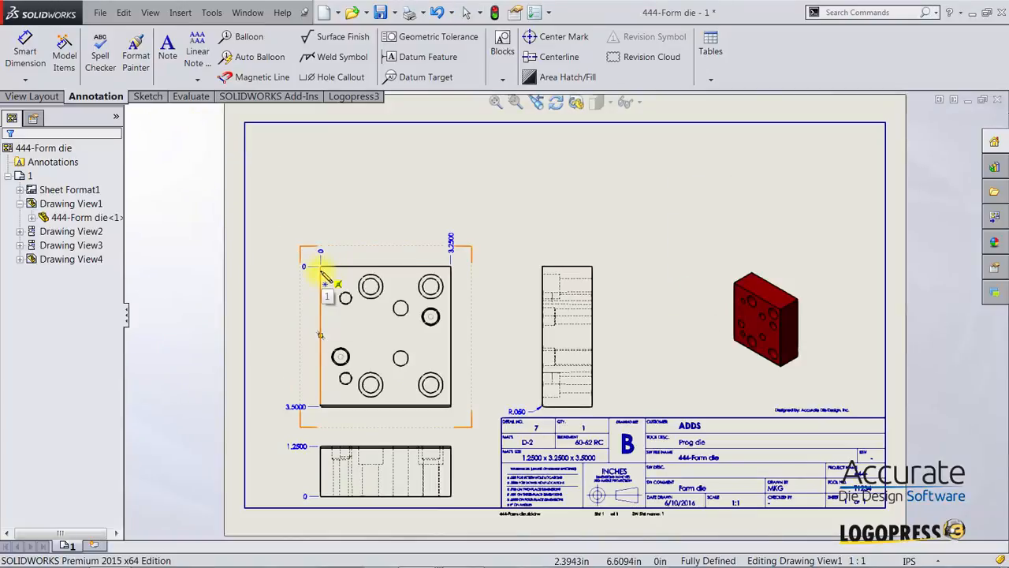
pyautogui.click(321, 267)
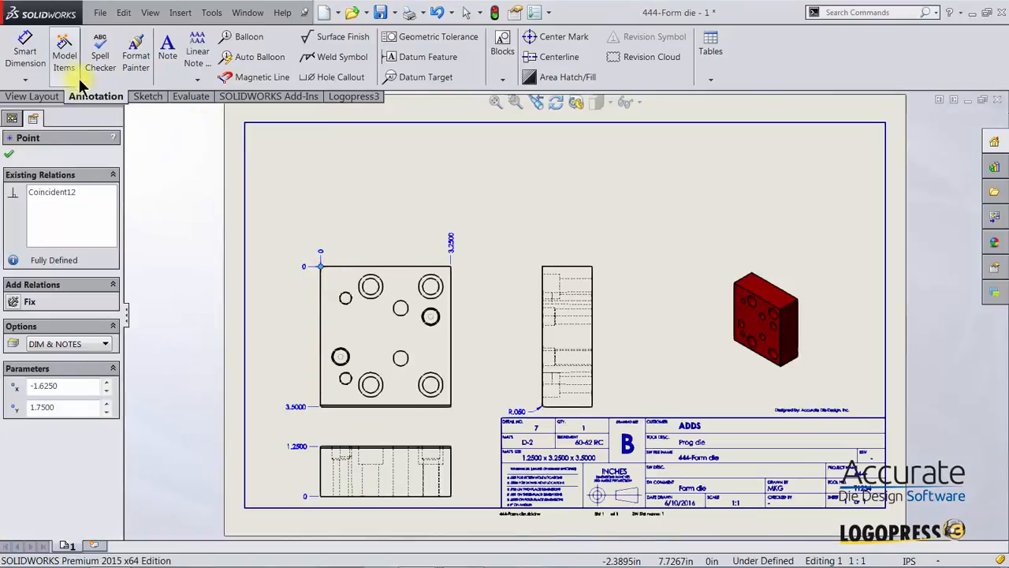
# Insert a Logopress3 full hole table above the plan view, using the plate's upper-left corner point as the origin
pyautogui.click(320, 96)
pyautogui.click(330, 96)
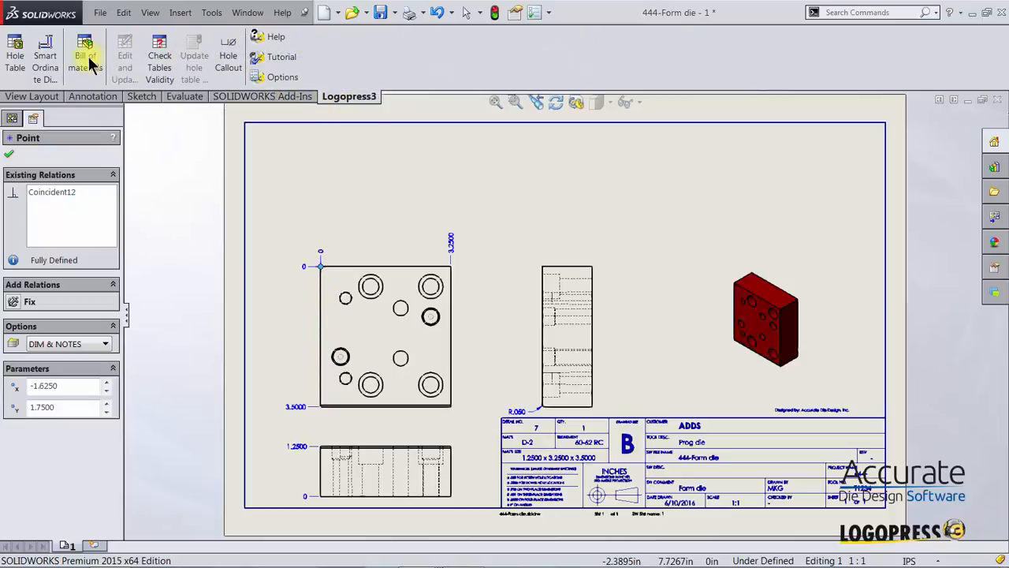
pyautogui.click(15, 54)
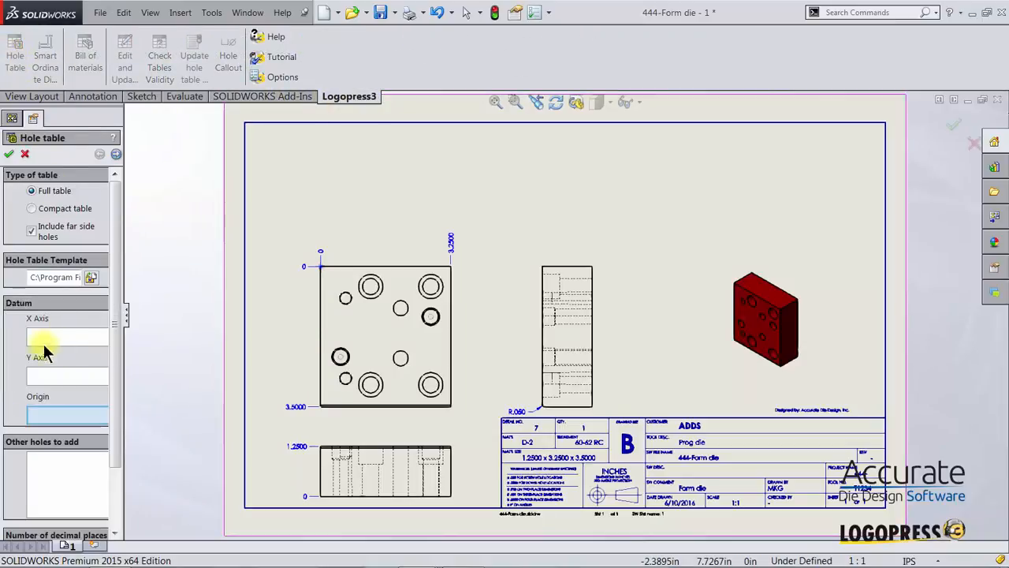
pyautogui.click(322, 267)
pyautogui.click(10, 153)
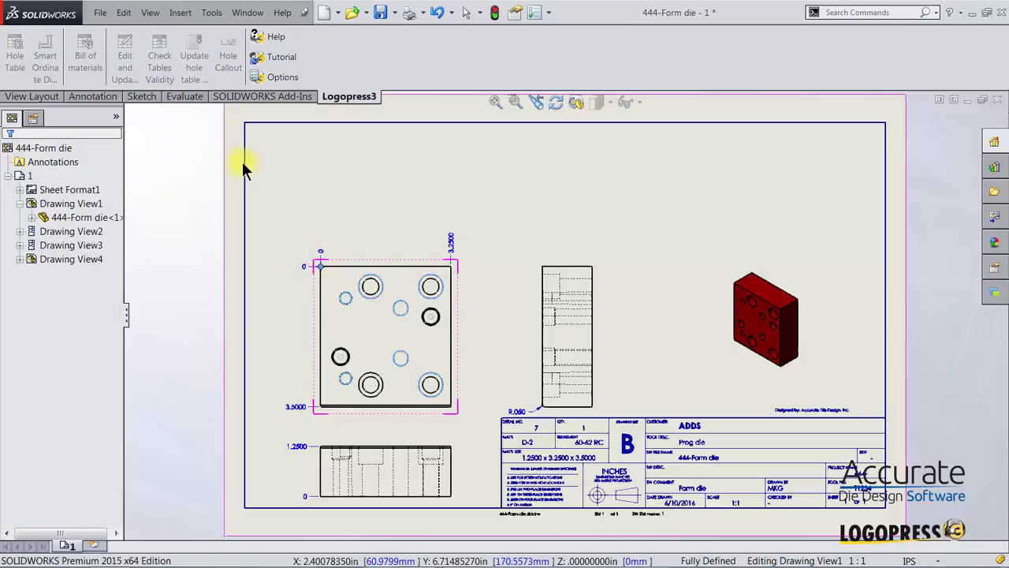
pyautogui.click(260, 151)
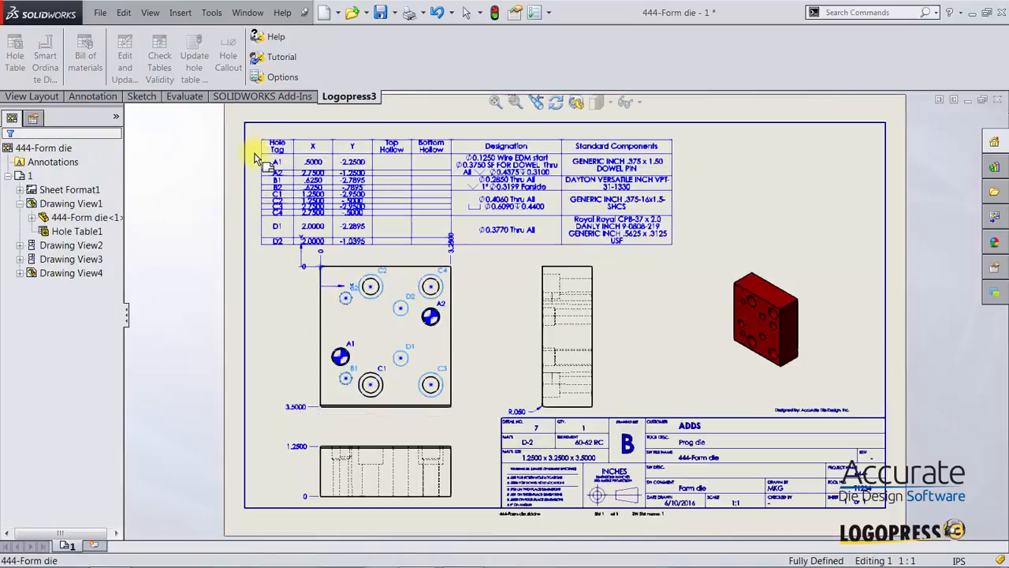
# Move the hole table so that it sits in the upper-left corner of the sheet border
pyautogui.click(258, 141)
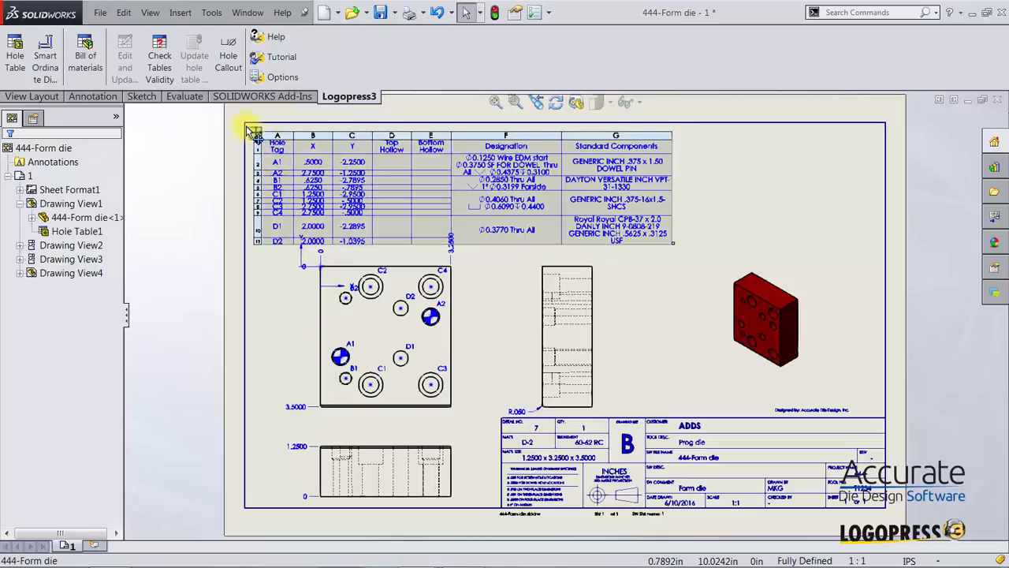
pyautogui.moveTo(256, 134); pyautogui.dragTo(250, 133)
pyautogui.click(249, 138)
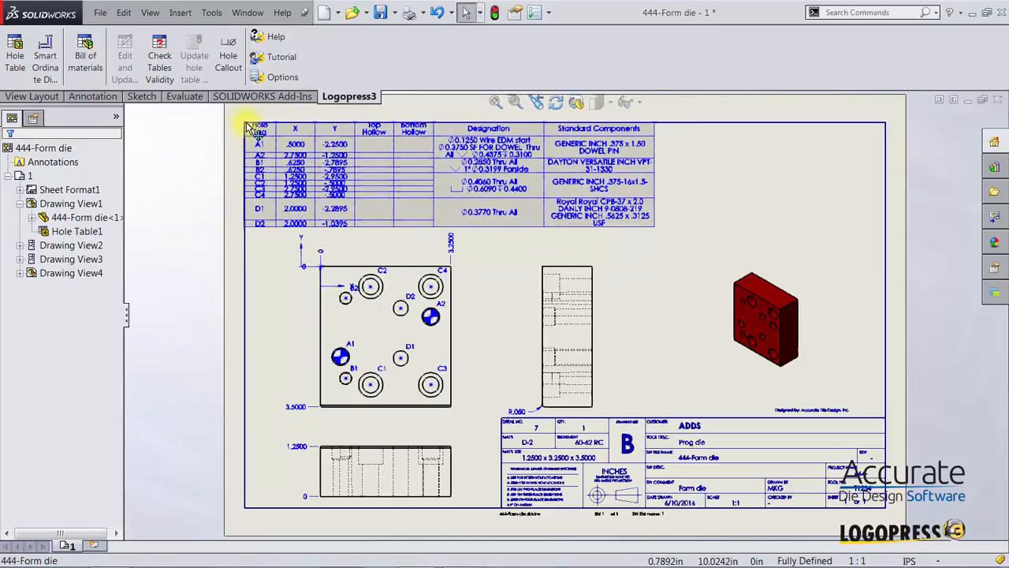
pyautogui.click(197, 131)
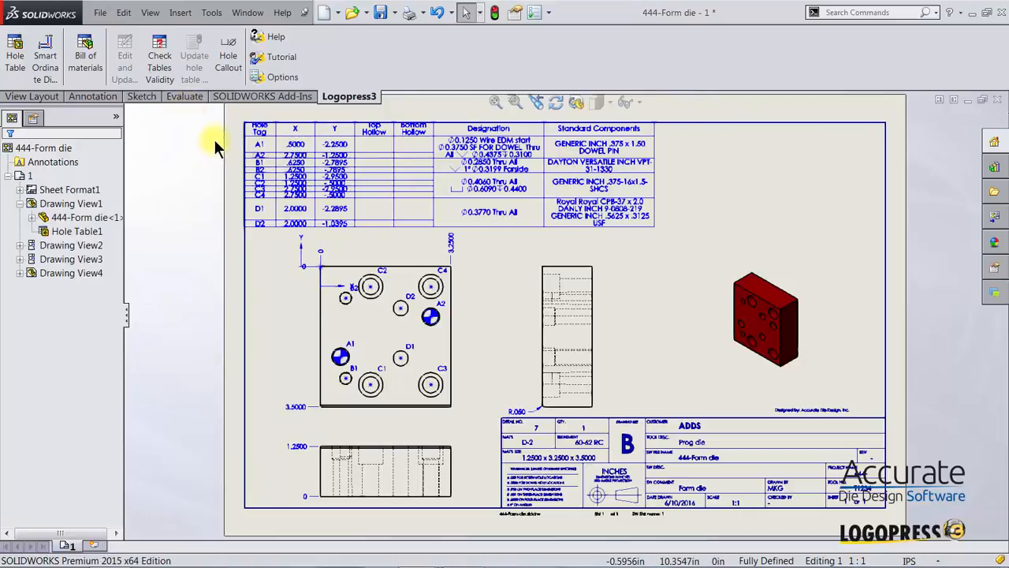
# Align the upper-left corner of the hole table exactly with the corner of the sheet border
pyautogui.moveTo(235, 157); pyautogui.dragTo(252, 165, button='right')
pyautogui.moveTo(222, 110); pyautogui.dragTo(342, 242)
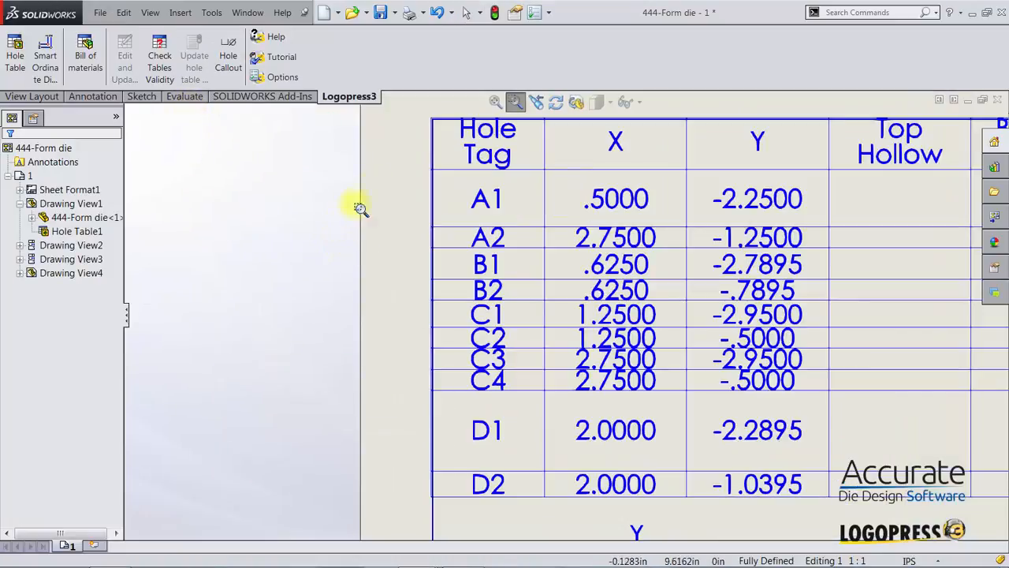
pyautogui.click(447, 148)
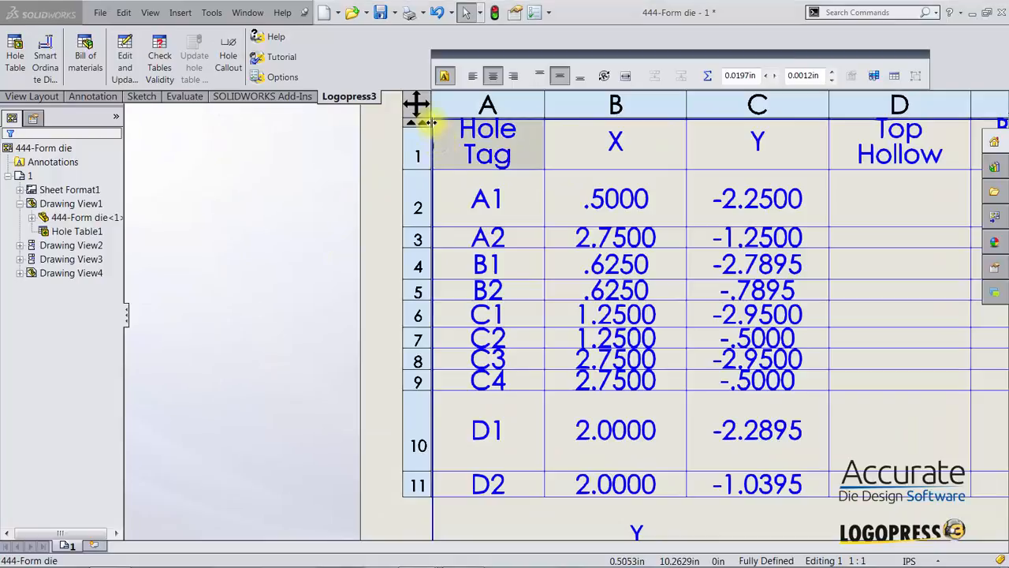
pyautogui.moveTo(426, 110)
pyautogui.mouseDown()
pyautogui.moveTo(457, 169)
pyautogui.moveTo(427, 111)
pyautogui.mouseUp()
pyautogui.click(337, 189)
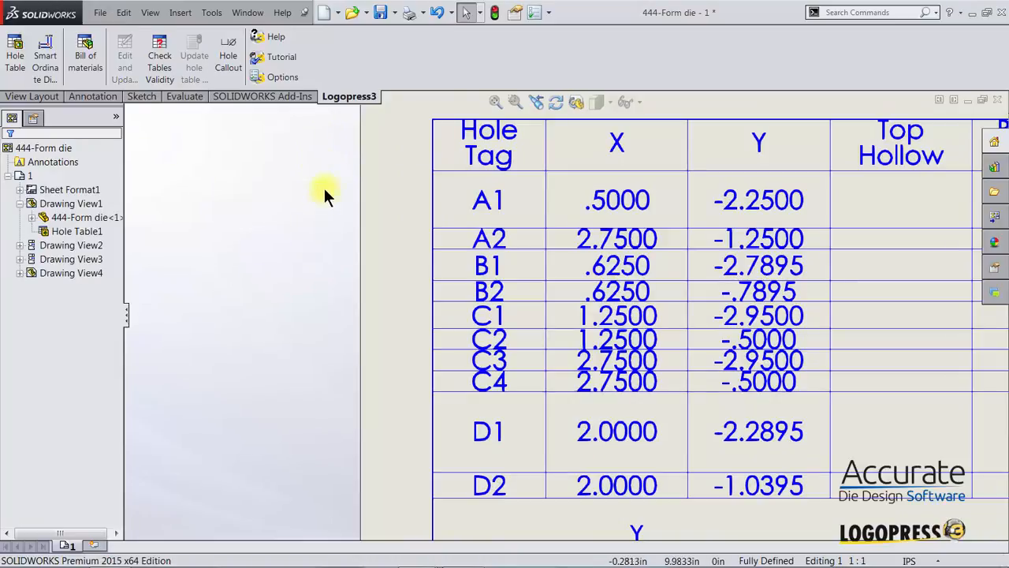
pyautogui.press('f')
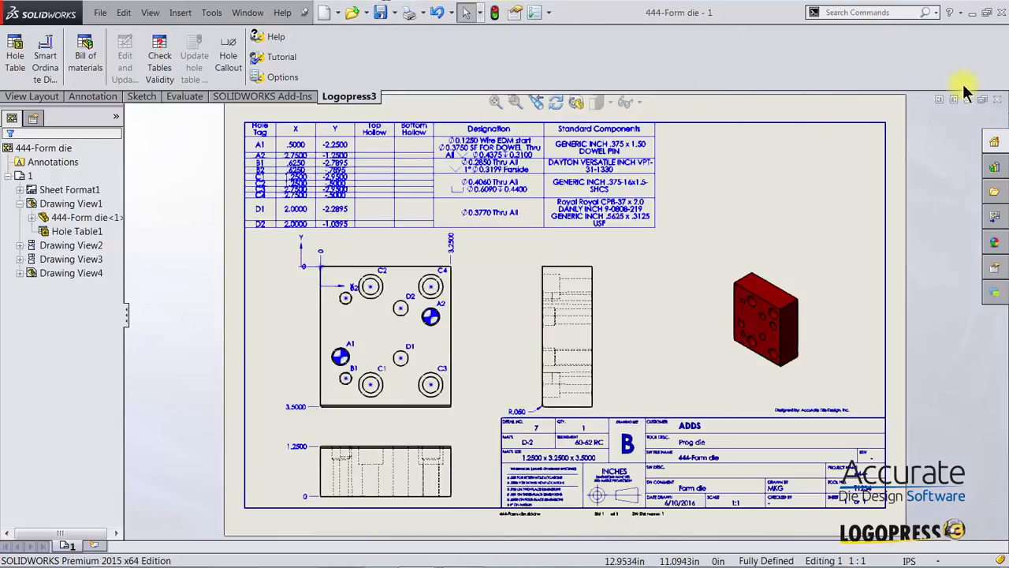
# Close the 444-Form die drawing and open the drawing of 444-DIE BLOCK1 from the tool assembly
pyautogui.click(1000, 103)
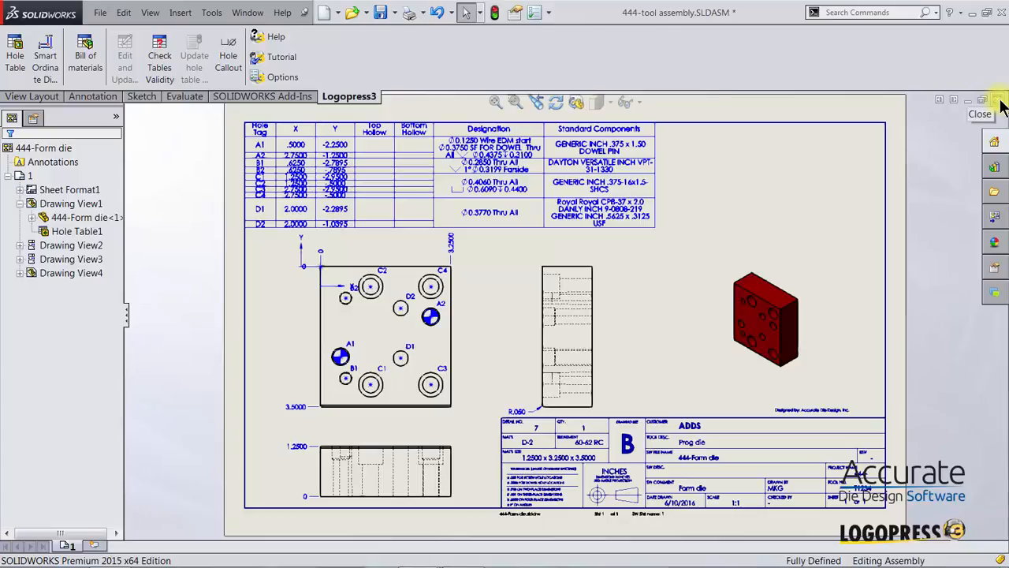
pyautogui.click(355, 213)
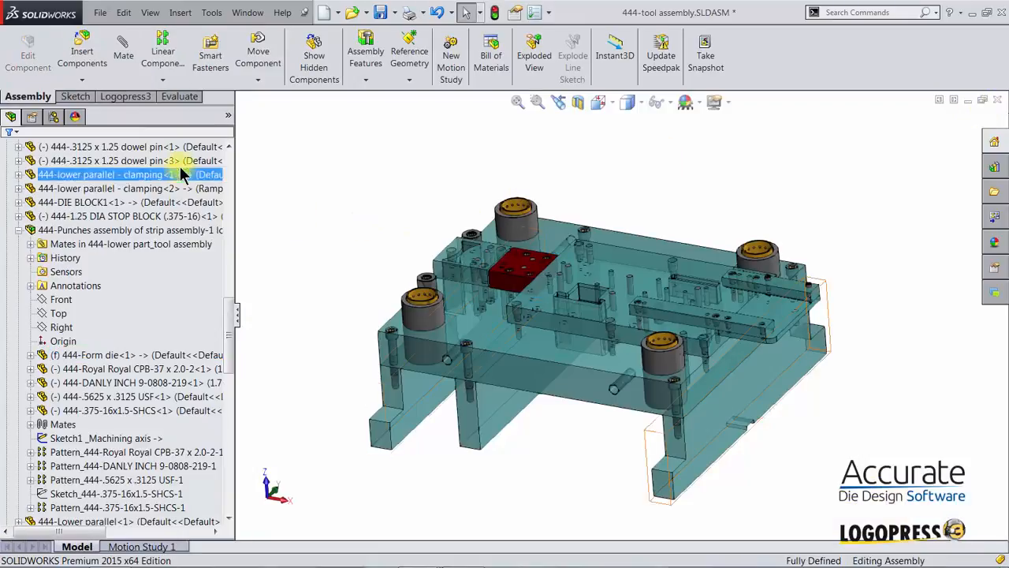
pyautogui.click(469, 262)
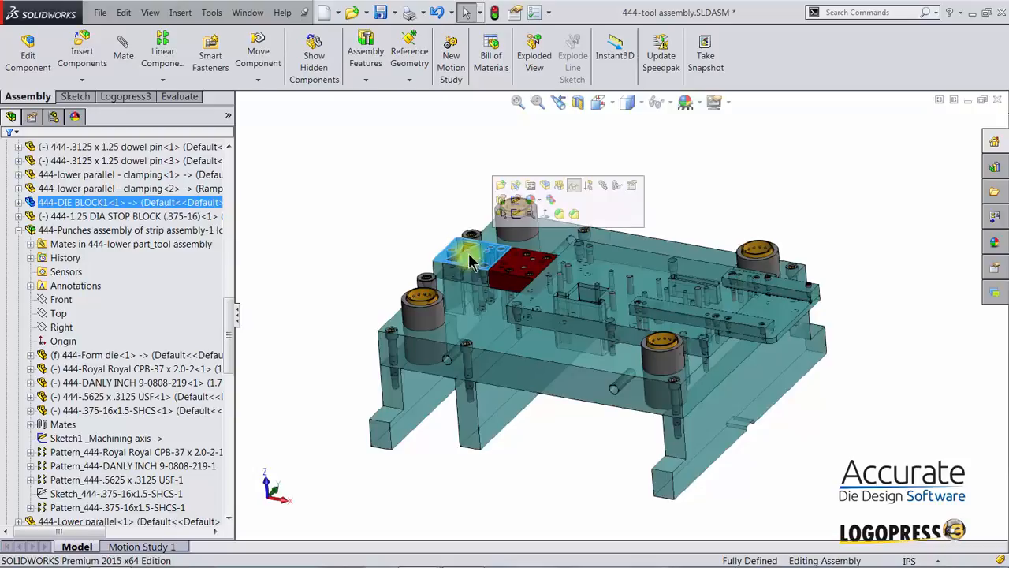
pyautogui.click(515, 199)
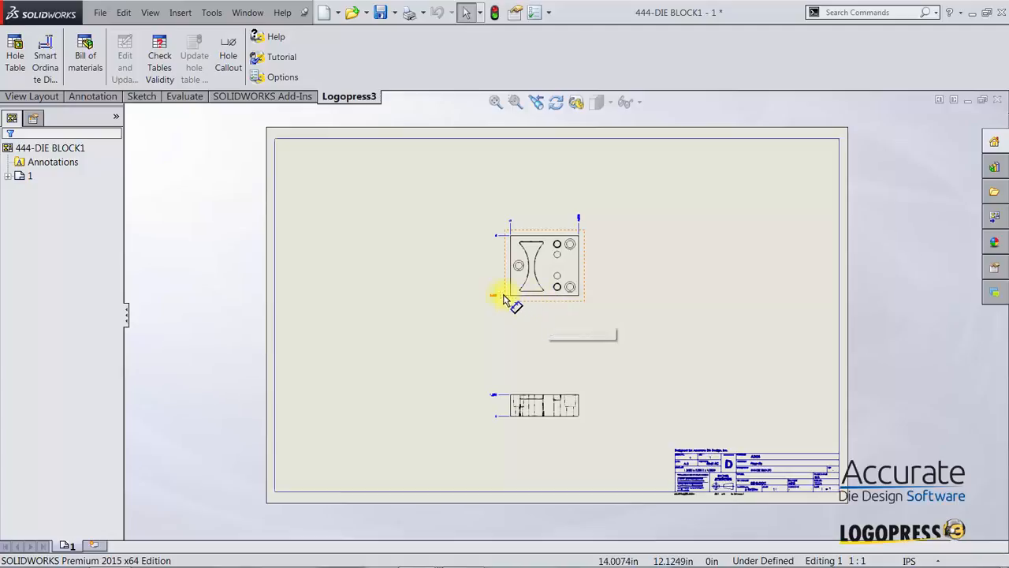
pyautogui.press('s')
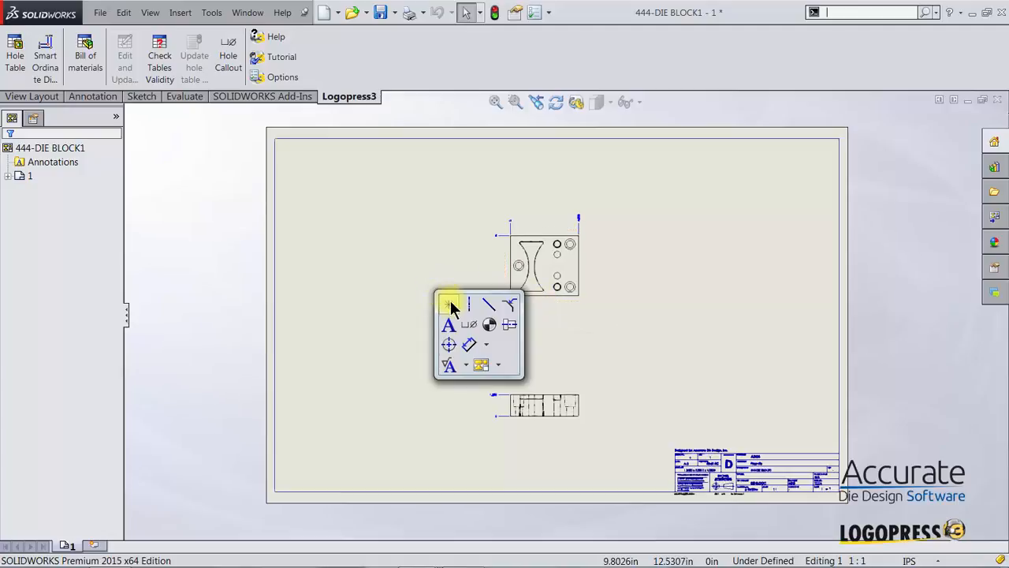
pyautogui.click(511, 238)
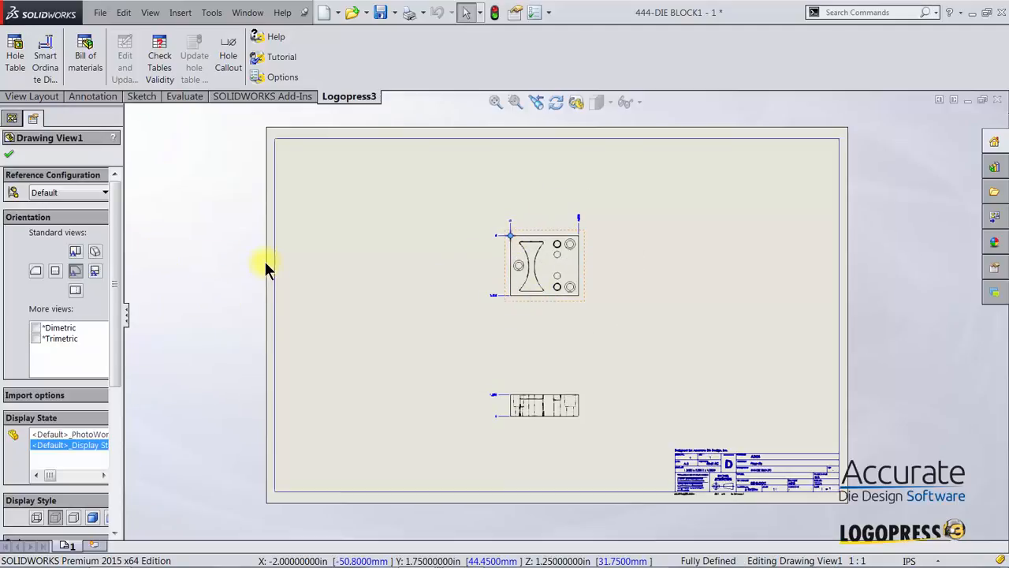
pyautogui.click(311, 265)
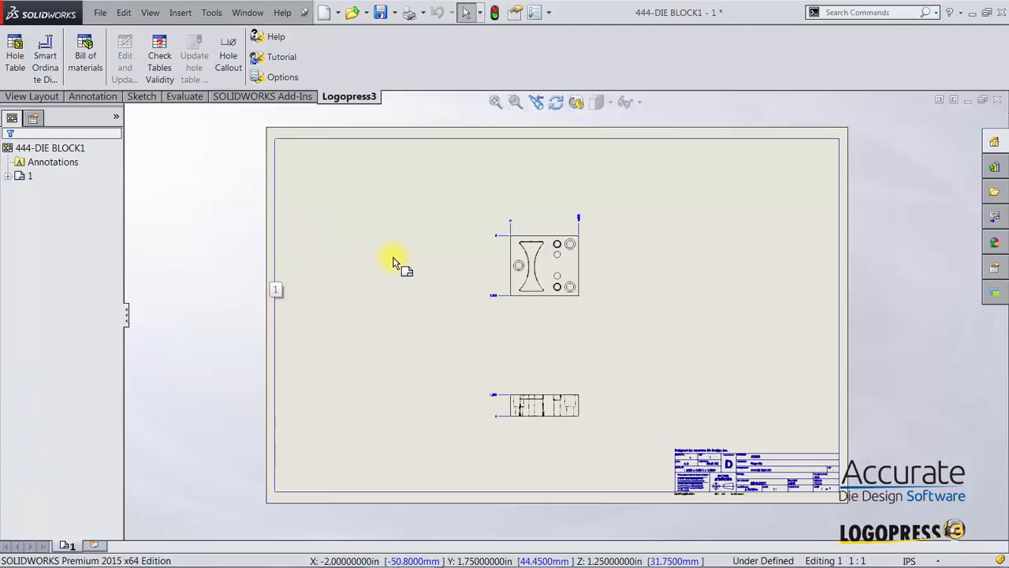
# Place a sketch point on the upper-left corner of the die block in the plan view
pyautogui.click(515, 102)
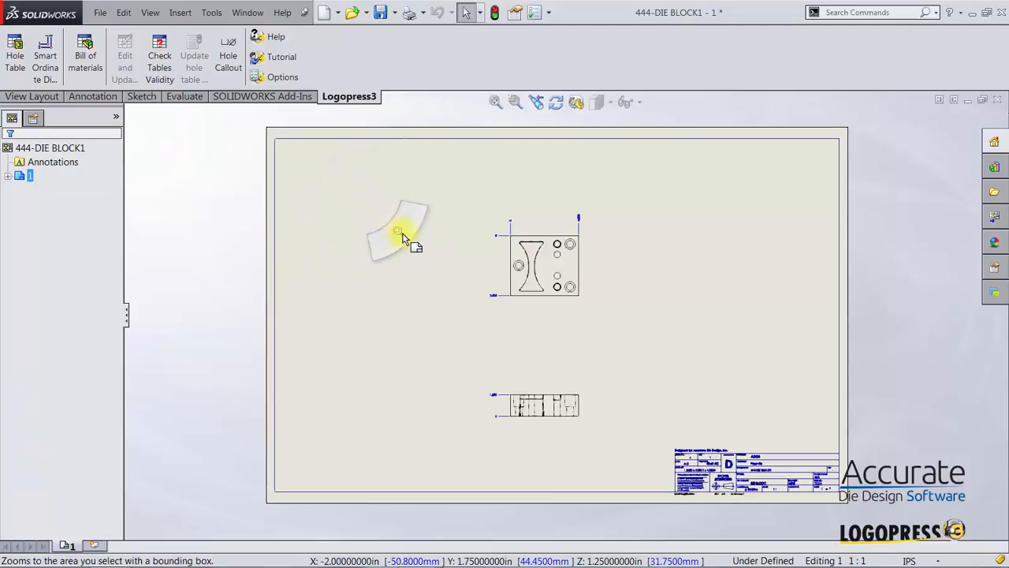
pyautogui.moveTo(454, 206)
pyautogui.mouseDown()
pyautogui.moveTo(639, 304)
pyautogui.moveTo(640, 319)
pyautogui.mouseUp()
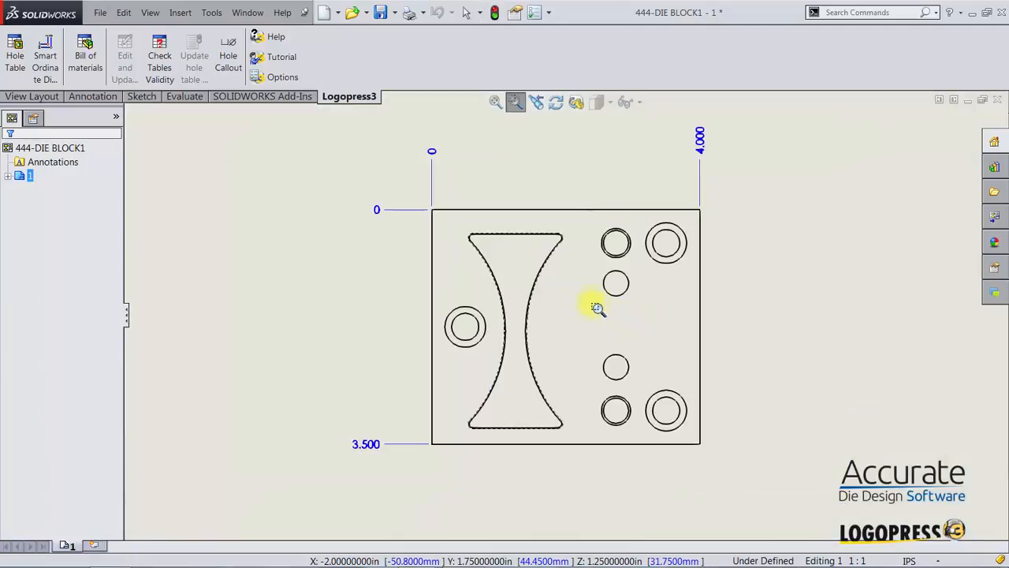
pyautogui.press('s')
pyautogui.click(378, 261)
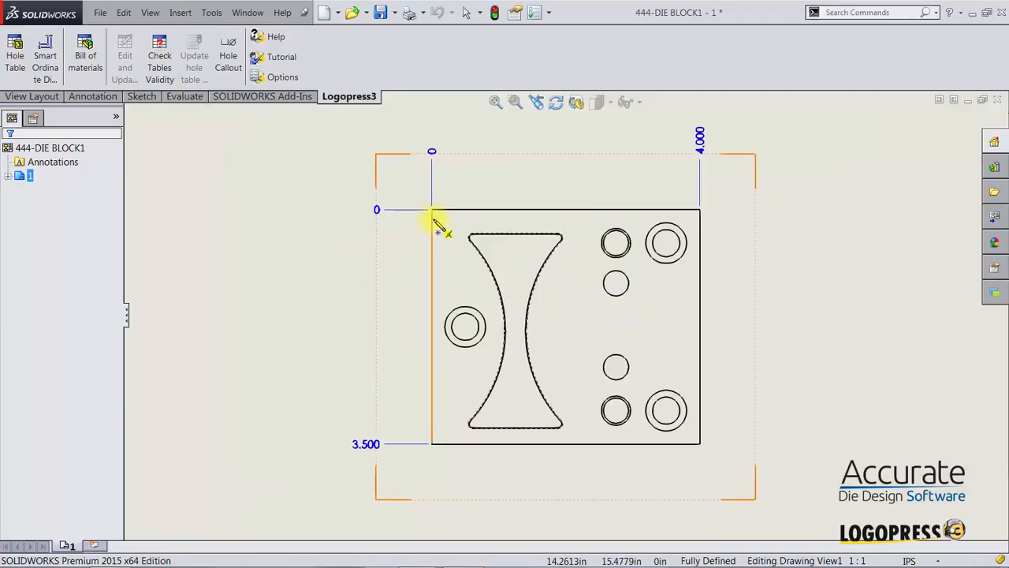
pyautogui.click(432, 209)
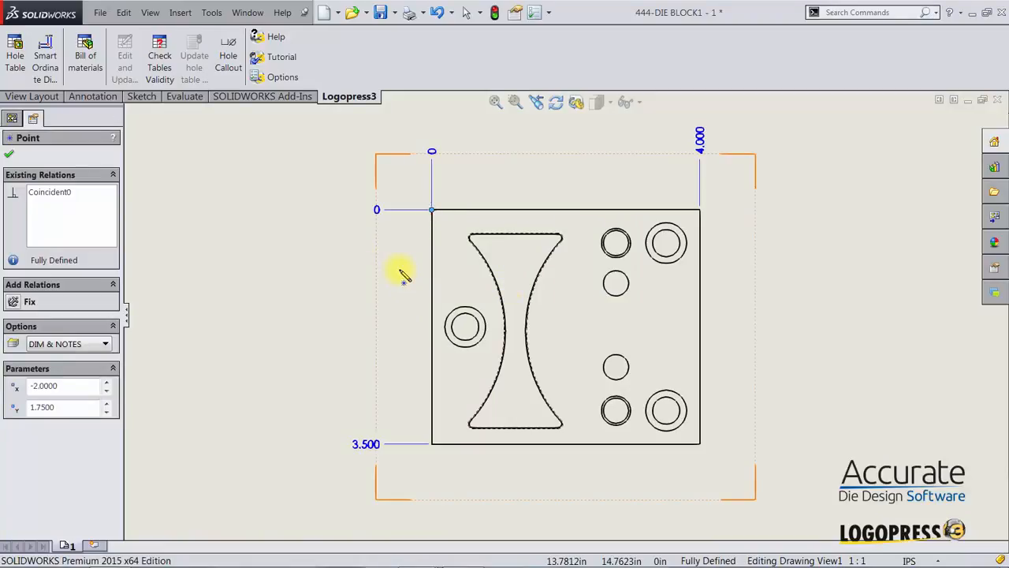
pyautogui.press('Escape')
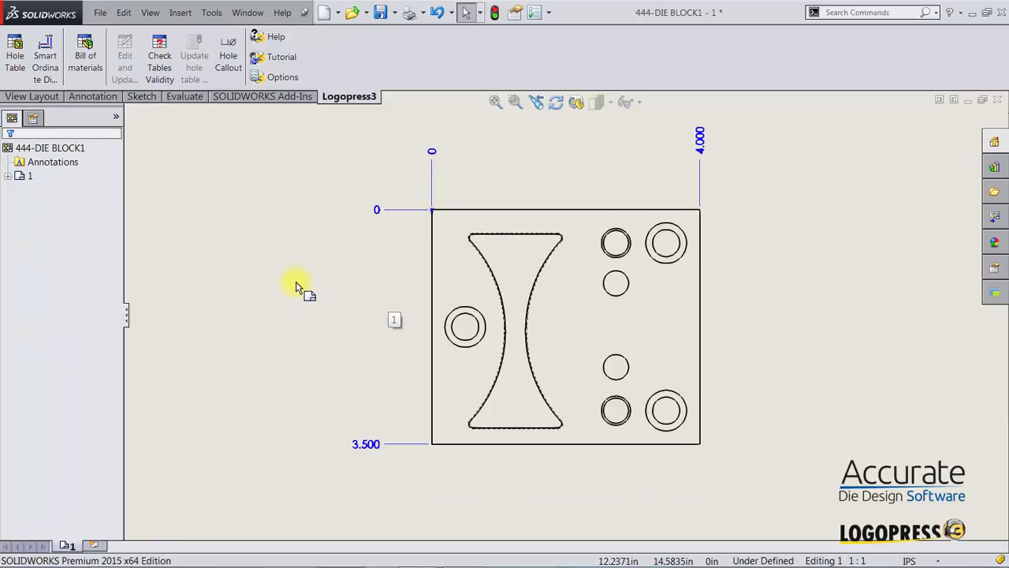
# Insert a Logopress3 full hole table near the sheet's upper-left corner, using the die block's corner point as the origin
pyautogui.click(15, 49)
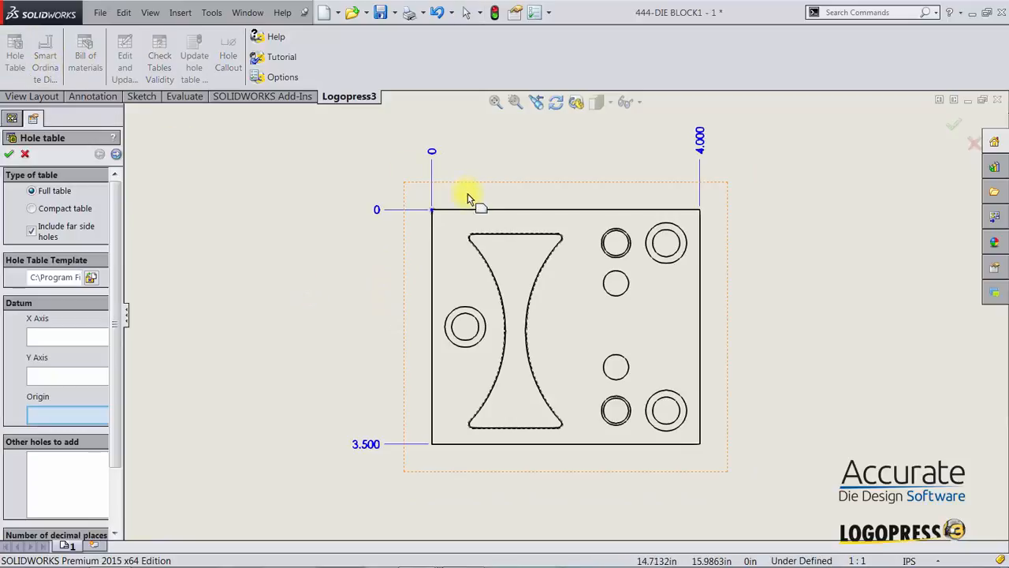
pyautogui.click(432, 210)
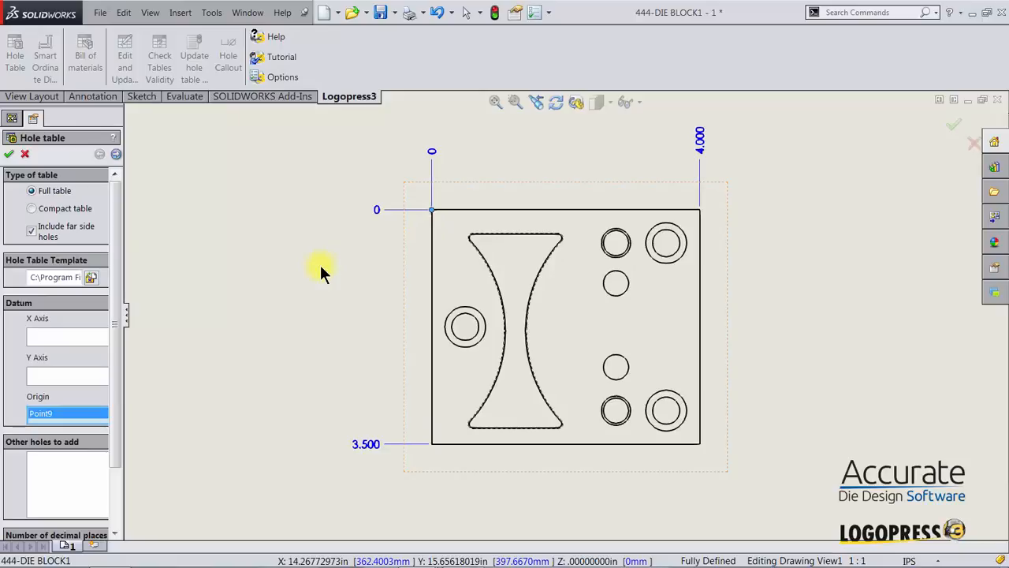
pyautogui.press('f')
pyautogui.click(10, 154)
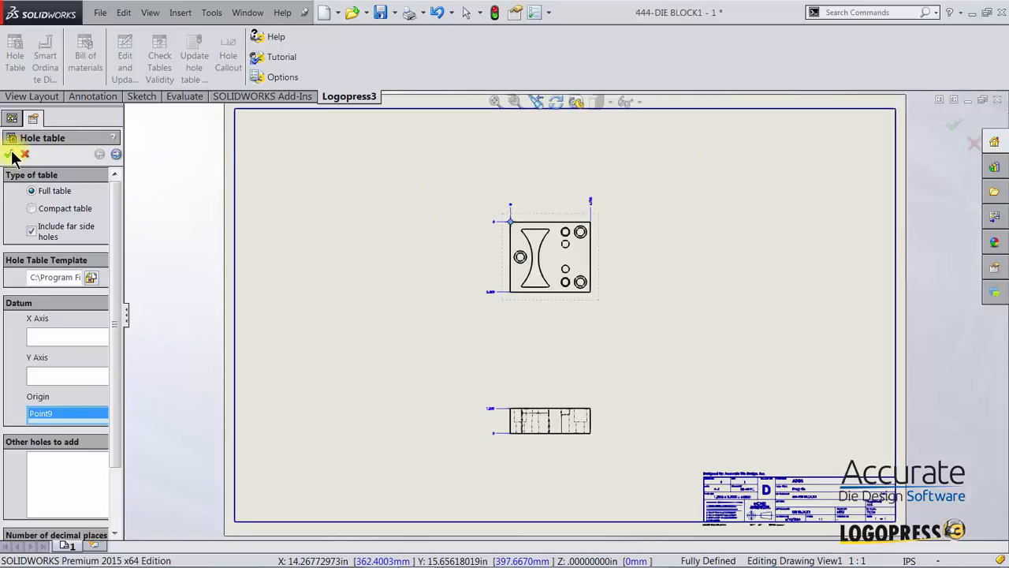
pyautogui.click(246, 124)
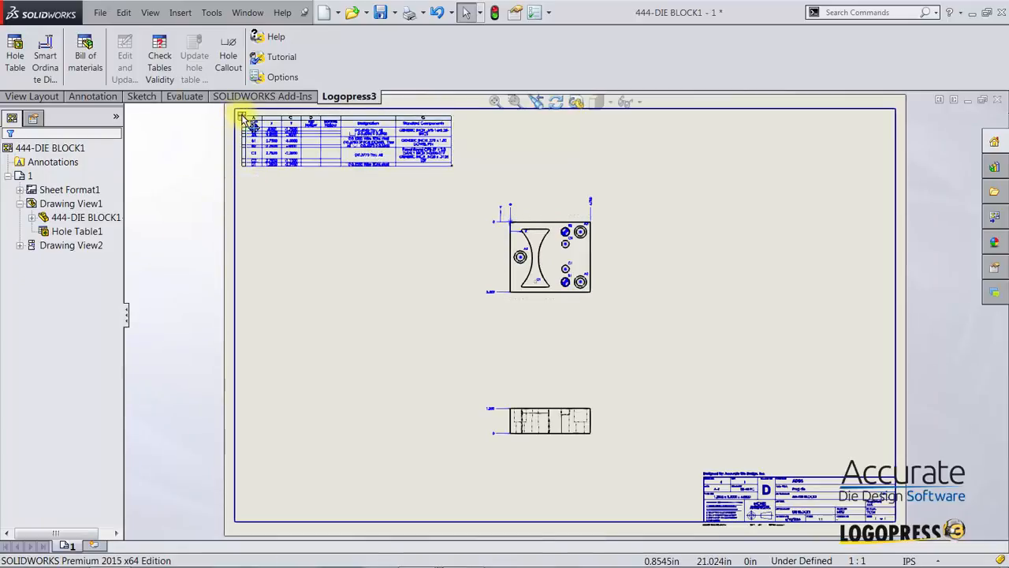
# Move the die block's hole table so that its upper-left corner sits on the corner of the sheet border
pyautogui.moveTo(245, 121); pyautogui.dragTo(236, 114)
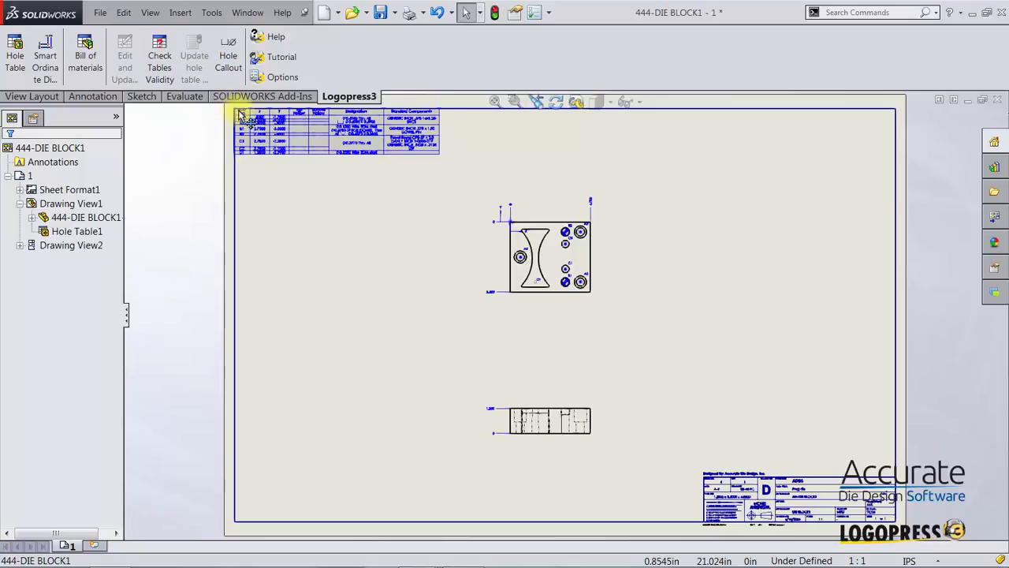
pyautogui.click(240, 114)
pyautogui.click(250, 204)
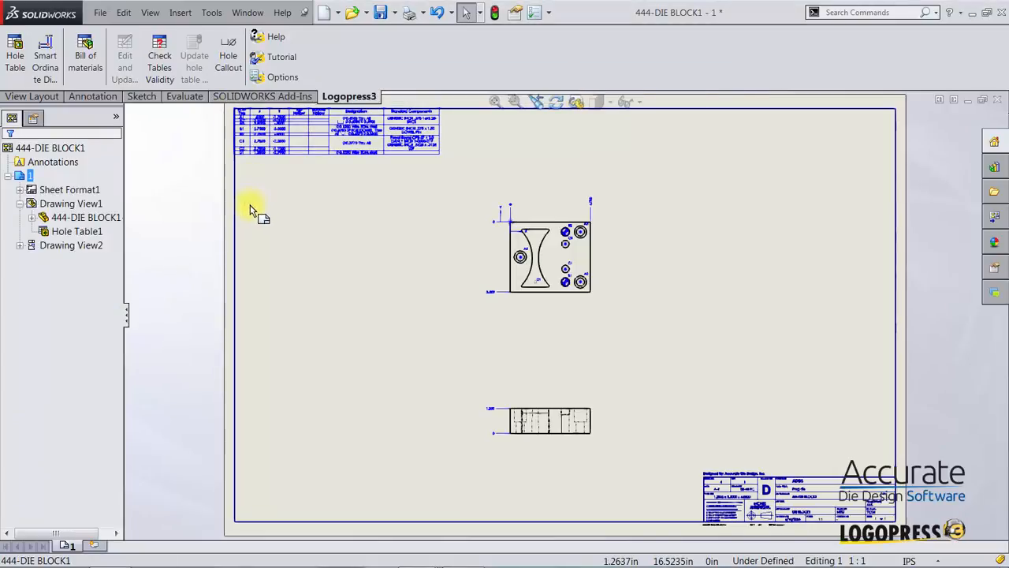
pyautogui.moveTo(190, 121); pyautogui.dragTo(245, 183, button='right')
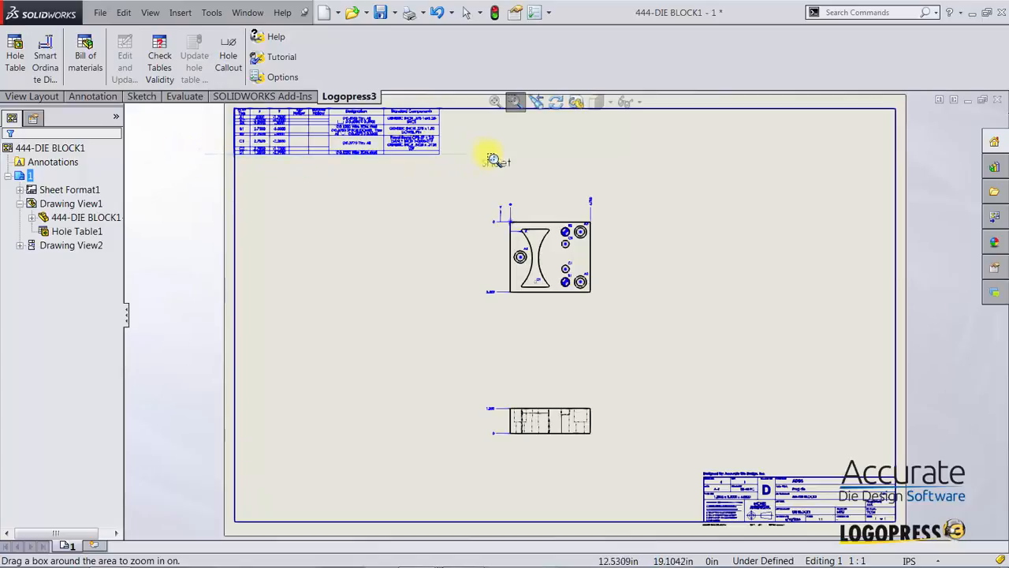
pyautogui.moveTo(233, 137); pyautogui.dragTo(473, 154)
pyautogui.press('Escape')
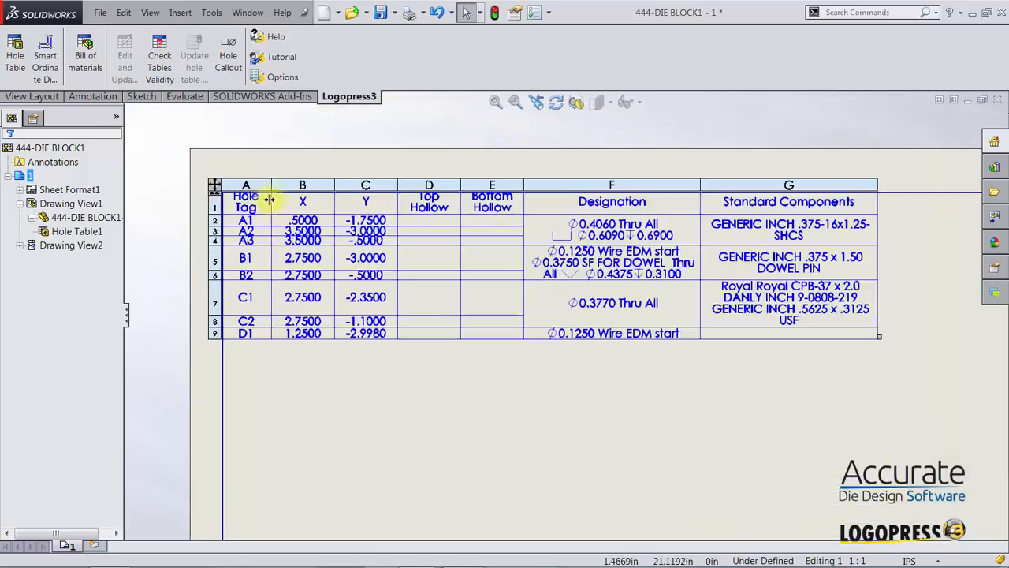
pyautogui.moveTo(216, 183)
pyautogui.mouseDown()
pyautogui.moveTo(240, 237)
pyautogui.moveTo(214, 184)
pyautogui.mouseUp()
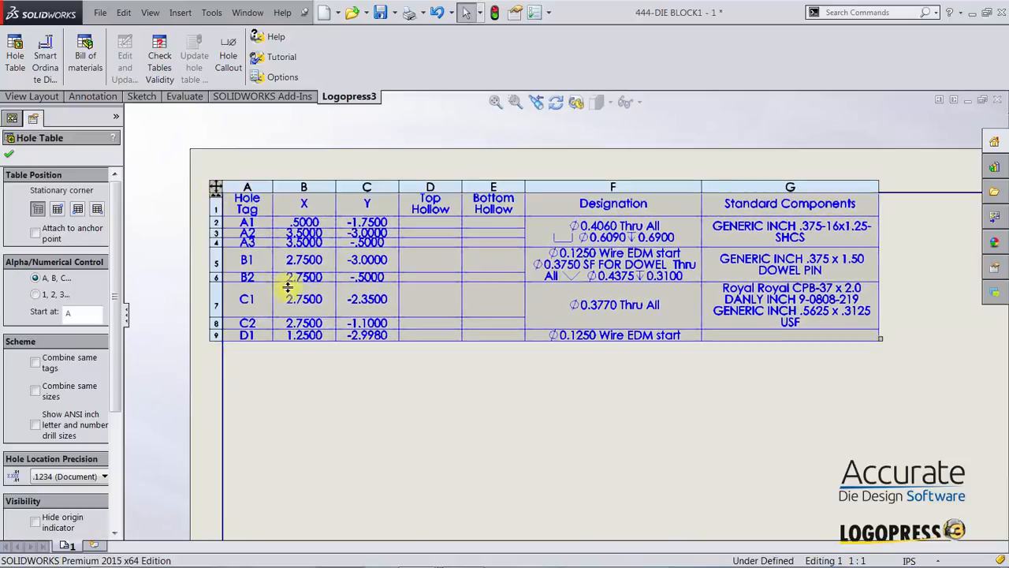
pyautogui.click(444, 394)
# Stretch the height of the hole table so that its rows give the text enough room
pyautogui.moveTo(878, 338); pyautogui.dragTo(880, 440)
pyautogui.click(919, 395)
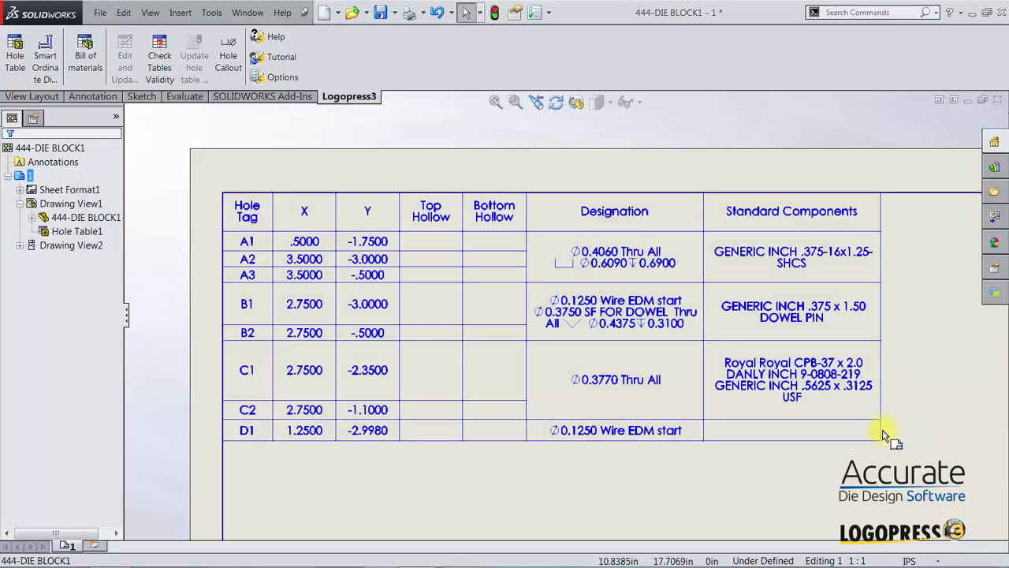
pyautogui.moveTo(880, 440); pyautogui.dragTo(887, 493)
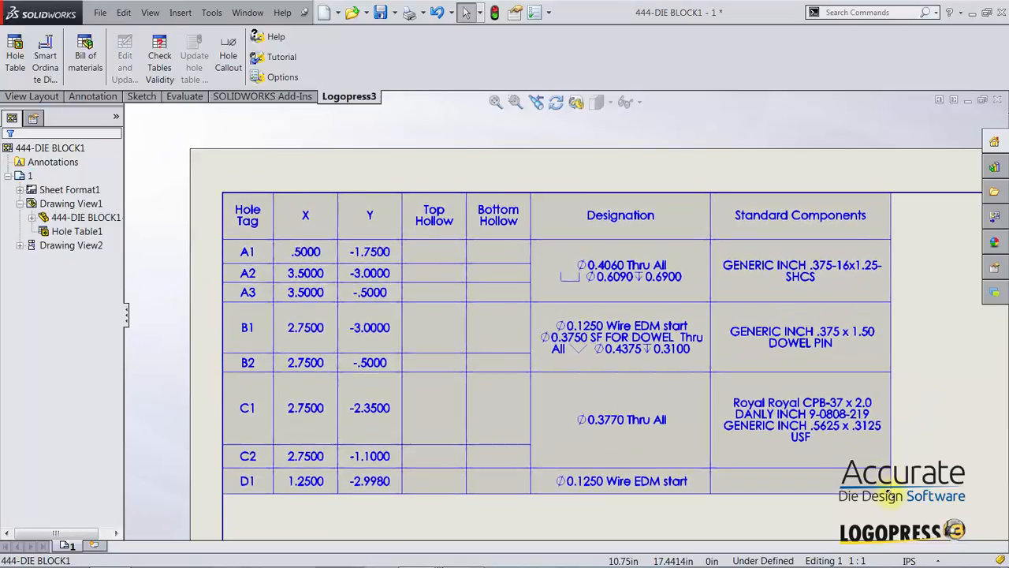
pyautogui.click(926, 460)
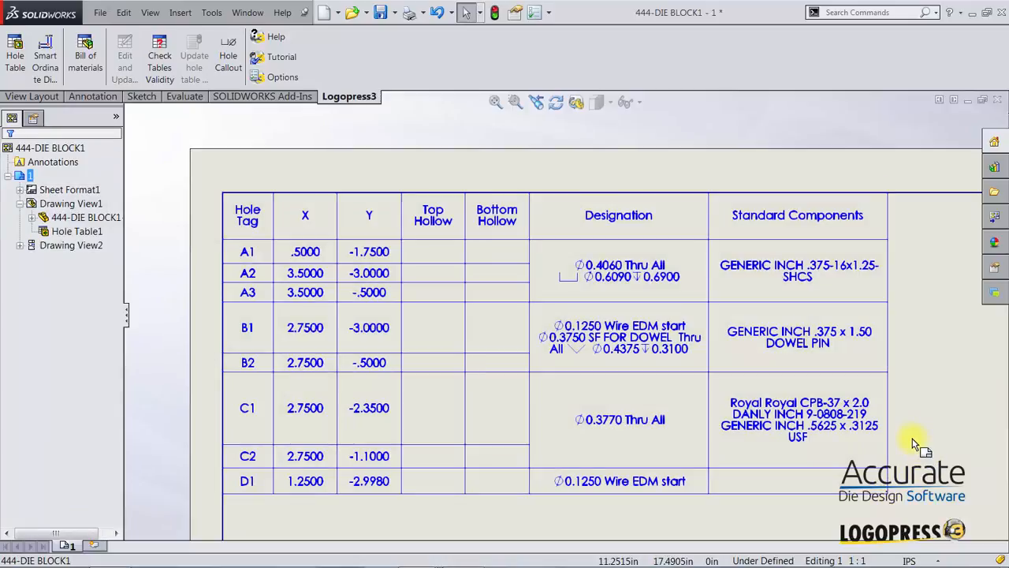
# Save the 444-DIE BLOCK1 drawing and close it
pyautogui.press('f')
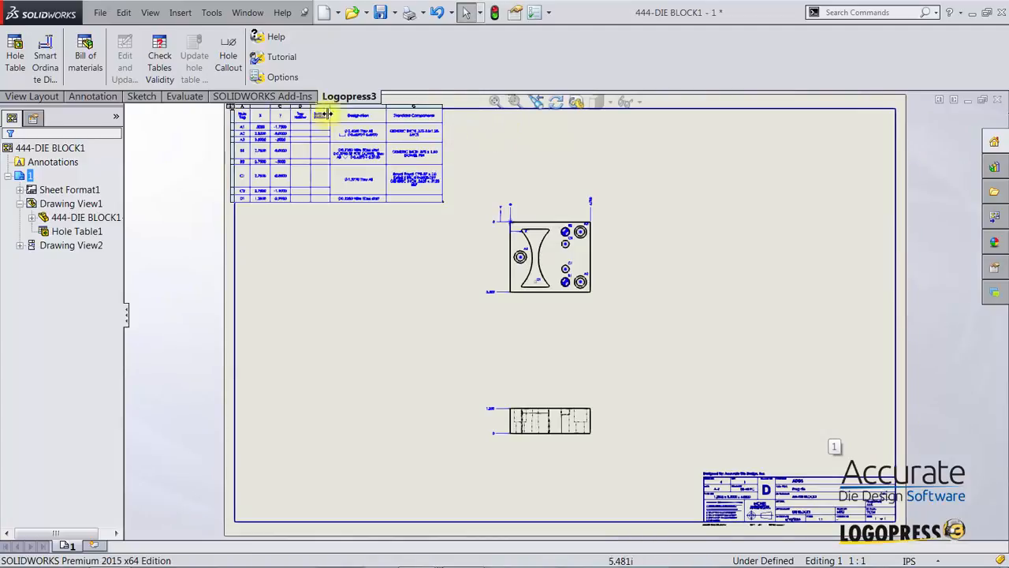
pyautogui.click(382, 13)
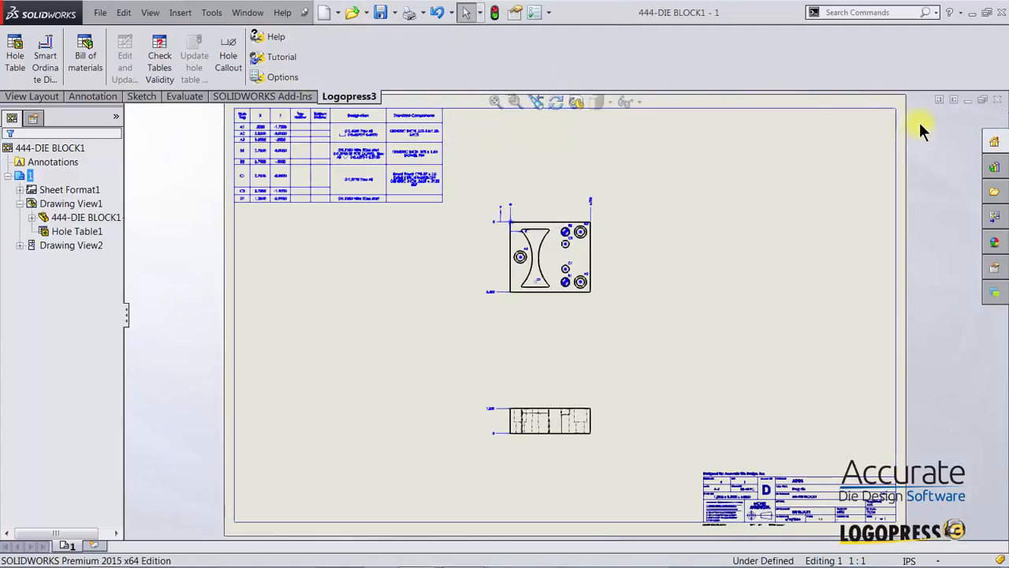
pyautogui.click(998, 100)
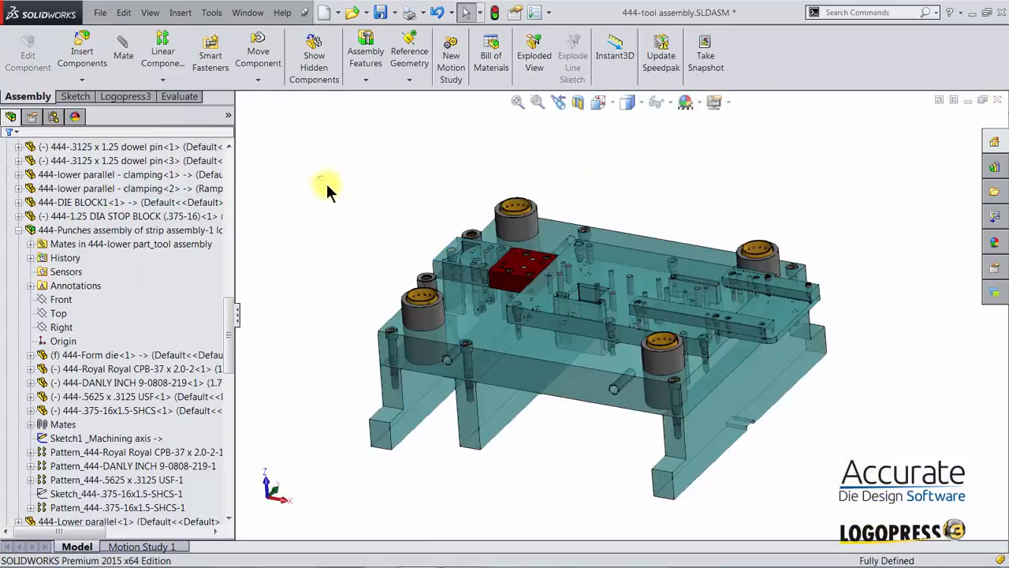
# Open the drawing of the 444-Lower parallel - clamping part and examine the tapped hole callout in its top view
pyautogui.click(717, 424)
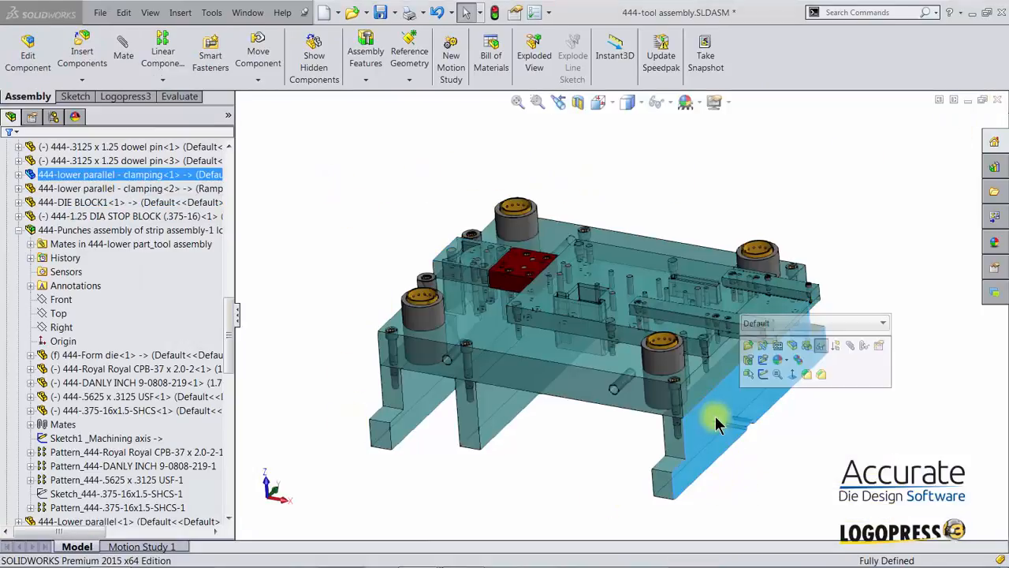
pyautogui.click(778, 347)
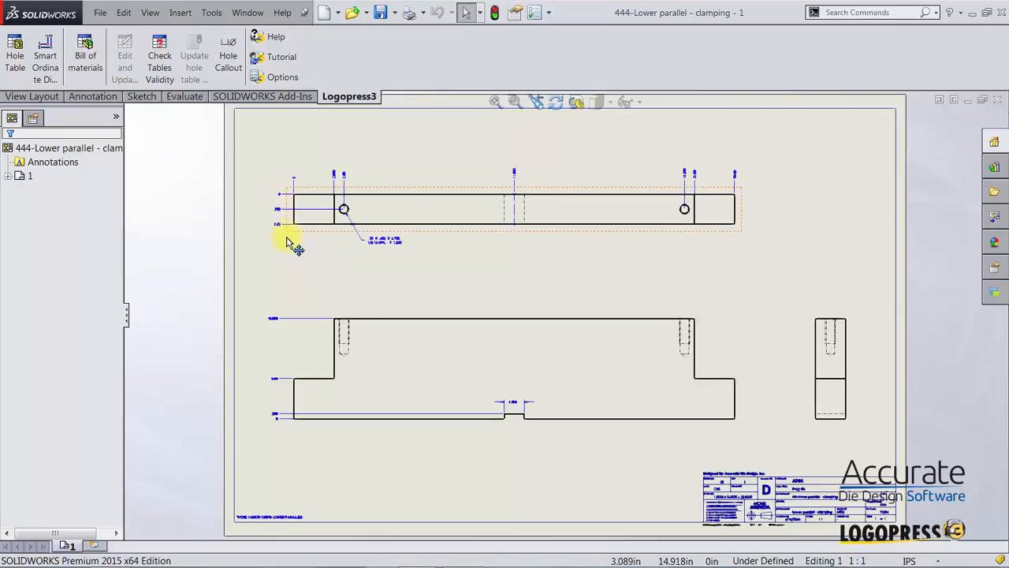
pyautogui.moveTo(268, 161); pyautogui.dragTo(304, 196, button='right')
pyautogui.moveTo(252, 149); pyautogui.dragTo(435, 277)
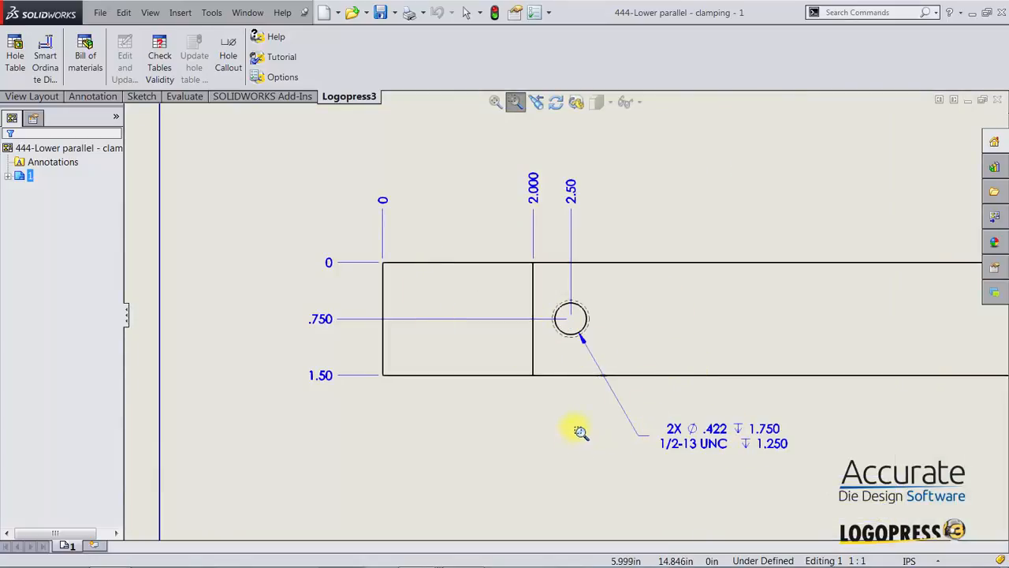
pyautogui.press('Escape')
pyautogui.press('f')
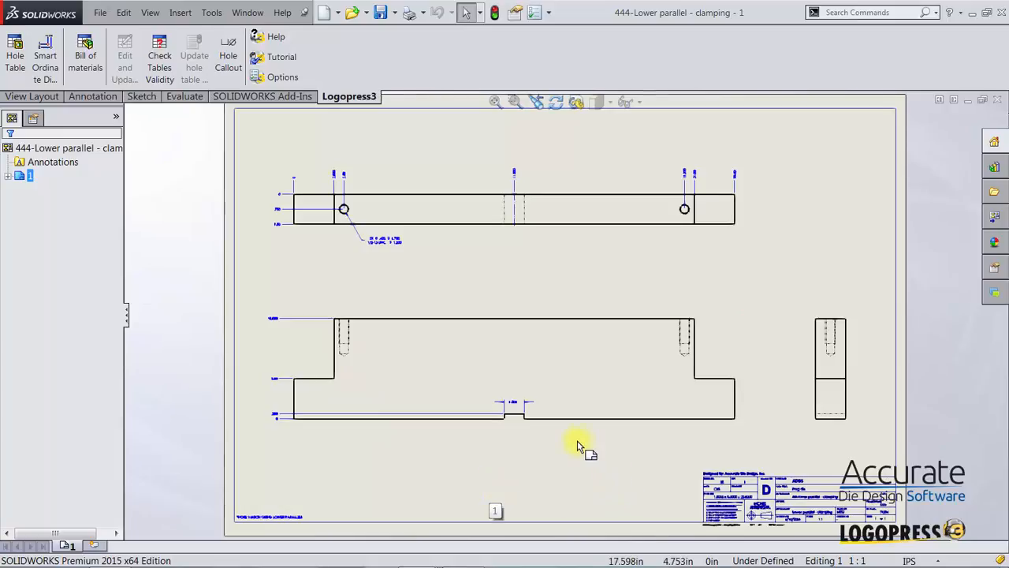
# Review the title block of the 444-Lower parallel - clamping drawing, and save and close the drawing
pyautogui.moveTo(587, 452); pyautogui.dragTo(637, 488, button='right')
pyautogui.moveTo(661, 454); pyautogui.dragTo(920, 535)
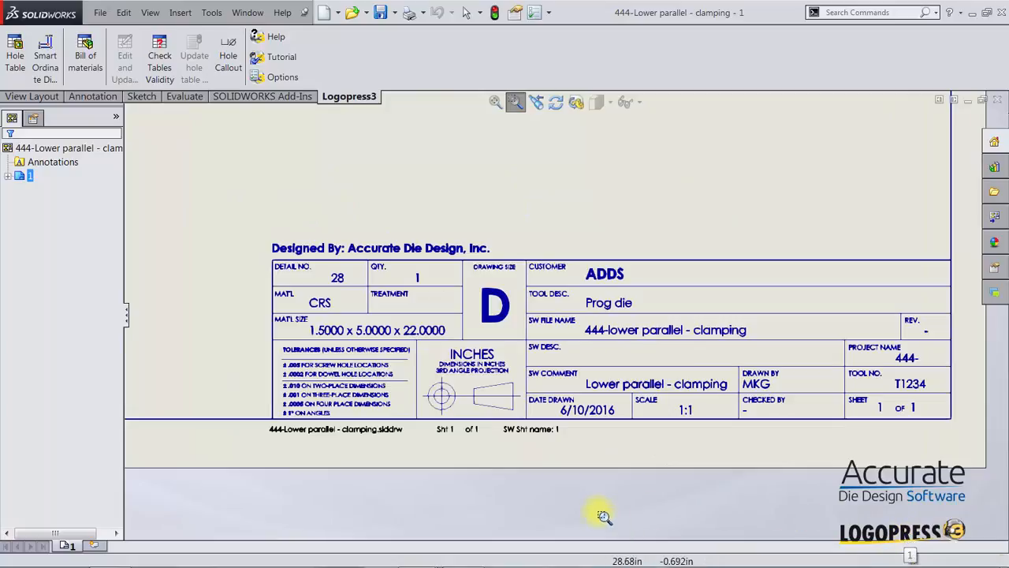
pyautogui.press('Escape')
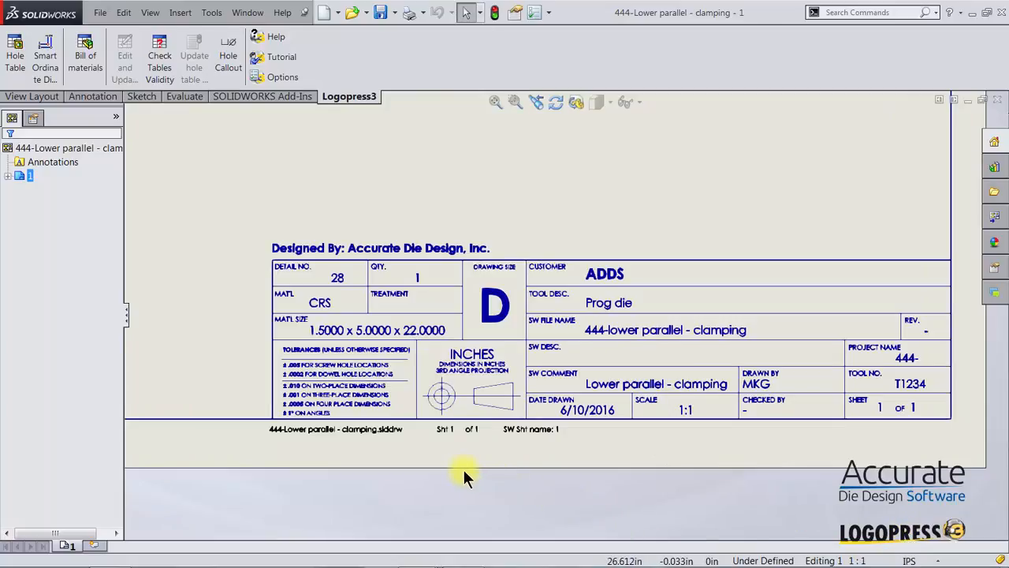
pyautogui.press('f')
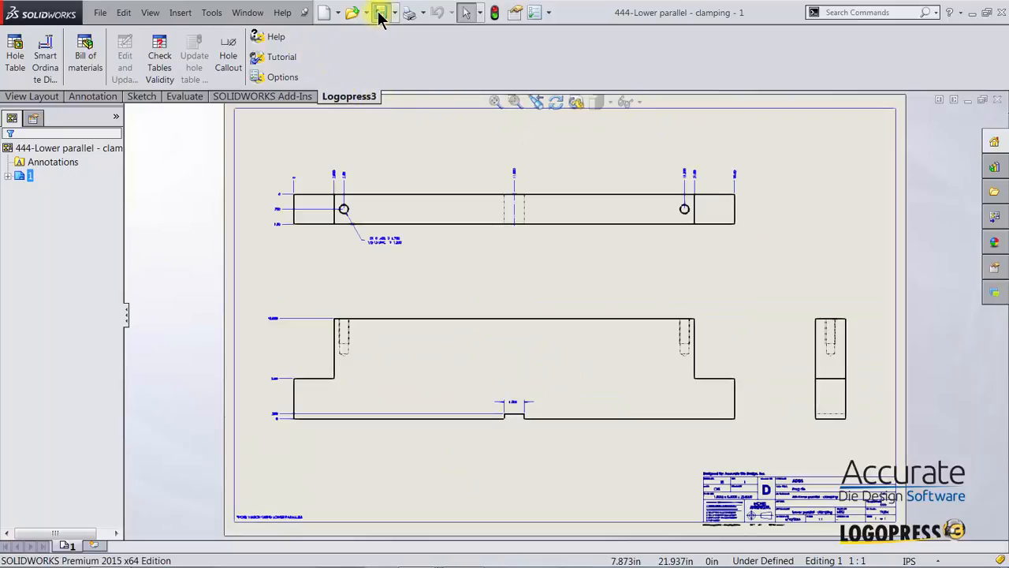
pyautogui.click(997, 99)
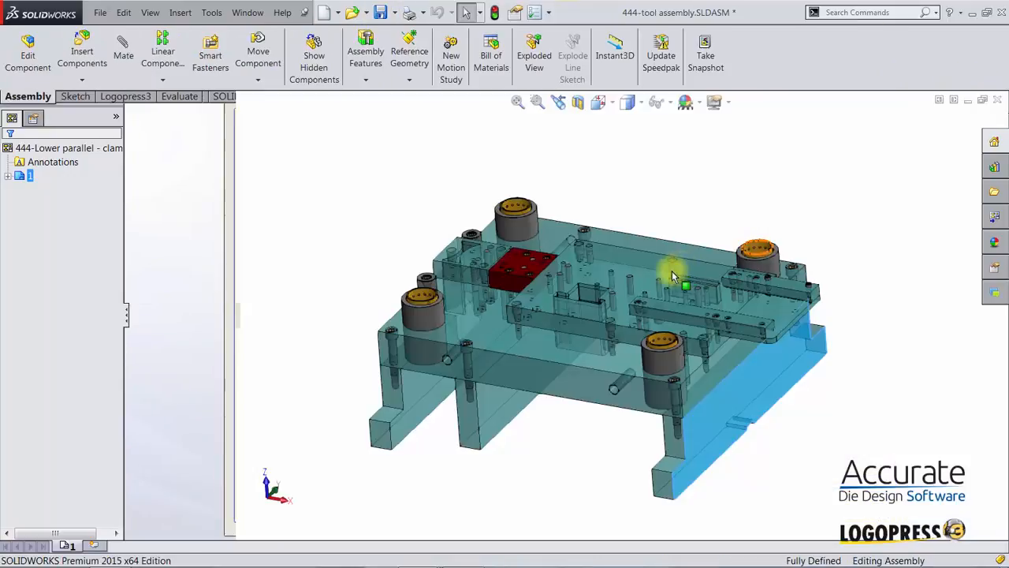
# Open the drawing of the 444-Lower parallel part from the assembly, and save and close it
pyautogui.click(494, 407)
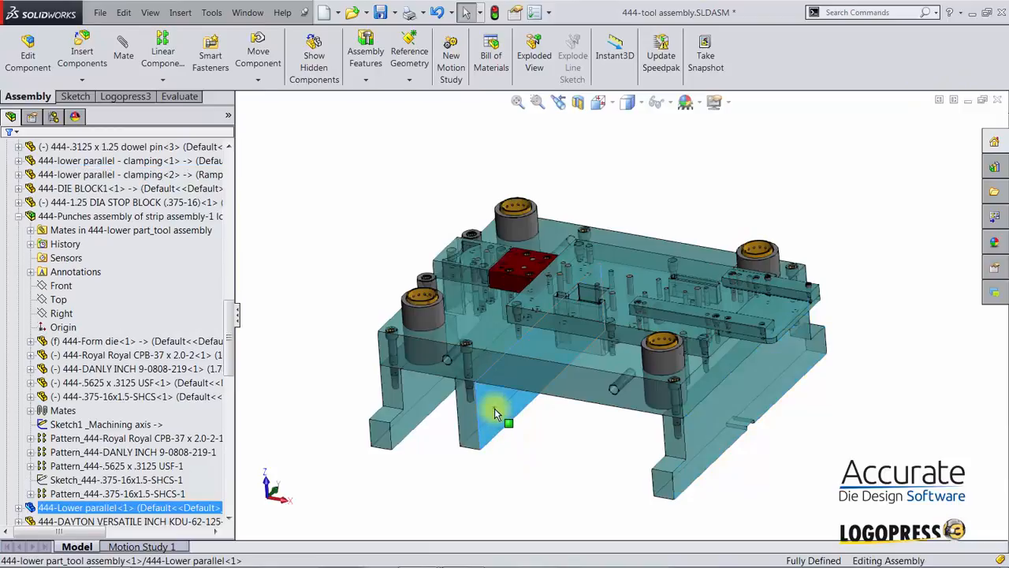
pyautogui.click(551, 347)
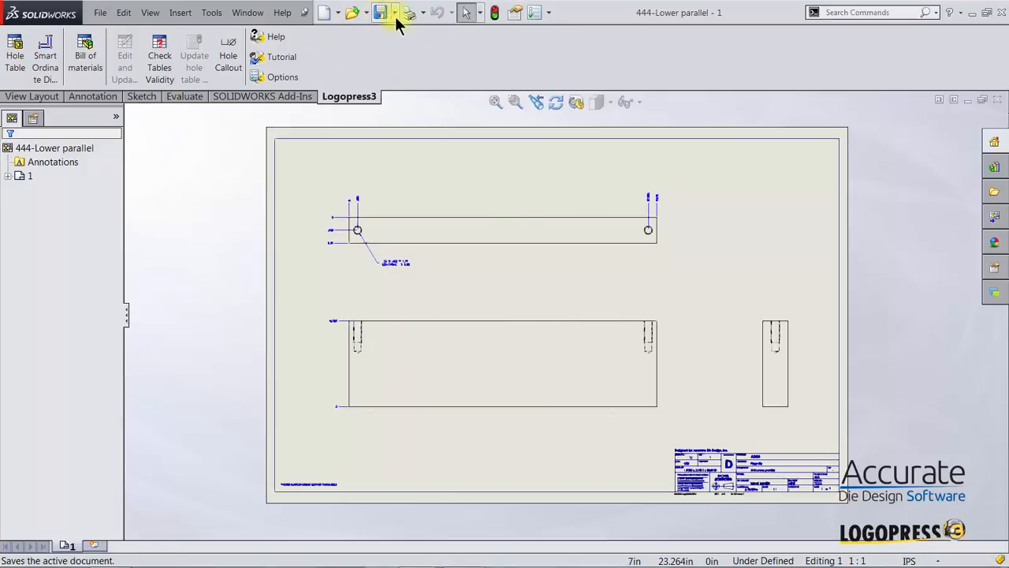
pyautogui.click(995, 101)
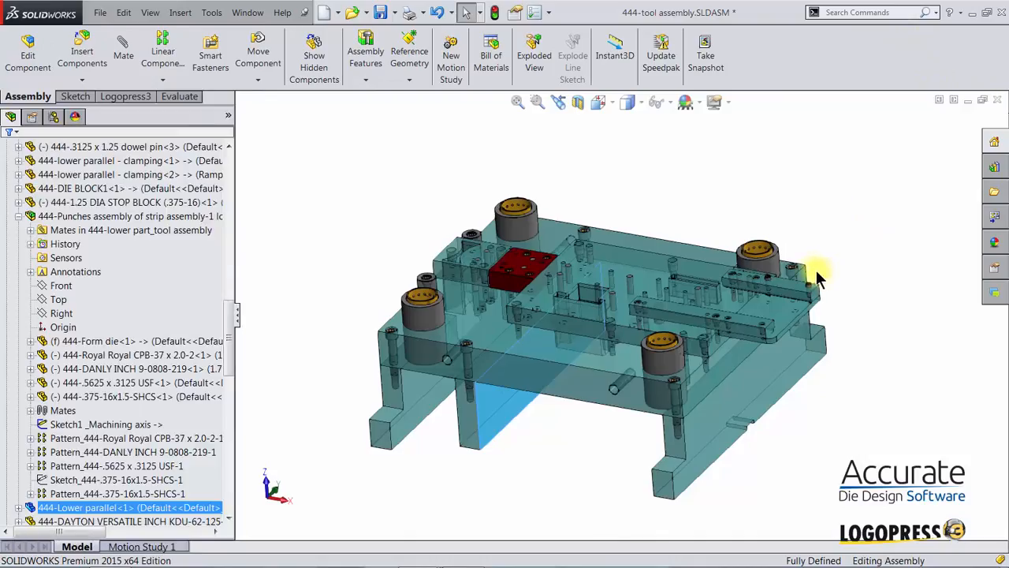
pyautogui.click(634, 154)
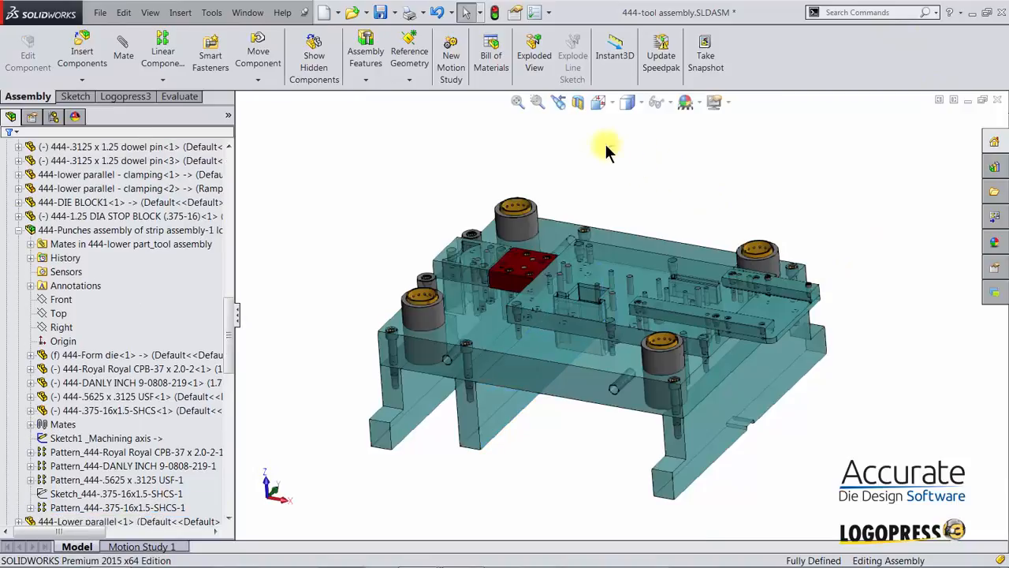
# Isolate the middle part of the tool assembly and open the drawing of the 444-STRIPPER PLATE
pyautogui.click(120, 96)
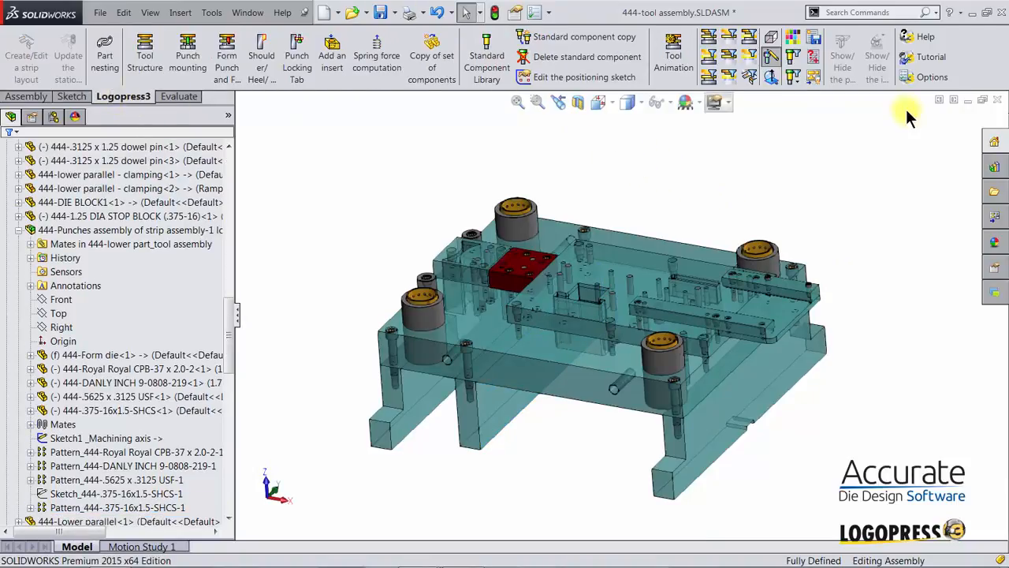
pyautogui.click(729, 39)
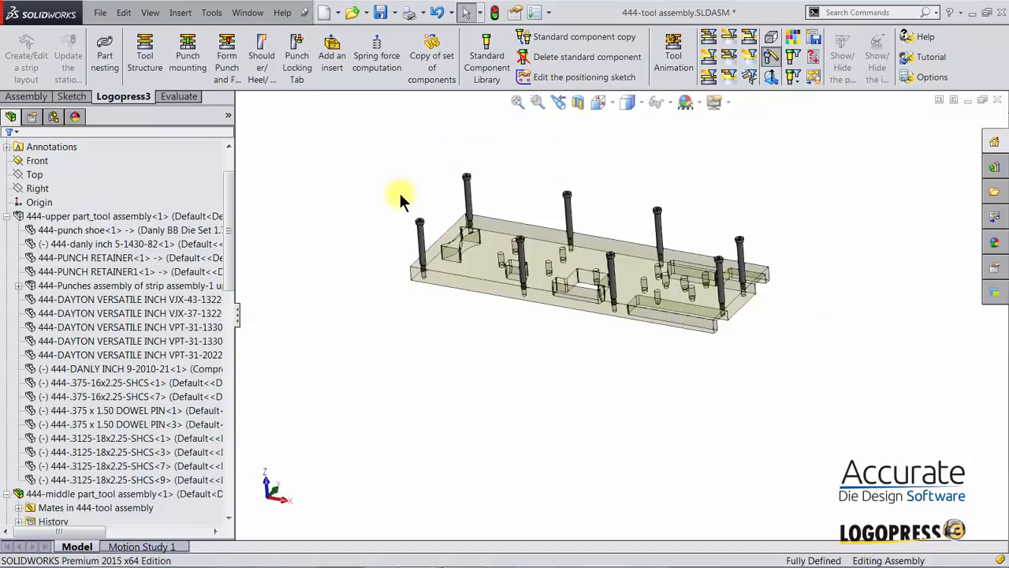
pyautogui.click(484, 262)
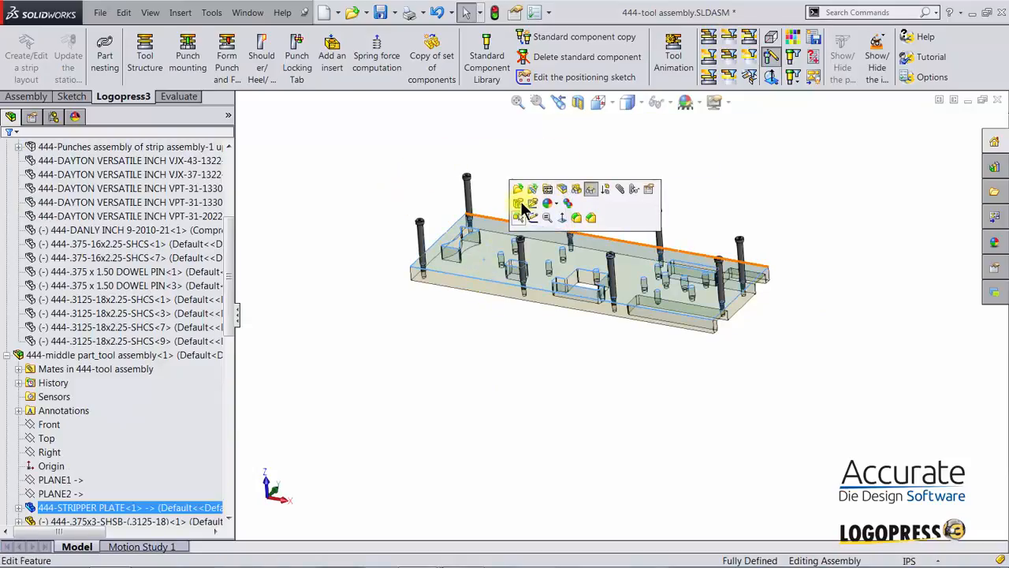
pyautogui.click(548, 190)
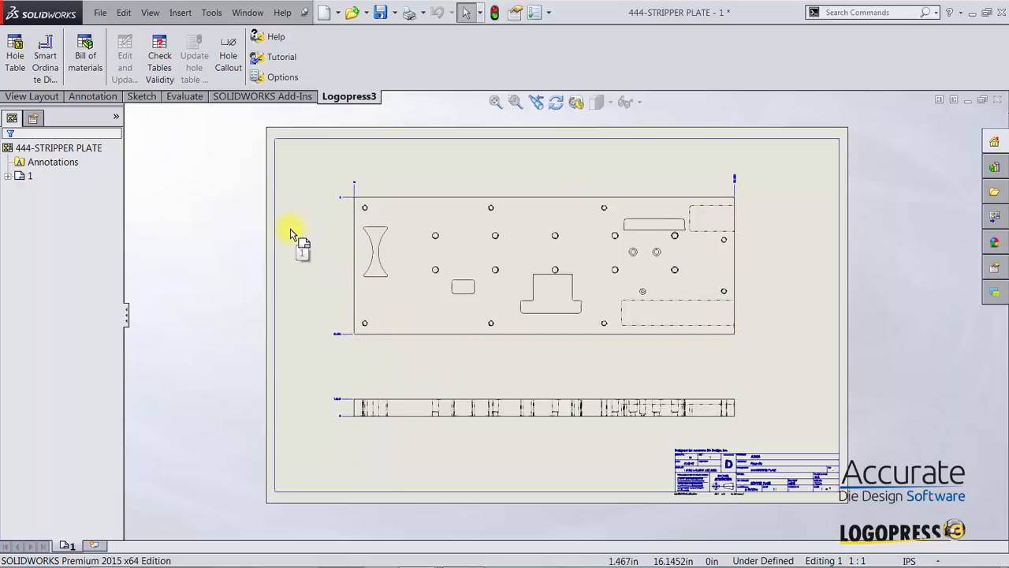
# Place a sketch point on the upper-left corner of the stripper plate in the top view
pyautogui.press('s')
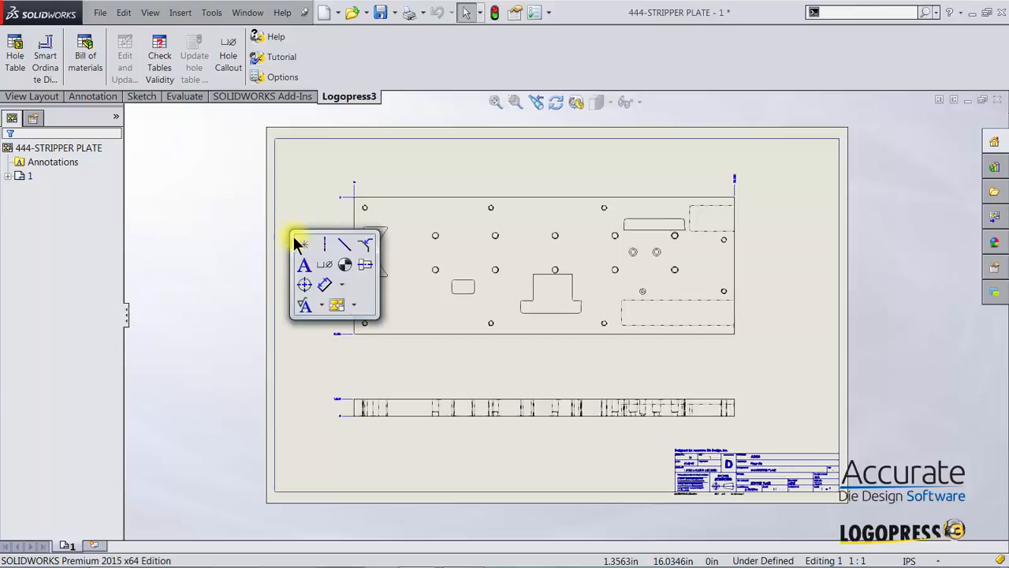
pyautogui.click(298, 239)
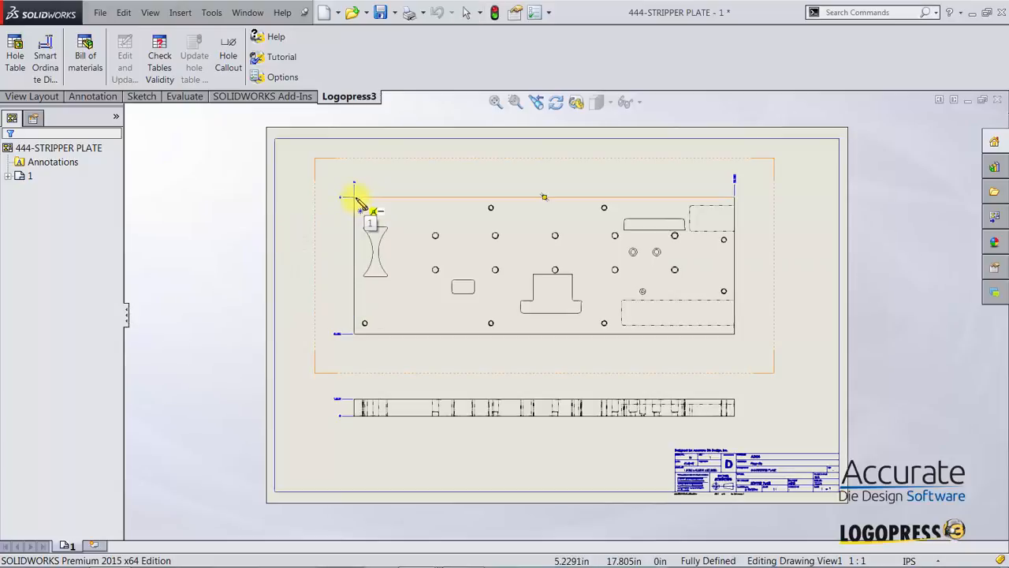
pyautogui.click(354, 196)
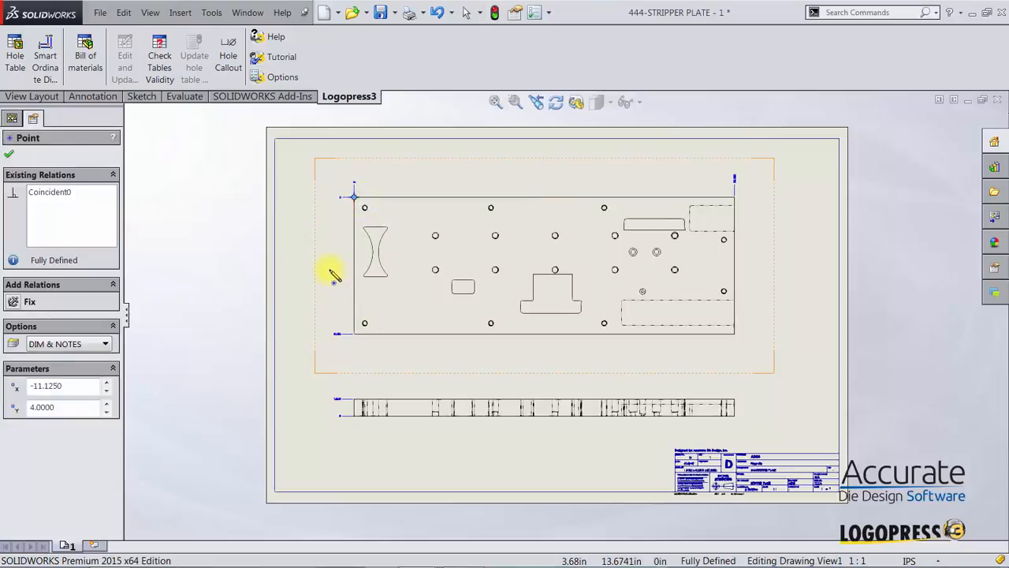
pyautogui.press('Escape')
# Insert a full Logopress3 hole table with the corner point as origin, placing it over the upper-left edge of the sheet
pyautogui.click(15, 59)
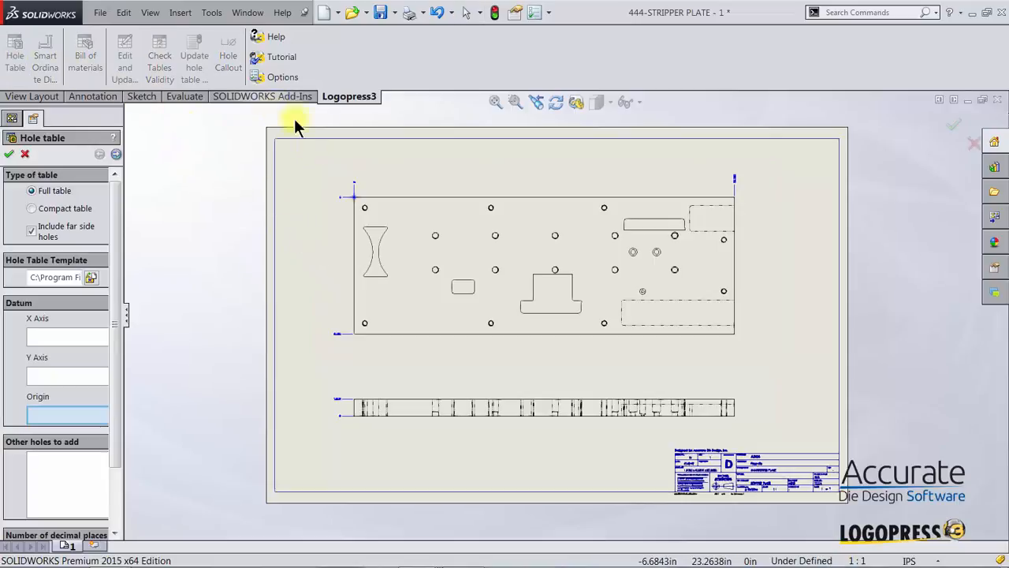
pyautogui.click(354, 196)
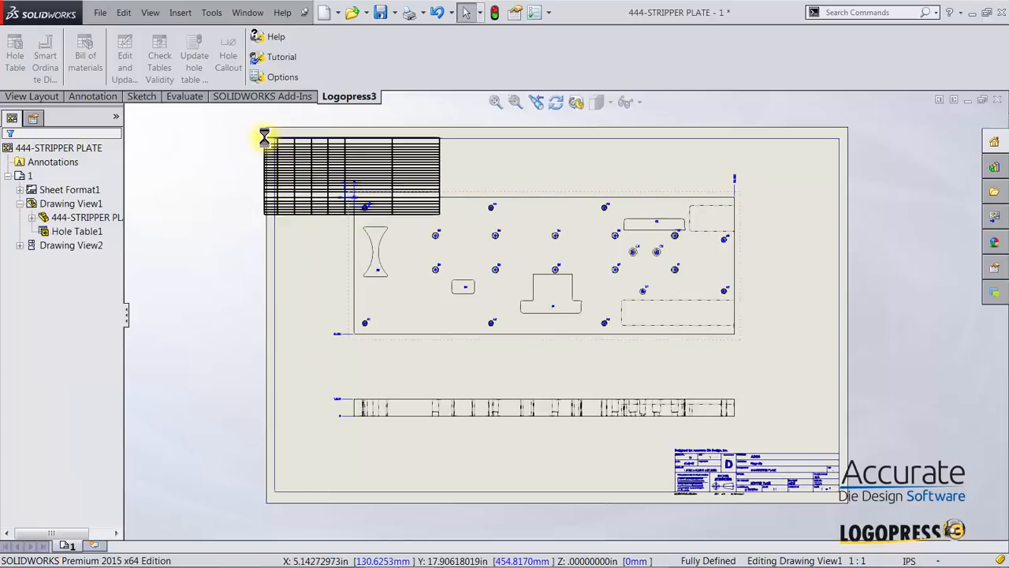
pyautogui.click(155, 144)
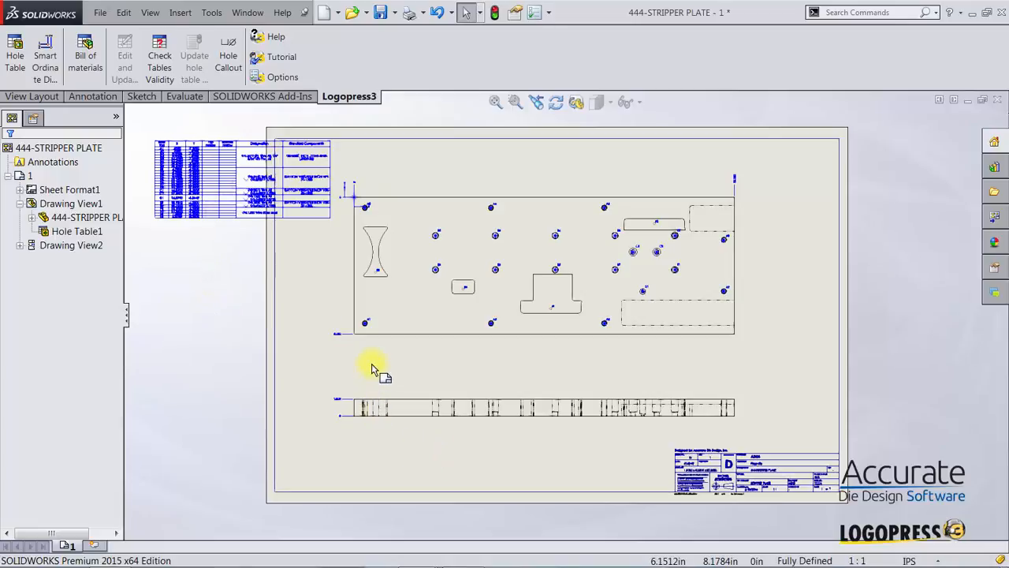
# Move the stripper plate views toward the sheet's lower-left corner and bring their vertical ordinate dimensions inside the border
pyautogui.moveTo(367, 344)
pyautogui.mouseDown()
pyautogui.moveTo(327, 394)
pyautogui.moveTo(304, 403)
pyautogui.mouseUp()
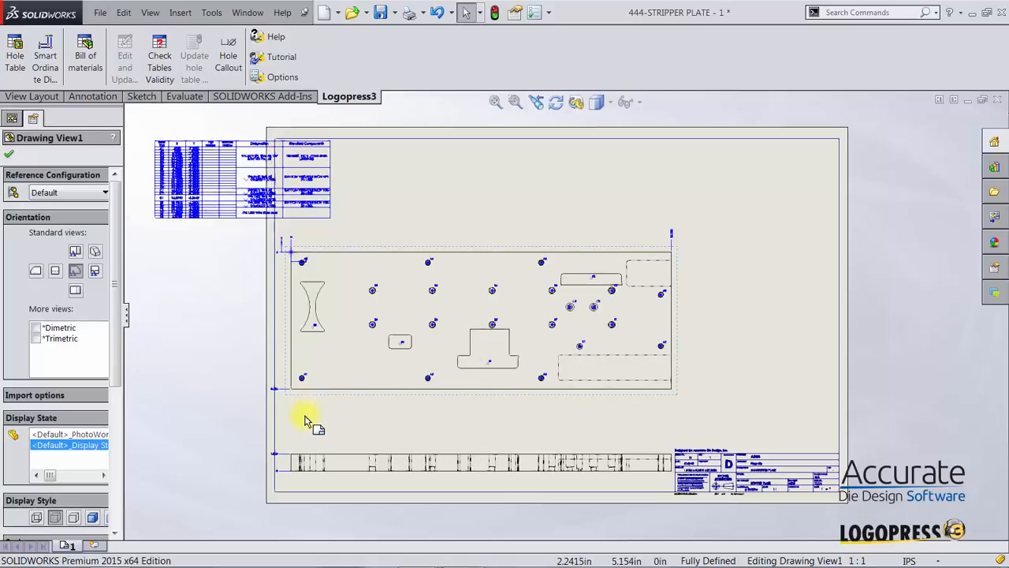
pyautogui.scroll(-2, 289, 288)
pyautogui.scroll(-2, 315, 316)
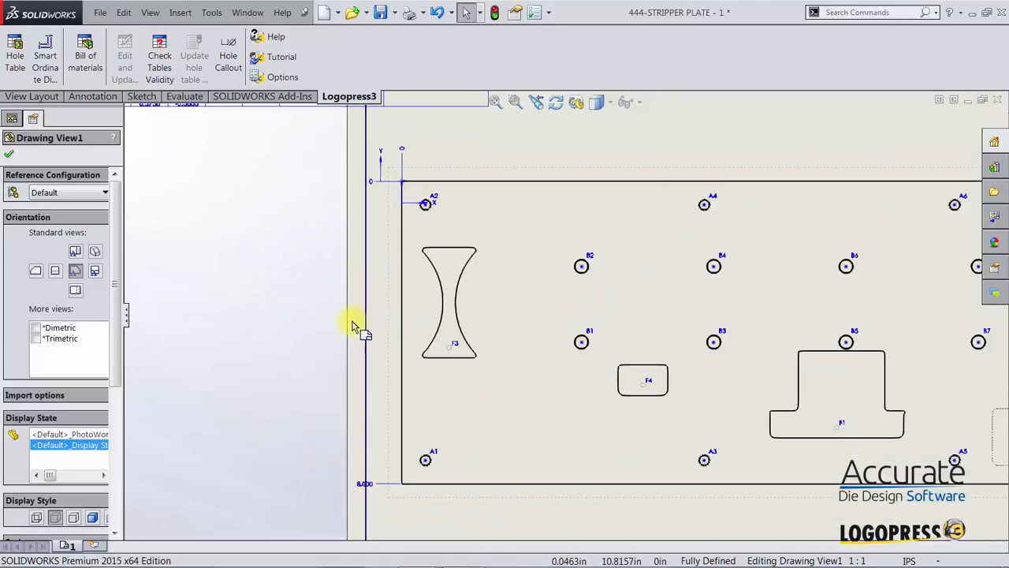
pyautogui.click(385, 188)
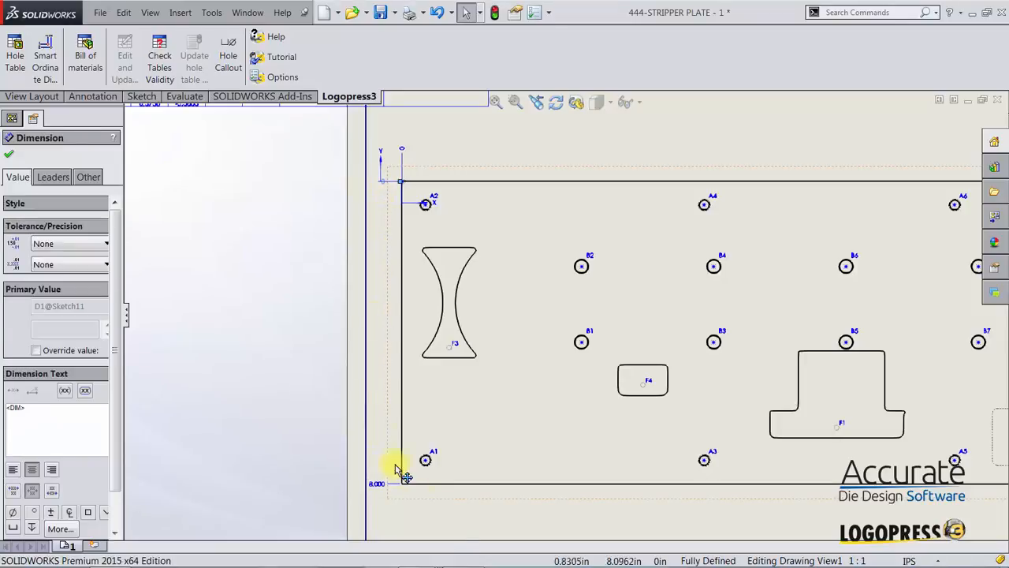
pyautogui.moveTo(461, 520); pyautogui.dragTo(415, 205, button='middle')
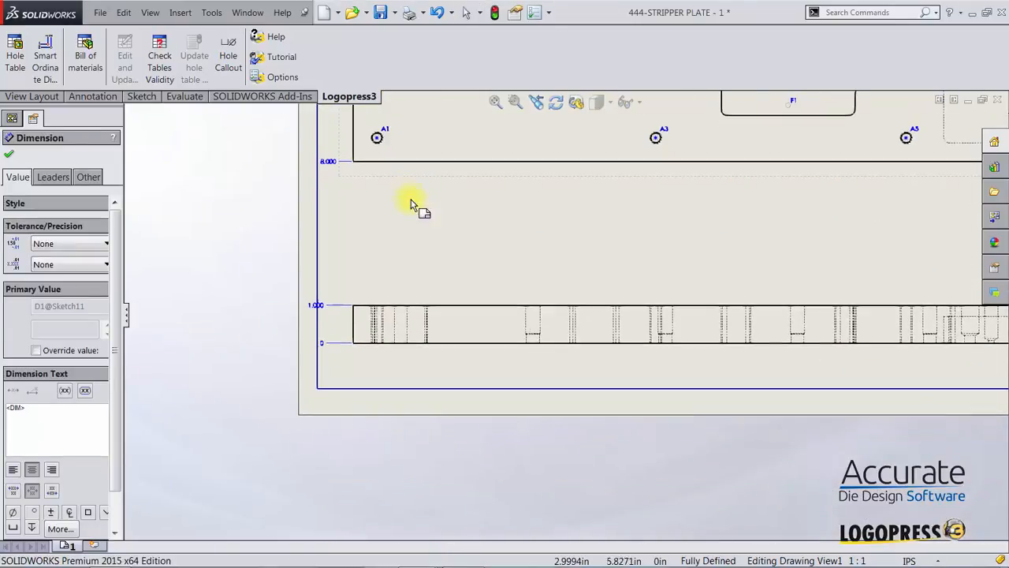
pyautogui.click(337, 347)
pyautogui.press('Escape')
pyautogui.press('z')
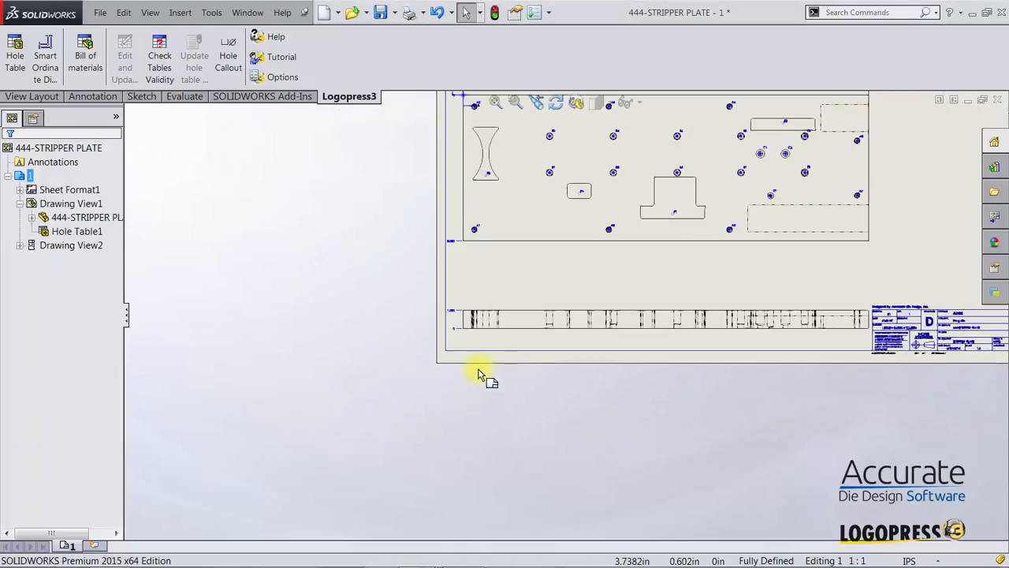
# Move the top view down, closer to the front view, to make room for the hole table
pyautogui.moveTo(875, 235)
pyautogui.mouseDown(button='middle')
pyautogui.moveTo(828, 331)
pyautogui.moveTo(791, 362)
pyautogui.mouseUp(button='middle')
pyautogui.moveTo(784, 397)
pyautogui.mouseDown()
pyautogui.moveTo(787, 430)
pyautogui.moveTo(783, 421)
pyautogui.mouseUp()
pyautogui.click(825, 366)
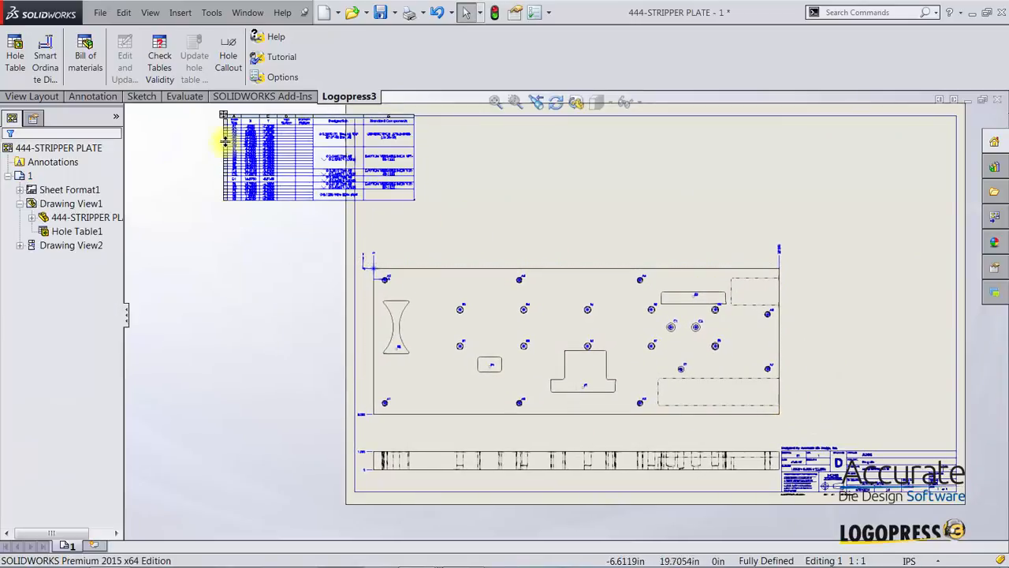
# Move the stripper plate's hole table so that its upper-left corner sits on the corner of the sheet border
pyautogui.moveTo(205, 157); pyautogui.dragTo(207, 123, button='right')
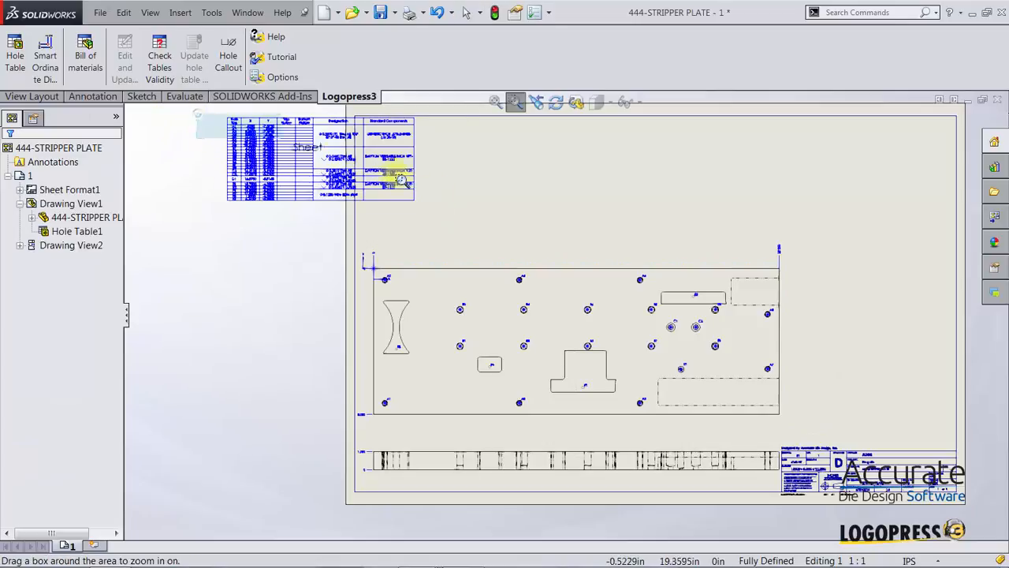
pyautogui.moveTo(196, 114); pyautogui.dragTo(512, 225)
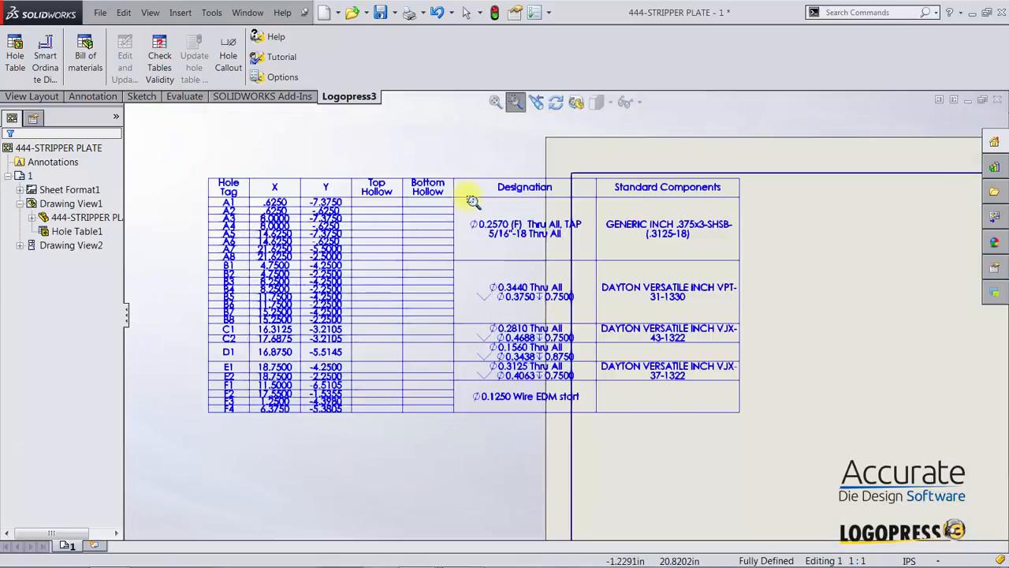
pyautogui.click(362, 185)
pyautogui.moveTo(203, 173); pyautogui.dragTo(564, 167)
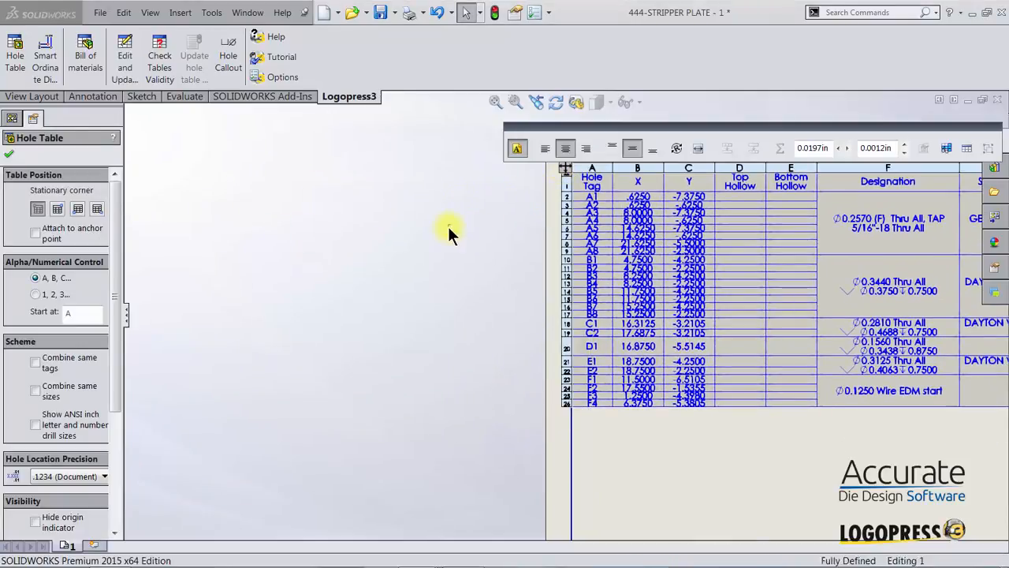
pyautogui.click(447, 224)
# Stretch the height of the stripper plate's hole table so that its rows no longer crowd the text
pyautogui.scroll(3, 479, 360)
pyautogui.scroll(-3, 835, 371)
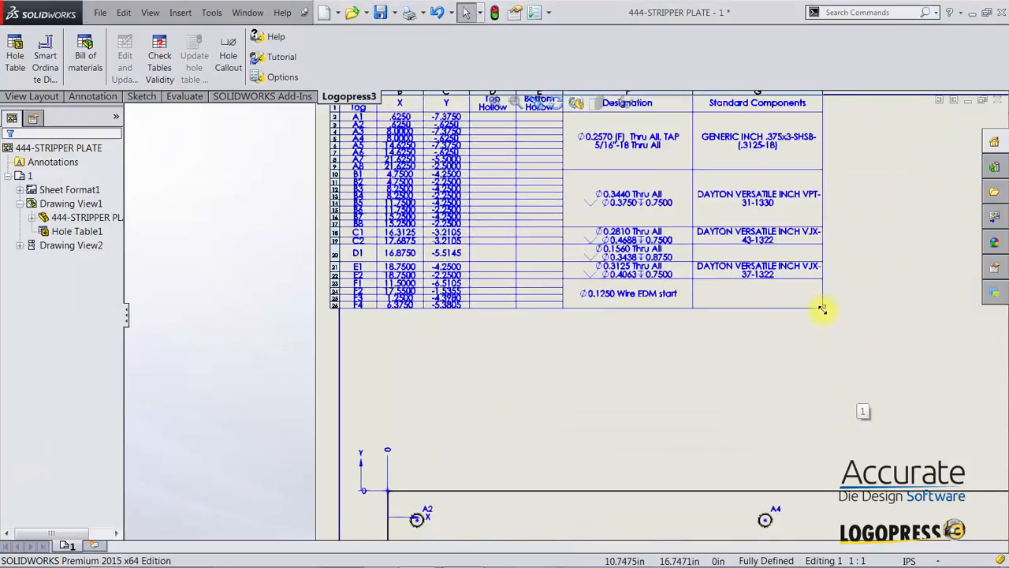
pyautogui.moveTo(822, 308); pyautogui.dragTo(831, 427)
pyautogui.click(884, 408)
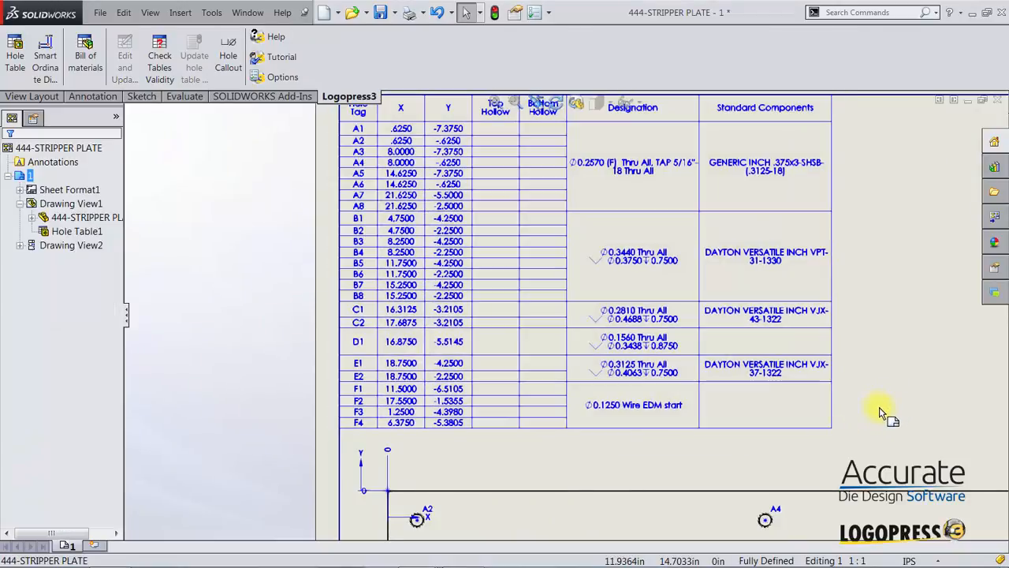
# Add a projected side view of the stripper plate to the right of the top view
pyautogui.press('z')
pyautogui.moveTo(968, 408)
pyautogui.mouseDown(button='middle')
pyautogui.moveTo(709, 337)
pyautogui.moveTo(387, 155)
pyautogui.moveTo(378, 132)
pyautogui.mouseUp(button='middle')
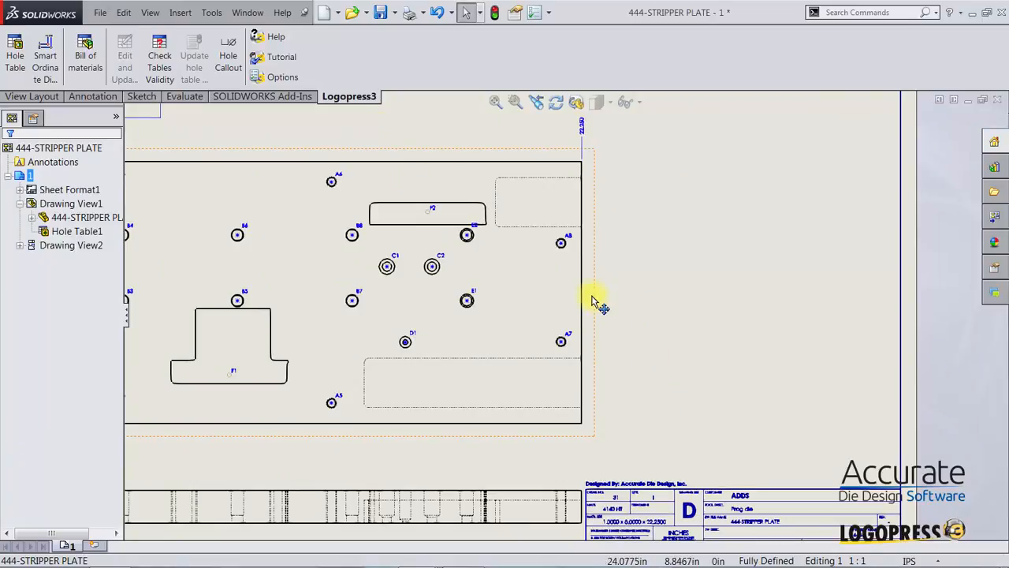
pyautogui.click(591, 296)
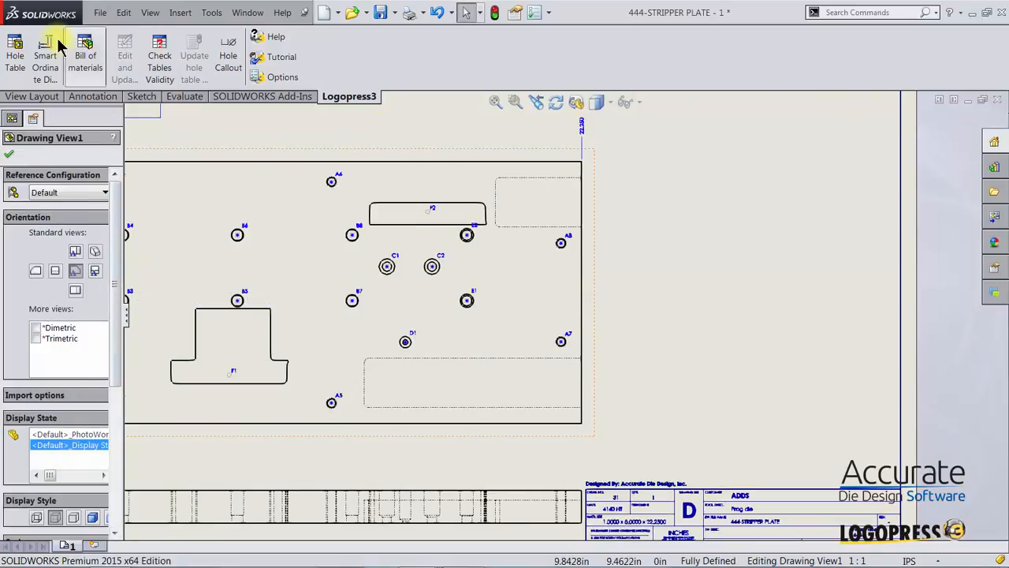
pyautogui.click(34, 98)
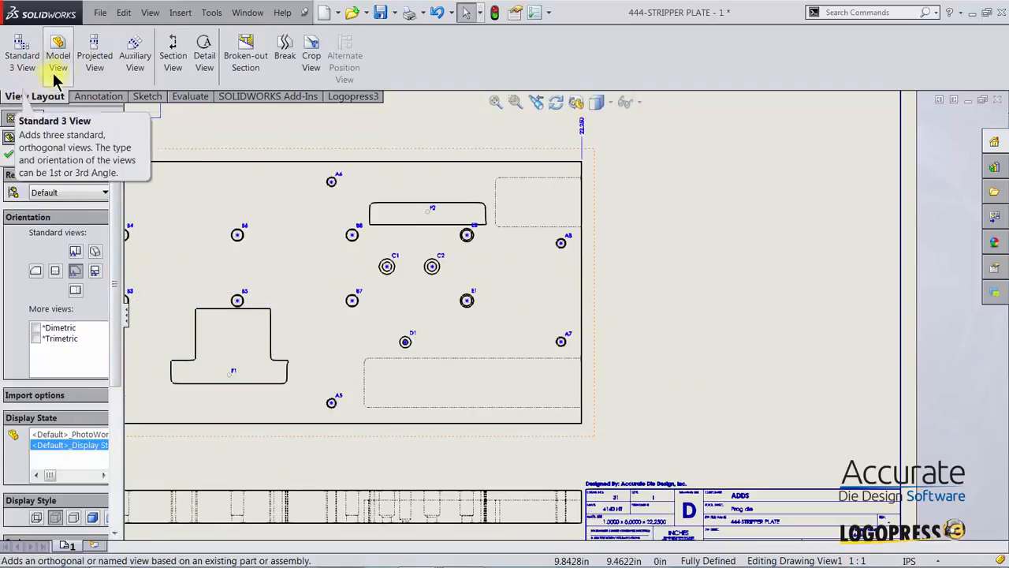
pyautogui.click(93, 58)
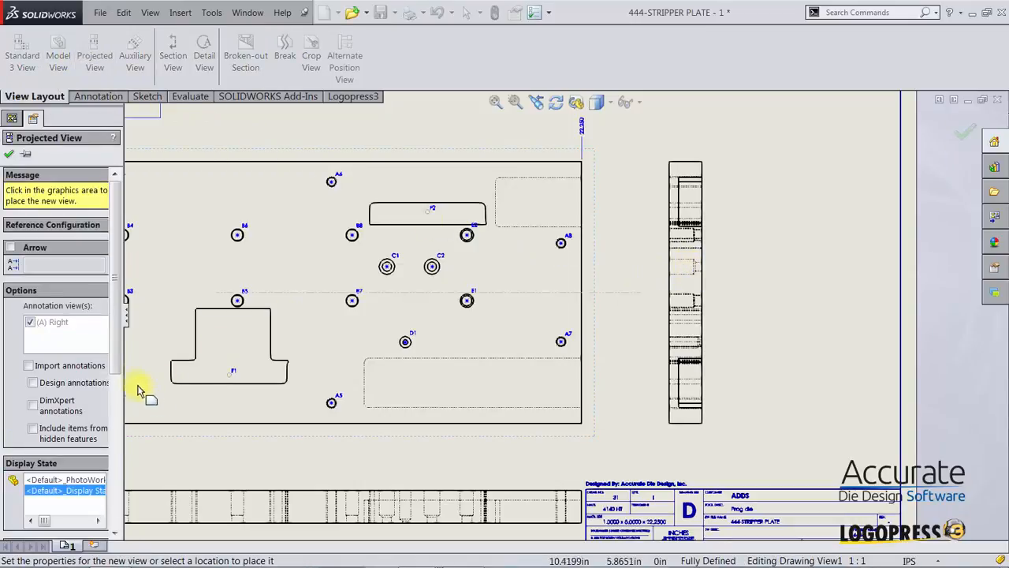
pyautogui.moveTo(114, 345); pyautogui.dragTo(108, 452)
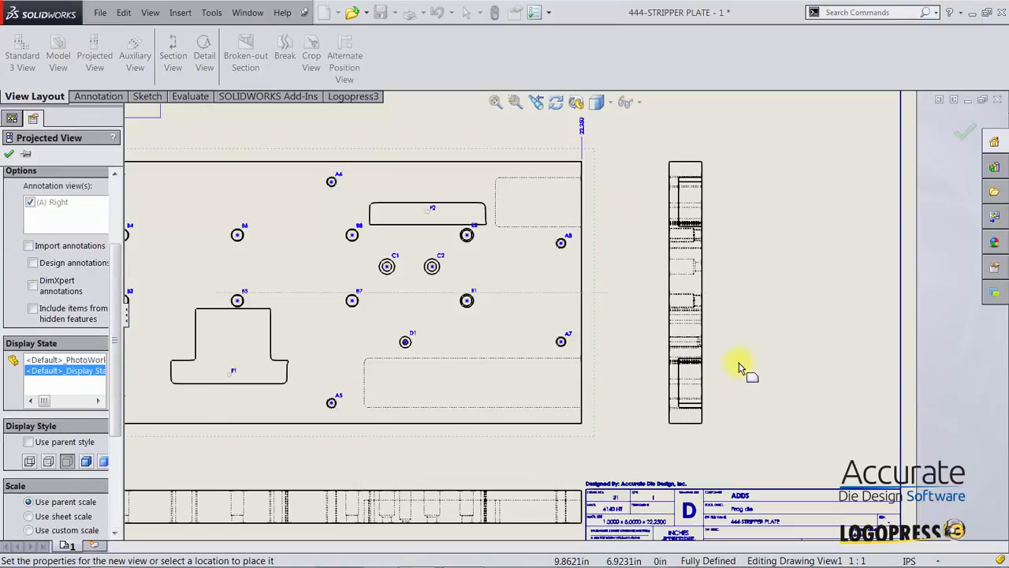
pyautogui.press('Escape')
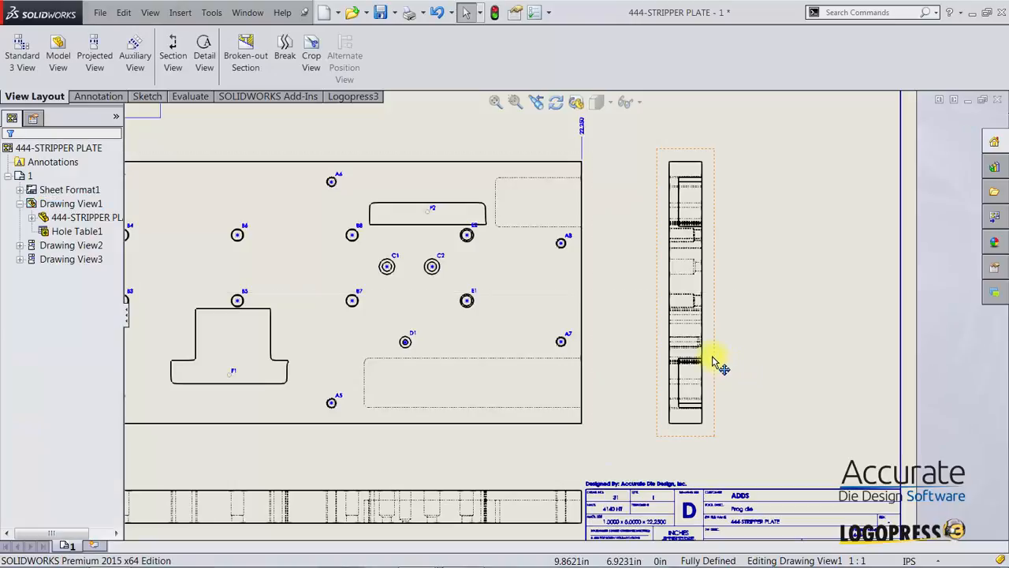
# Set the stripper plate's side view to the Hidden Lines Removed display style
pyautogui.click(717, 363)
pyautogui.click(67, 531)
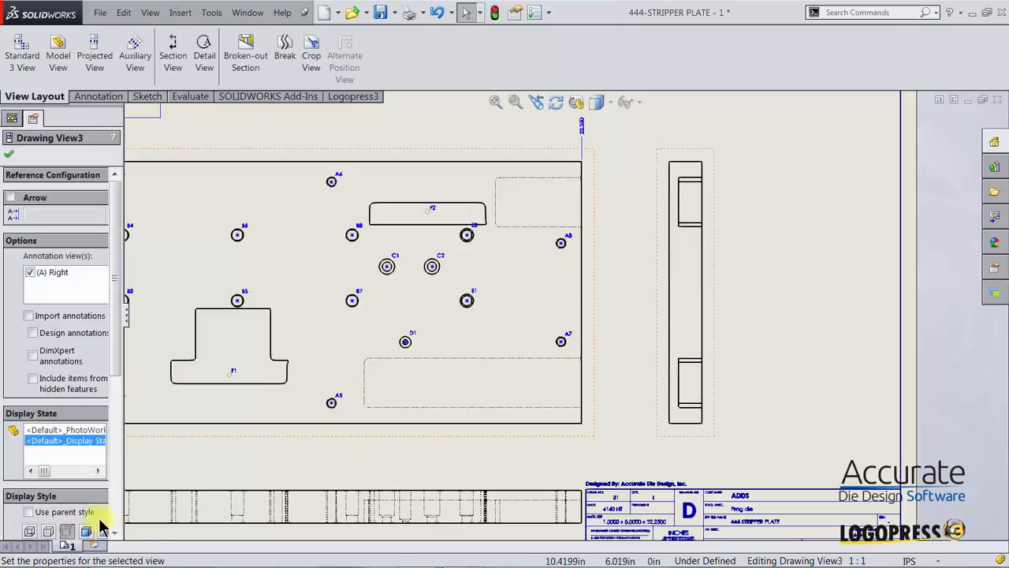
pyautogui.click(804, 286)
# Add horizontal ordinate dimensions above the side view, with zero at its right edge and one to the floor of the upper pocket
pyautogui.scroll(-2, 750, 203)
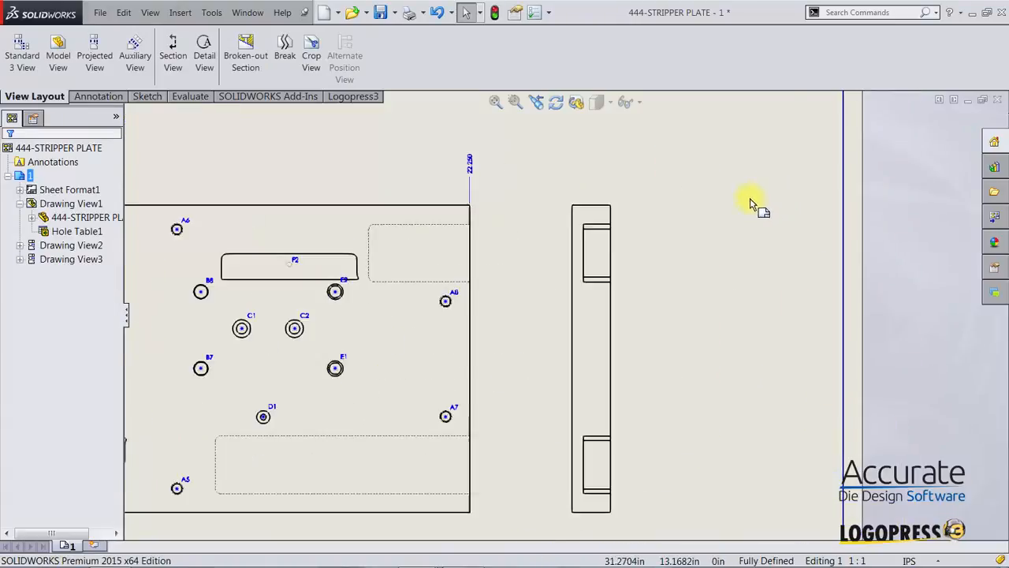
pyautogui.scroll(-1, 750, 204)
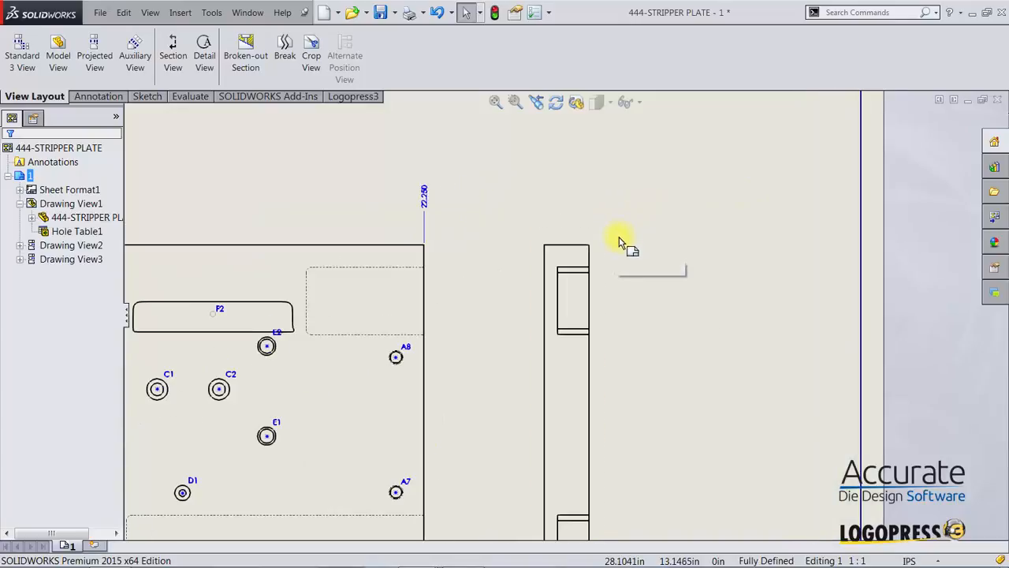
pyautogui.press('s')
pyautogui.click(670, 292)
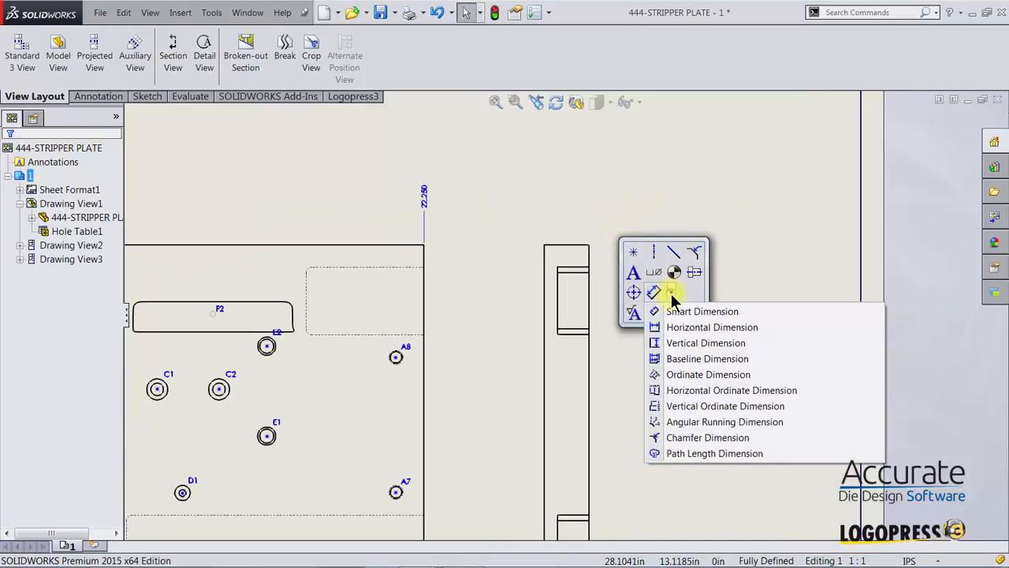
pyautogui.click(657, 392)
pyautogui.click(589, 254)
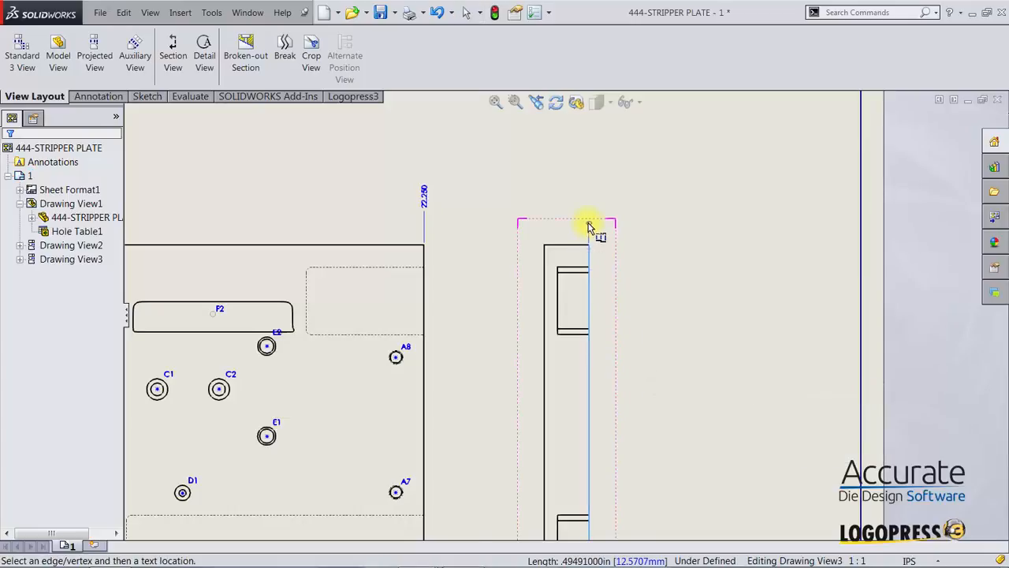
pyautogui.click(591, 217)
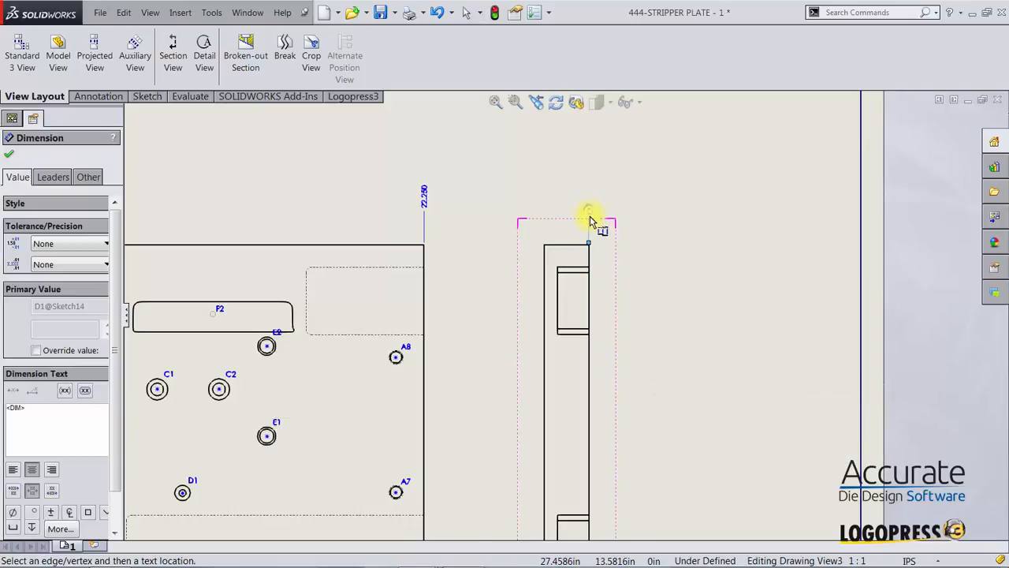
pyautogui.click(558, 266)
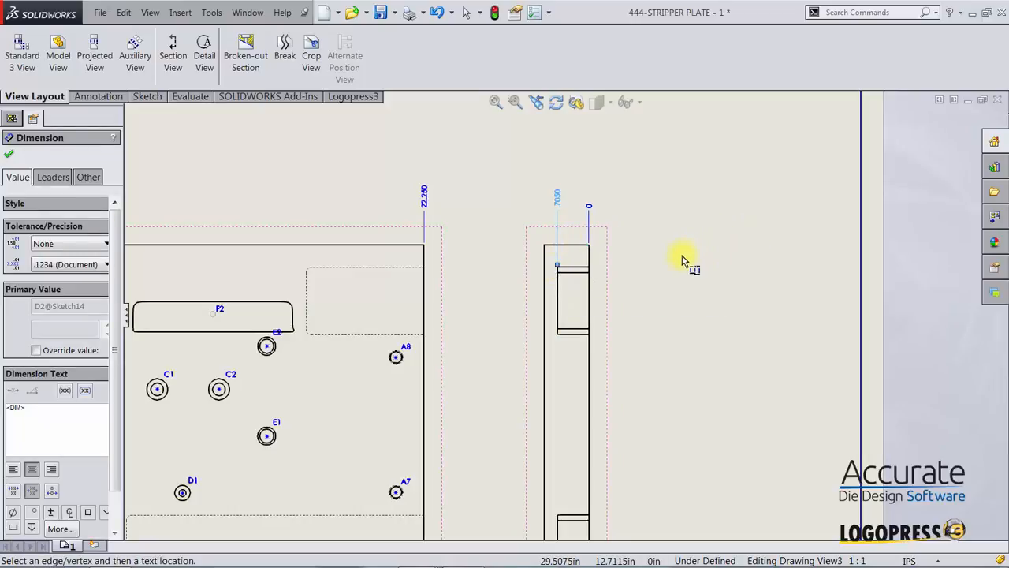
pyautogui.press('Escape')
pyautogui.scroll(2, 639, 315)
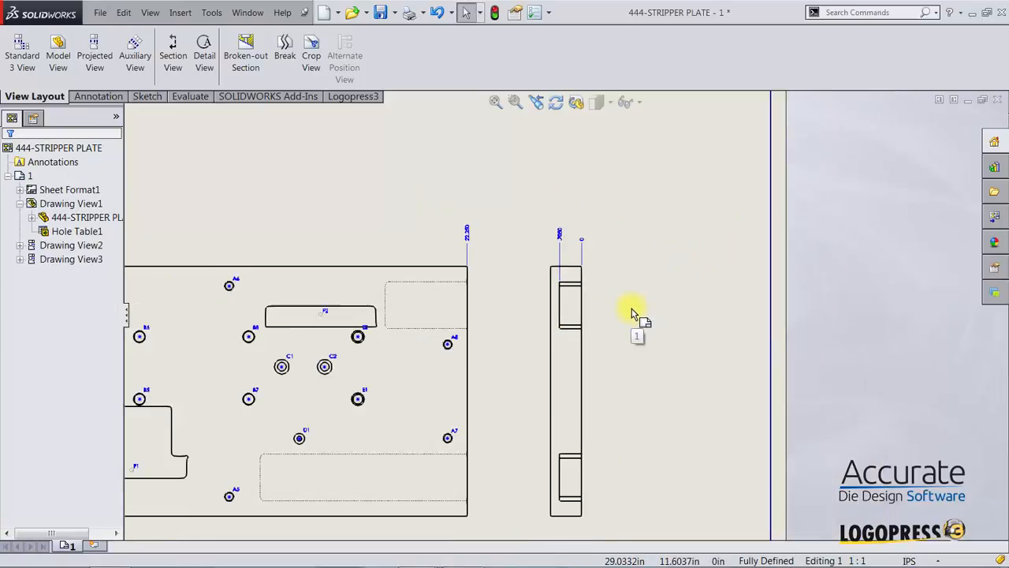
pyautogui.press('f')
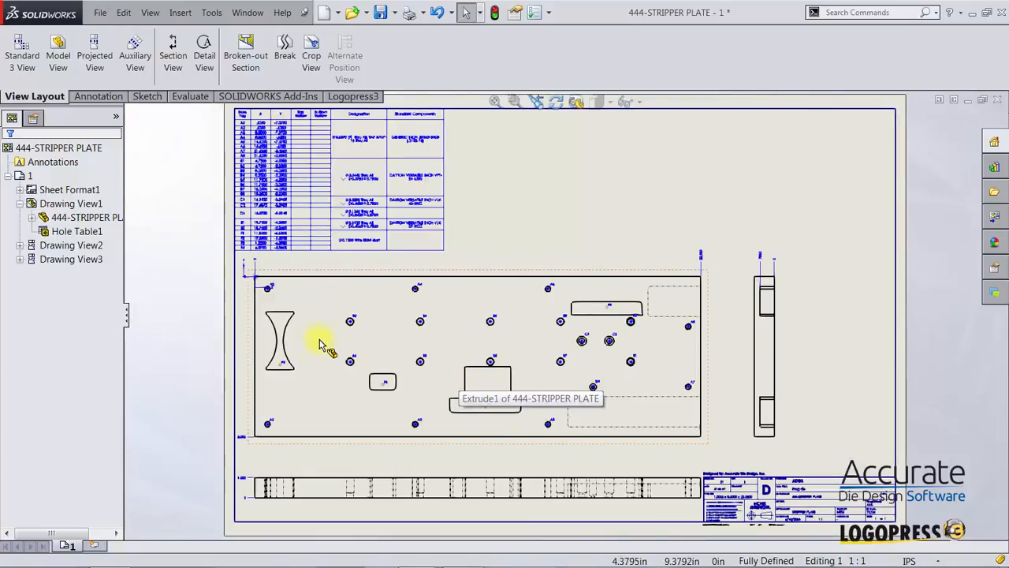
pyautogui.click(253, 266)
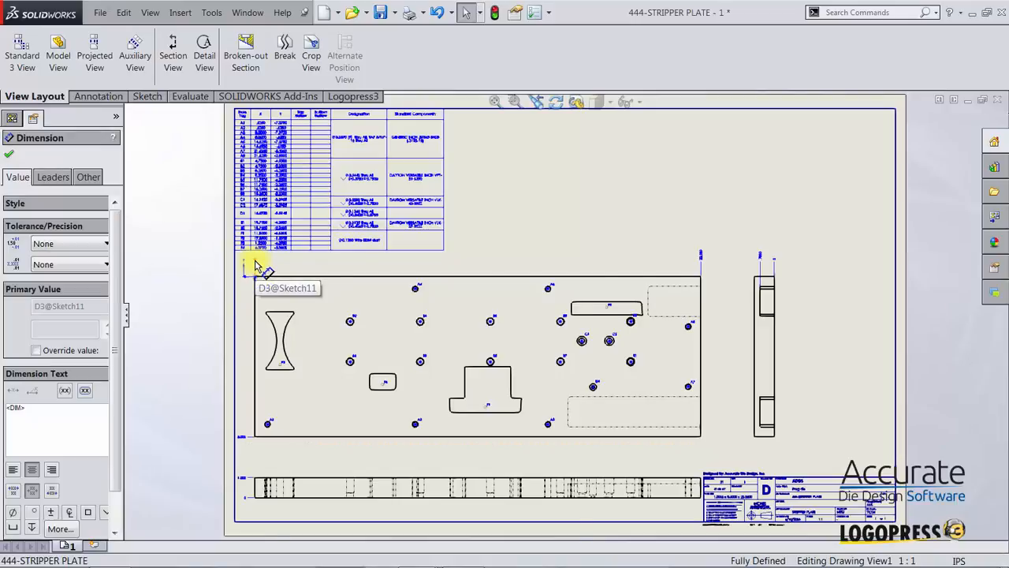
pyautogui.rightClick(254, 265)
pyautogui.click(643, 243)
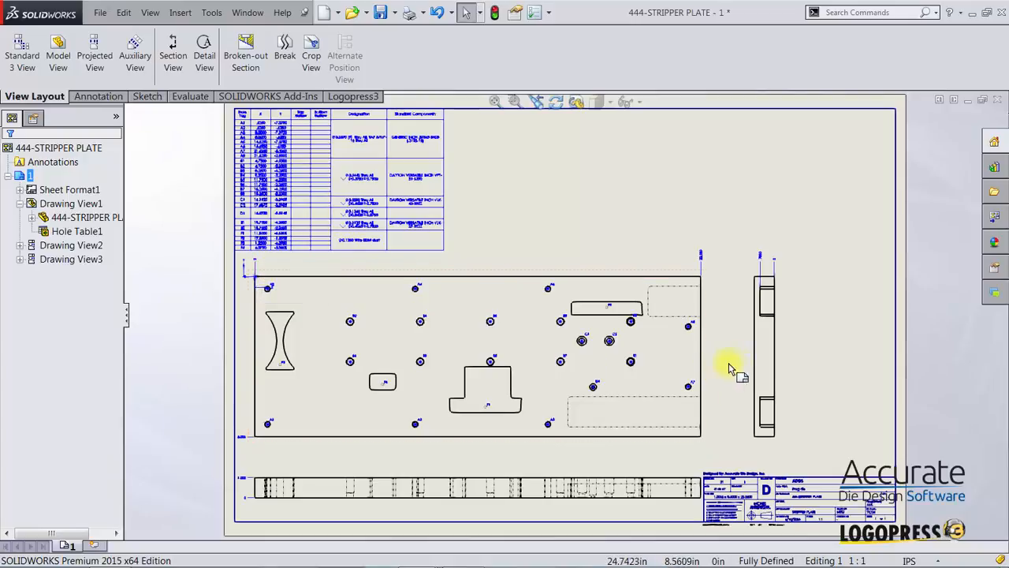
# Add vertical ordinate dimensions beside the side view, with zero at the plate's top edge and one to each outer edge of both pockets
pyautogui.click(753, 301)
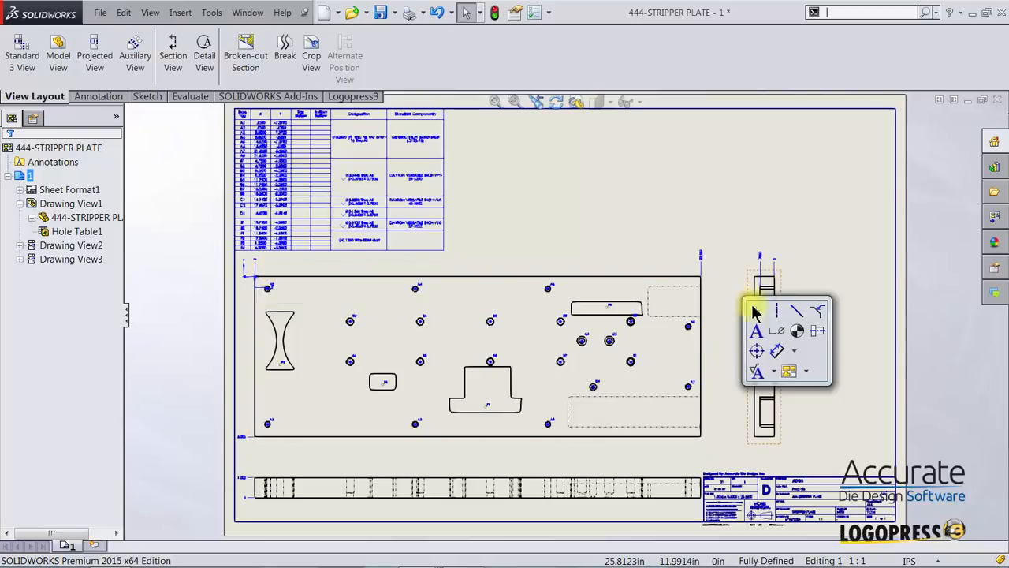
pyautogui.click(796, 352)
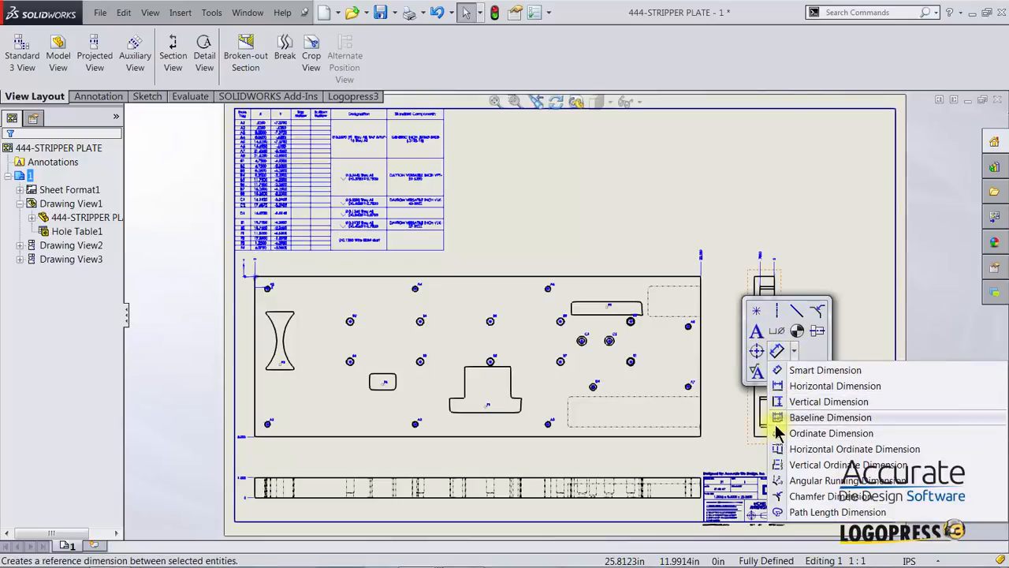
pyautogui.click(779, 471)
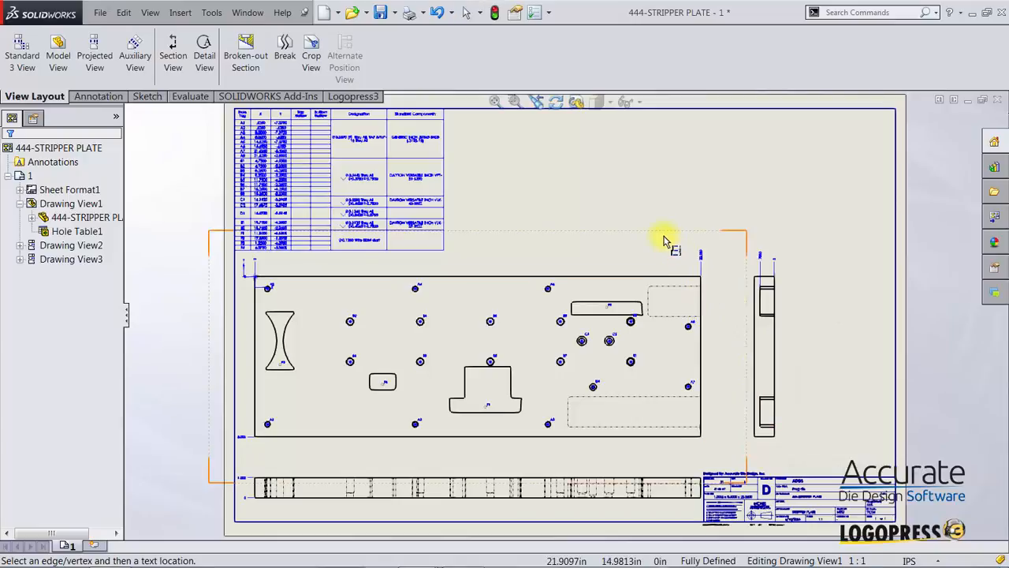
pyautogui.moveTo(669, 241); pyautogui.dragTo(702, 278, button='right')
pyautogui.moveTo(693, 256); pyautogui.dragTo(830, 451)
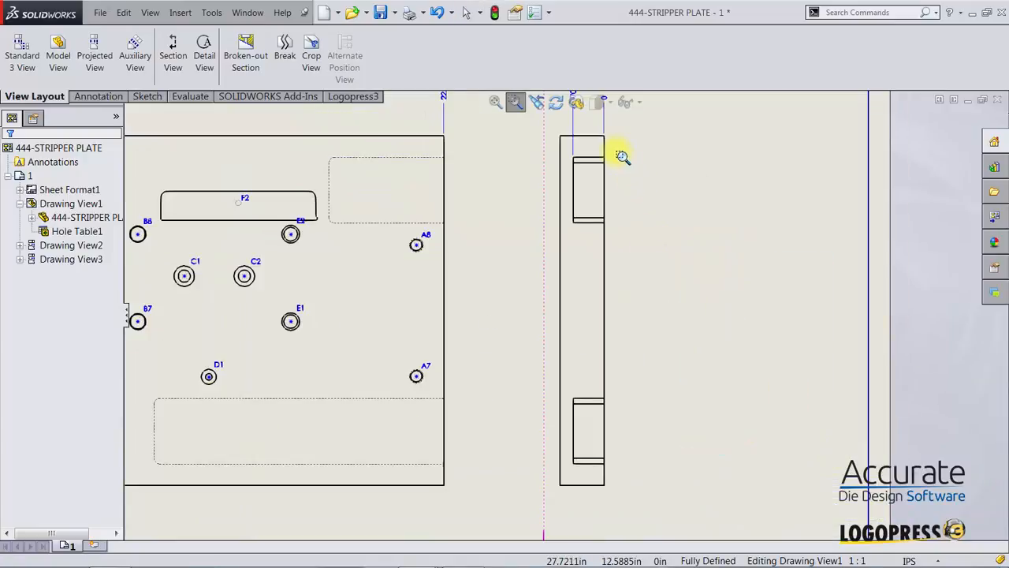
pyautogui.press('Escape')
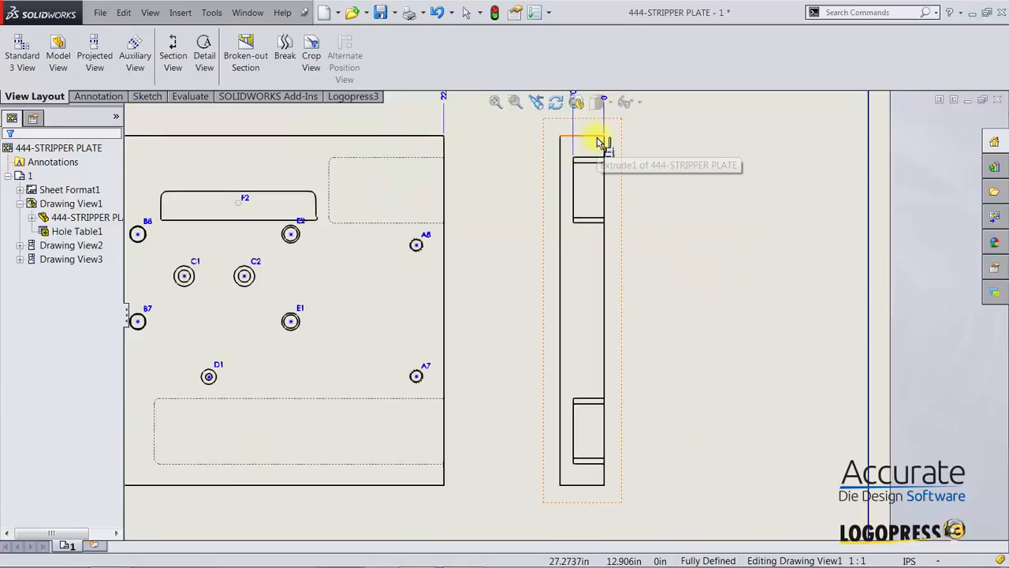
pyautogui.click(605, 136)
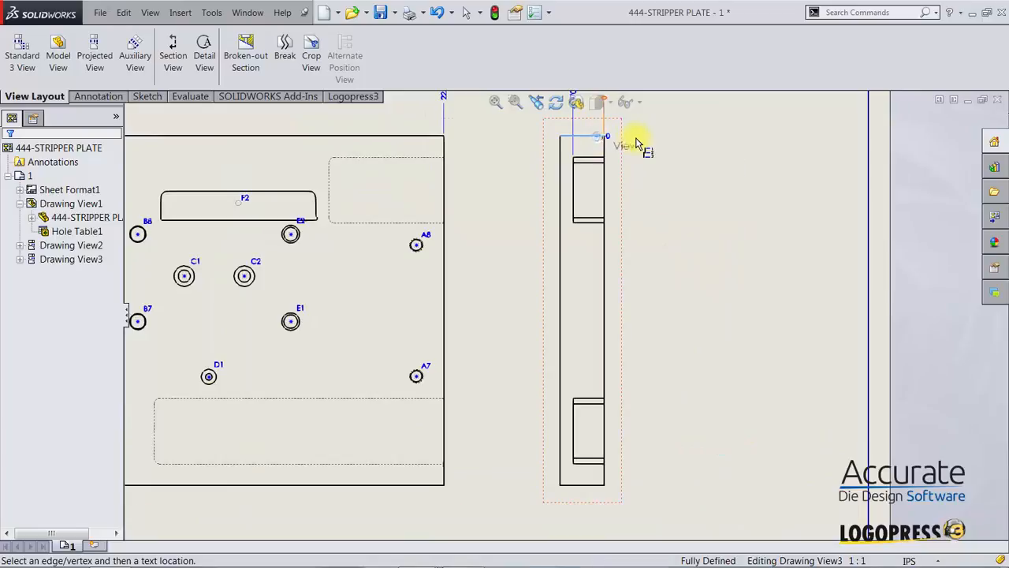
pyautogui.click(601, 159)
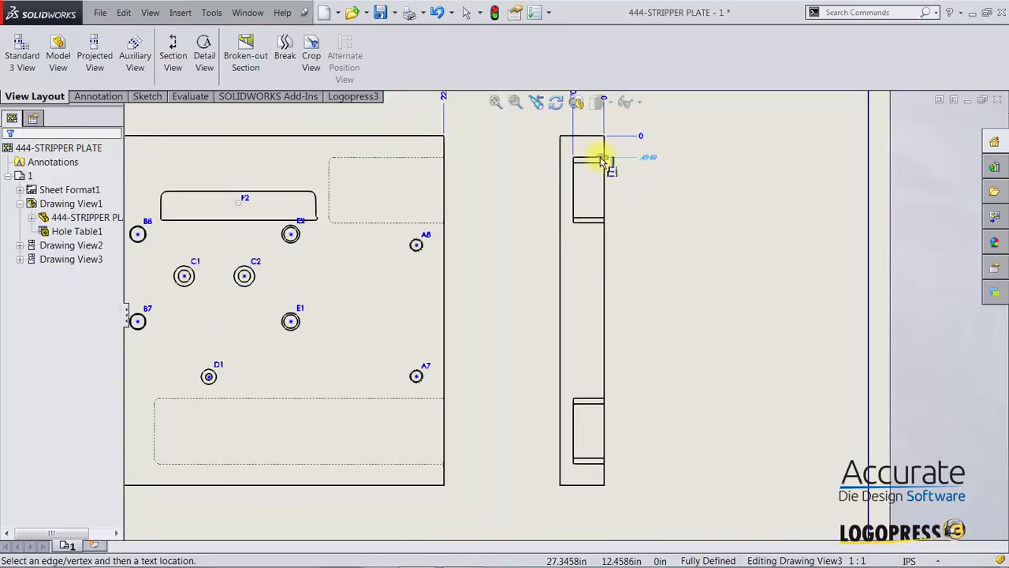
pyautogui.click(597, 224)
pyautogui.click(598, 398)
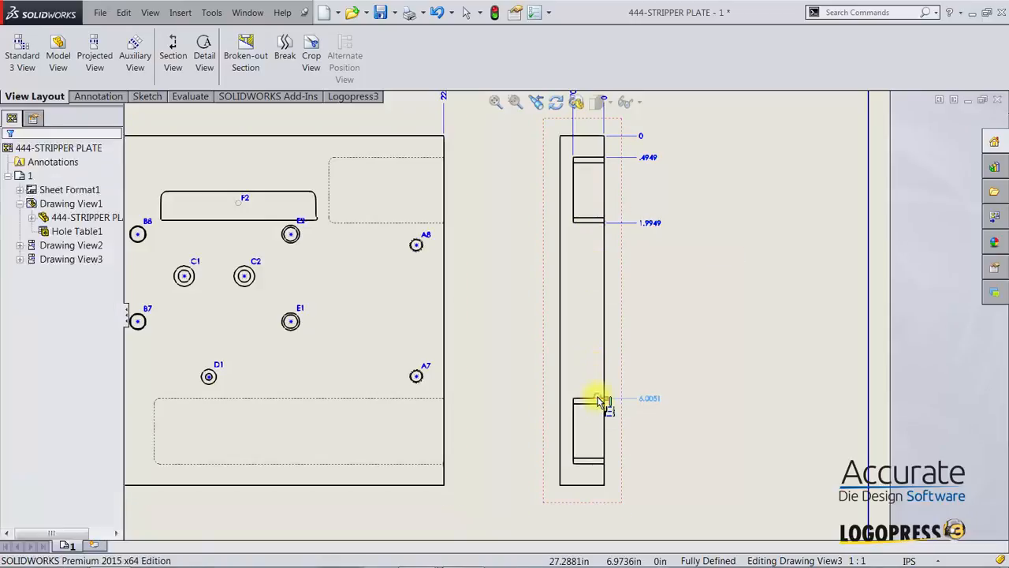
pyautogui.click(596, 463)
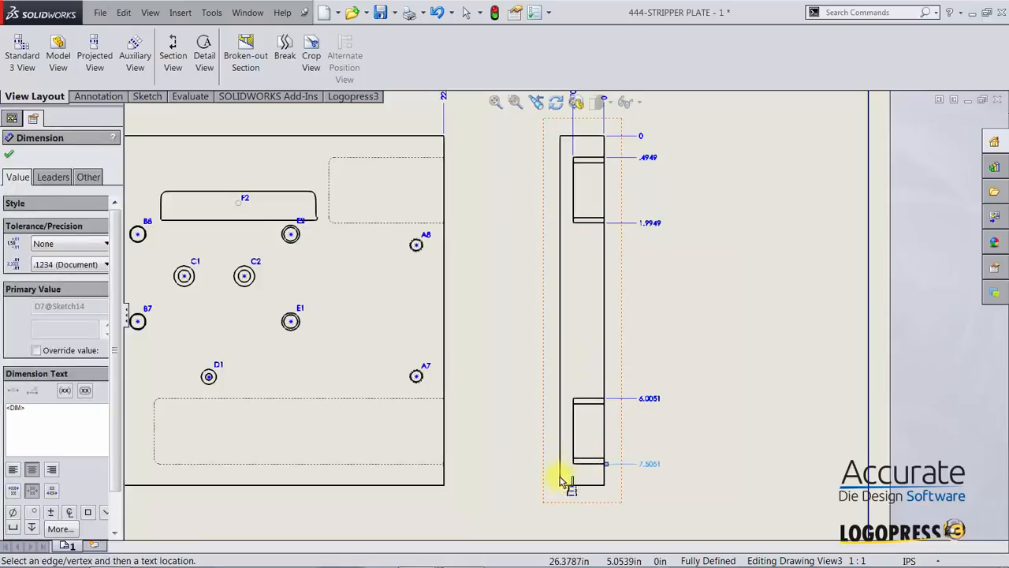
pyautogui.press('Escape')
# Set the precision of the four vertical ordinate dimensions on the side view's pocket edges to three decimals (.123)
pyautogui.moveTo(707, 489); pyautogui.dragTo(648, 161)
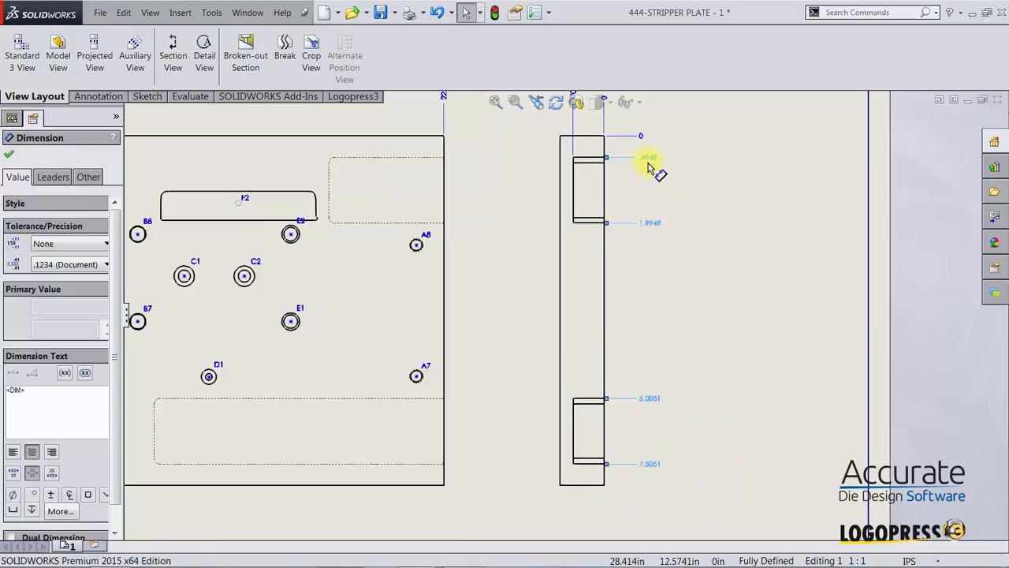
pyautogui.click(47, 265)
pyautogui.click(49, 312)
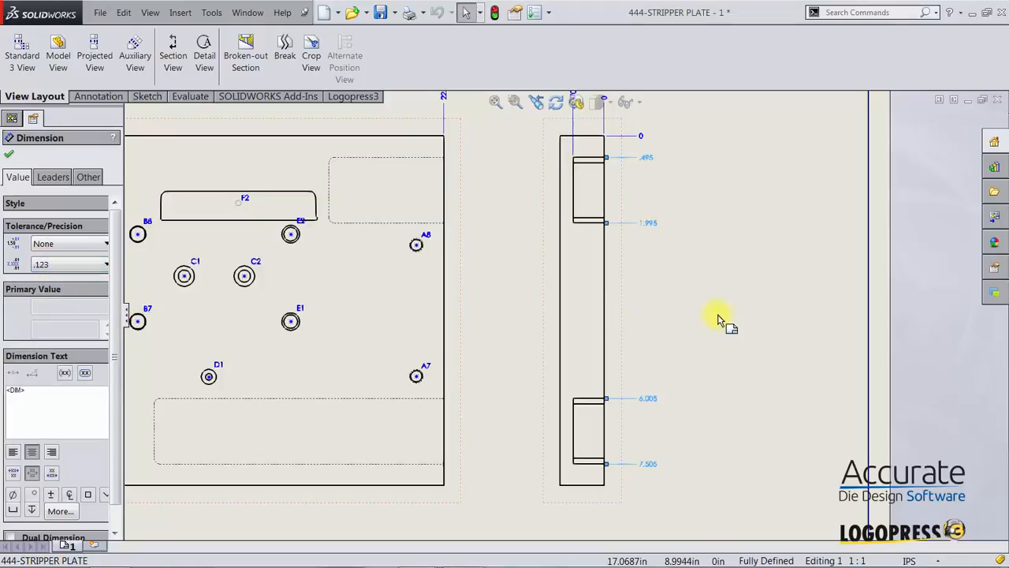
pyautogui.press('Escape')
# Extend the top view's horizontal ordinate set with dimensions to the left edges of the two hidden pockets
pyautogui.press('f')
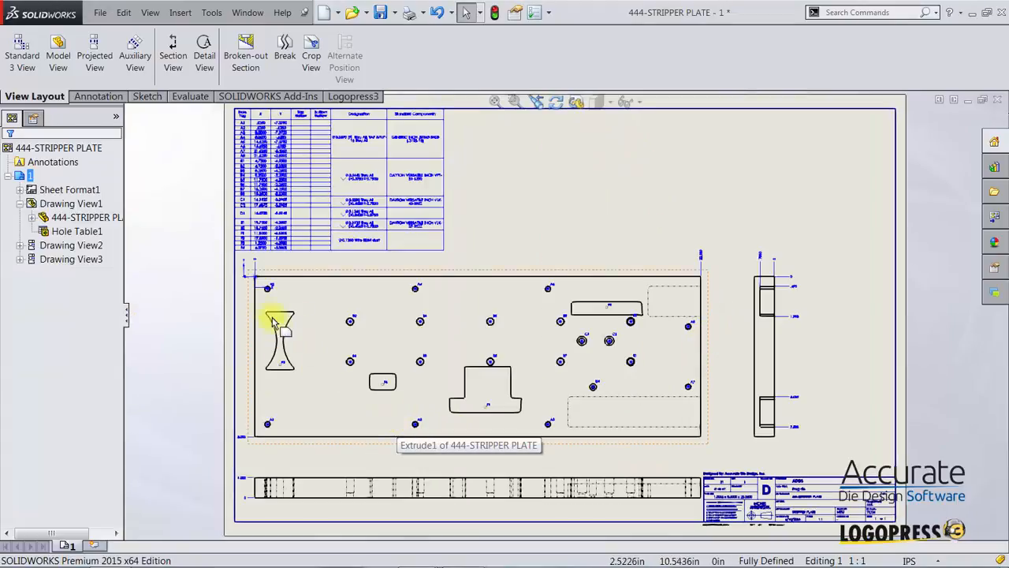
pyautogui.click(255, 267)
pyautogui.rightClick(255, 267)
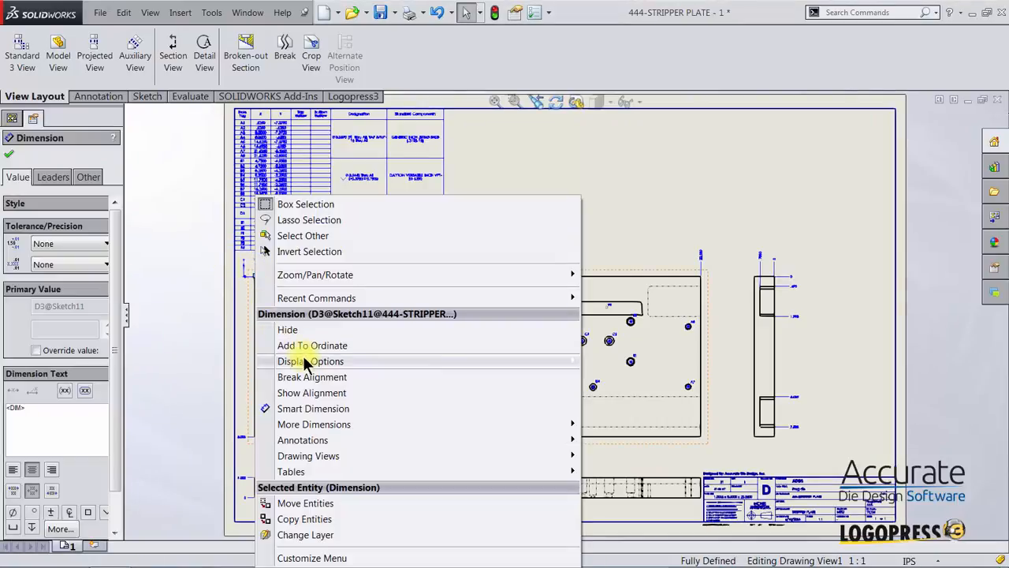
pyautogui.moveTo(307, 363)
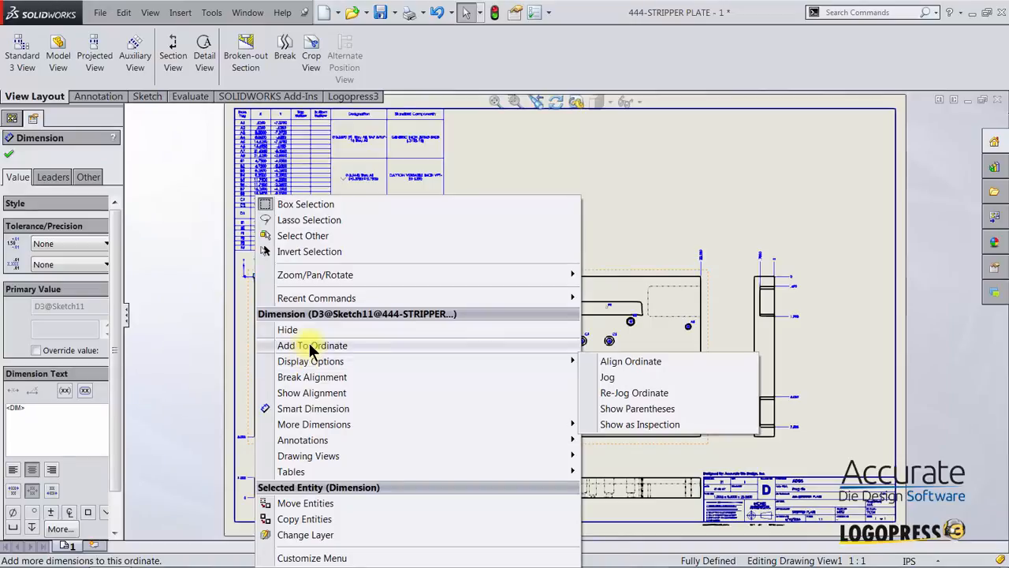
pyautogui.click(310, 346)
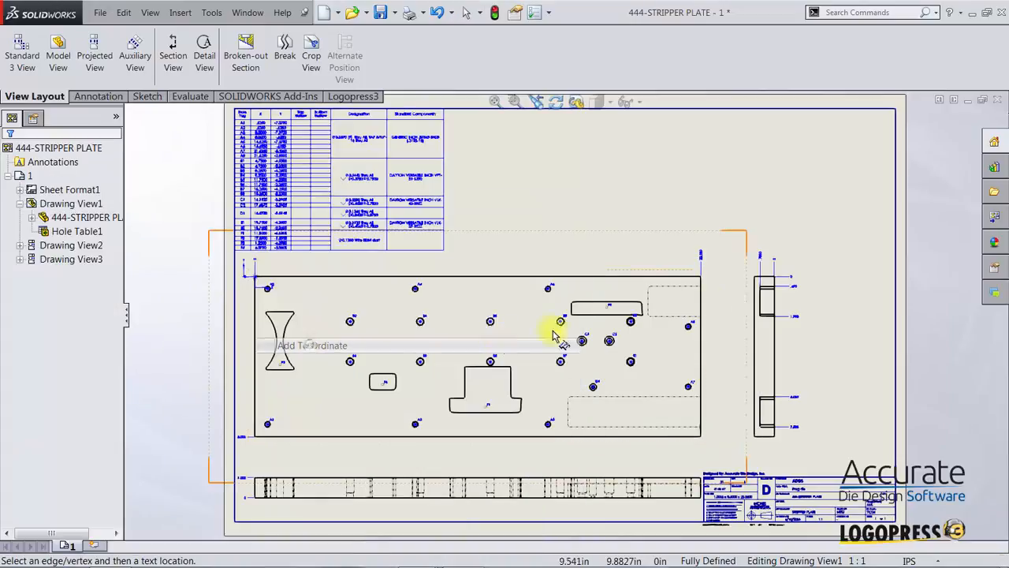
pyautogui.click(648, 290)
pyautogui.click(569, 399)
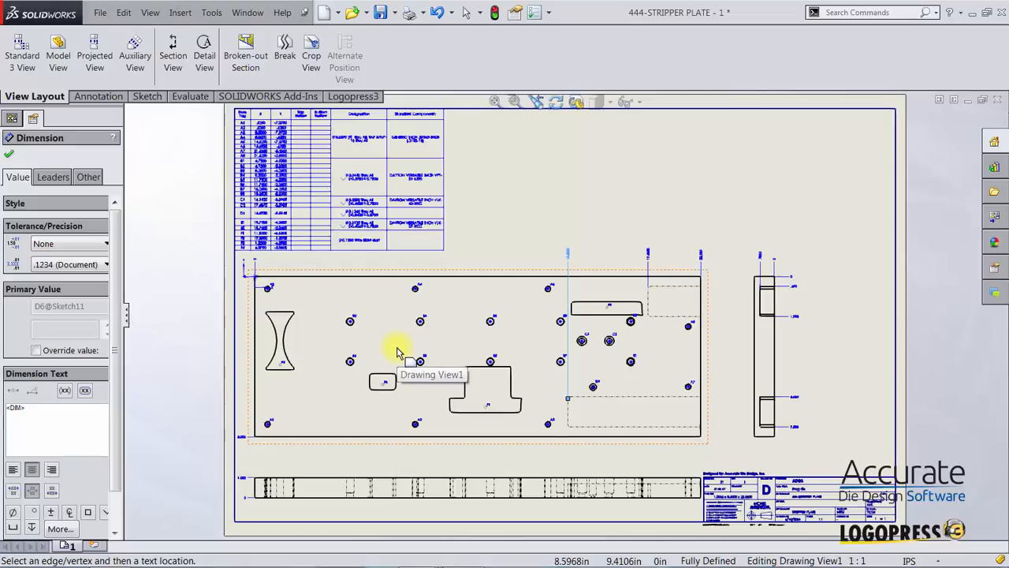
pyautogui.press('Escape')
# Set the precision of the two pocket-edge ordinate dimensions above the top view to three decimals (.123)
pyautogui.moveTo(658, 225); pyautogui.dragTo(550, 260)
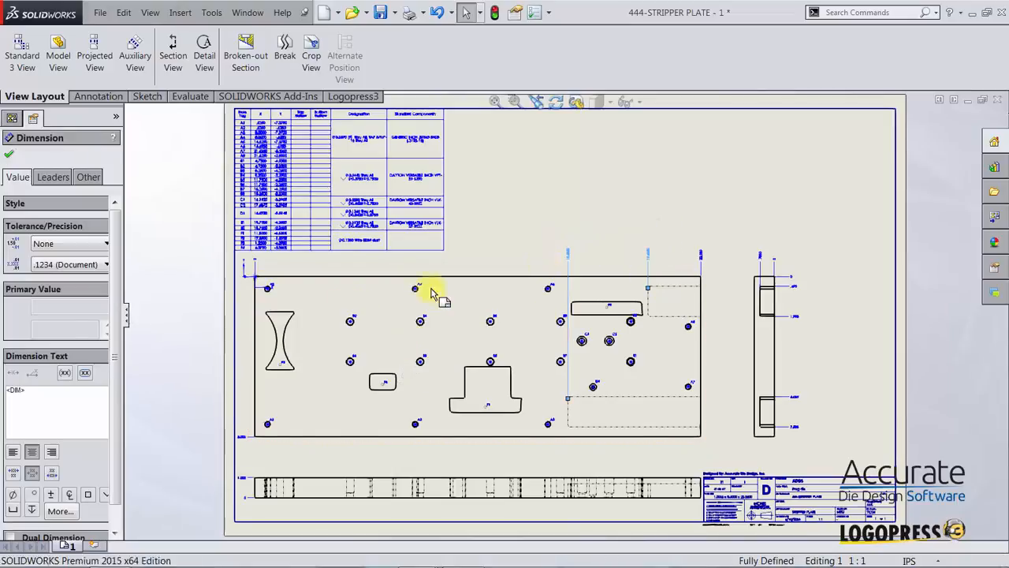
pyautogui.click(68, 264)
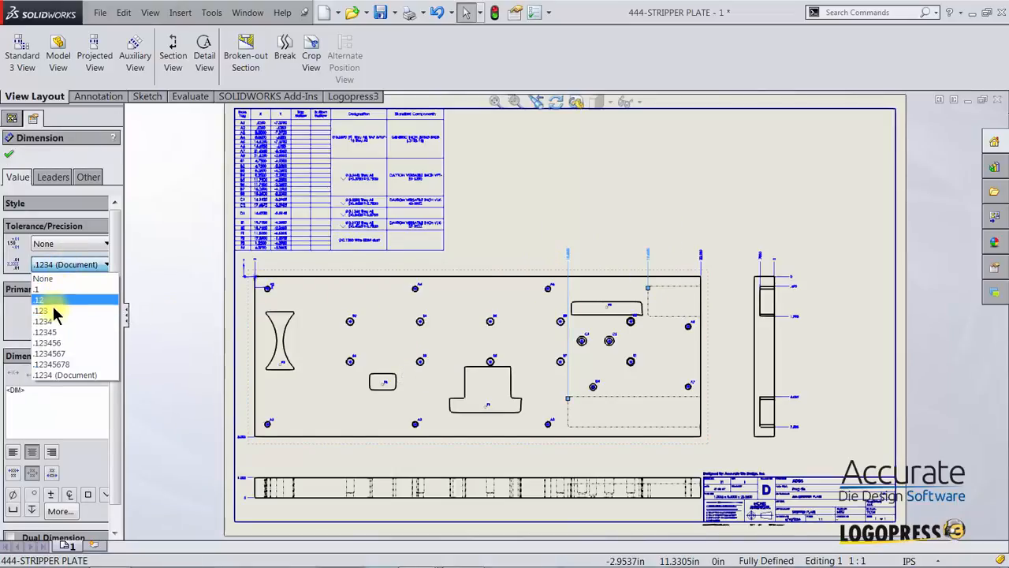
pyautogui.click(55, 311)
pyautogui.click(666, 216)
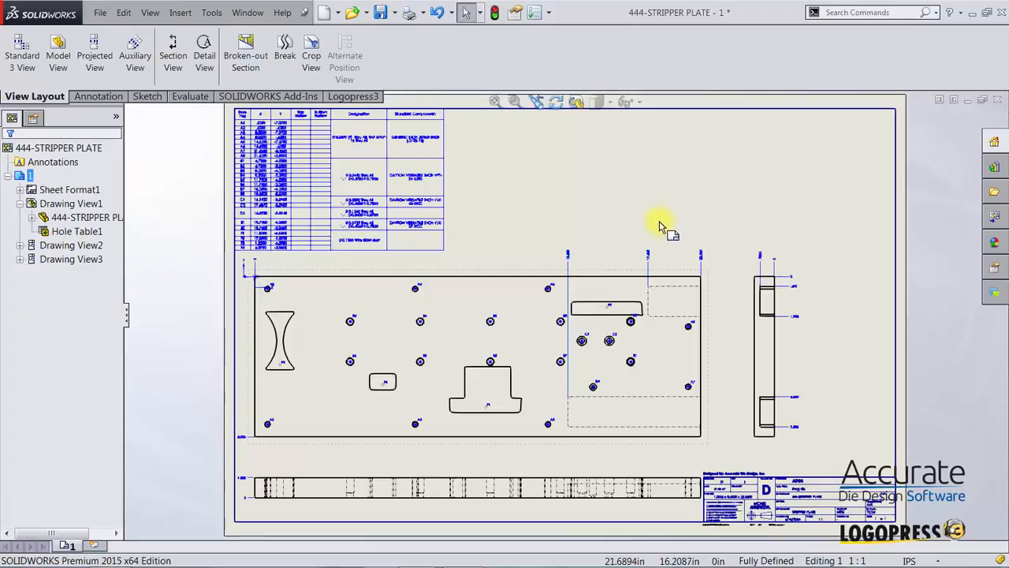
# Add a radius dimension to the lower-left corner of the lower hidden pocket in the top view, placed below the plate
pyautogui.press('s')
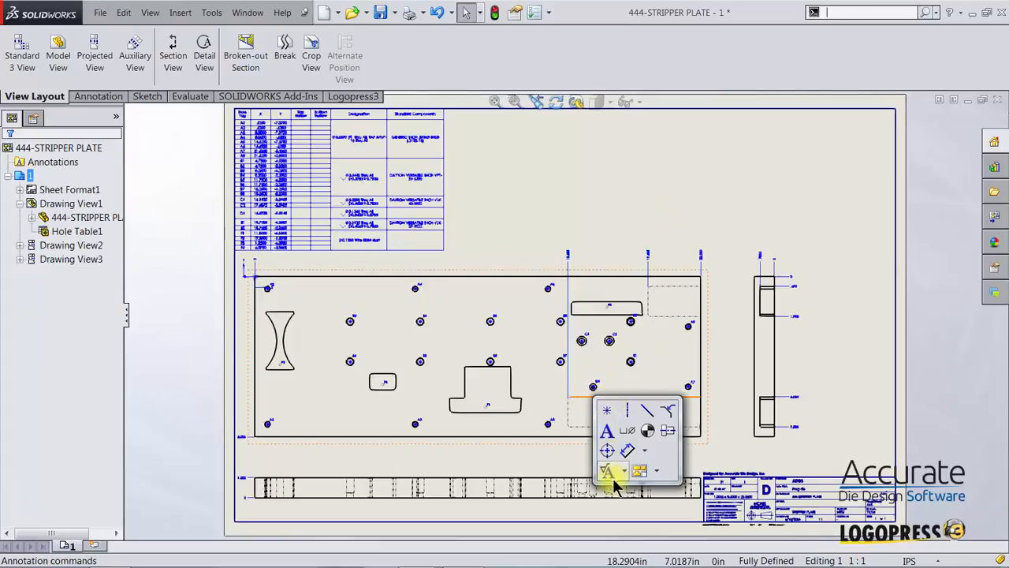
pyautogui.click(628, 450)
pyautogui.scroll(-2, 570, 435)
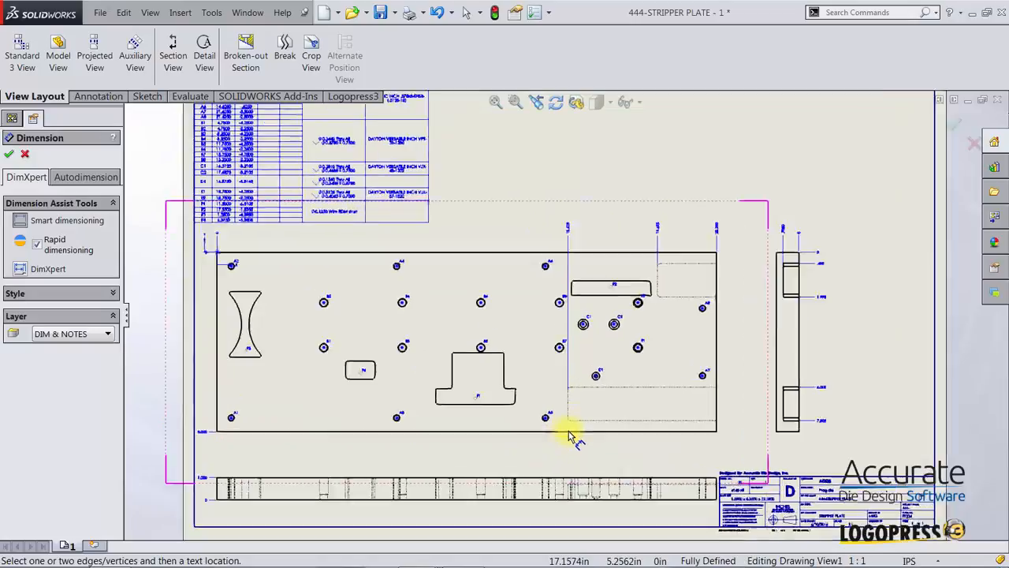
pyautogui.scroll(-2, 570, 435)
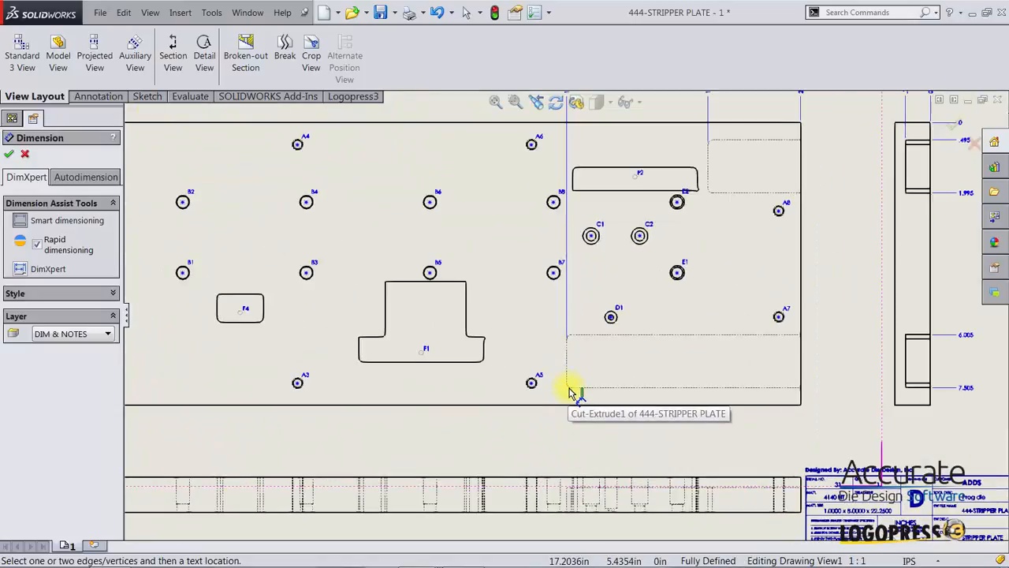
pyautogui.click(570, 387)
pyautogui.click(499, 436)
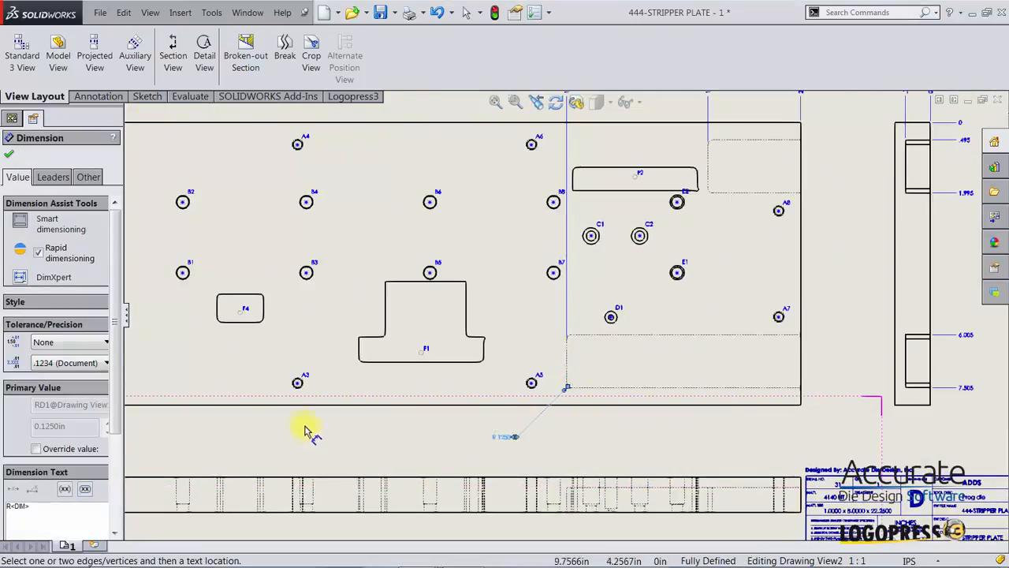
# Set the precision of the pocket corner's radius dimension to three decimals (.123)
pyautogui.click(49, 363)
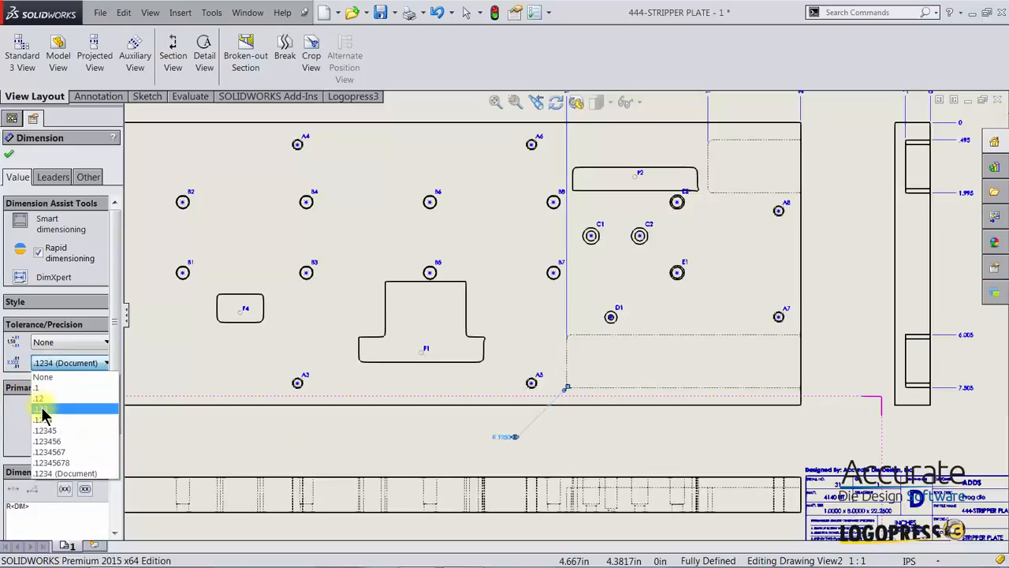
pyautogui.click(40, 408)
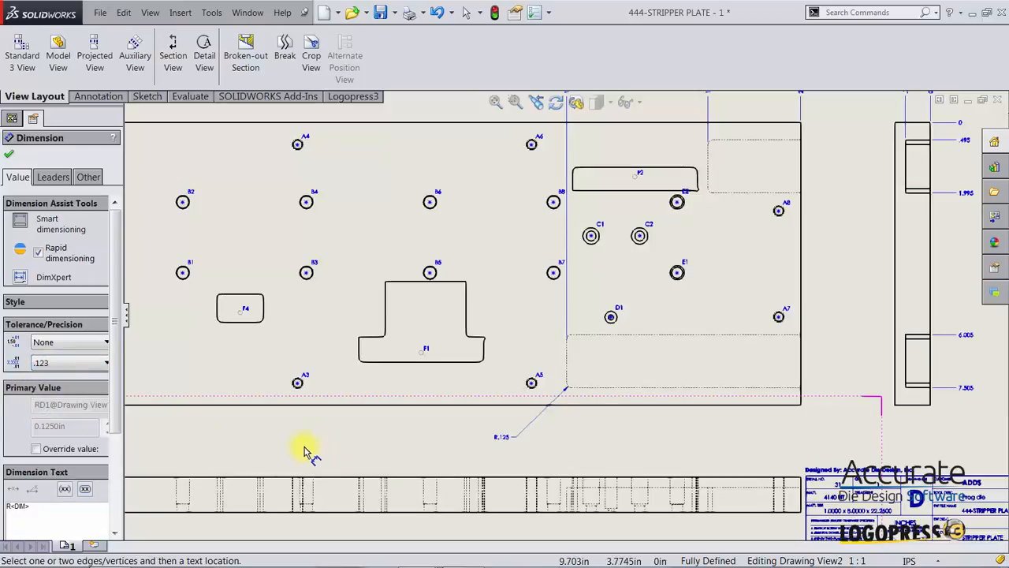
pyautogui.press('Escape')
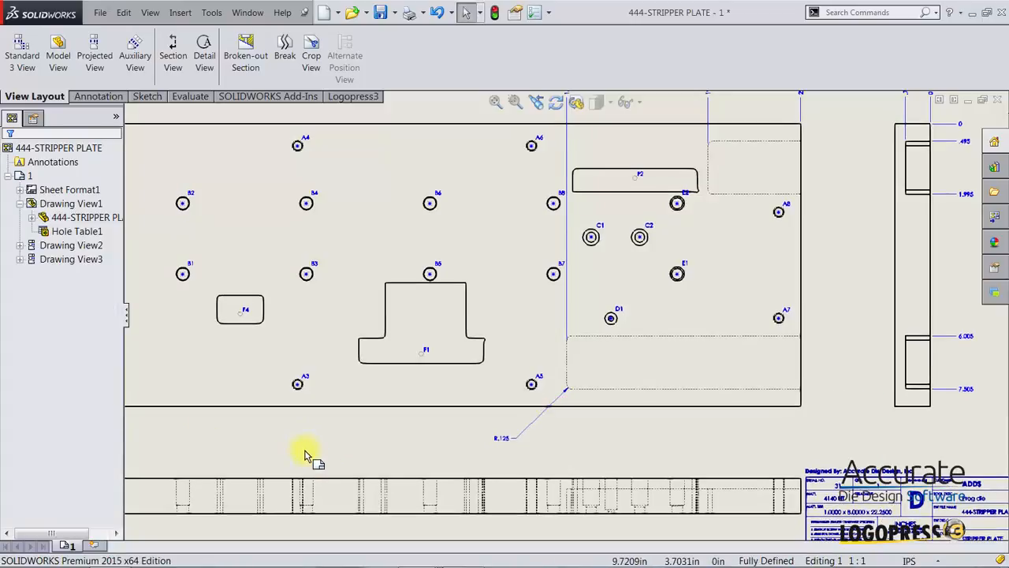
# Save the finished stripper plate drawing and close it
pyautogui.press('f')
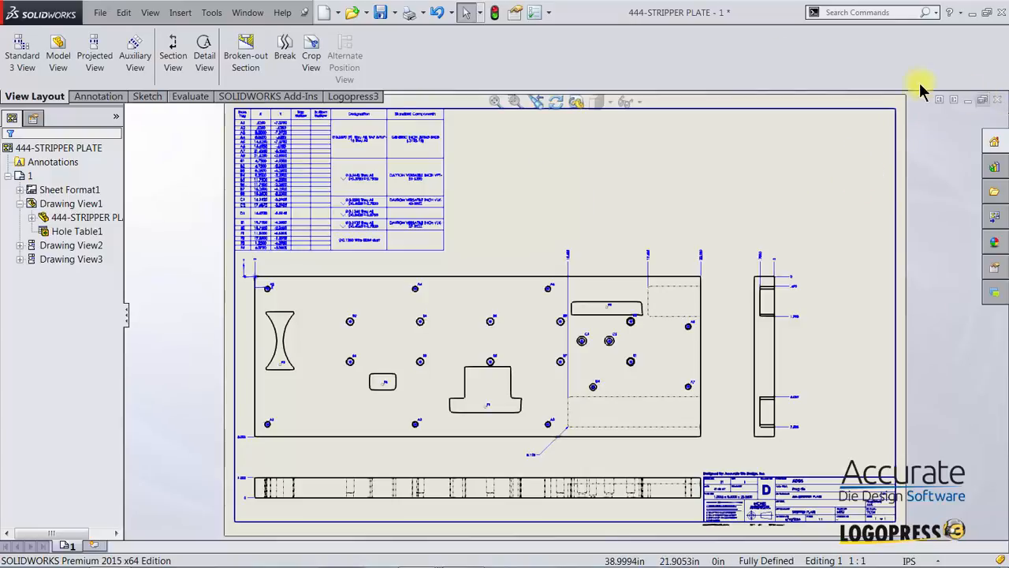
pyautogui.click(382, 12)
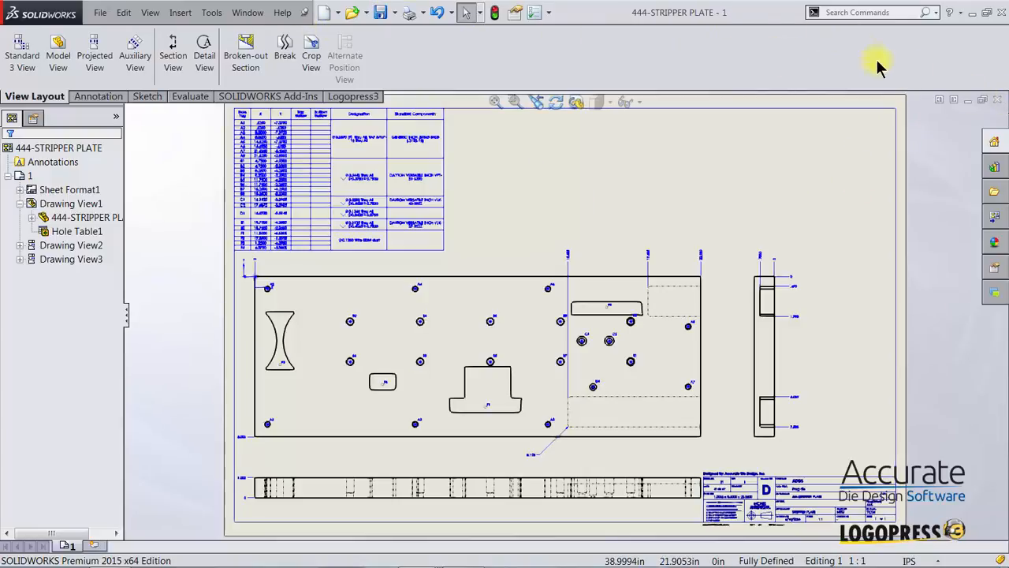
pyautogui.click(998, 101)
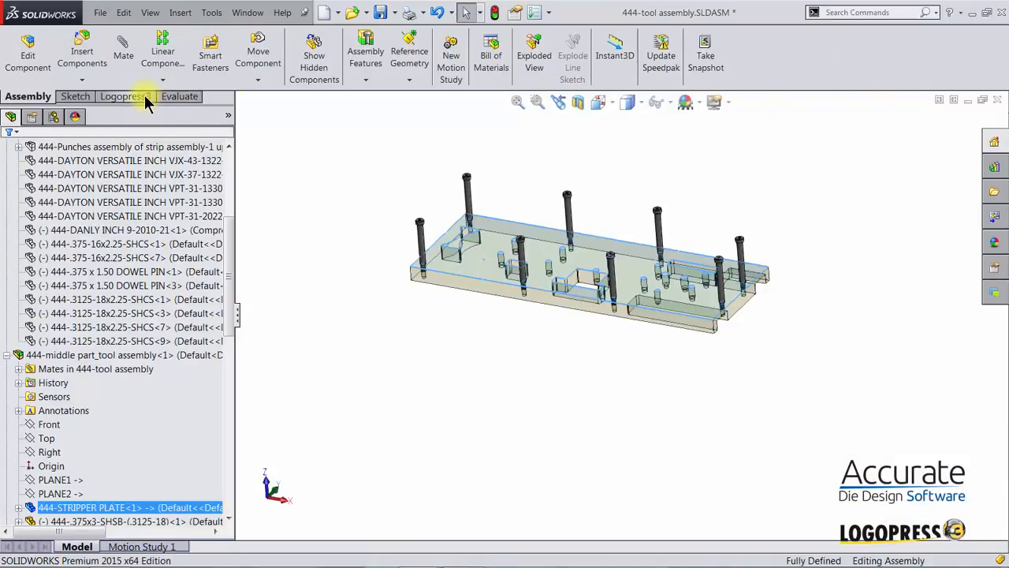
# Display only the upper part of the tool assembly and open the drawing of 444-PUNCH RETAINER
pyautogui.click(124, 97)
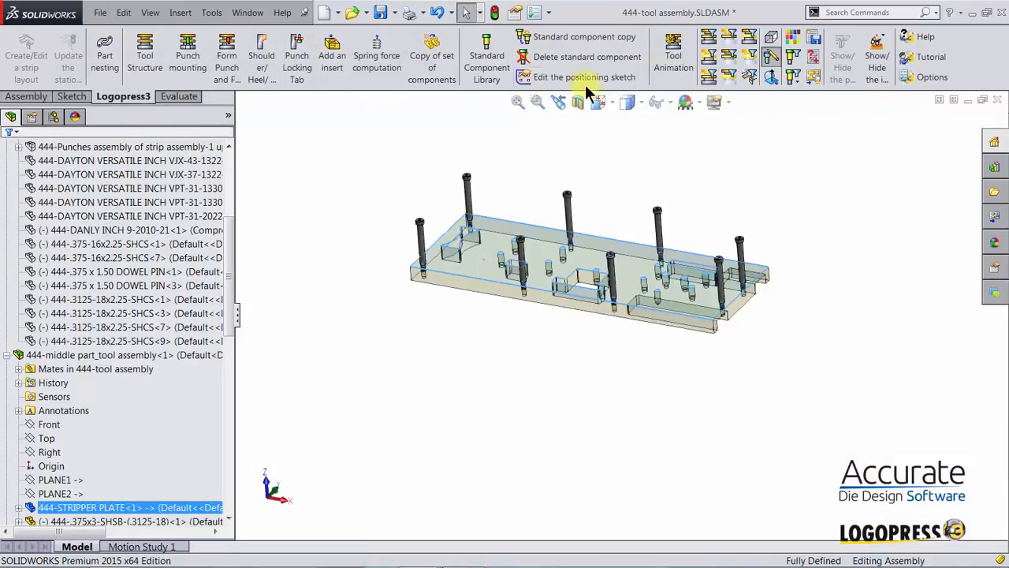
pyautogui.click(729, 76)
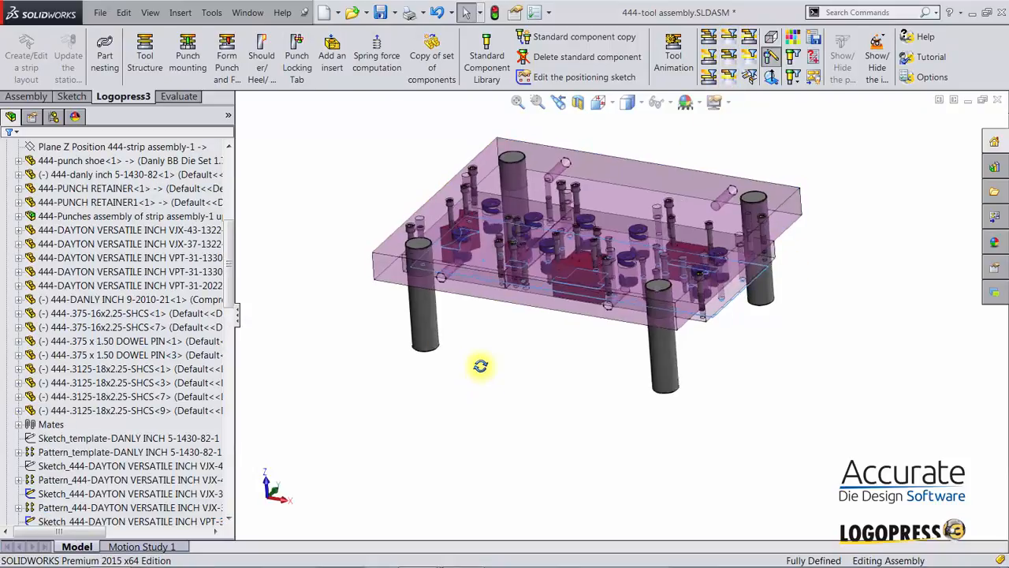
pyautogui.moveTo(480, 365); pyautogui.dragTo(538, 284, button='middle')
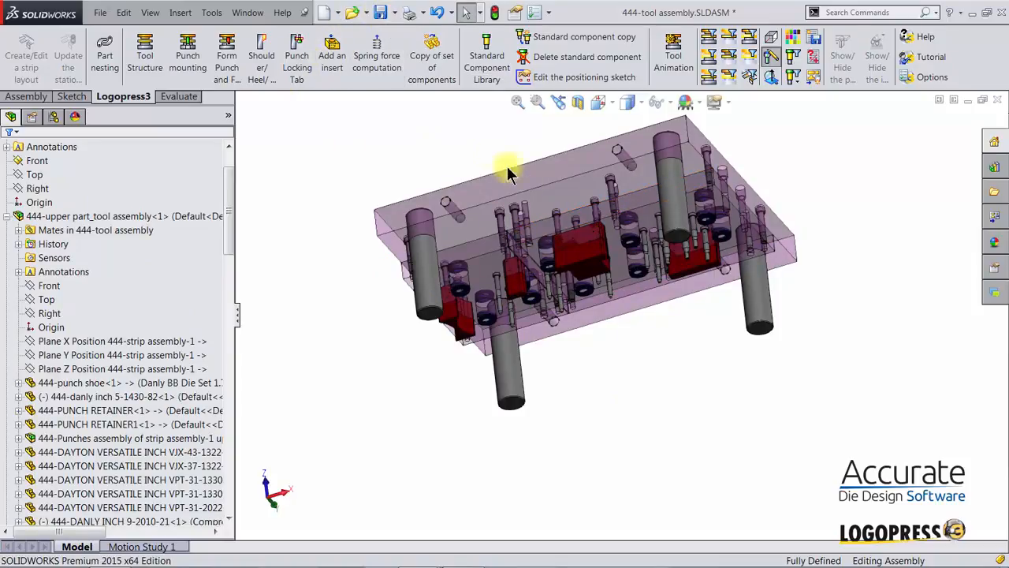
pyautogui.click(542, 237)
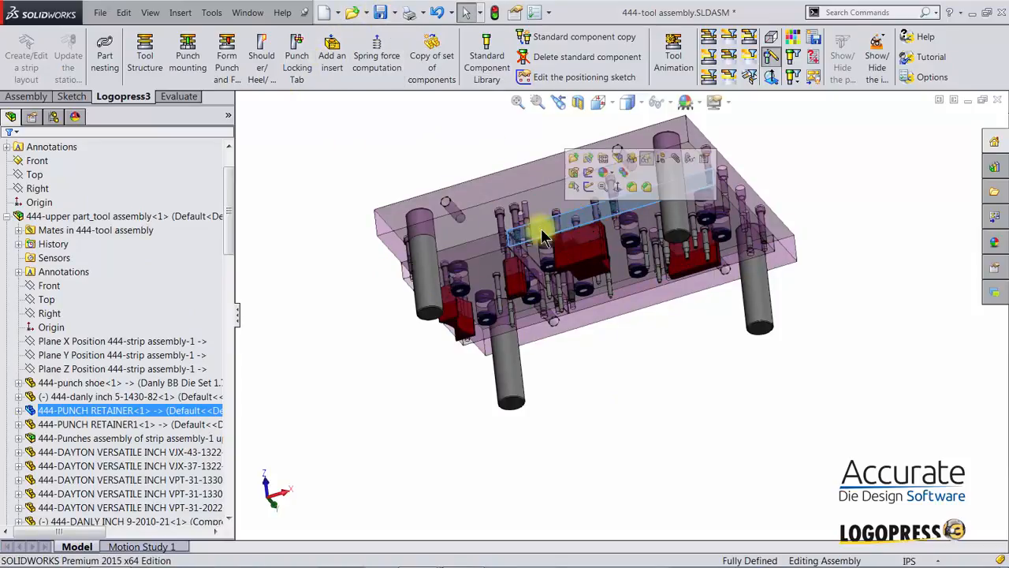
pyautogui.click(602, 162)
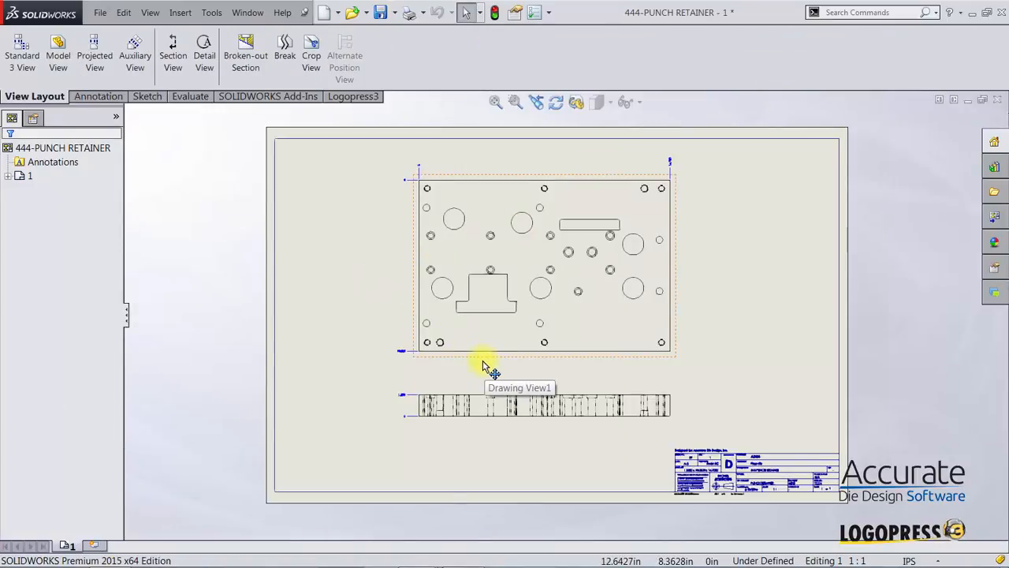
# Move the punch retainer views down on the sheet and bring the top view closer to the front view
pyautogui.moveTo(465, 363)
pyautogui.mouseDown()
pyautogui.moveTo(408, 414)
pyautogui.moveTo(447, 420)
pyautogui.mouseUp()
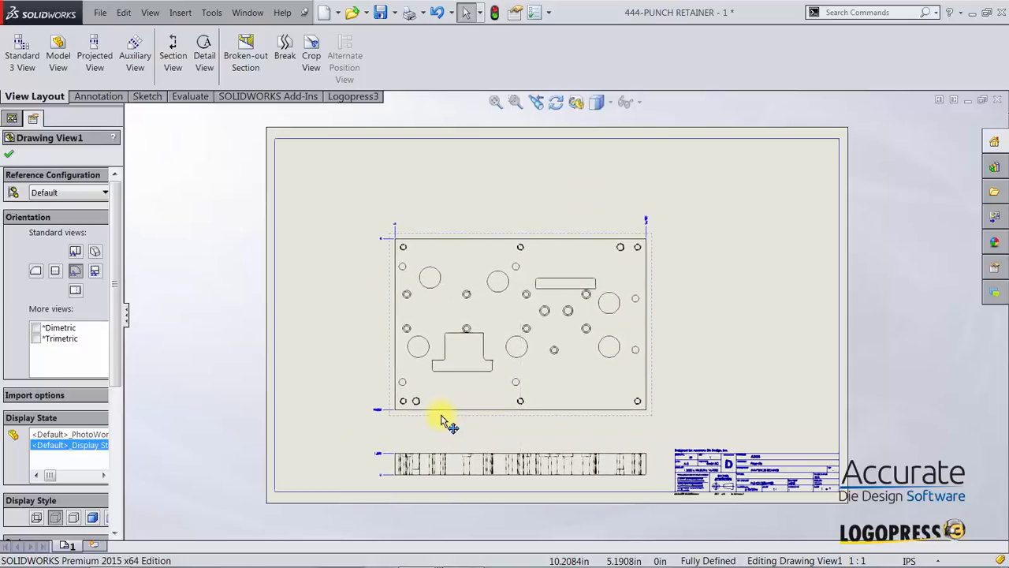
pyautogui.click(328, 399)
pyautogui.moveTo(386, 371); pyautogui.dragTo(387, 389)
pyautogui.click(351, 373)
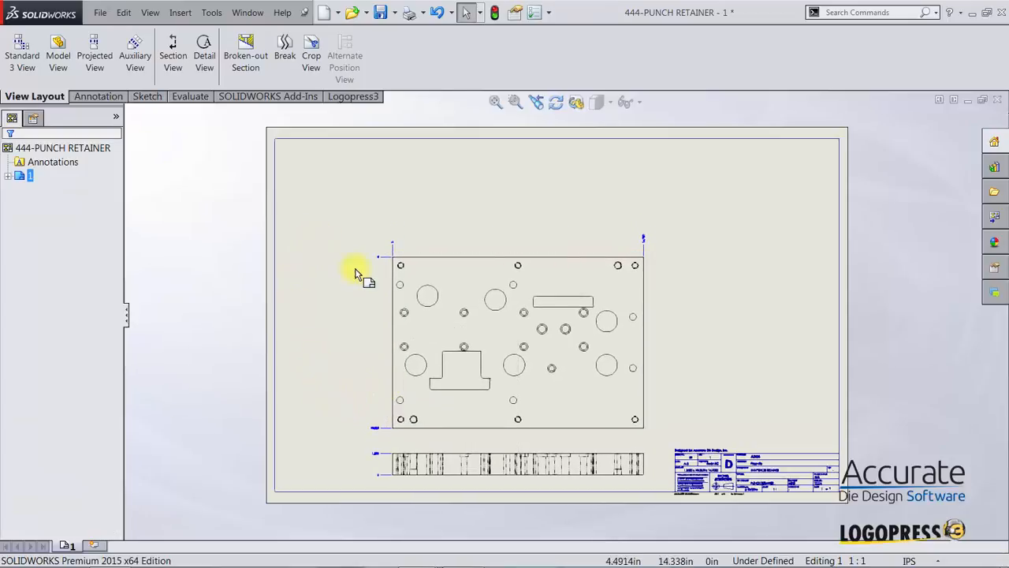
# Place a sketch point on the upper-left corner of the punch retainer's top view
pyautogui.press('s')
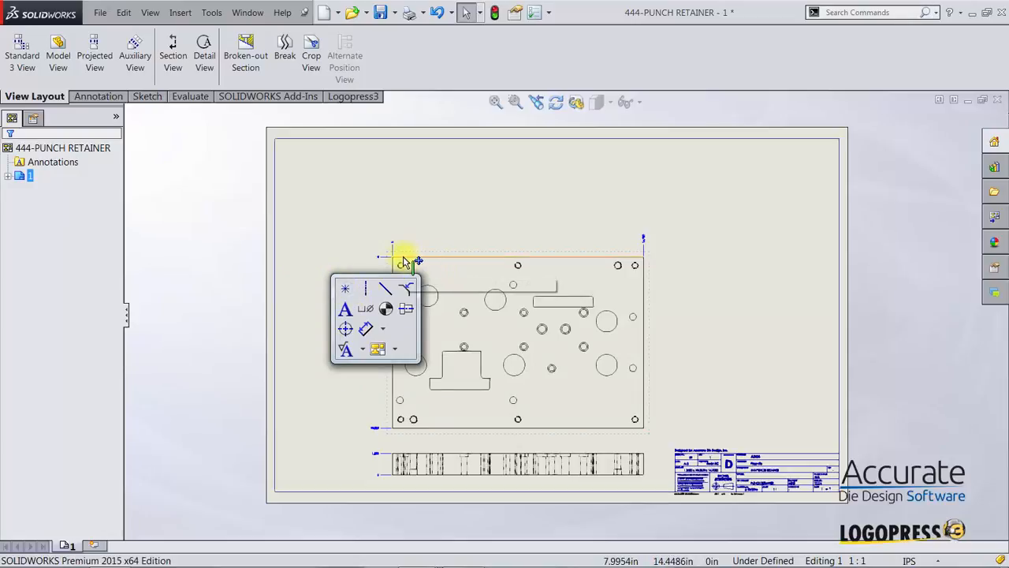
pyautogui.click(345, 288)
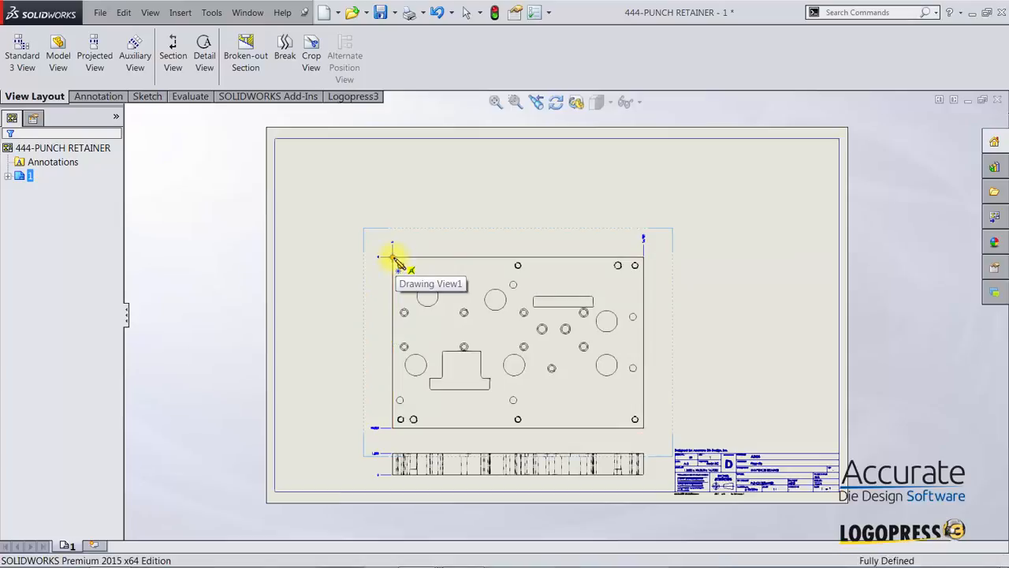
pyautogui.click(393, 256)
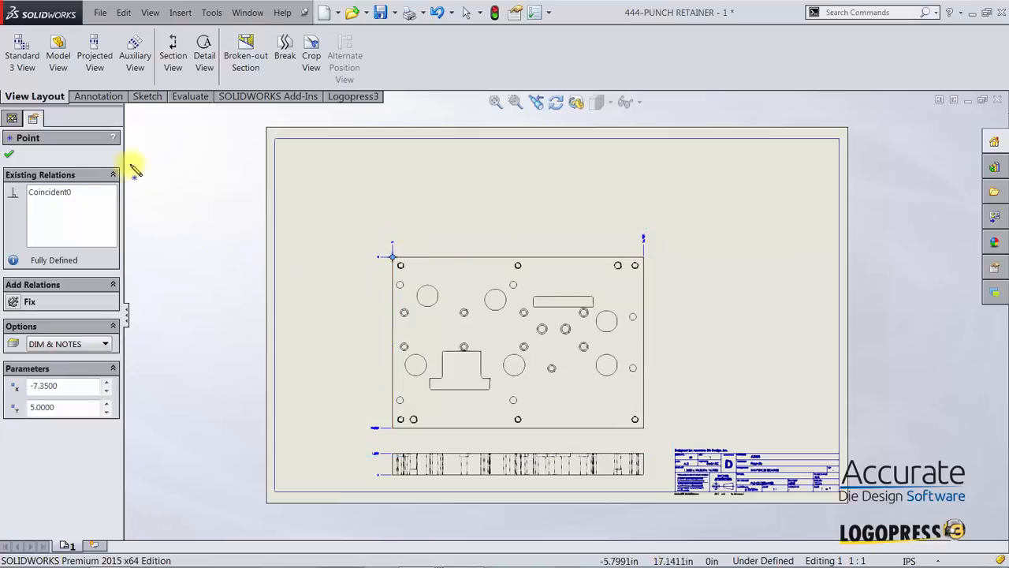
# Insert a full Logopress3 hole table with the corner point as origin near the sheet's upper-left corner, and move the views right, clear of it
pyautogui.click(356, 97)
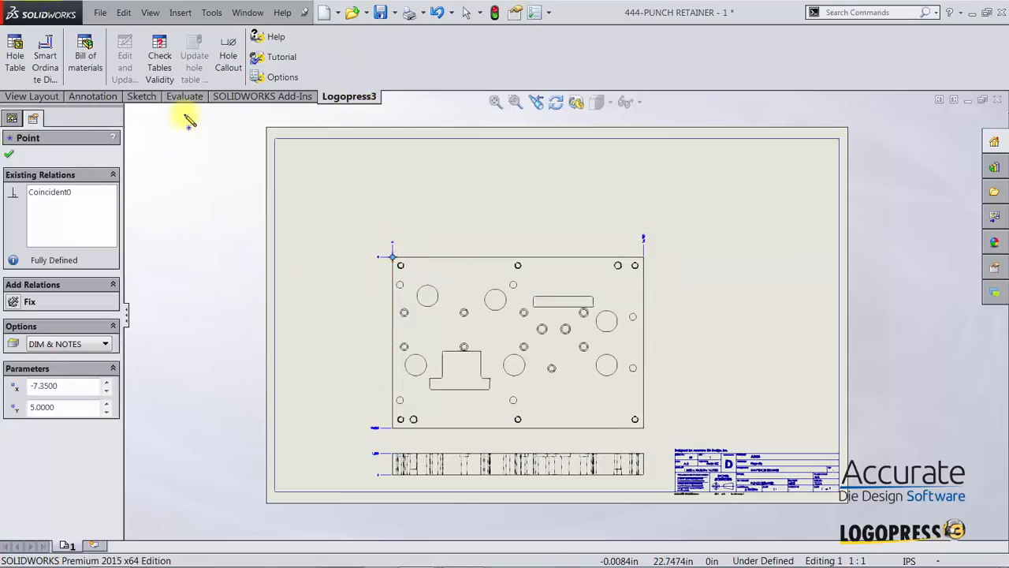
pyautogui.click(16, 43)
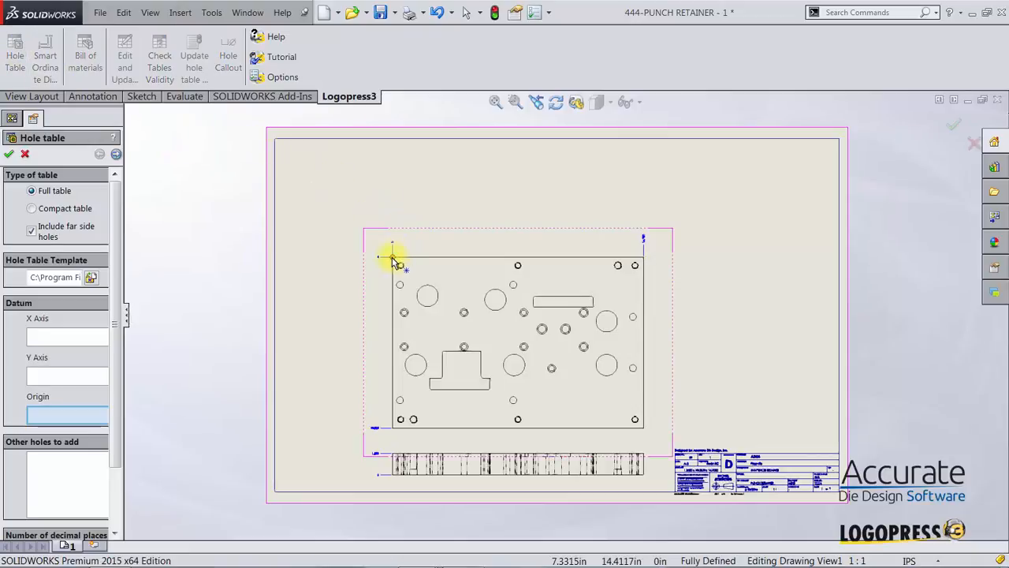
pyautogui.click(391, 257)
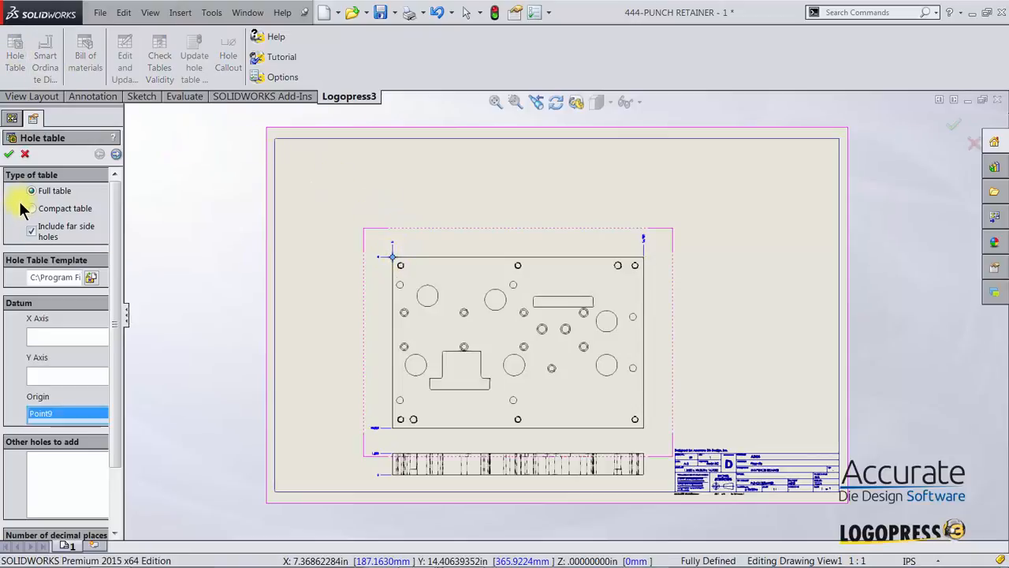
pyautogui.click(10, 154)
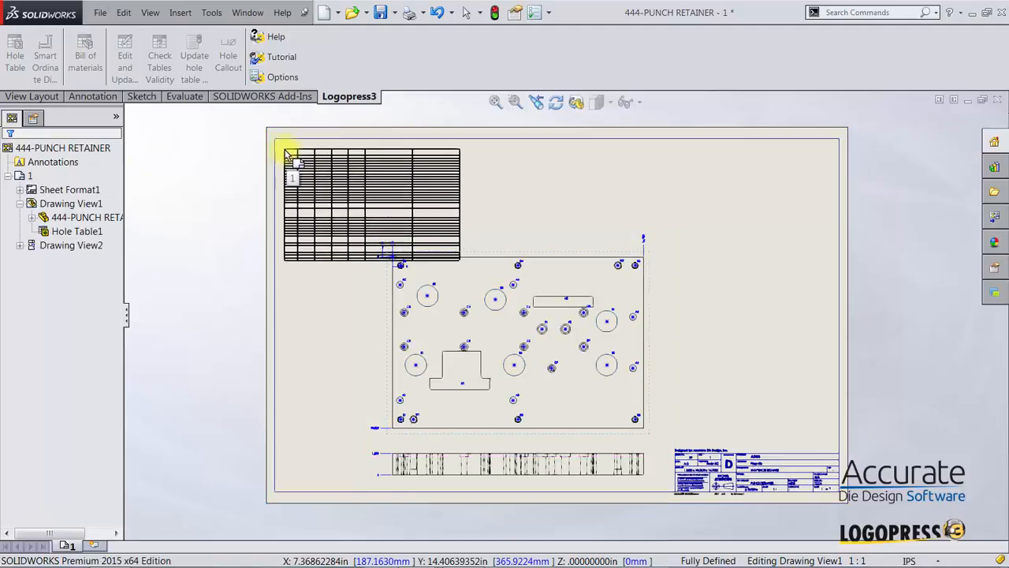
pyautogui.click(288, 152)
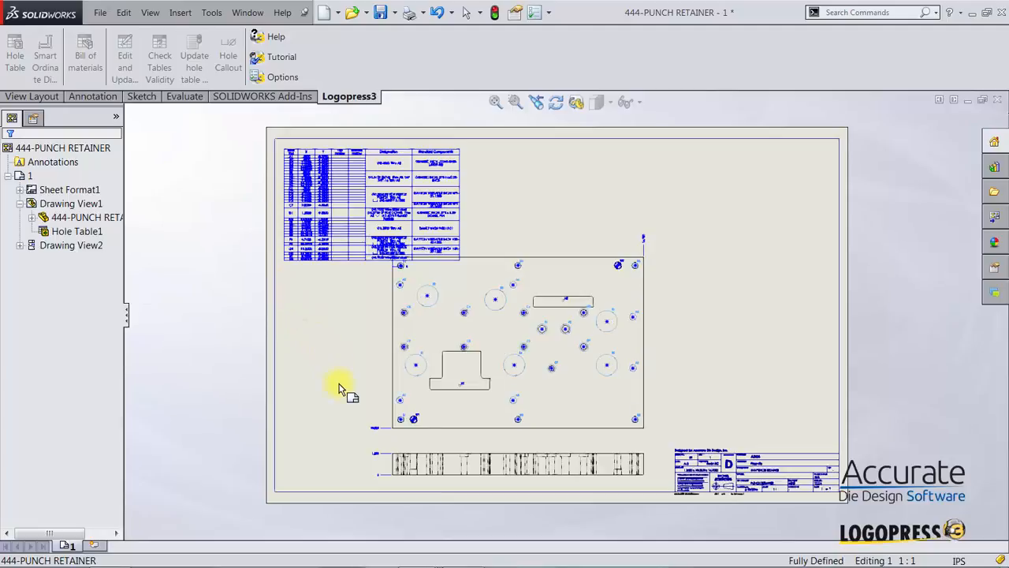
pyautogui.moveTo(386, 396)
pyautogui.mouseDown()
pyautogui.moveTo(513, 309)
pyautogui.moveTo(500, 329)
pyautogui.mouseUp()
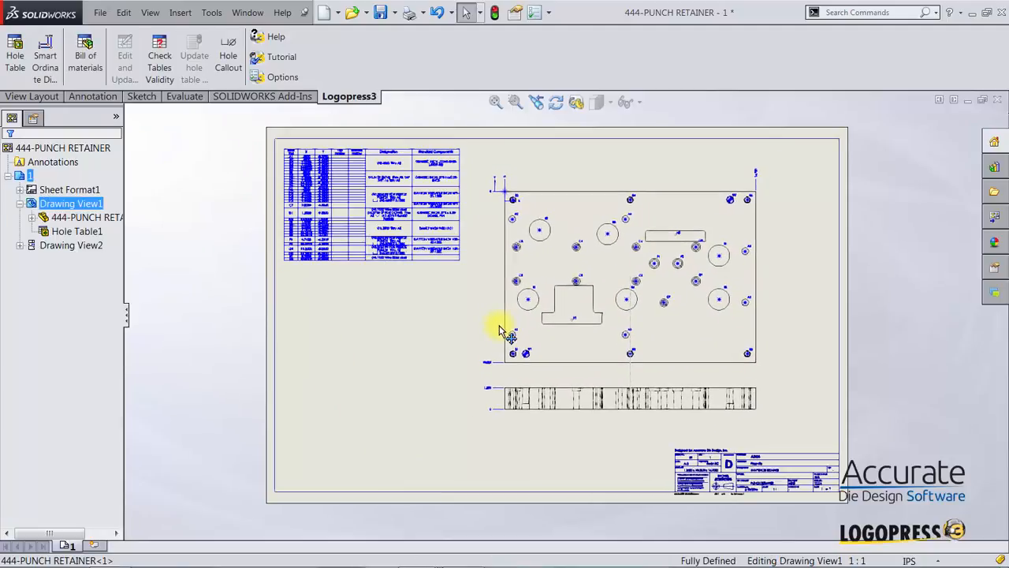
# Move the hole table so its upper-left corner aligns with the upper-left corner of the sheet border
pyautogui.moveTo(288, 199); pyautogui.dragTo(276, 182, button='right')
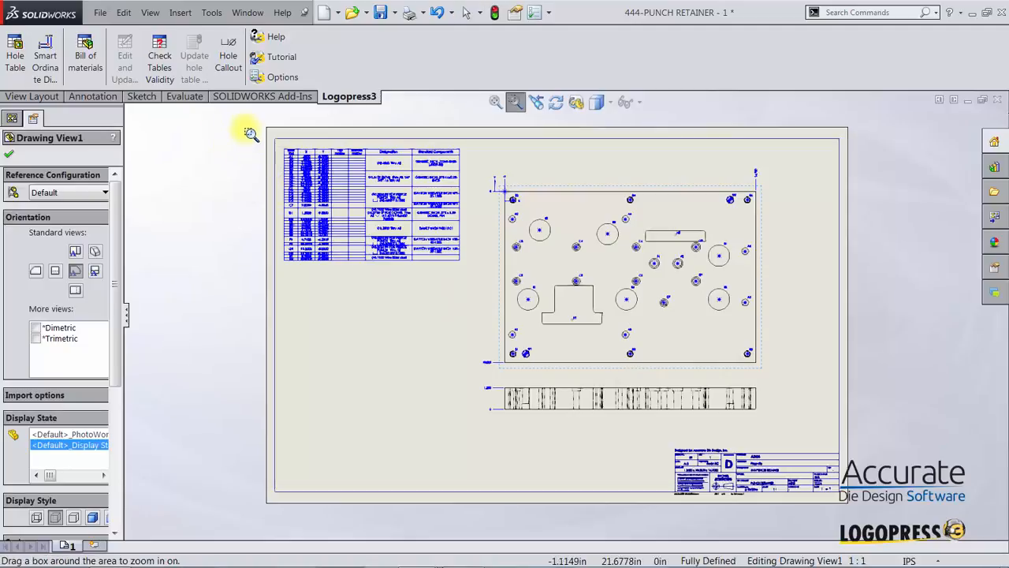
pyautogui.moveTo(244, 126)
pyautogui.mouseDown()
pyautogui.moveTo(439, 261)
pyautogui.moveTo(490, 277)
pyautogui.mouseUp()
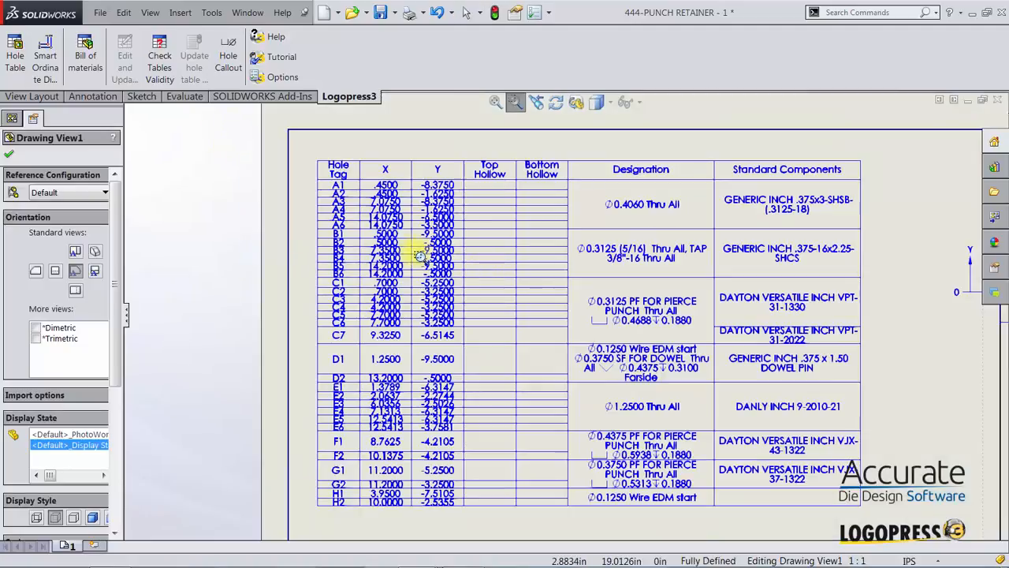
pyautogui.press('Escape')
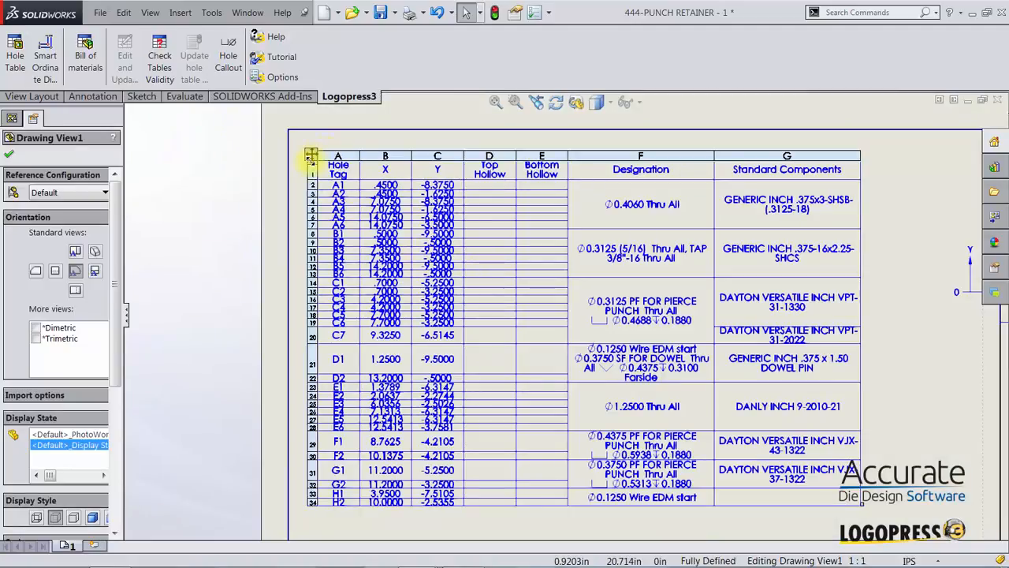
pyautogui.click(311, 154)
pyautogui.moveTo(299, 138); pyautogui.dragTo(291, 128)
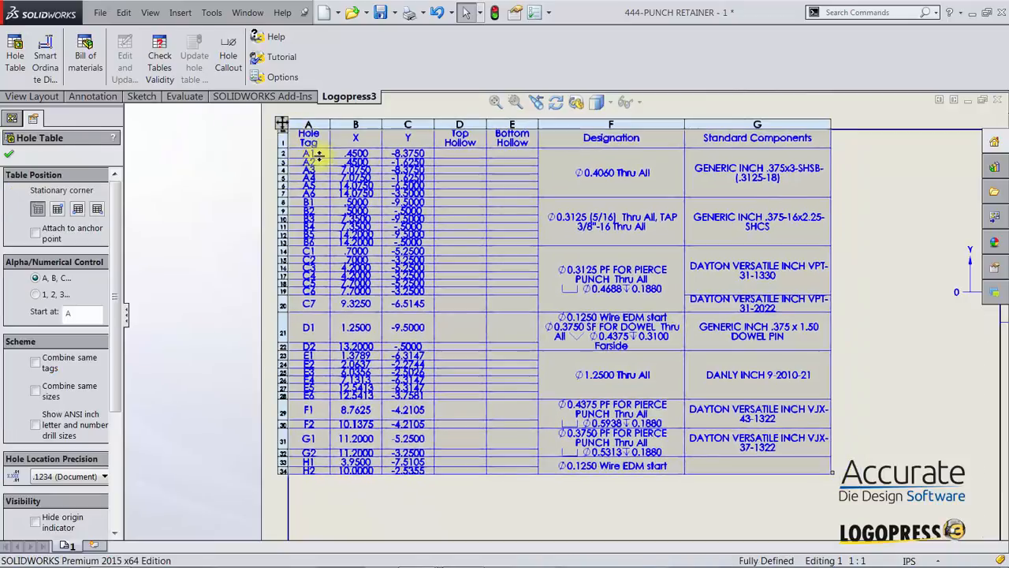
# Stretch the hole table's height downward so the row texts do not overlap
pyautogui.scroll(3, 662, 441)
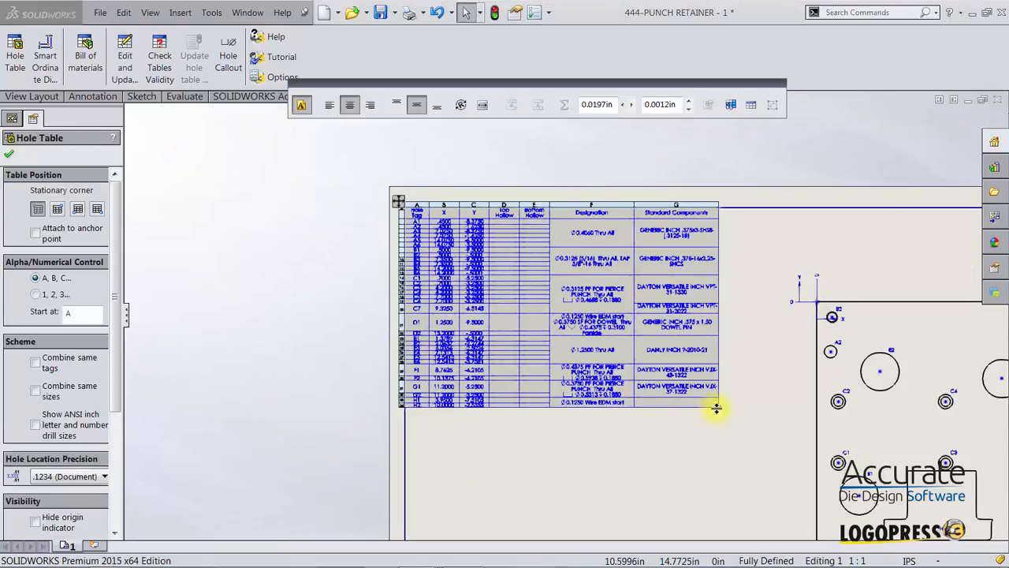
pyautogui.moveTo(718, 406); pyautogui.dragTo(720, 527)
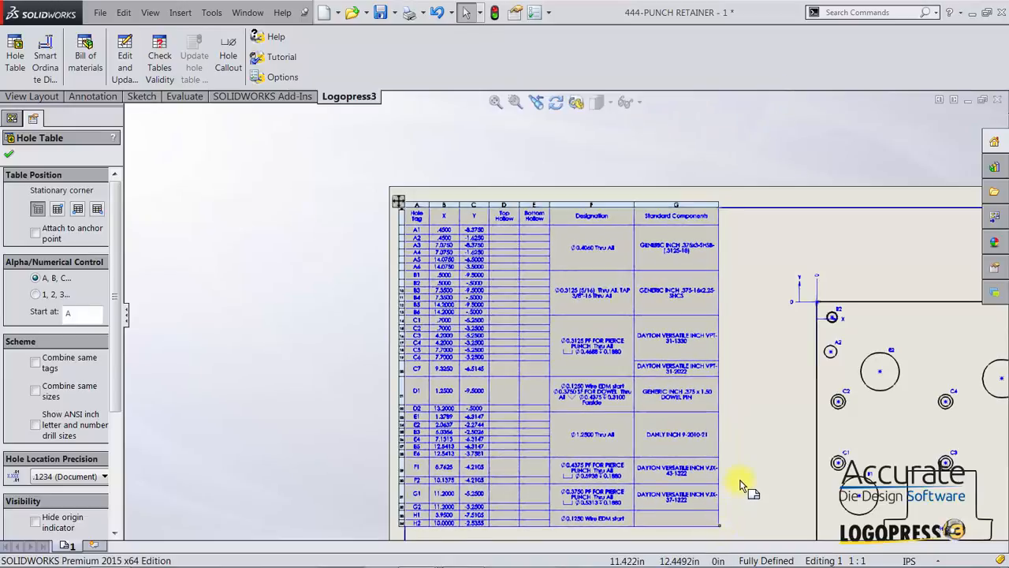
pyautogui.click(741, 482)
# Enlarge the hole table slightly from its lower-right corner to give the designation and component texts more room
pyautogui.scroll(-2, 701, 461)
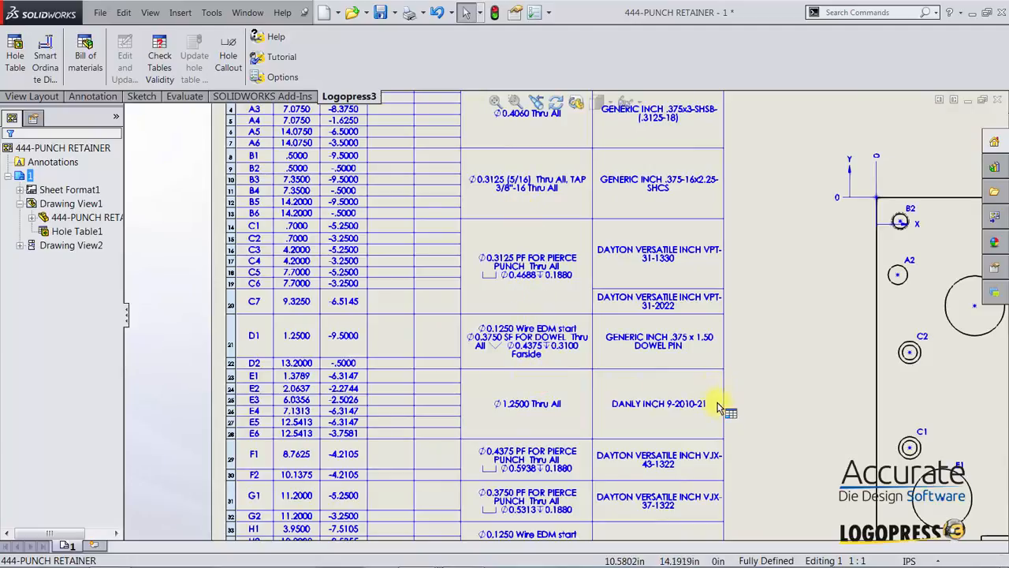
pyautogui.scroll(1, 725, 430)
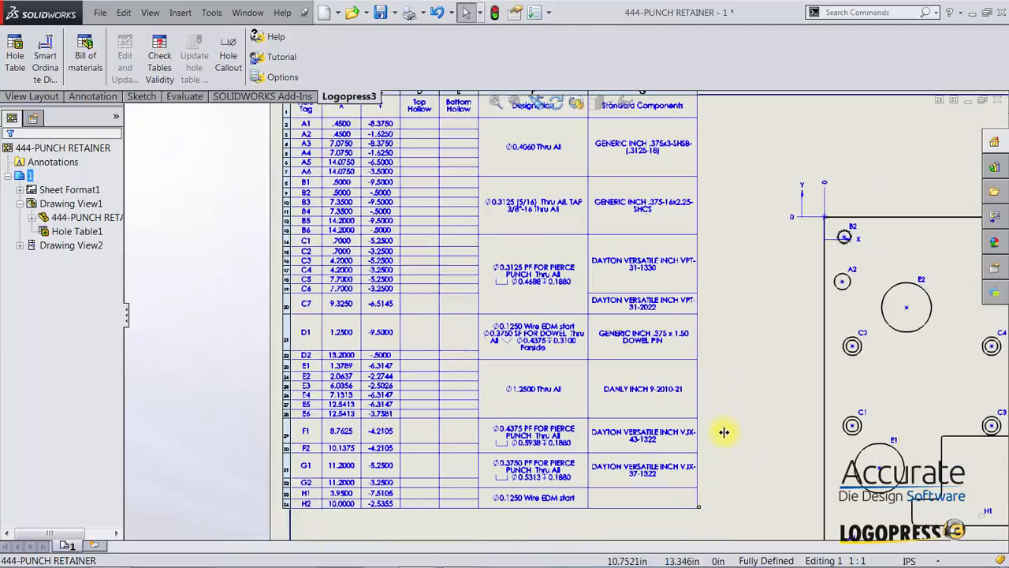
pyautogui.scroll(-2, 687, 488)
pyautogui.moveTo(680, 508); pyautogui.dragTo(704, 516)
pyautogui.click(752, 451)
pyautogui.scroll(3, 740, 456)
pyautogui.scroll(3, 875, 442)
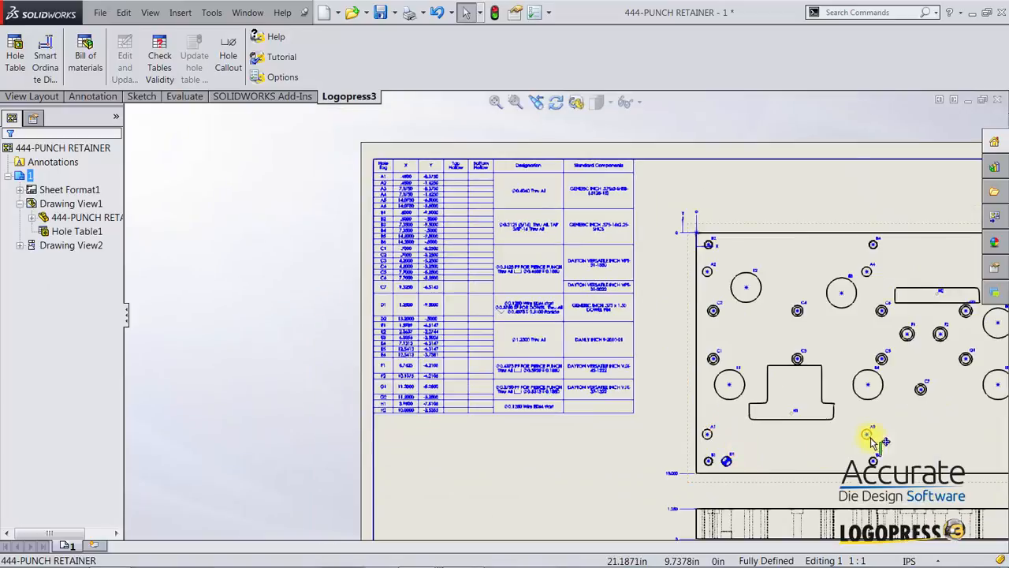
# Move the G2 hole tag below its hole so it no longer overlaps the edge of the H2 cutout
pyautogui.moveTo(660, 412); pyautogui.dragTo(591, 387, button='middle')
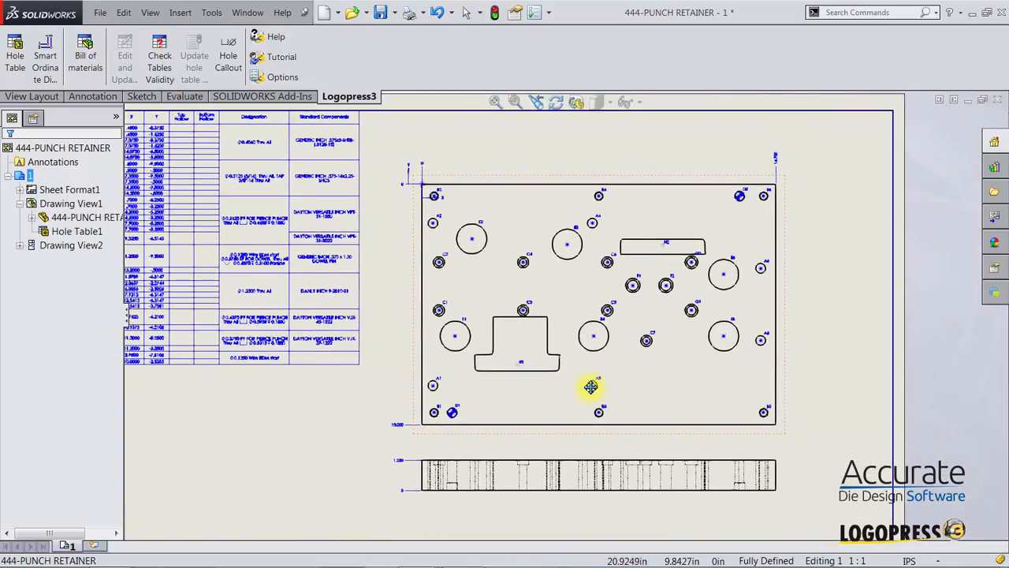
pyautogui.scroll(-3, 687, 293)
pyautogui.scroll(-2, 670, 287)
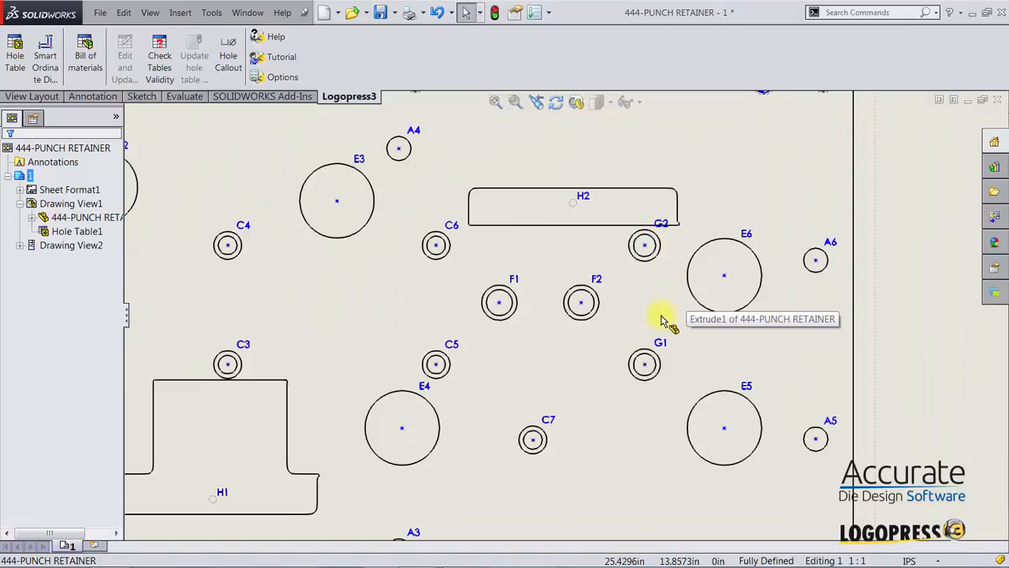
pyautogui.click(658, 228)
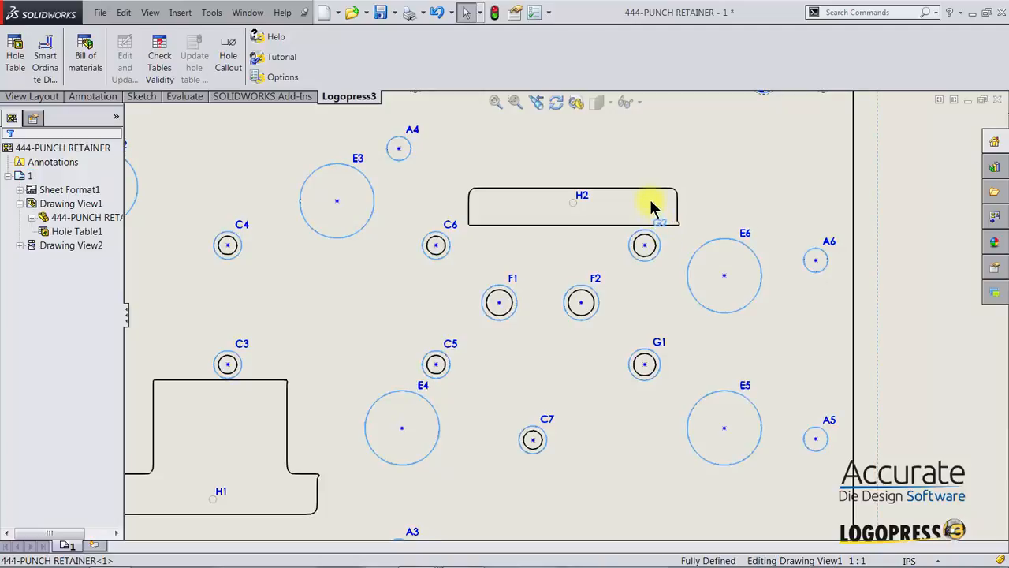
pyautogui.moveTo(661, 226)
pyautogui.mouseDown()
pyautogui.moveTo(655, 207)
pyautogui.moveTo(660, 230)
pyautogui.mouseUp()
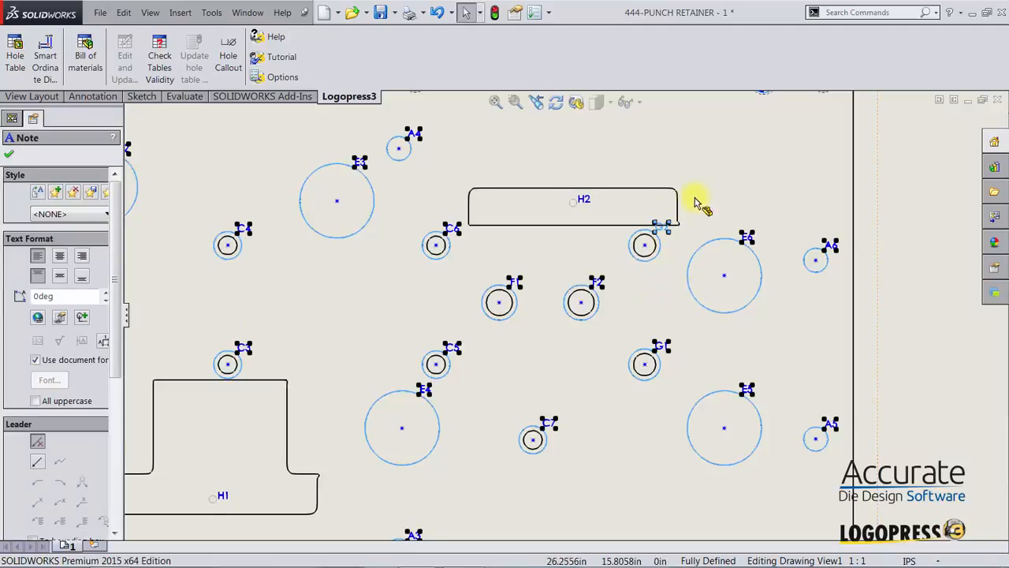
pyautogui.click(924, 208)
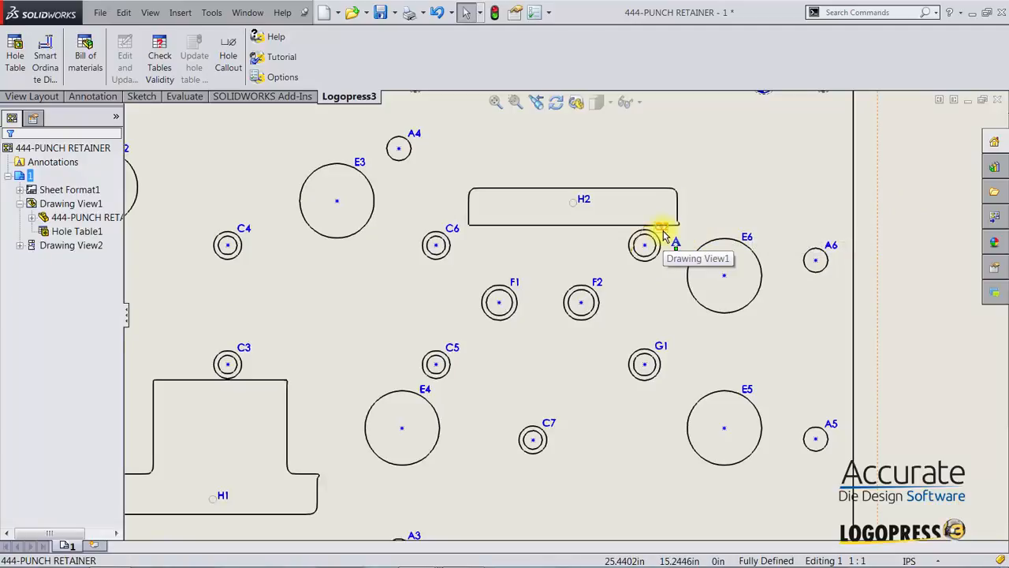
pyautogui.moveTo(664, 235)
pyautogui.mouseDown()
pyautogui.moveTo(666, 283)
pyautogui.moveTo(663, 273)
pyautogui.mouseUp()
pyautogui.click(912, 273)
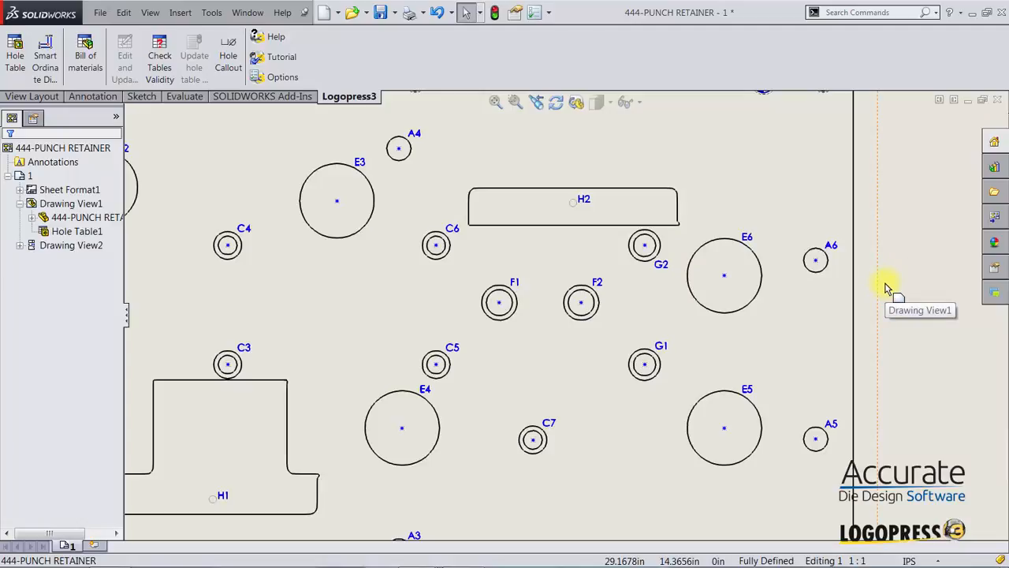
# Save and close the punch retainer drawing, and open the drawing of 444-PUNCH RETAINER1 from the tool assembly
pyautogui.press('f')
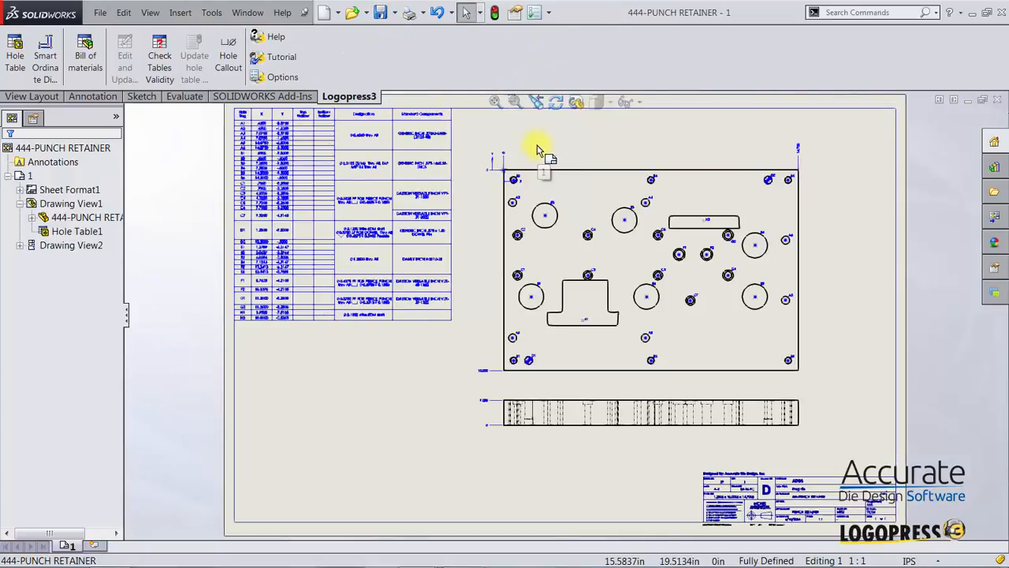
pyautogui.click(997, 106)
pyautogui.click(477, 257)
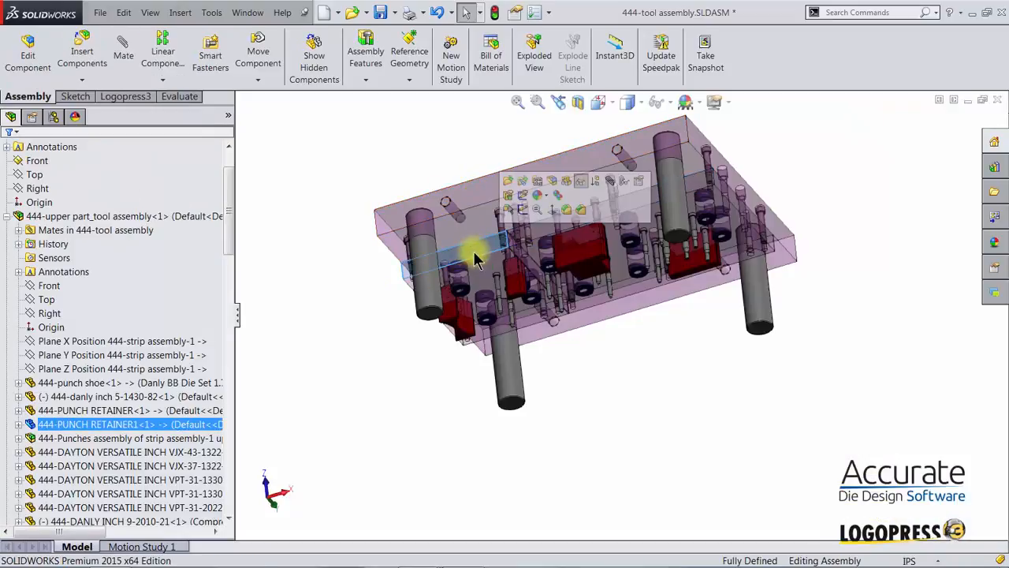
pyautogui.click(540, 169)
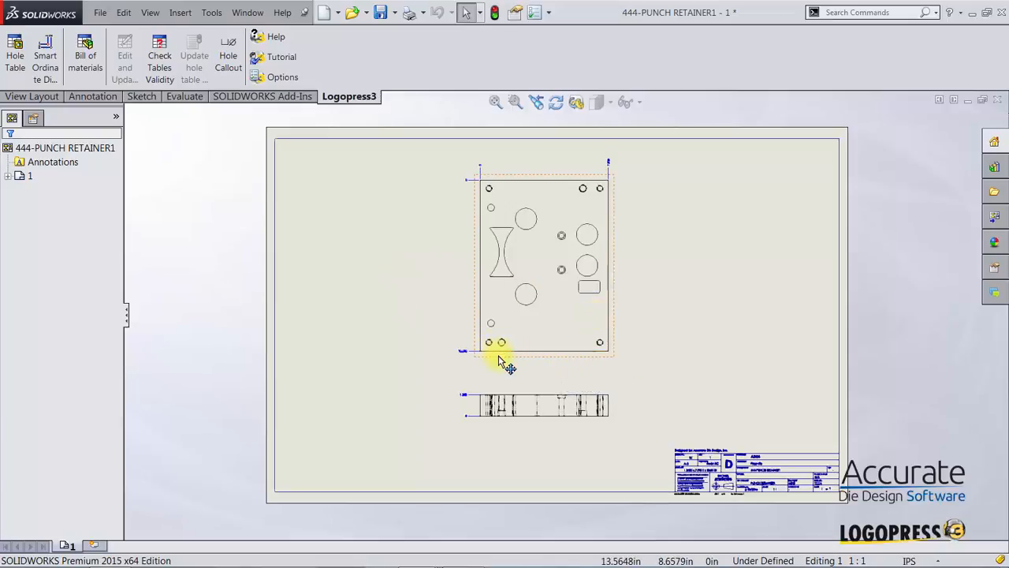
# Move the plate views toward the sheet's right side, and place a sketch point on the plan view's upper-left corner
pyautogui.moveTo(498, 360)
pyautogui.mouseDown()
pyautogui.moveTo(637, 359)
pyautogui.moveTo(602, 364)
pyautogui.moveTo(586, 354)
pyautogui.mouseUp()
pyautogui.click(444, 331)
pyautogui.press('s')
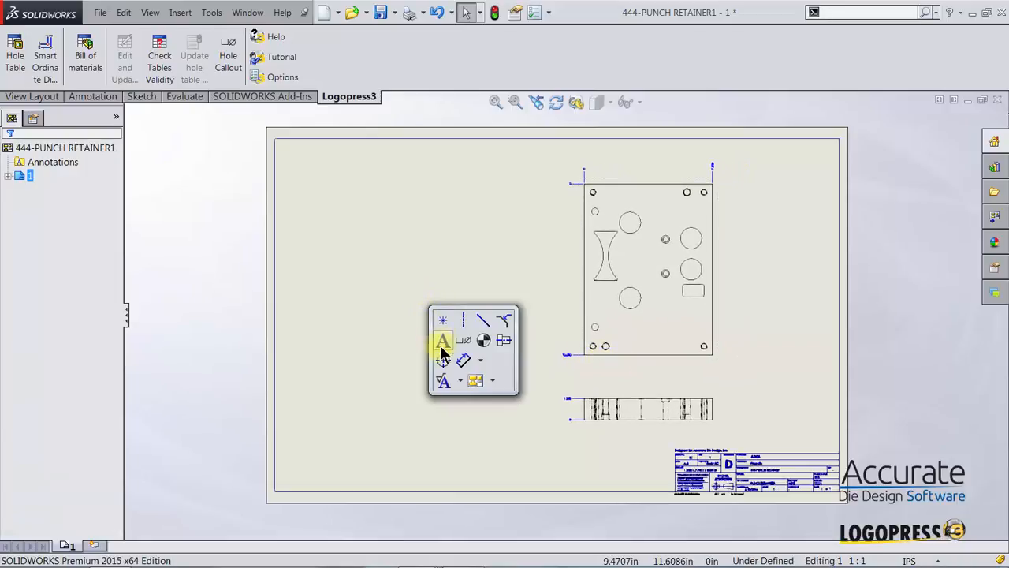
pyautogui.click(442, 320)
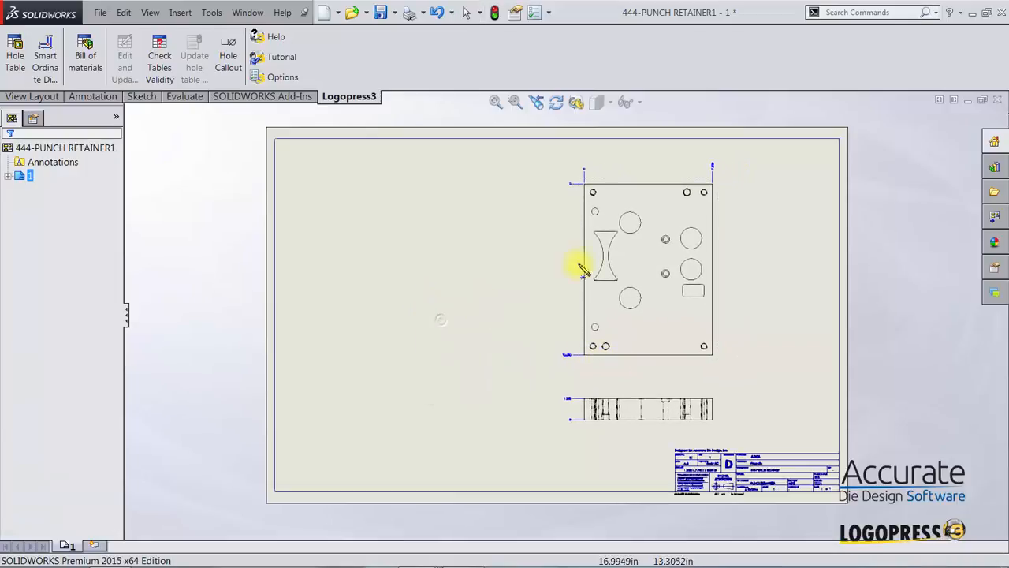
pyautogui.click(584, 183)
pyautogui.press('Escape')
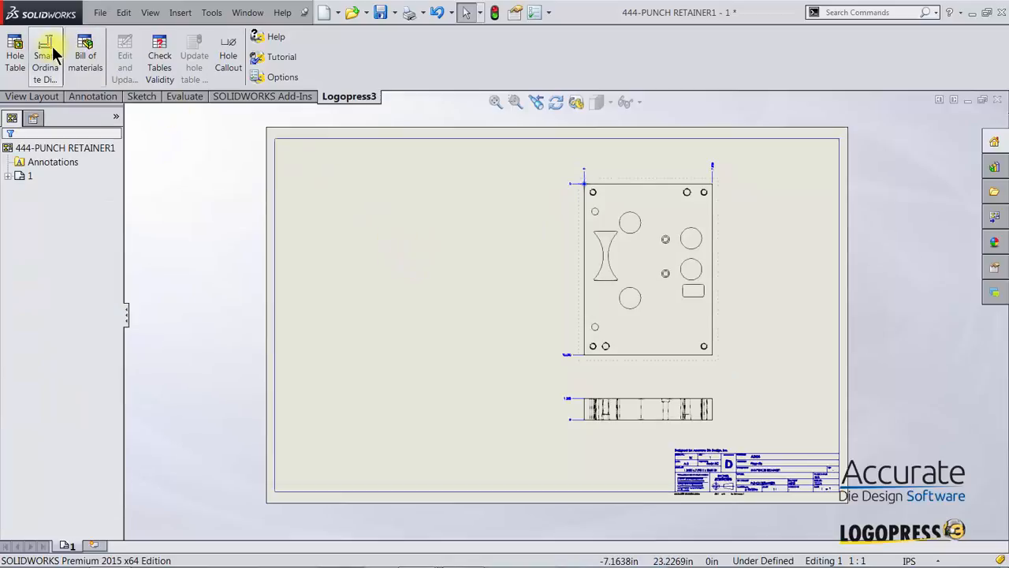
# Insert a full Logopress3 hole table with the corner point as origin near the sheet's upper-left corner
pyautogui.click(12, 54)
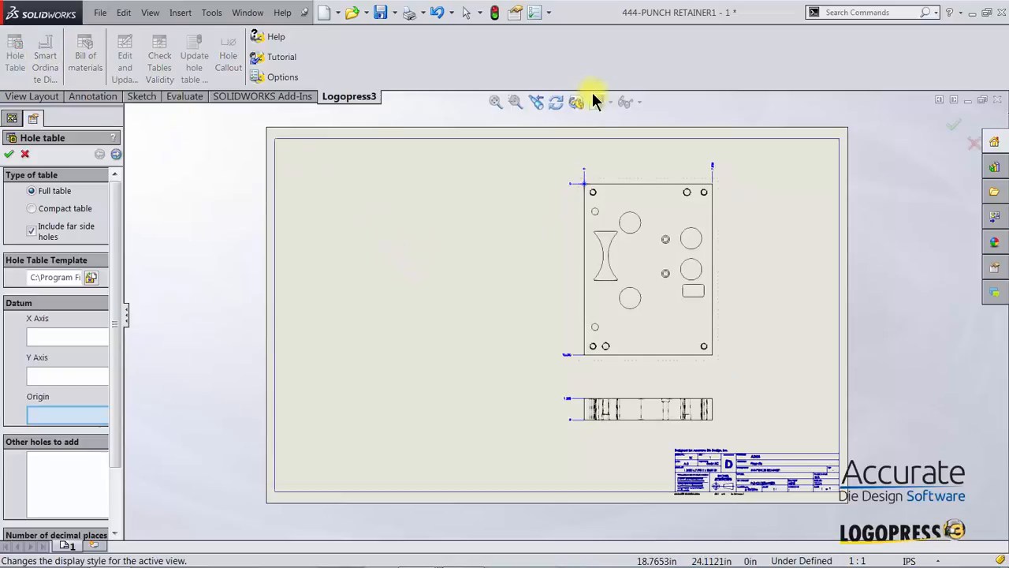
pyautogui.click(585, 185)
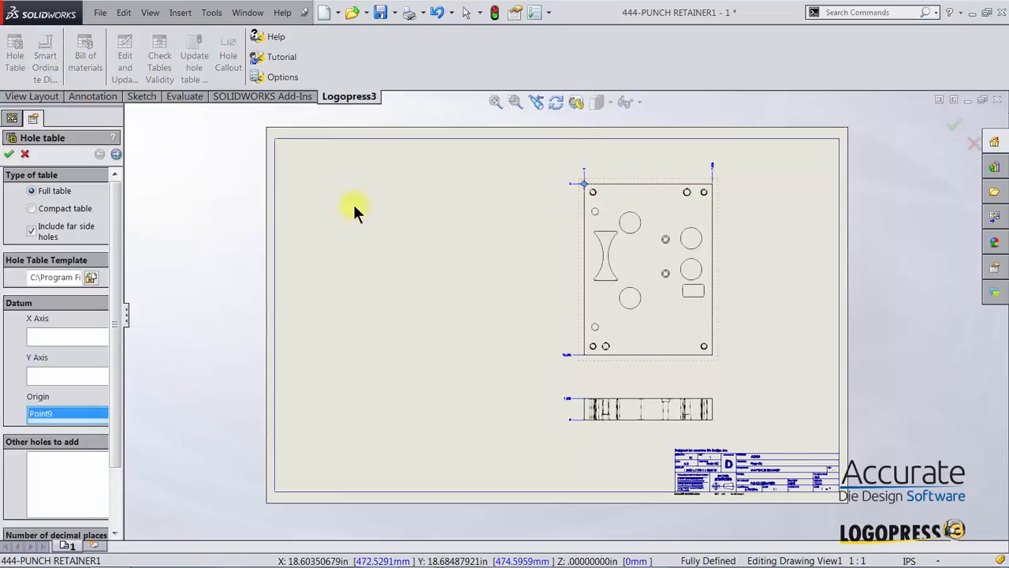
pyautogui.click(10, 155)
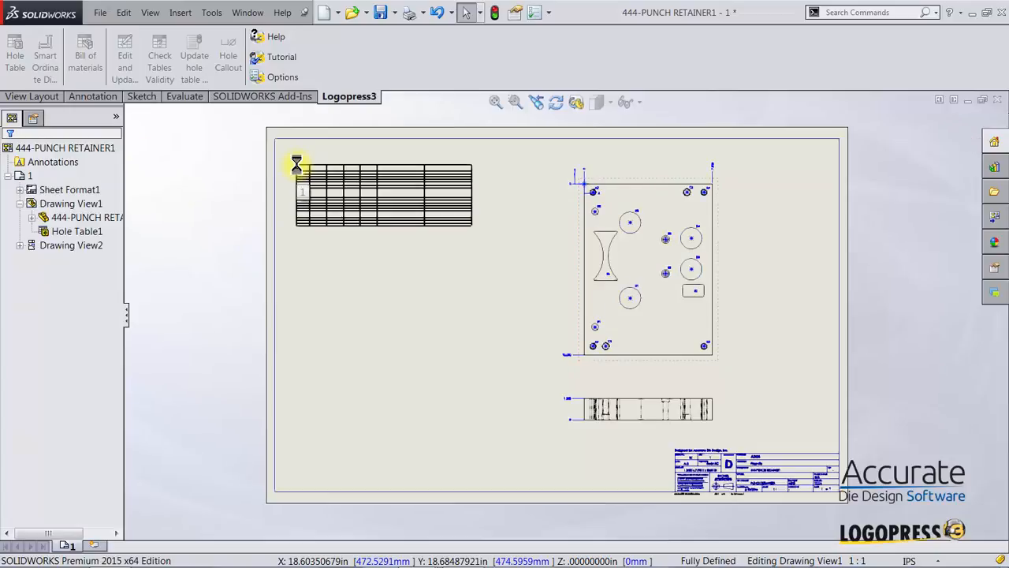
pyautogui.click(292, 160)
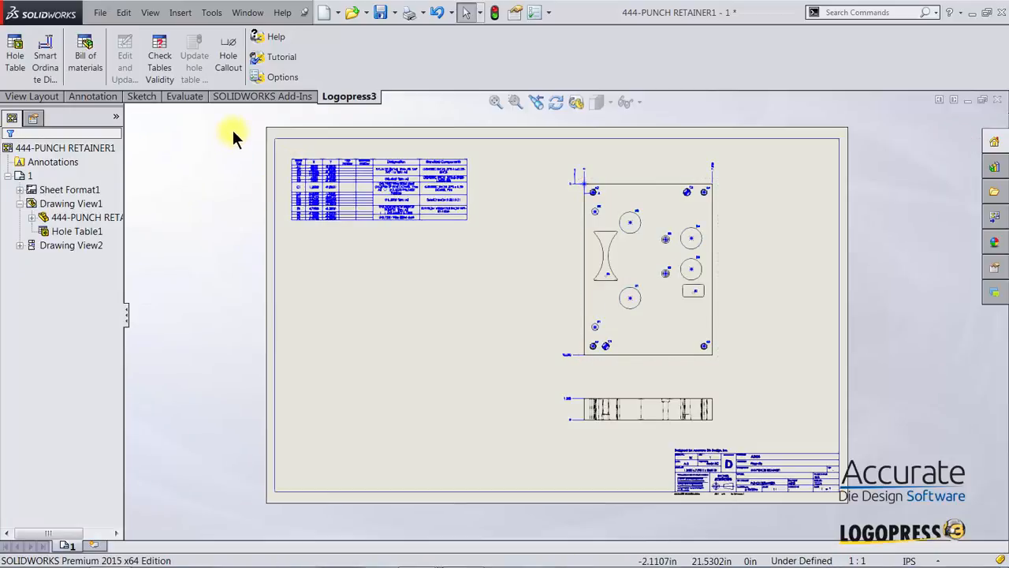
# Move the hole table so its upper-left corner meets the upper-left corner of the sheet border
pyautogui.moveTo(272, 160); pyautogui.dragTo(287, 168, button='right')
pyautogui.moveTo(261, 125)
pyautogui.mouseDown()
pyautogui.moveTo(485, 252)
pyautogui.moveTo(493, 244)
pyautogui.mouseUp()
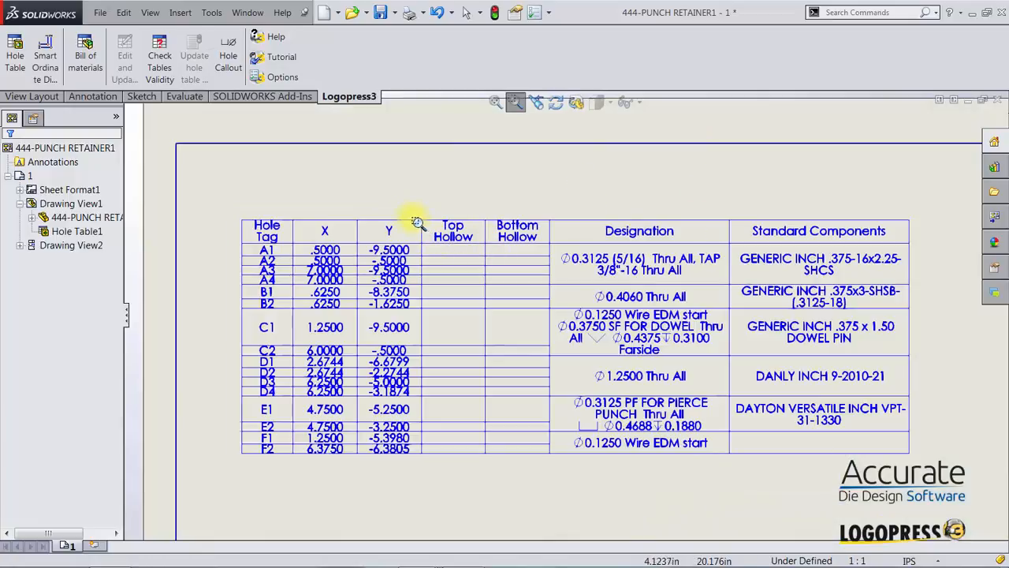
pyautogui.press('Escape')
pyautogui.moveTo(237, 212); pyautogui.dragTo(167, 149)
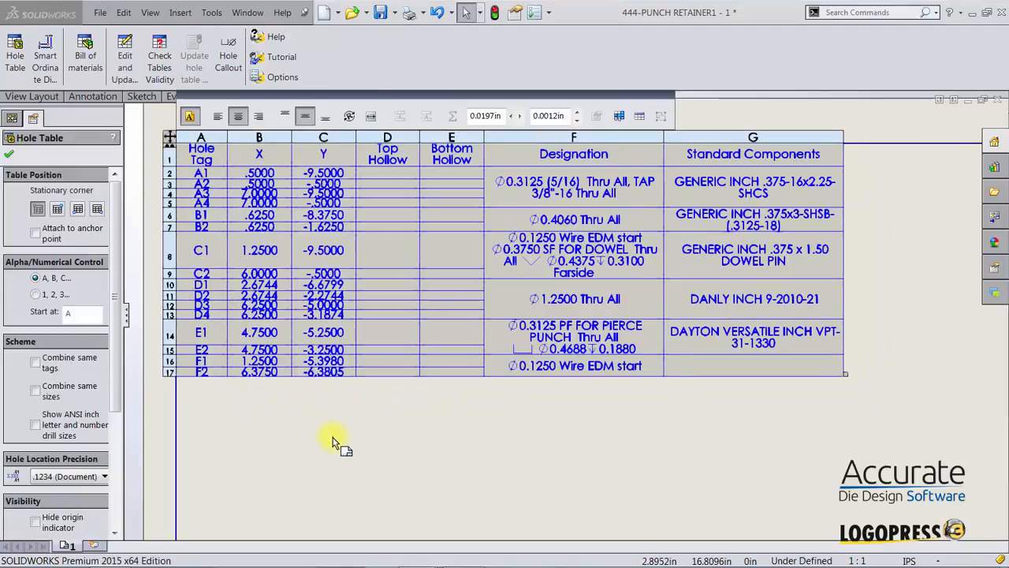
pyautogui.click(340, 446)
# Stretch the hole table downward so the row texts do not overlap, and enlarge it slightly from its lower-right corner
pyautogui.moveTo(843, 376); pyautogui.dragTo(854, 534)
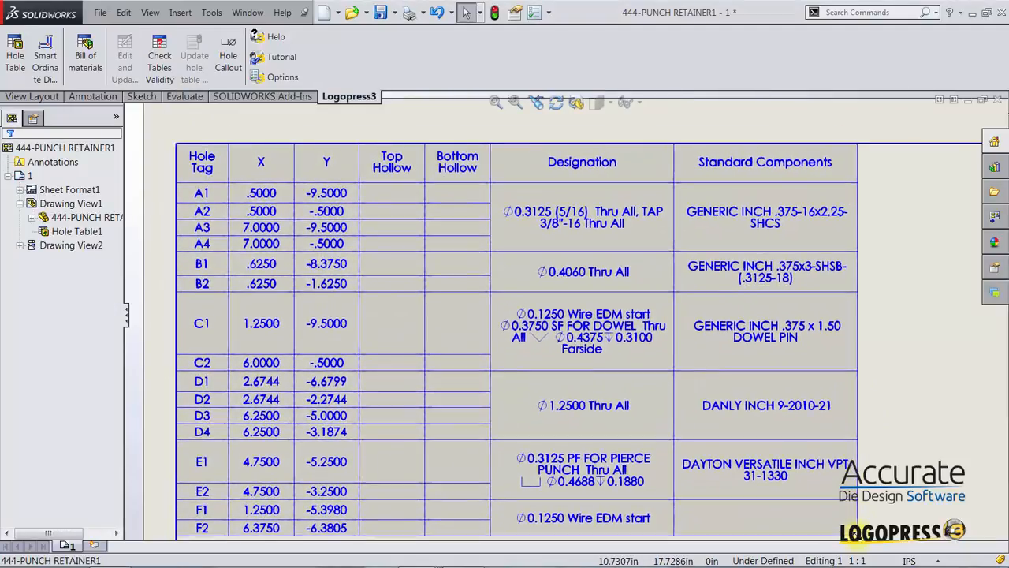
pyautogui.click(852, 530)
pyautogui.press('z')
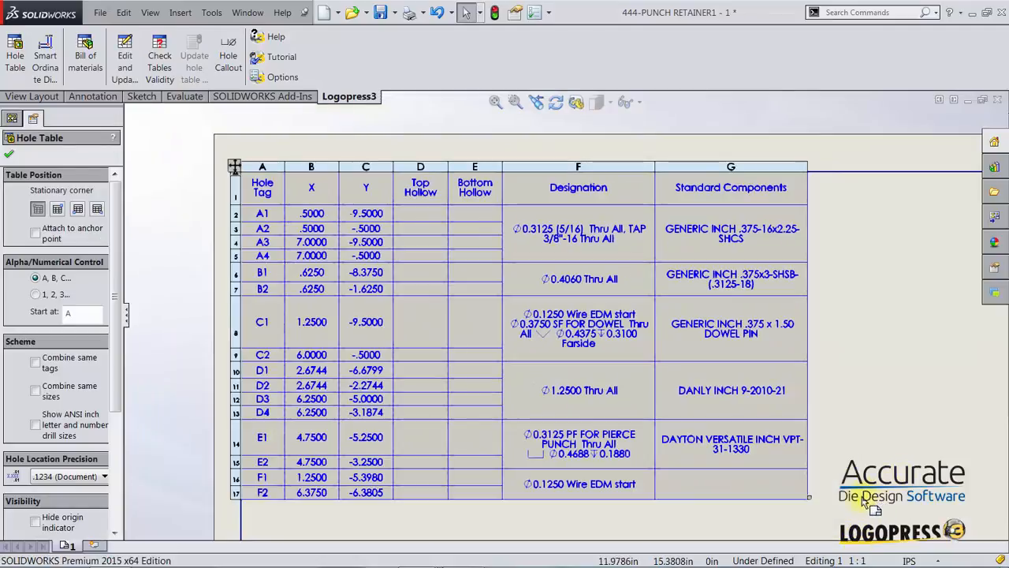
pyautogui.moveTo(808, 500); pyautogui.dragTo(855, 518)
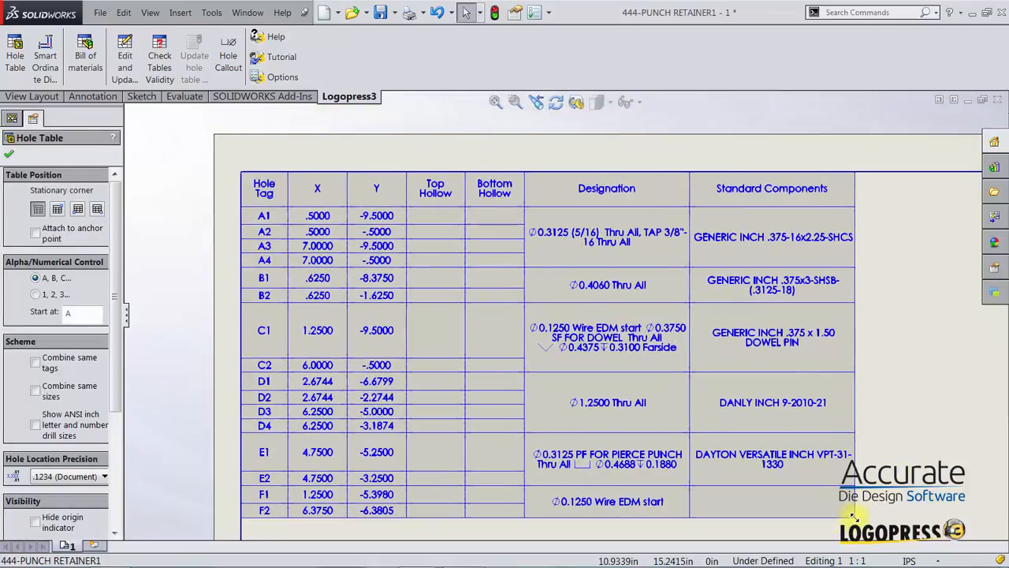
pyautogui.click(891, 466)
# Check the placement of the hole tags on the plan view, and save and close the 444-PUNCH RETAINER1 drawing
pyautogui.scroll(5, 890, 466)
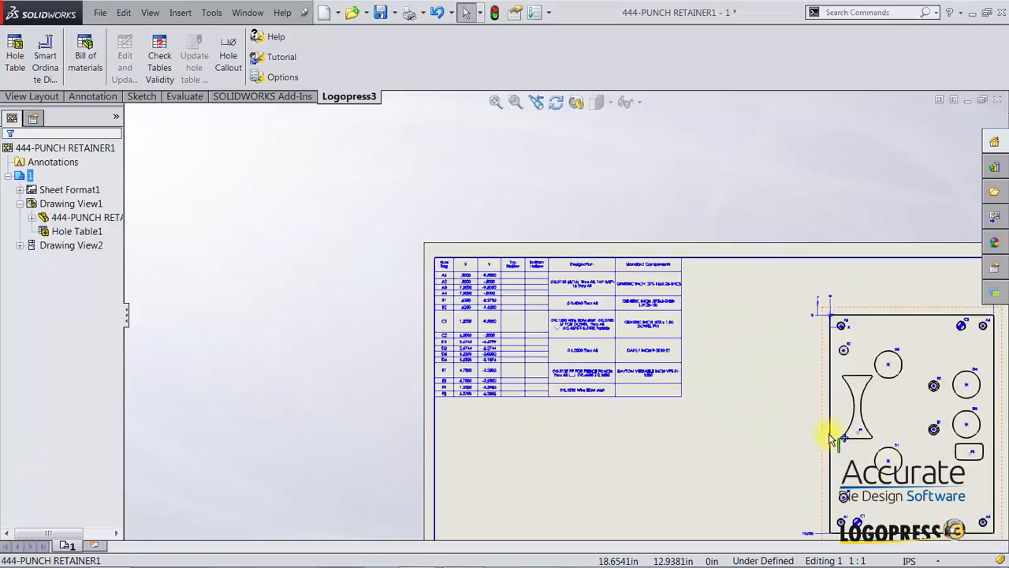
pyautogui.moveTo(727, 414)
pyautogui.mouseDown(button='middle')
pyautogui.moveTo(536, 365)
pyautogui.moveTo(429, 358)
pyautogui.mouseUp(button='middle')
pyautogui.scroll(-5, 619, 400)
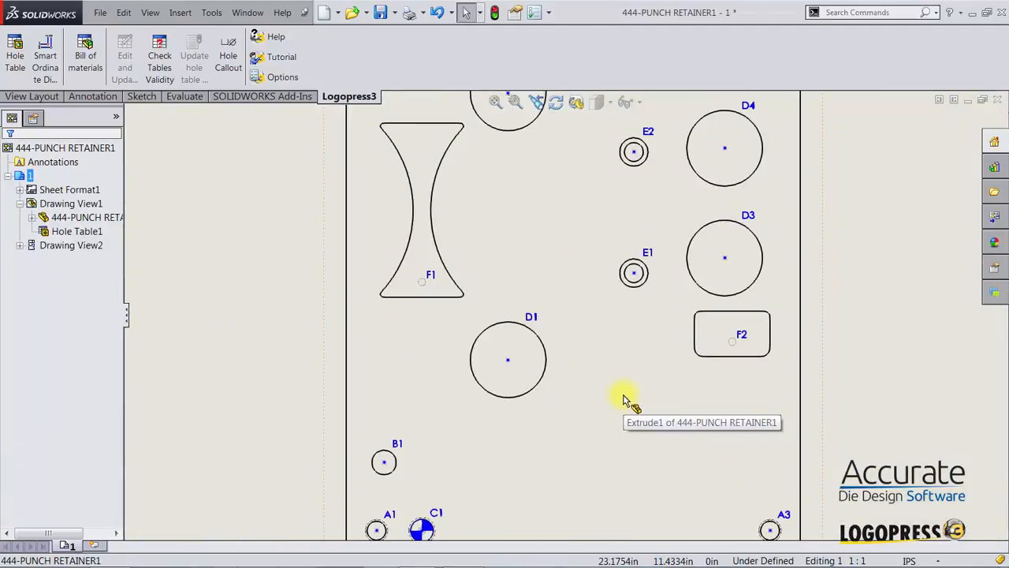
pyautogui.press('f')
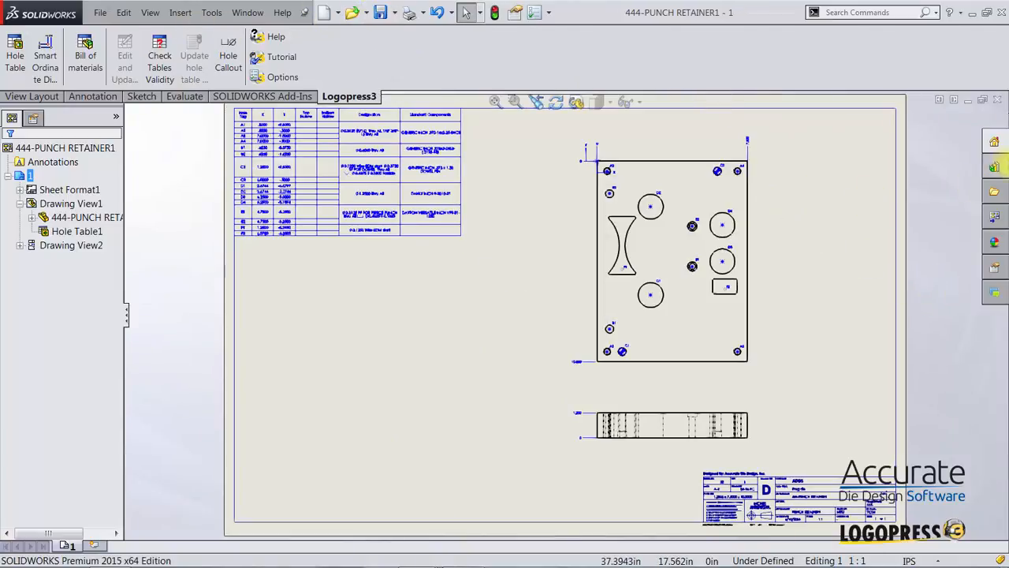
pyautogui.click(998, 101)
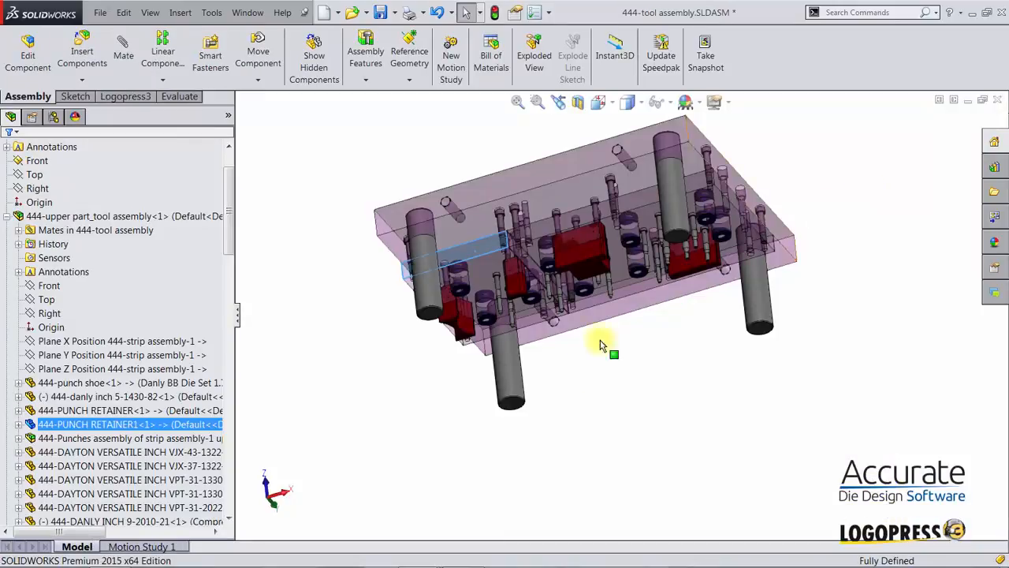
# Show the lower die components along with the upper part in the tool assembly, and open the drawing of 444-die shoe
pyautogui.moveTo(608, 369); pyautogui.dragTo(608, 419, button='middle')
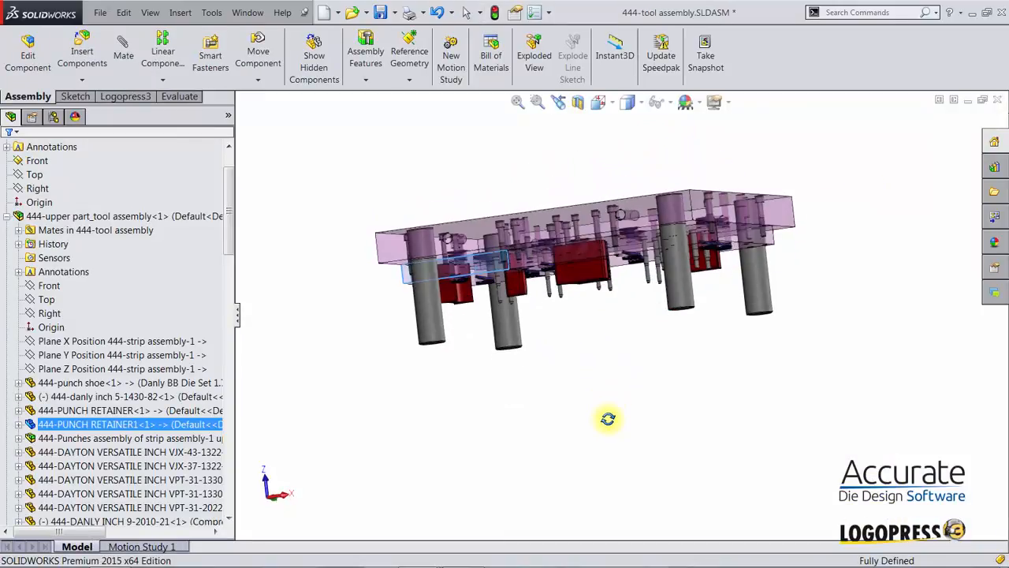
pyautogui.hotkey('ctrl', 'shift', 'z')
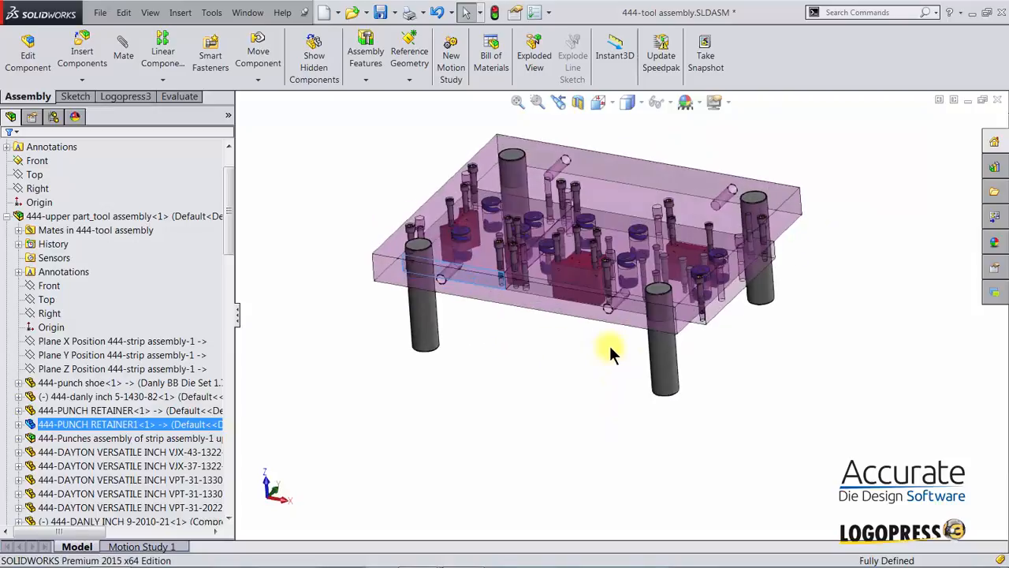
pyautogui.click(142, 96)
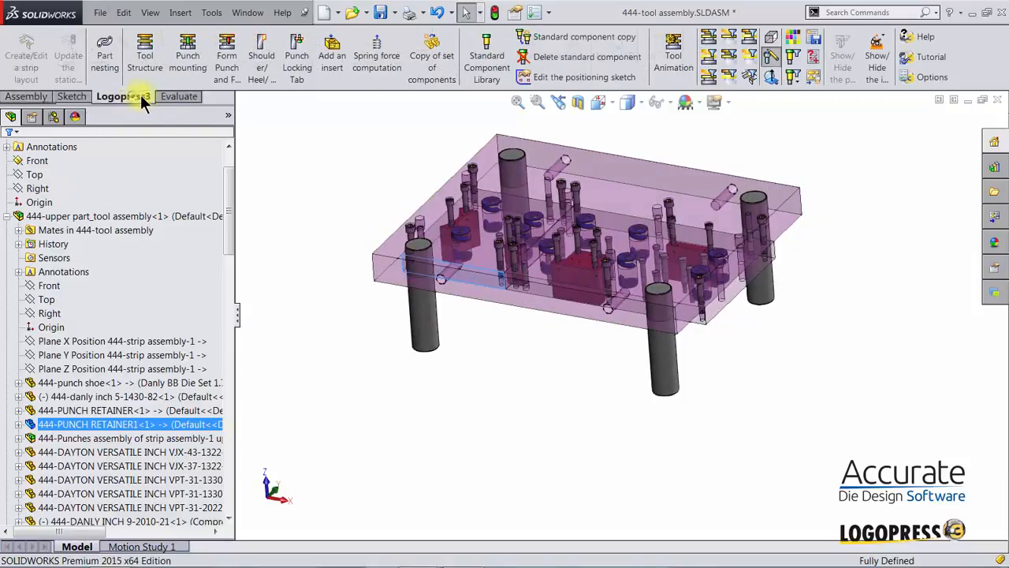
pyautogui.click(709, 37)
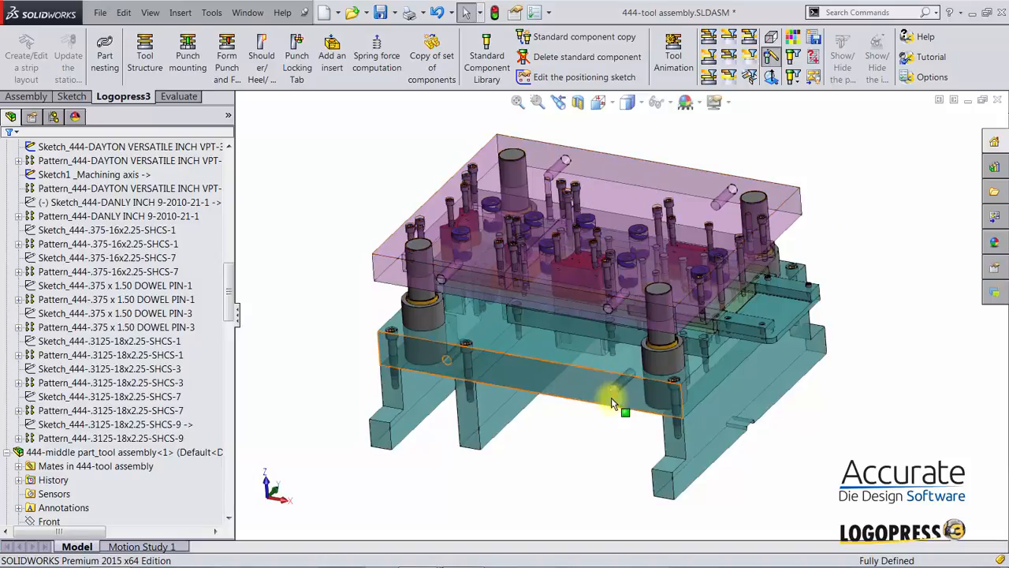
pyautogui.click(549, 379)
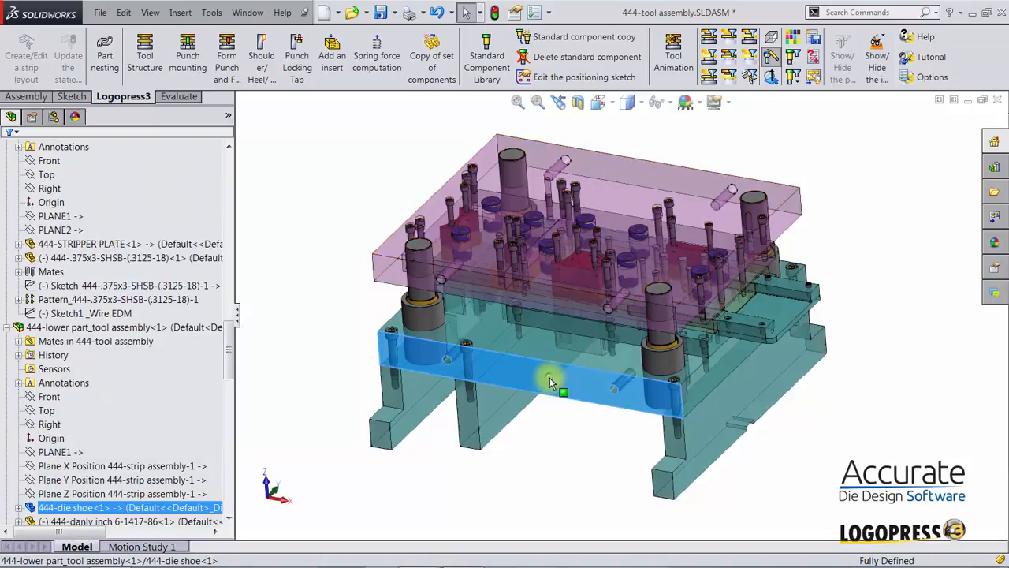
pyautogui.click(615, 312)
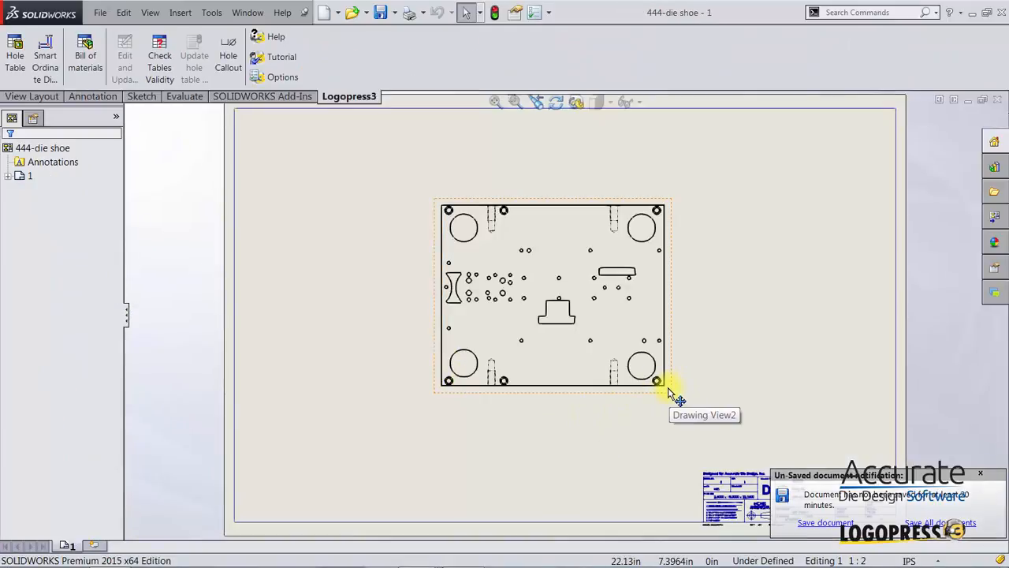
# Nudge the die shoe's plan view slightly down, and place a projected edge view directly below it
pyautogui.moveTo(668, 383)
pyautogui.mouseDown()
pyautogui.moveTo(702, 384)
pyautogui.moveTo(770, 348)
pyautogui.moveTo(671, 376)
pyautogui.moveTo(668, 388)
pyautogui.mouseUp()
pyautogui.click(188, 137)
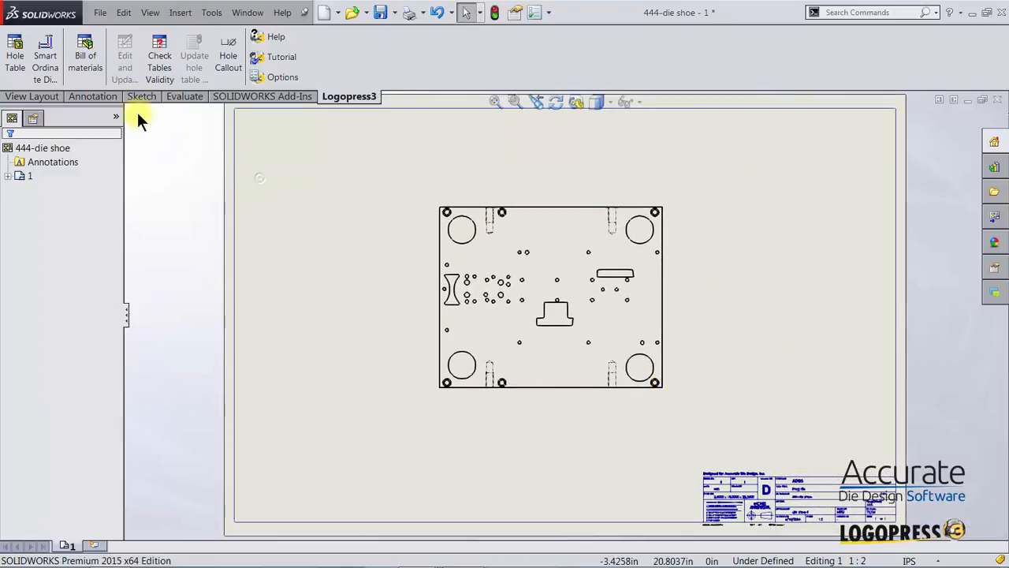
pyautogui.click(25, 96)
pyautogui.click(94, 63)
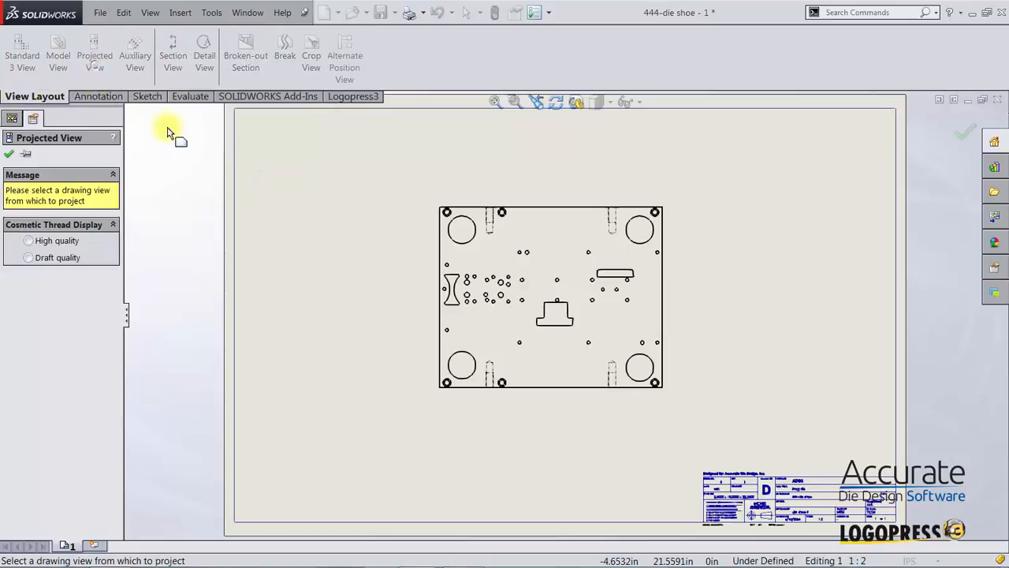
pyautogui.click(524, 385)
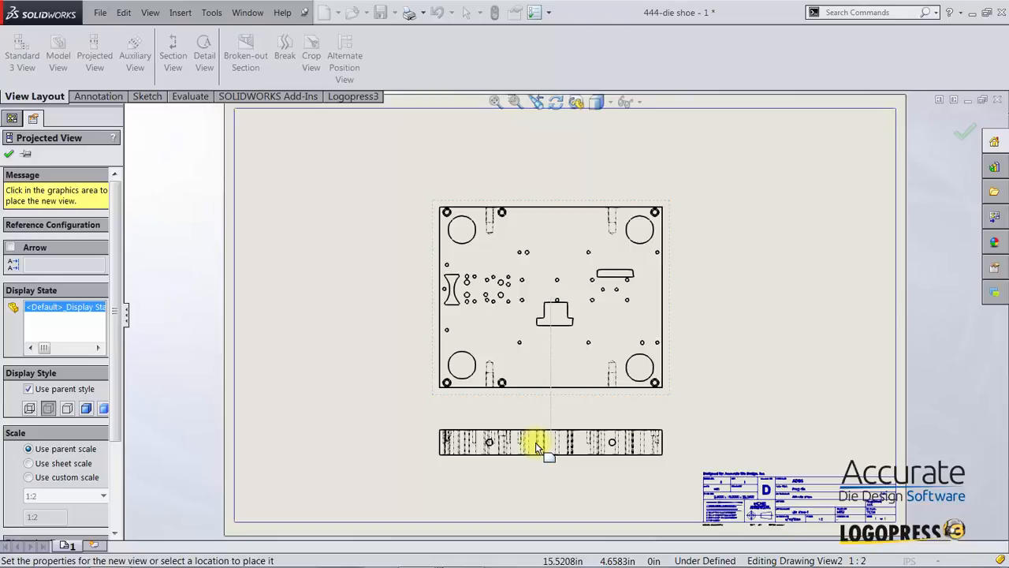
pyautogui.click(535, 444)
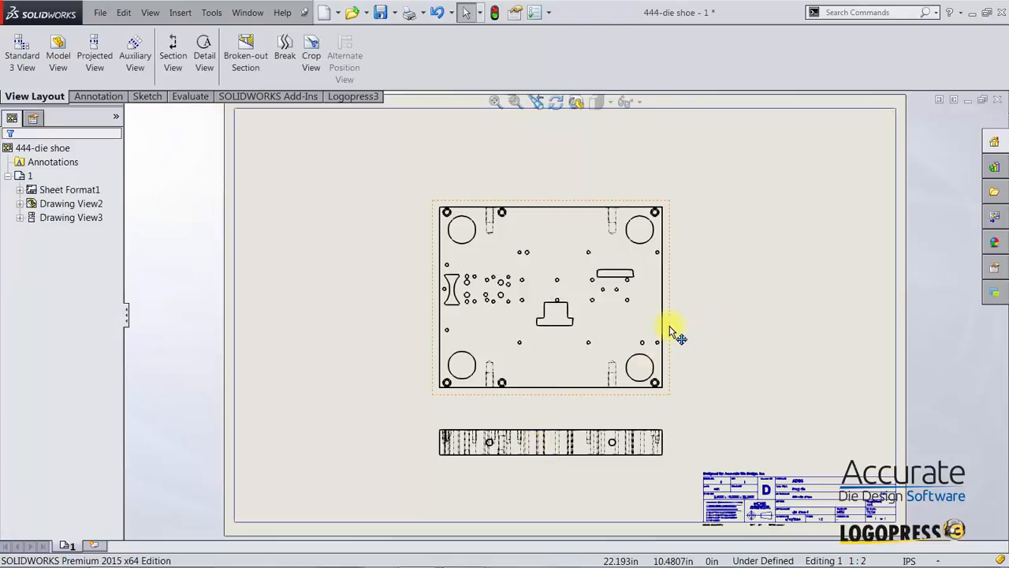
# Place a projected side view of the die shoe directly to the right of the plan view
pyautogui.click(670, 331)
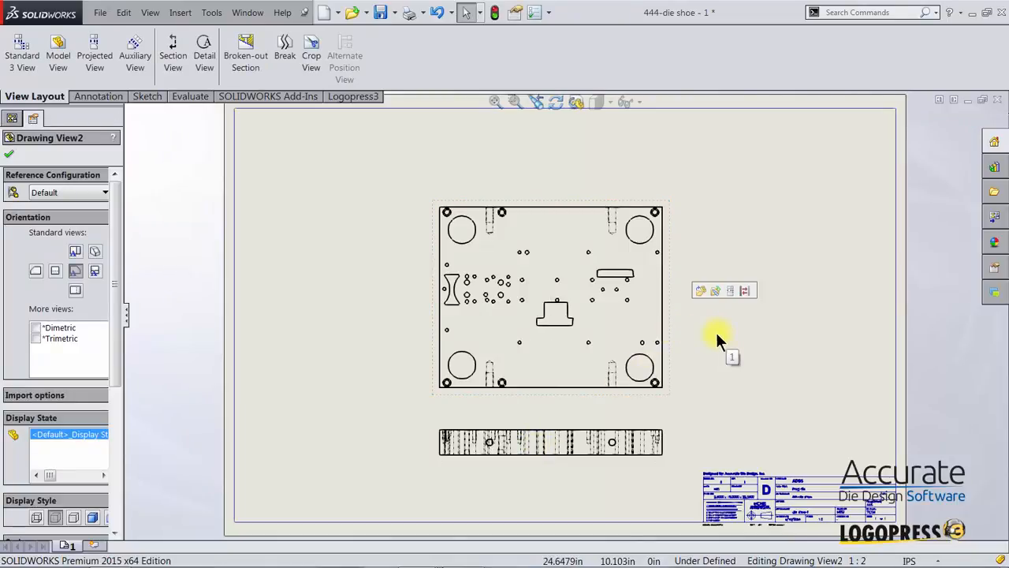
pyautogui.click(94, 59)
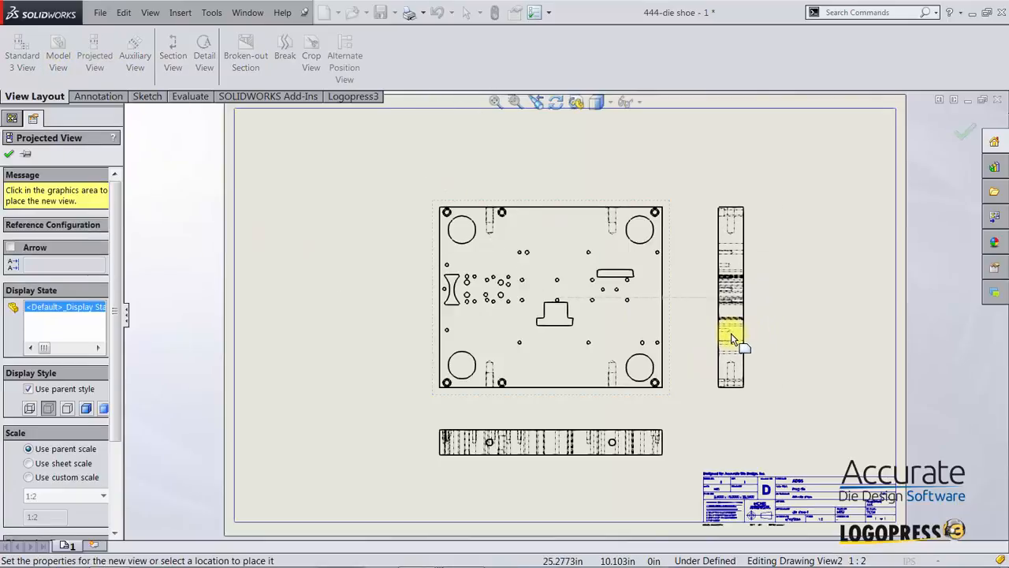
pyautogui.click(731, 339)
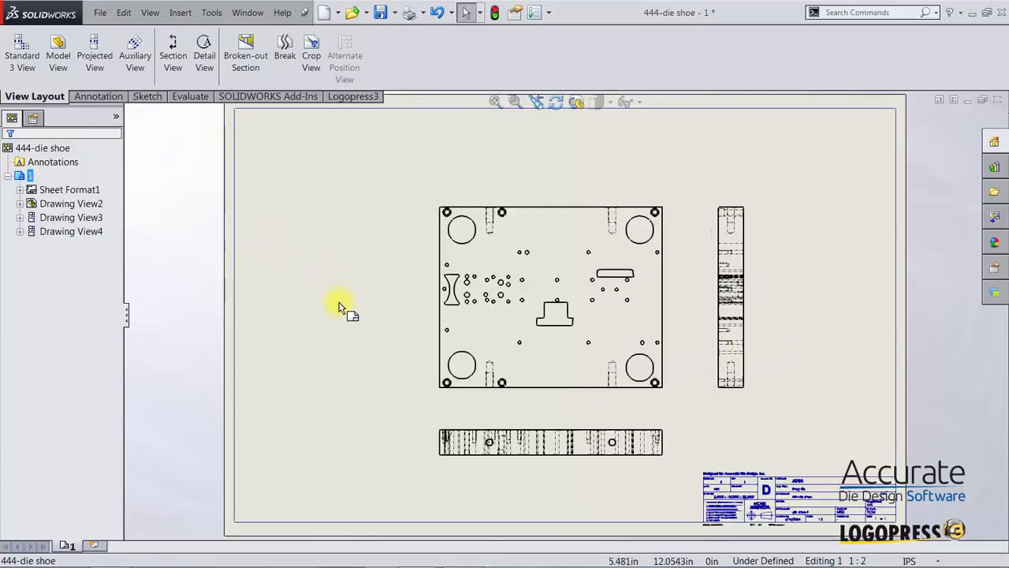
# Insert a compact Logopress3 hole table, including far side holes, for the plan view and place it in the free area to its left
pyautogui.scroll(-2, 371, 335)
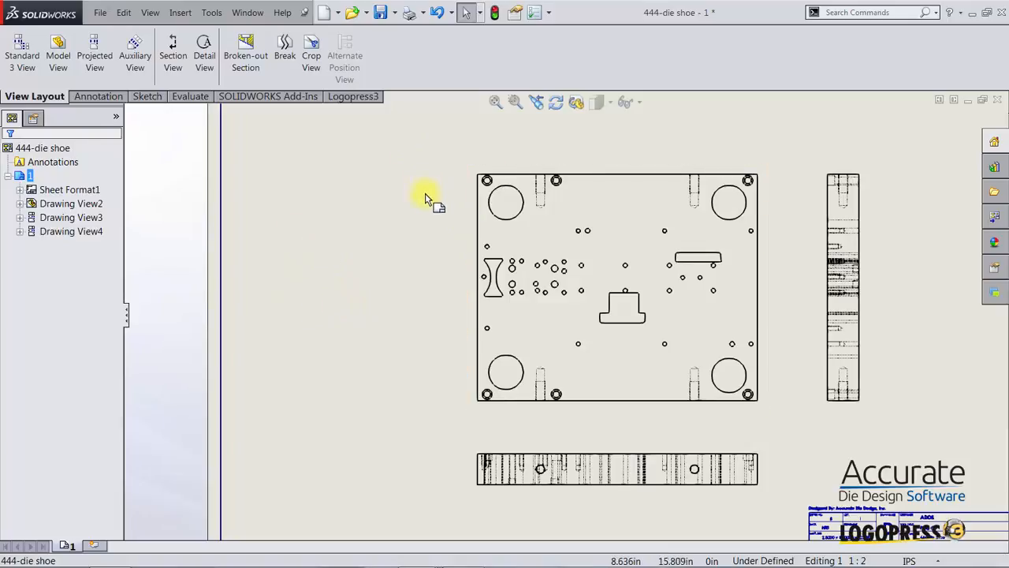
pyautogui.click(351, 96)
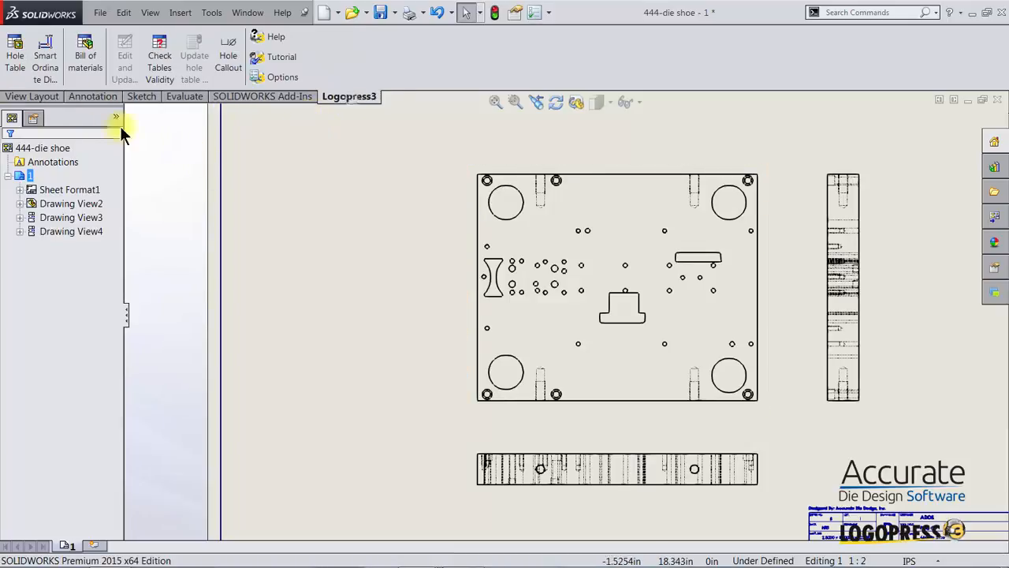
pyautogui.click(15, 57)
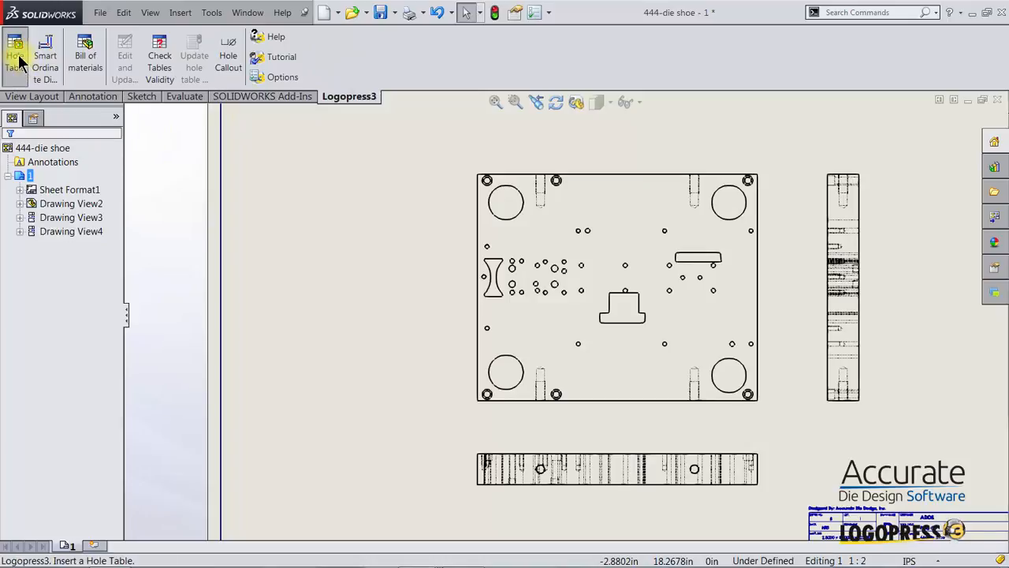
pyautogui.click(32, 209)
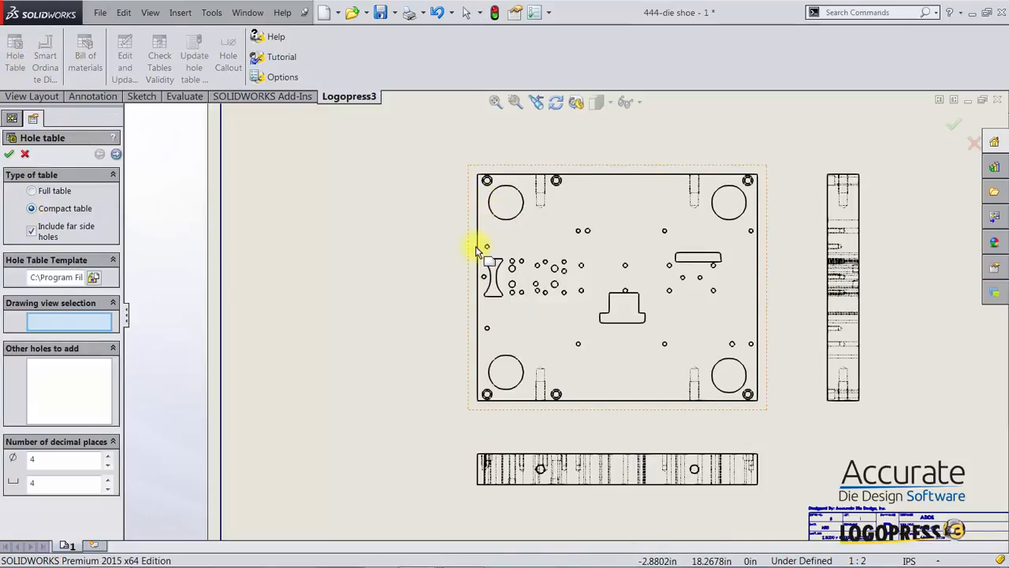
pyautogui.click(633, 254)
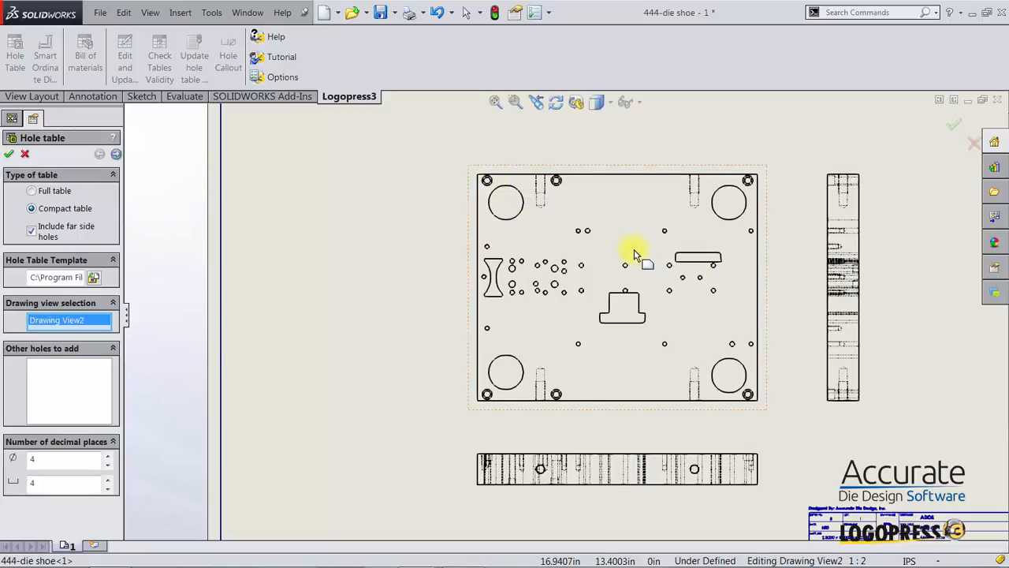
pyautogui.click(10, 154)
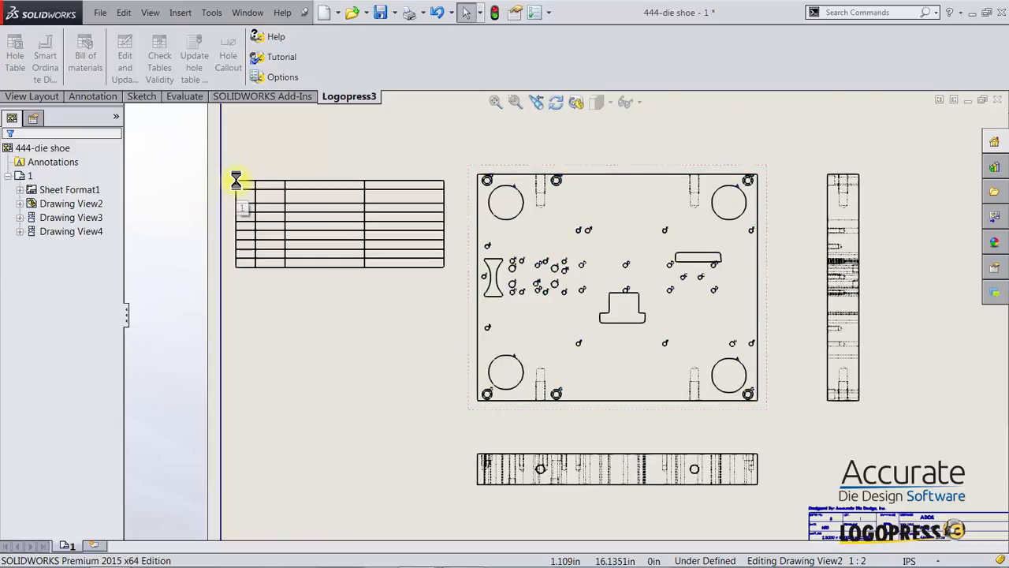
pyautogui.click(237, 186)
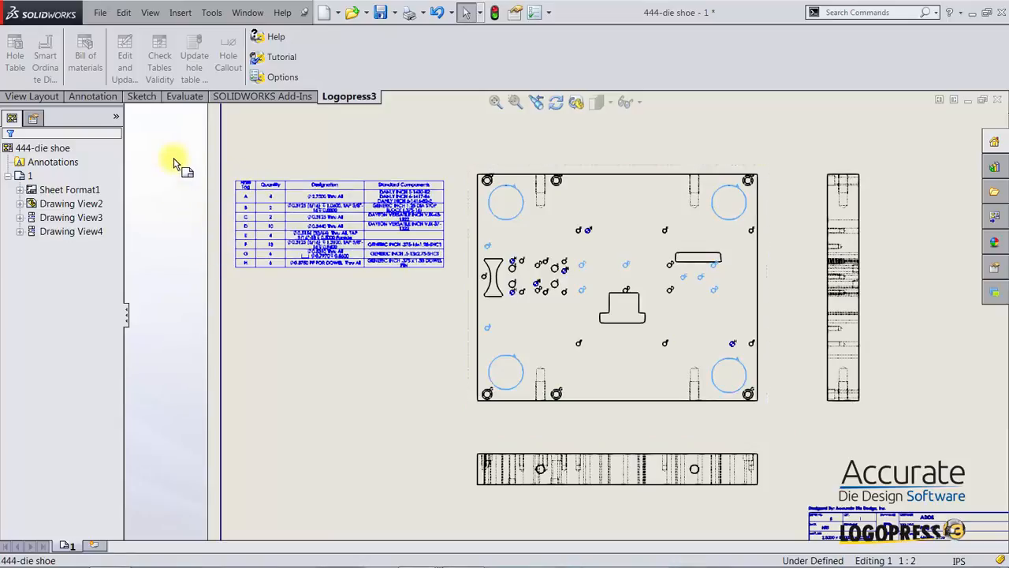
# Inspect the hole table's rows up close, and move the table into the upper-left corner of the sheet border
pyautogui.moveTo(175, 163); pyautogui.dragTo(239, 215, button='right')
pyautogui.moveTo(222, 156); pyautogui.dragTo(449, 291)
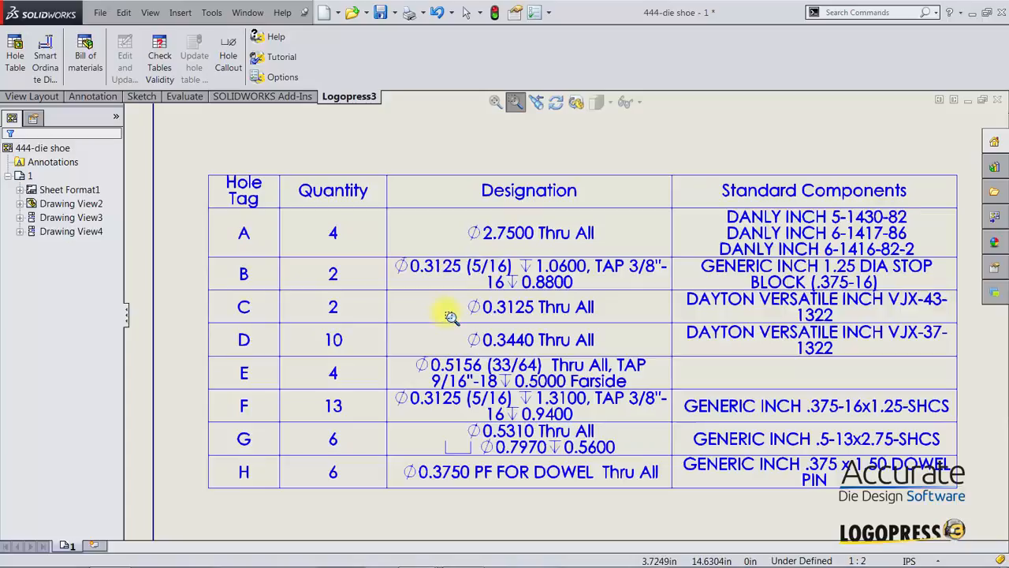
pyautogui.press('Escape')
pyautogui.scroll(3, 450, 316)
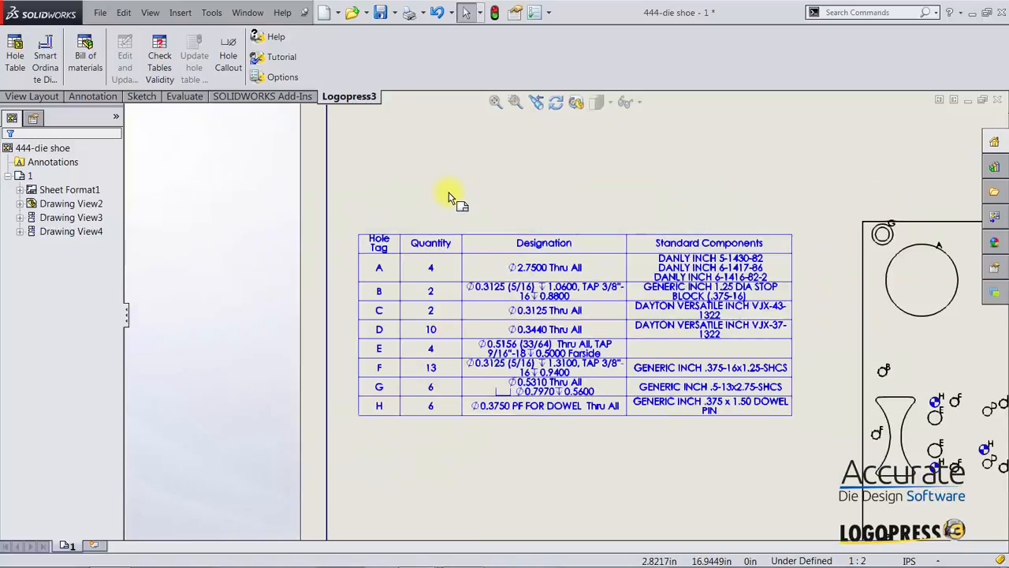
pyautogui.moveTo(448, 207); pyautogui.dragTo(430, 308, button='middle')
pyautogui.scroll(2, 434, 311)
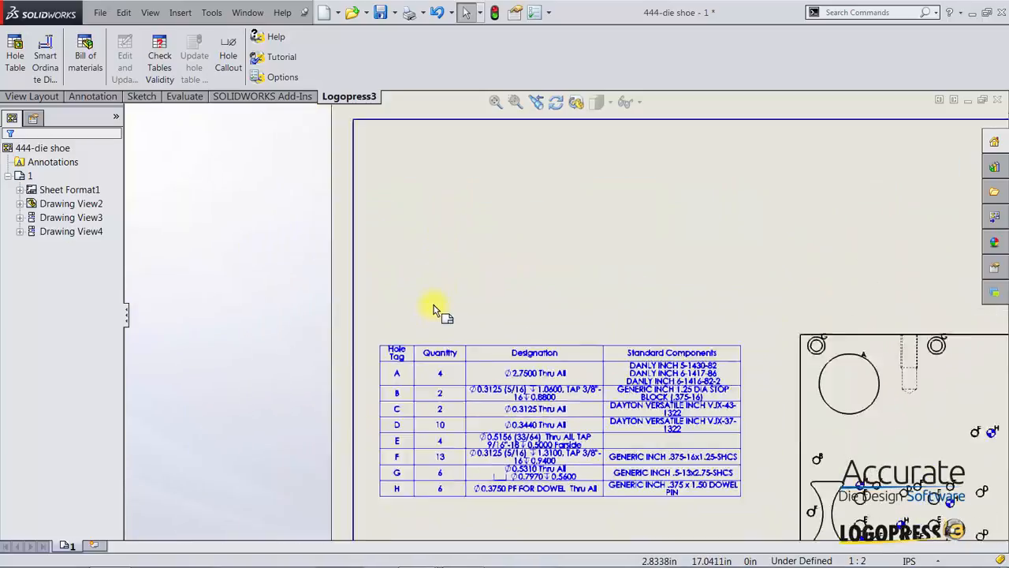
pyautogui.moveTo(406, 340); pyautogui.dragTo(391, 157)
pyautogui.click(513, 333)
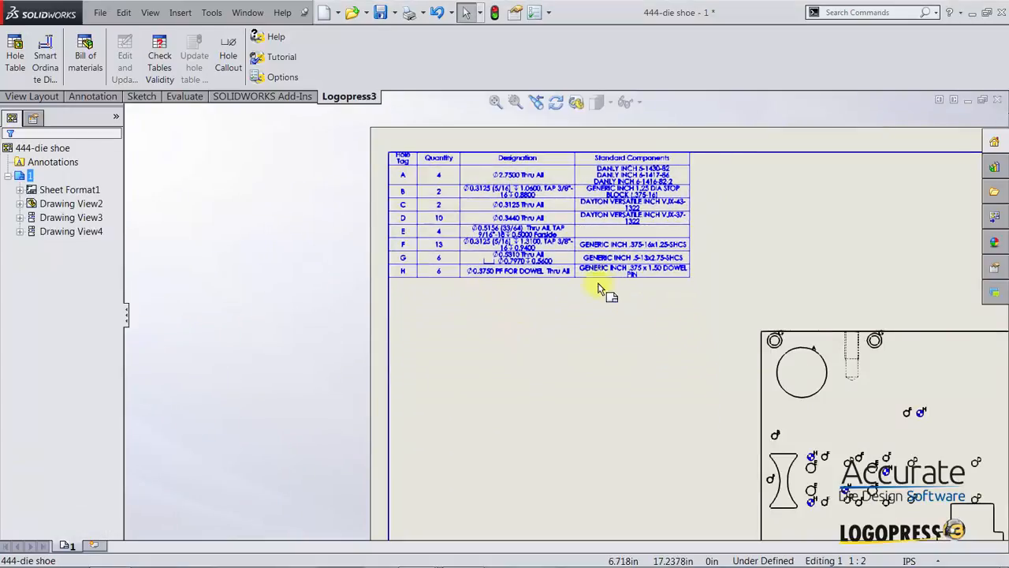
# Stretch the hole table downward from its lower-right corner to give the rows more height
pyautogui.click(607, 243)
pyautogui.scroll(-3, 612, 236)
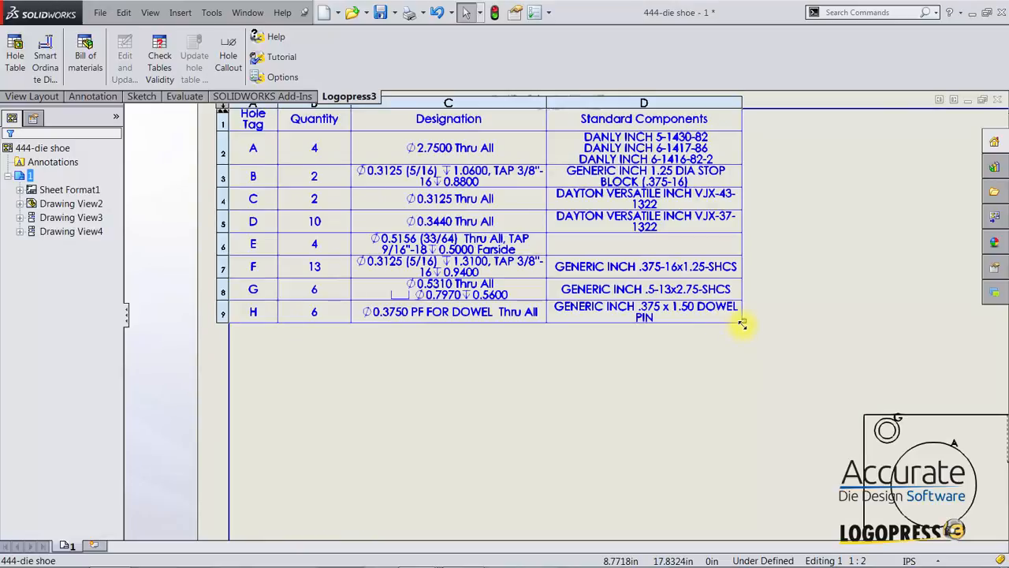
pyautogui.moveTo(741, 321); pyautogui.dragTo(749, 419)
pyautogui.click(739, 463)
pyautogui.press('f')
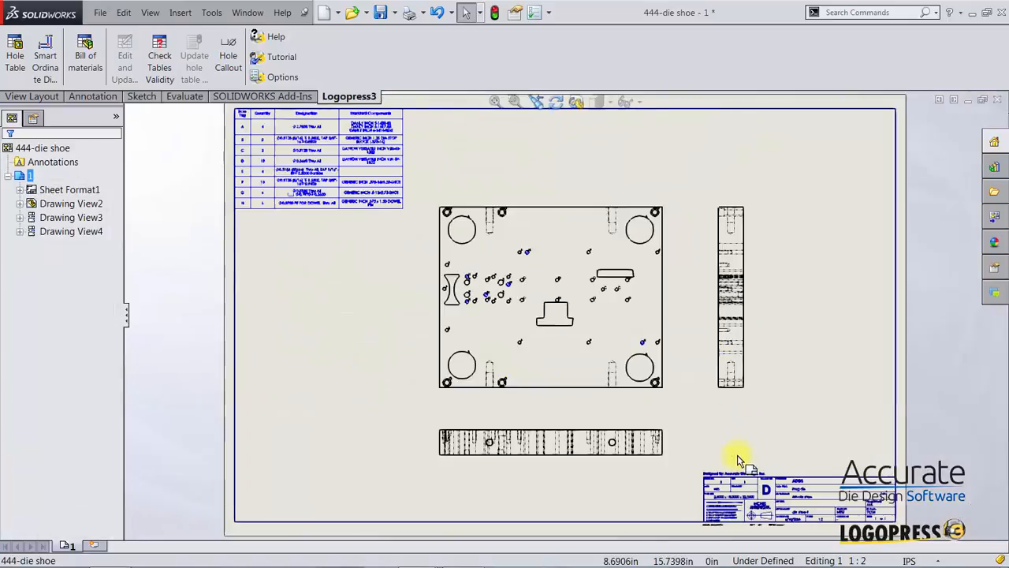
# Set up smart ordinate dimensions with the plan view's upper-left corner as origin, placed around the view for holes close to the plate edge
pyautogui.scroll(3, 450, 243)
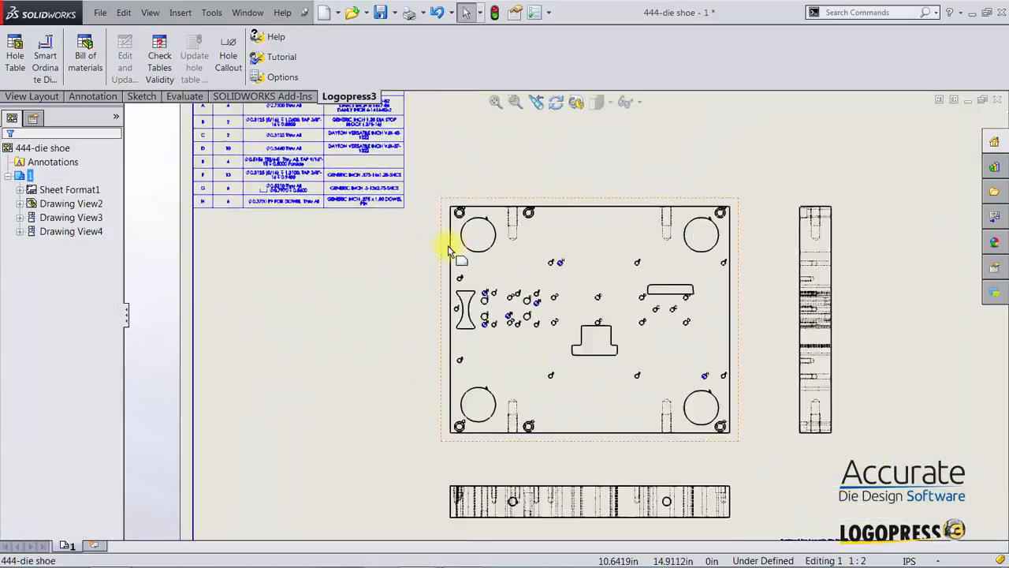
pyautogui.scroll(2, 611, 406)
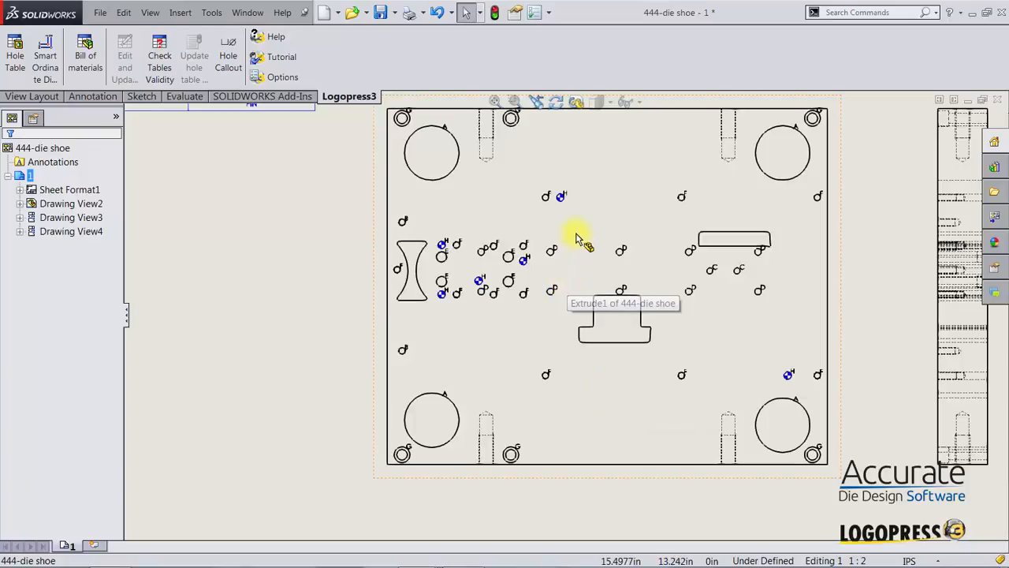
pyautogui.keyDown('ctrl'); pyautogui.moveTo(581, 228); pyautogui.dragTo(588, 264, button='middle'); pyautogui.keyUp('ctrl')
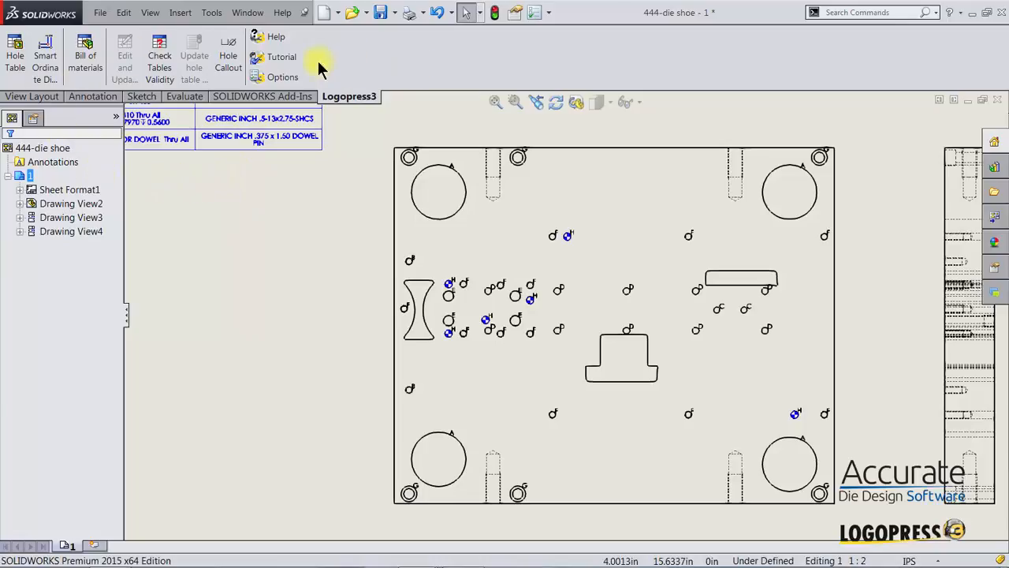
pyautogui.click(48, 62)
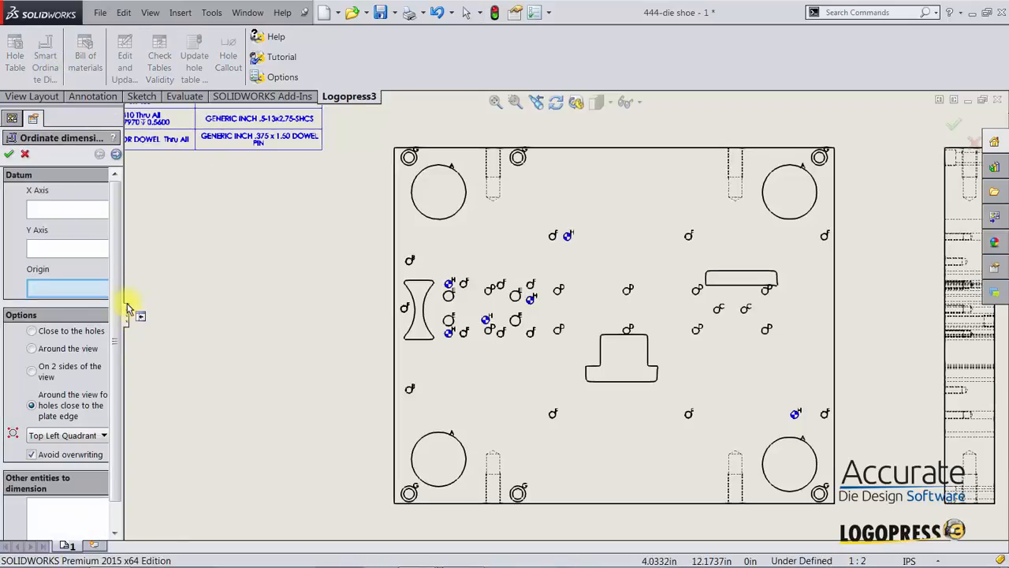
pyautogui.moveTo(126, 288); pyautogui.dragTo(196, 292)
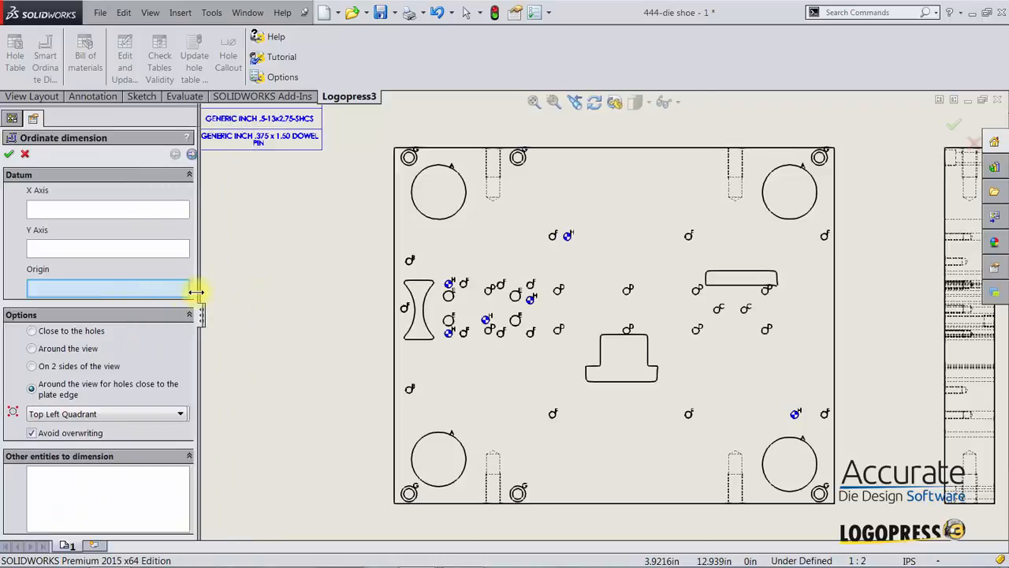
pyautogui.click(395, 148)
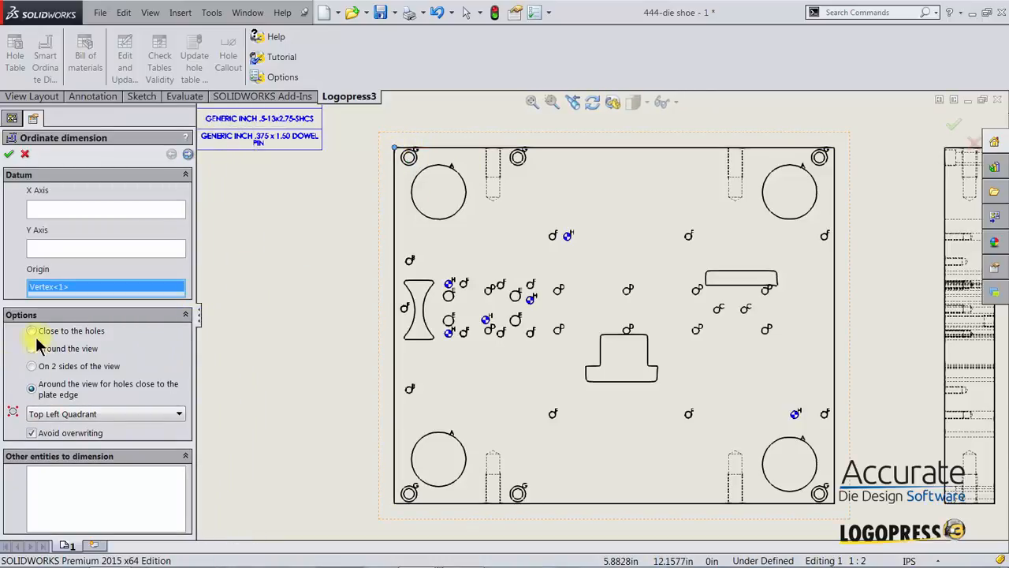
pyautogui.click(31, 390)
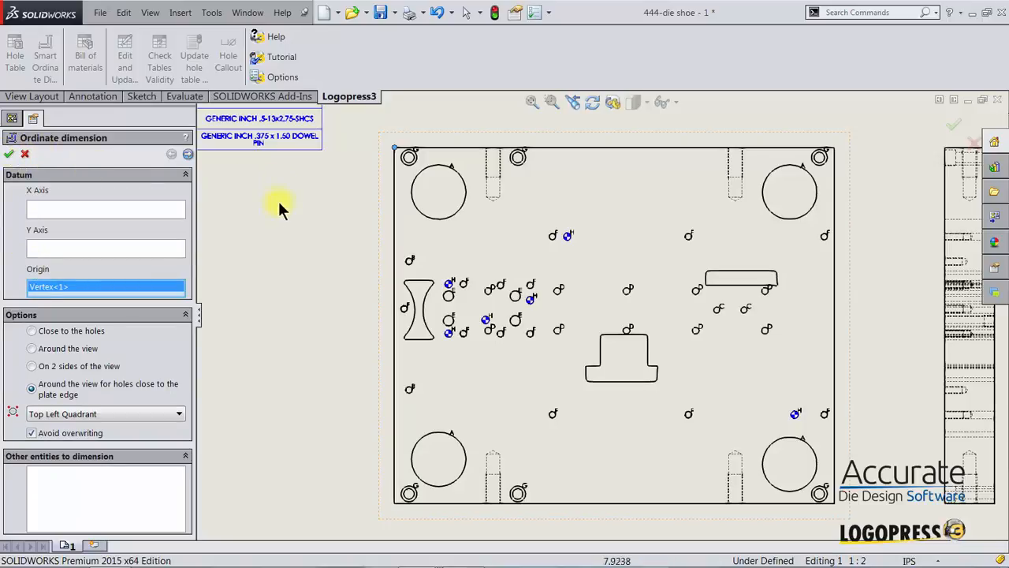
# Add the plate's bottom and right edges as other entities to dimension, and generate the ordinate dimensions
pyautogui.click(68, 493)
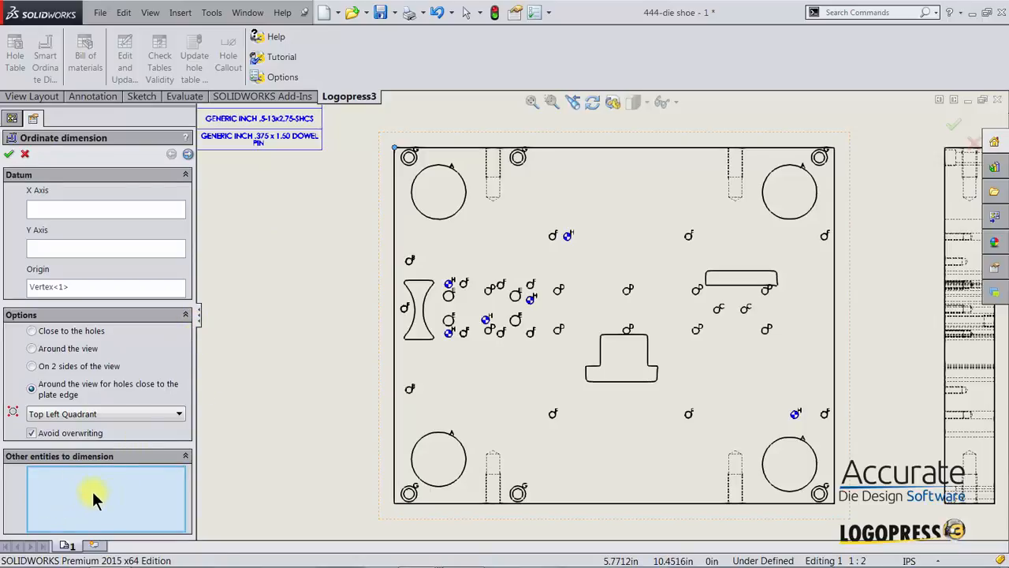
pyautogui.click(424, 503)
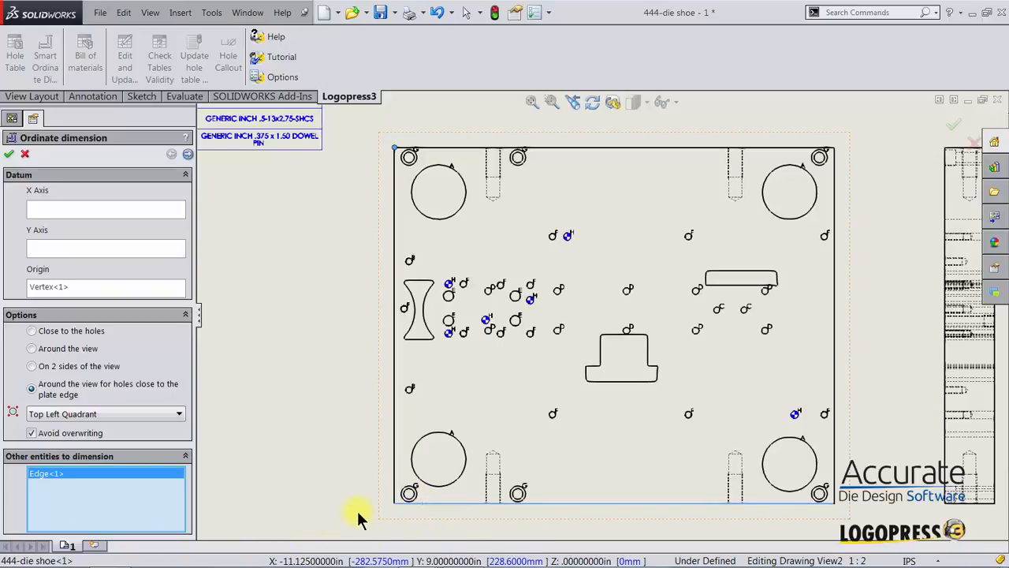
pyautogui.click(833, 176)
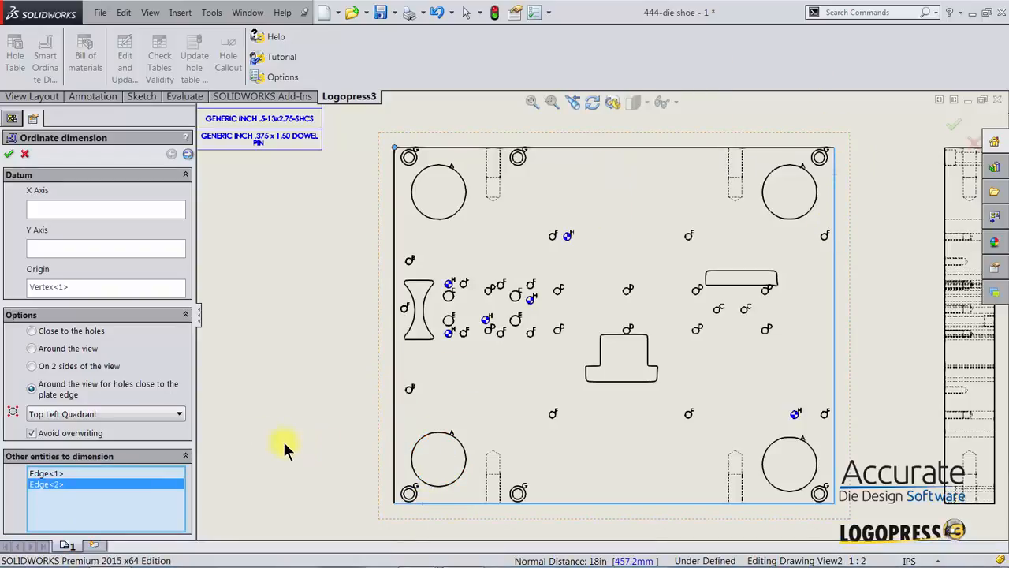
pyautogui.click(9, 155)
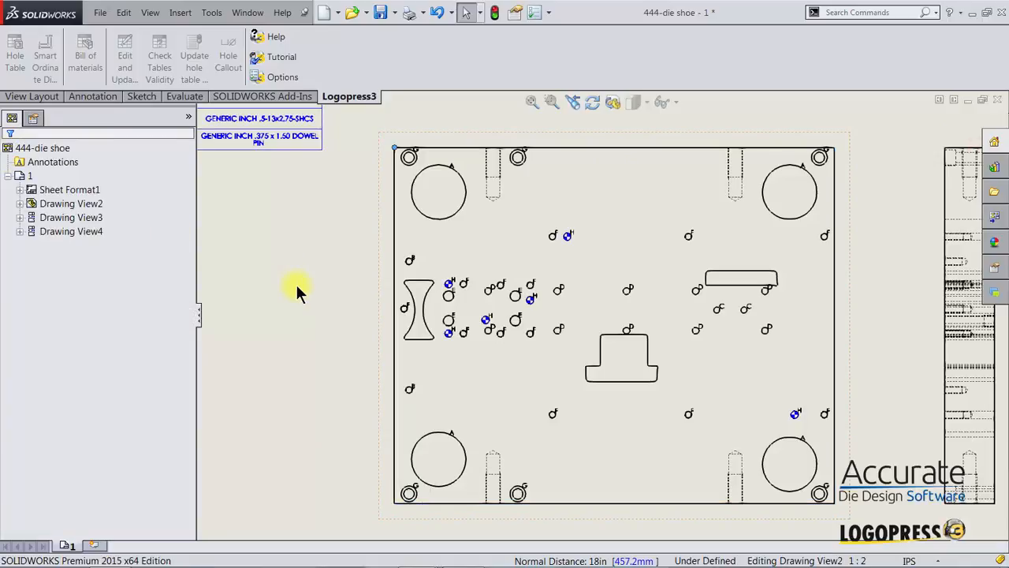
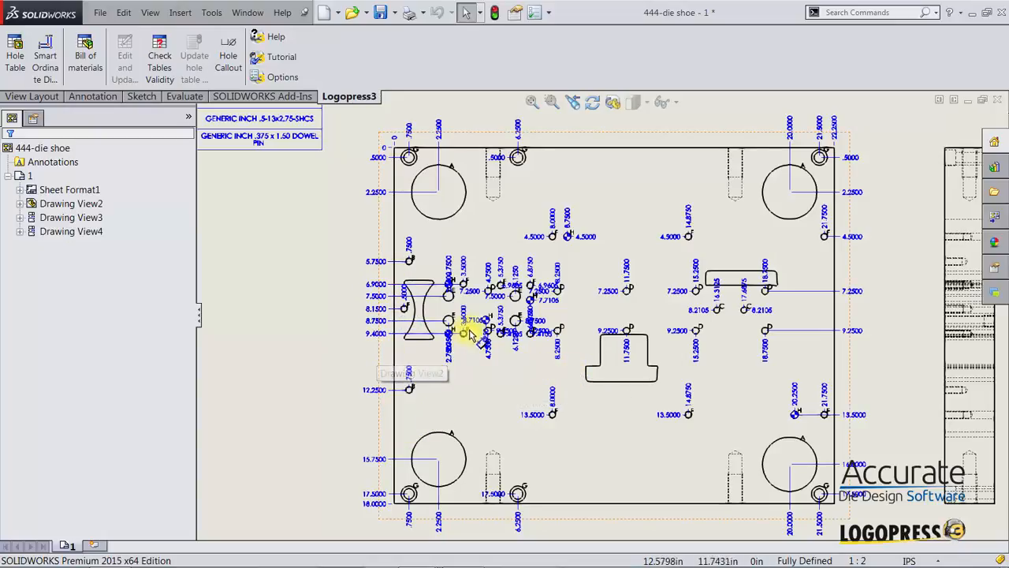
# Move the lower 4.7500 ordinate dimension straight down, clear of the overlapping 4.6250 dimension in the crowded hole group
pyautogui.moveTo(292, 215); pyautogui.dragTo(339, 263, button='right')
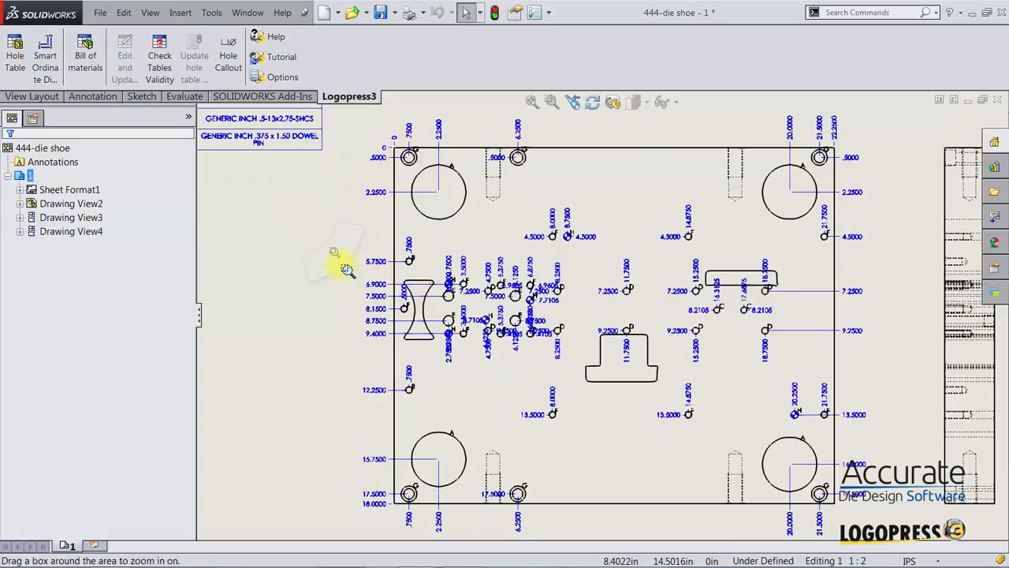
pyautogui.moveTo(347, 209); pyautogui.dragTo(620, 387)
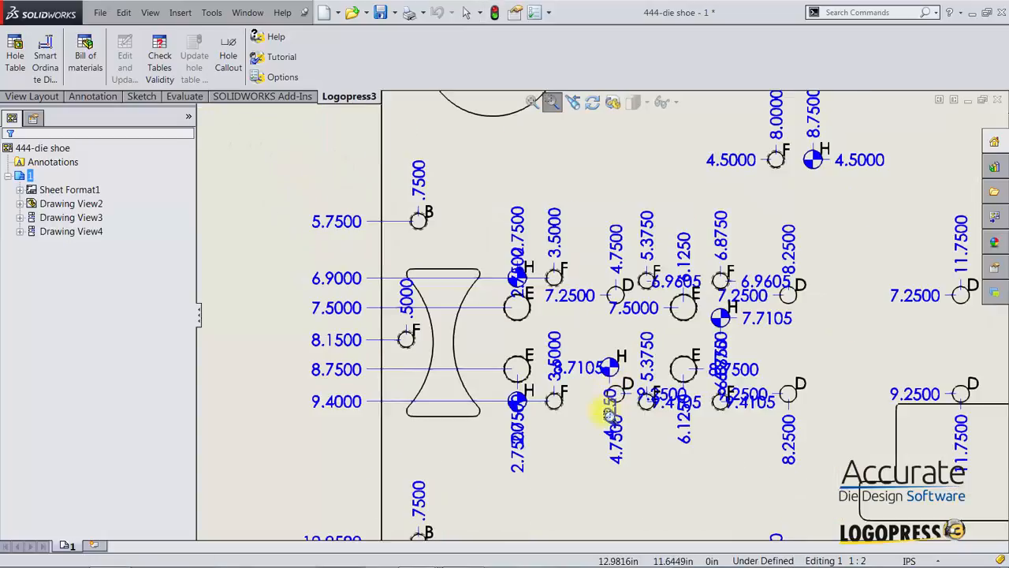
pyautogui.press('Escape')
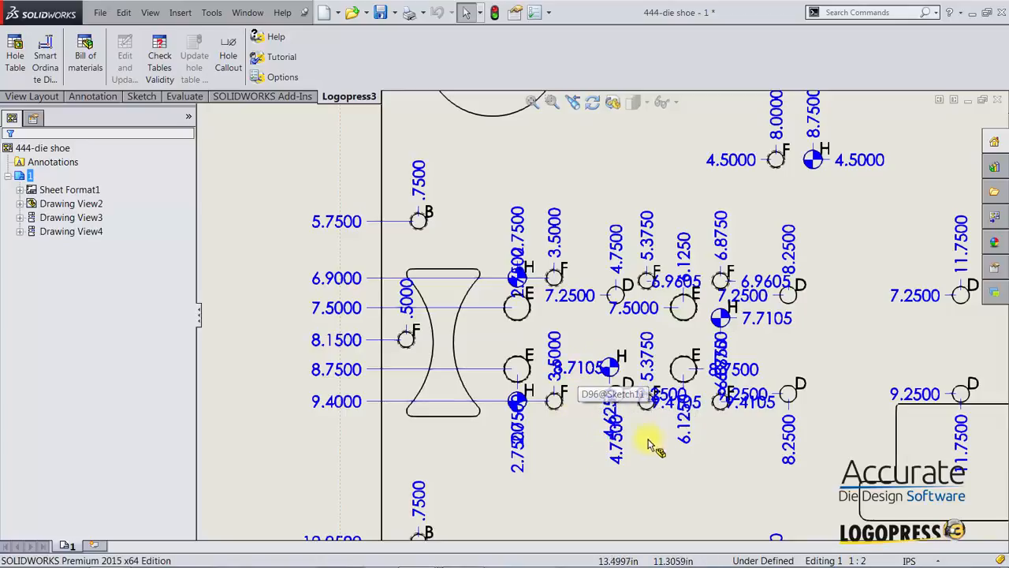
pyautogui.moveTo(619, 455); pyautogui.dragTo(633, 505)
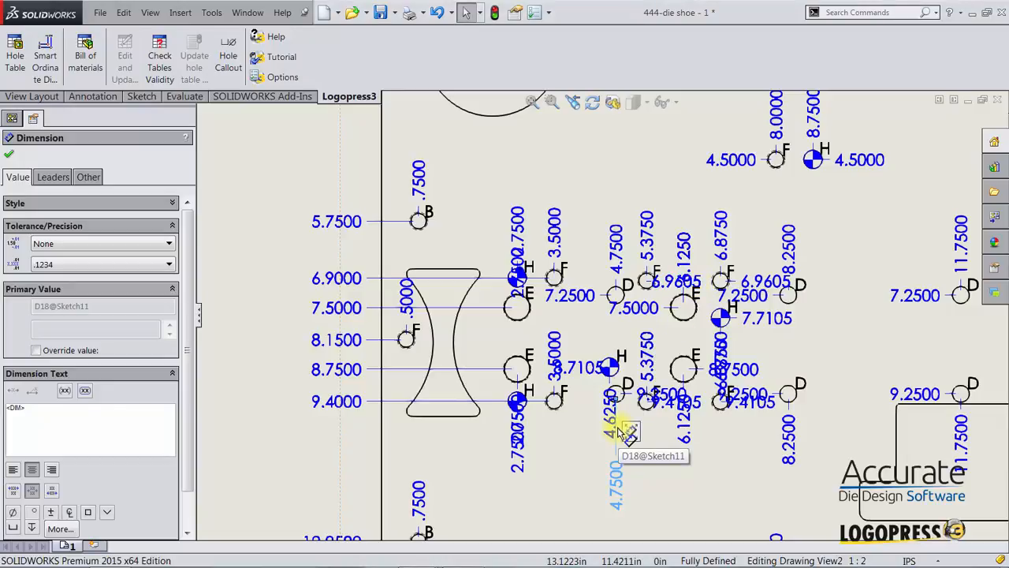
# Delete the existing set of ordinate dimensions from the die shoe's plan view, including the zero origin dimension
pyautogui.scroll(5, 550, 356)
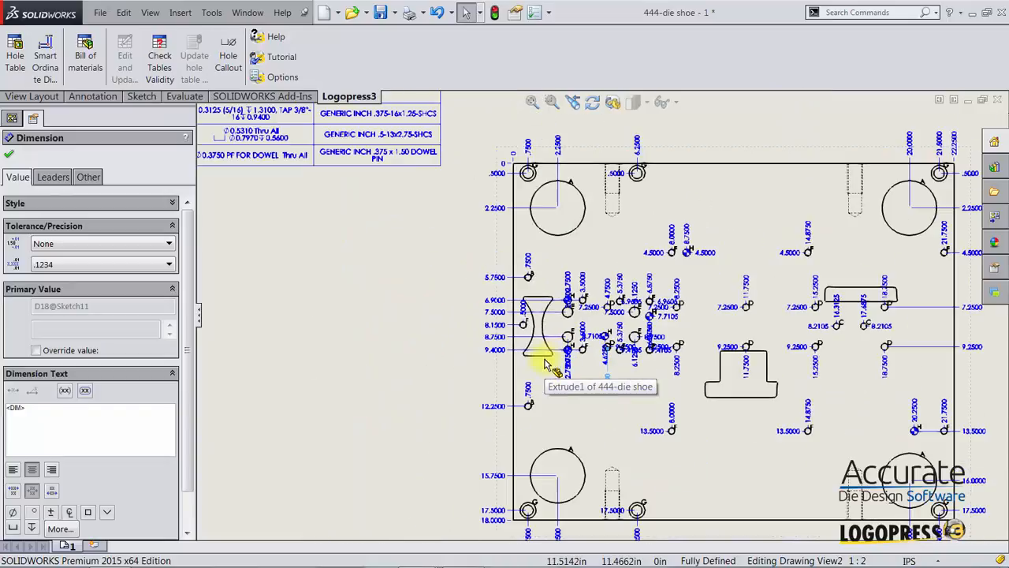
pyautogui.scroll(2, 550, 361)
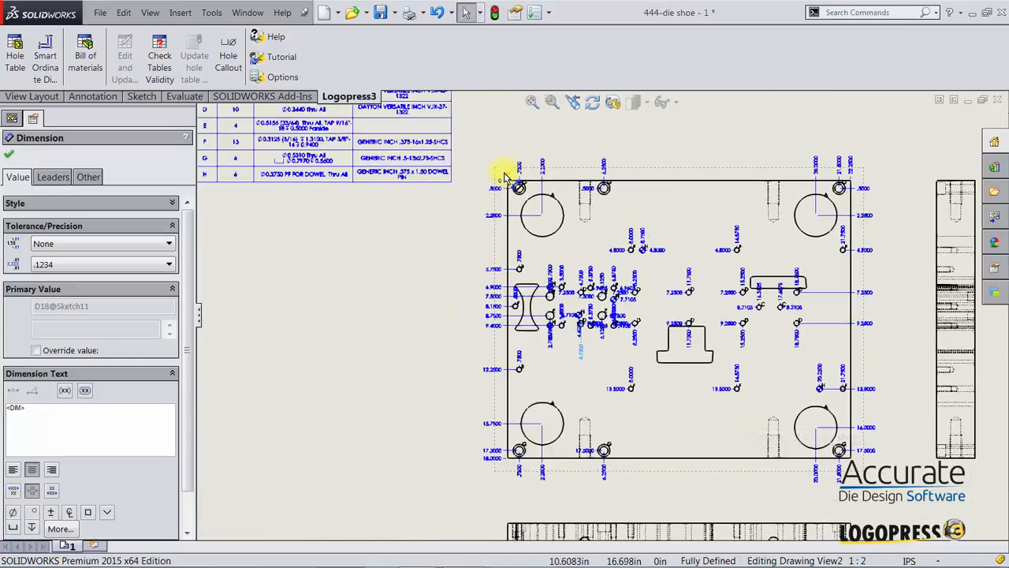
pyautogui.click(499, 179)
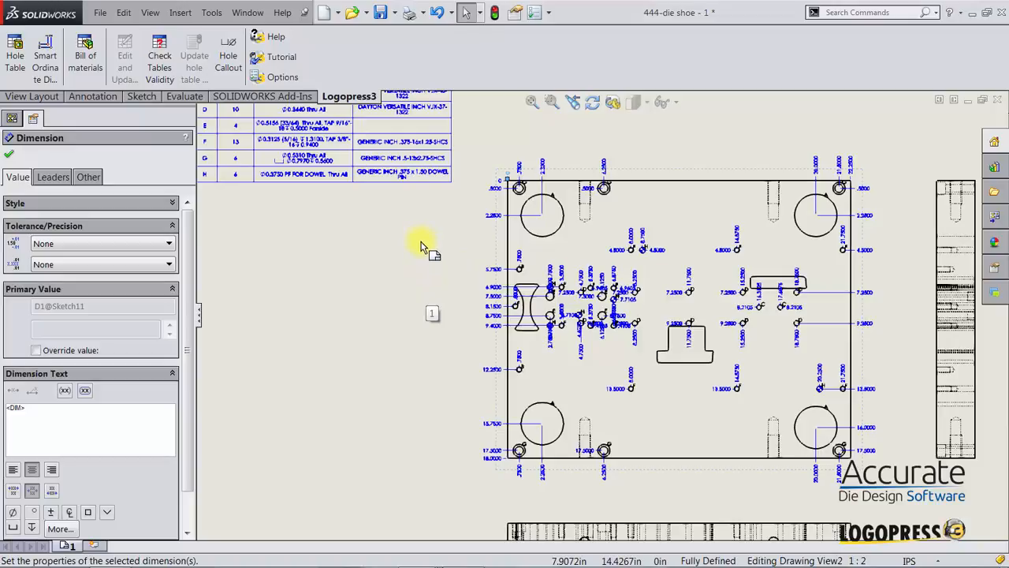
pyautogui.press('Delete')
pyautogui.click(499, 181)
pyautogui.press('Delete')
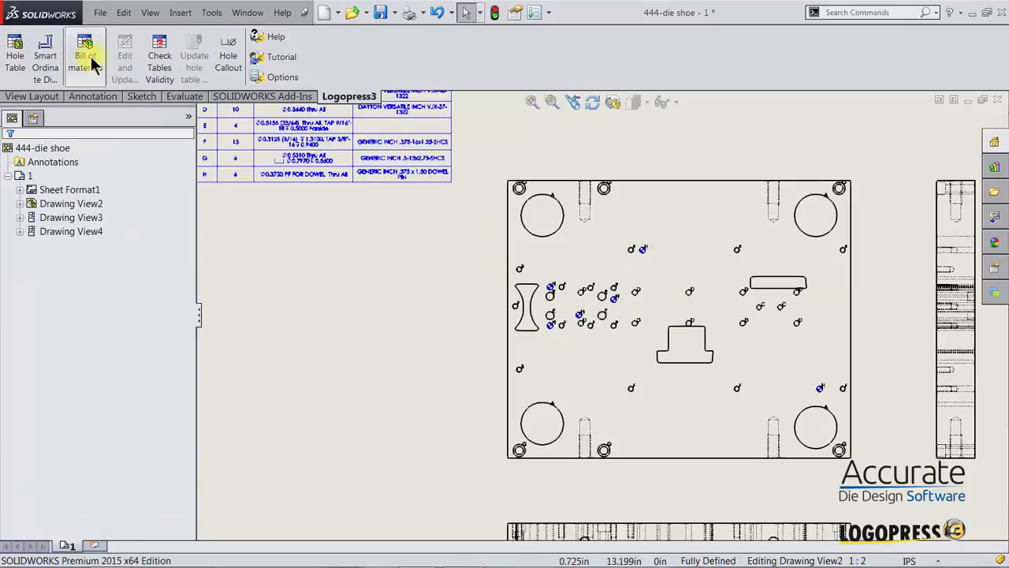
# Generate smart ordinate dimensions around the plan view from its upper-left corner, including the plate's right and bottom edges
pyautogui.click(55, 59)
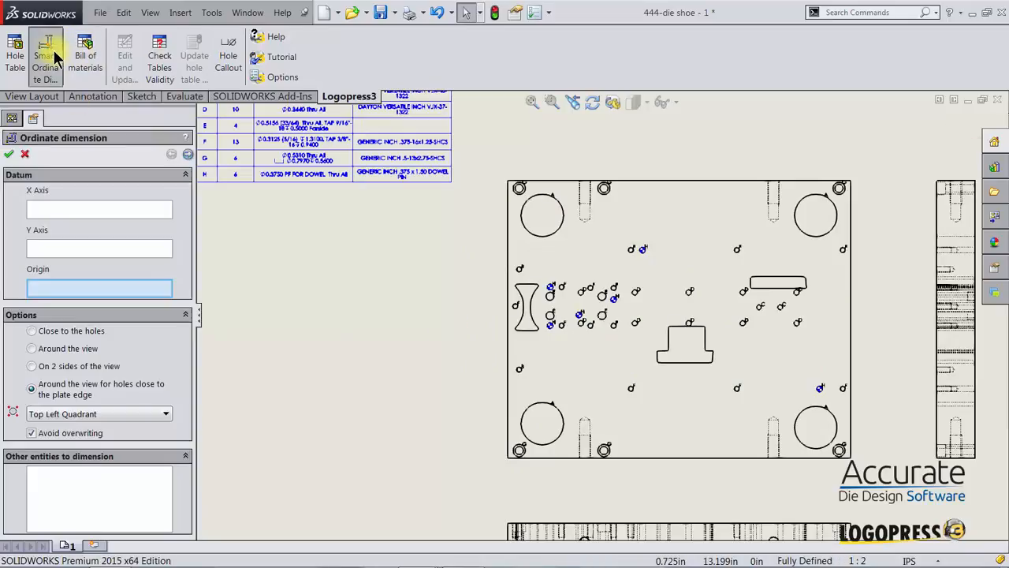
pyautogui.click(31, 349)
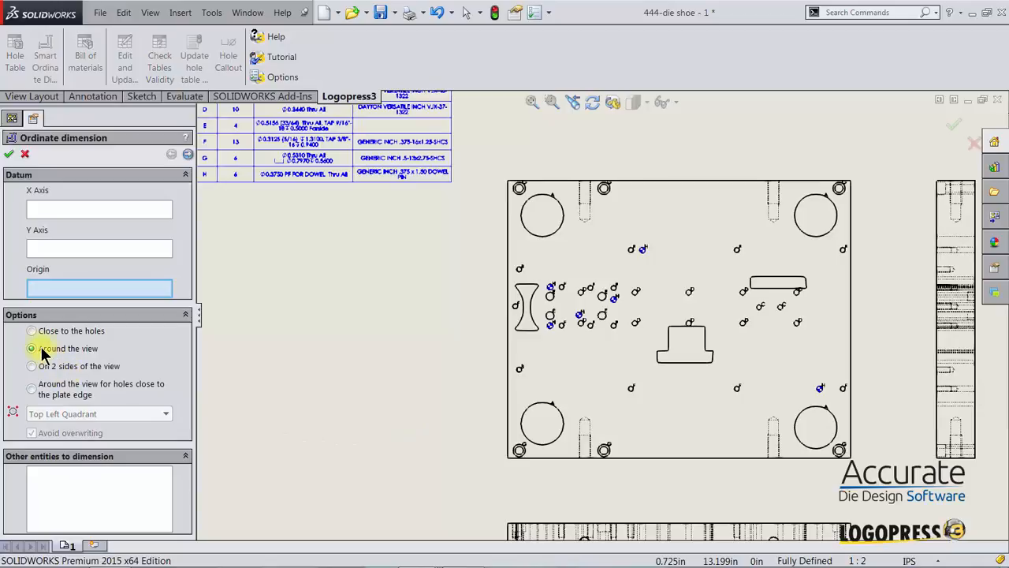
pyautogui.click(508, 184)
pyautogui.click(63, 513)
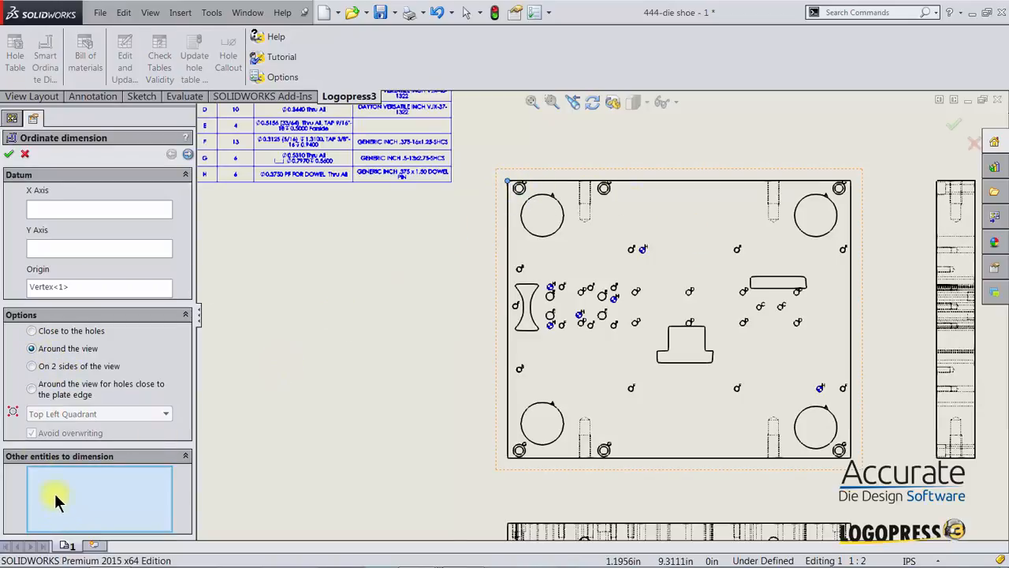
pyautogui.click(850, 216)
pyautogui.click(537, 458)
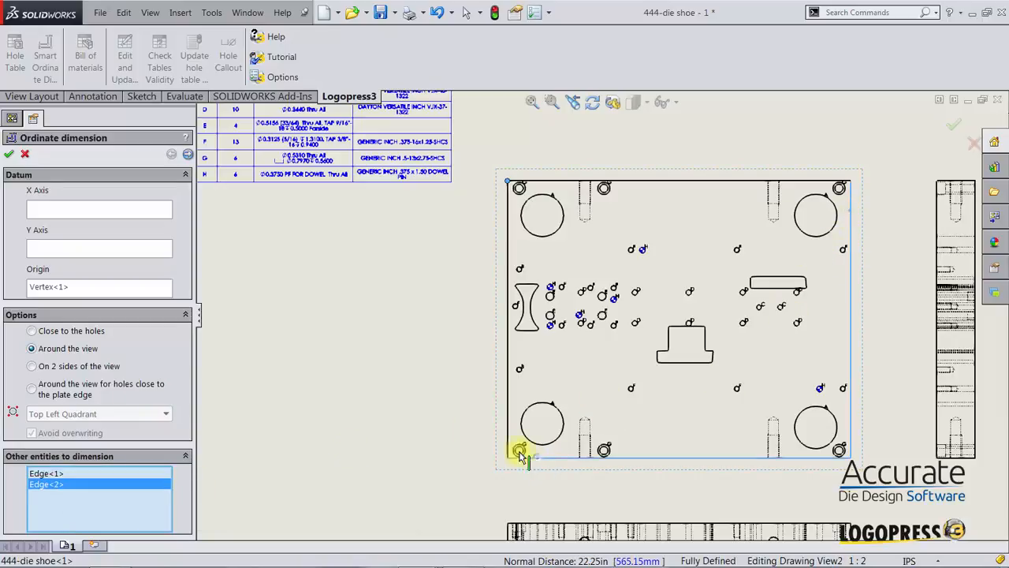
pyautogui.click(10, 155)
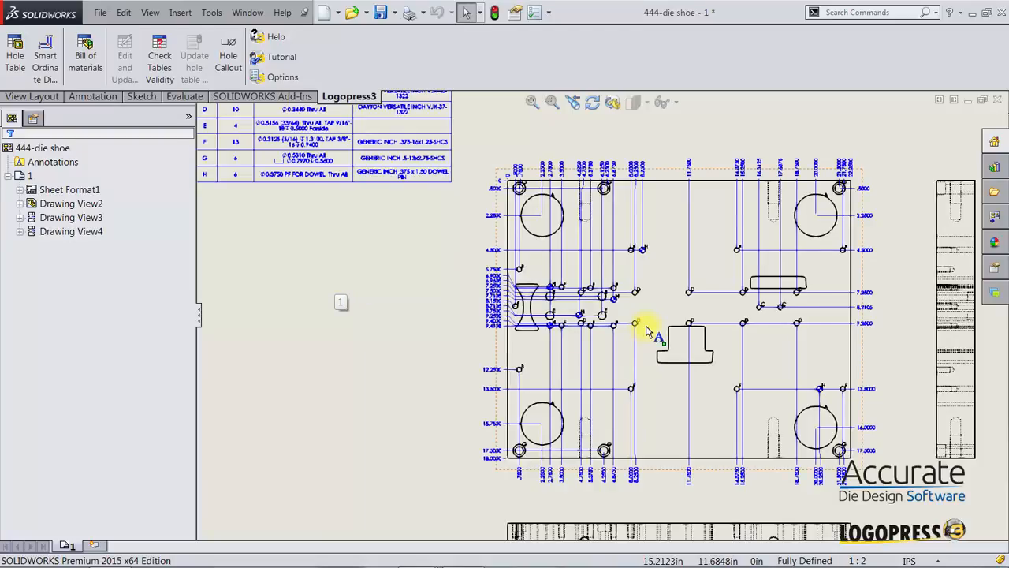
# Add vertical ordinate dimensions to the edge view below the plan view, zeroed at its bottom edge, for the left hole and top edge
pyautogui.scroll(-2, 646, 333)
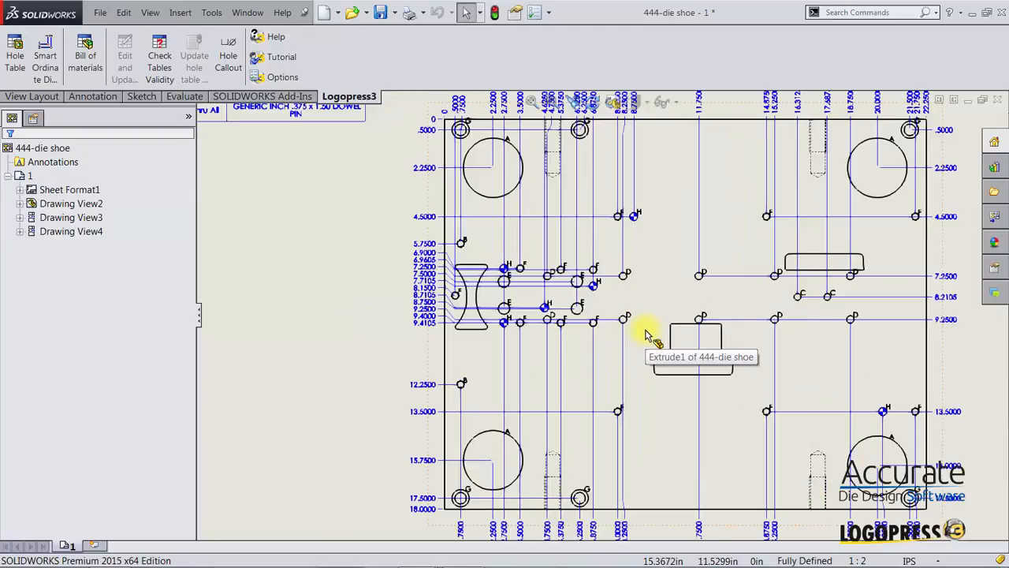
pyautogui.scroll(2, 646, 332)
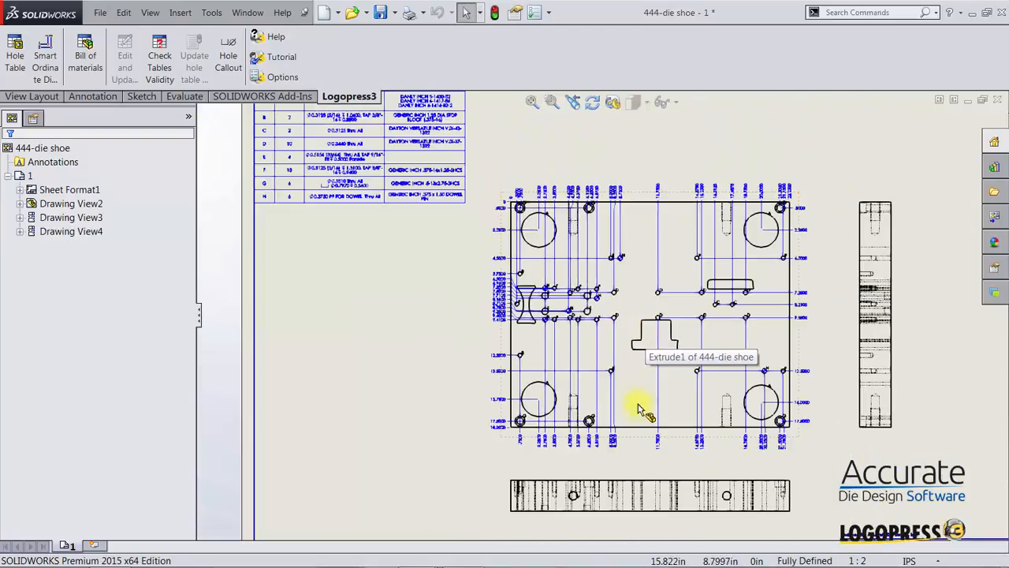
pyautogui.moveTo(642, 405)
pyautogui.mouseDown(button='middle')
pyautogui.moveTo(619, 322)
pyautogui.moveTo(607, 323)
pyautogui.mouseUp(button='middle')
pyautogui.scroll(-3, 607, 324)
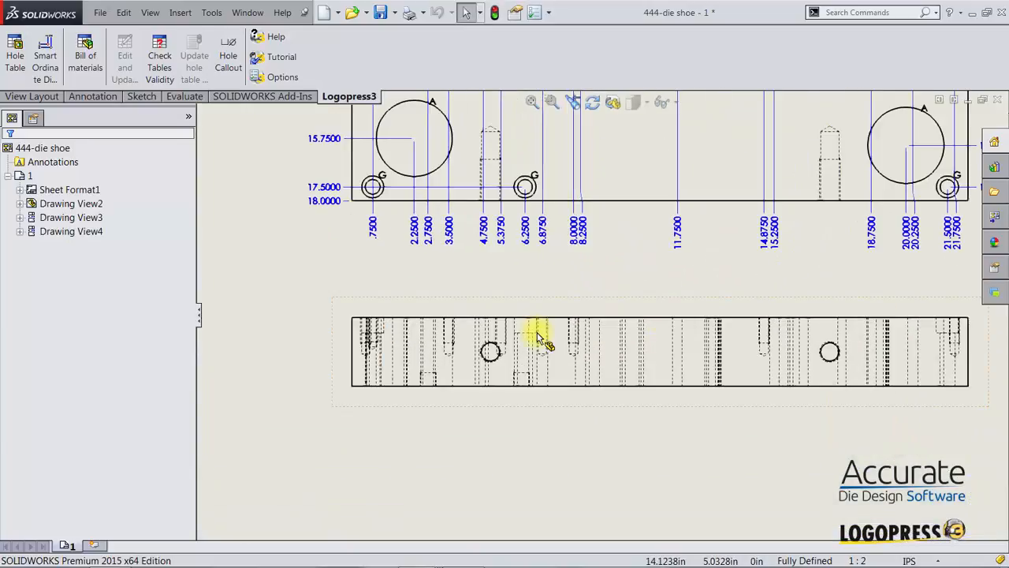
pyautogui.click(44, 63)
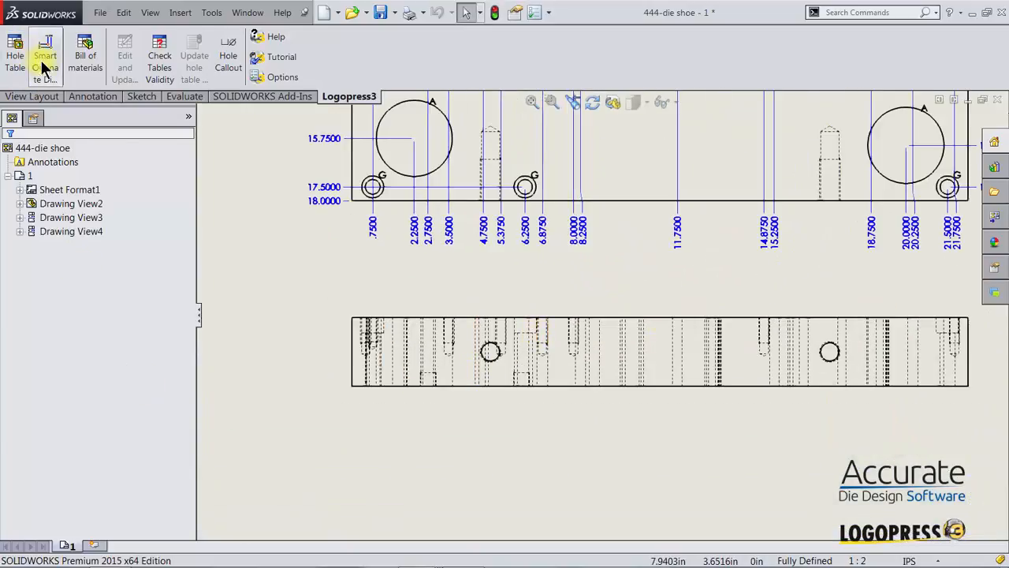
pyautogui.press('s')
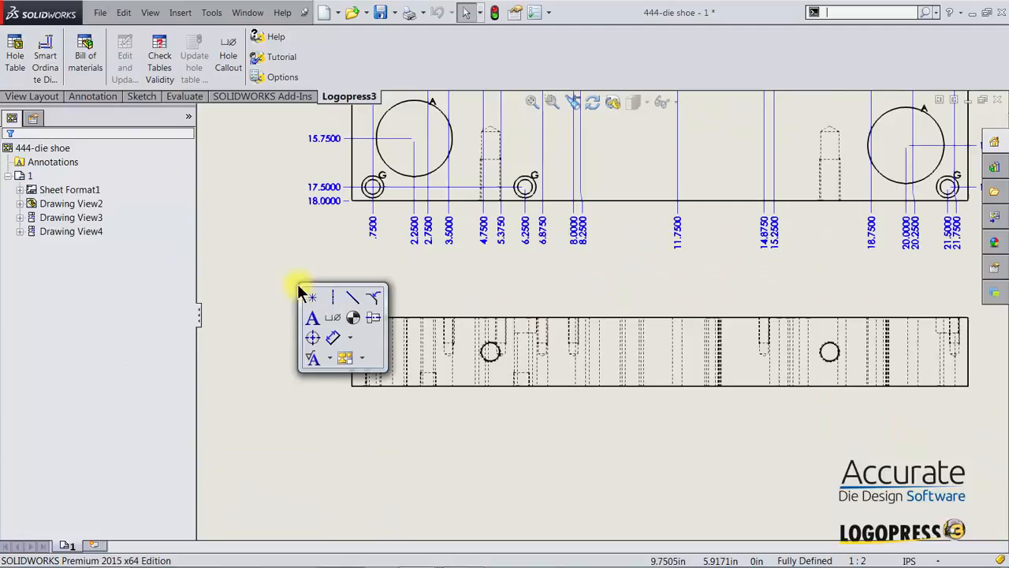
pyautogui.click(349, 337)
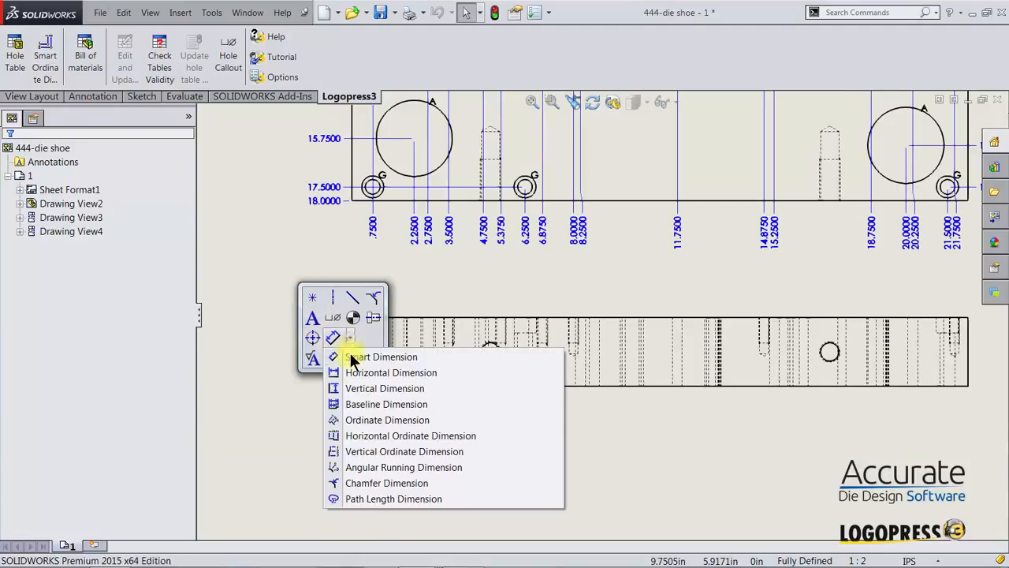
pyautogui.click(335, 454)
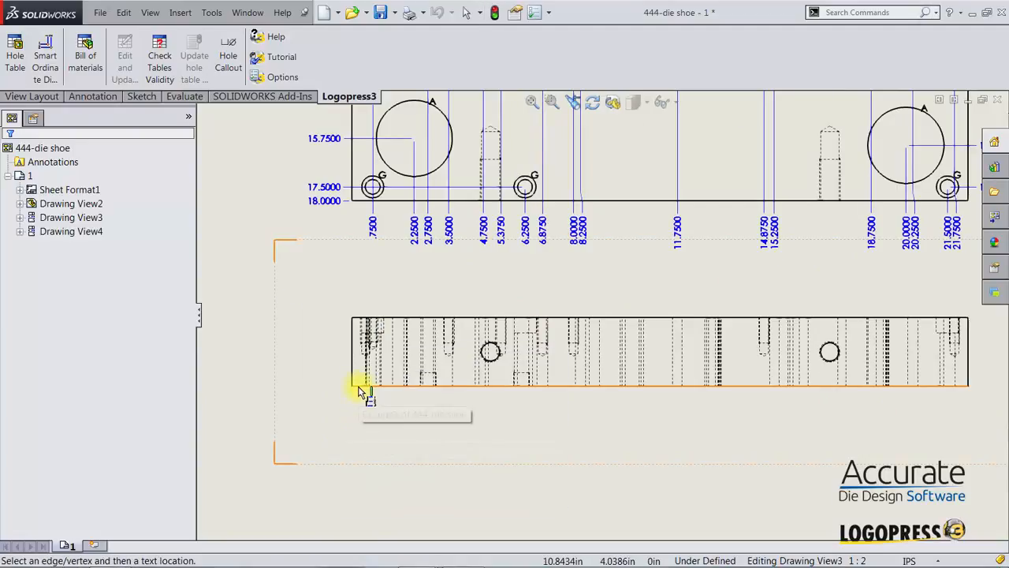
pyautogui.click(358, 388)
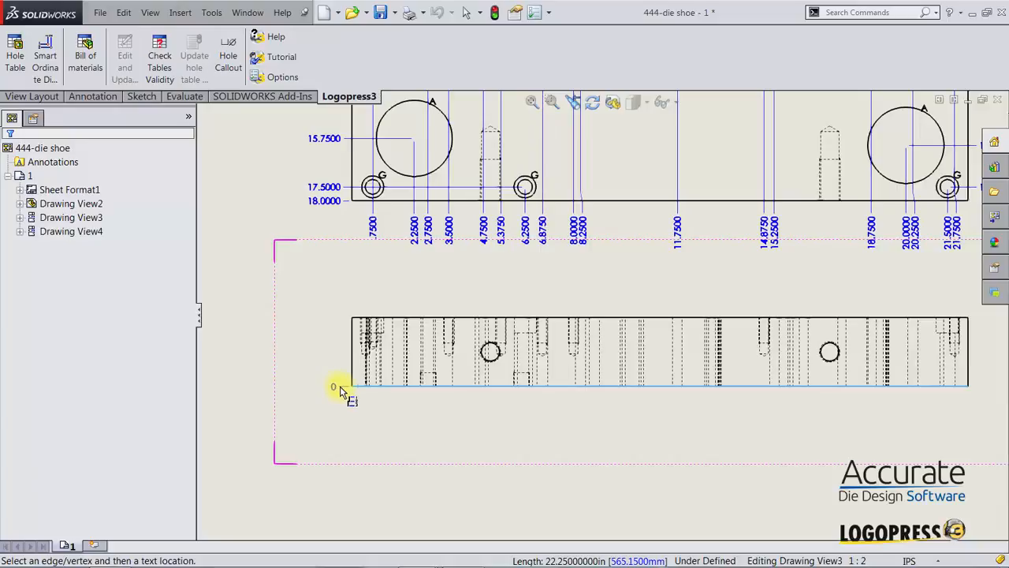
pyautogui.click(338, 392)
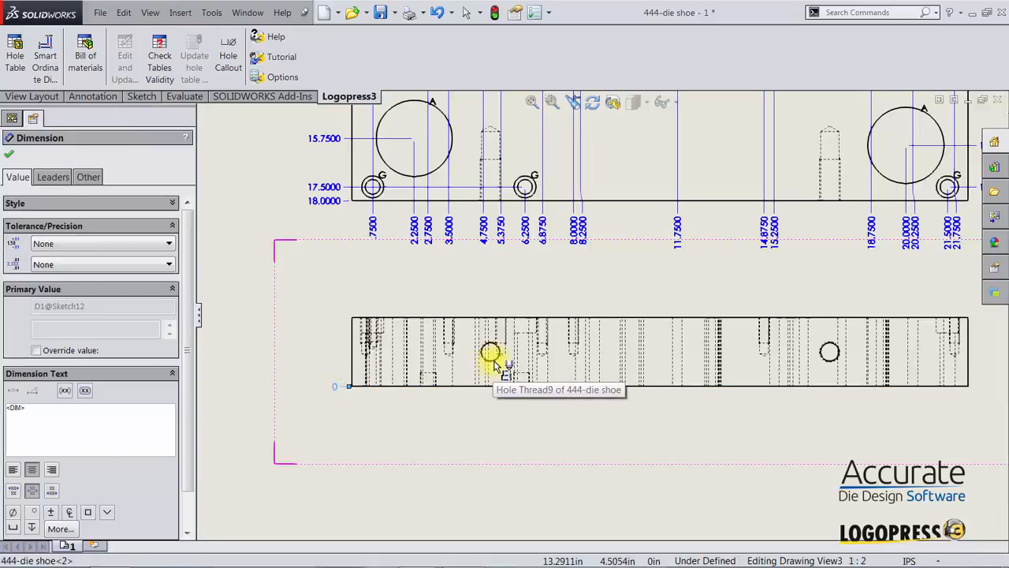
pyautogui.click(489, 352)
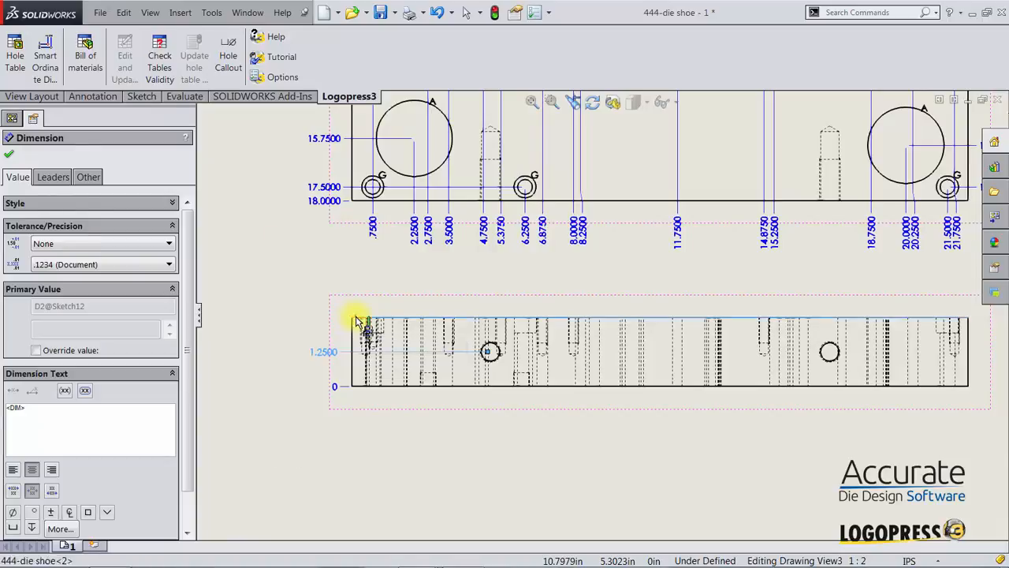
pyautogui.click(358, 319)
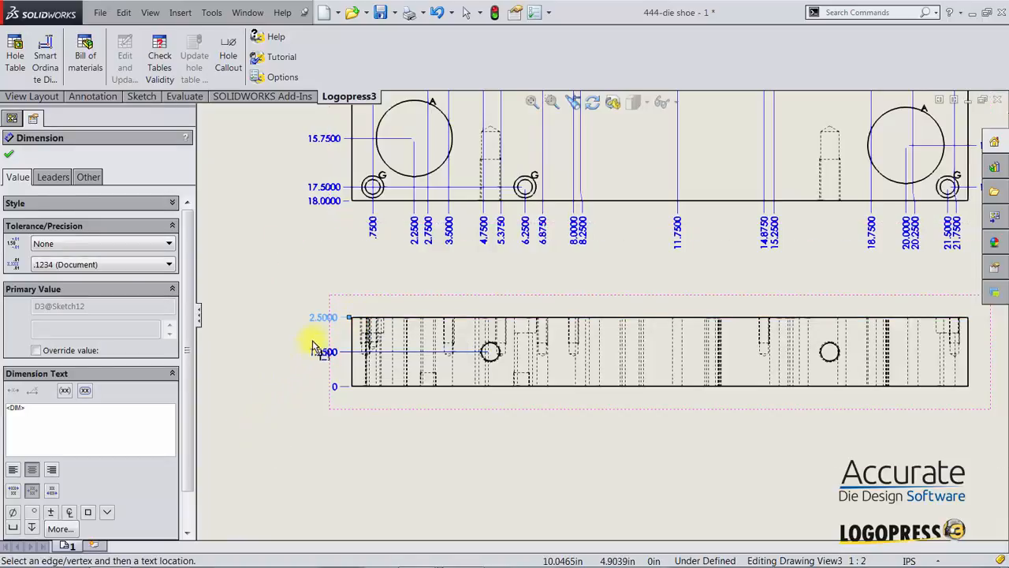
pyautogui.press('Escape')
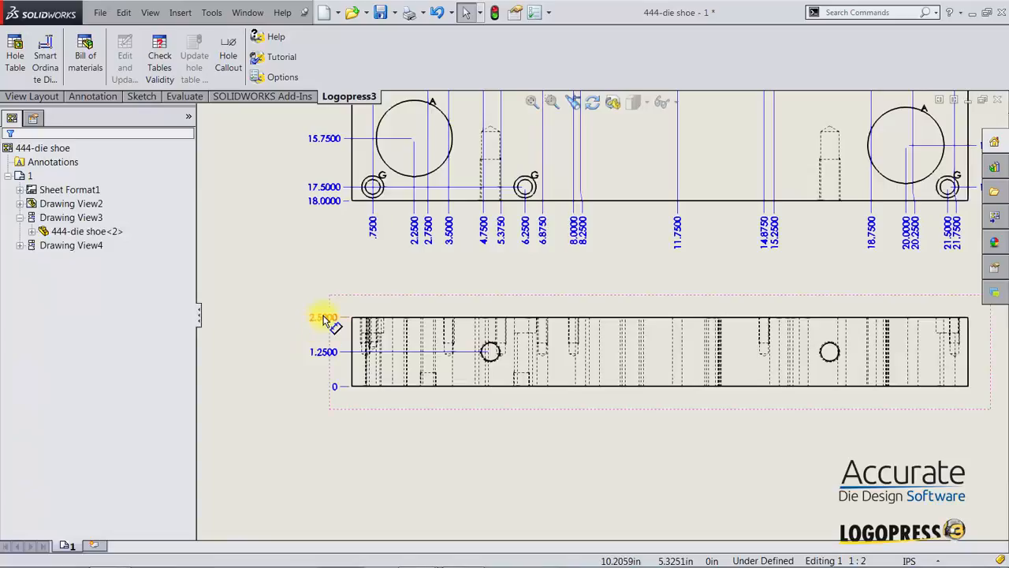
# Set the precision of the edge view's hole and top-edge vertical ordinate dimensions to three decimals (.123)
pyautogui.moveTo(316, 298)
pyautogui.mouseDown()
pyautogui.moveTo(321, 347)
pyautogui.moveTo(314, 319)
pyautogui.moveTo(305, 368)
pyautogui.moveTo(292, 377)
pyautogui.mouseUp()
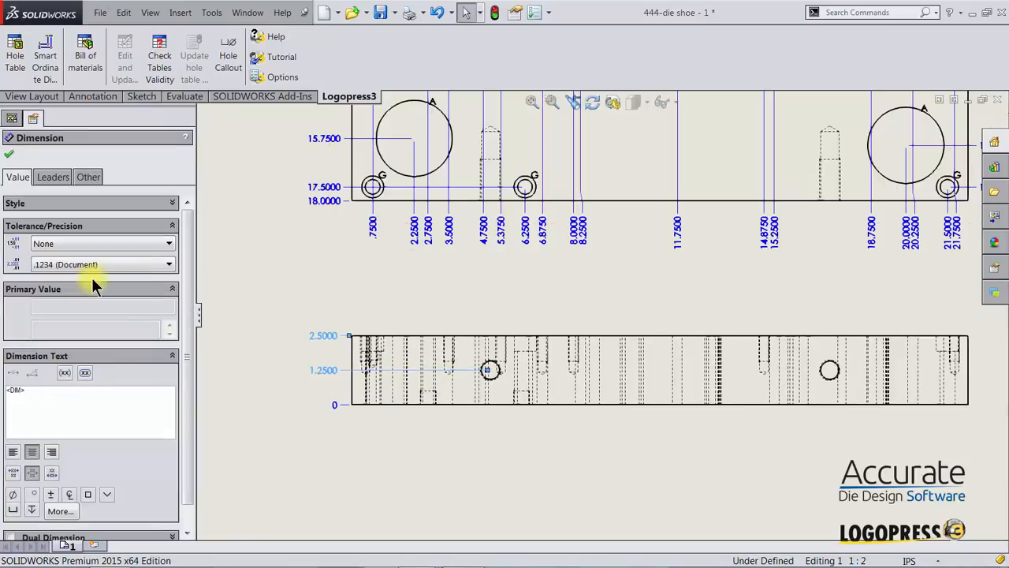
pyautogui.click(79, 266)
pyautogui.click(52, 310)
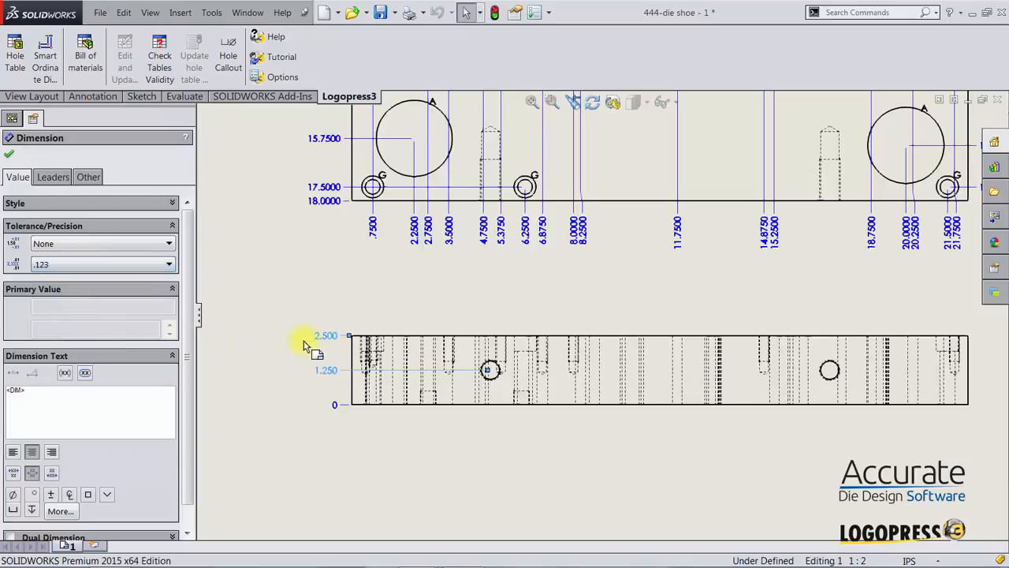
pyautogui.click(268, 301)
# Add horizontal ordinate dimensions below the edge view, zeroed at its left edge, for the two side holes
pyautogui.press('s')
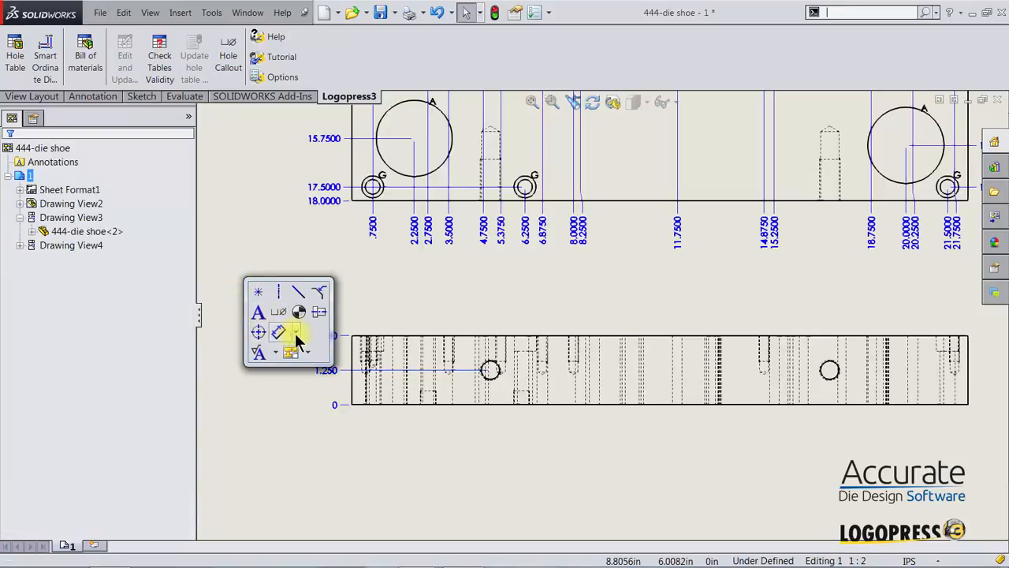
pyautogui.click(296, 332)
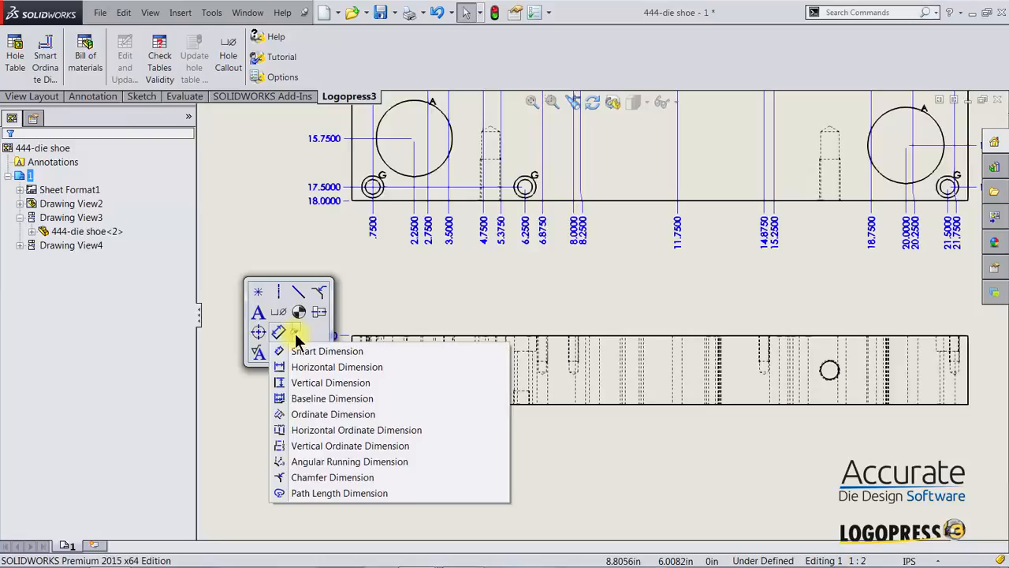
pyautogui.click(281, 431)
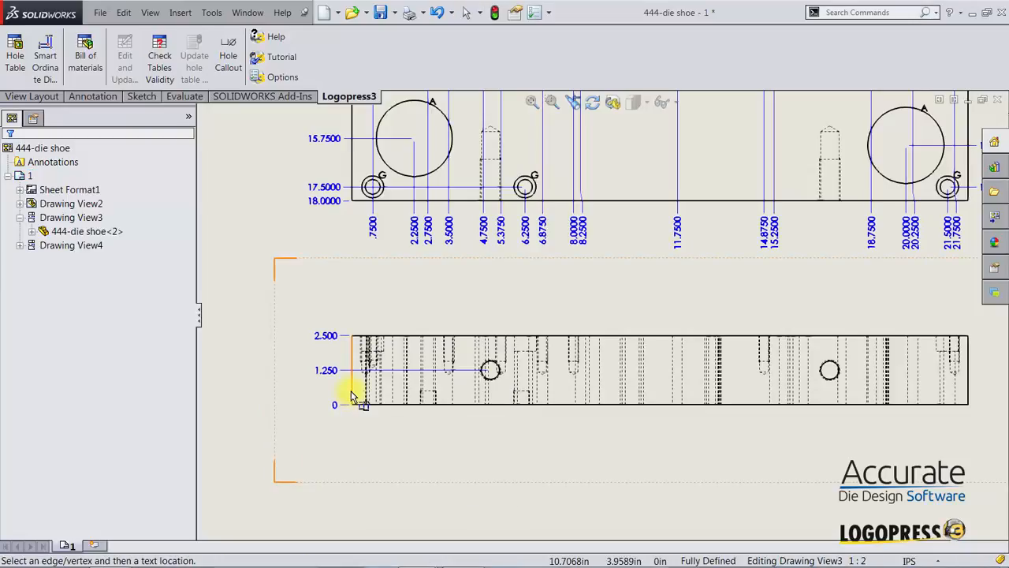
pyautogui.click(350, 430)
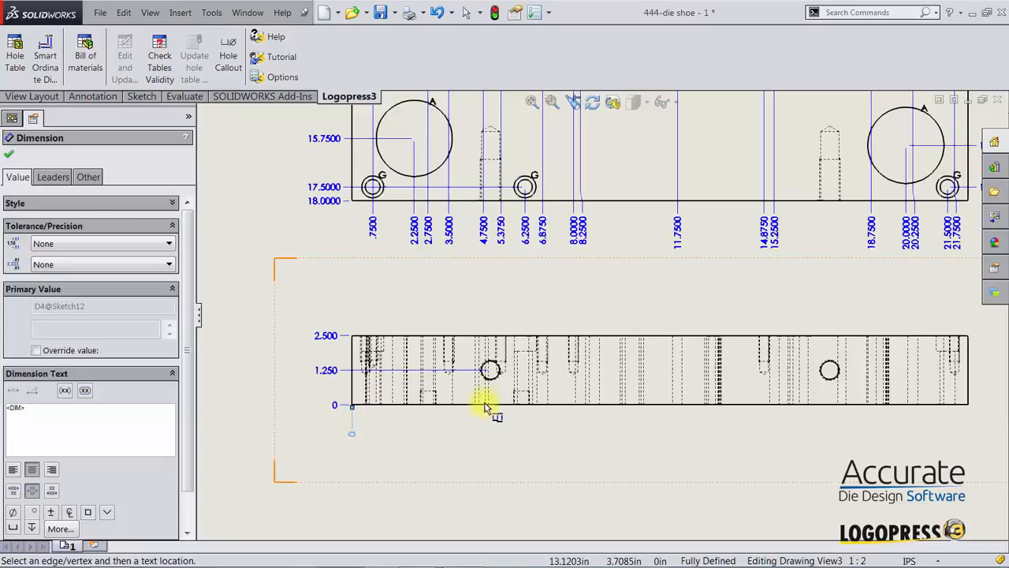
pyautogui.click(493, 378)
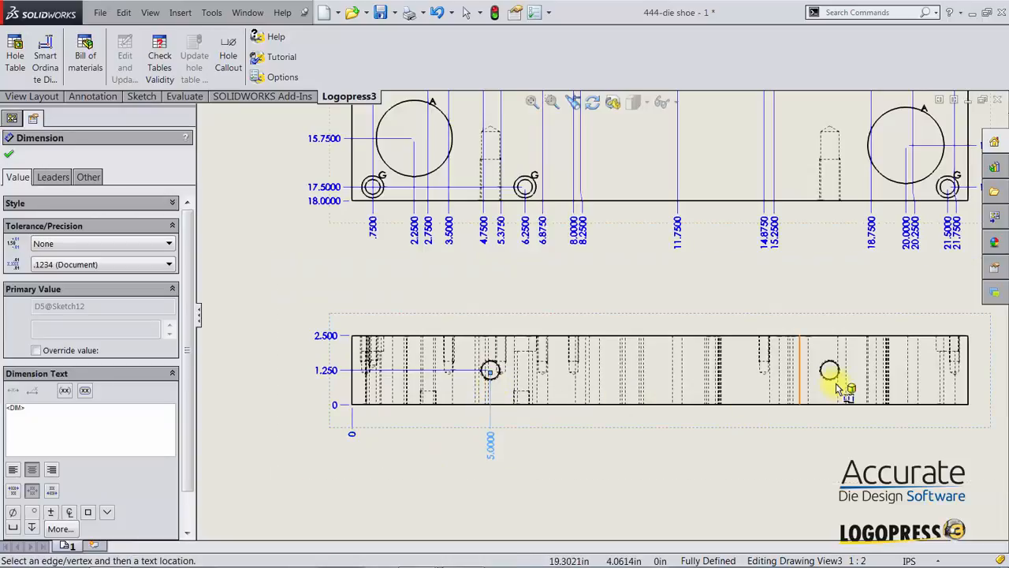
pyautogui.click(826, 388)
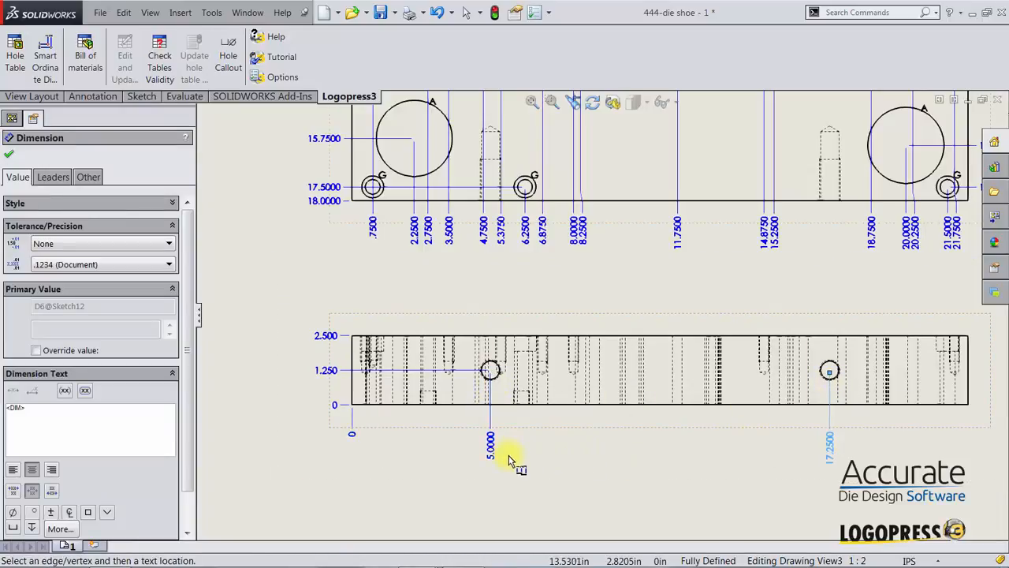
pyautogui.press('Escape')
# Set the precision of the two holes' horizontal ordinate dimensions to three decimals (.123)
pyautogui.moveTo(868, 477); pyautogui.dragTo(449, 443)
pyautogui.click(49, 263)
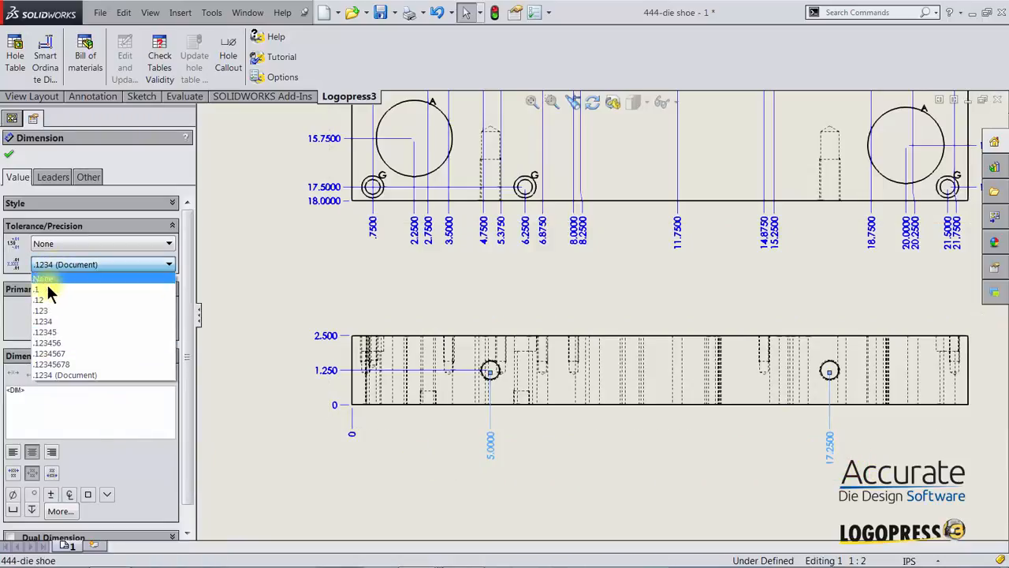
pyautogui.click(49, 311)
pyautogui.click(276, 399)
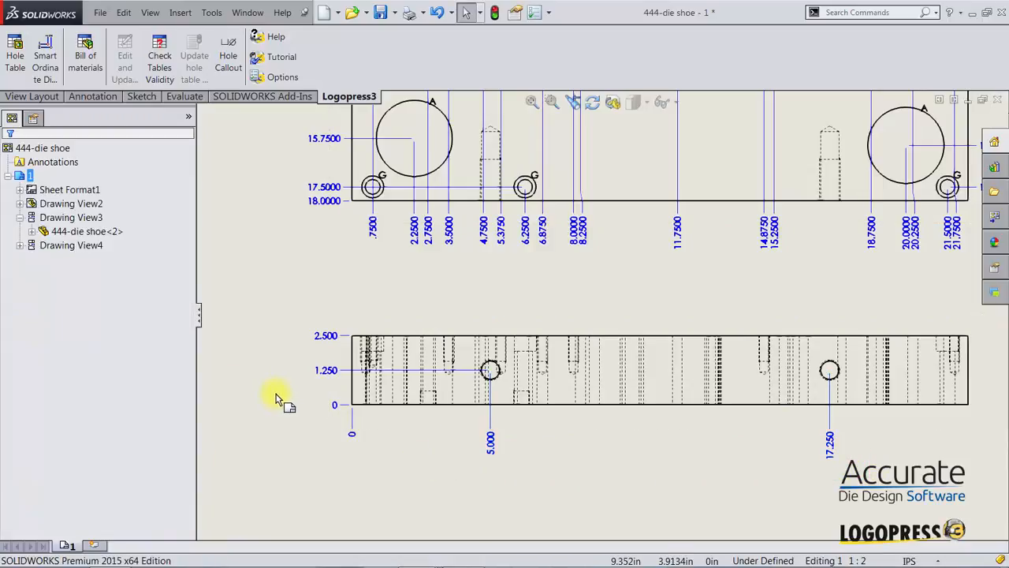
# Save the die shoe drawing and close it to return to the tool assembly
pyautogui.press('f')
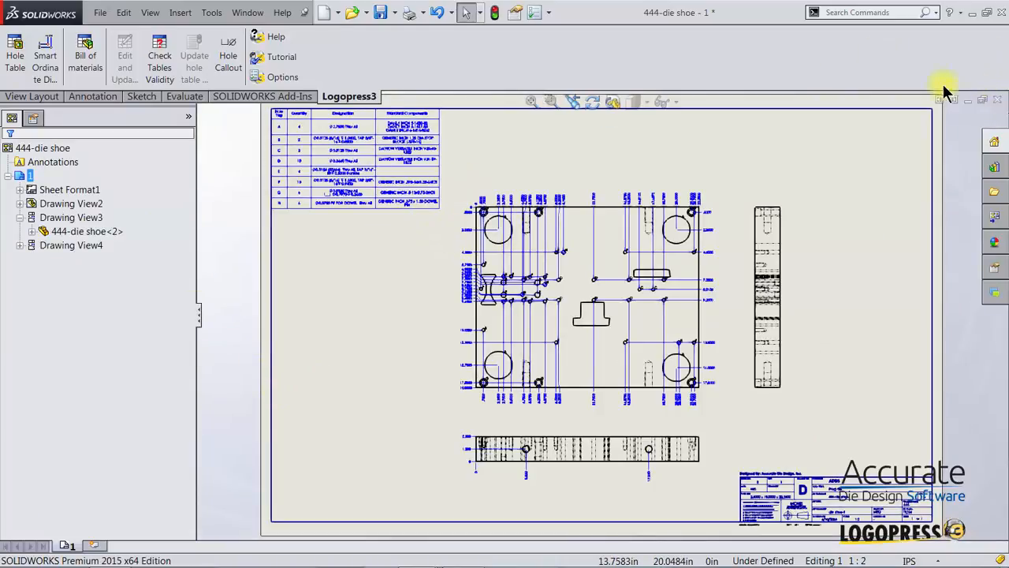
pyautogui.click(380, 12)
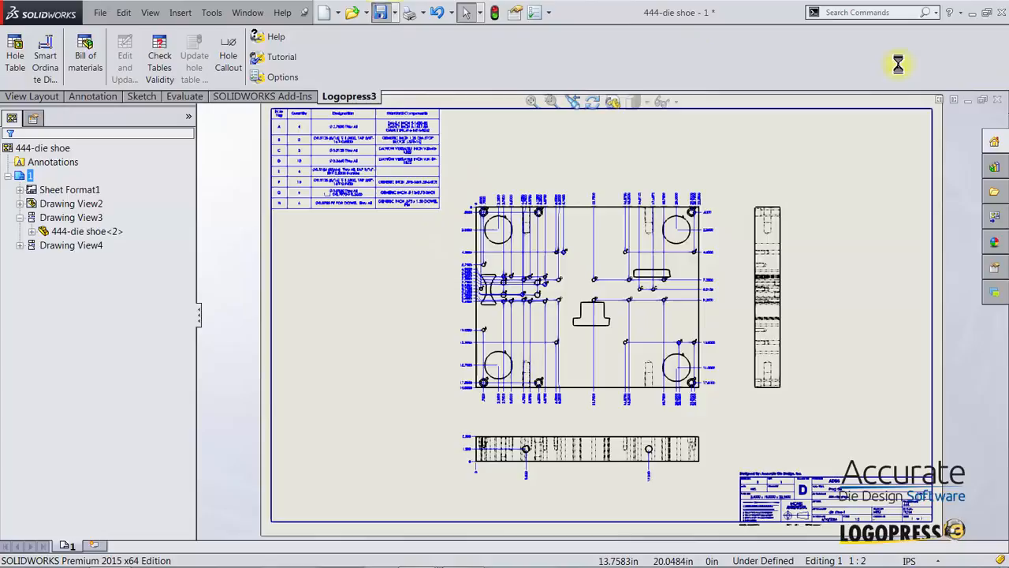
pyautogui.click(999, 100)
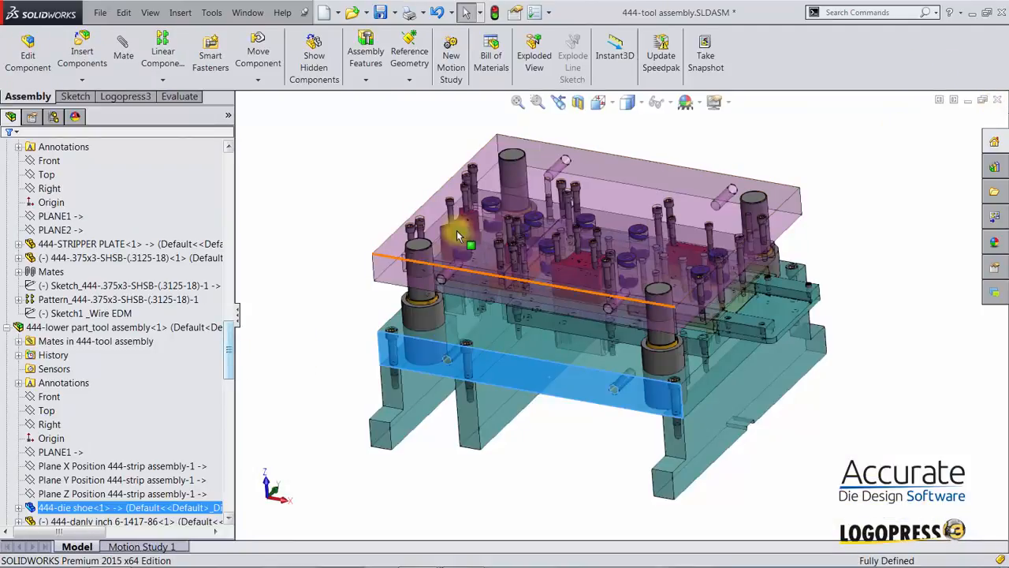
# Open the punch shoe's drawing and add projected edge views below and to the right of the plan view
pyautogui.click(599, 190)
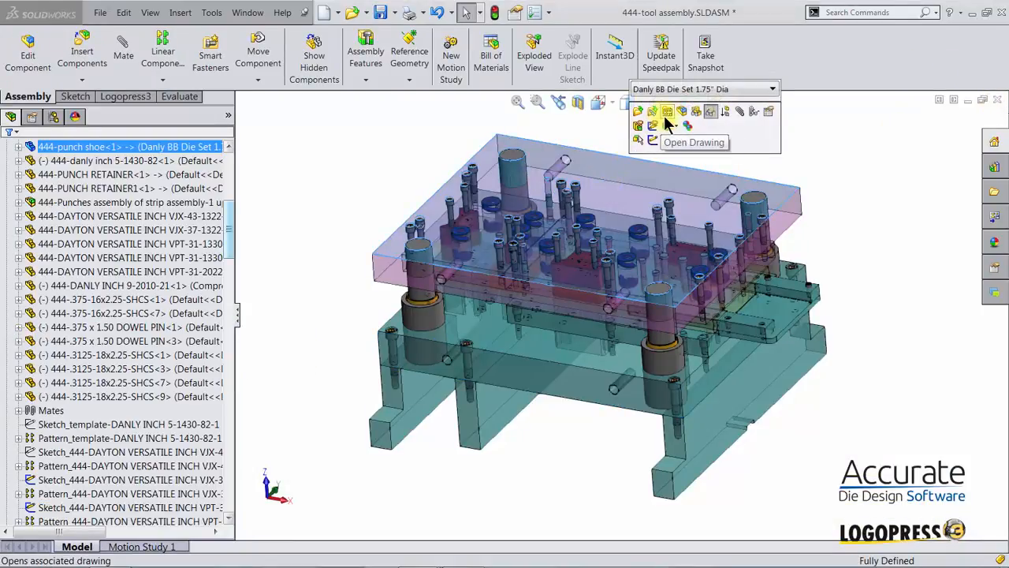
pyautogui.click(665, 115)
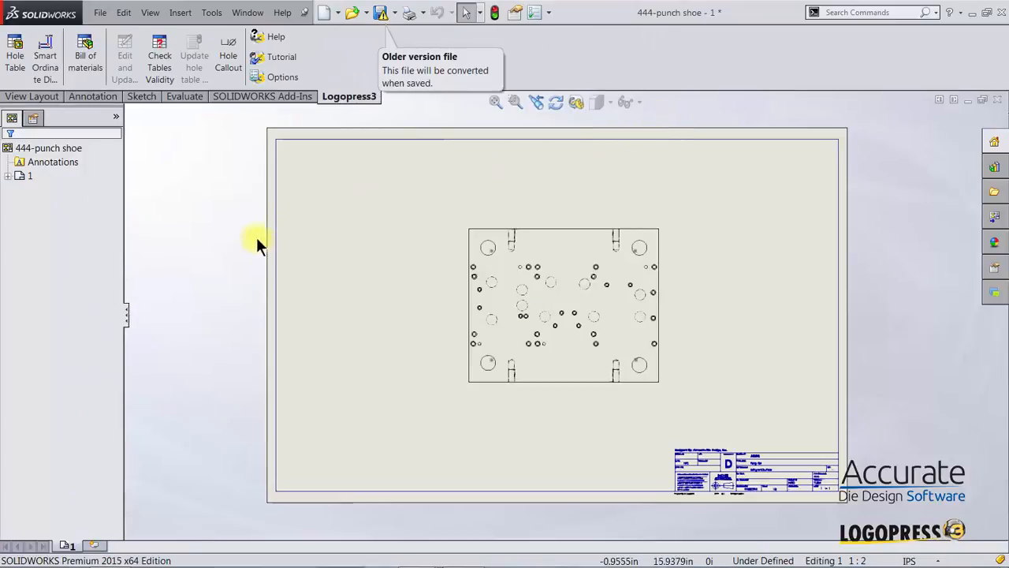
pyautogui.click(27, 95)
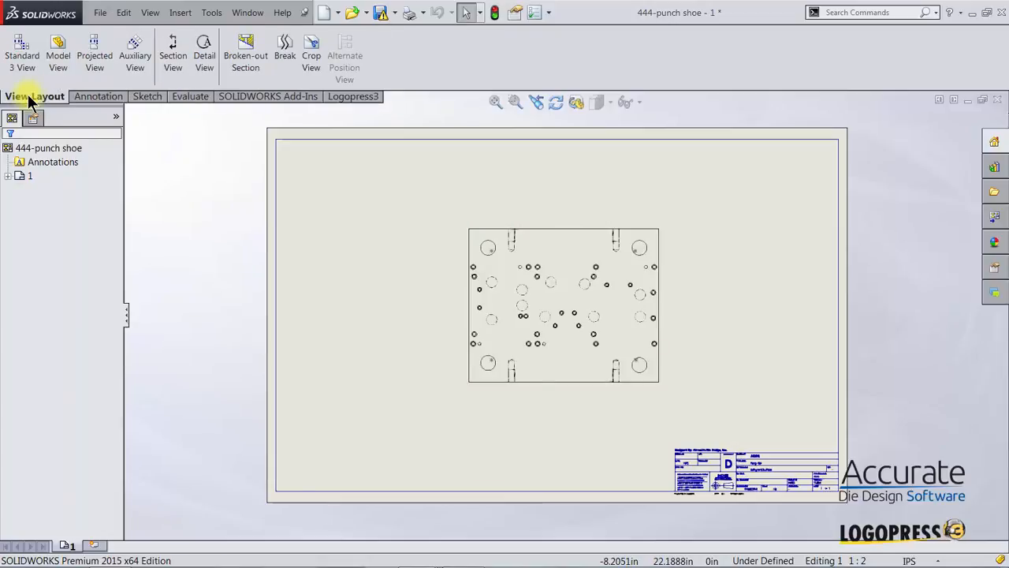
pyautogui.click(96, 59)
pyautogui.click(487, 384)
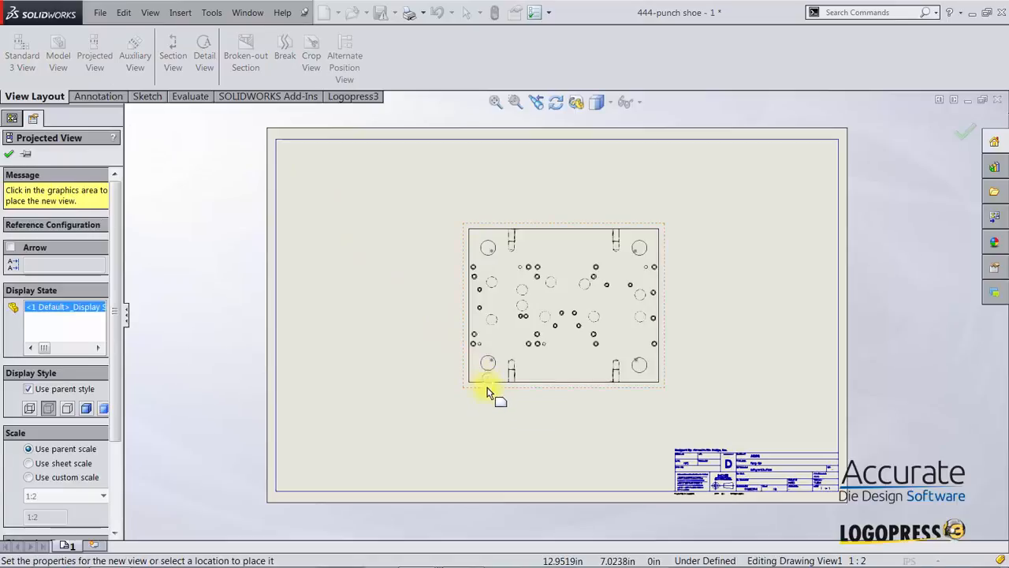
pyautogui.click(485, 426)
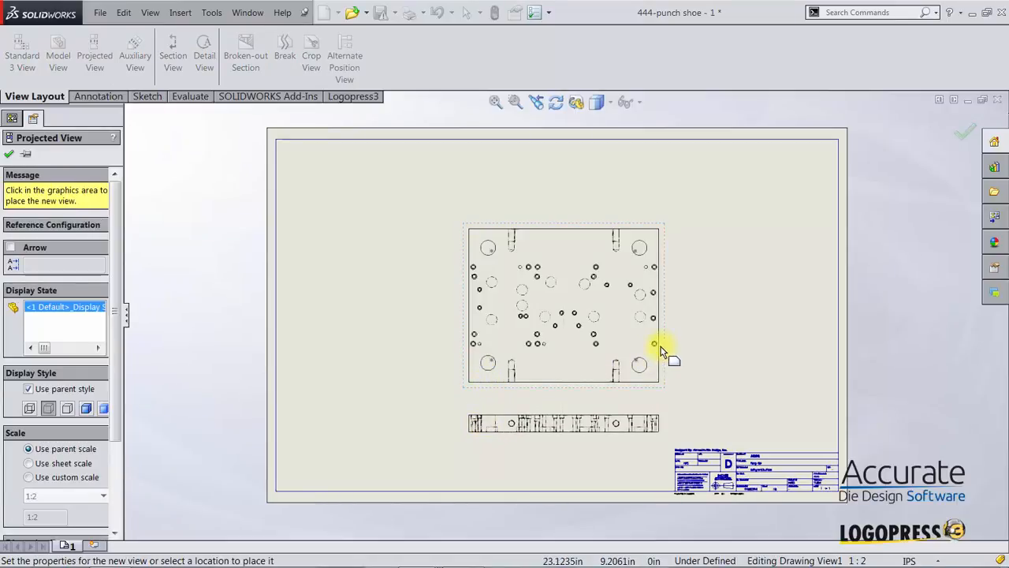
pyautogui.click(709, 351)
pyautogui.press('Escape')
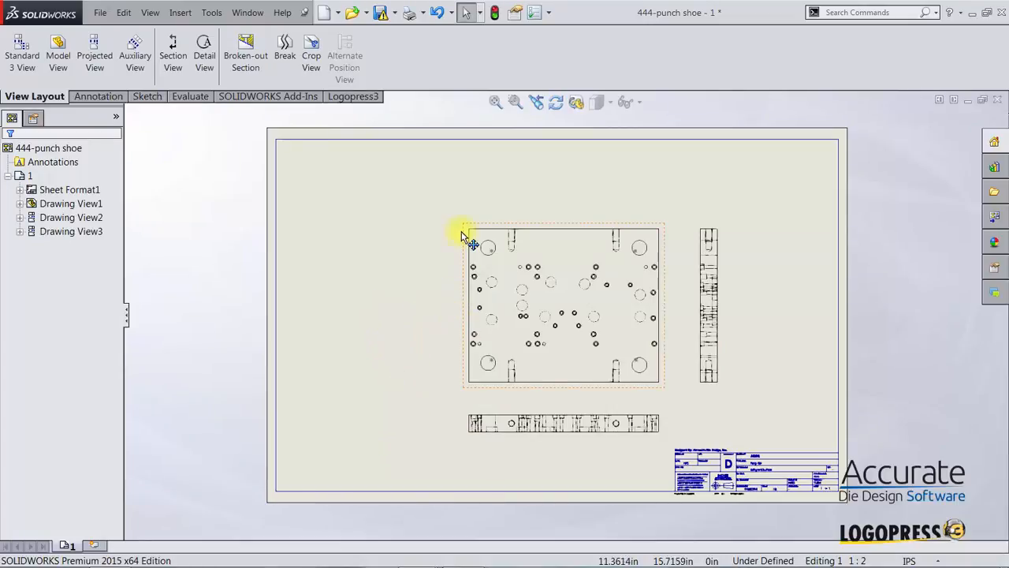
# Insert a compact Logopress3 hole table for the plan view, including far side holes, with four decimal places
pyautogui.press('s')
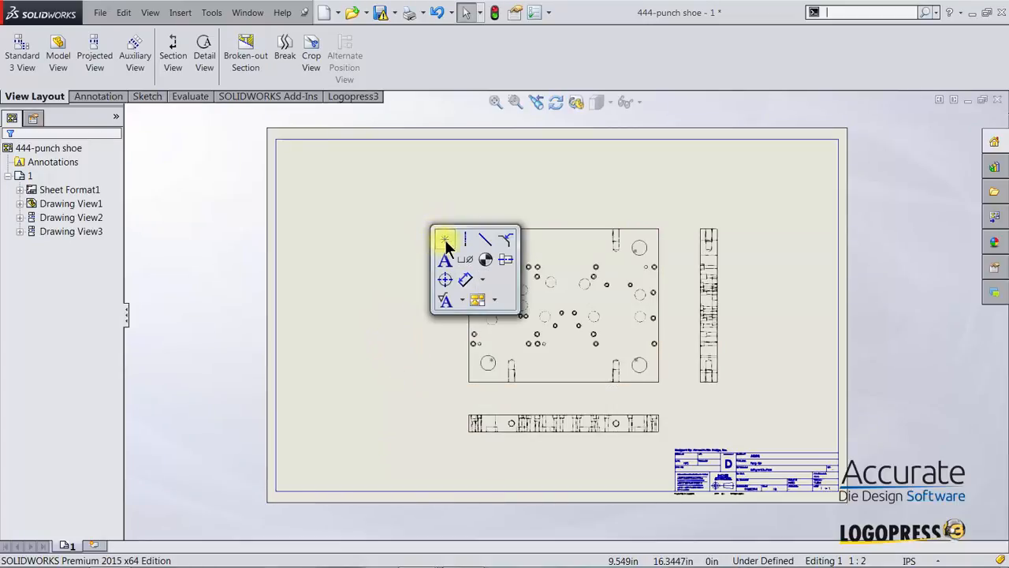
pyautogui.click(446, 242)
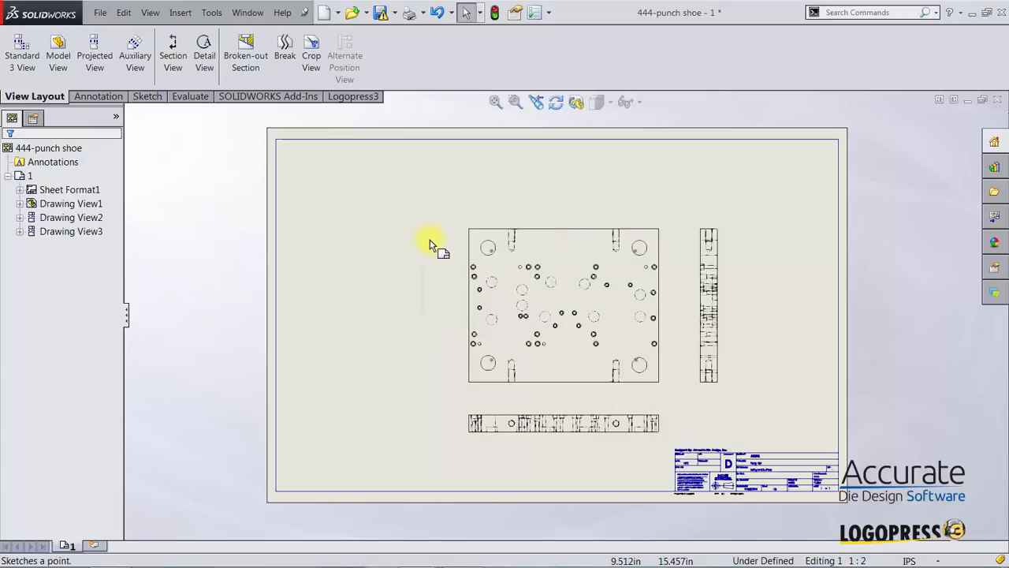
pyautogui.click(342, 96)
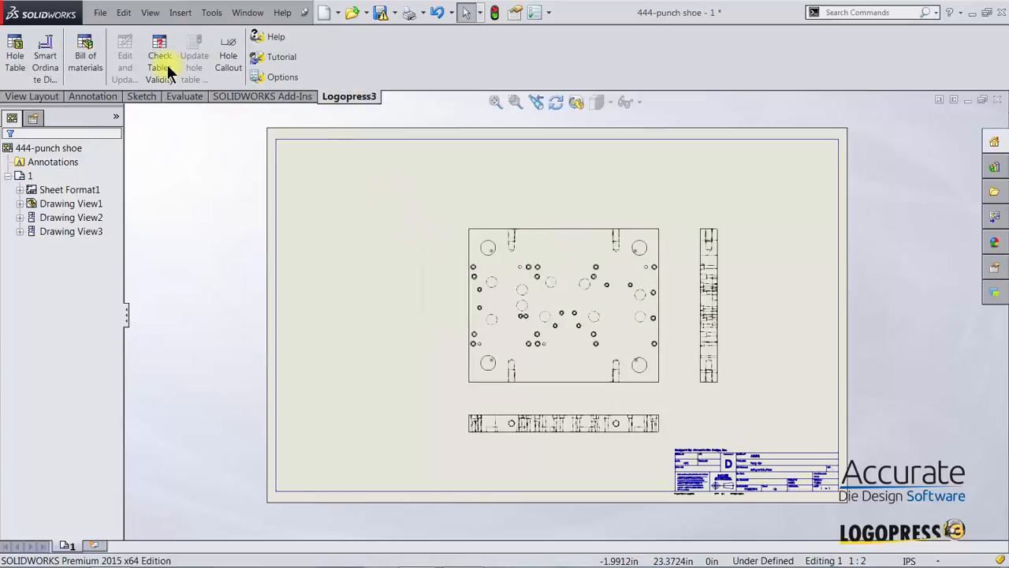
pyautogui.click(11, 55)
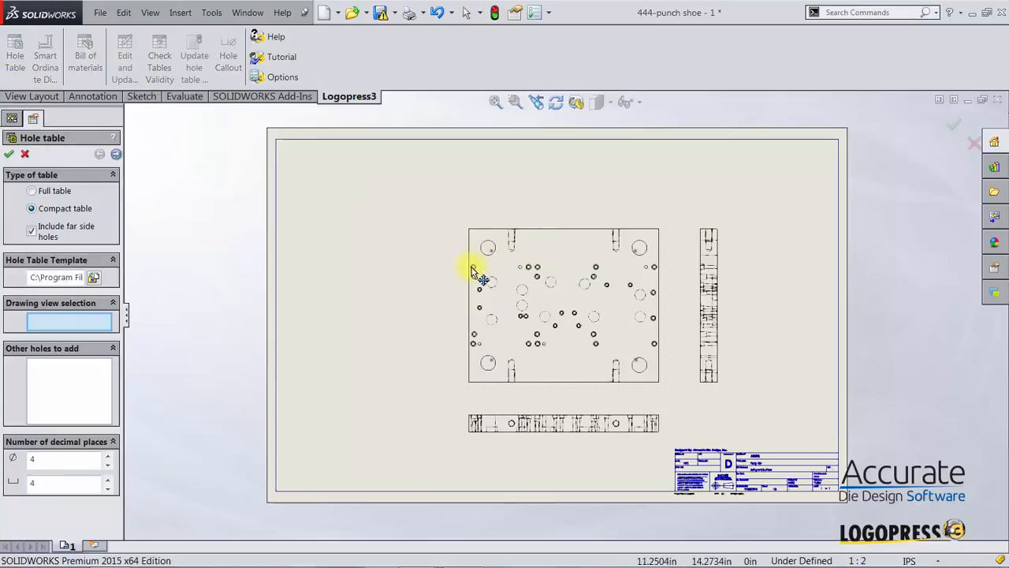
pyautogui.click(496, 277)
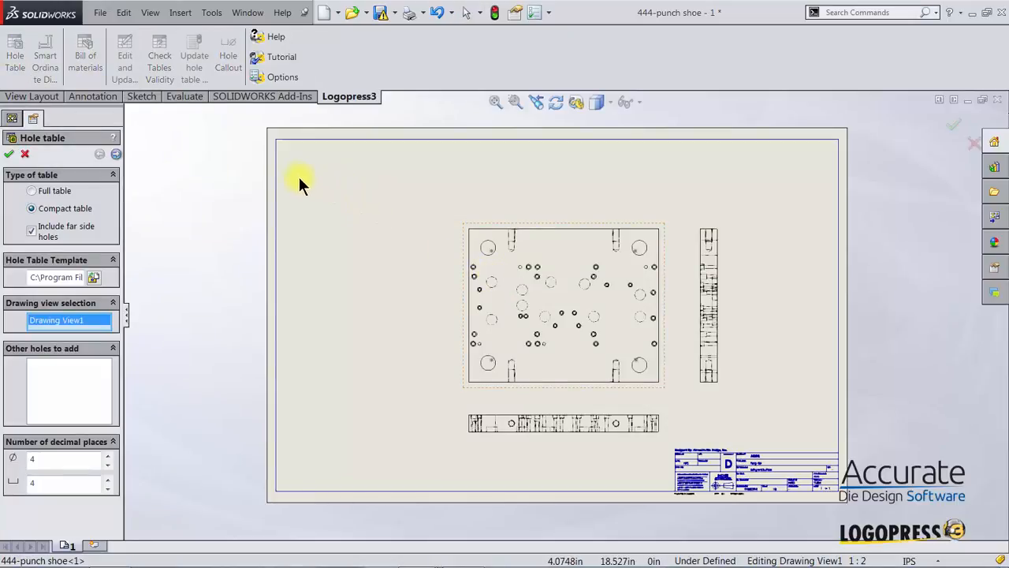
pyautogui.click(10, 155)
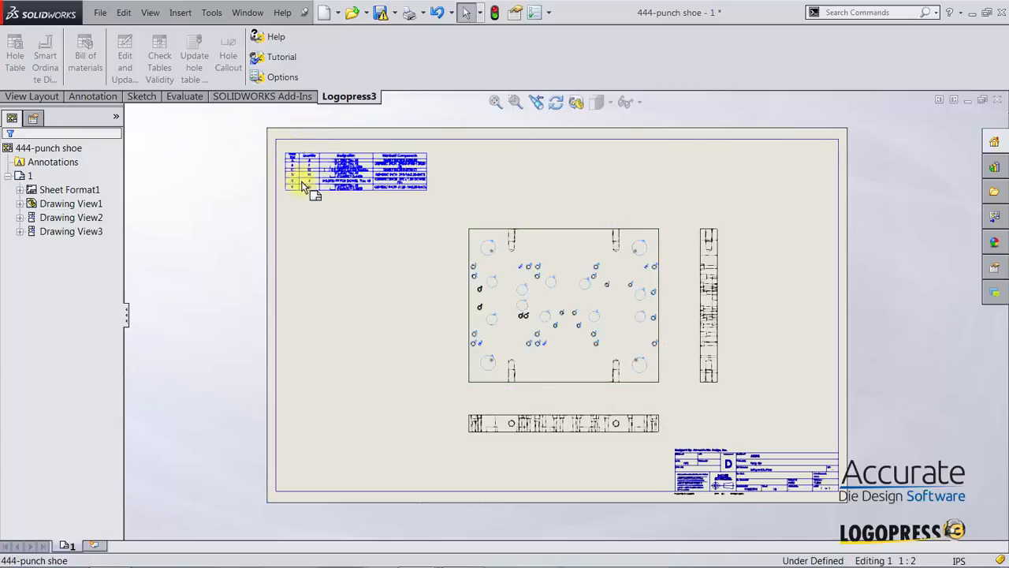
# Align the hole table with the upper-left corner of the sheet border and enlarge it to increase its row heights
pyautogui.press('z')
pyautogui.moveTo(249, 124); pyautogui.dragTo(448, 225)
pyautogui.press('Escape')
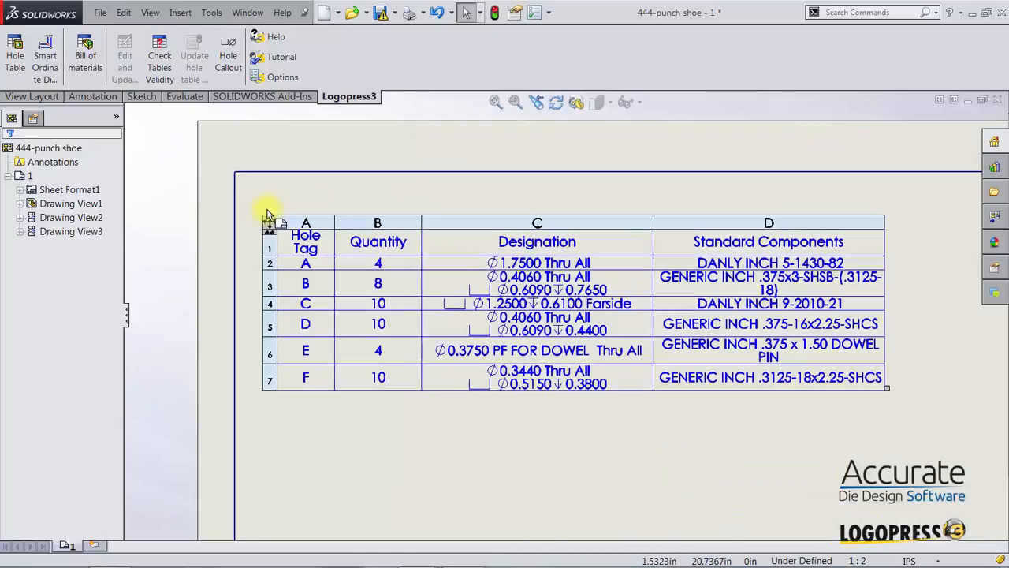
pyautogui.moveTo(268, 222); pyautogui.dragTo(236, 174)
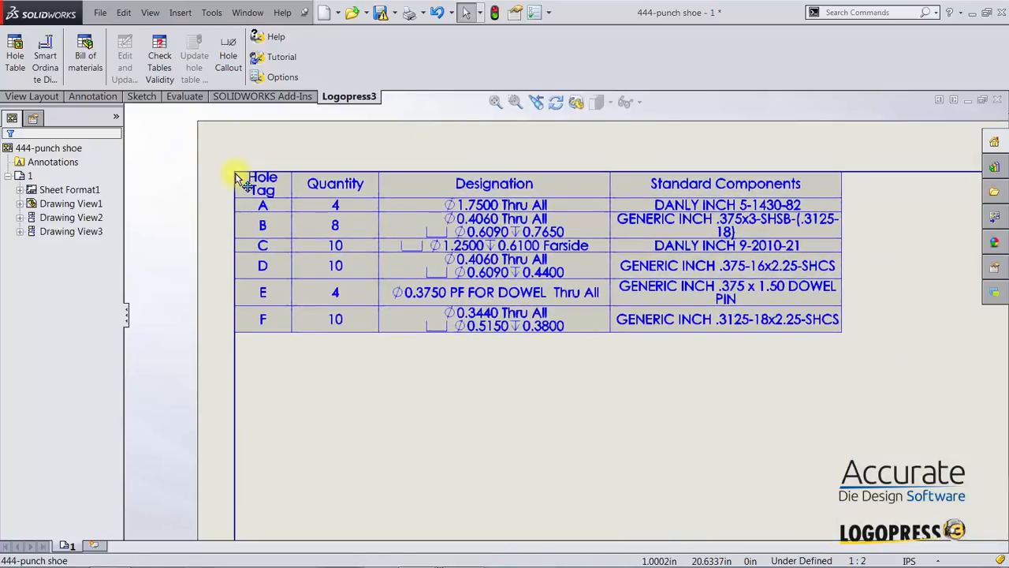
pyautogui.scroll(2, 813, 365)
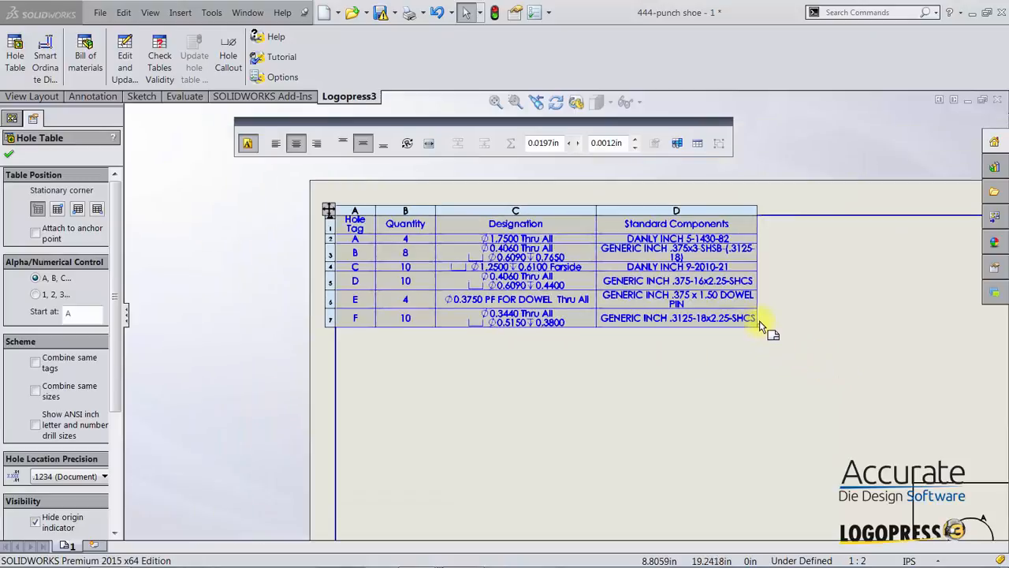
pyautogui.moveTo(754, 323); pyautogui.dragTo(765, 434)
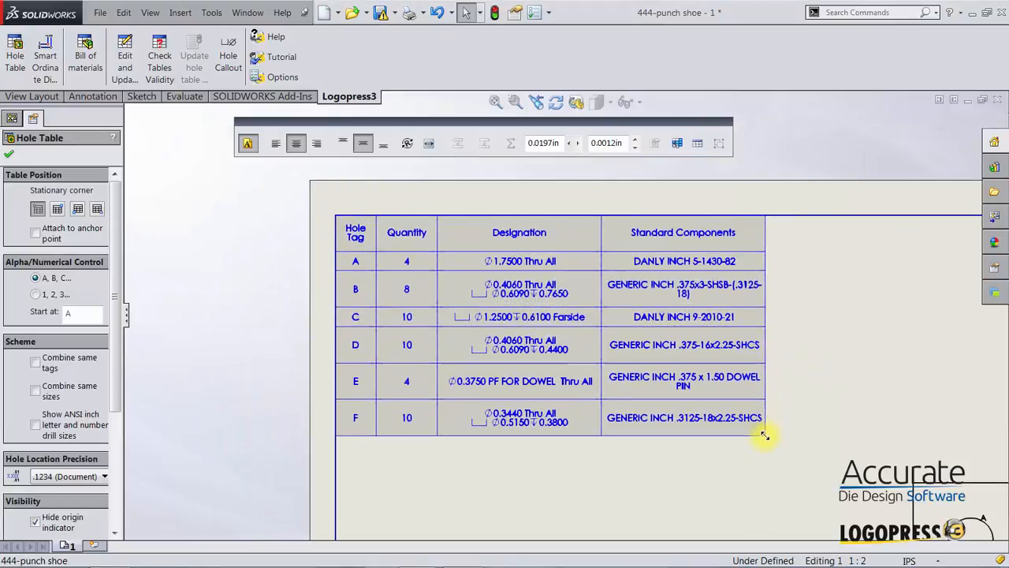
pyautogui.click(832, 402)
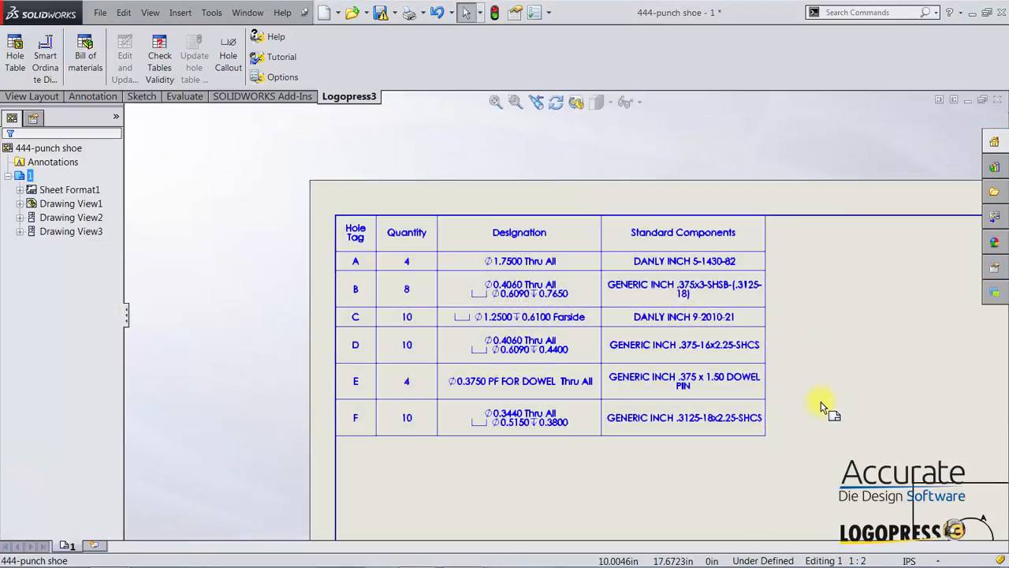
# Add Logopress3 ordinate dimensions around the plan view from its upper-left corner, including the plate's right and bottom edges
pyautogui.scroll(2, 840, 419)
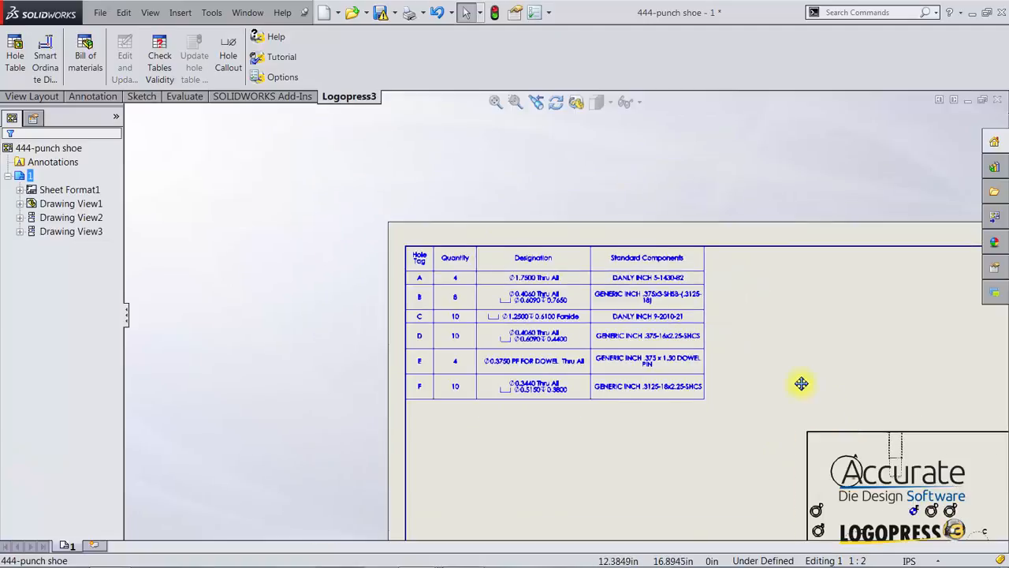
pyautogui.moveTo(800, 383); pyautogui.dragTo(374, 110, button='middle')
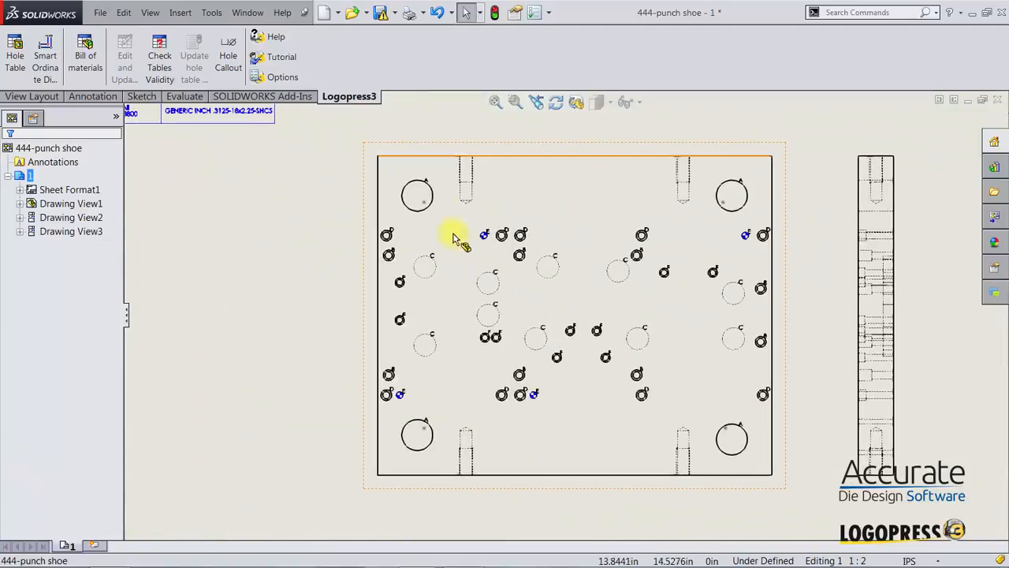
pyautogui.click(36, 69)
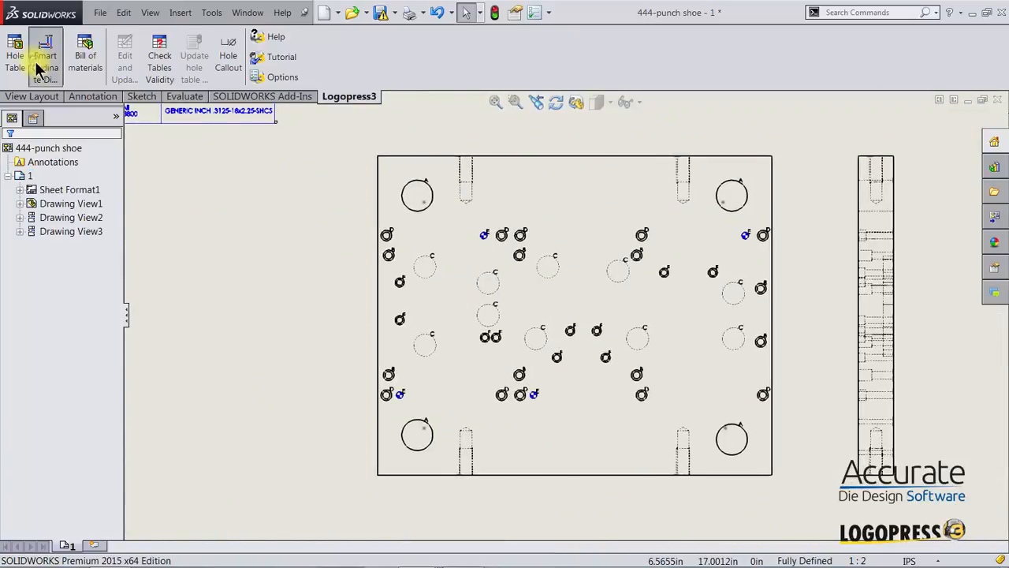
pyautogui.click(378, 157)
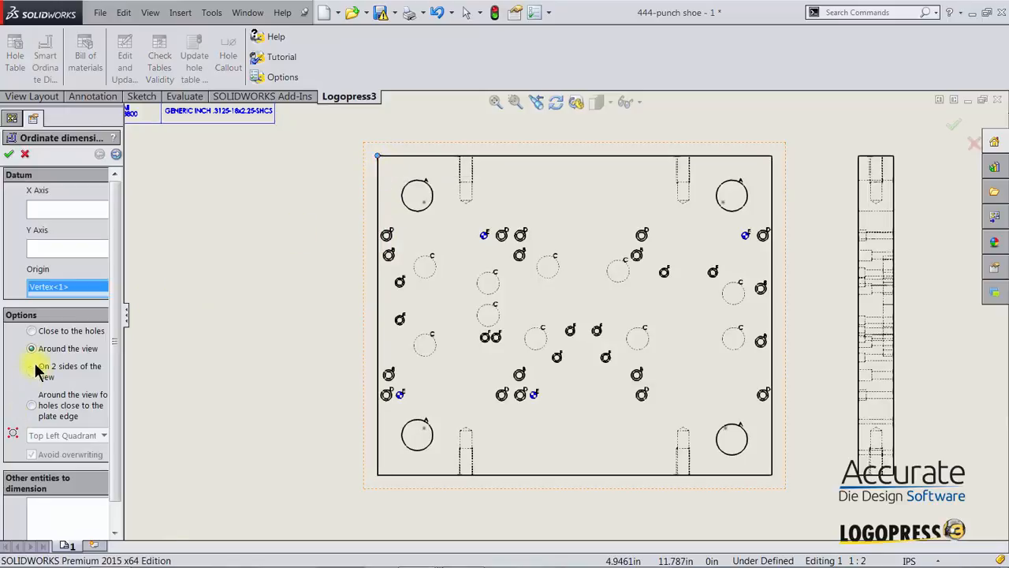
pyautogui.click(62, 517)
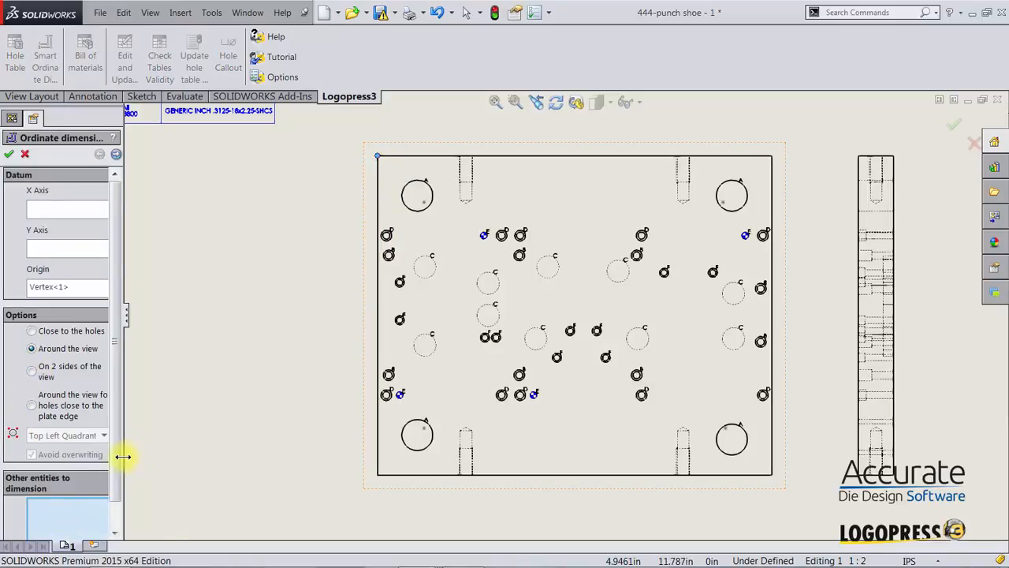
pyautogui.moveTo(123, 456); pyautogui.dragTo(191, 455)
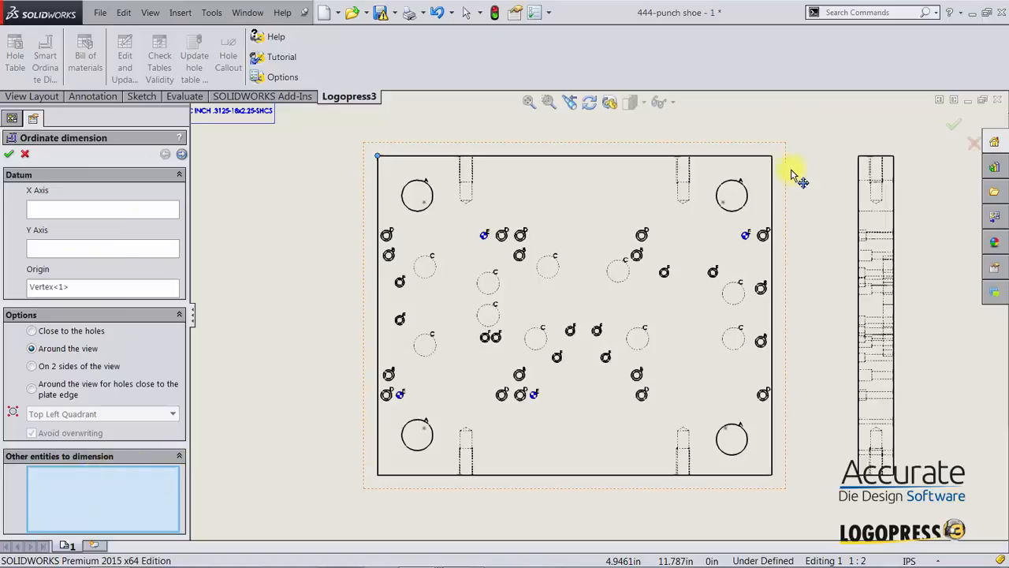
pyautogui.click(771, 164)
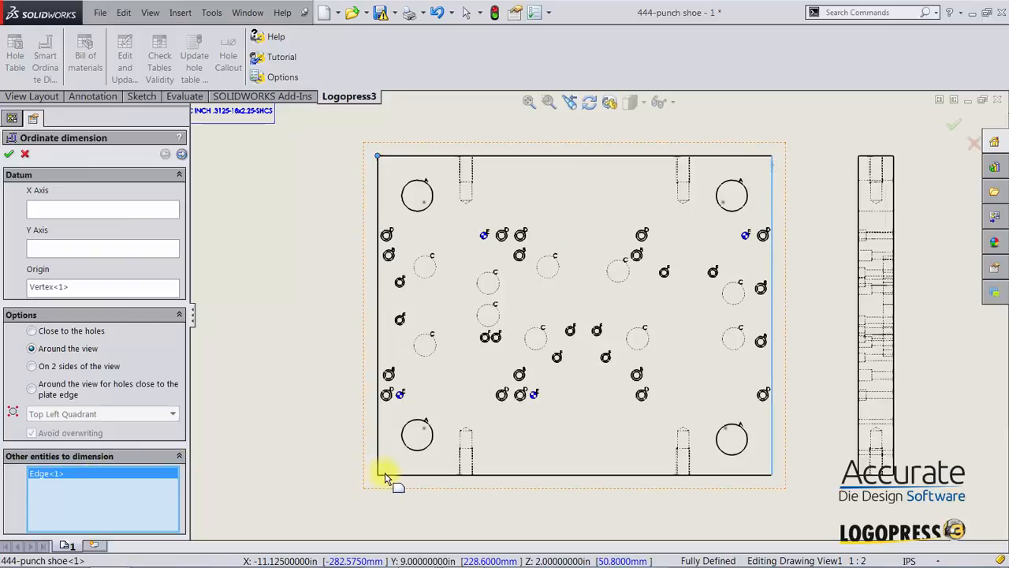
pyautogui.click(386, 475)
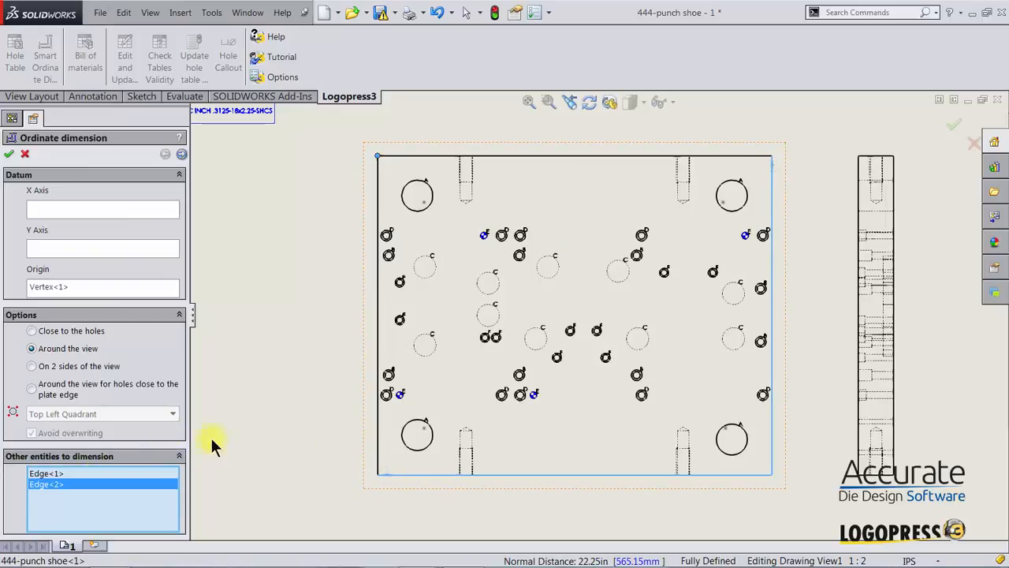
pyautogui.click(8, 155)
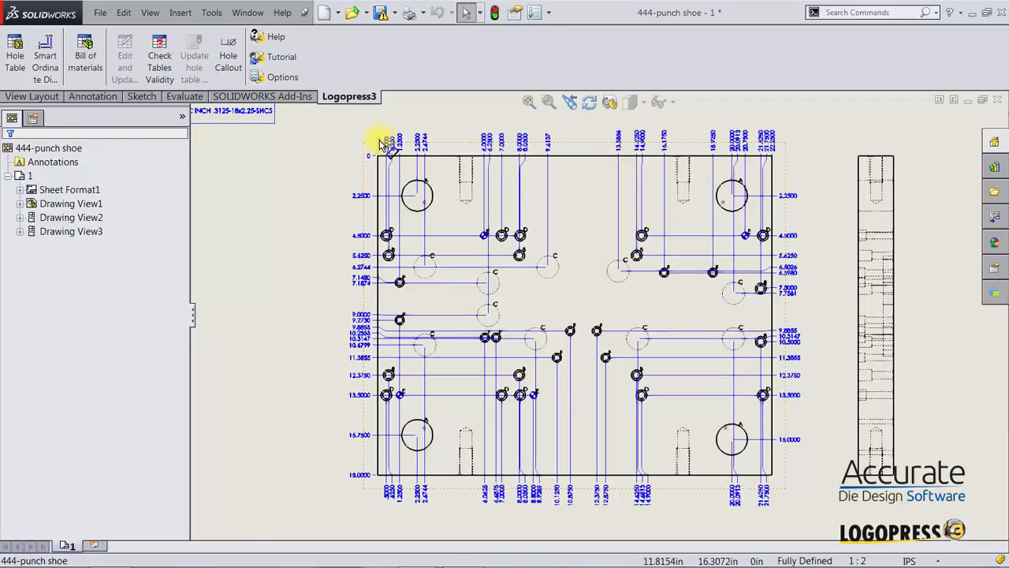
pyautogui.click(327, 142)
pyautogui.scroll(1, 349, 534)
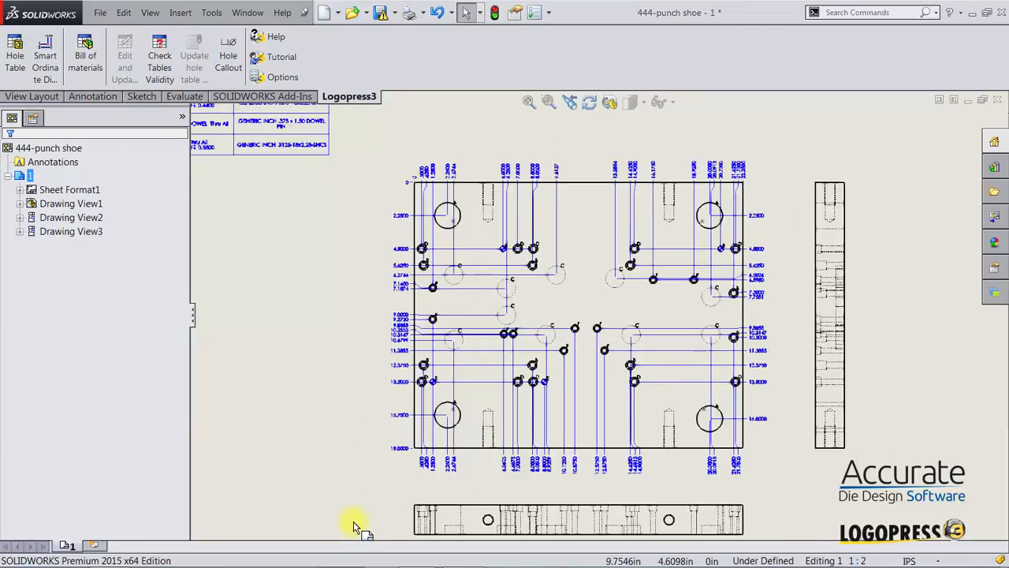
pyautogui.scroll(1, 355, 523)
pyautogui.scroll(-3, 465, 489)
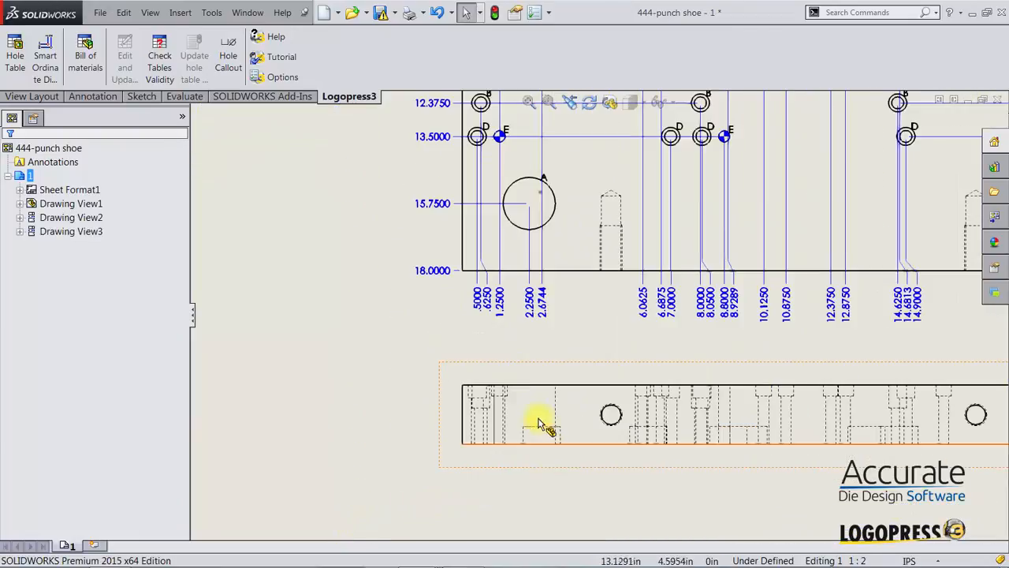
pyautogui.press('s')
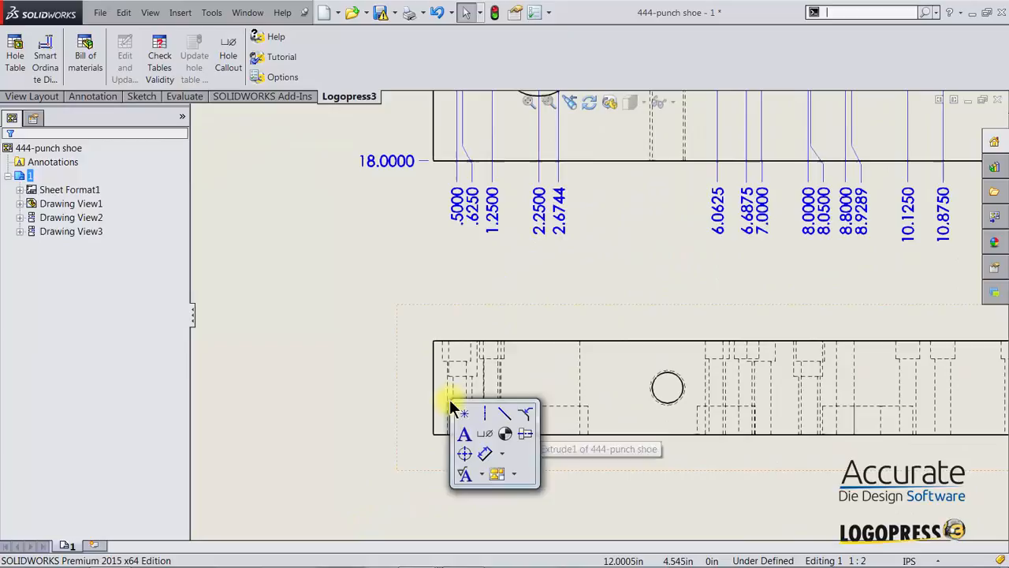
pyautogui.click(480, 473)
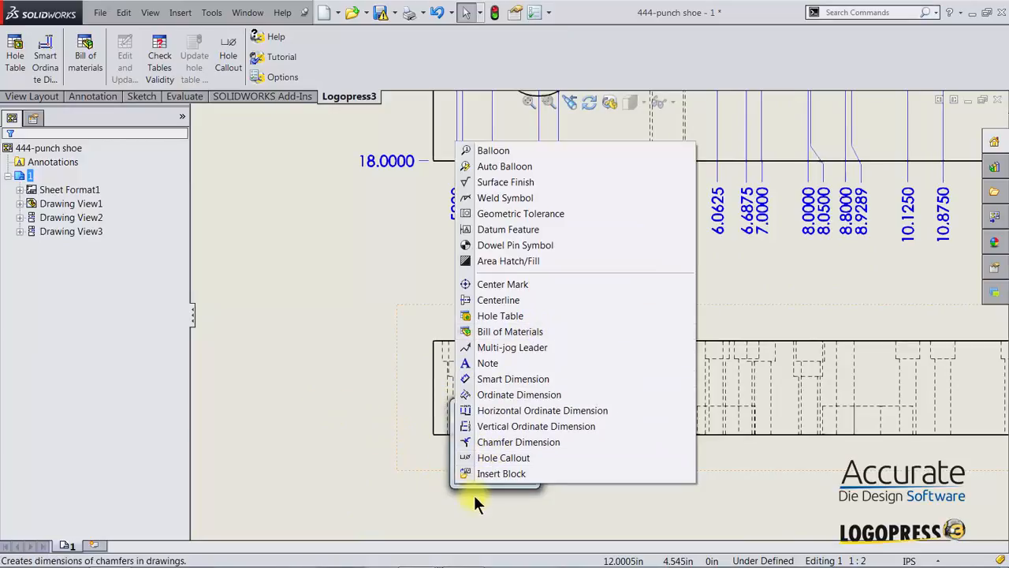
pyautogui.click(412, 482)
# Add vertical ordinate dimensions to the edge view below the plan, from its upper edge to the side hole's centre and the lower edge
pyautogui.click(446, 473)
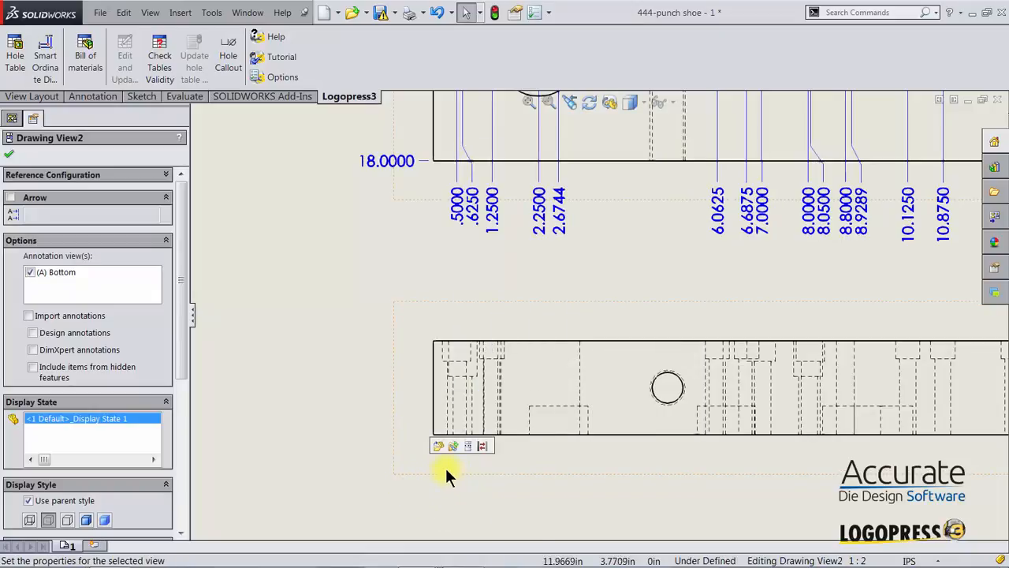
pyautogui.press('s')
pyautogui.moveTo(481, 517)
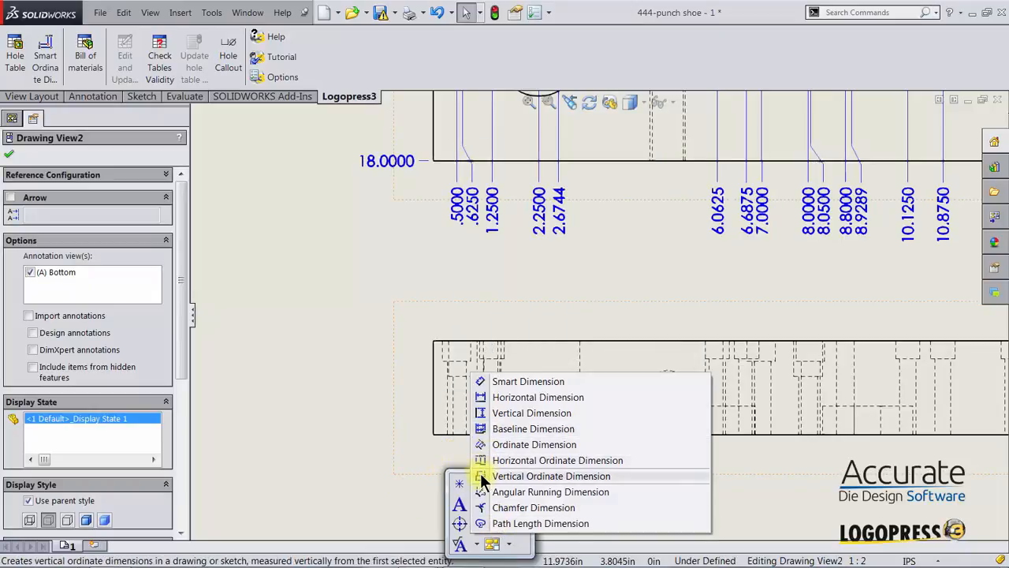
pyautogui.click(505, 476)
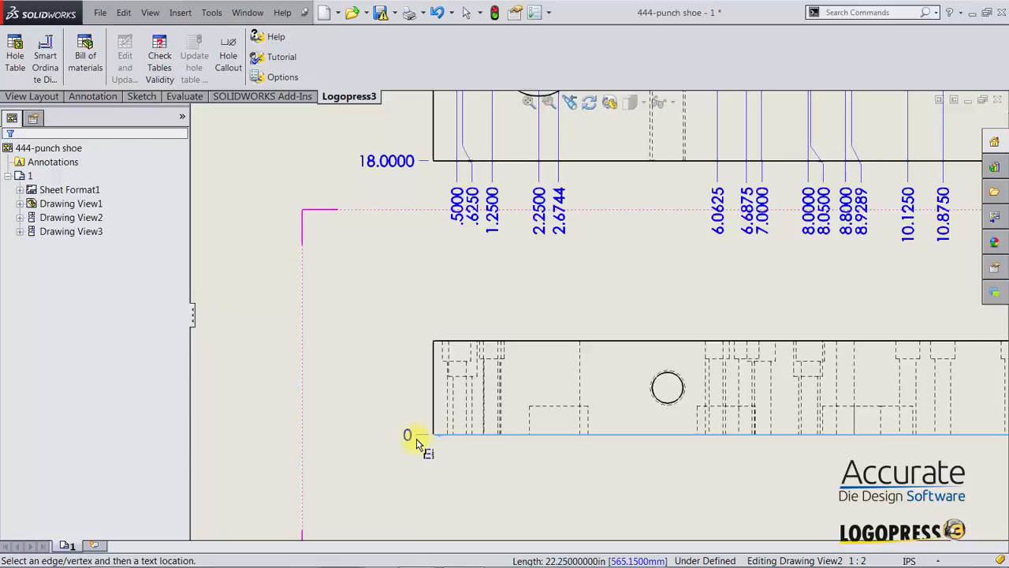
pyautogui.press('Escape')
pyautogui.press('s')
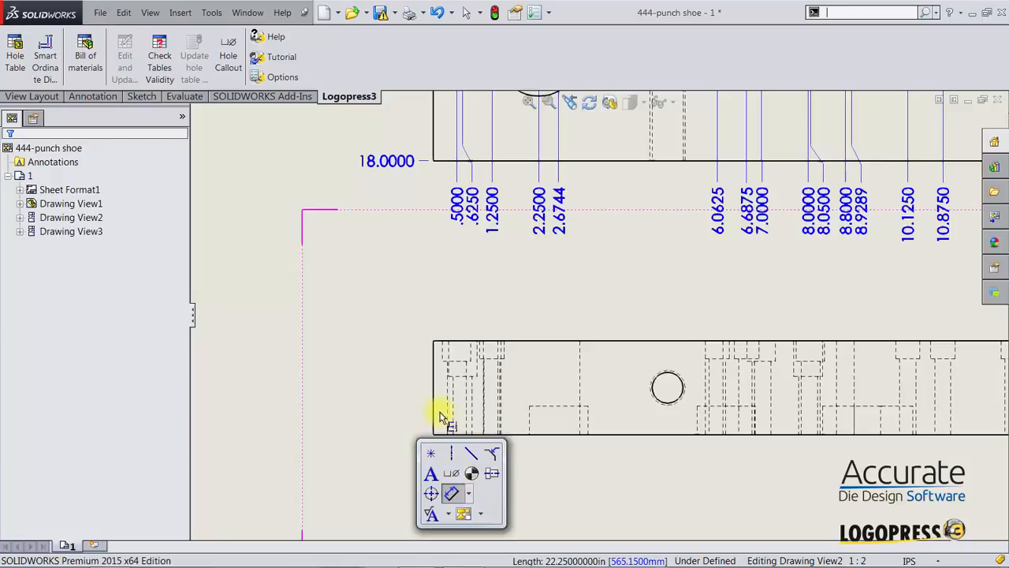
pyautogui.click(460, 341)
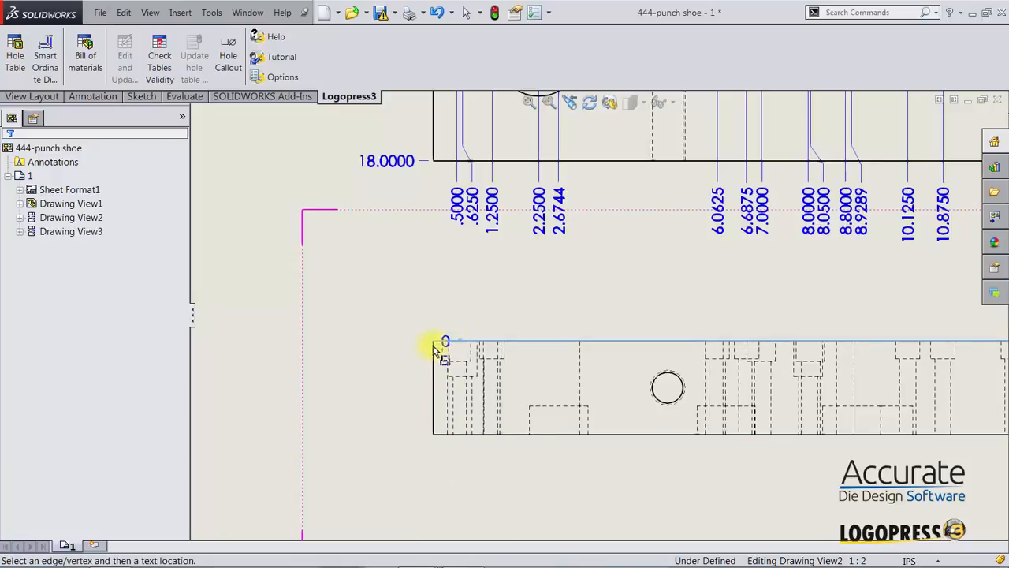
pyautogui.click(395, 359)
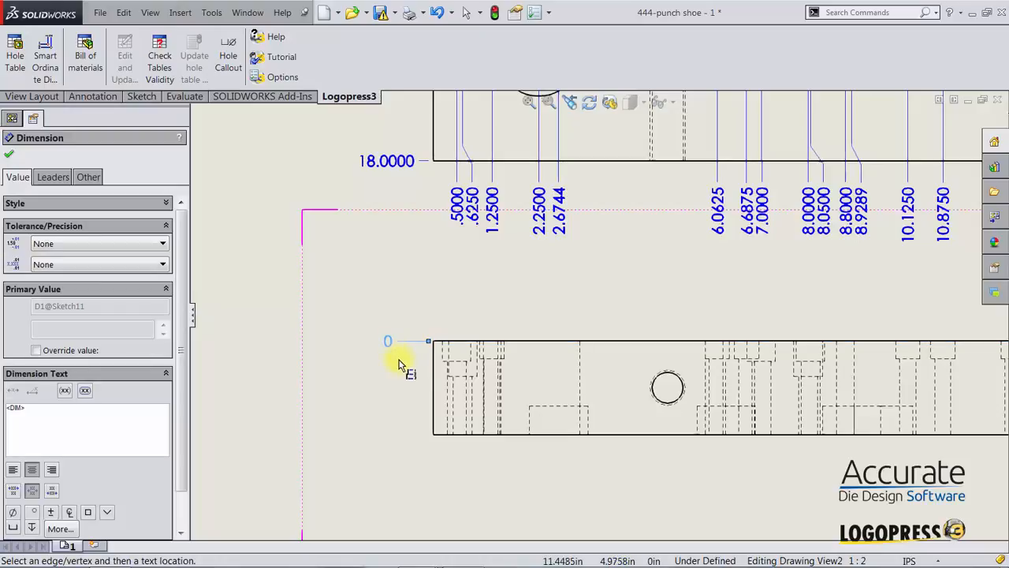
pyautogui.click(655, 391)
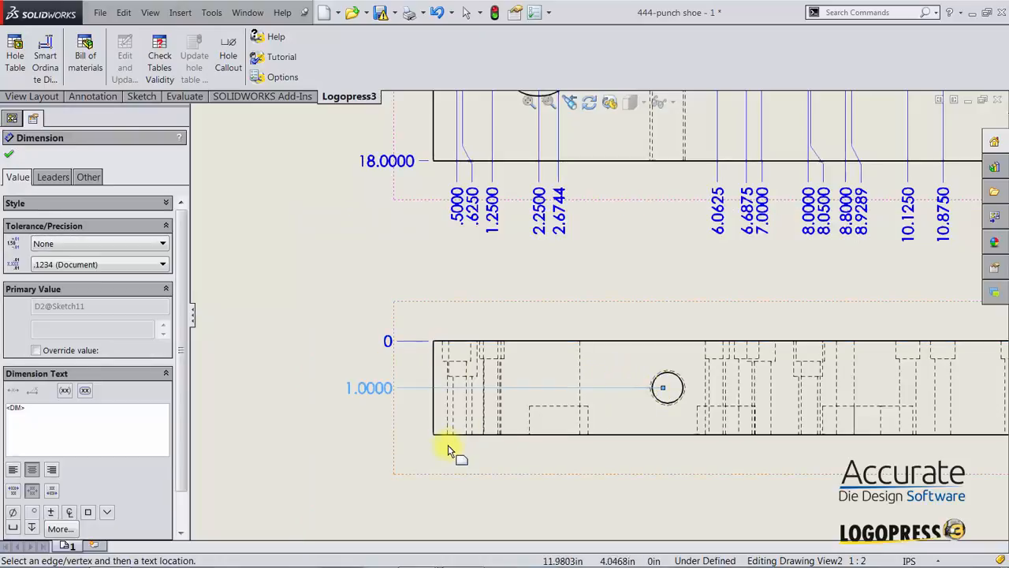
pyautogui.click(437, 434)
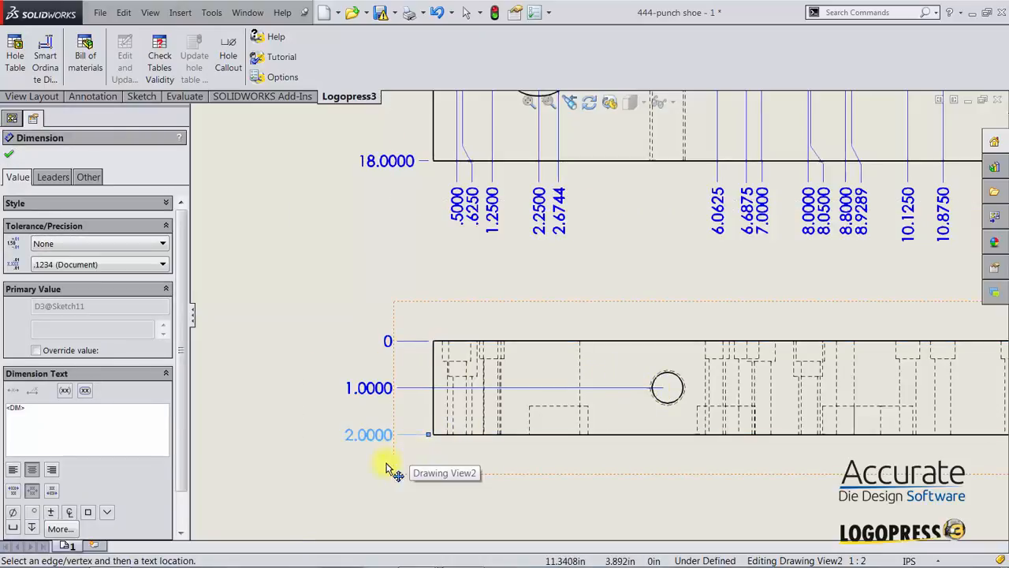
pyautogui.press('Escape')
pyautogui.press('s')
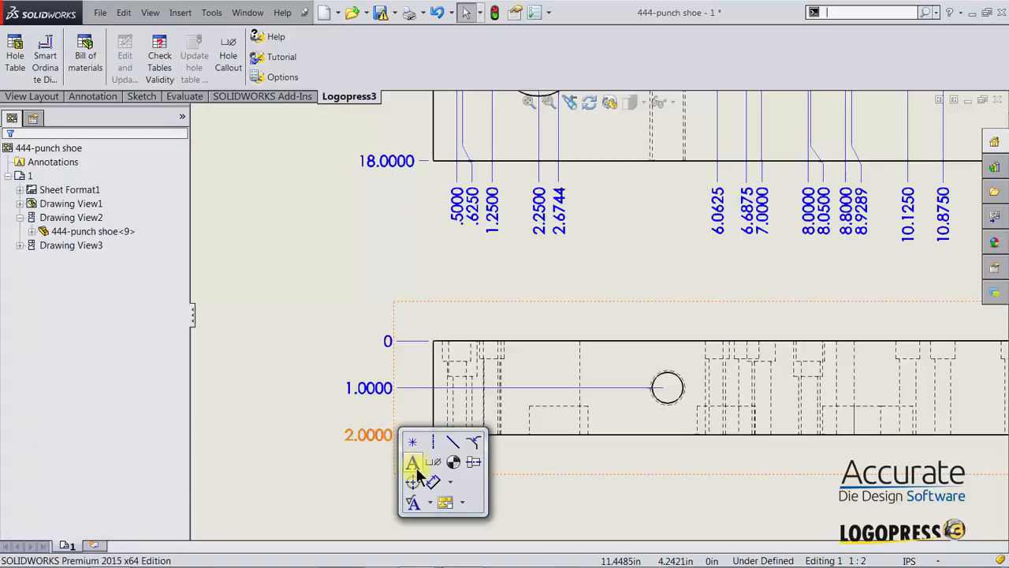
pyautogui.click(451, 484)
pyautogui.click(449, 483)
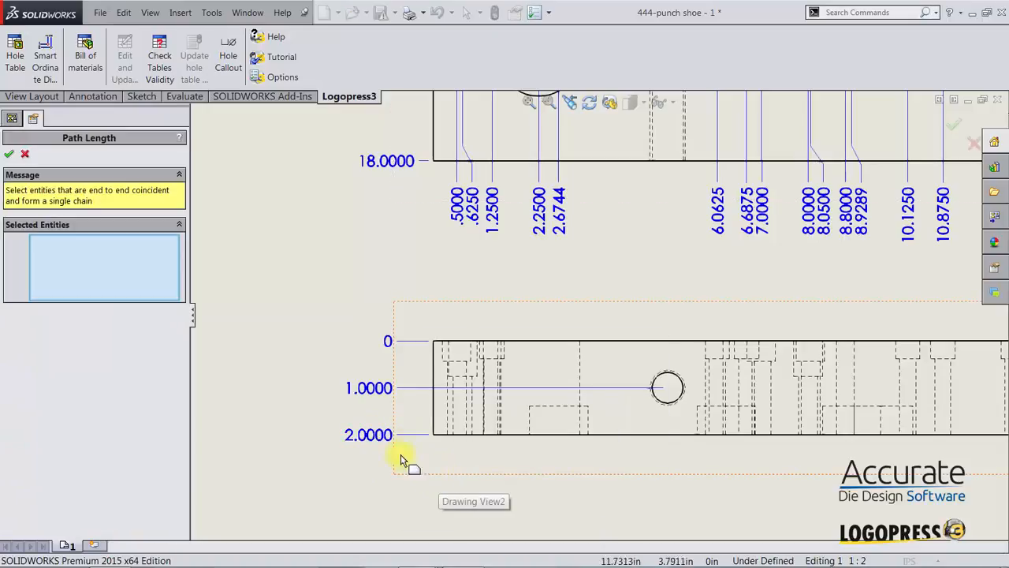
# Add horizontal ordinate dimensions from the lower edge view's left end to both side holes, and move the view farther below the plan view
pyautogui.press('s')
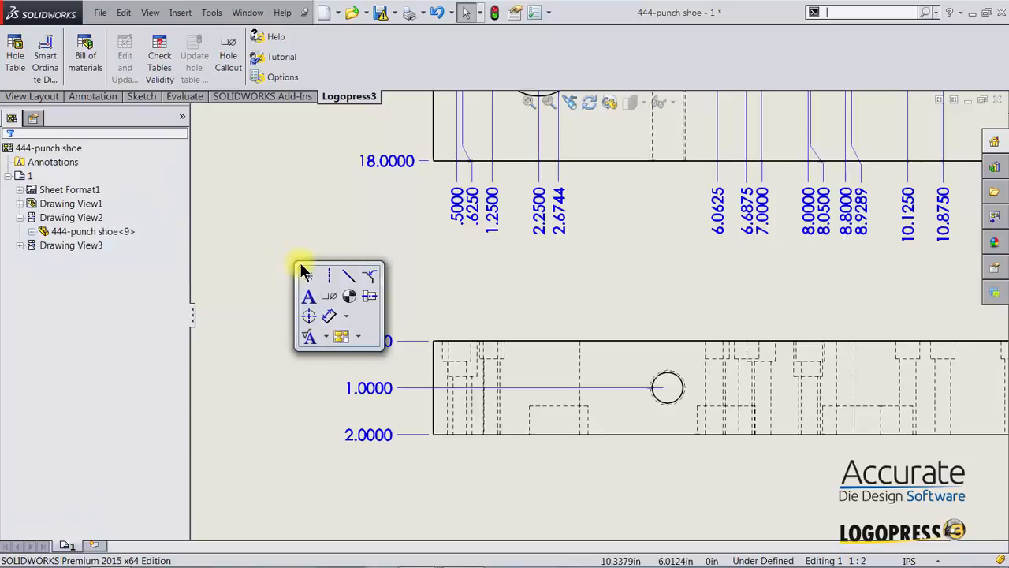
pyautogui.click(343, 316)
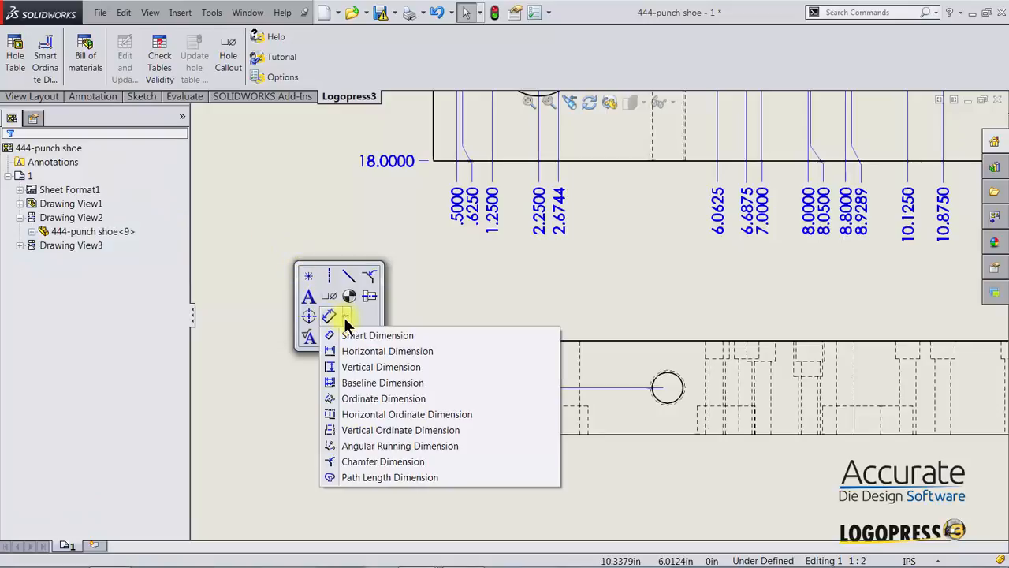
pyautogui.click(339, 414)
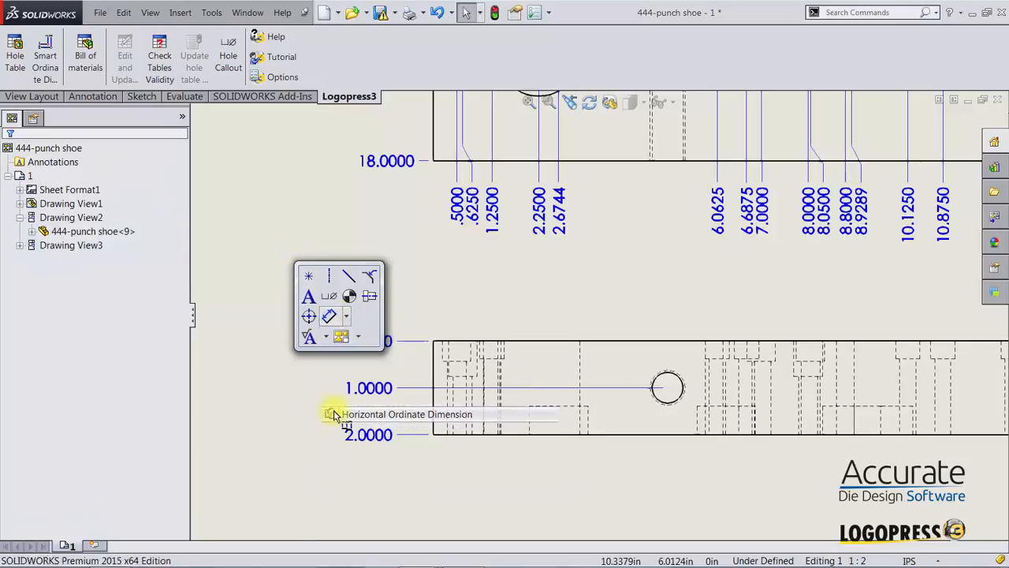
pyautogui.click(435, 345)
pyautogui.click(438, 306)
pyautogui.click(680, 386)
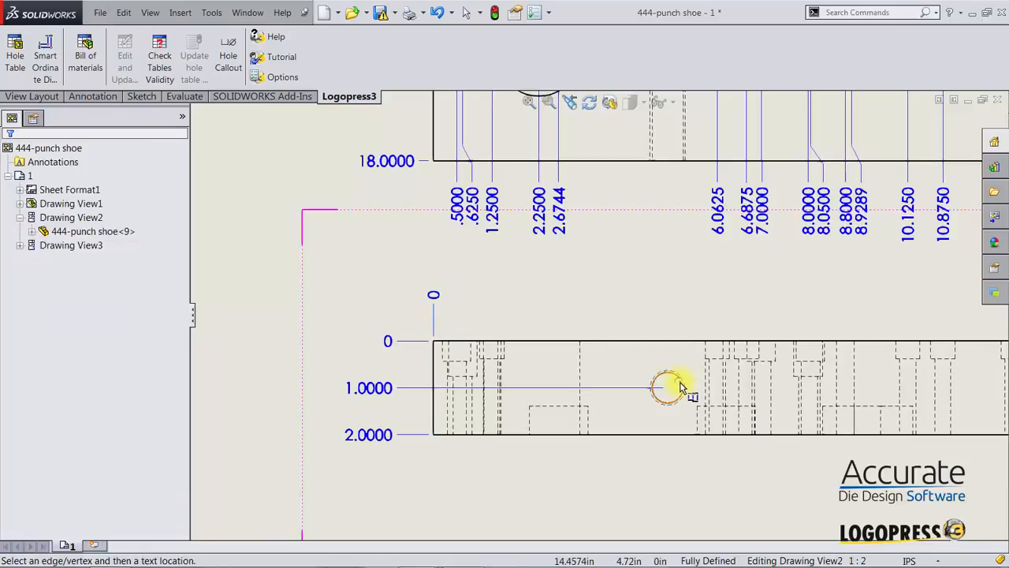
pyautogui.scroll(3, 693, 387)
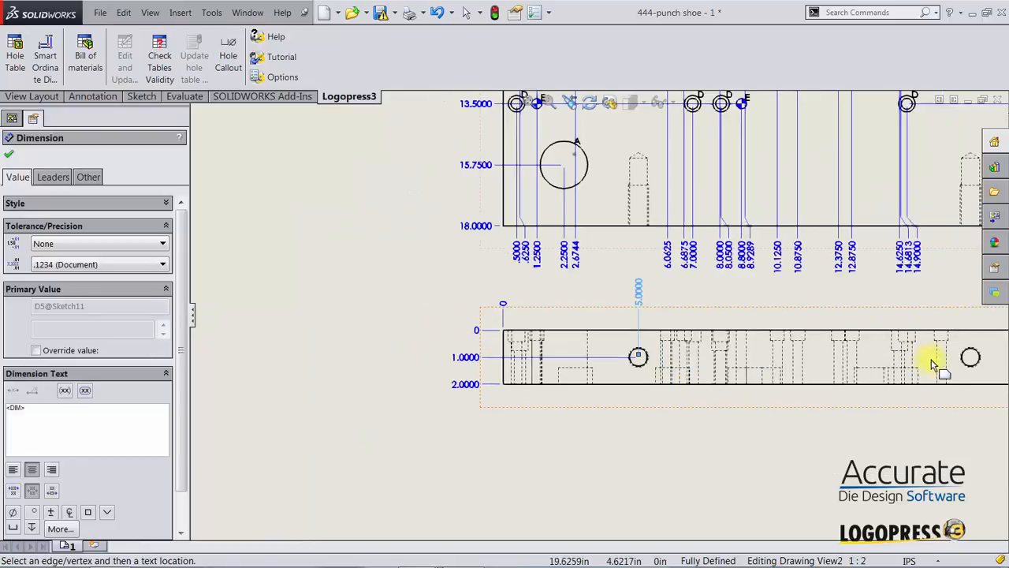
pyautogui.click(961, 371)
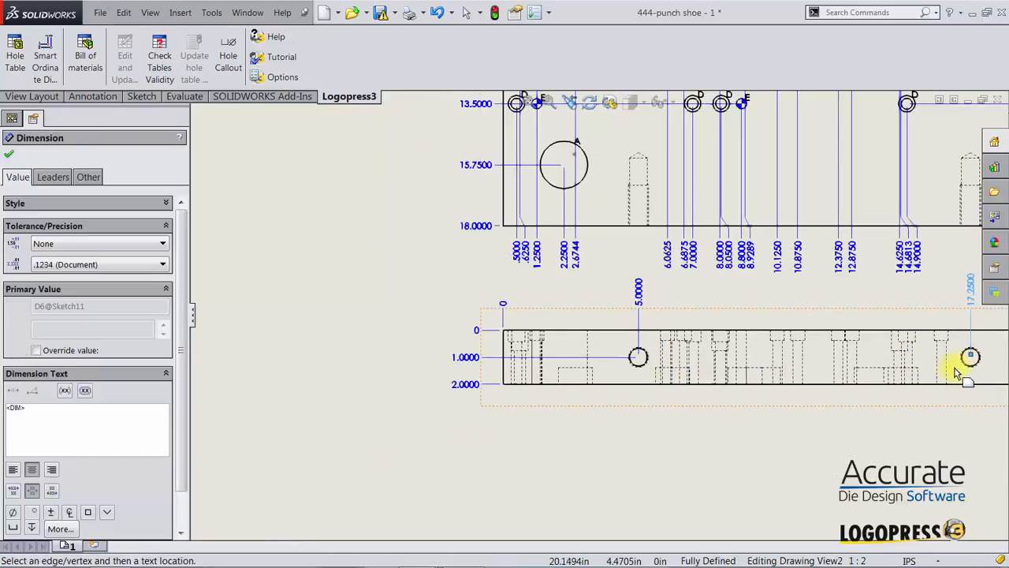
pyautogui.press('Escape')
pyautogui.moveTo(766, 410); pyautogui.dragTo(768, 458)
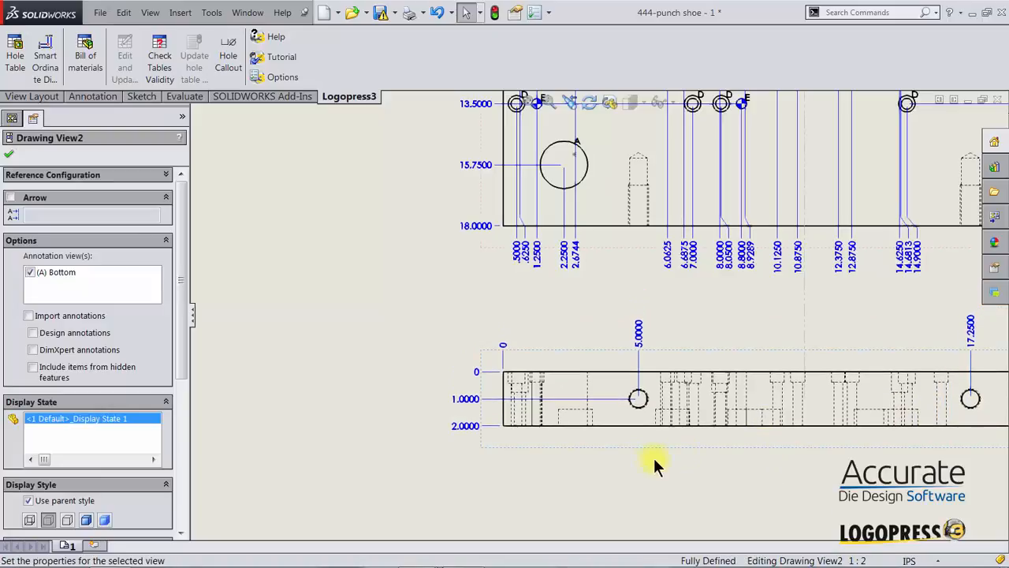
pyautogui.click(640, 464)
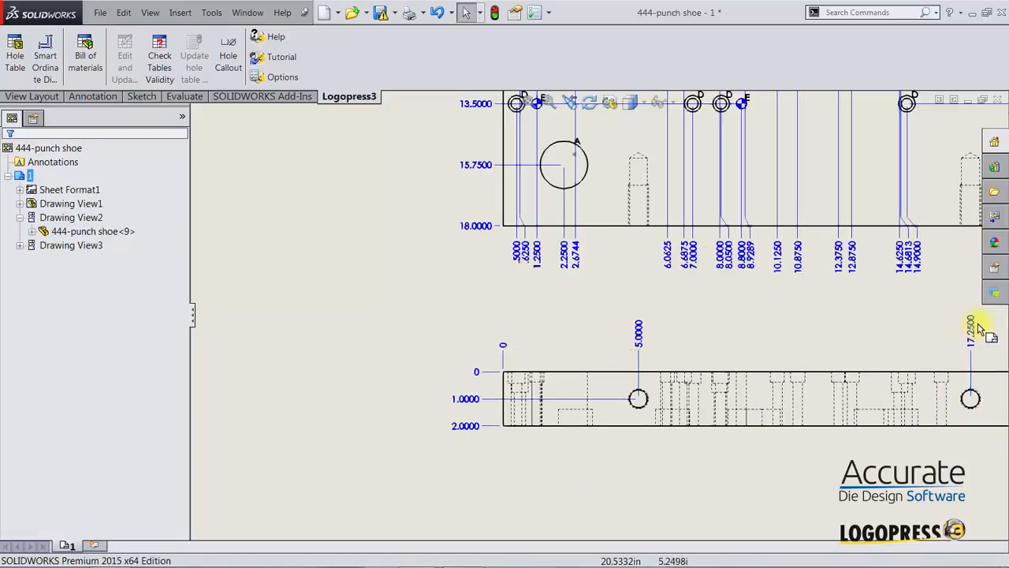
# Set the nonzero horizontal and vertical ordinate dimensions of the lower edge view to three-decimal precision (.123)
pyautogui.moveTo(982, 320); pyautogui.dragTo(613, 341)
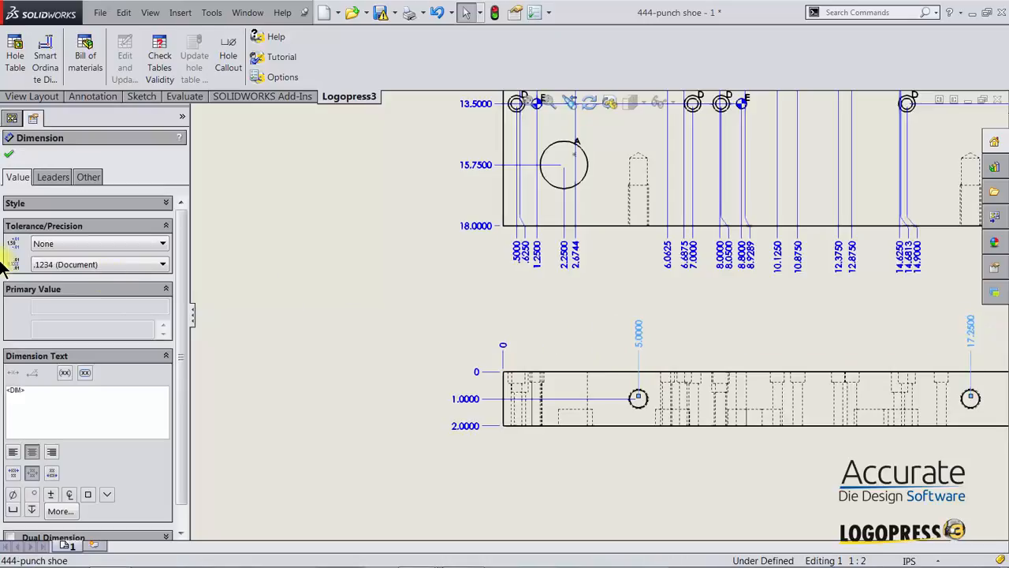
pyautogui.click(52, 264)
pyautogui.click(50, 305)
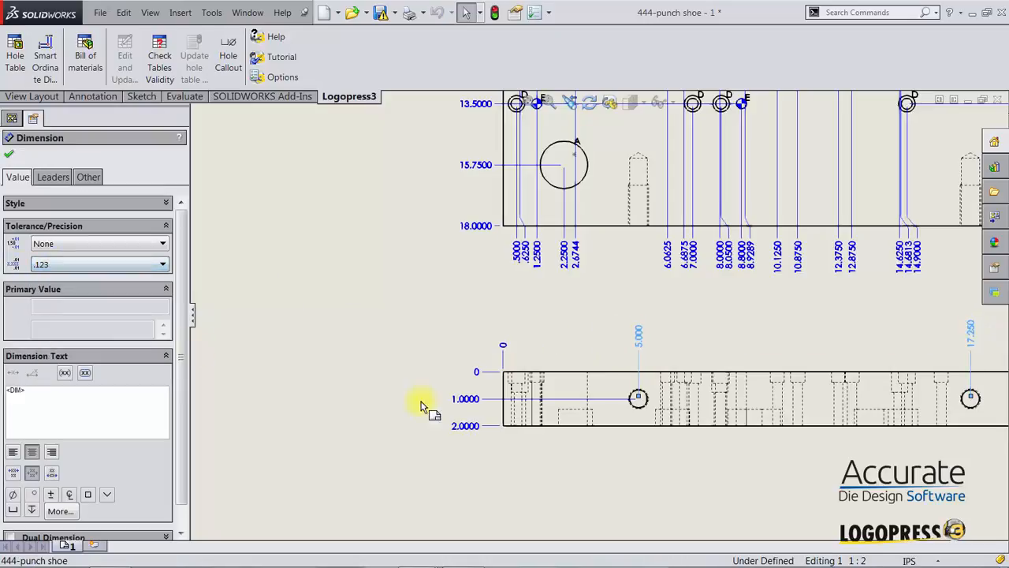
pyautogui.moveTo(478, 469); pyautogui.dragTo(428, 387)
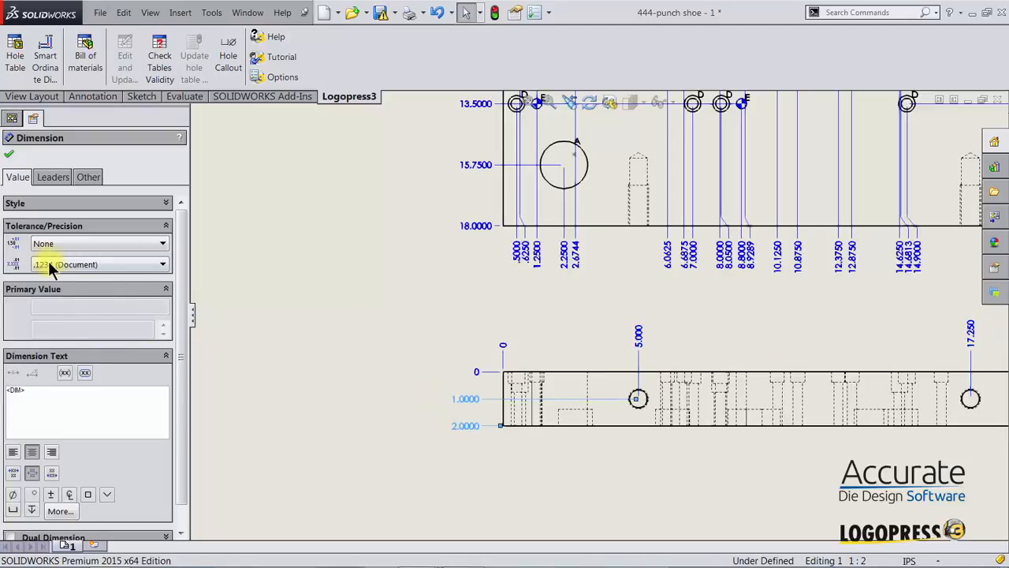
pyautogui.click(53, 264)
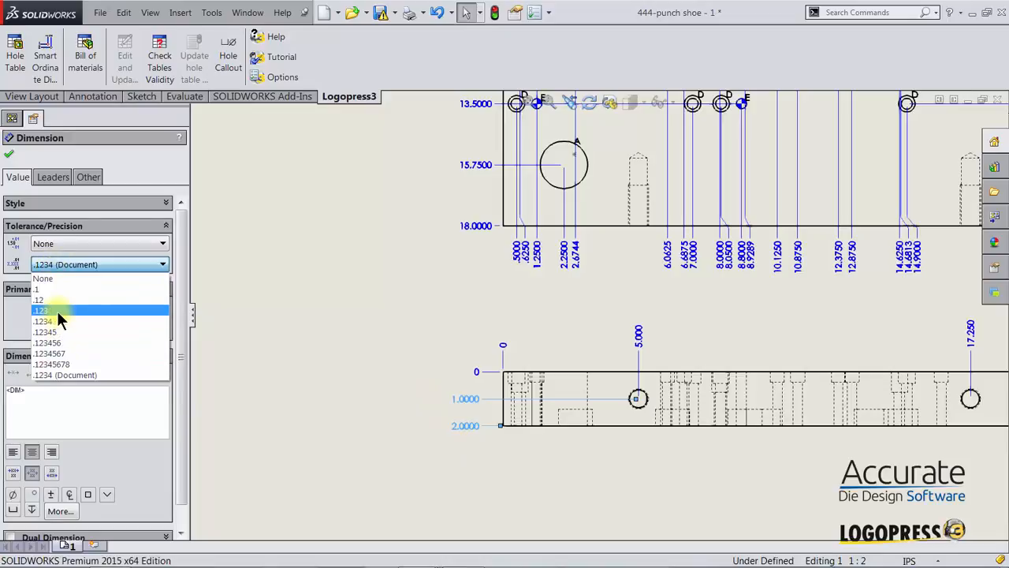
pyautogui.click(57, 309)
pyautogui.click(315, 292)
# Add a hole callout to the left tapped side hole and place its text below the lower edge view
pyautogui.scroll(3, 311, 309)
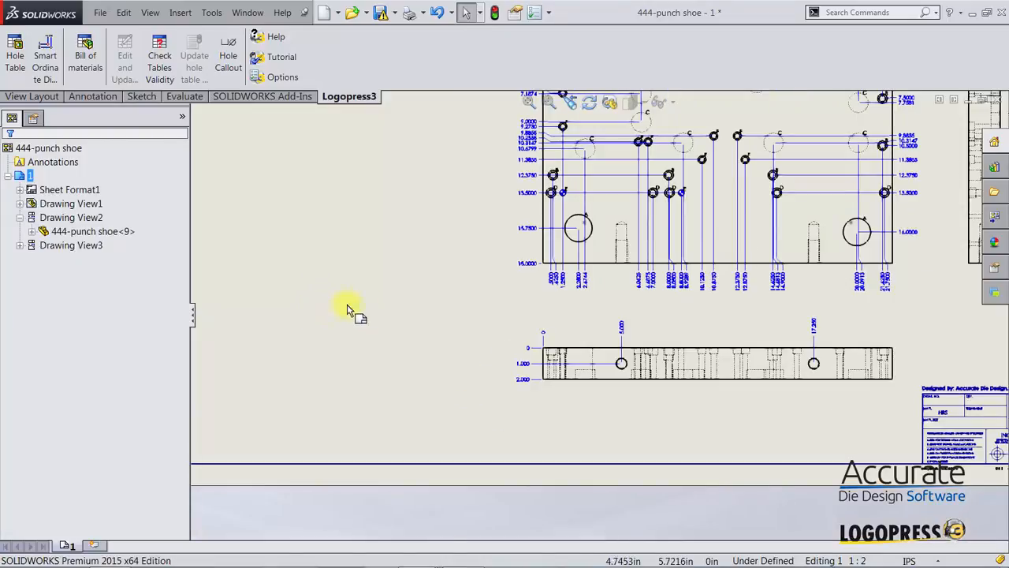
pyautogui.scroll(-4, 671, 374)
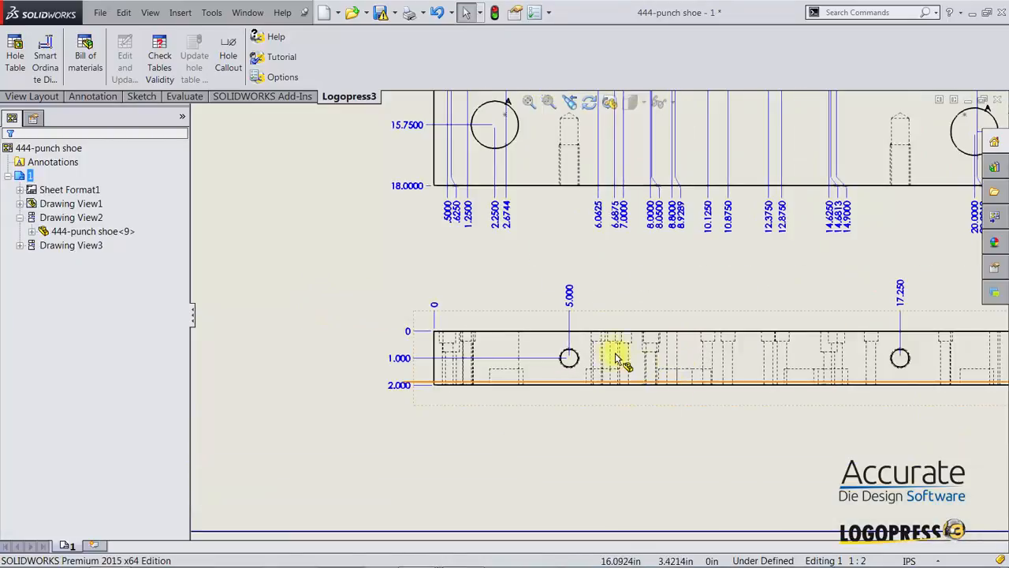
pyautogui.scroll(-2, 479, 286)
pyautogui.press('s')
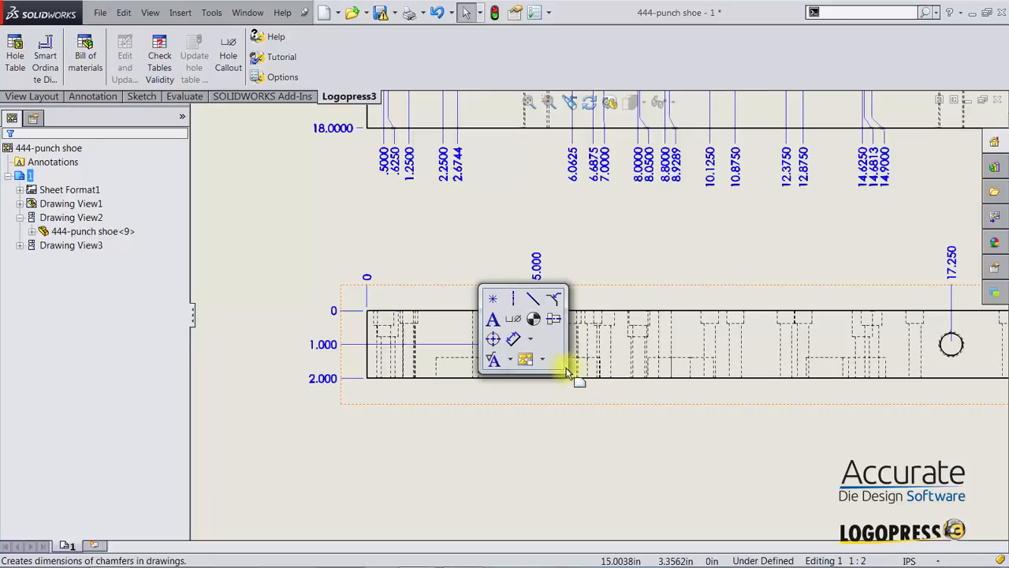
pyautogui.click(520, 324)
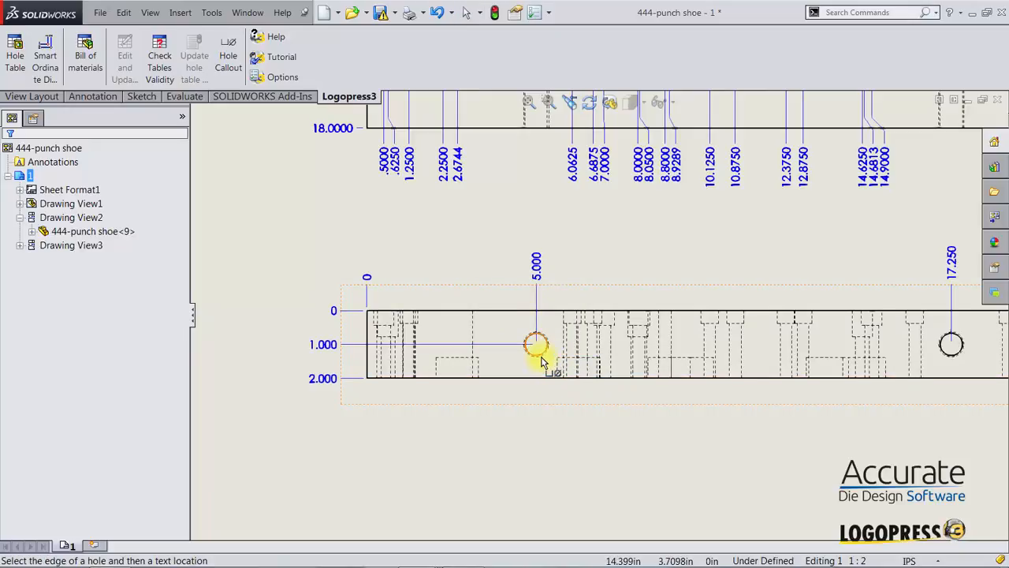
pyautogui.click(543, 354)
pyautogui.click(640, 453)
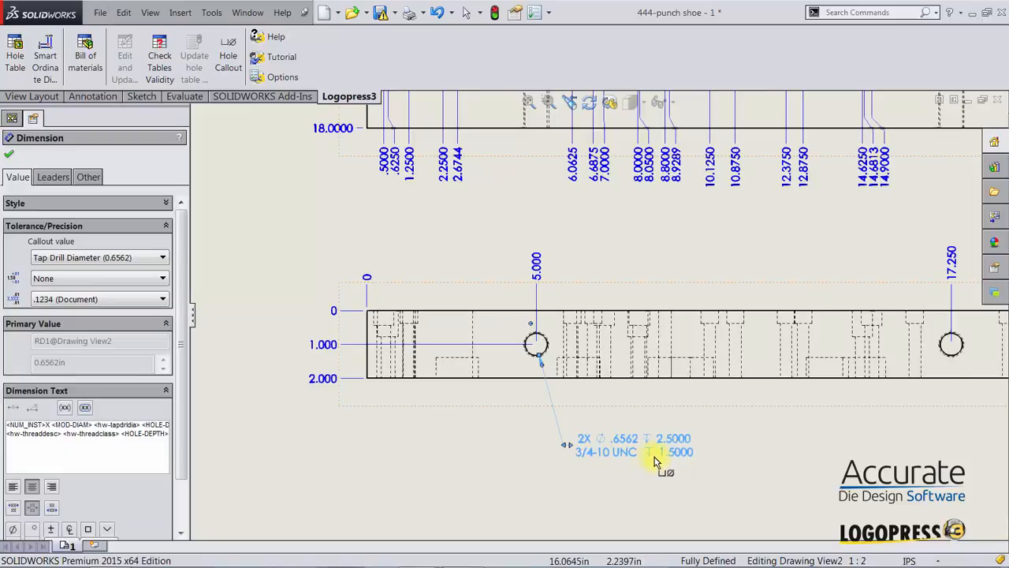
pyautogui.press('Escape')
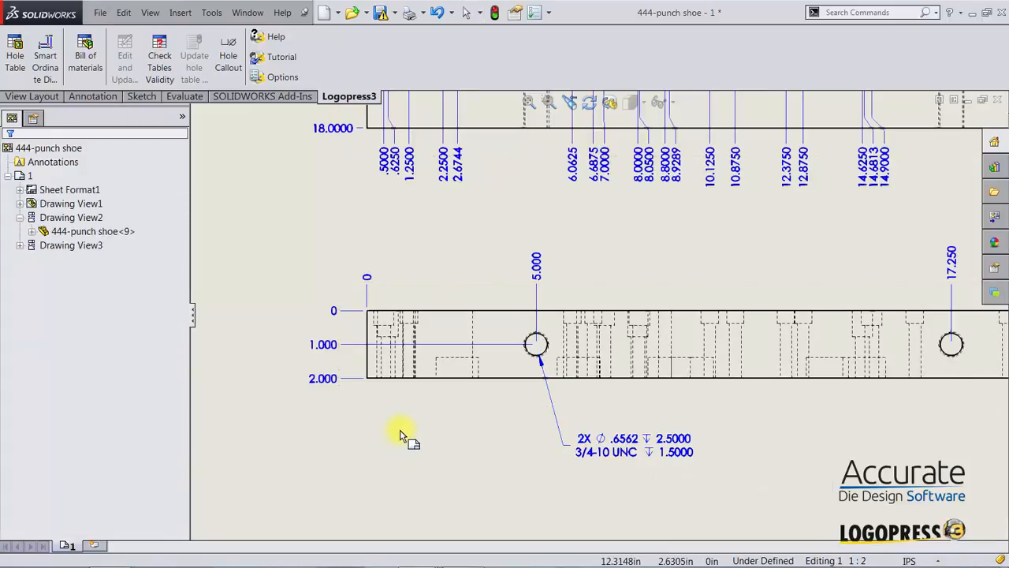
# Save and close the punch shoe drawing, return to the tool assembly, and clear the selection
pyautogui.press('f')
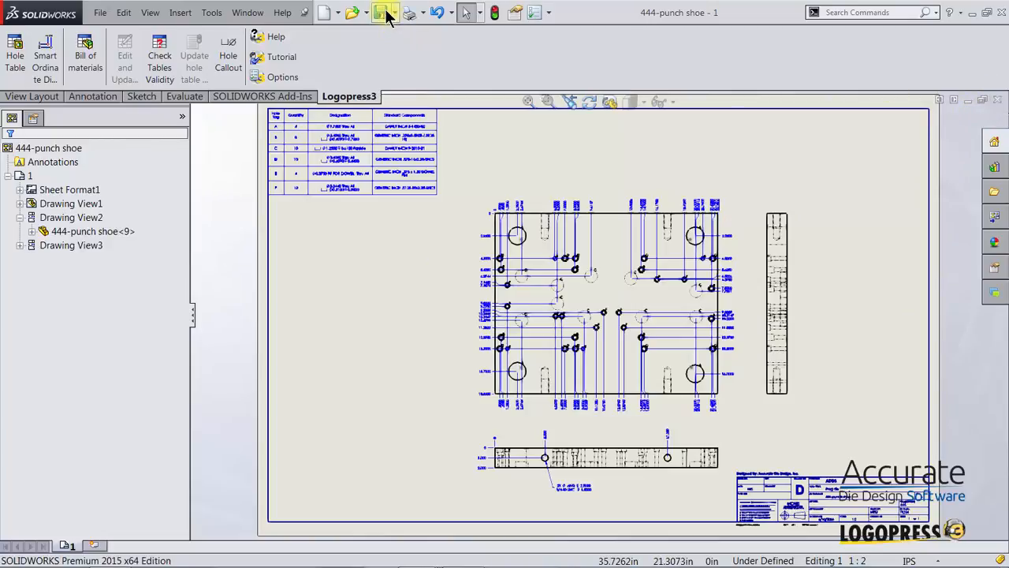
pyautogui.click(996, 101)
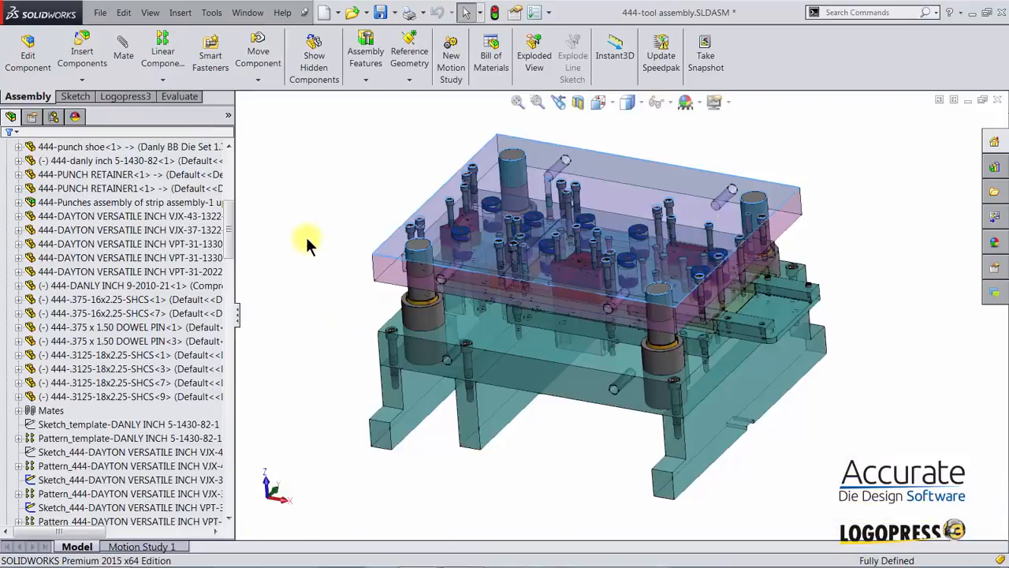
pyautogui.click(314, 200)
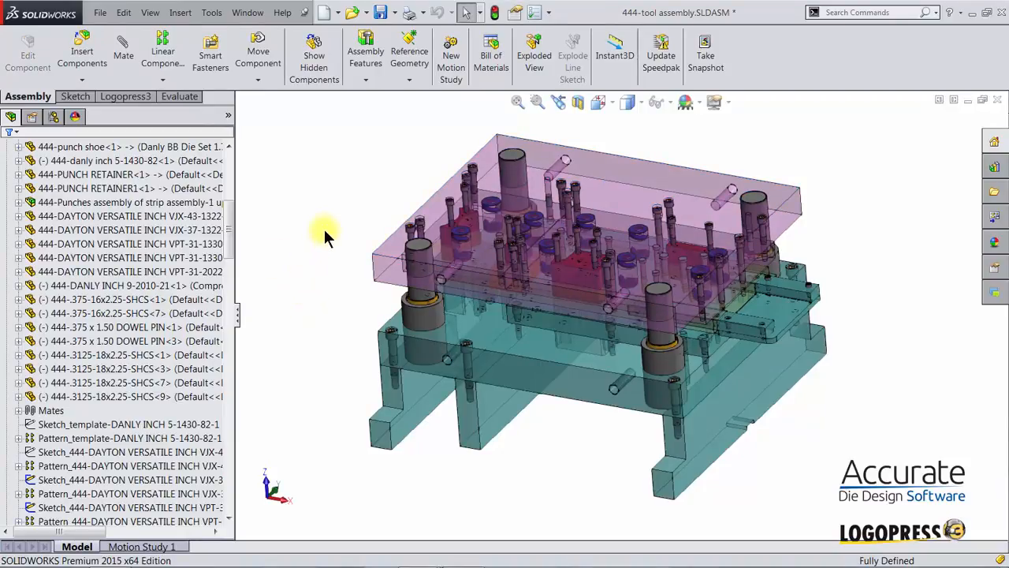